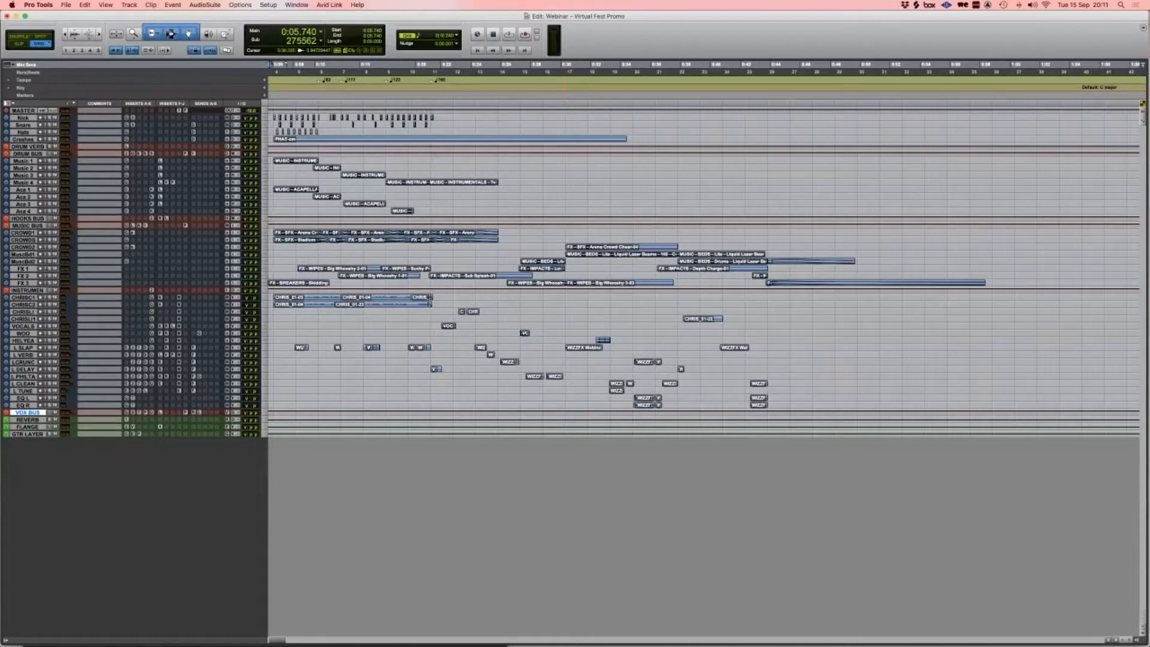
# Step: Zoom in on the Edit window timeline, then switch to the Mix window to show every channel strip
pyautogui.press('t')
pyautogui.press('t')
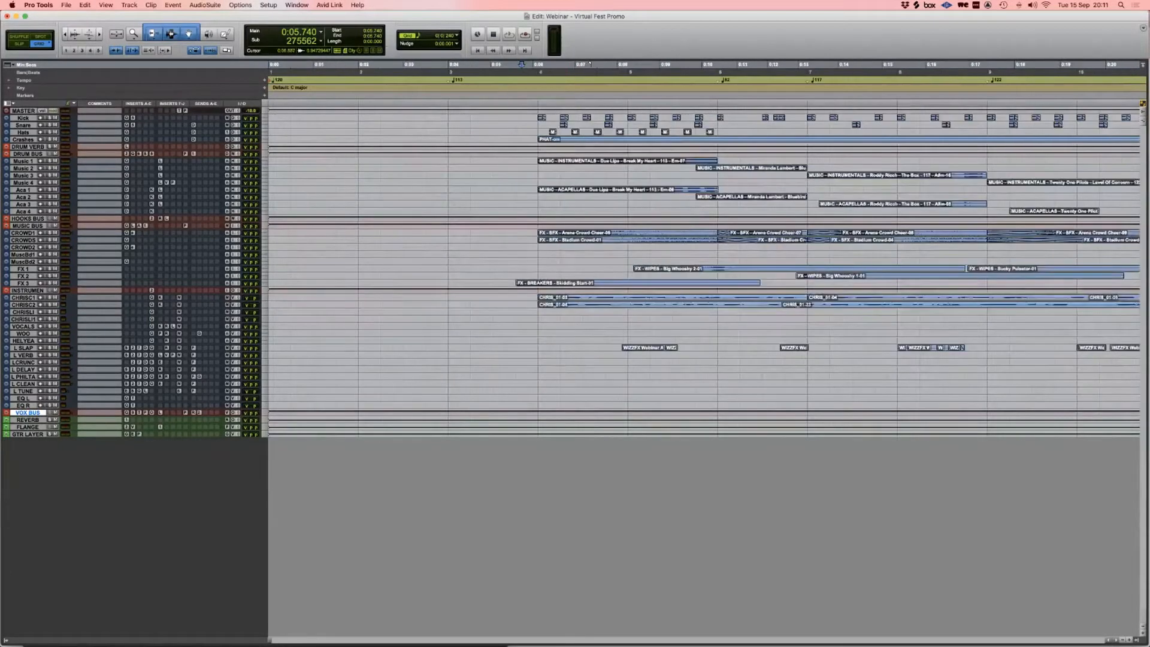
pyautogui.press('r')
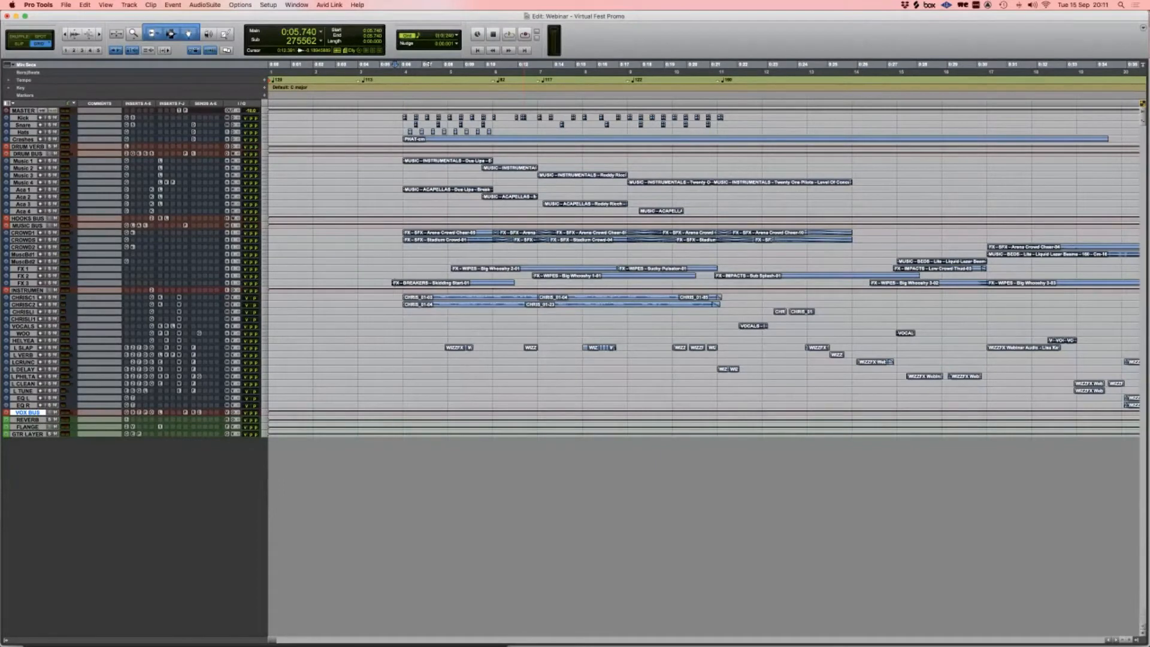
pyautogui.hscroll(10, 704, 240)
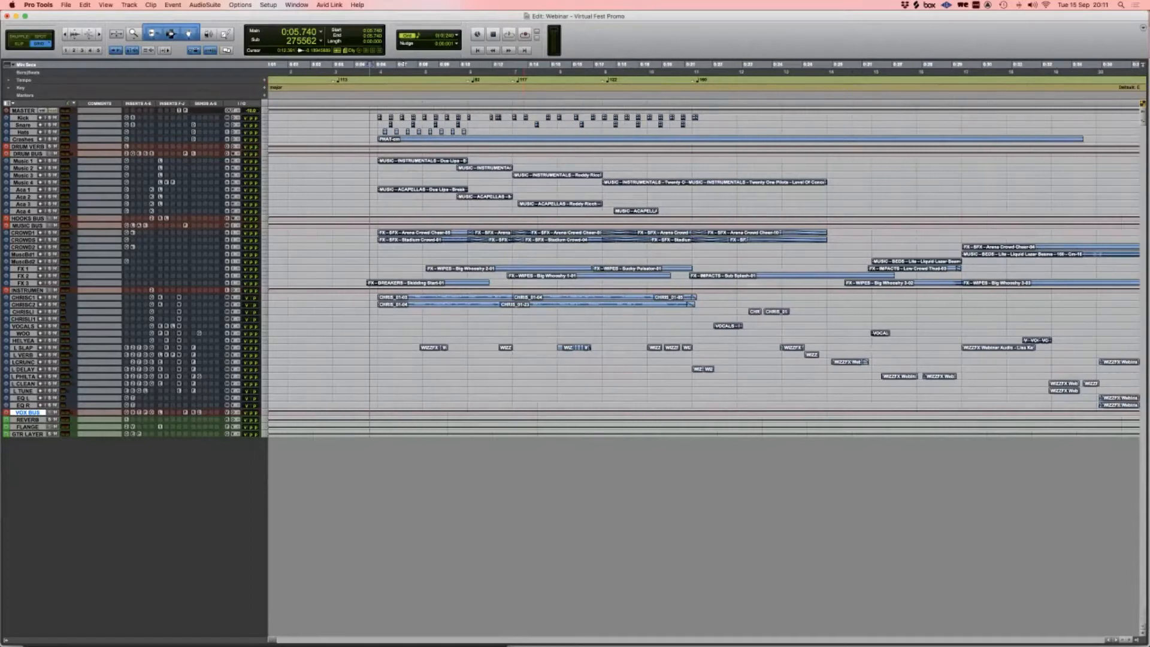
pyautogui.press('super+equal')
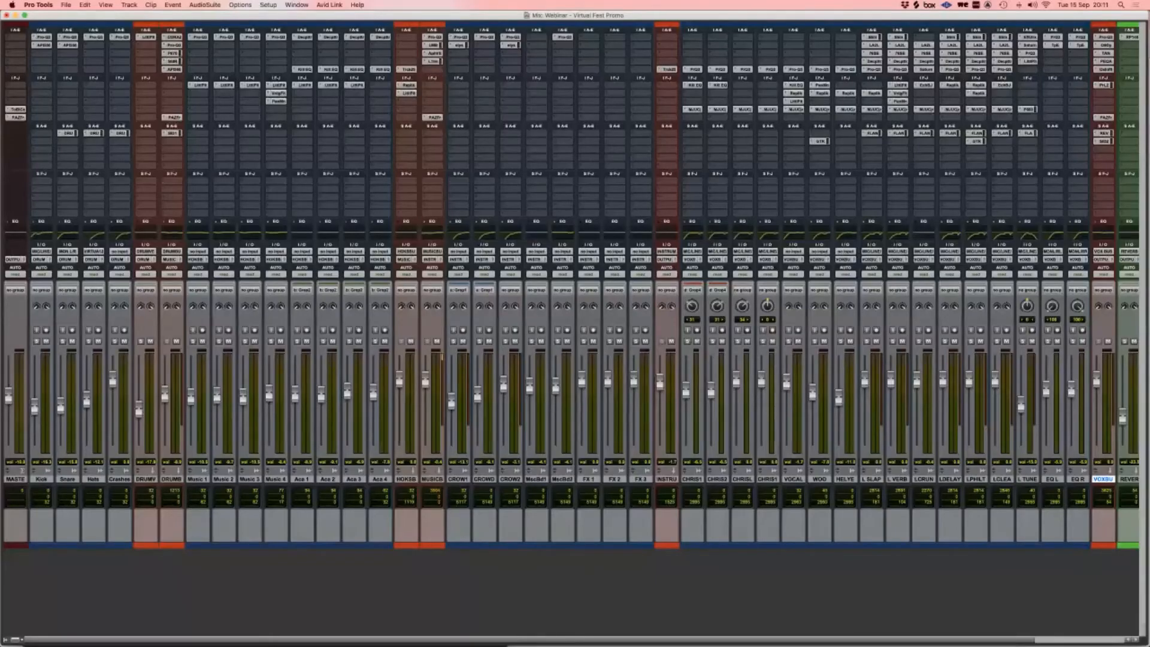
# Step: Turn off Narrow Mix to widen the strips, scroll across them, and return to the Edit window
pyautogui.press('alt+super+m')
pyautogui.hscroll(15, 571, 299)
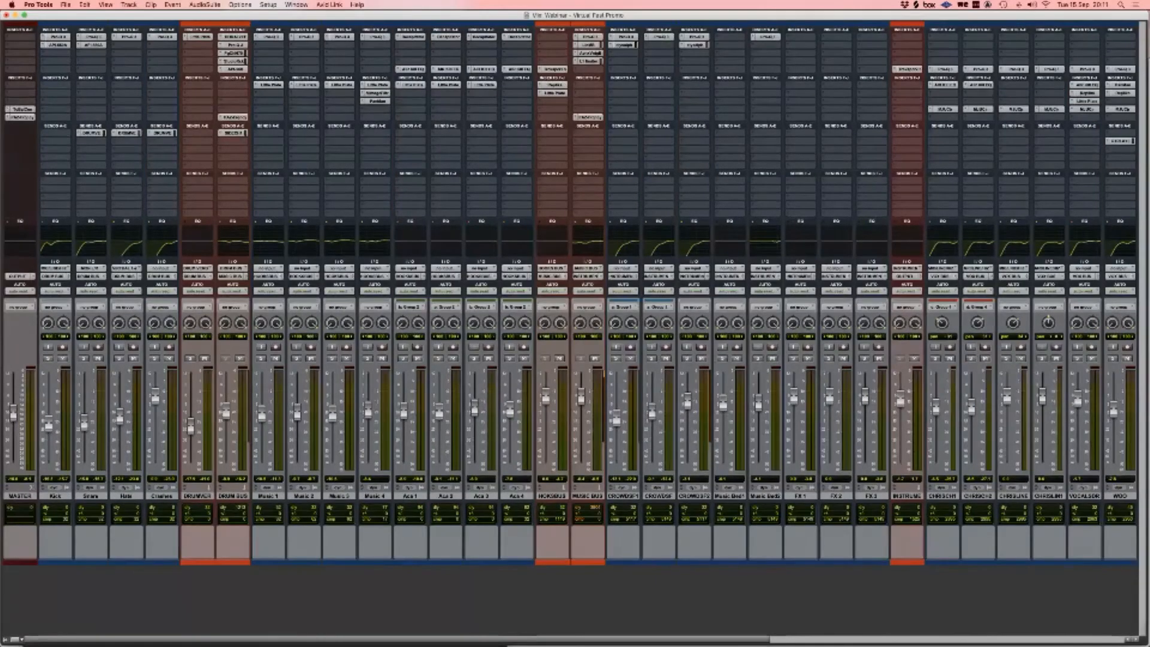
pyautogui.hscroll(-10, 570, 300)
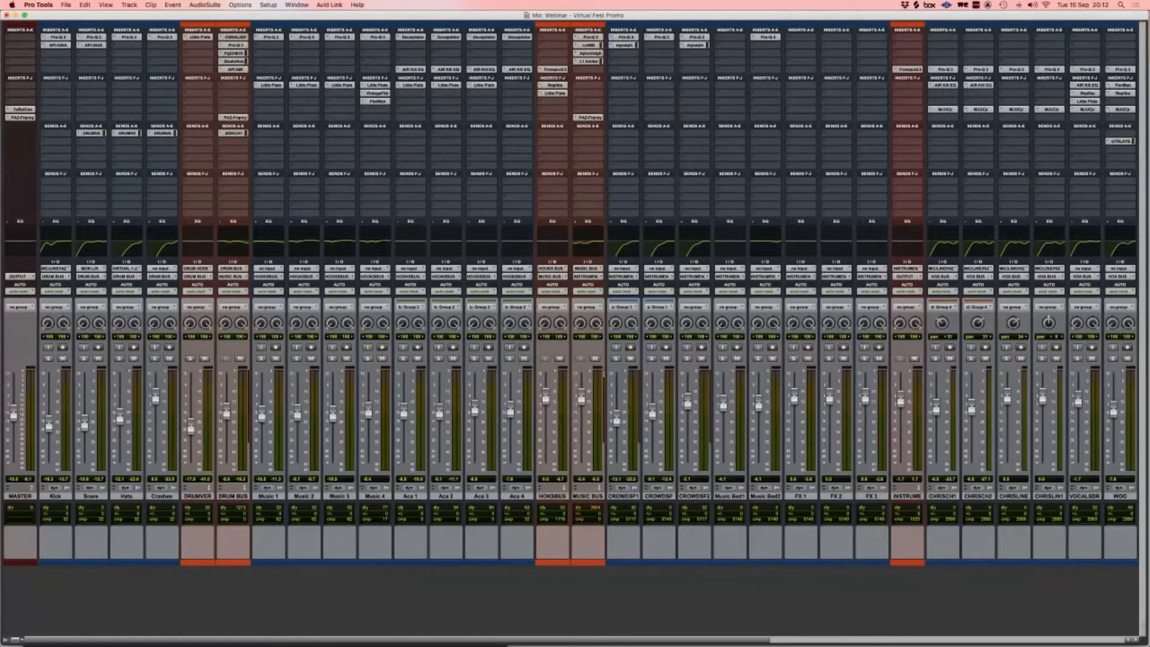
pyautogui.press('super+equal')
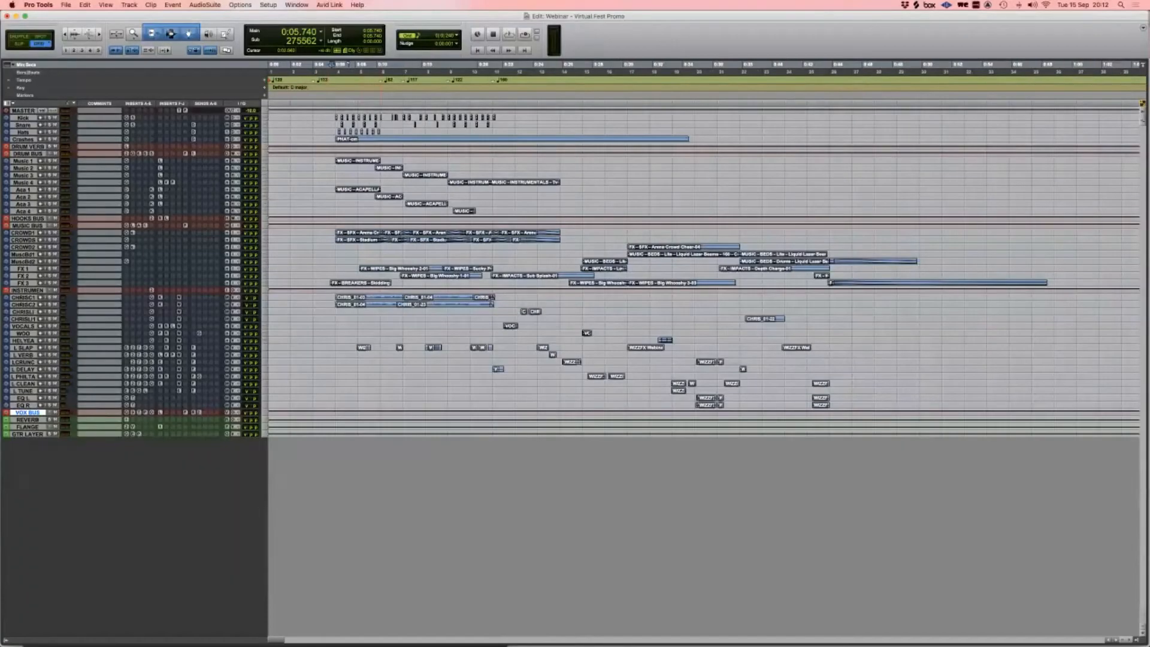
pyautogui.press('super+bracketright')
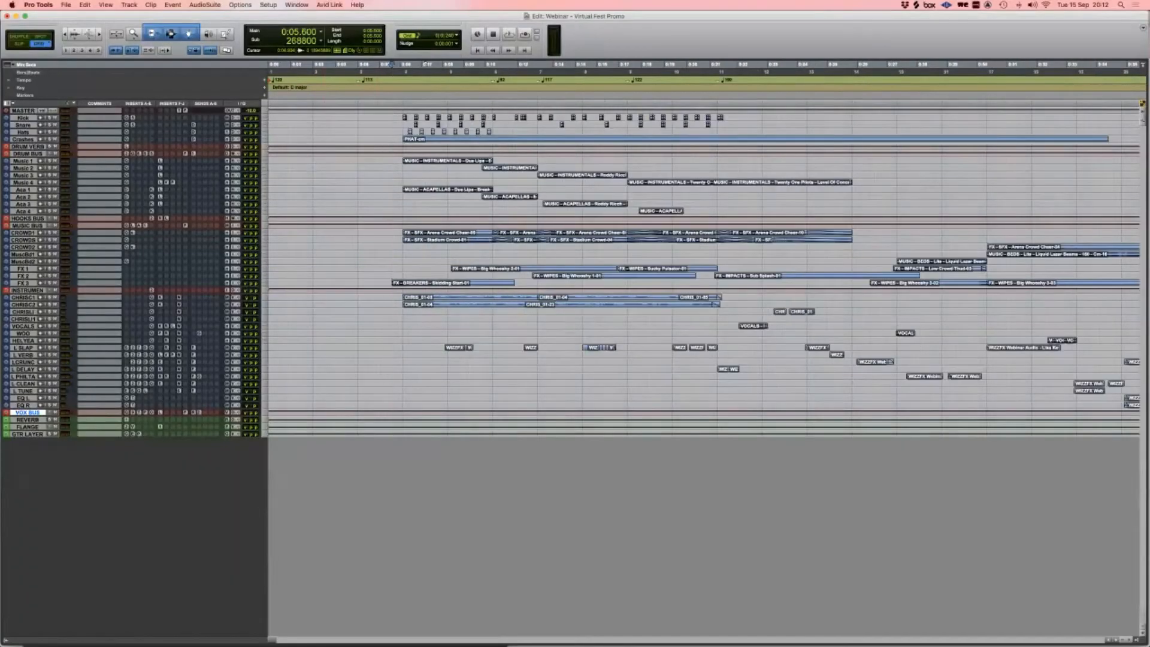
pyautogui.press('super+bracketleft')
pyautogui.hscroll(5, 381, 257)
pyautogui.hscroll(-5, 704, 258)
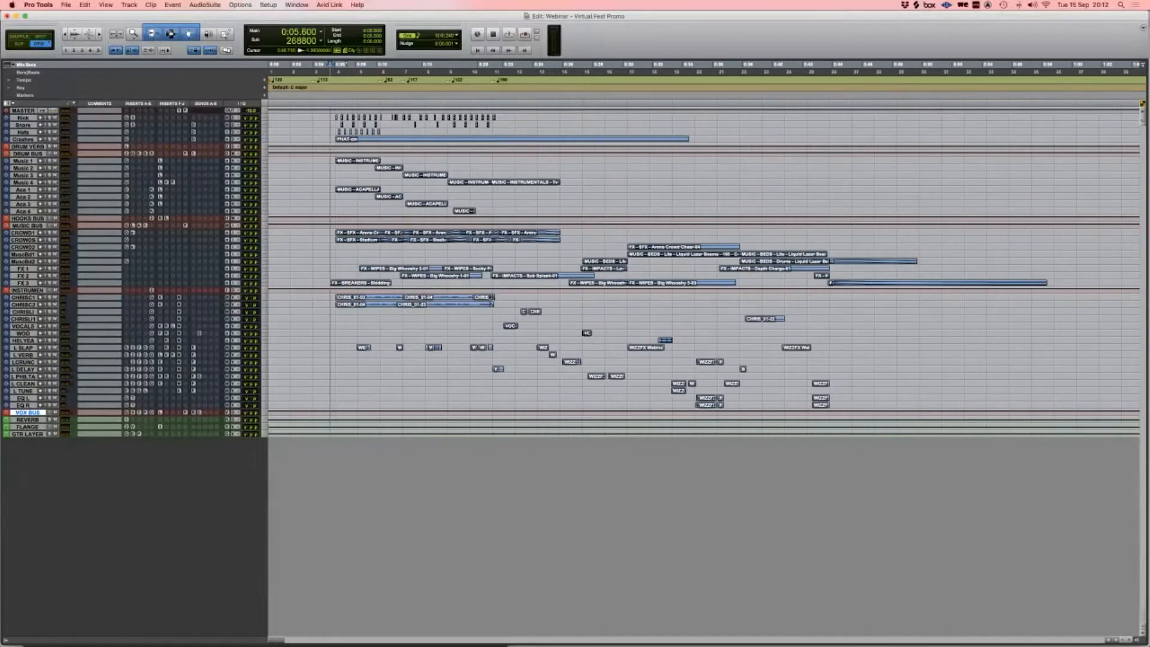
pyautogui.press('space')
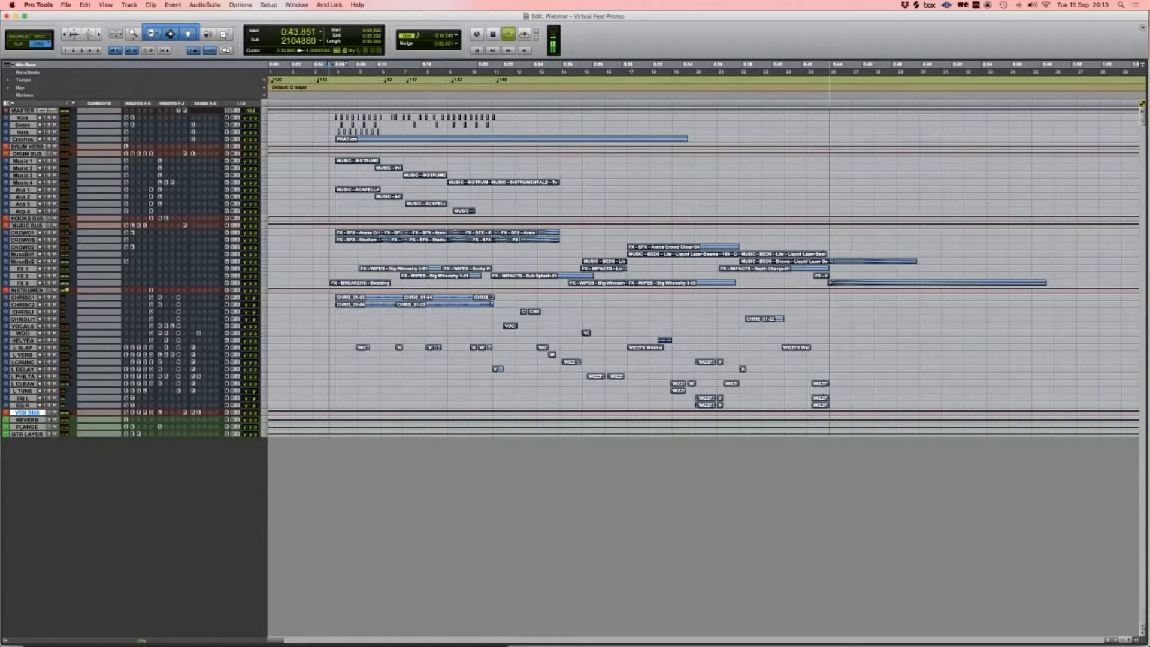
pyautogui.press('space')
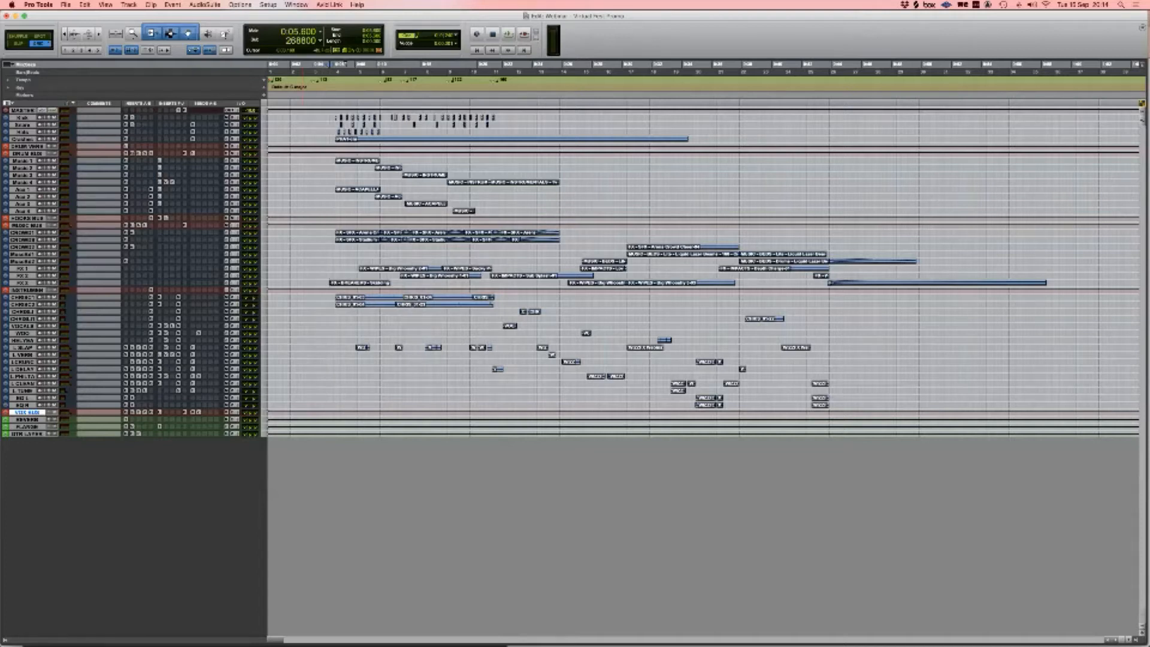
# Step: Set all tracks to Medium height
pyautogui.click(264, 131)
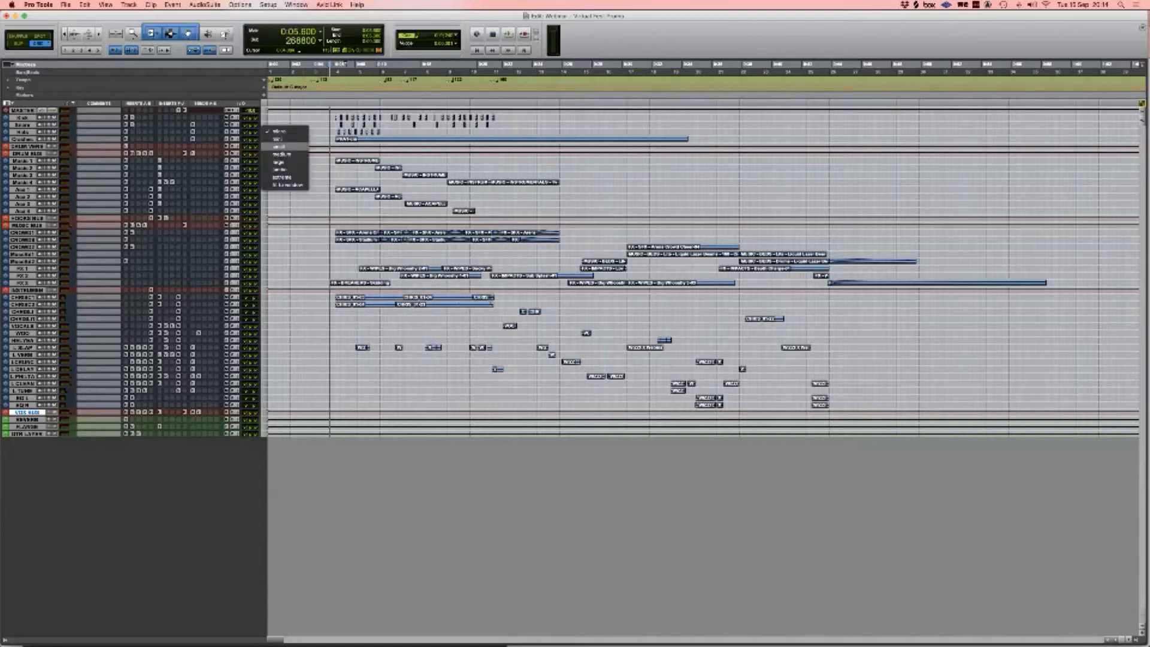
pyautogui.click(281, 154)
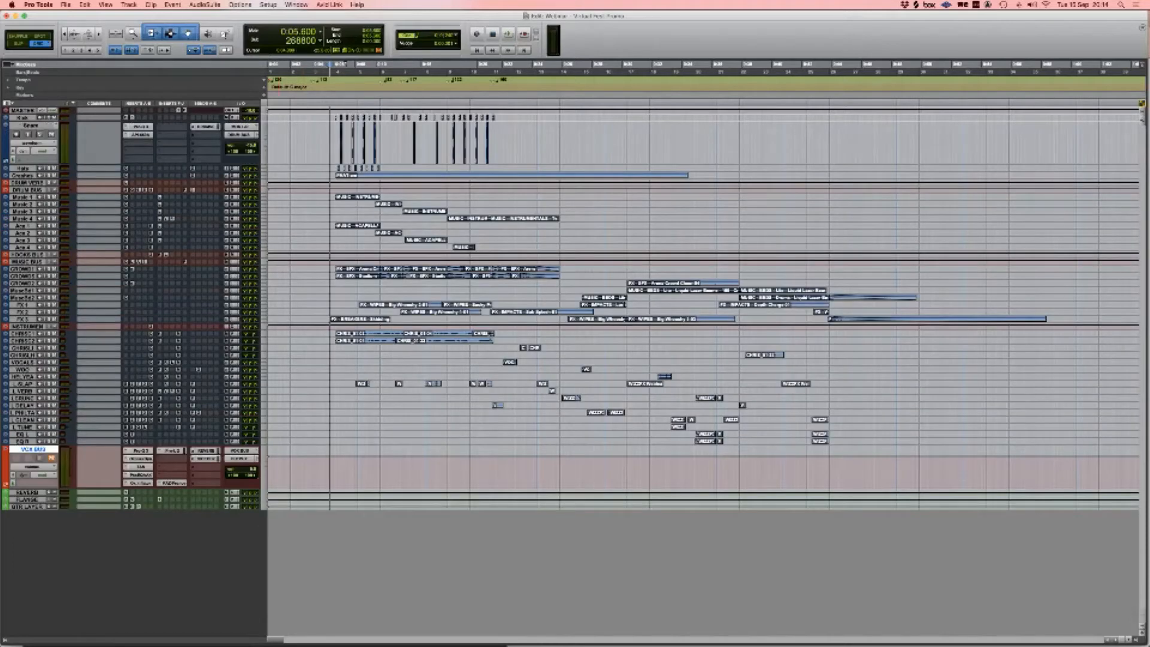
pyautogui.click(264, 132)
pyautogui.keyDown('alt'); pyautogui.click(282, 133); pyautogui.keyUp('alt')
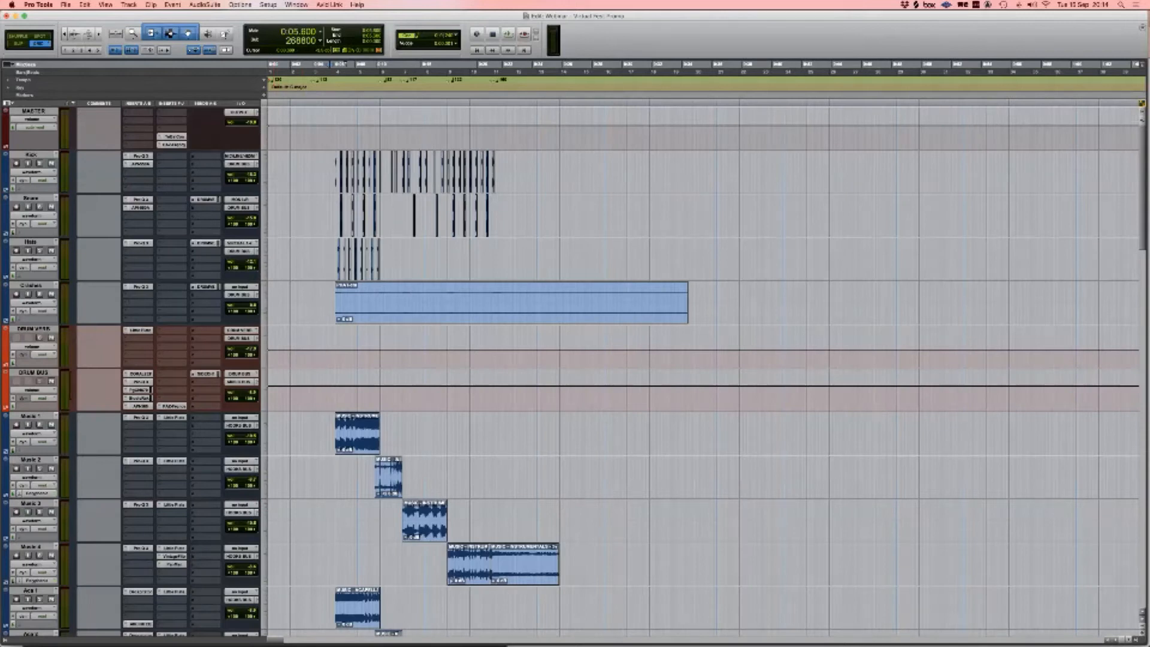
# Step: Set the MASTER track back to Small height and zoom the timeline in on the clips
pyautogui.rightClick(271, 113)
pyautogui.click(265, 114)
pyautogui.click(282, 105)
pyautogui.click(264, 113)
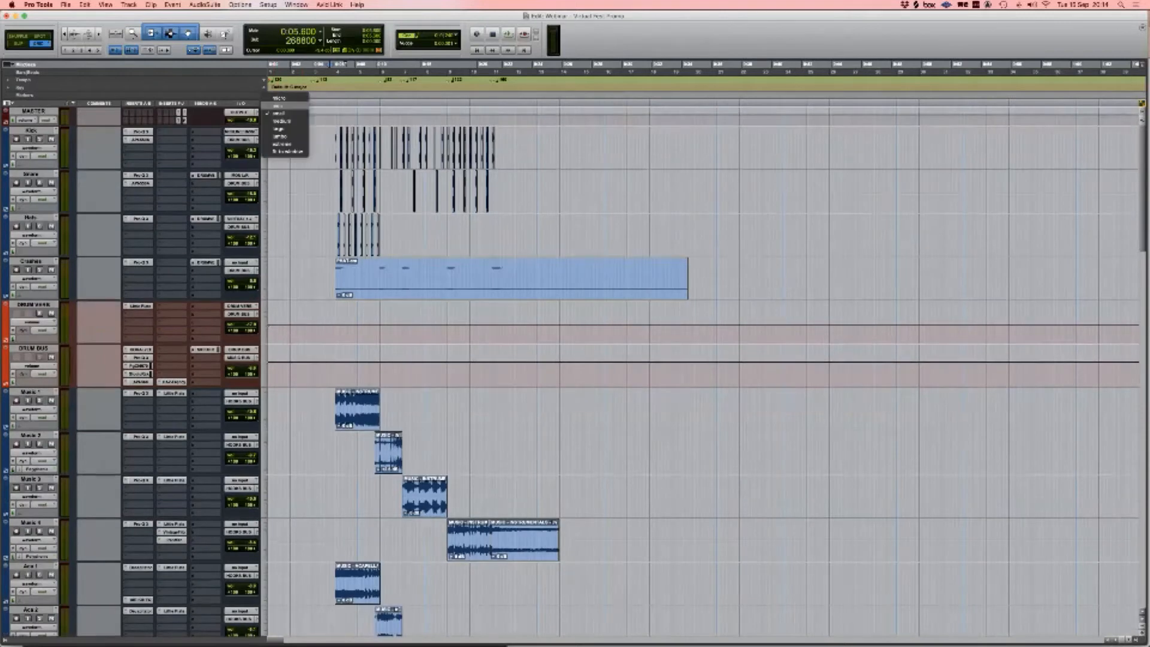
pyautogui.click(282, 99)
pyautogui.press('t')
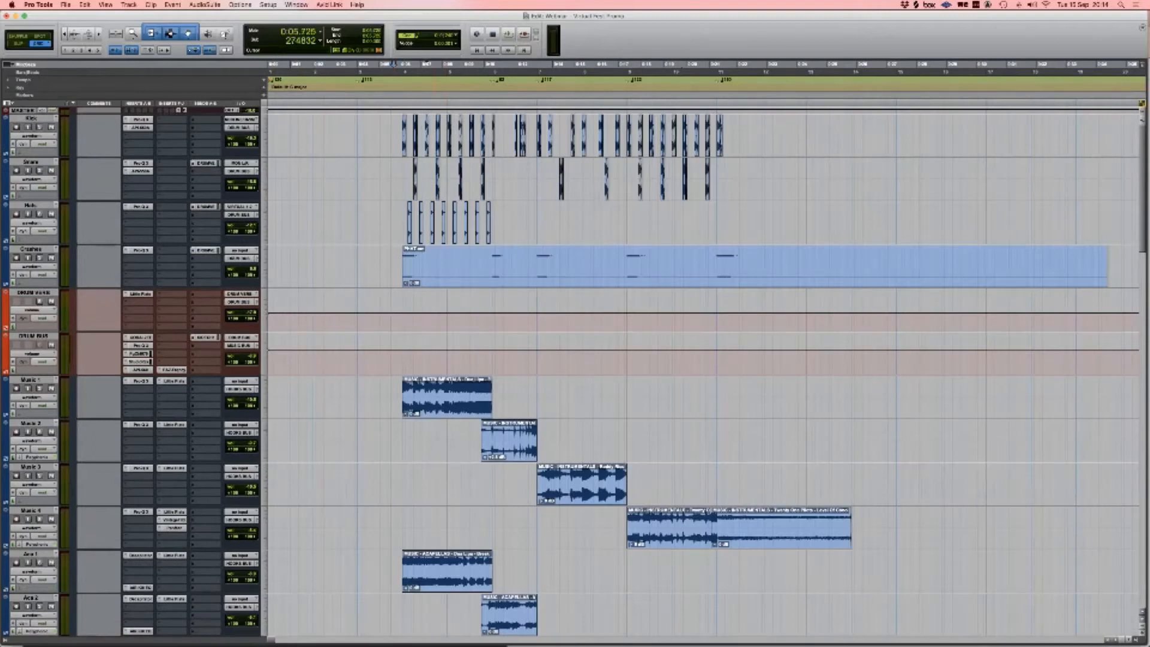
pyautogui.press('space')
pyautogui.press('Tab')
pyautogui.press('t')
pyautogui.press('r')
pyautogui.hscroll(2, 660, 359)
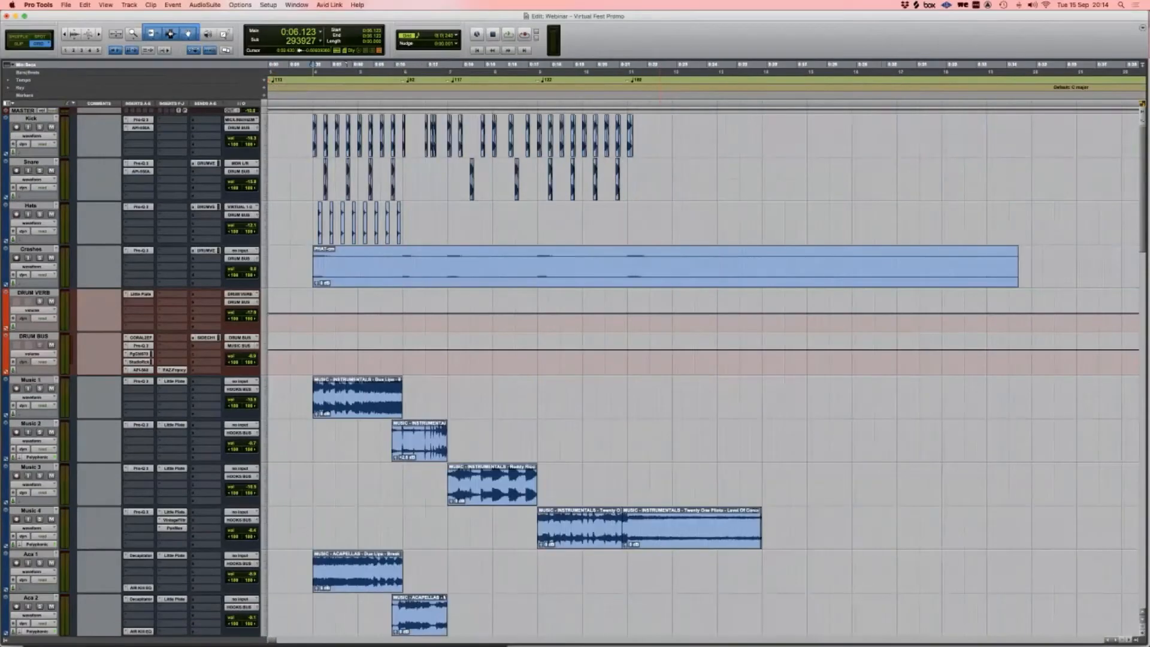
# Step: Select the Liquid Lazer Beams music bed clip and zoom out to view the session from 0:00
pyautogui.scroll(-15, 707, 371)
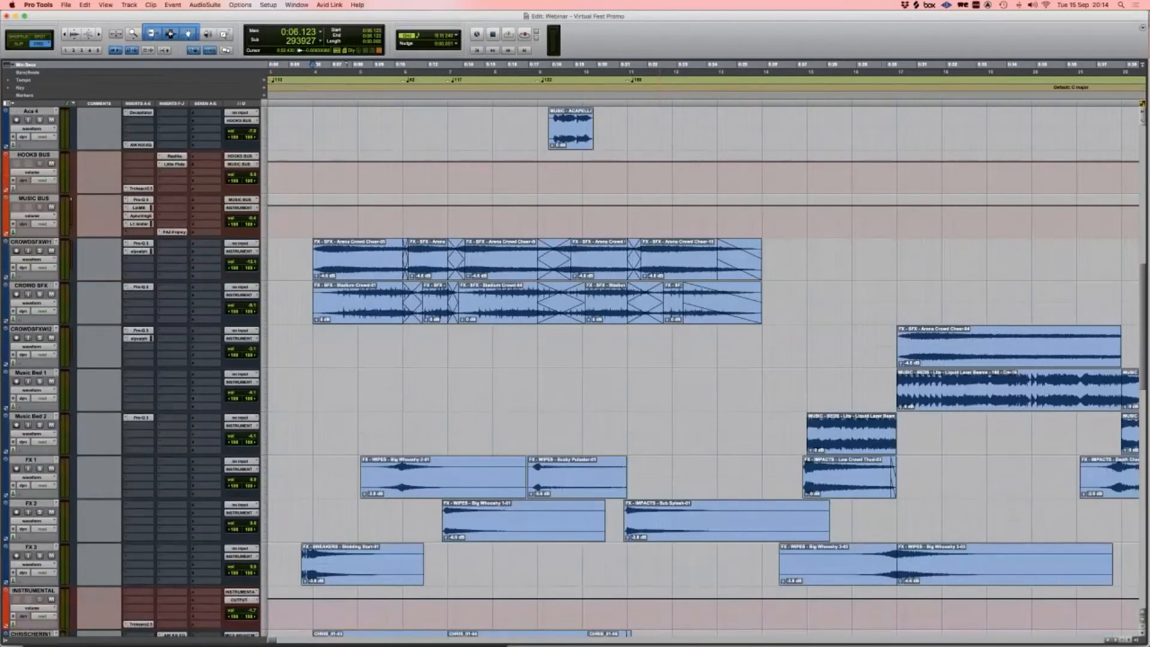
pyautogui.click(971, 398)
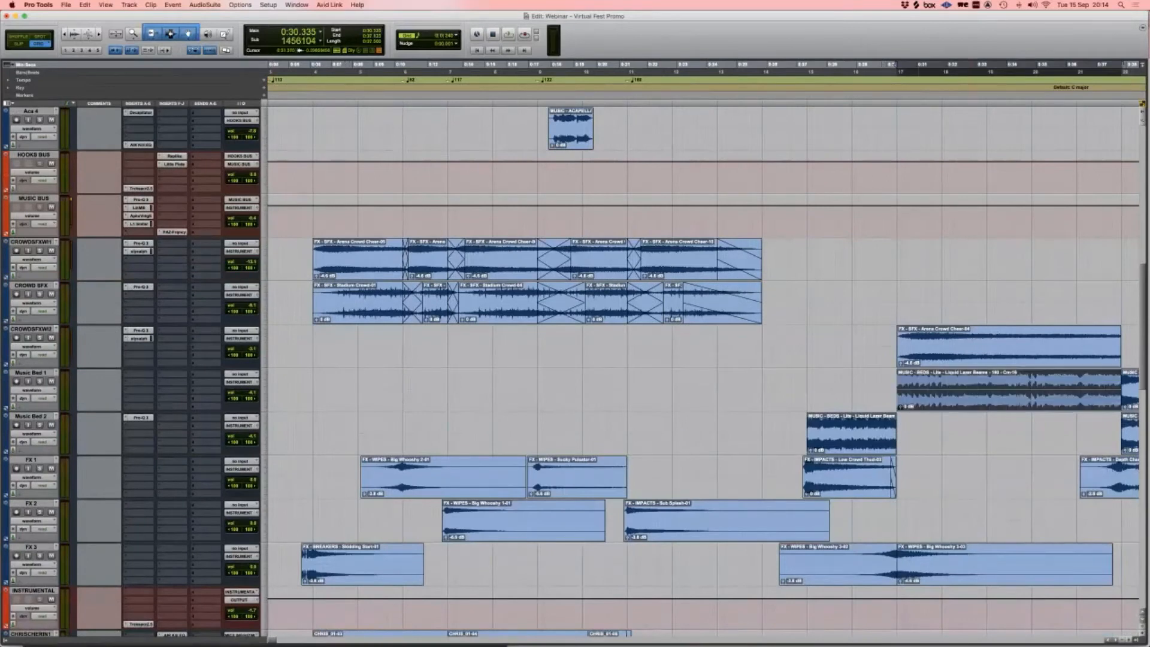
pyautogui.scroll(15, 707, 372)
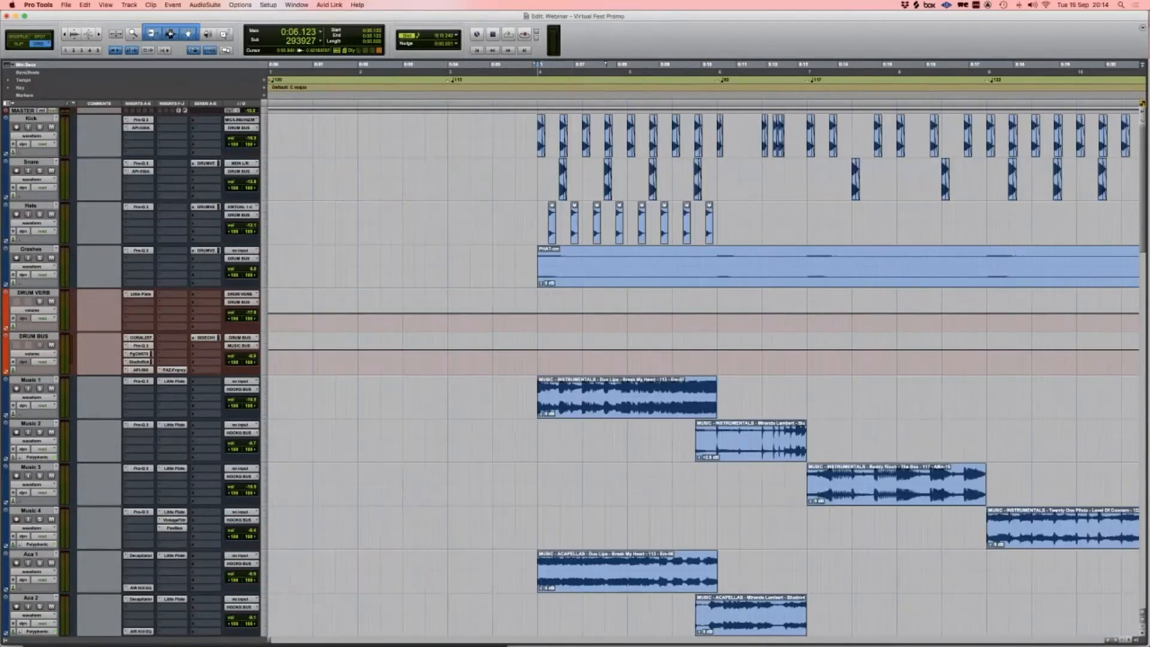
pyautogui.hscroll(5, 704, 372)
pyautogui.press('r')
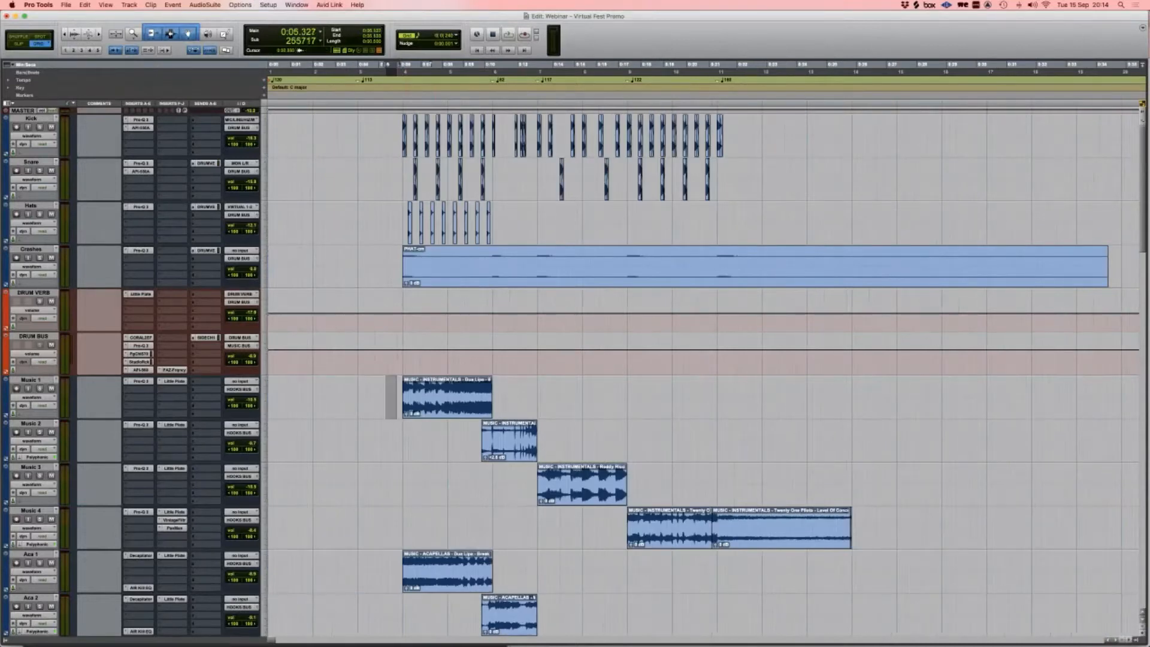
pyautogui.scroll(-1, 704, 372)
pyautogui.scroll(-10, 704, 372)
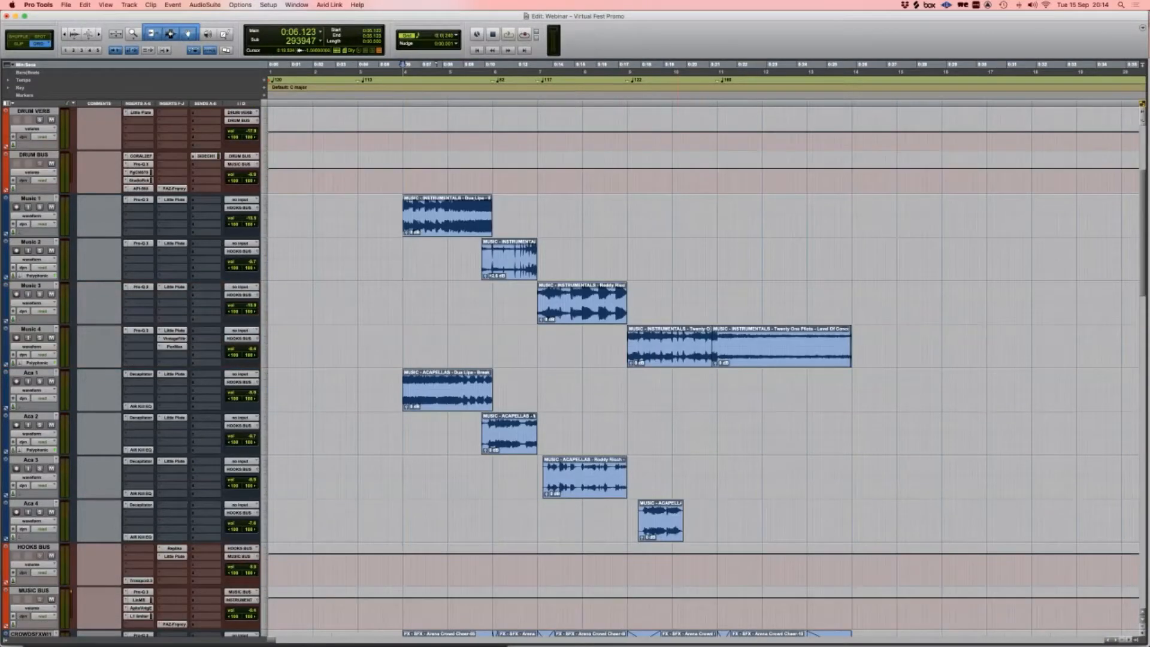
# Step: Select and mute tracks Aca 1 through Aca 4, then put the edit point on Kick
pyautogui.click(30, 329)
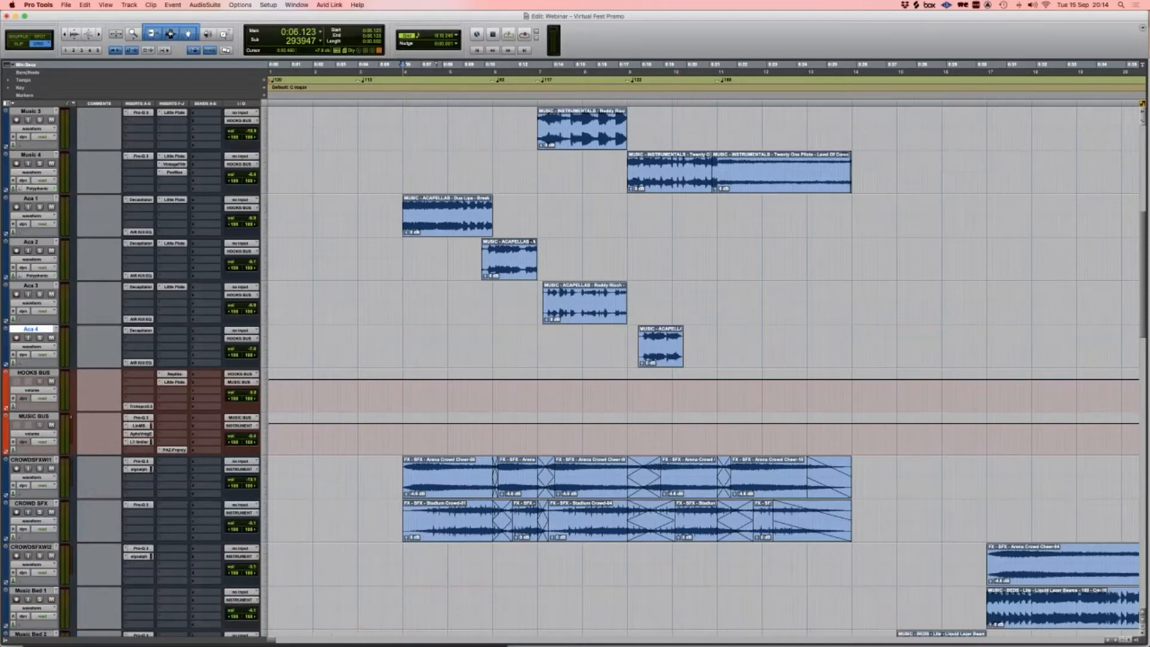
pyautogui.keyDown('shift'); pyautogui.click(30, 198); pyautogui.keyUp('shift')
pyautogui.hotkey('shift', 'm')
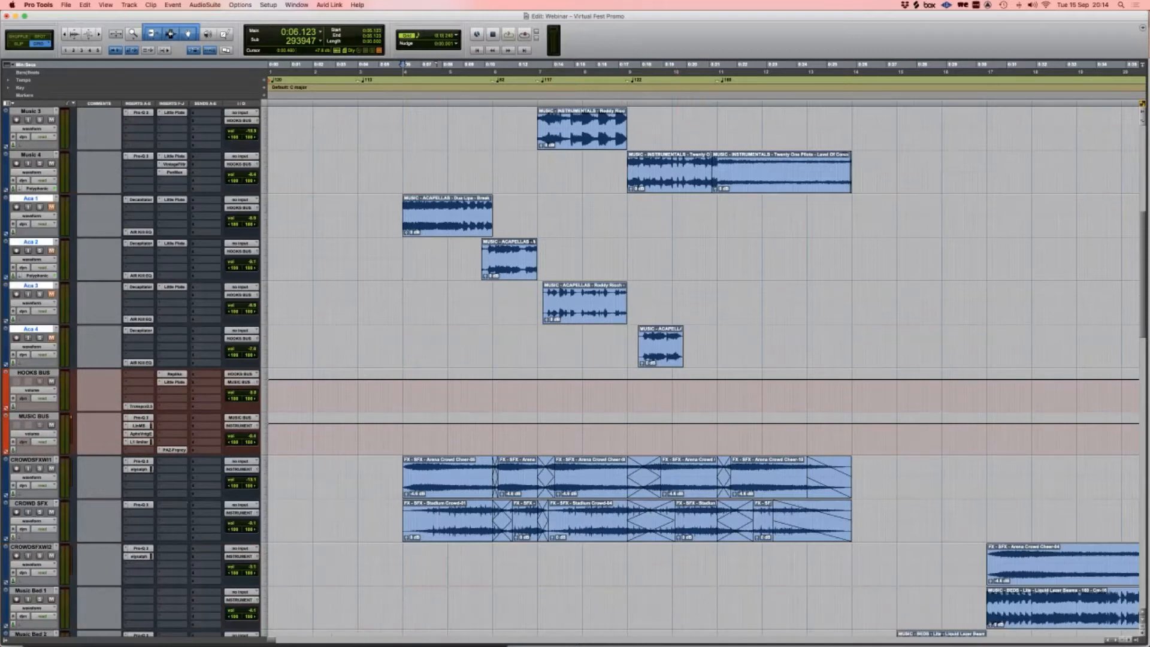
pyautogui.click(30, 460)
pyautogui.scroll(-5, 31, 460)
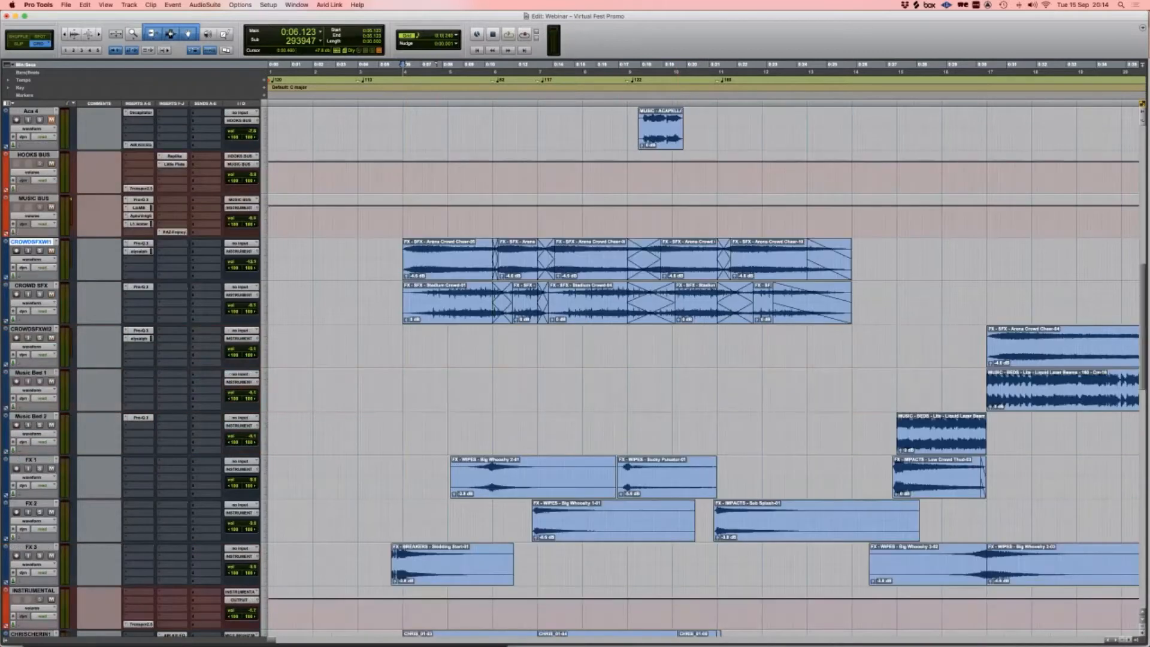
pyautogui.scroll(8, 704, 372)
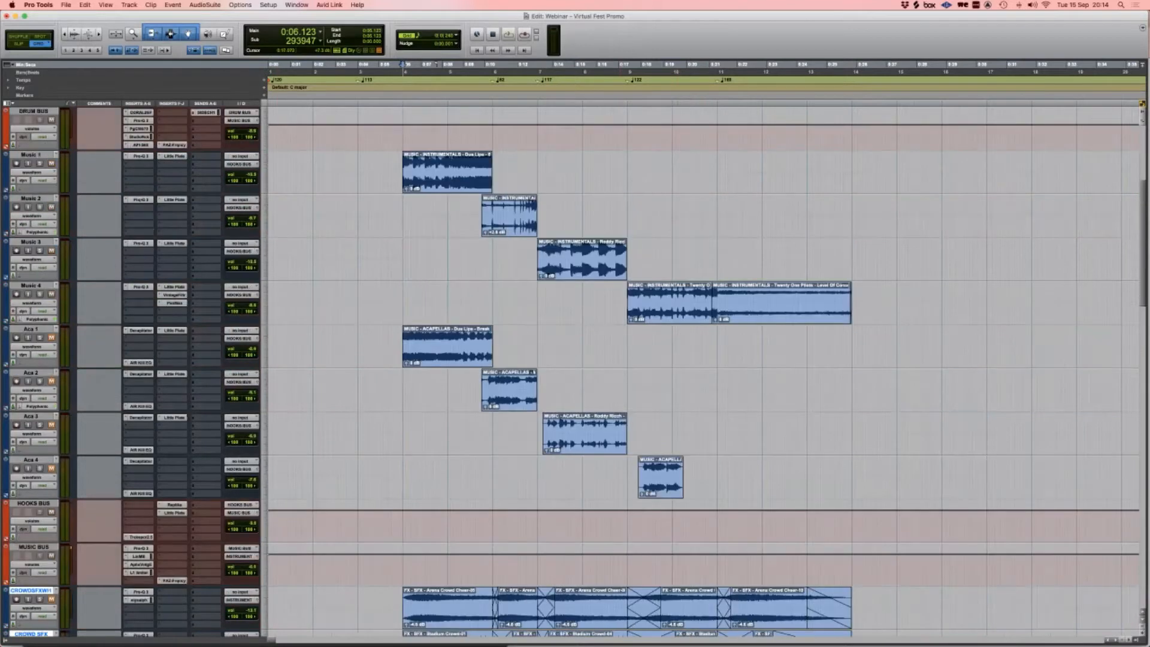
pyautogui.scroll(5, 626, 372)
pyautogui.click(386, 136)
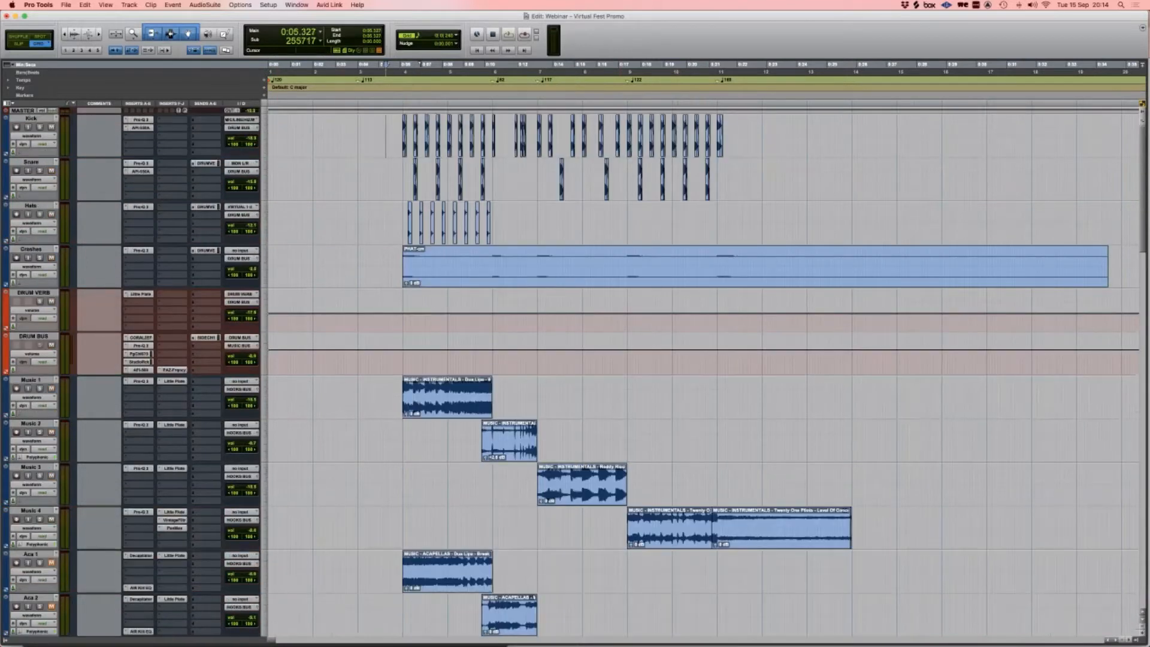
pyautogui.click(403, 136)
pyautogui.moveTo(403, 136); pyautogui.dragTo(717, 136)
pyautogui.press('space')
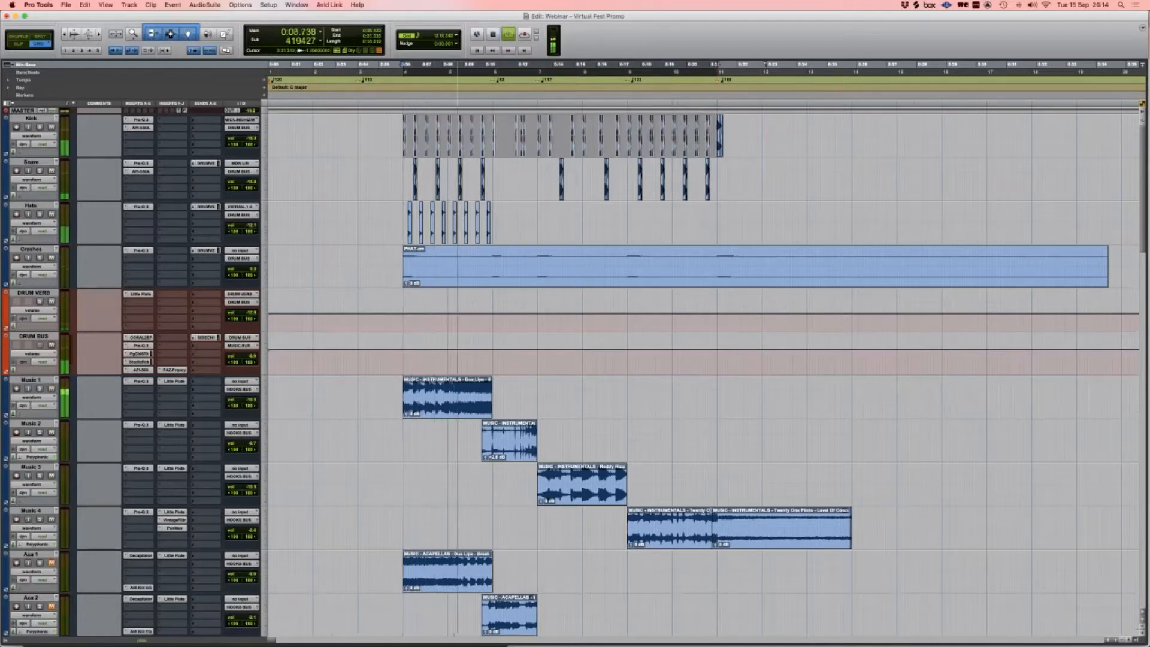
pyautogui.scroll(-5, 701, 371)
pyautogui.scroll(-4, 701, 372)
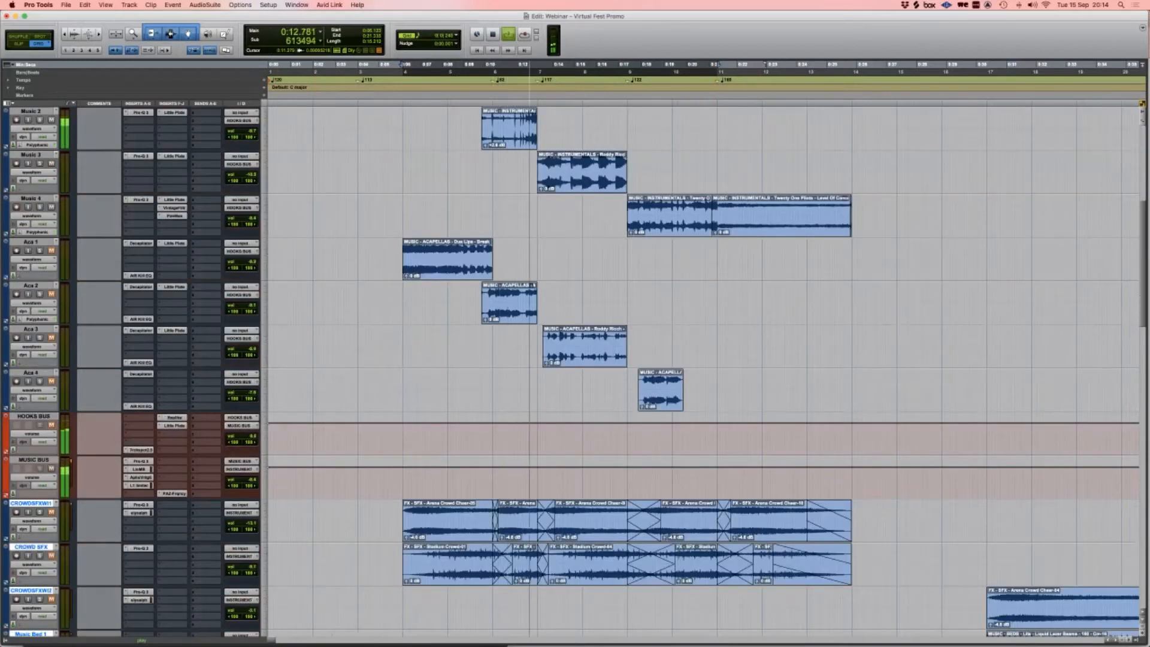
pyautogui.scroll(9, 701, 372)
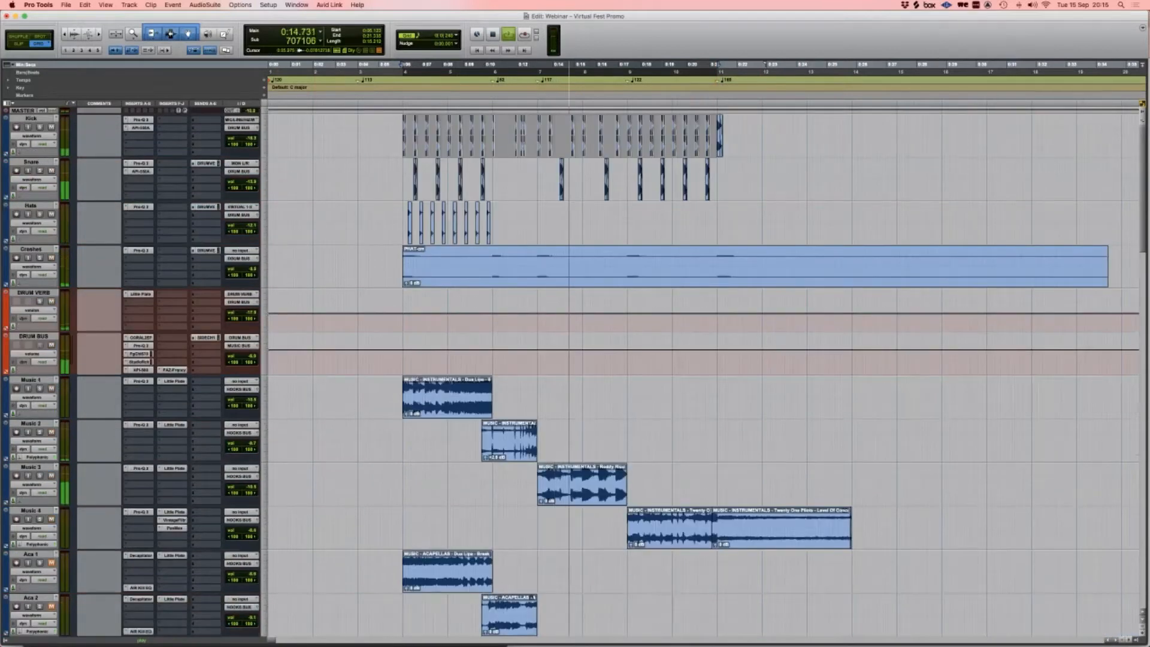
pyautogui.scroll(-8, 701, 372)
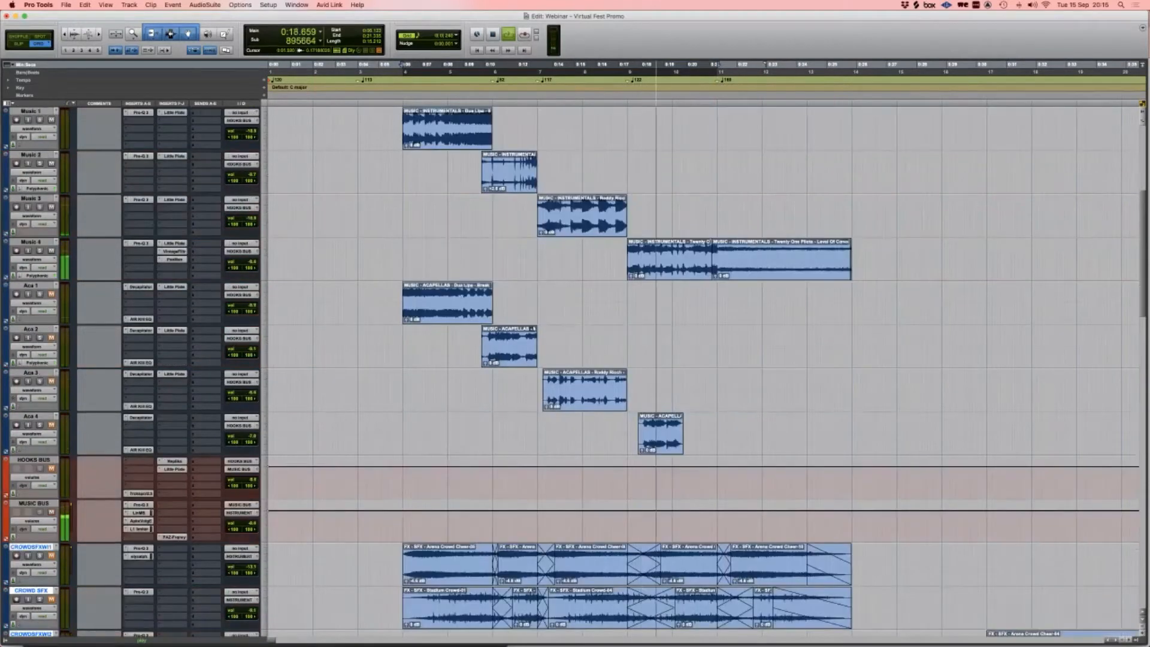
pyautogui.scroll(-4, 701, 371)
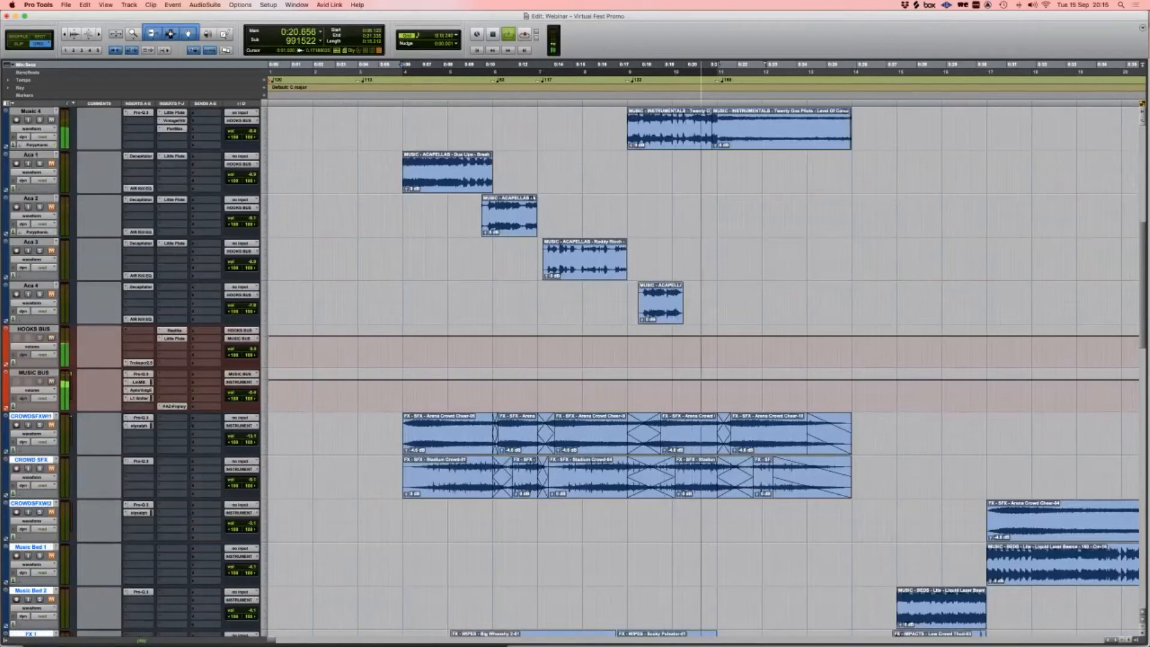
pyautogui.press('space')
pyautogui.scroll(1, 702, 372)
pyautogui.scroll(10, 701, 372)
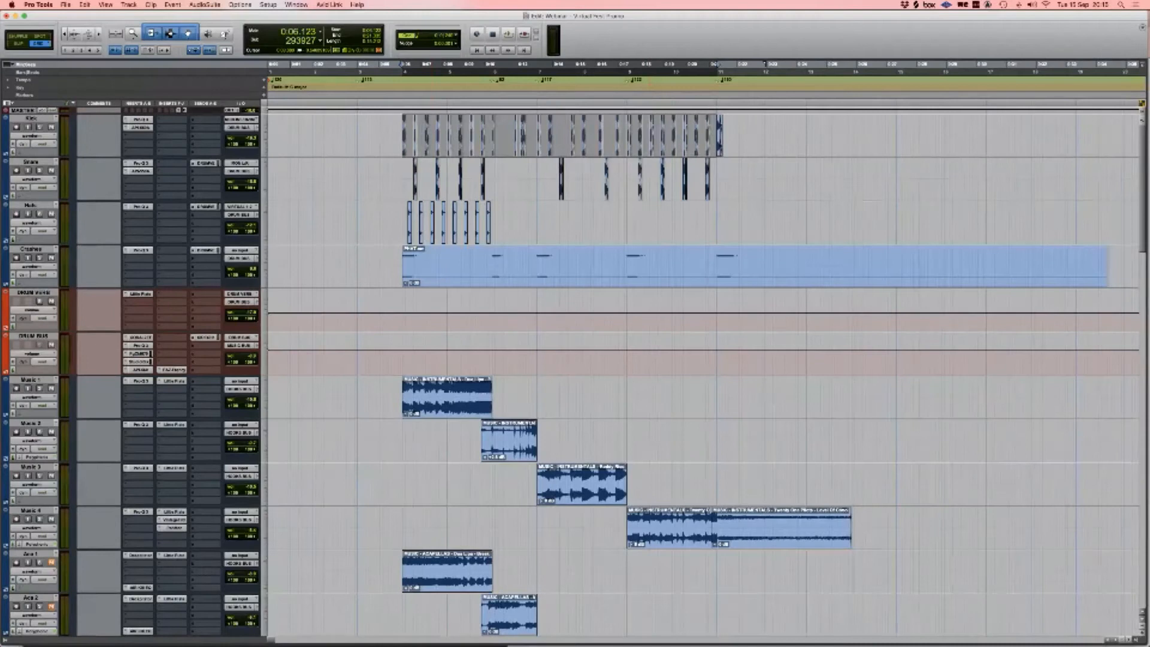
# Step: Bypass the insert plug-ins on the Kick, Snare, Hats and Crashes tracks
pyautogui.scroll(-10, 704, 372)
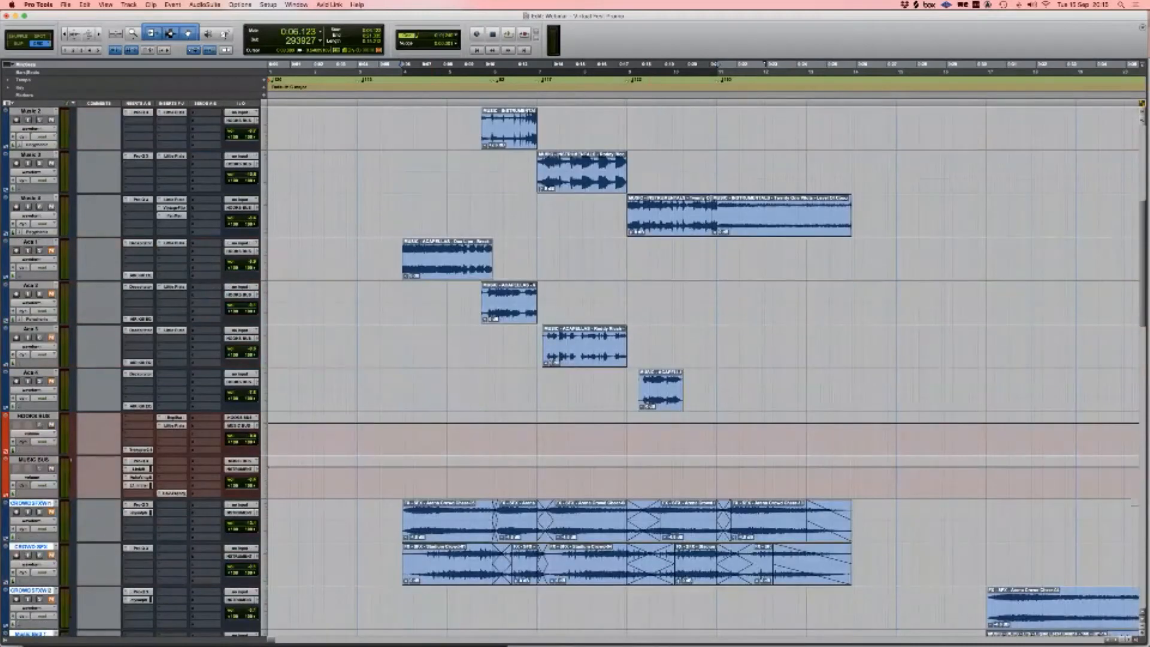
pyautogui.scroll(9, 704, 372)
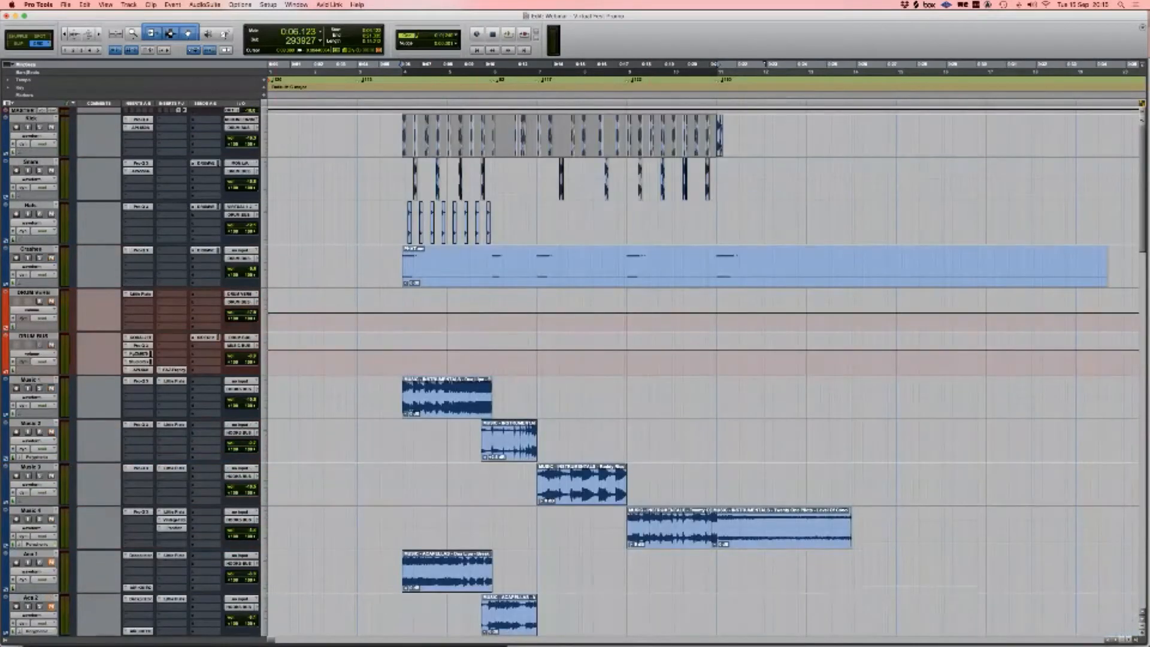
pyautogui.keyDown('super'); pyautogui.click(140, 120); pyautogui.keyUp('super')
pyautogui.keyDown('super'); pyautogui.click(141, 128); pyautogui.keyUp('super')
pyautogui.keyDown('super'); pyautogui.click(140, 163); pyautogui.keyUp('super')
pyautogui.keyDown('super'); pyautogui.click(140, 171); pyautogui.keyUp('super')
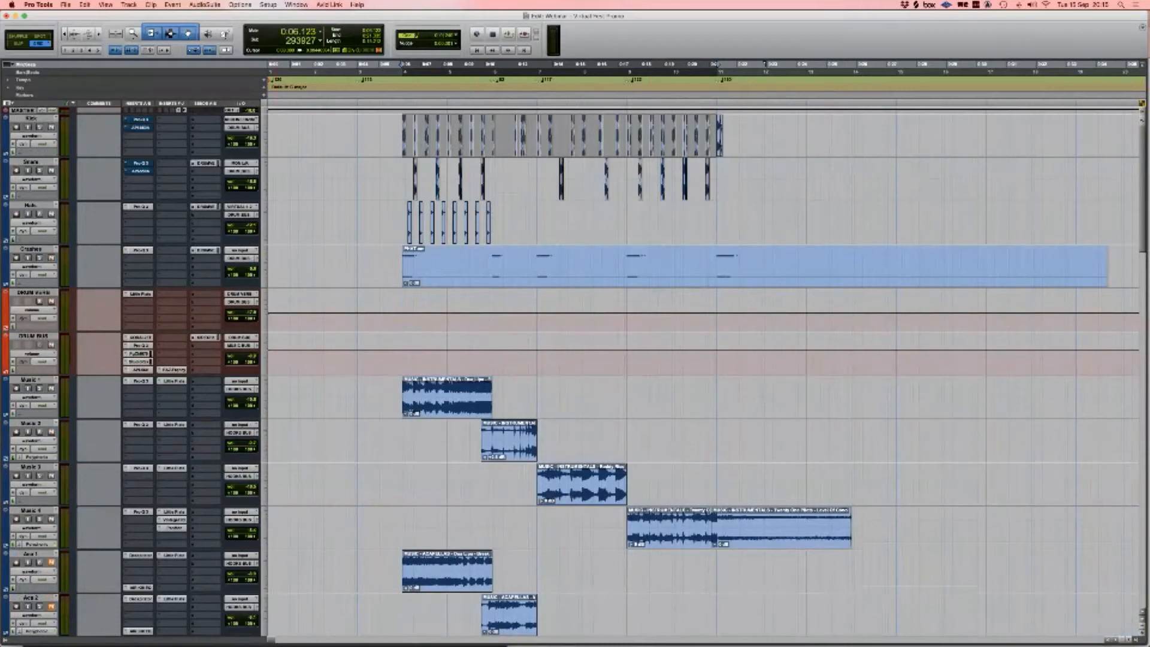
pyautogui.keyDown('super'); pyautogui.click(141, 206); pyautogui.keyUp('super')
pyautogui.keyDown('super'); pyautogui.click(140, 250); pyautogui.keyUp('super')
# Step: Bypass all five DRUM BUS inserts and play back the unprocessed drums
pyautogui.keyDown('super'); pyautogui.click(140, 337); pyautogui.keyUp('super')
pyautogui.keyDown('super'); pyautogui.click(140, 346); pyautogui.keyUp('super')
pyautogui.keyDown('super'); pyautogui.click(141, 354); pyautogui.keyUp('super')
pyautogui.keyDown('super'); pyautogui.click(141, 362); pyautogui.keyUp('super')
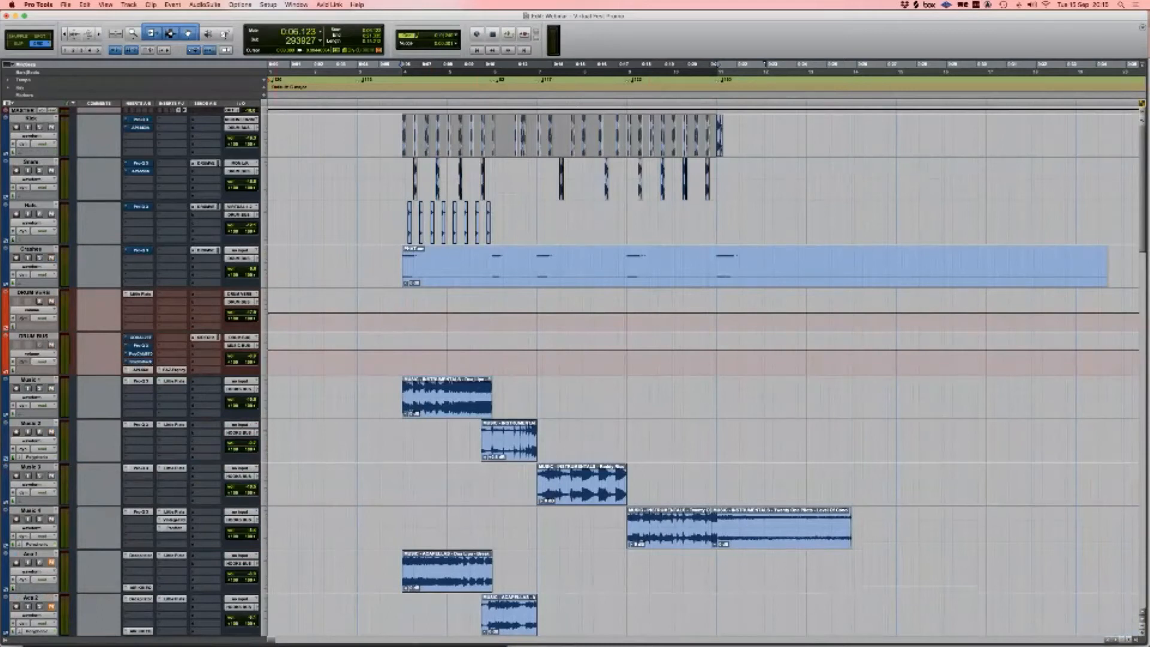
pyautogui.keyDown('super'); pyautogui.click(140, 370); pyautogui.keyUp('super')
pyautogui.press('space')
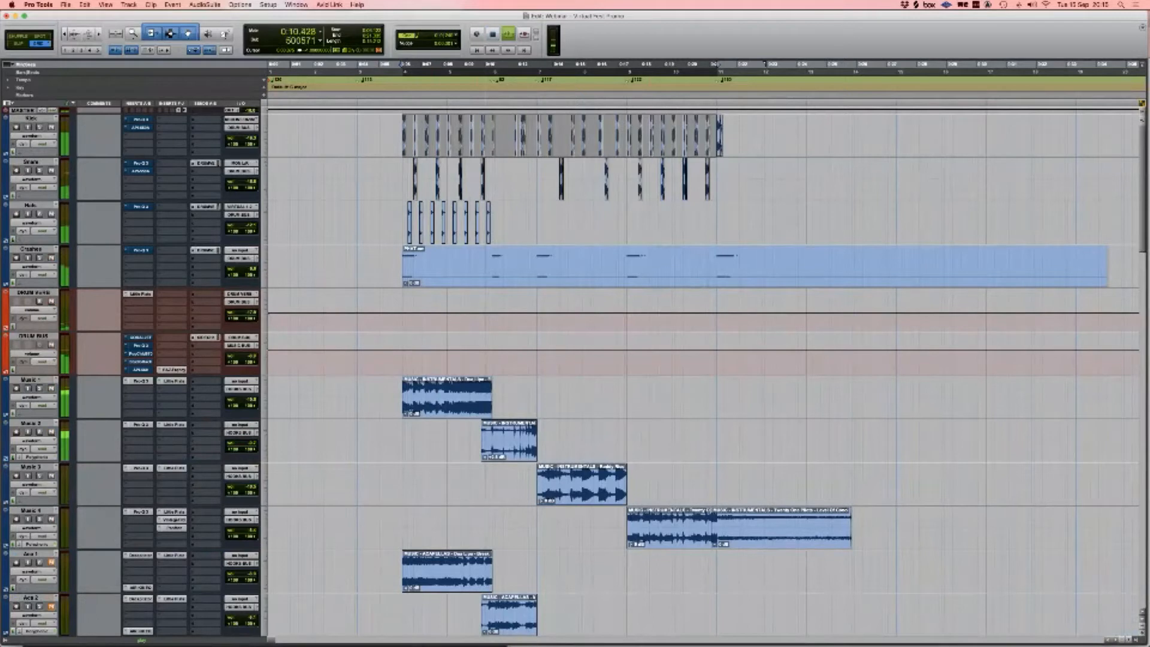
pyautogui.press('space')
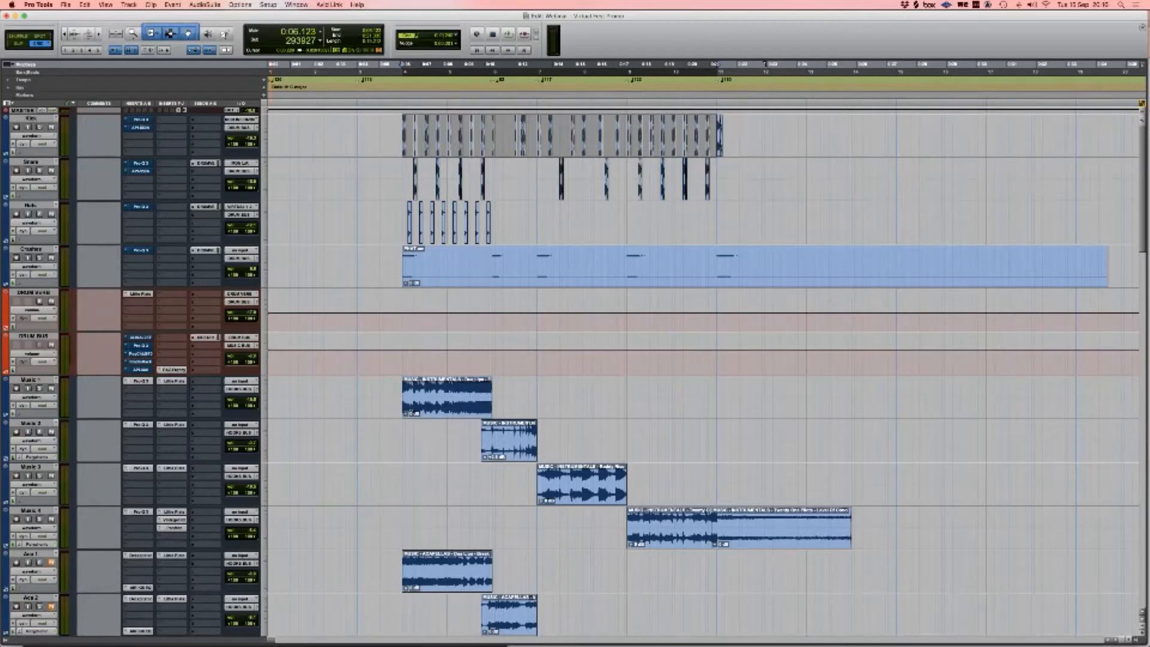
# Step: Open the Kick's Pro-Q 3 and switch it back on
pyautogui.click(141, 120)
pyautogui.moveTo(158, 14); pyautogui.dragTo(311, 128)
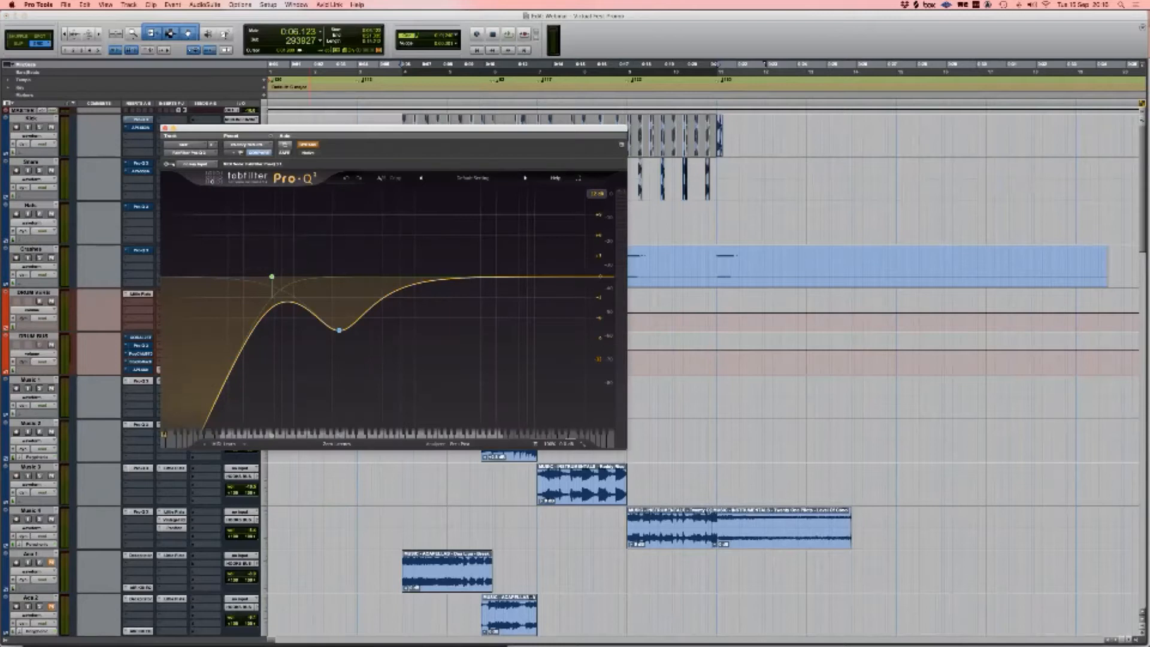
pyautogui.click(308, 144)
pyautogui.moveTo(272, 277)
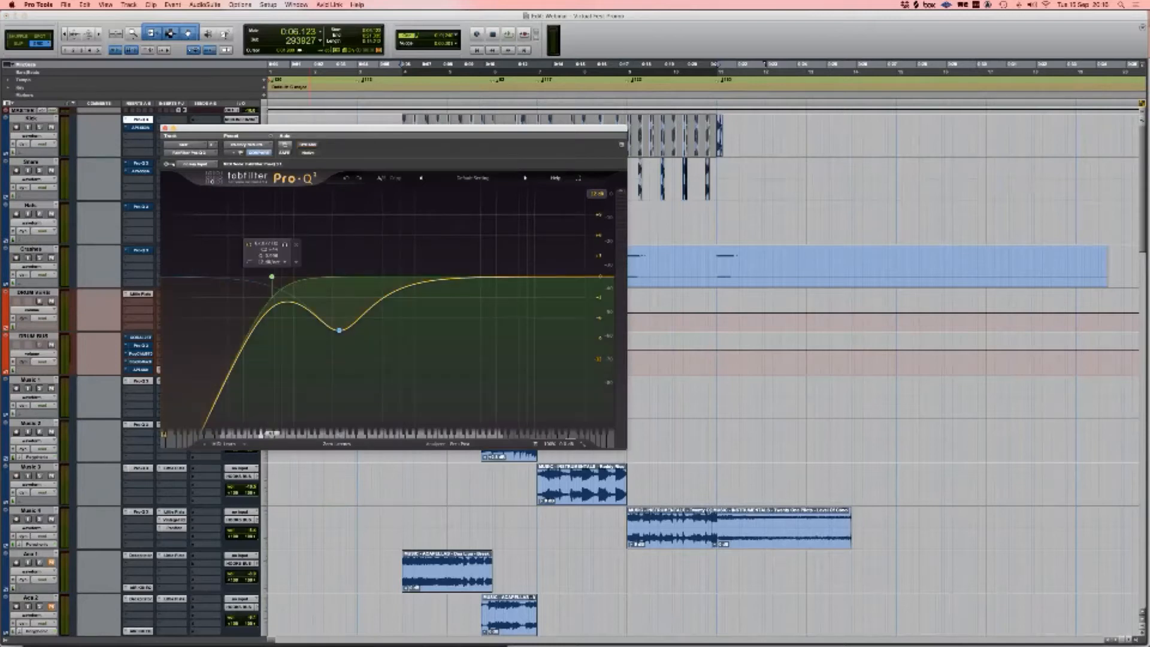
pyautogui.moveTo(324, 128); pyautogui.dragTo(344, 168)
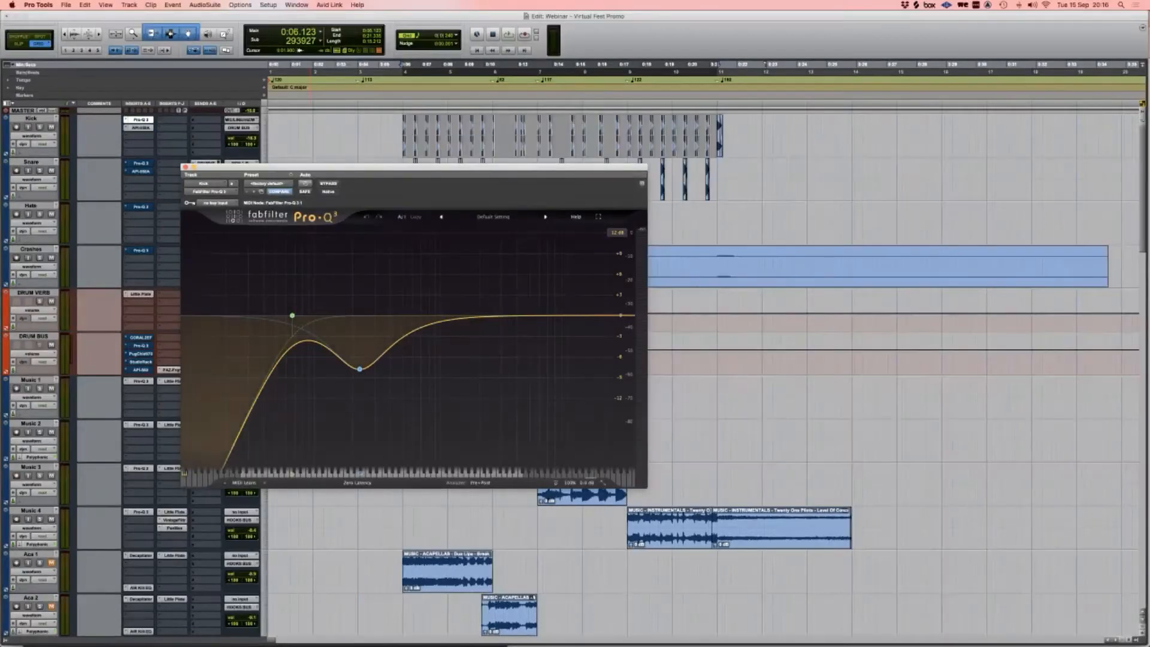
# Step: Cut the Kick's API 550A high band by about 4, narrow the 229 Hz dip, set mid to 1.5 kHz
pyautogui.click(141, 128)
pyautogui.moveTo(111, 14); pyautogui.dragTo(799, 164)
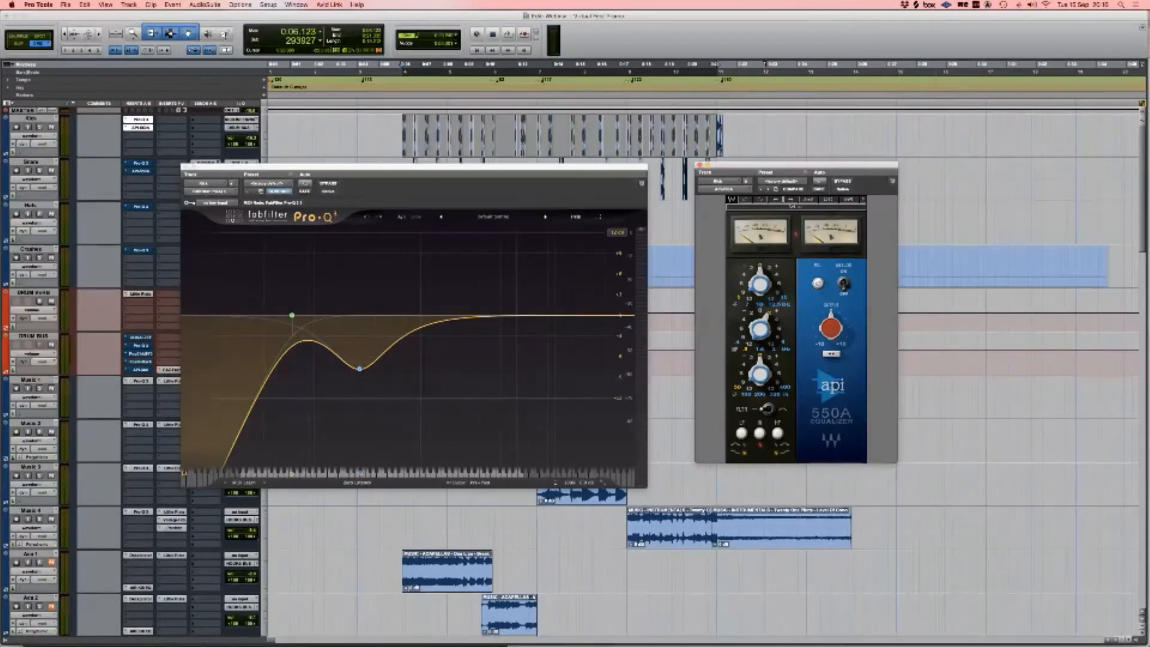
pyautogui.moveTo(292, 316)
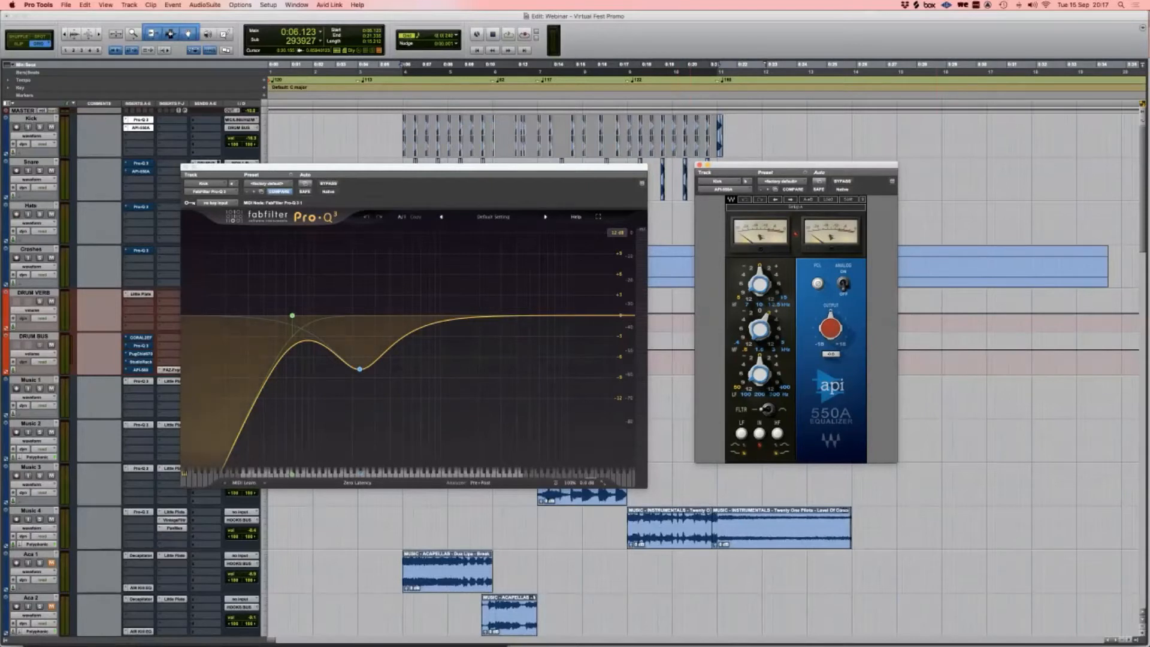
pyautogui.moveTo(760, 285); pyautogui.dragTo(760, 294)
pyautogui.moveTo(360, 369)
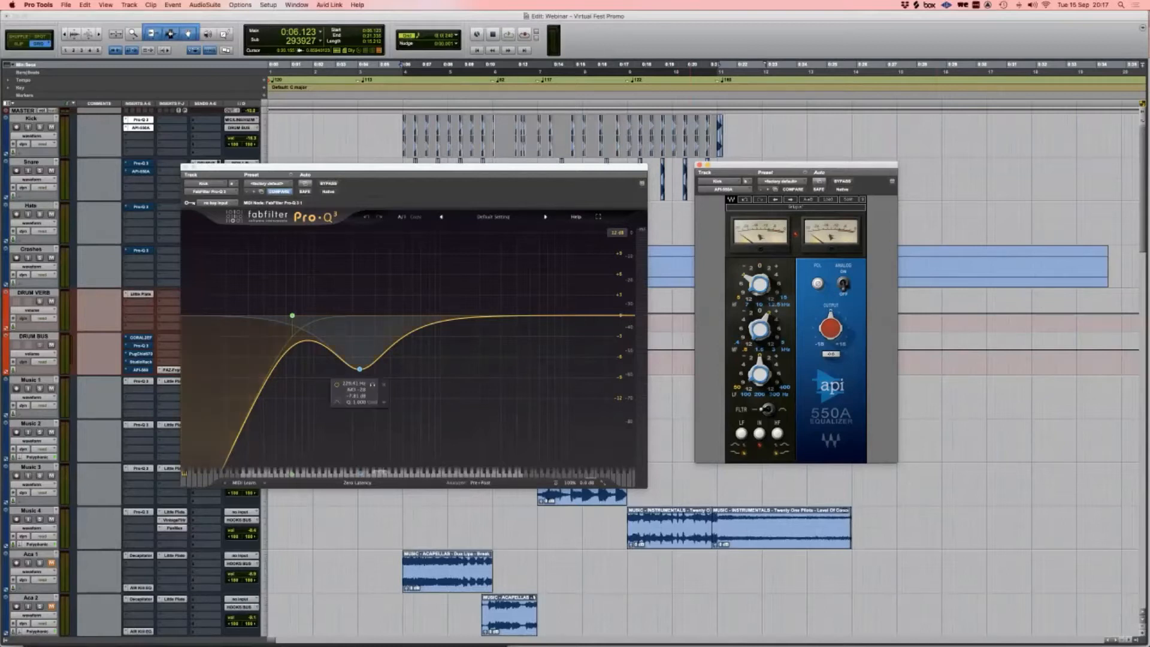
pyautogui.scroll(8, 359, 369)
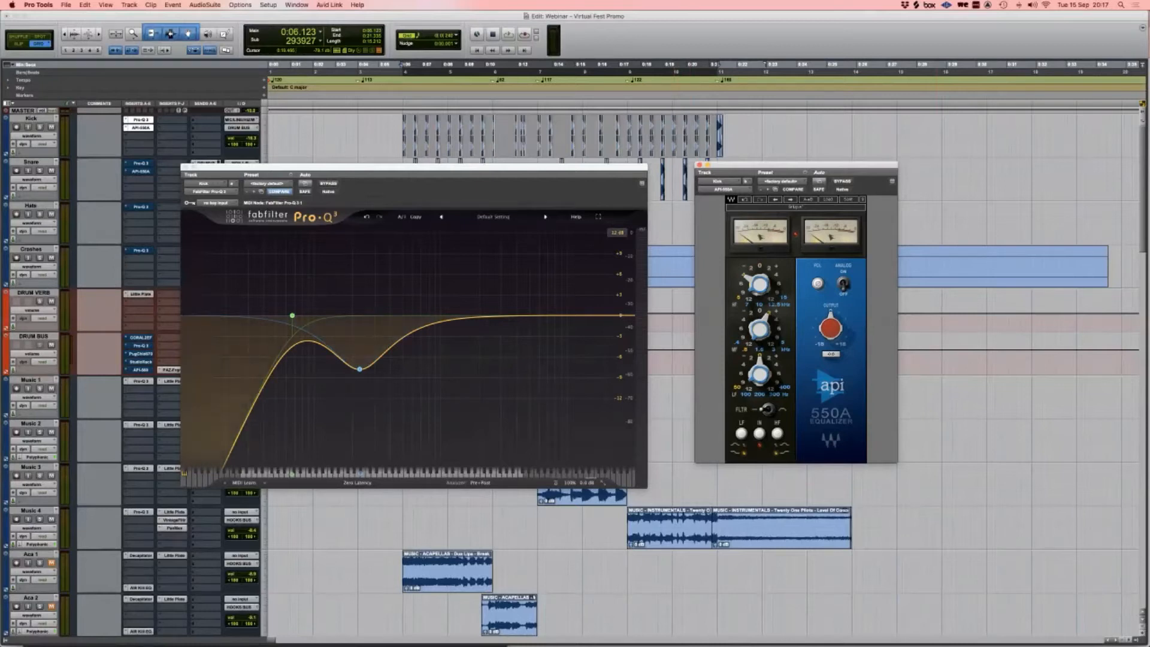
pyautogui.moveTo(753, 338); pyautogui.dragTo(757, 333)
# Step: Audition the Kick from 0:06.123 with Pro-Q 3 bypassed and active, then close Pro-Q 3
pyautogui.click(400, 64)
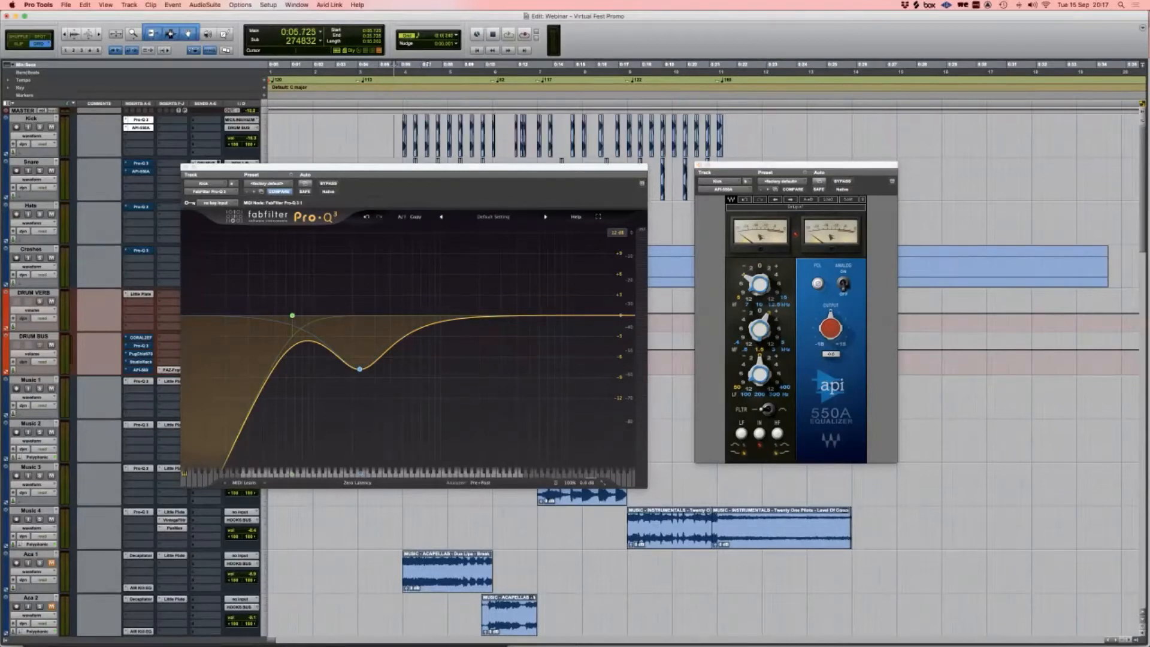
pyautogui.press('space')
pyautogui.press('space')
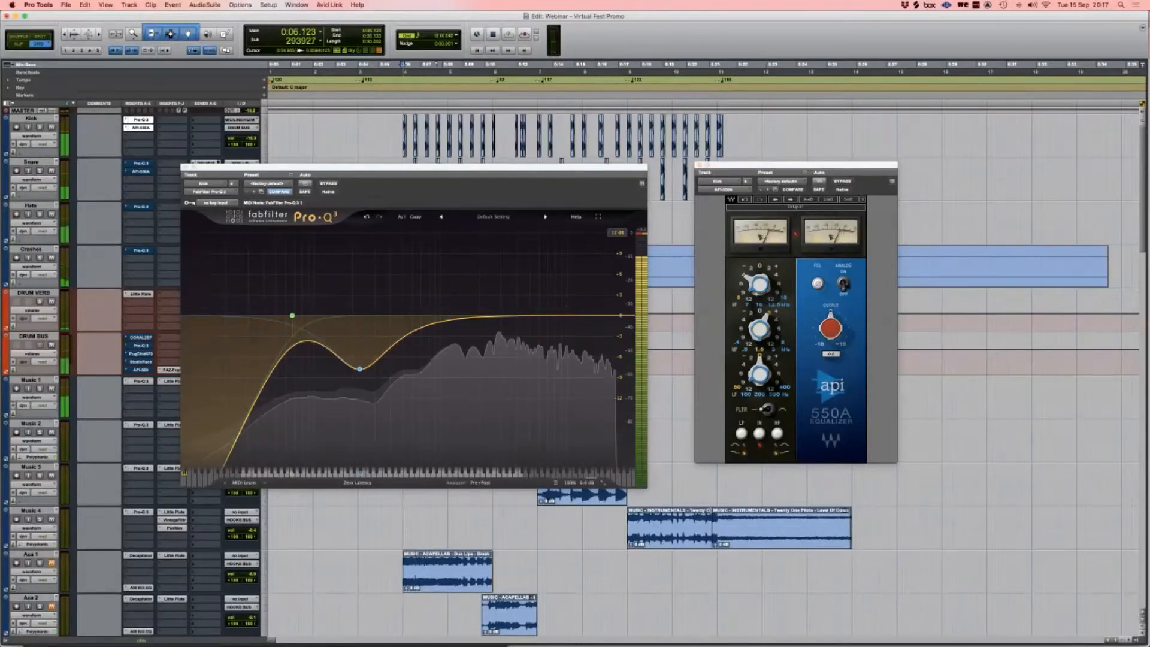
pyautogui.press('space')
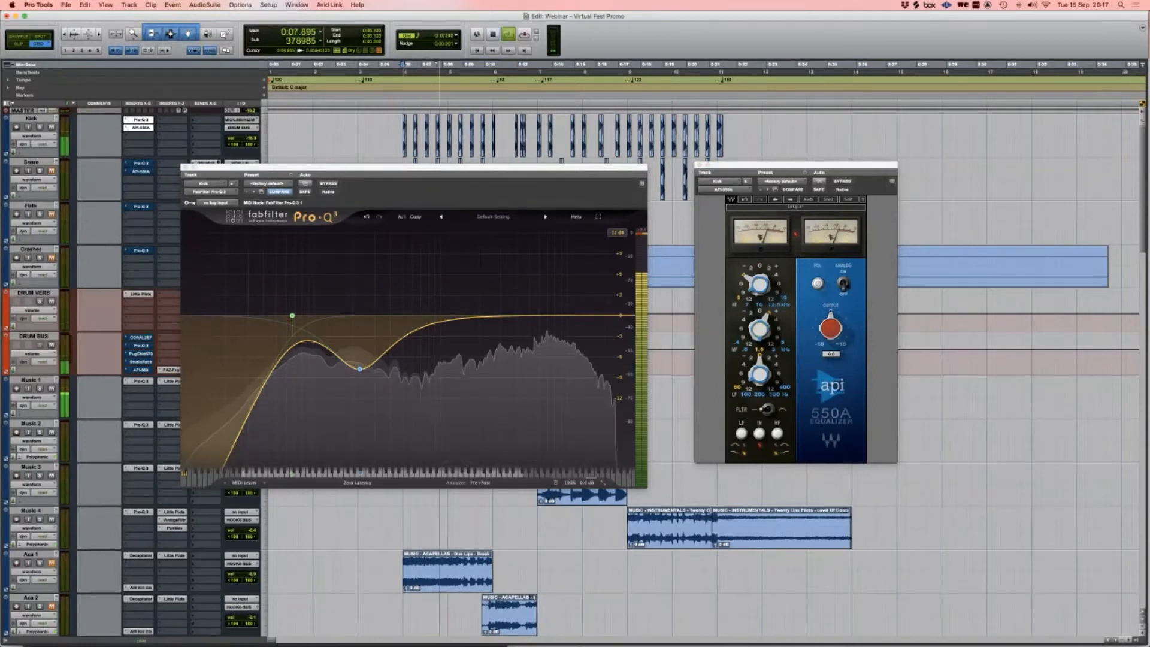
pyautogui.click(329, 184)
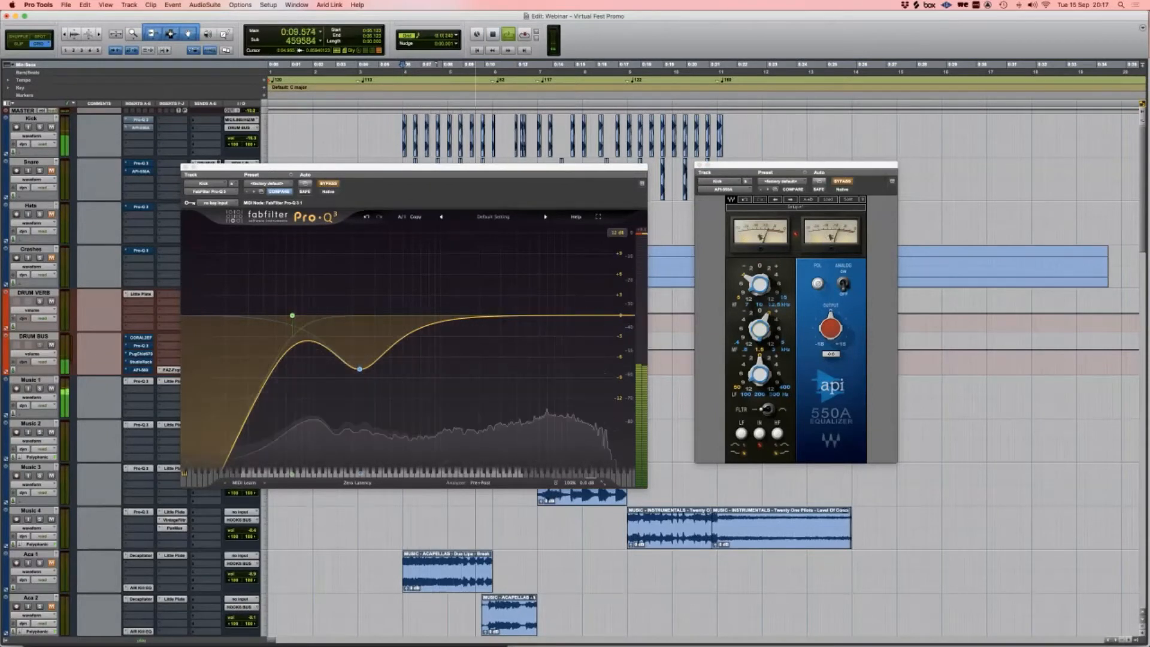
pyautogui.click(328, 184)
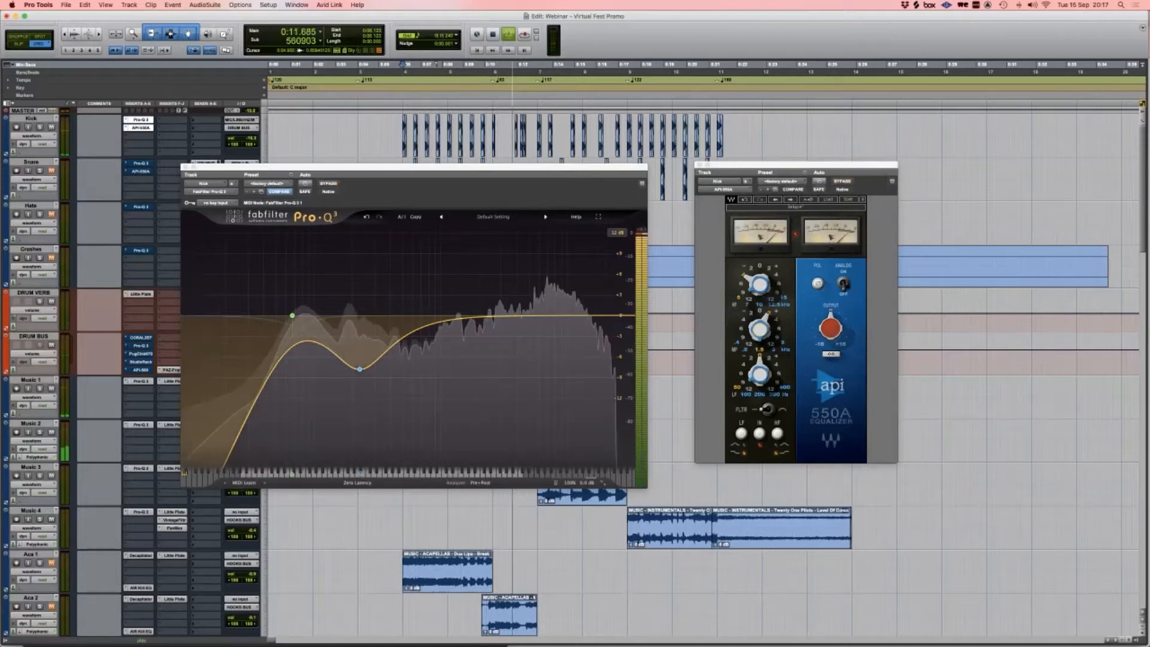
pyautogui.press('space')
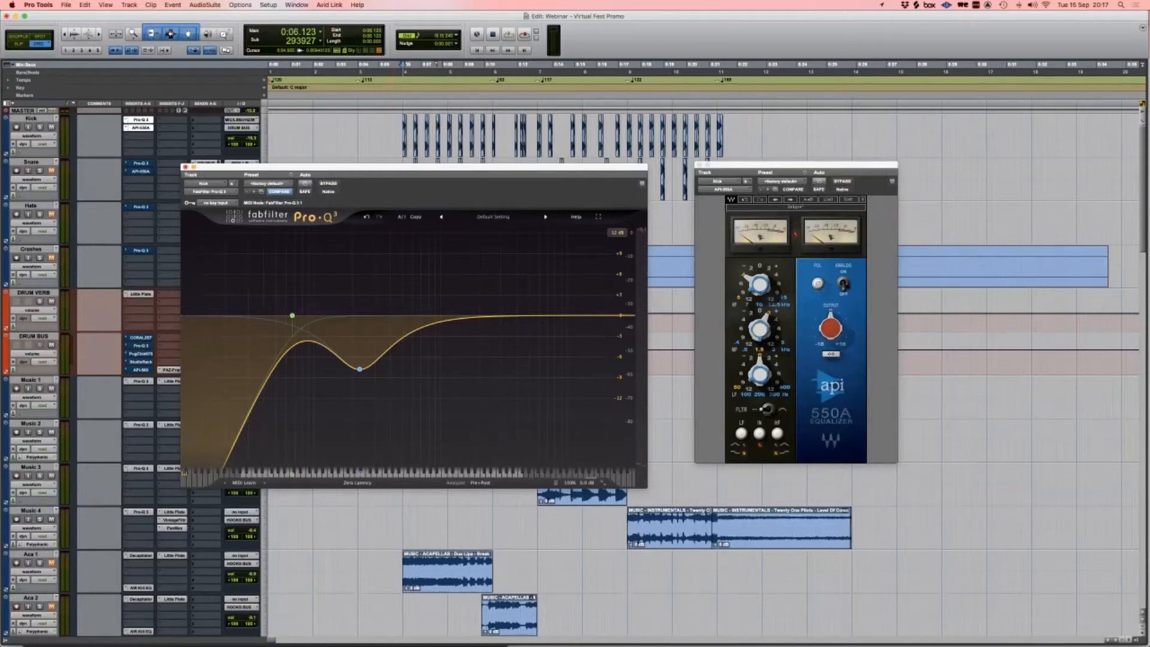
pyautogui.click(185, 167)
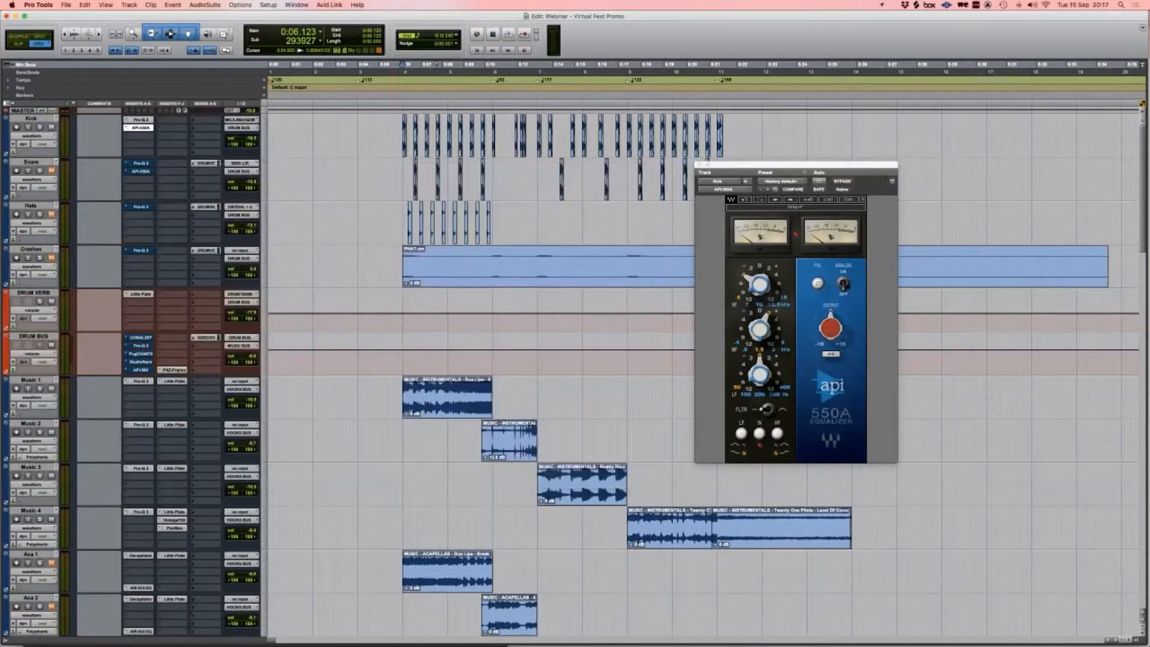
# Step: Move to the first snare clip and compare the Kick's API 550A on and off before closing it
pyautogui.click(52, 171)
pyautogui.click(409, 179)
pyautogui.press('Tab')
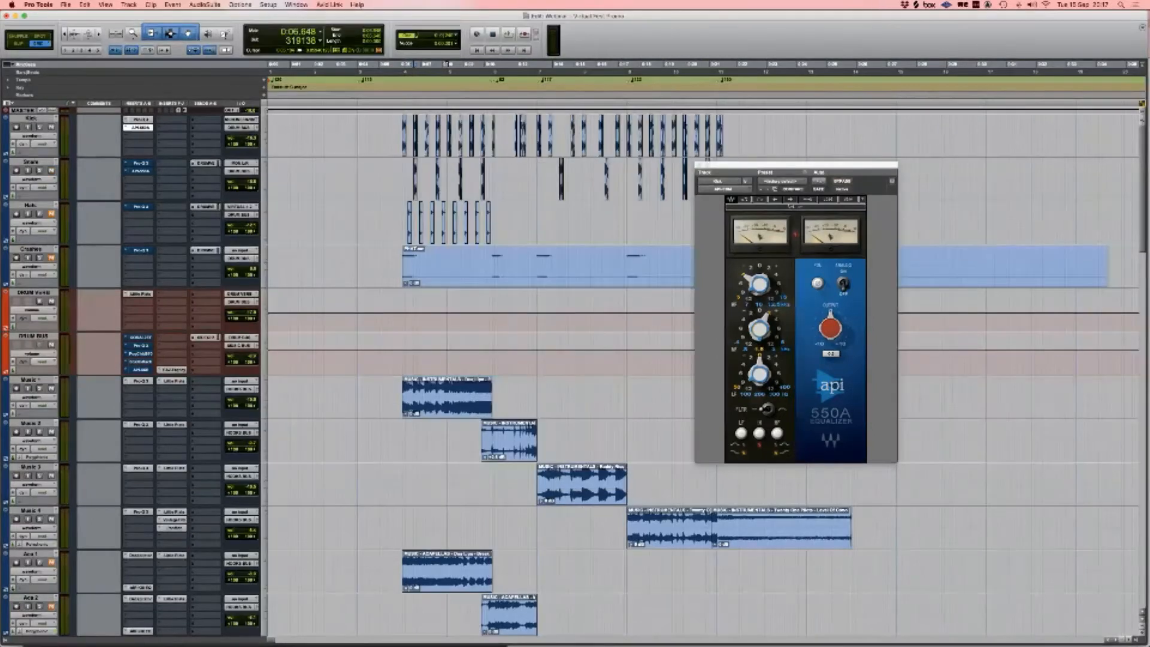
pyautogui.keyDown('super'); pyautogui.click(138, 128); pyautogui.keyUp('super')
pyautogui.keyDown('super'); pyautogui.click(138, 128); pyautogui.keyUp('super')
pyautogui.click(139, 127)
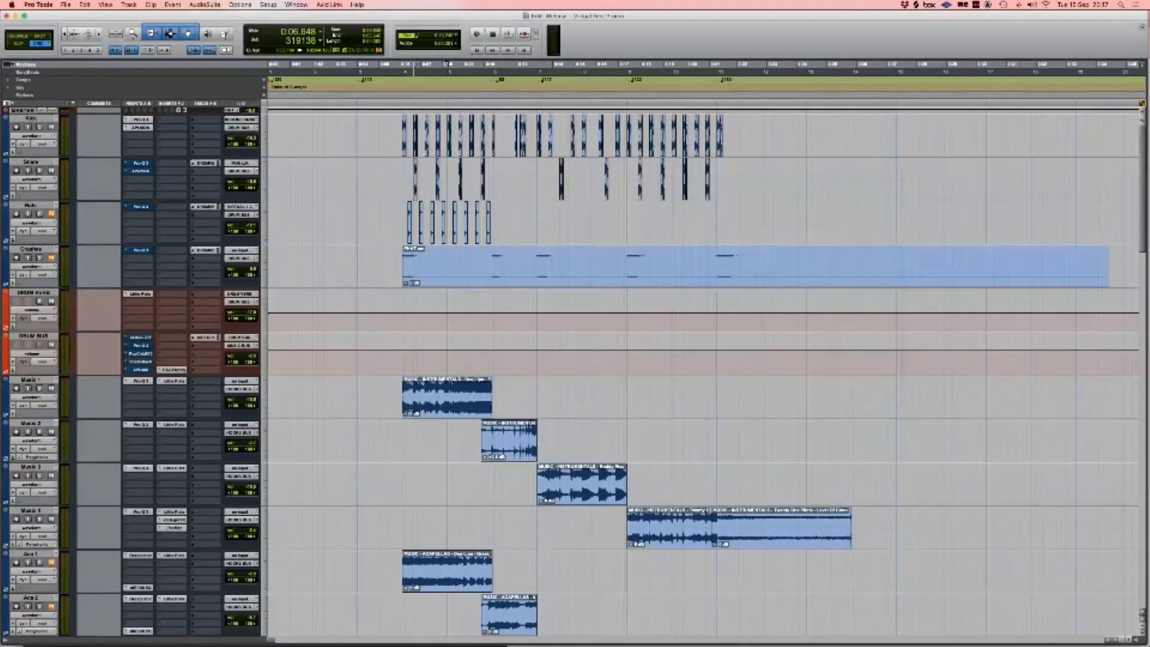
# Step: Open the Snare's Pro-Q 3 and API 550A side by side and switch both back on
pyautogui.click(141, 163)
pyautogui.moveTo(179, 13); pyautogui.dragTo(323, 238)
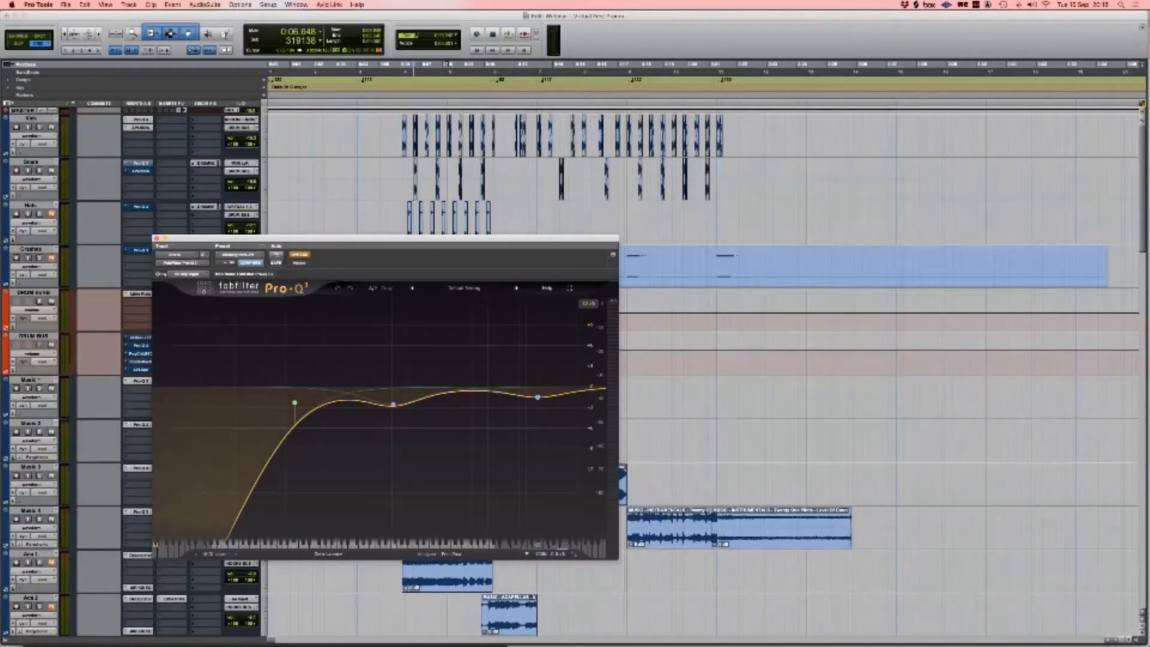
pyautogui.click(141, 171)
pyautogui.moveTo(120, 13); pyautogui.dragTo(797, 221)
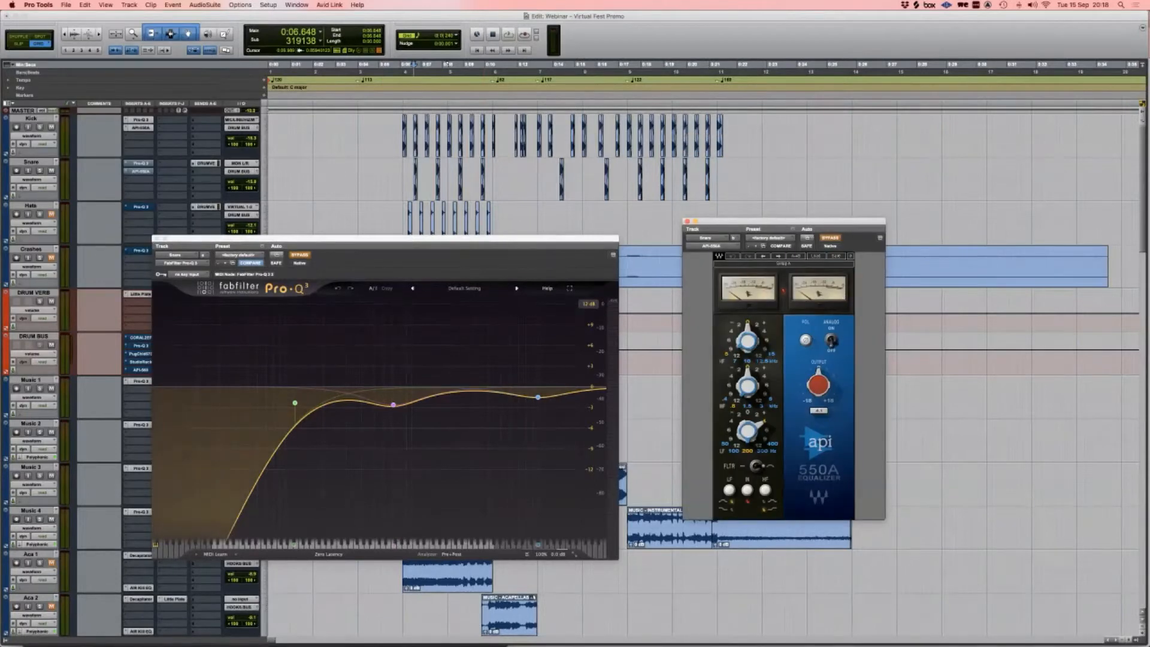
pyautogui.click(299, 255)
pyautogui.click(830, 238)
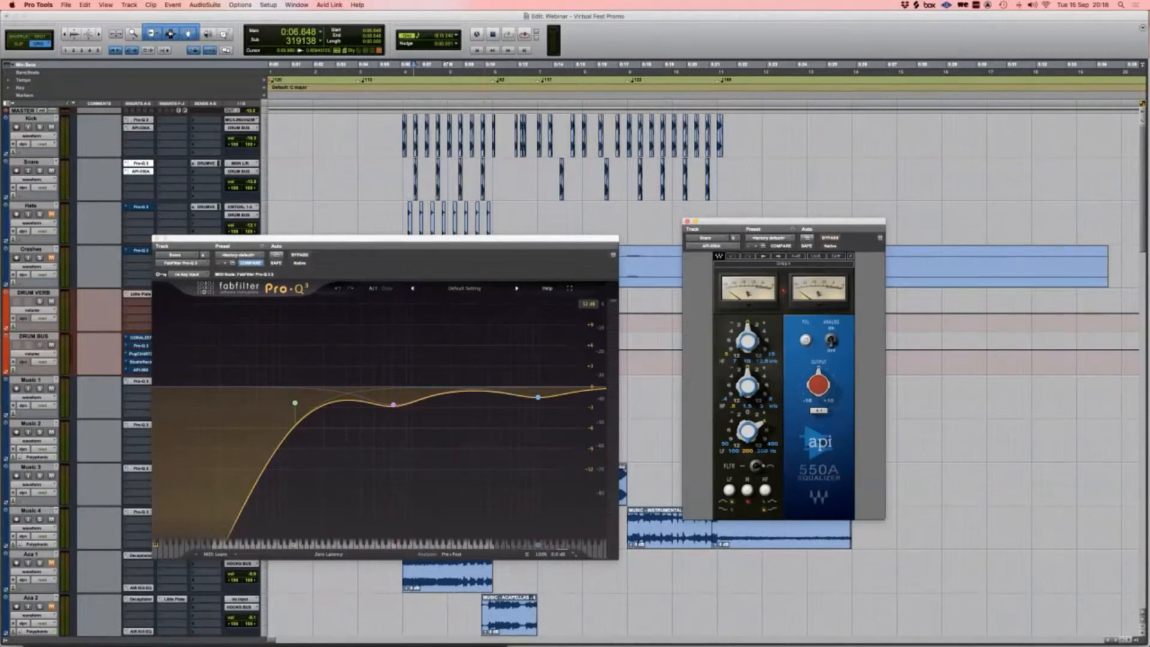
# Step: Play the snare with both EQs bypassed, then again with them active
pyautogui.moveTo(538, 397)
pyautogui.hscroll(1, 704, 354)
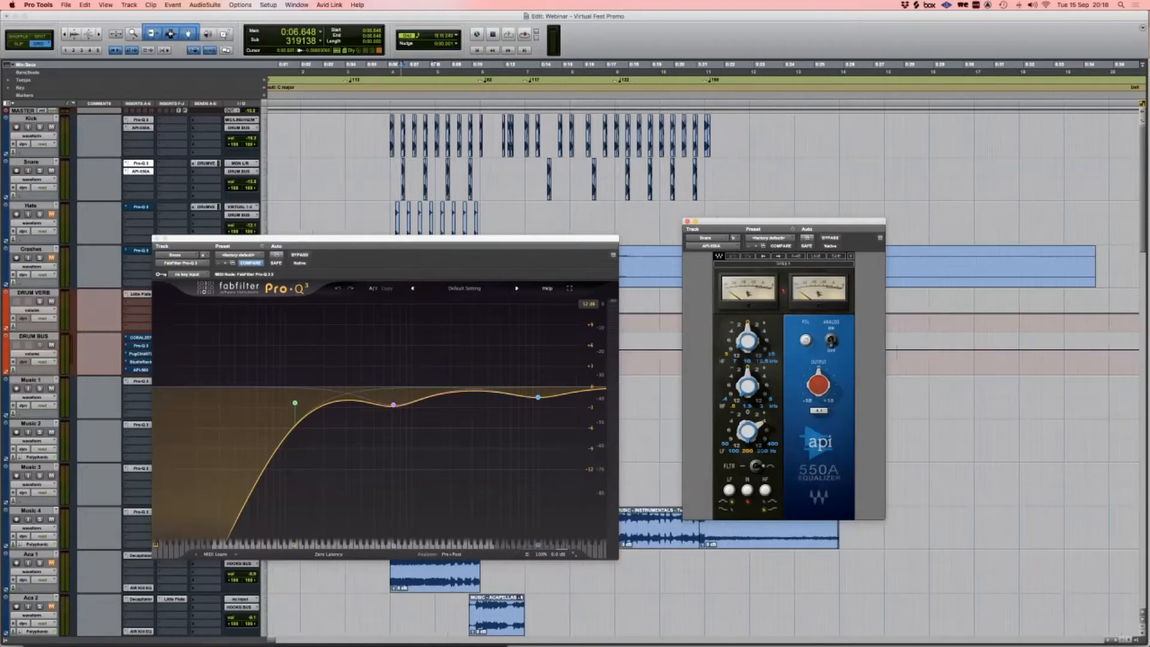
pyautogui.click(314, 135)
pyautogui.press('Tab')
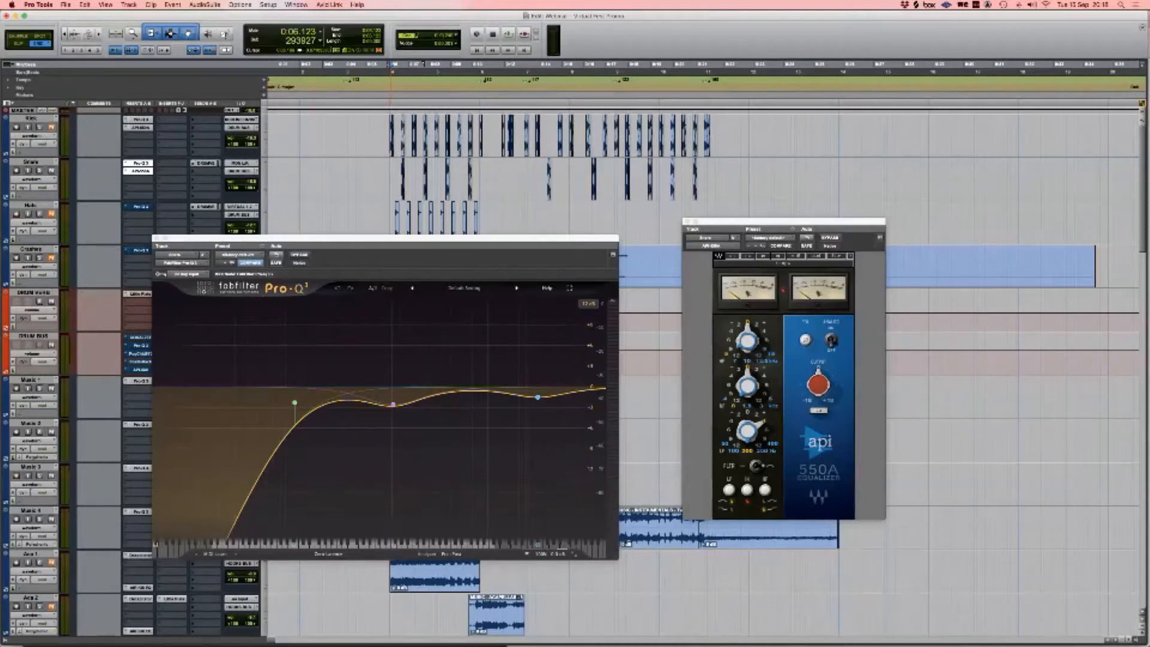
pyautogui.press('Tab')
pyautogui.hotkey('shift', 'a')
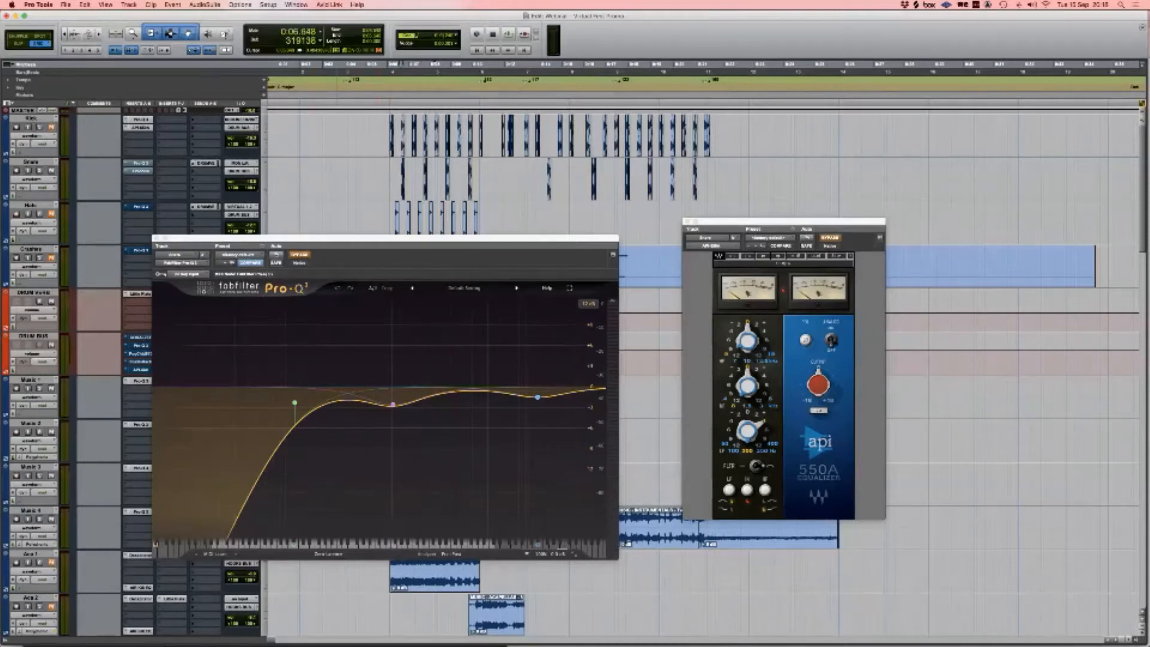
pyautogui.press('space')
pyautogui.press('space')
pyautogui.hotkey('shift', 'a')
pyautogui.press('space')
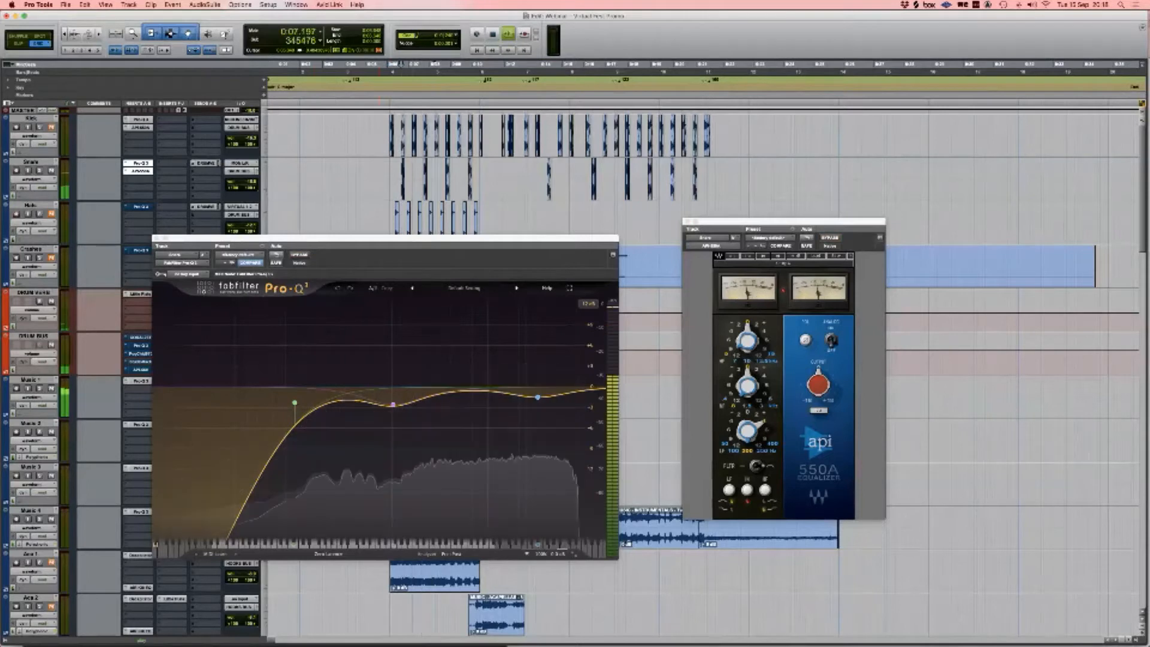
pyautogui.press('space')
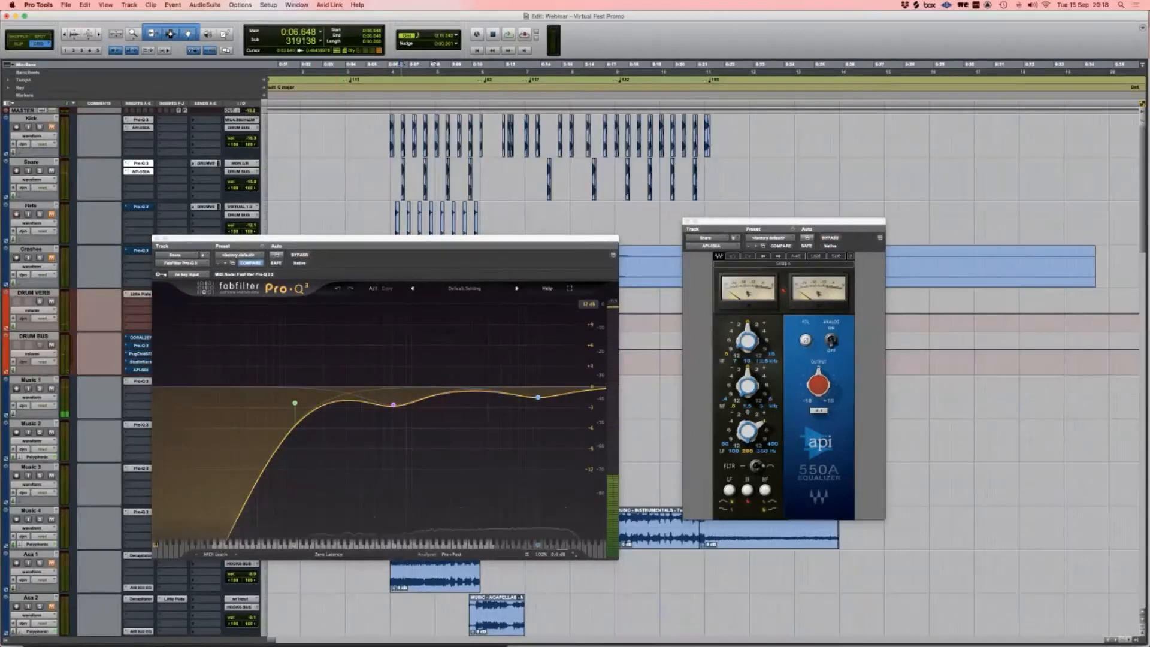
# Step: Replay the snare from 0:06.123, then open the Hats track's Pro-Q 3
pyautogui.scroll(-3, 707, 372)
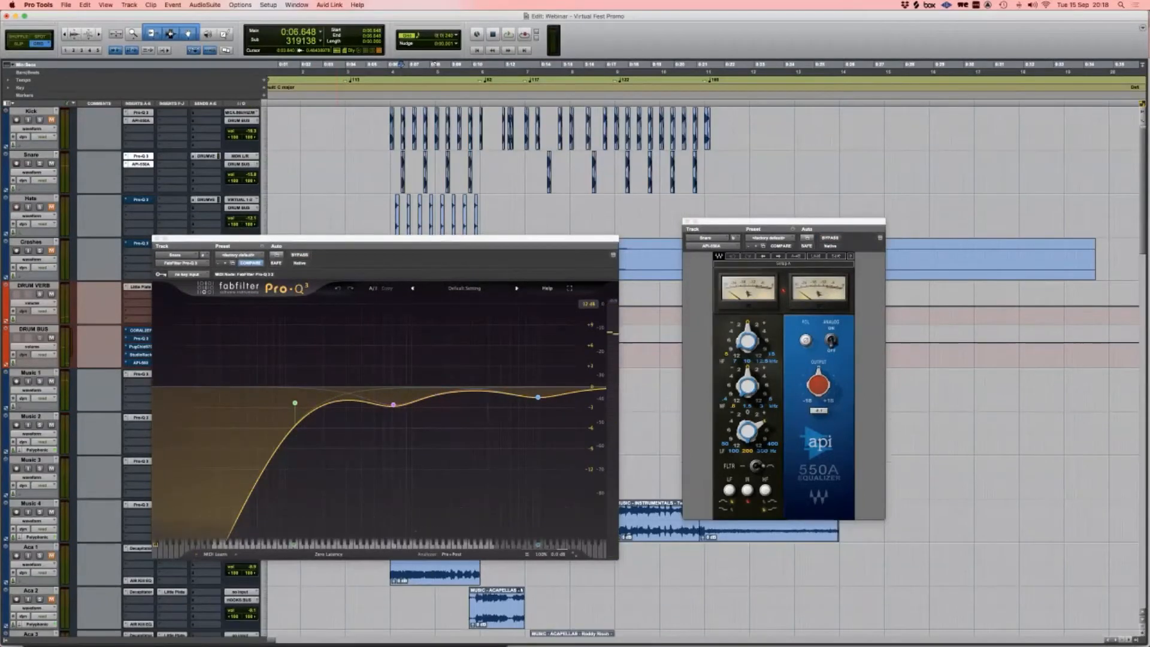
pyautogui.scroll(3, 704, 173)
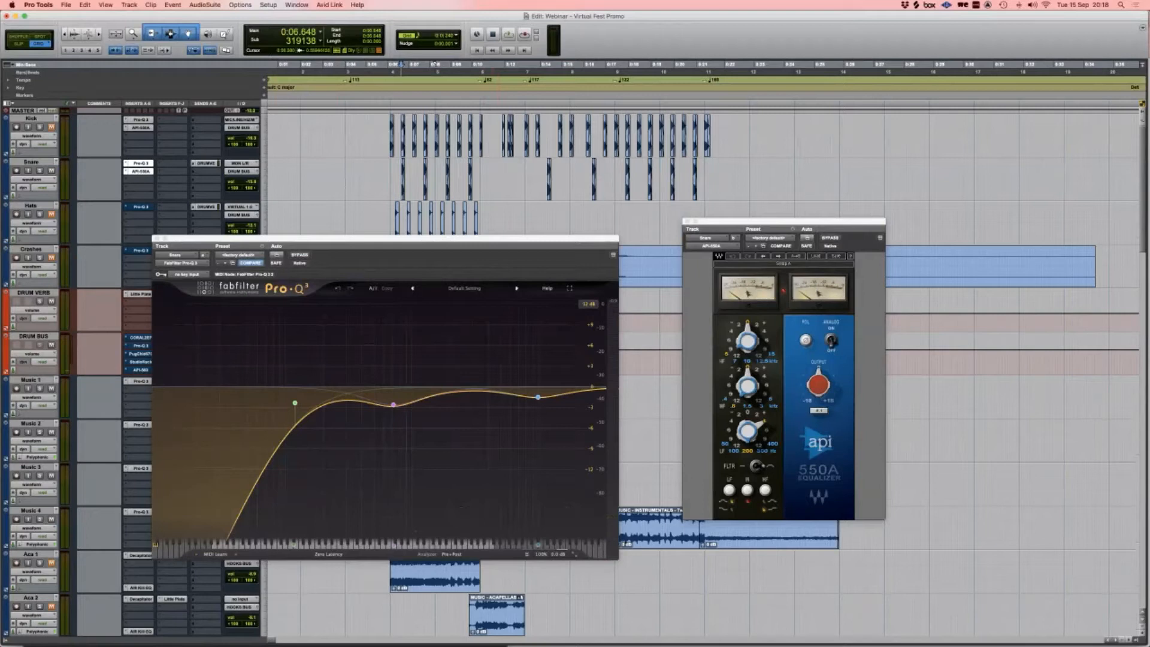
pyautogui.click(387, 180)
pyautogui.click(390, 180)
pyautogui.press('space')
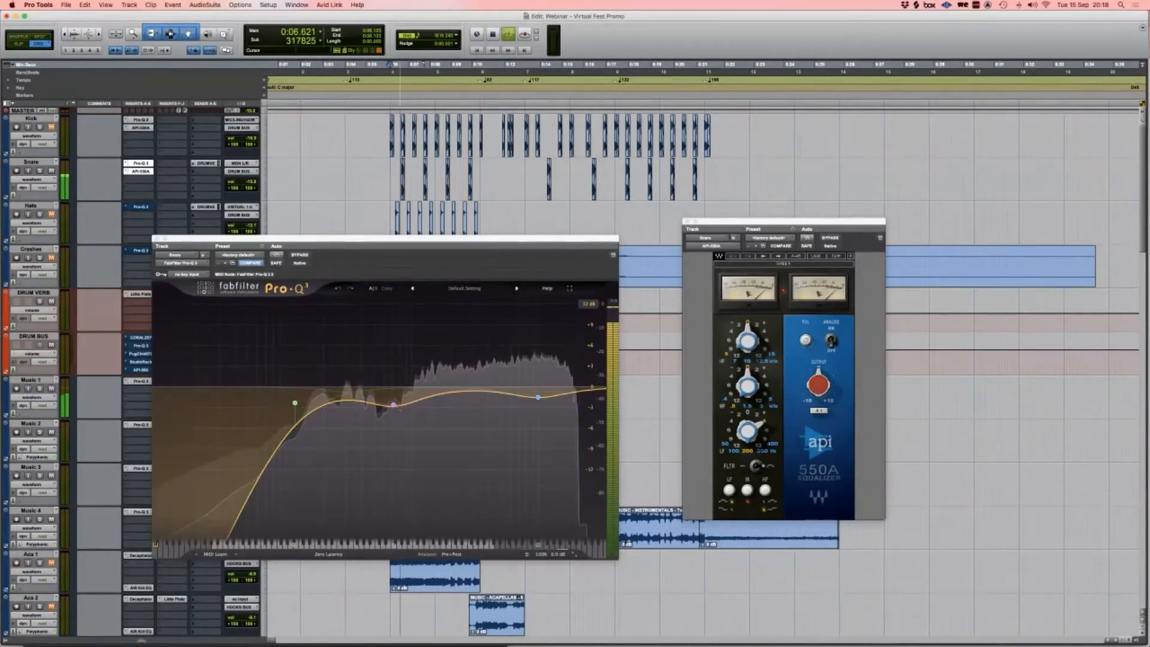
pyautogui.press('space')
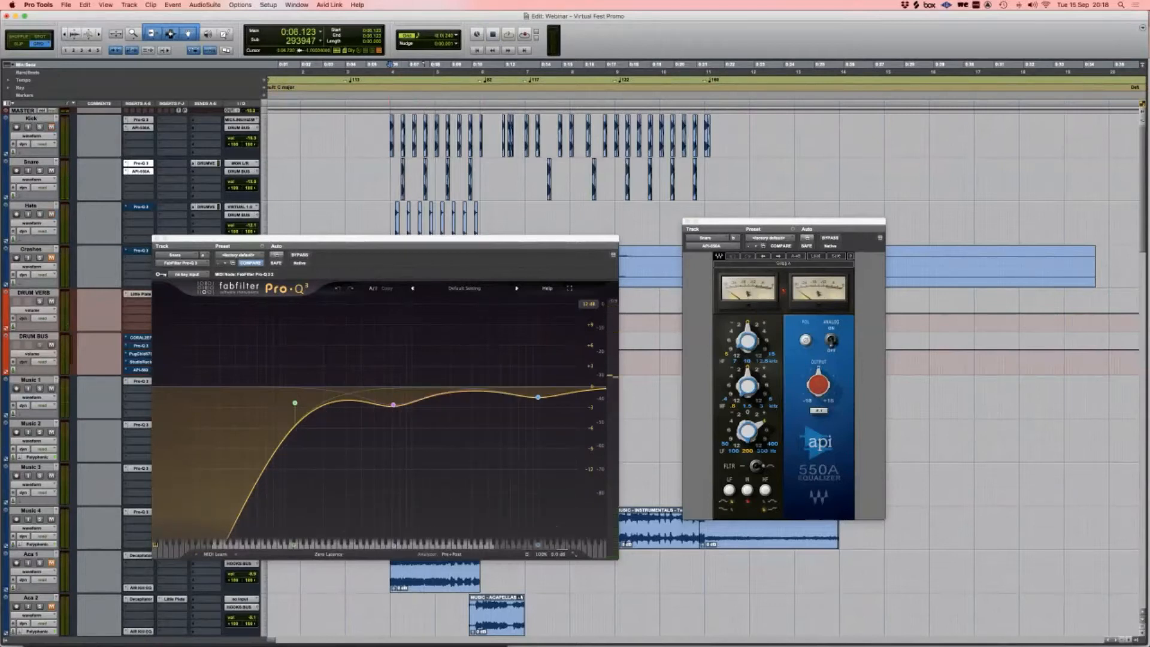
pyautogui.click(141, 206)
pyautogui.moveTo(393, 238); pyautogui.dragTo(391, 237)
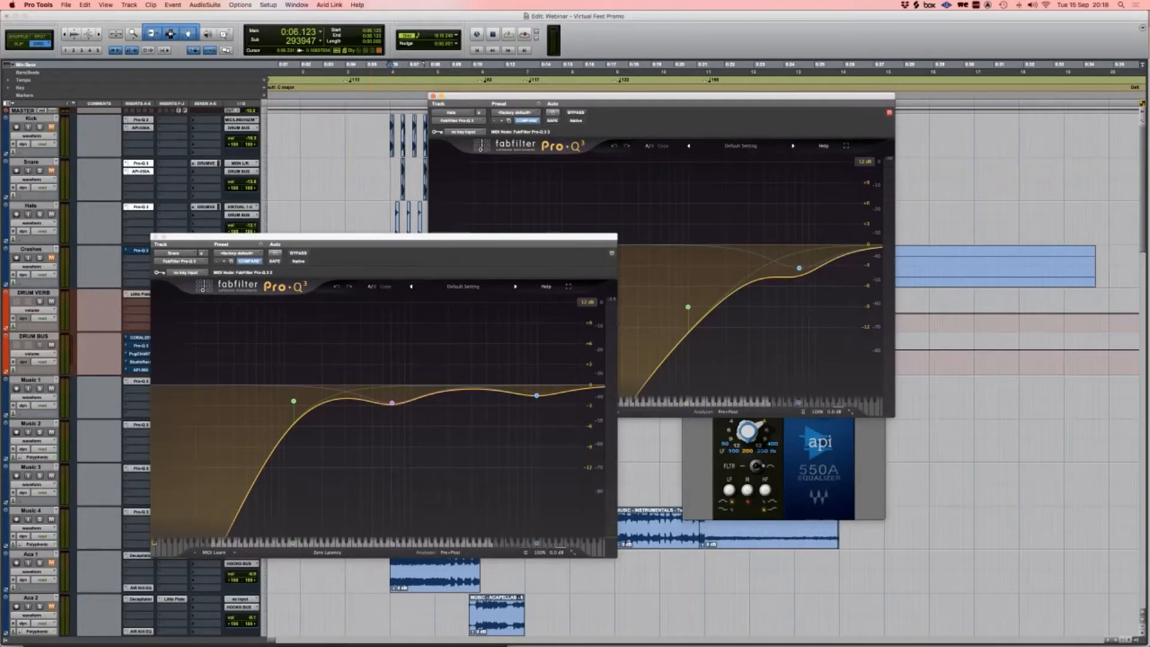
# Step: Close the snare EQ windows and play the Hats with Pro-Q 3 active and bypassed, then close it
pyautogui.click(141, 171)
pyautogui.click(141, 163)
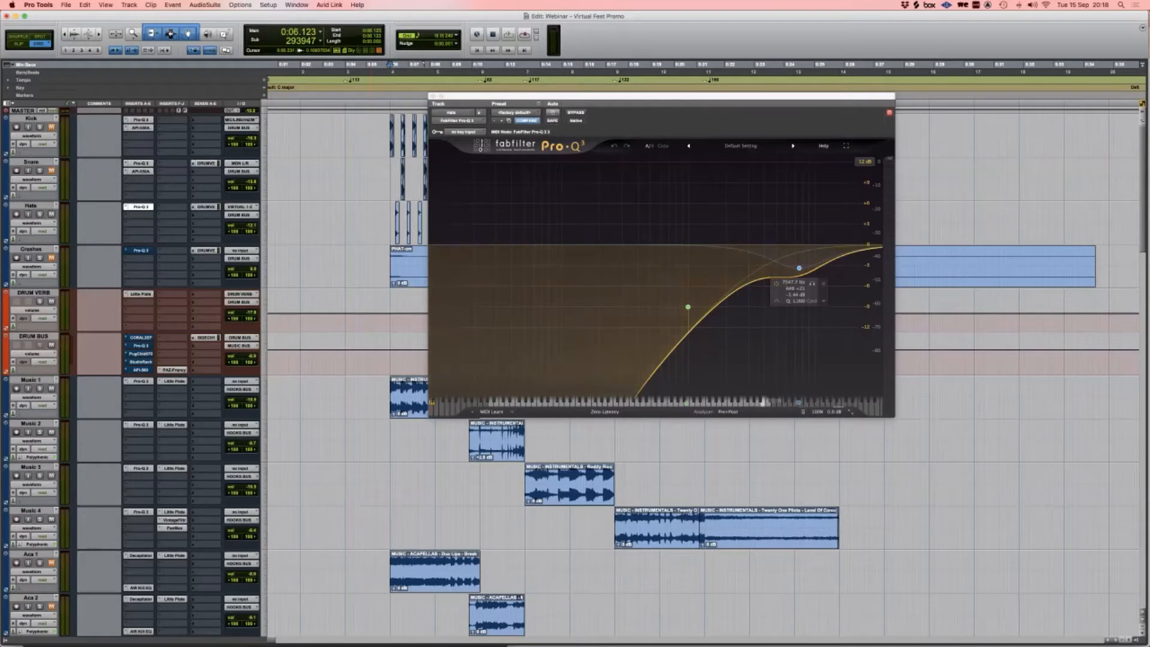
pyautogui.press('space')
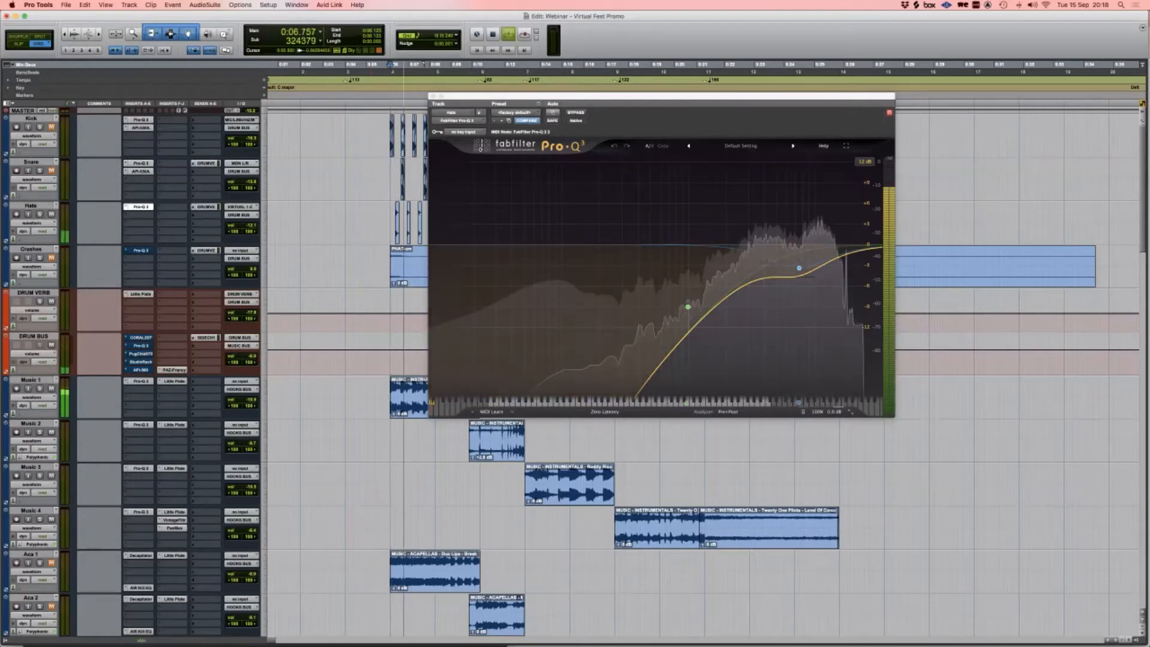
pyautogui.press('space')
pyautogui.click(576, 113)
pyautogui.press('space')
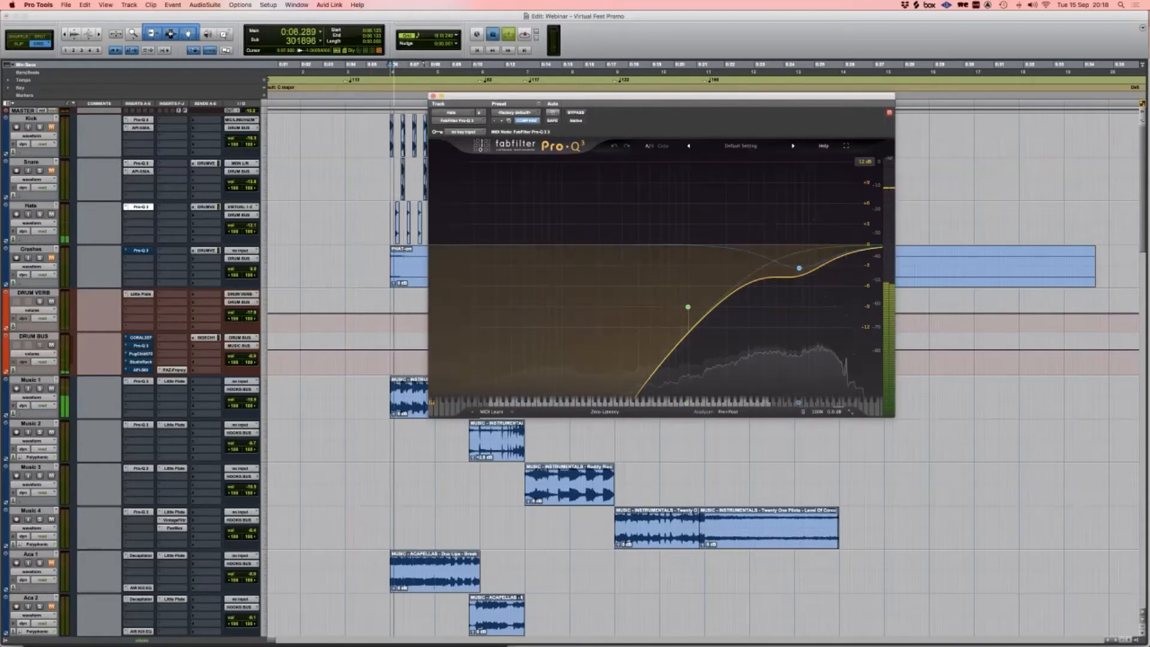
pyautogui.press('space')
pyautogui.click(576, 112)
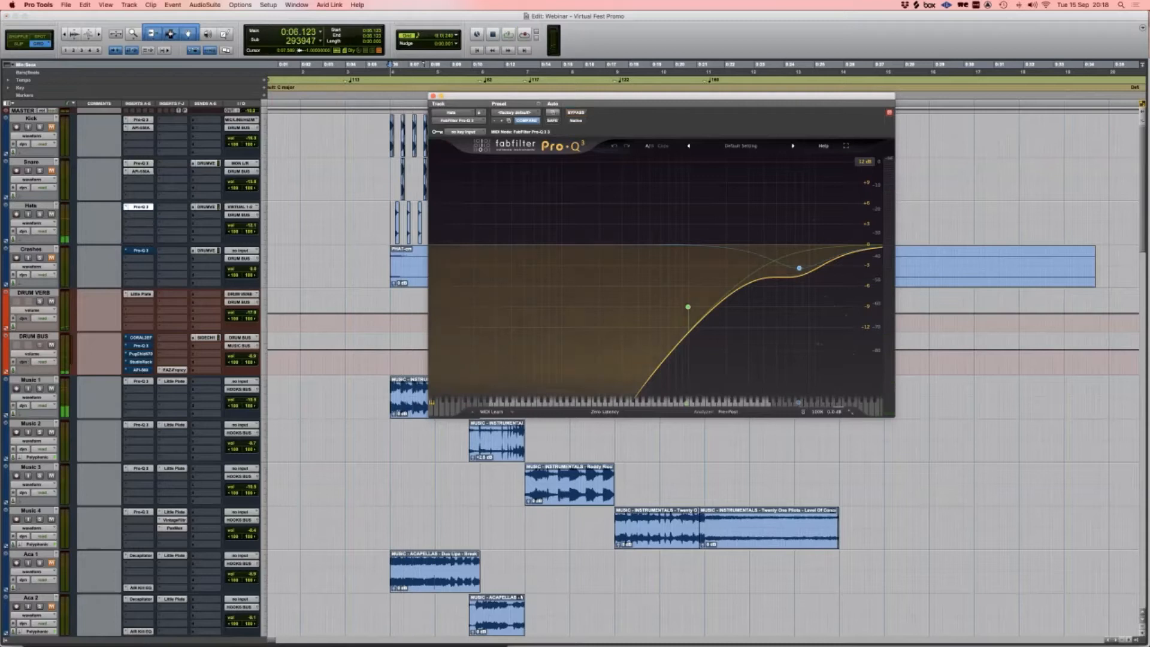
pyautogui.click(433, 96)
# Step: Select the PHAT clip, play the Crashes through their Pro-Q 3, then close that window
pyautogui.click(426, 275)
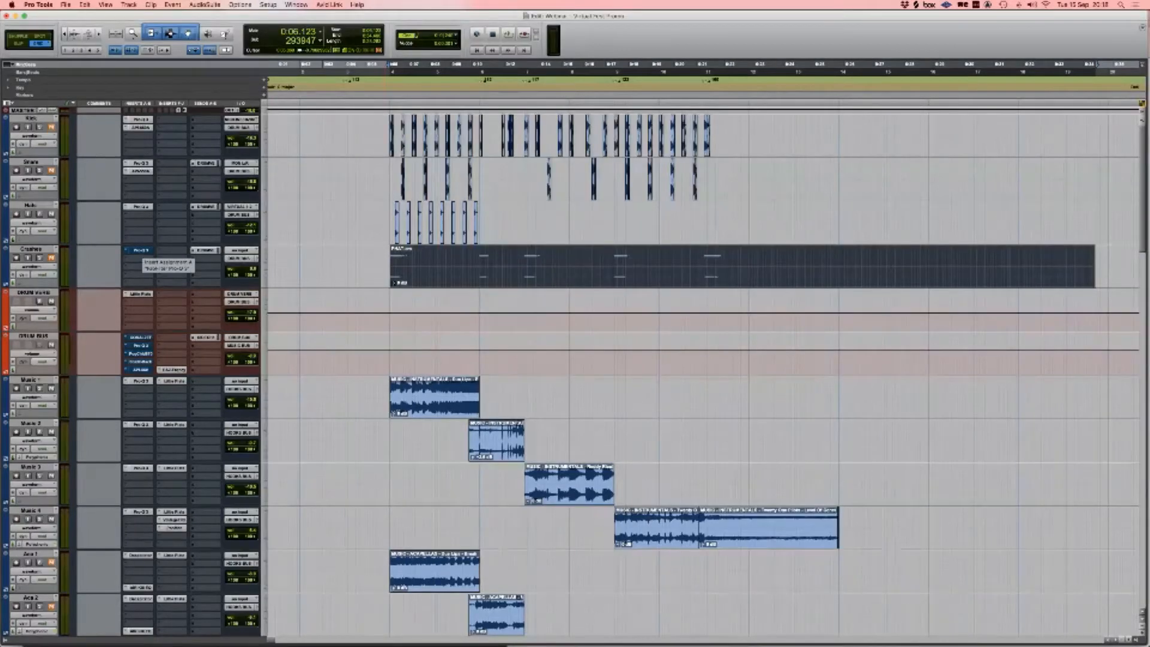
pyautogui.click(139, 251)
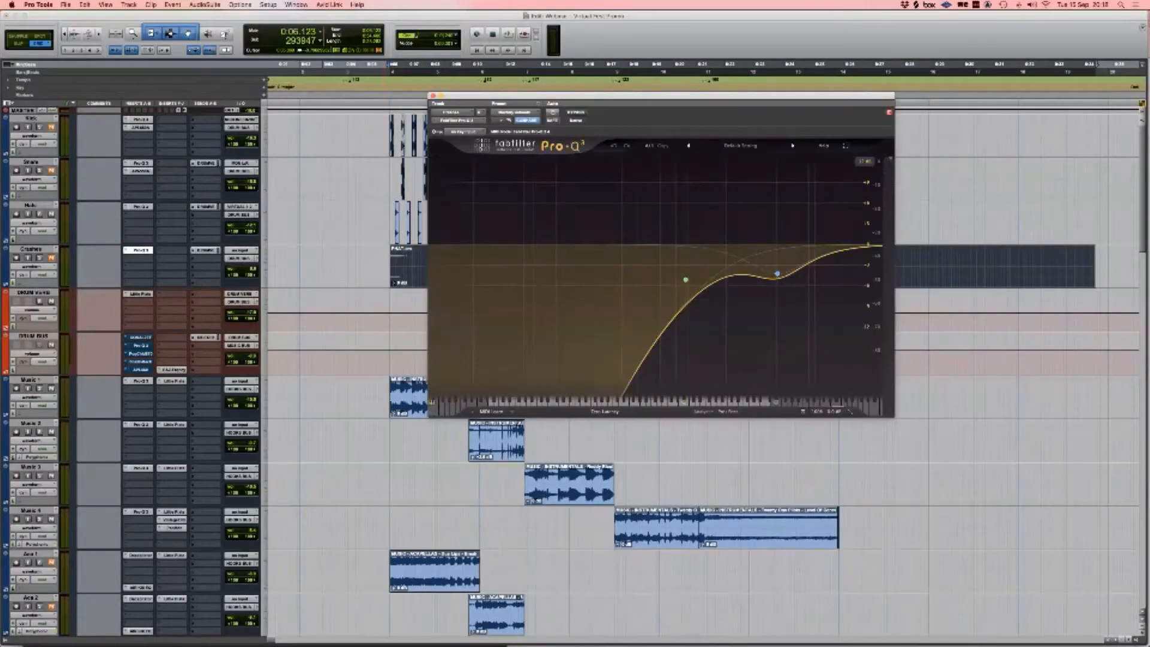
pyautogui.press('space')
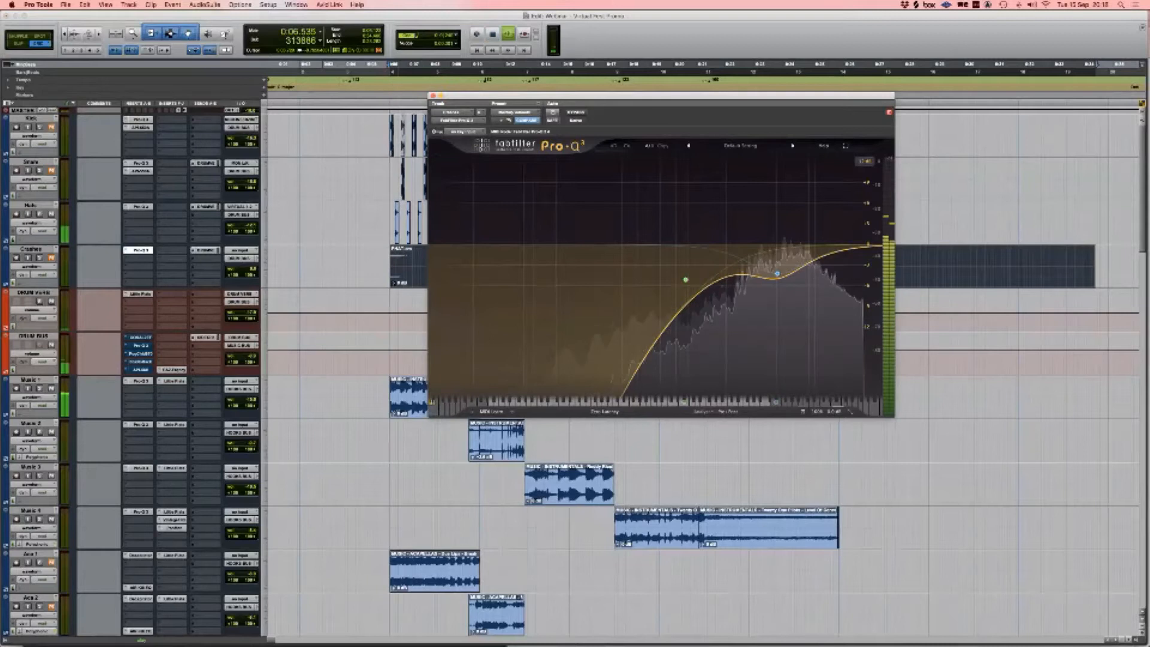
pyautogui.press('space')
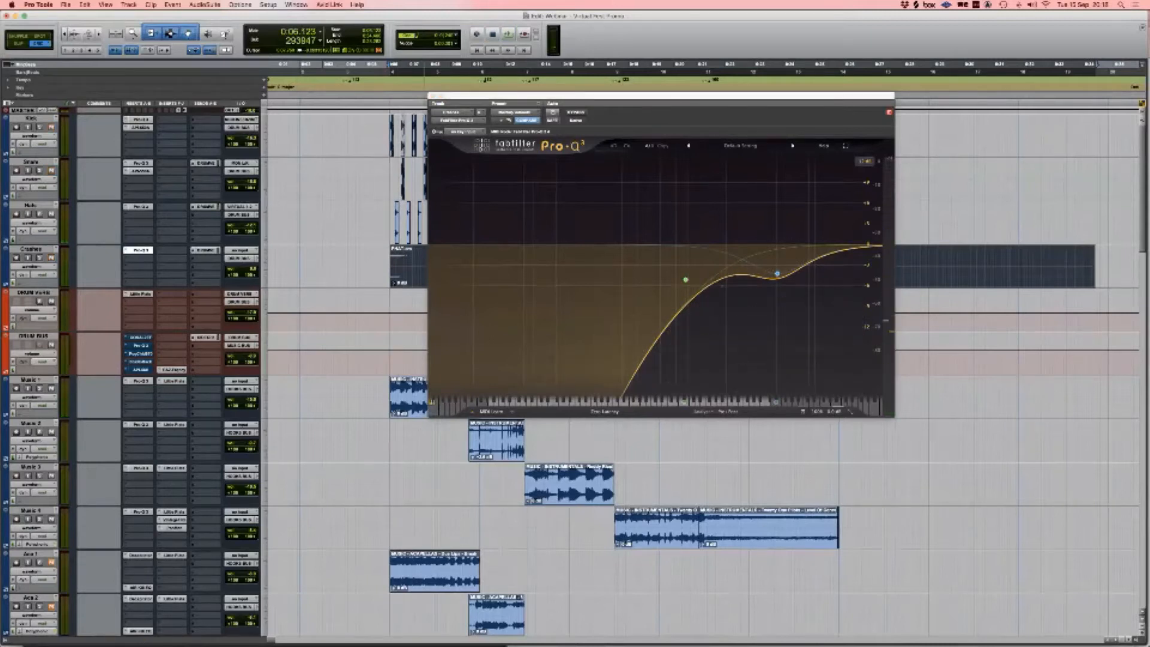
pyautogui.press('space')
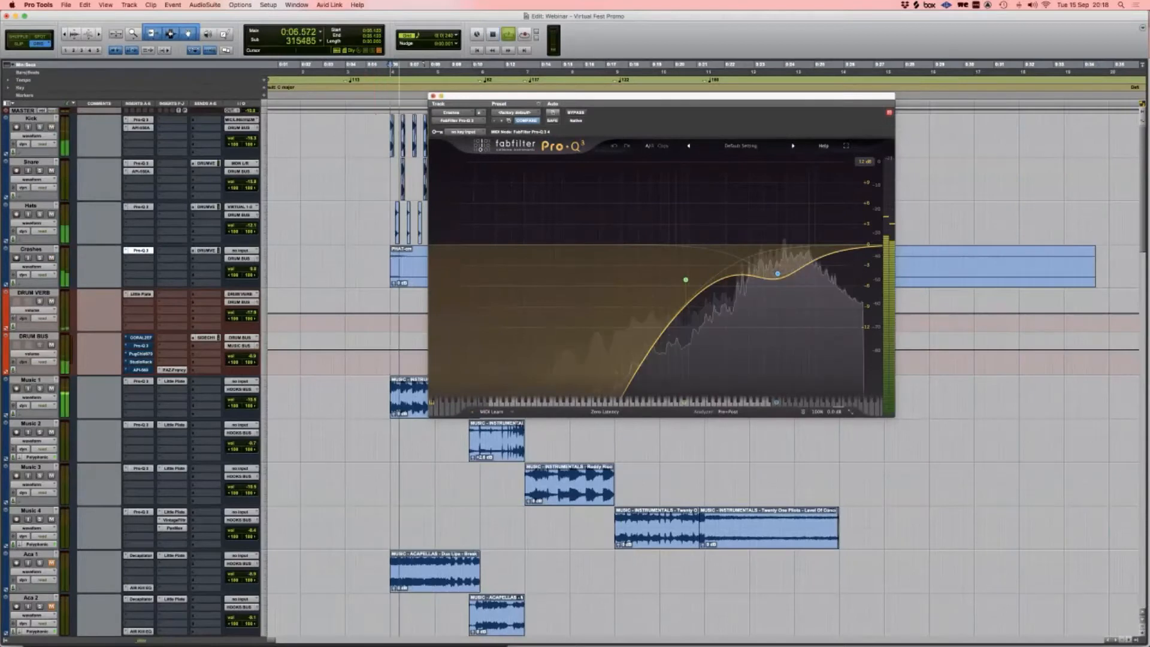
pyautogui.press('super+w')
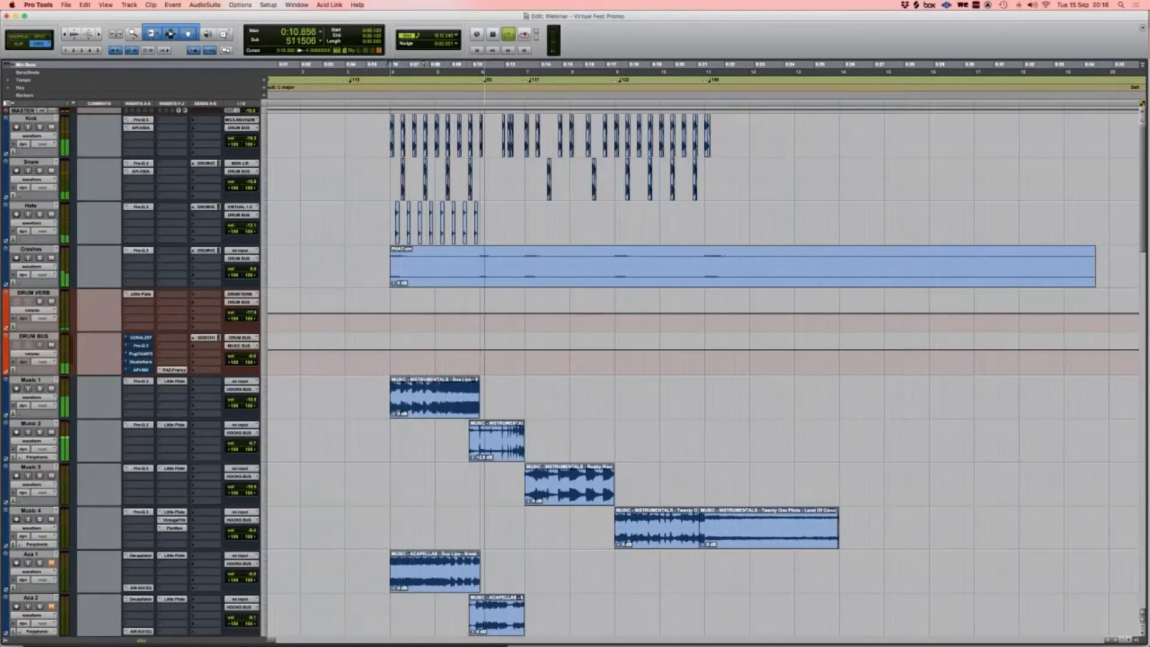
# Step: Select 0:06.123–0:10.371 across the drums and open the DRUM BUS CORAL2EF, Pro-Q 3 and PuigChild 670
pyautogui.press('space')
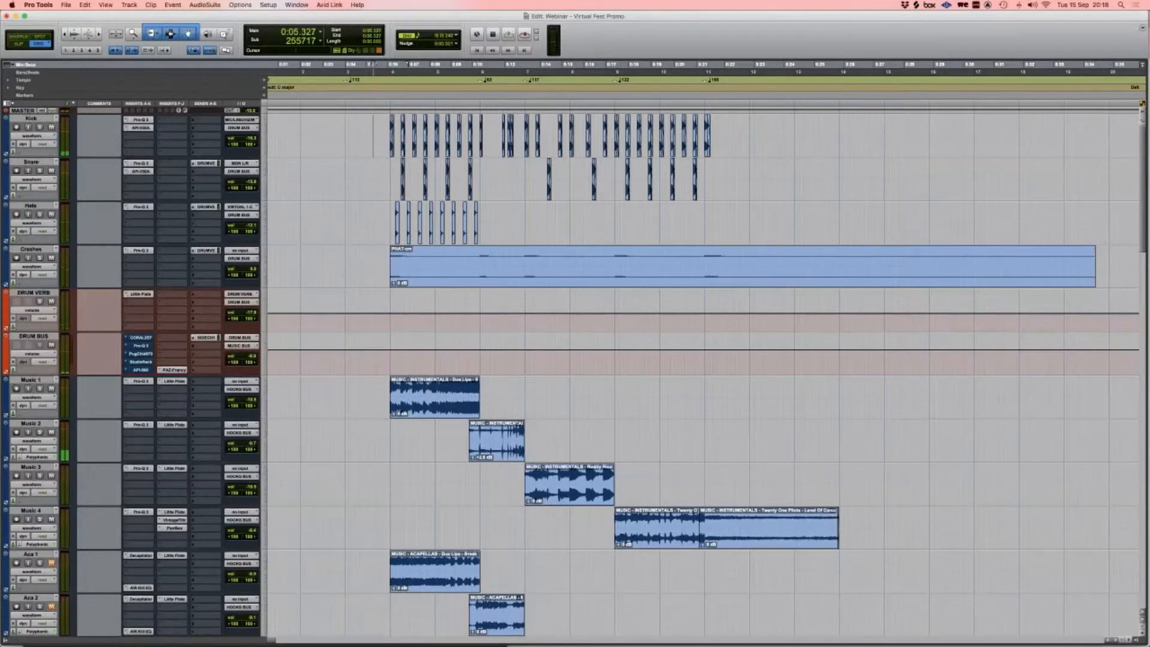
pyautogui.keyDown('shift'); pyautogui.click(480, 262); pyautogui.keyUp('shift')
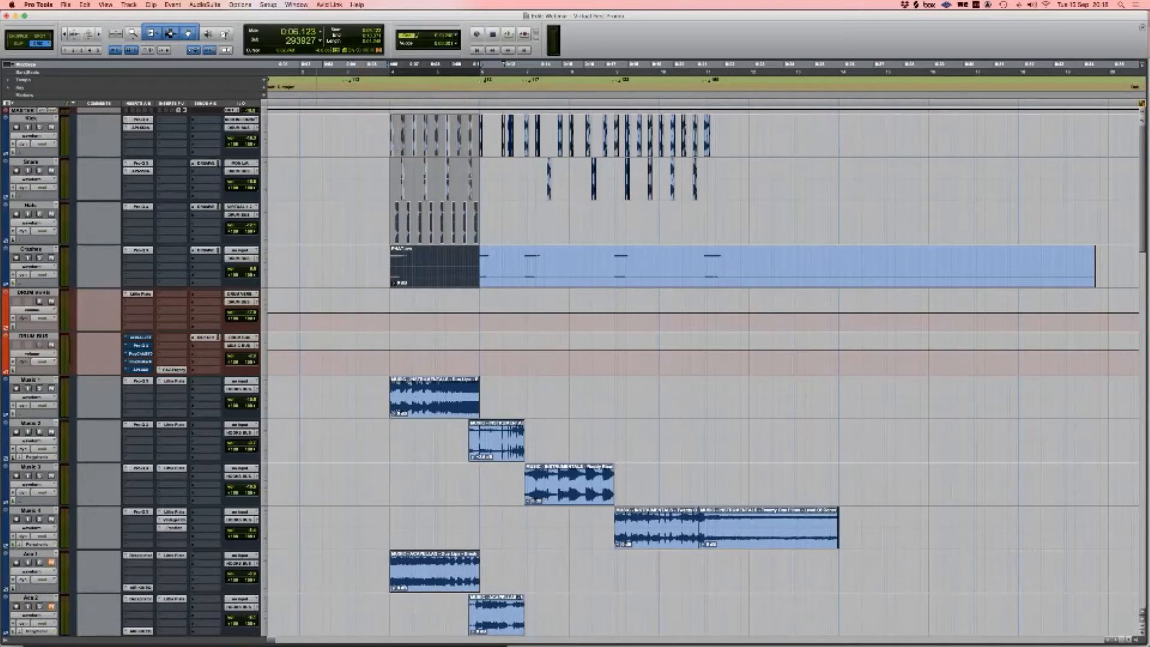
pyautogui.click(140, 337)
pyautogui.keyDown('shift'); pyautogui.click(141, 346); pyautogui.keyUp('shift')
pyautogui.moveTo(240, 23); pyautogui.dragTo(528, 230)
pyautogui.keyDown('shift'); pyautogui.click(141, 353); pyautogui.keyUp('shift')
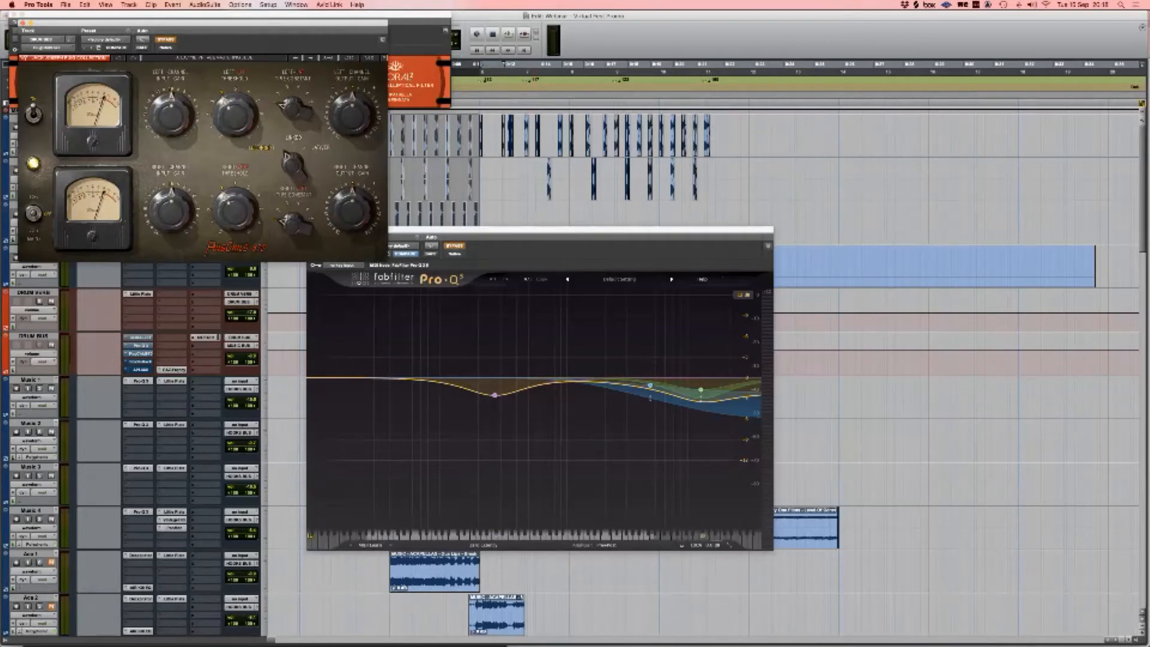
# Step: Open the DRUM BUS StudioRack and API 560 windows, moving PuigChild to the top right
pyautogui.moveTo(198, 23); pyautogui.dragTo(975, 18)
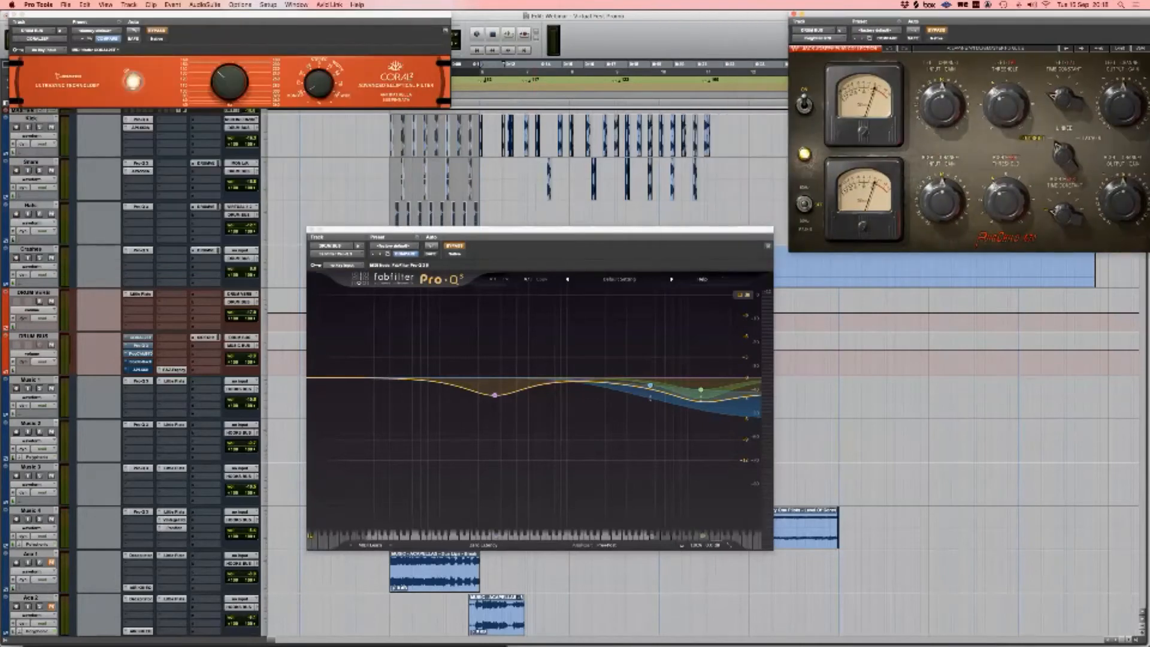
pyautogui.keyDown('shift'); pyautogui.click(141, 362); pyautogui.keyUp('shift')
pyautogui.moveTo(198, 23); pyautogui.dragTo(932, 269)
pyautogui.keyDown('shift'); pyautogui.click(141, 370); pyautogui.keyUp('shift')
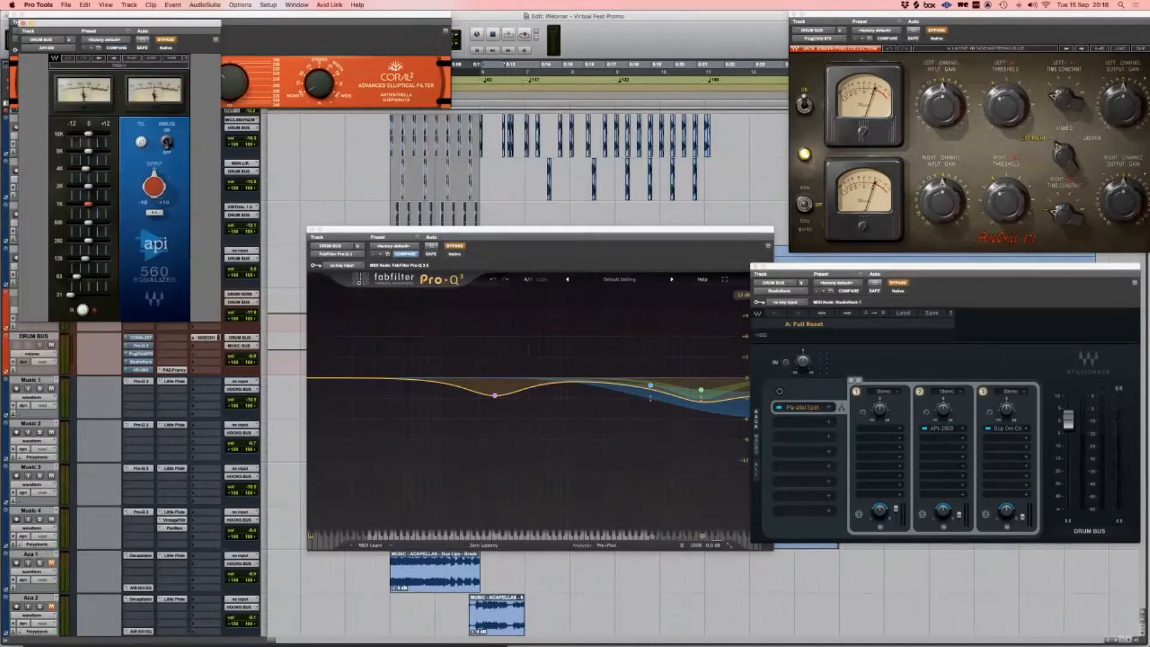
pyautogui.moveTo(198, 23); pyautogui.dragTo(651, 334)
# Step: Arrange the Pro-Q 3, PuigChild, API 560 and StudioRack windows without overlap, then focus the Coral filter
pyautogui.moveTo(492, 230); pyautogui.dragTo(206, 118)
pyautogui.moveTo(959, 19); pyautogui.dragTo(670, 44)
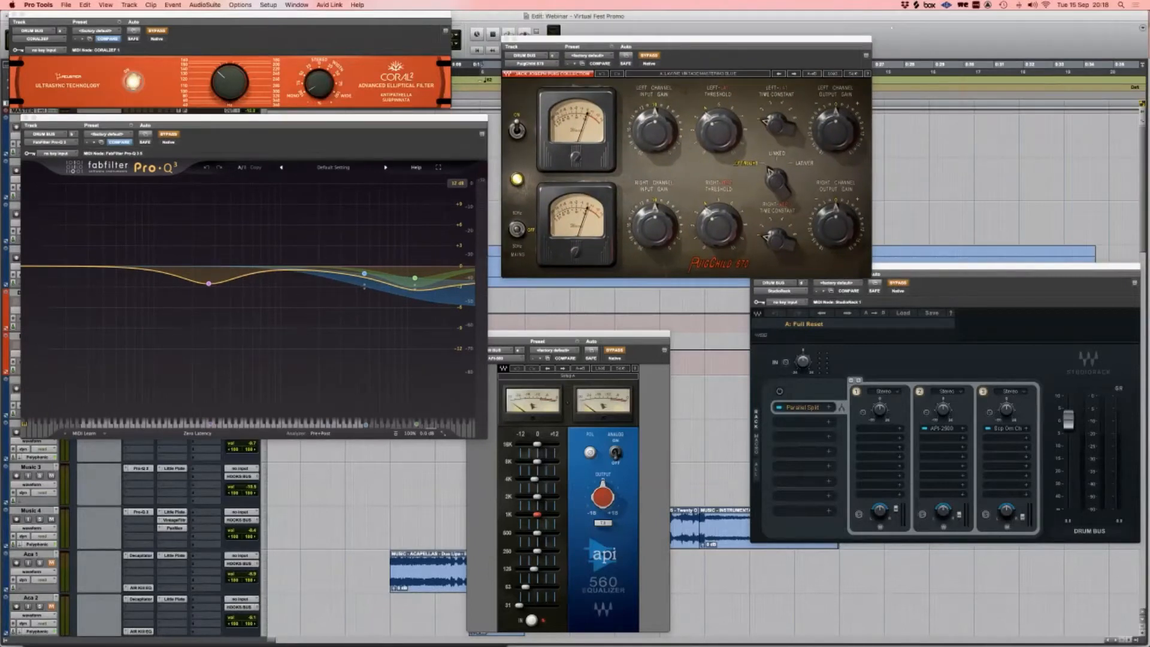
pyautogui.moveTo(579, 333); pyautogui.dragTo(610, 334)
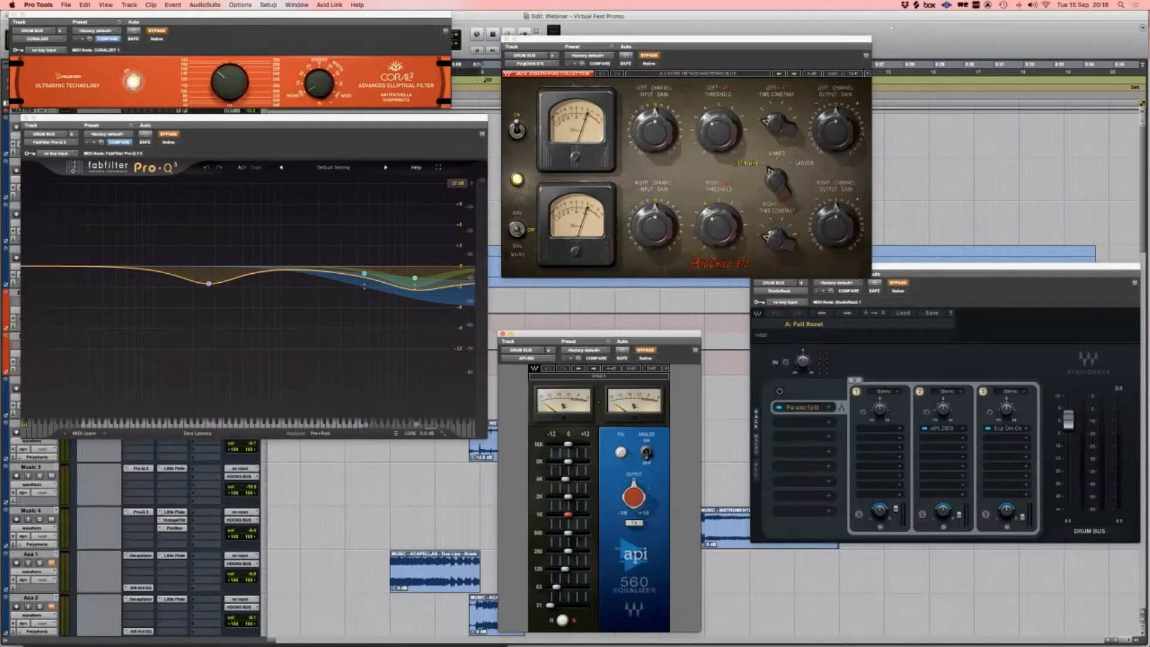
pyautogui.moveTo(206, 118); pyautogui.dragTo(265, 124)
pyautogui.moveTo(947, 268); pyautogui.dragTo(740, 345)
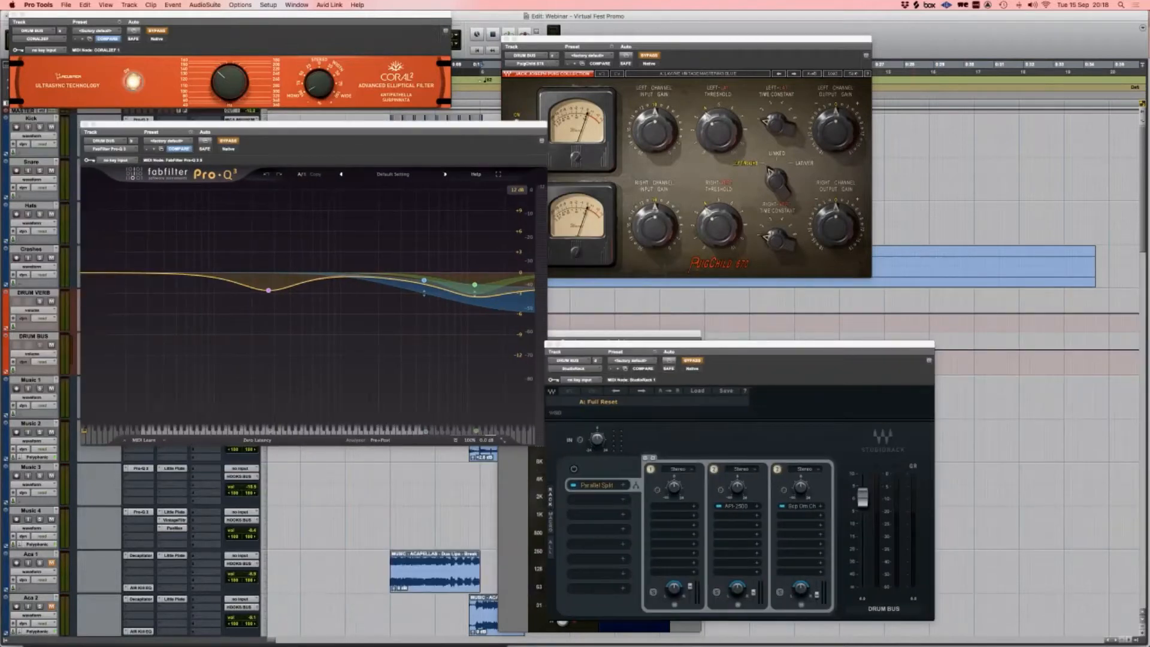
pyautogui.moveTo(599, 334); pyautogui.dragTo(987, 55)
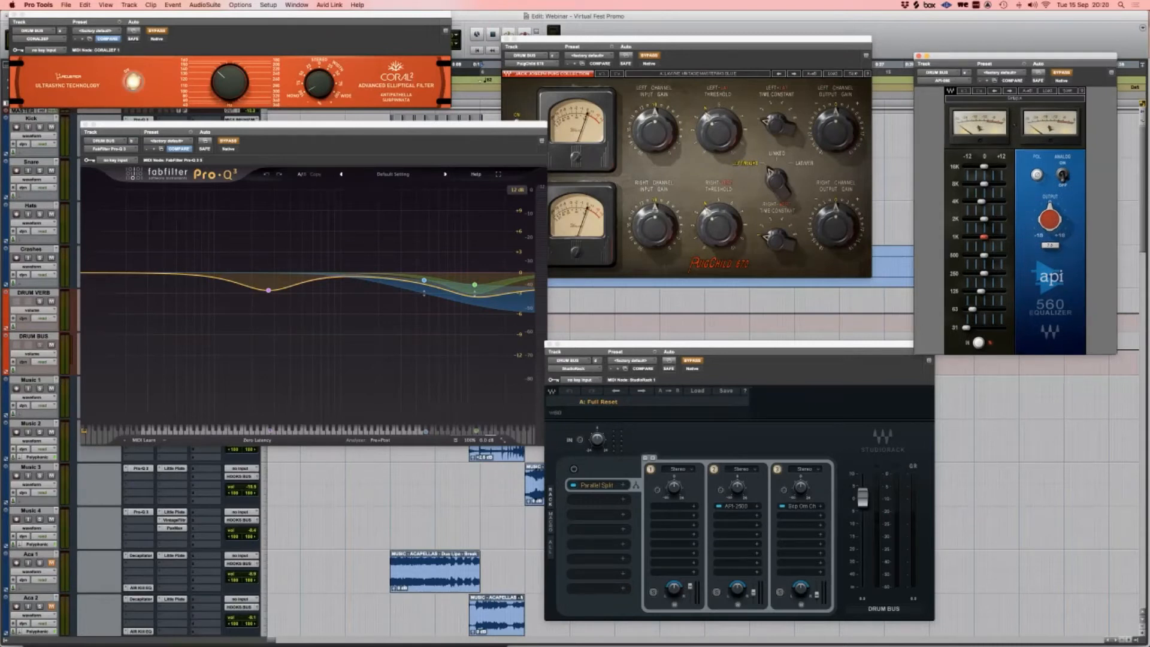
pyautogui.moveTo(740, 346); pyautogui.dragTo(708, 282)
pyautogui.moveTo(312, 124); pyautogui.dragTo(253, 121)
pyautogui.moveTo(687, 39); pyautogui.dragTo(688, 50)
pyautogui.moveTo(708, 279); pyautogui.dragTo(710, 313)
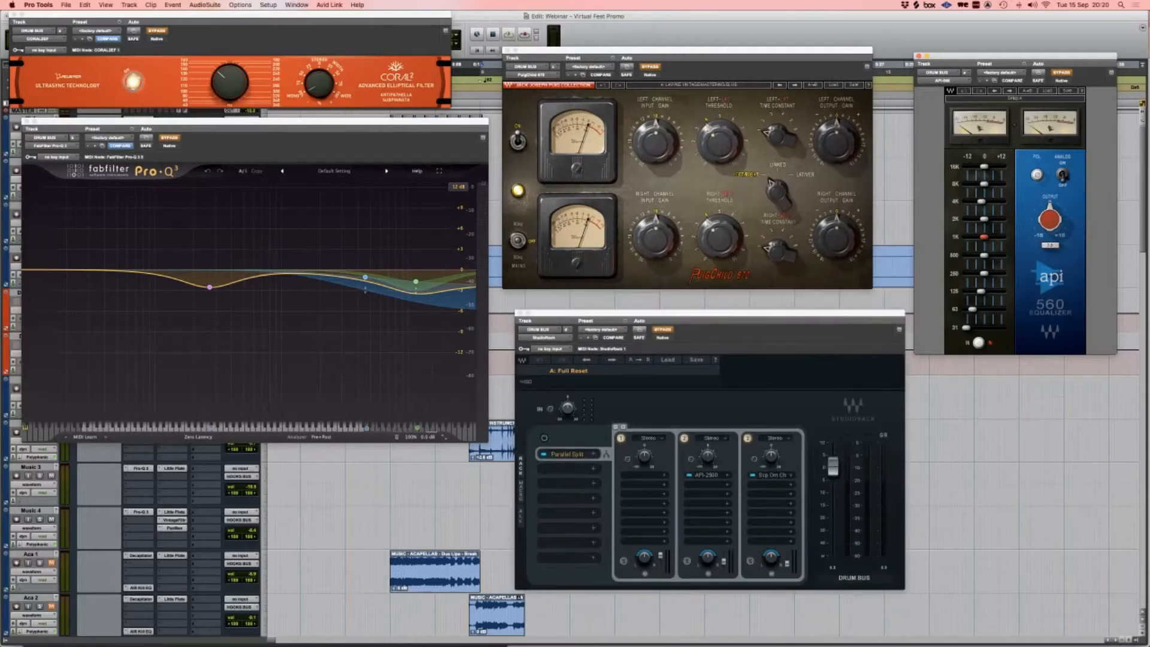
pyautogui.click(230, 15)
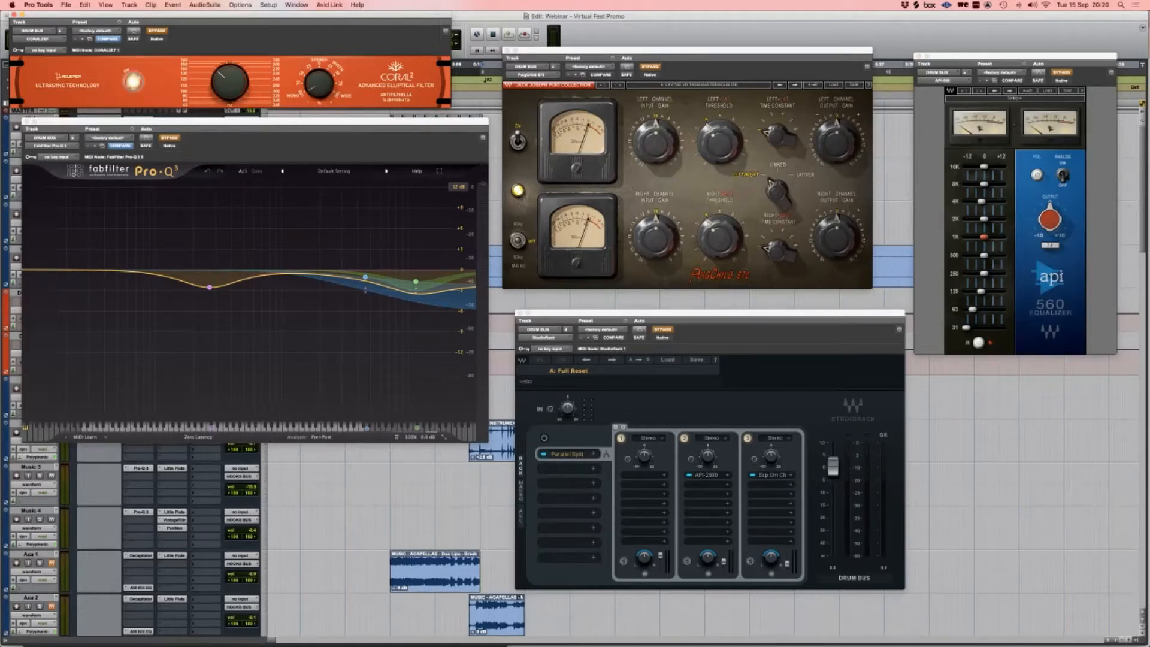
# Step: Re-enable the Coral2 filter and drum bus Pro-Q 3, then play back and dismiss the CPU warning
pyautogui.click(157, 31)
pyautogui.moveTo(255, 122)
pyautogui.mouseDown()
pyautogui.moveTo(511, 242)
pyautogui.moveTo(297, 113)
pyautogui.moveTo(242, 125)
pyautogui.mouseUp()
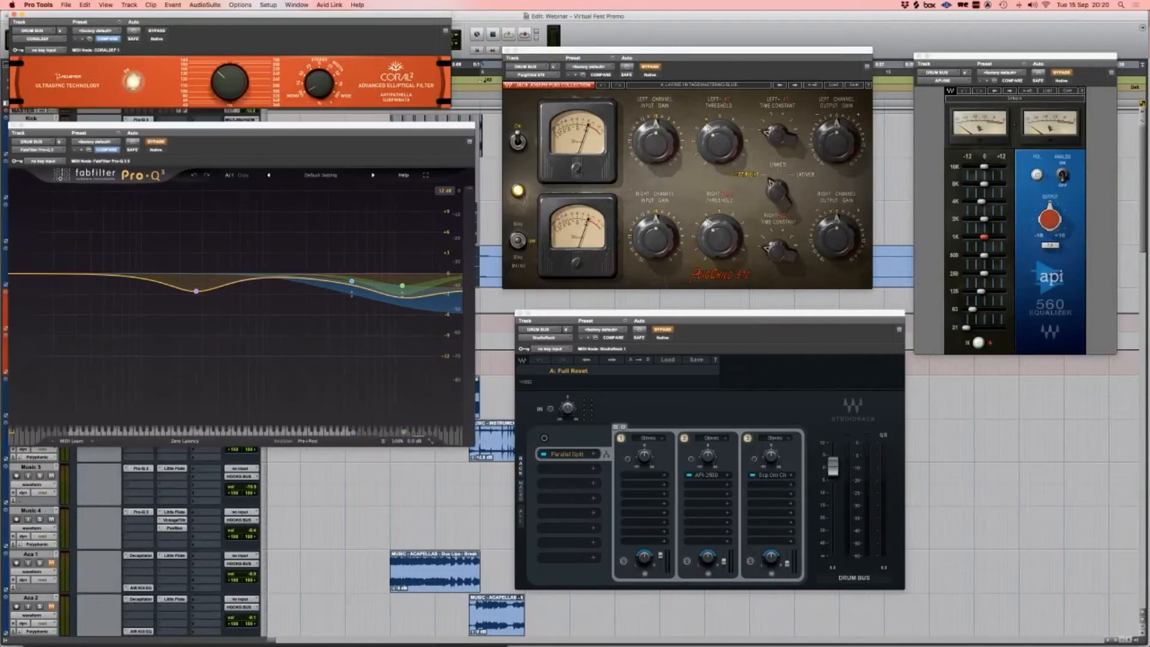
pyautogui.click(156, 142)
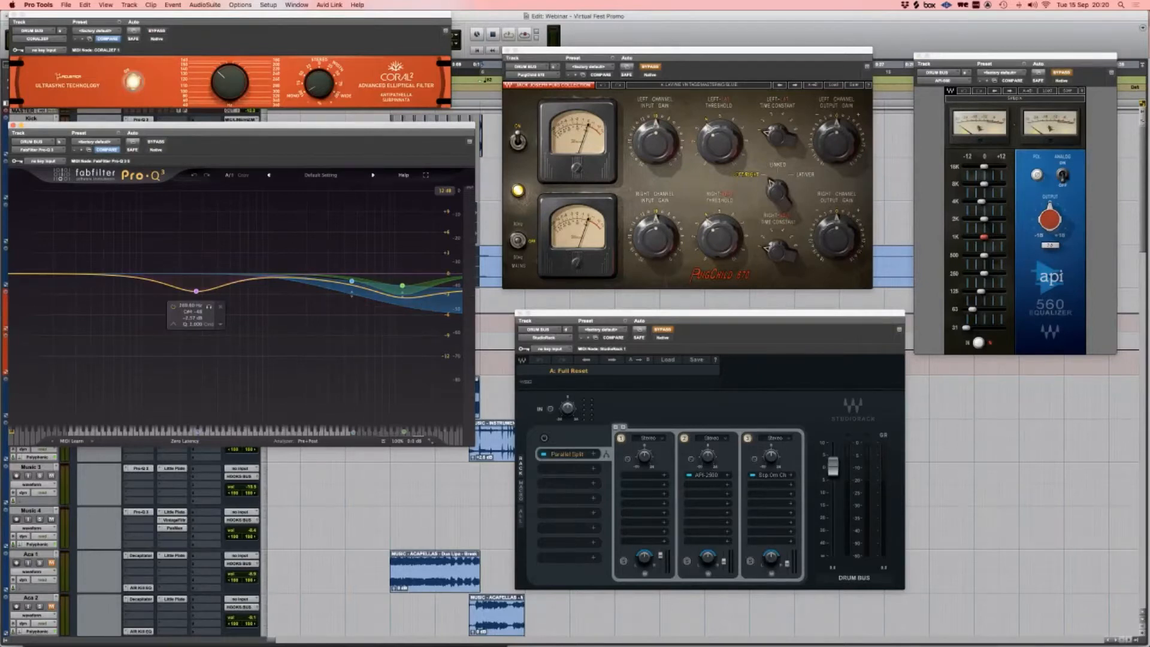
pyautogui.press('space')
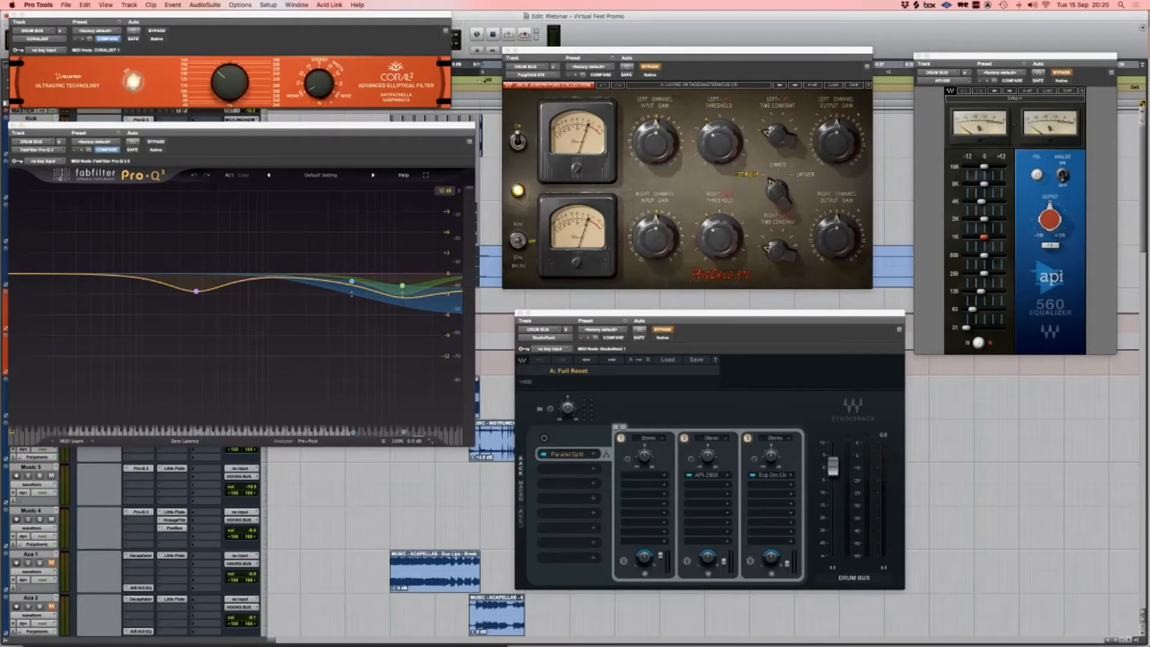
pyautogui.press('space')
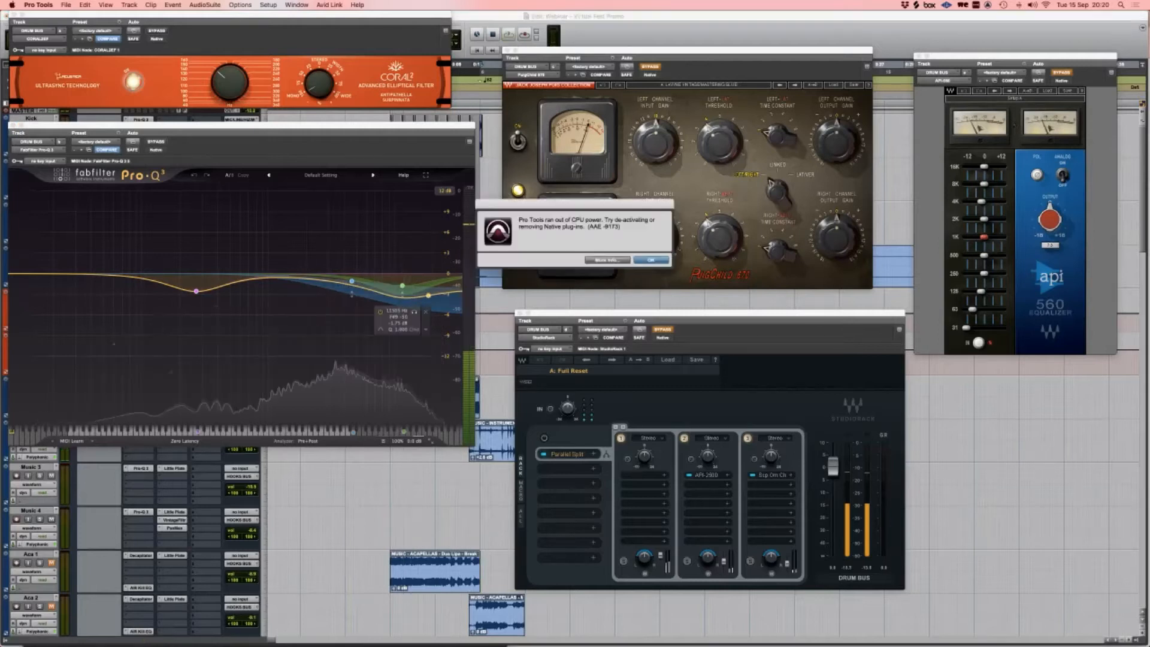
pyautogui.press('Return')
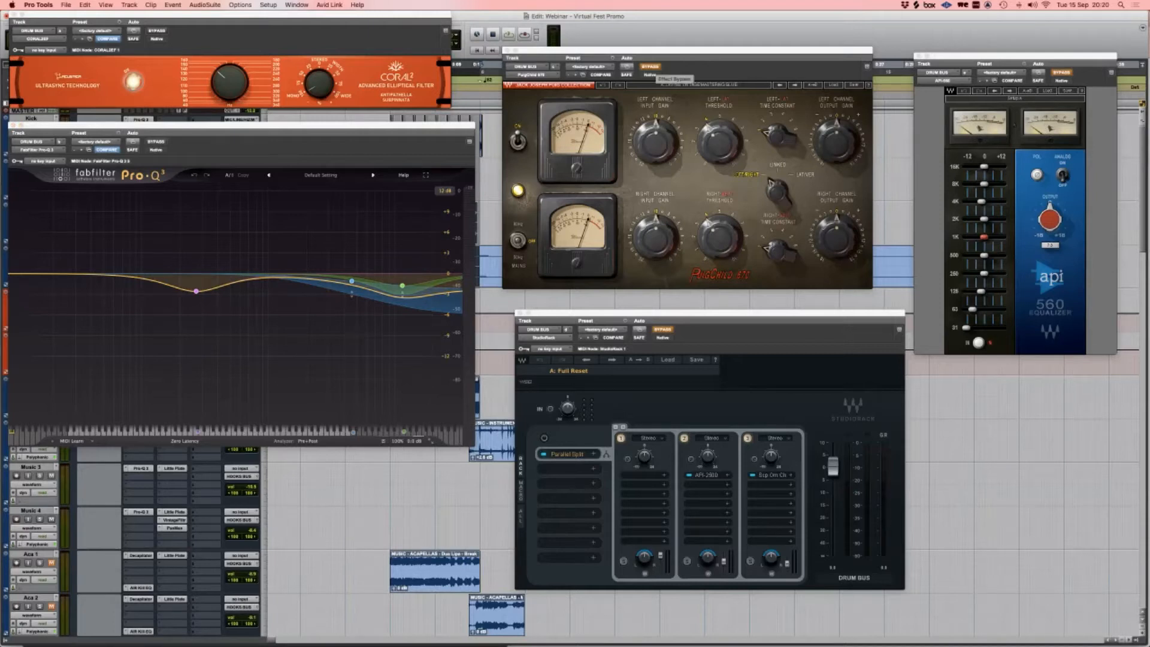
# Step: Re-enable the PuigChild 670 compressor and audition the drum bus, clearing the CPU overload warning
pyautogui.click(650, 67)
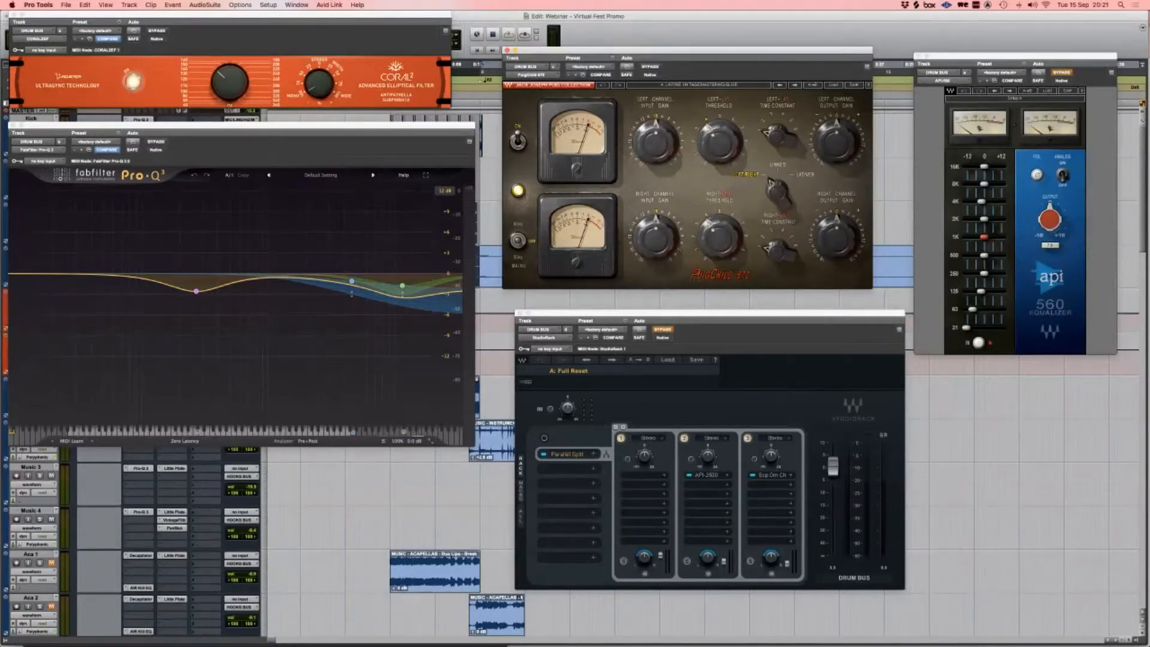
pyautogui.press('space')
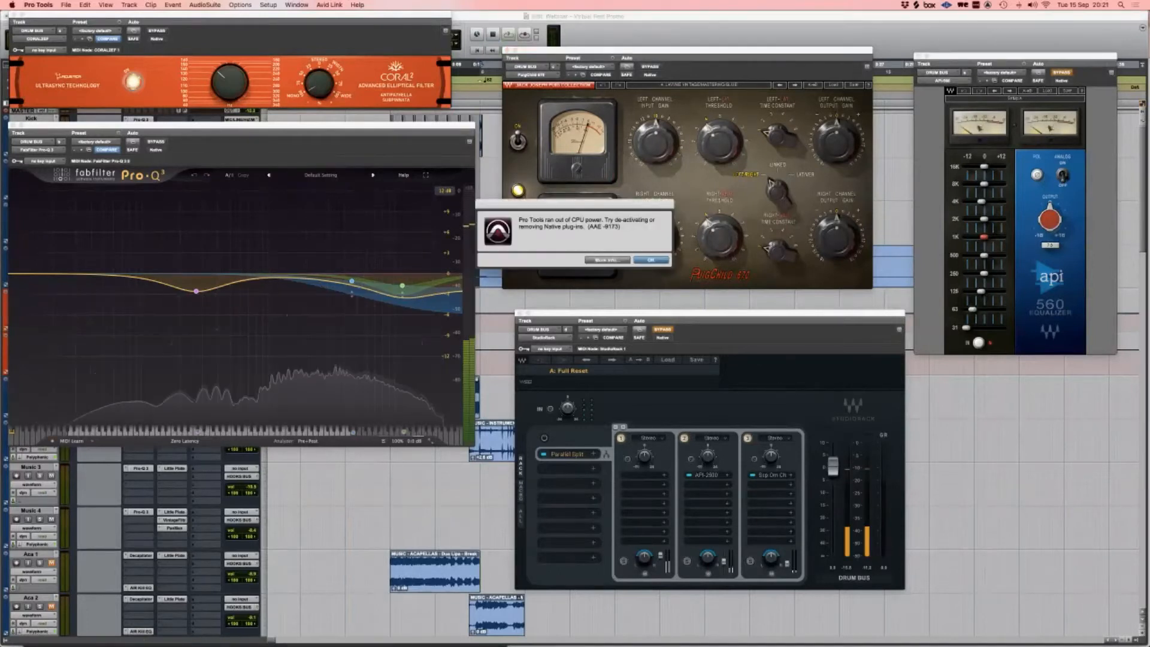
pyautogui.press('Return')
# Step: Close the Coral2 and Pro-Q 3 windows and play the drums briefly
pyautogui.press('super+w')
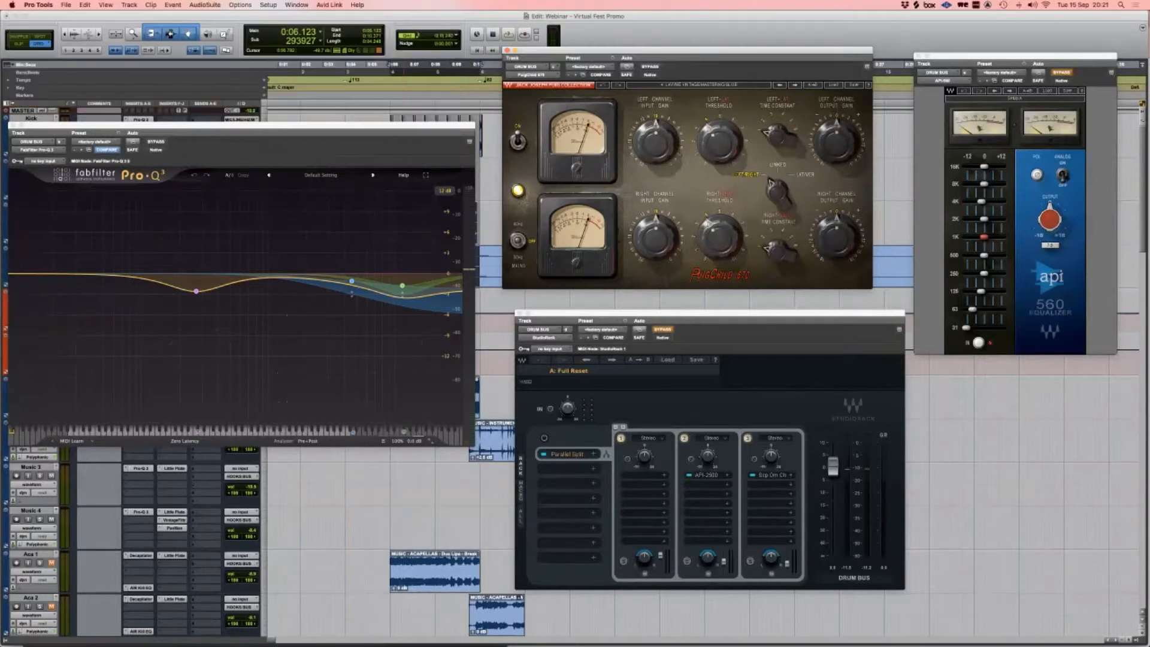
pyautogui.press('super+w')
pyautogui.press('space')
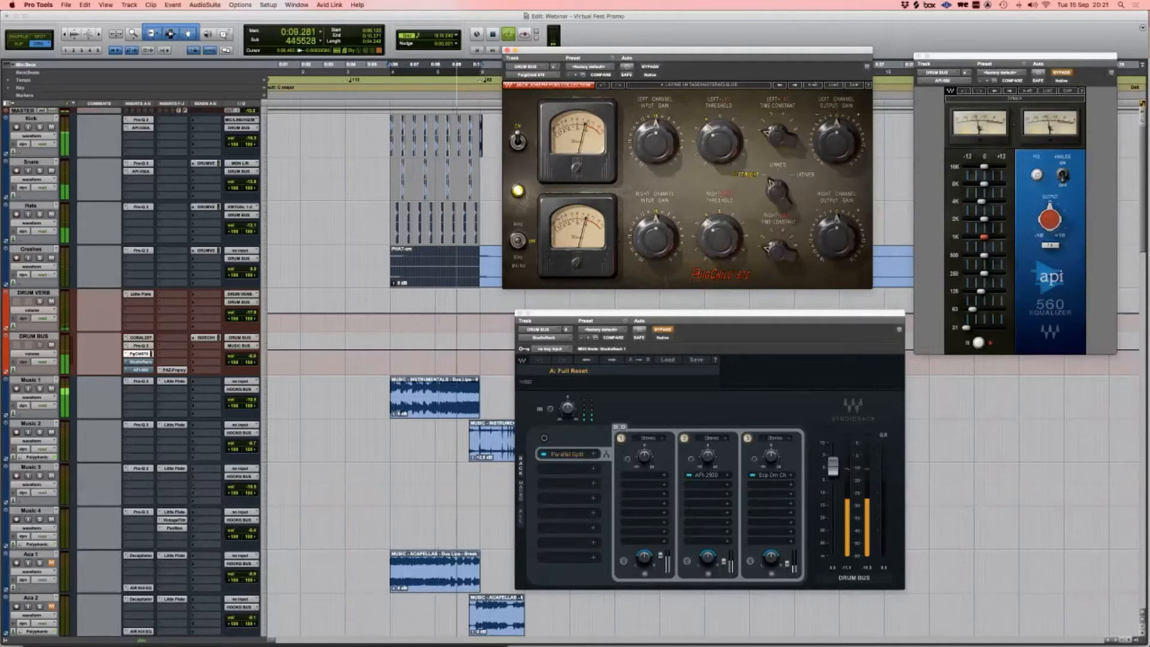
pyautogui.press('space')
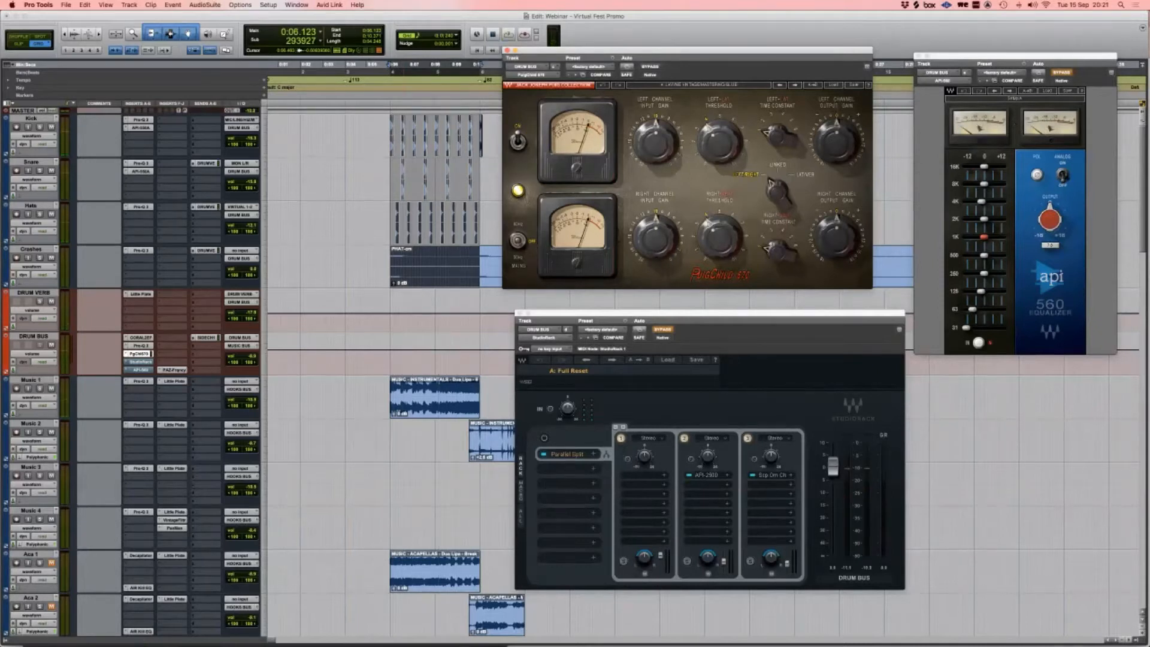
# Step: Play the drum section, clear the CPU warning, and close the PuigChild 670 window
pyautogui.moveTo(778, 135)
pyautogui.press('space')
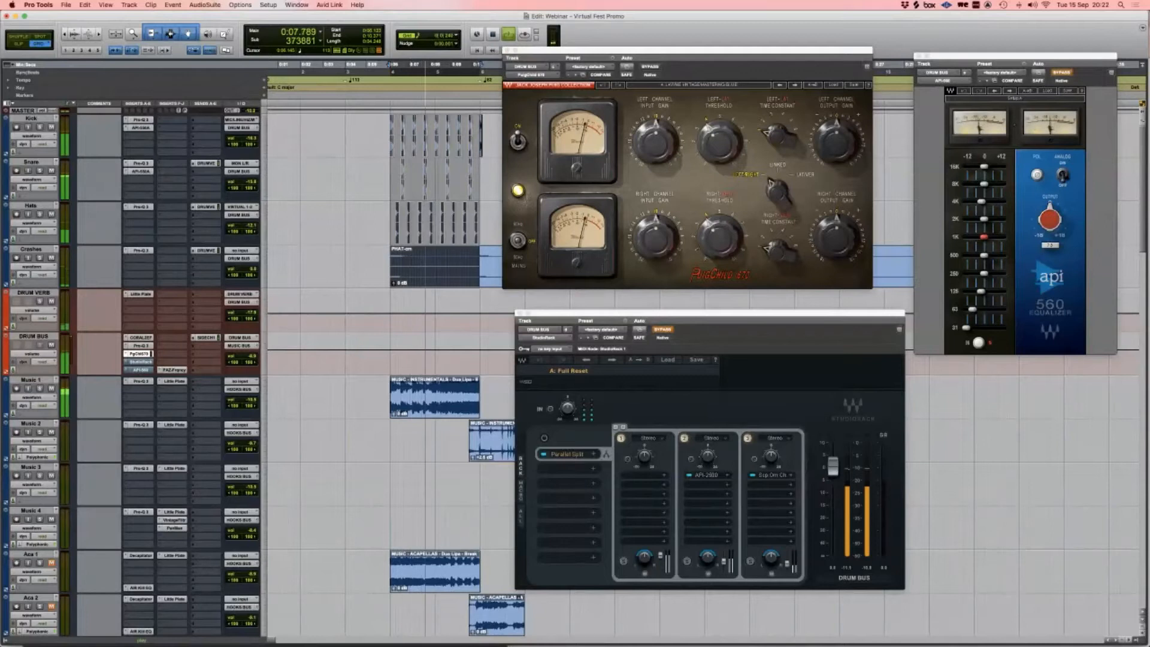
pyautogui.press('Return')
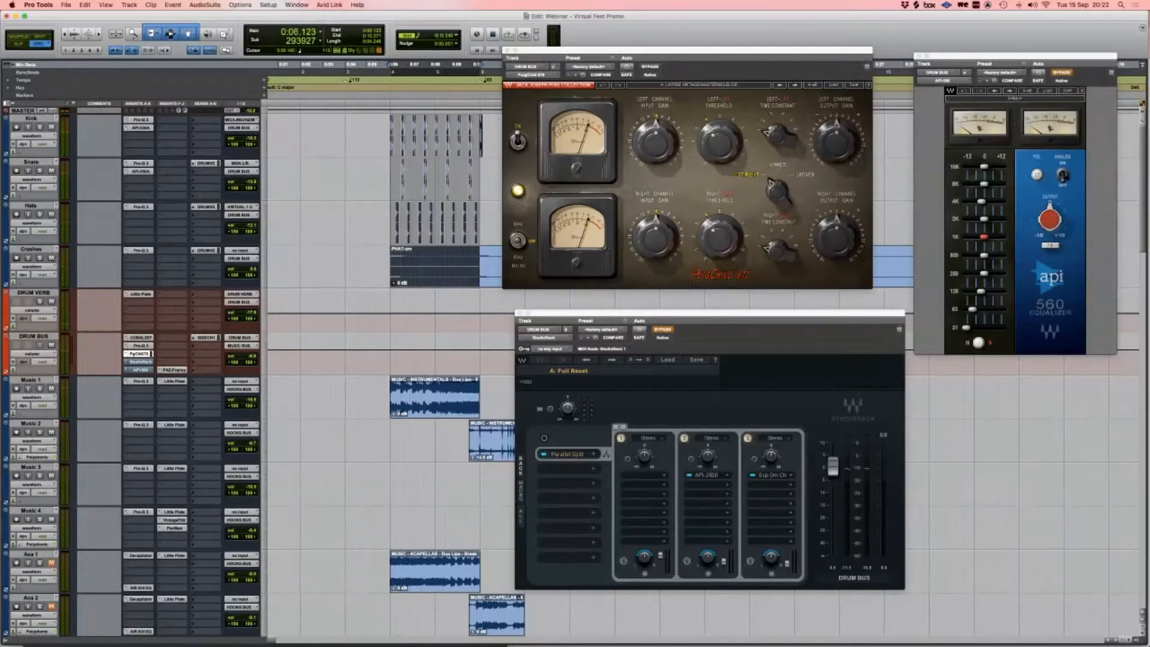
pyautogui.click(508, 51)
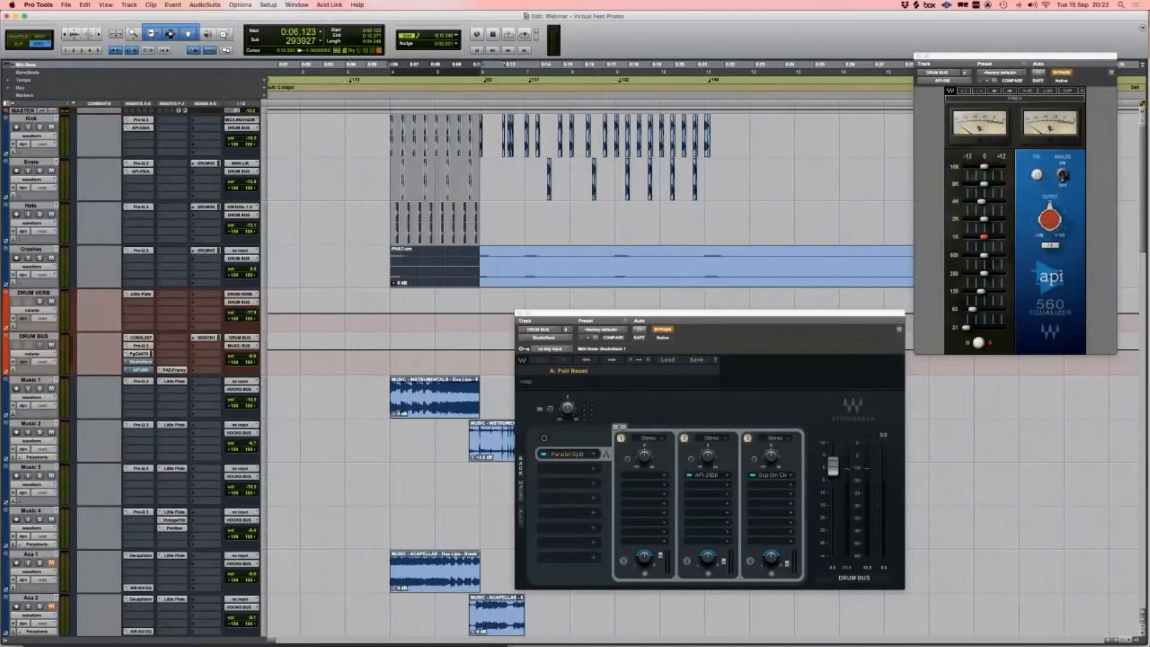
# Step: Toggle StudioRack's API-2500 parallel chain off and on around playback, then open the API-2500 compressor
pyautogui.moveTo(615, 313); pyautogui.dragTo(431, 84)
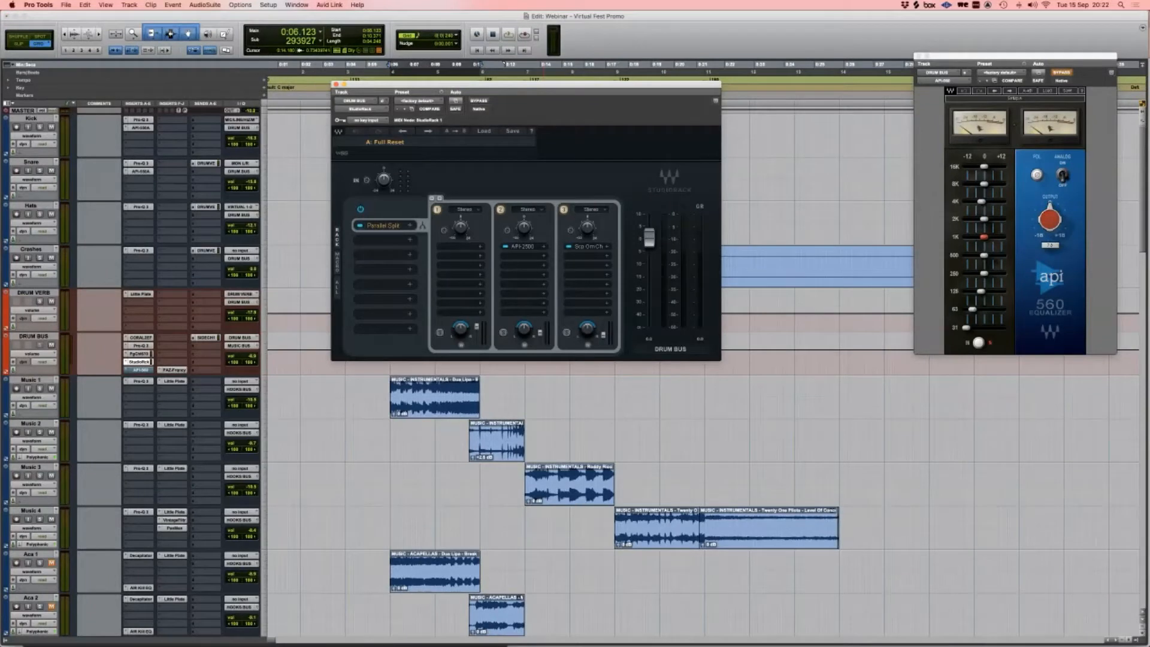
pyautogui.click(501, 210)
pyautogui.moveTo(544, 84); pyautogui.dragTo(599, 201)
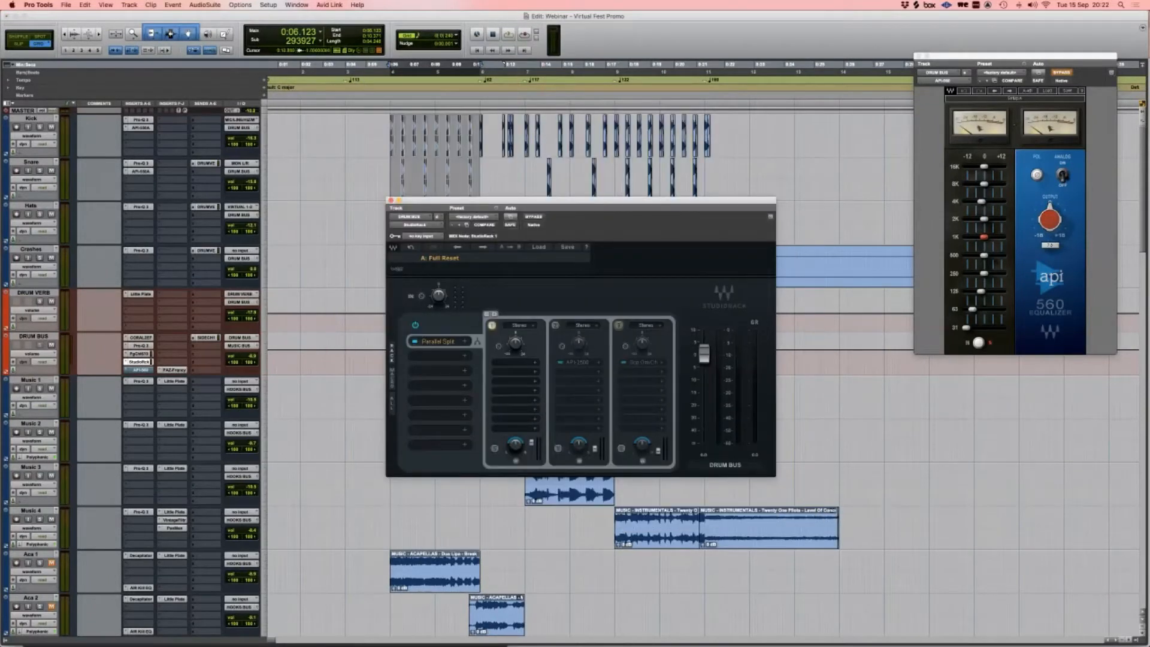
pyautogui.click(508, 34)
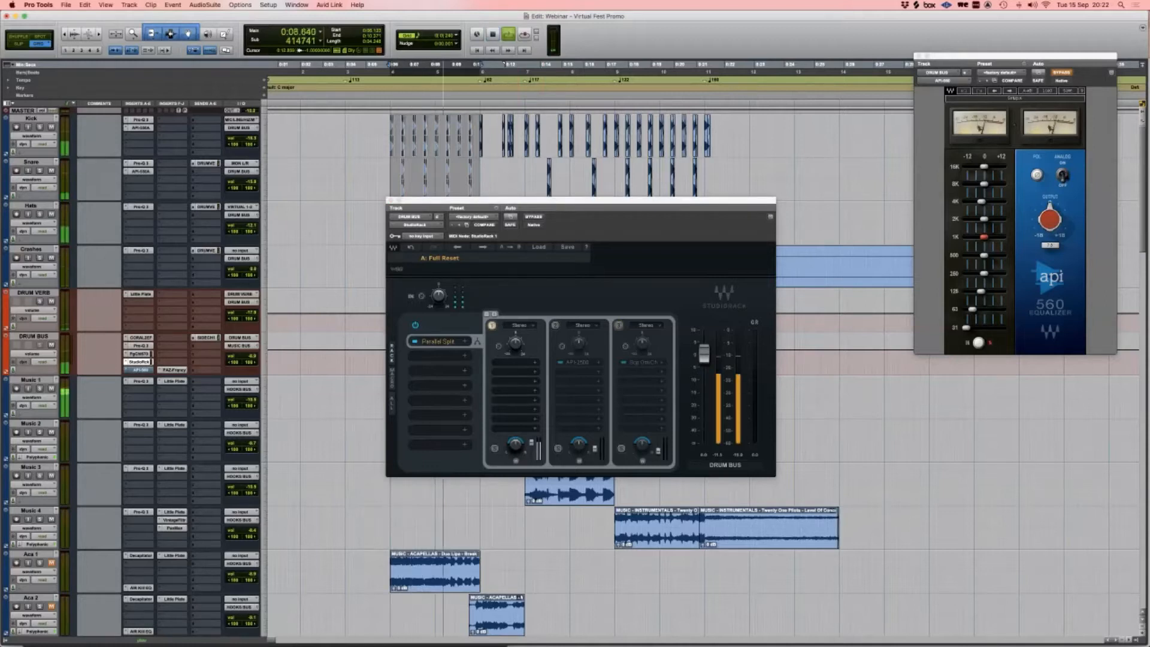
pyautogui.press('space')
pyautogui.click(556, 325)
pyautogui.click(577, 362)
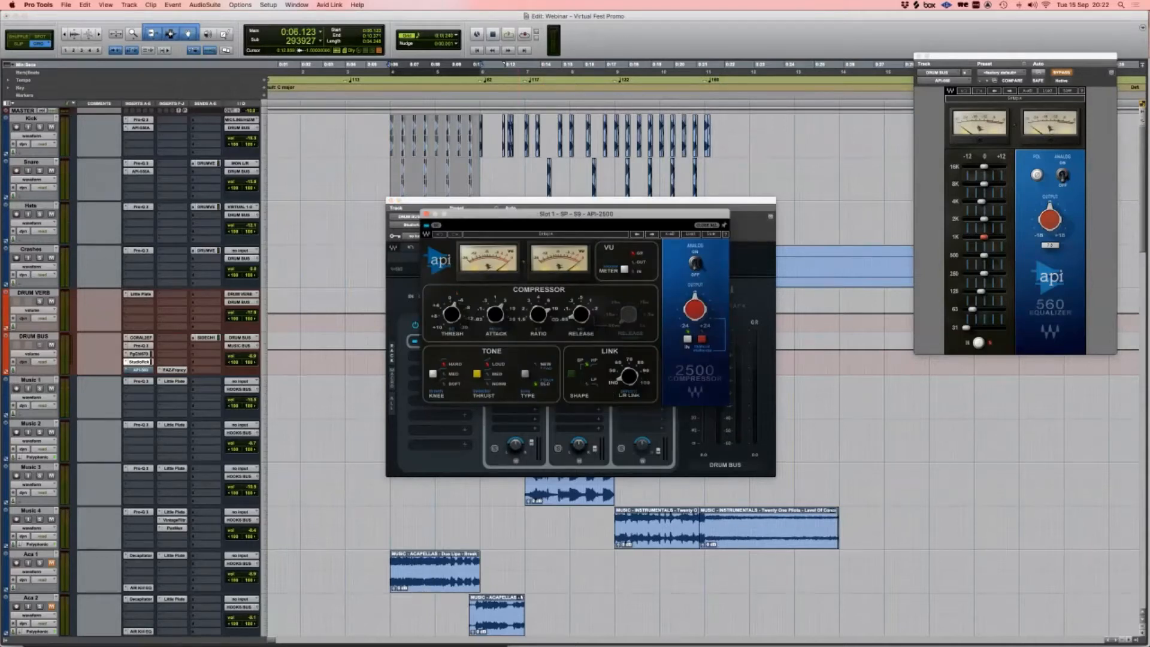
# Step: Audition the drum bus while switching StudioRack's first parallel chain off and back on
pyautogui.moveTo(527, 214); pyautogui.dragTo(745, 131)
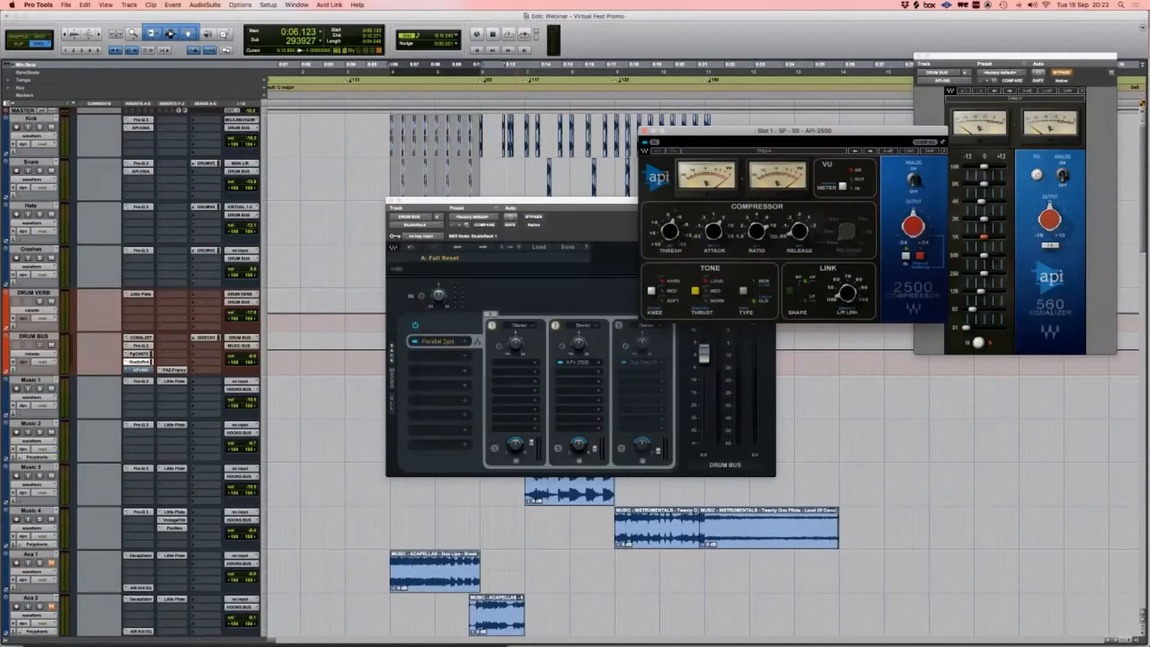
pyautogui.click(492, 325)
pyautogui.press('space')
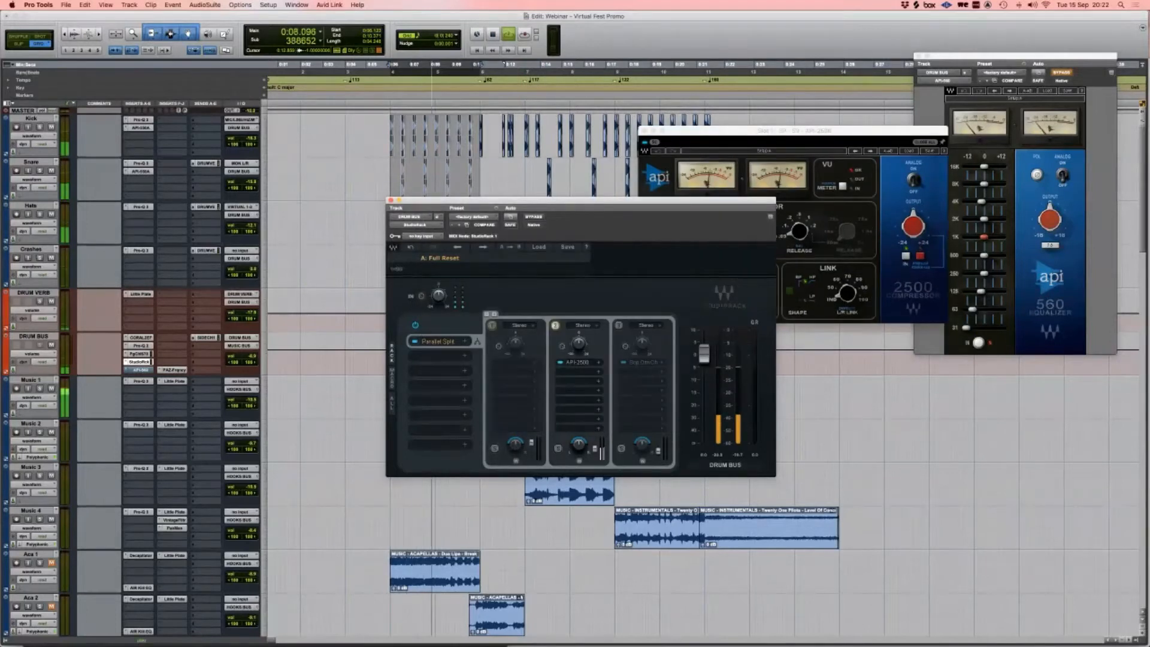
pyautogui.press('space')
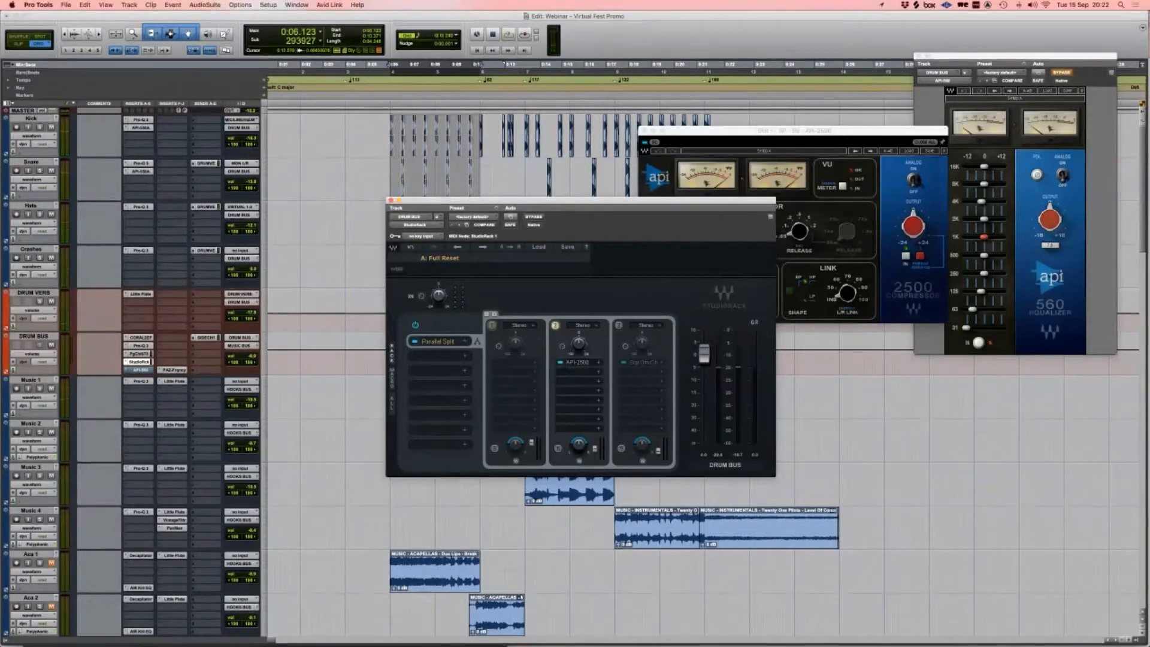
pyautogui.click(492, 326)
pyautogui.click(492, 326)
pyautogui.moveTo(582, 201); pyautogui.dragTo(447, 279)
pyautogui.press('space')
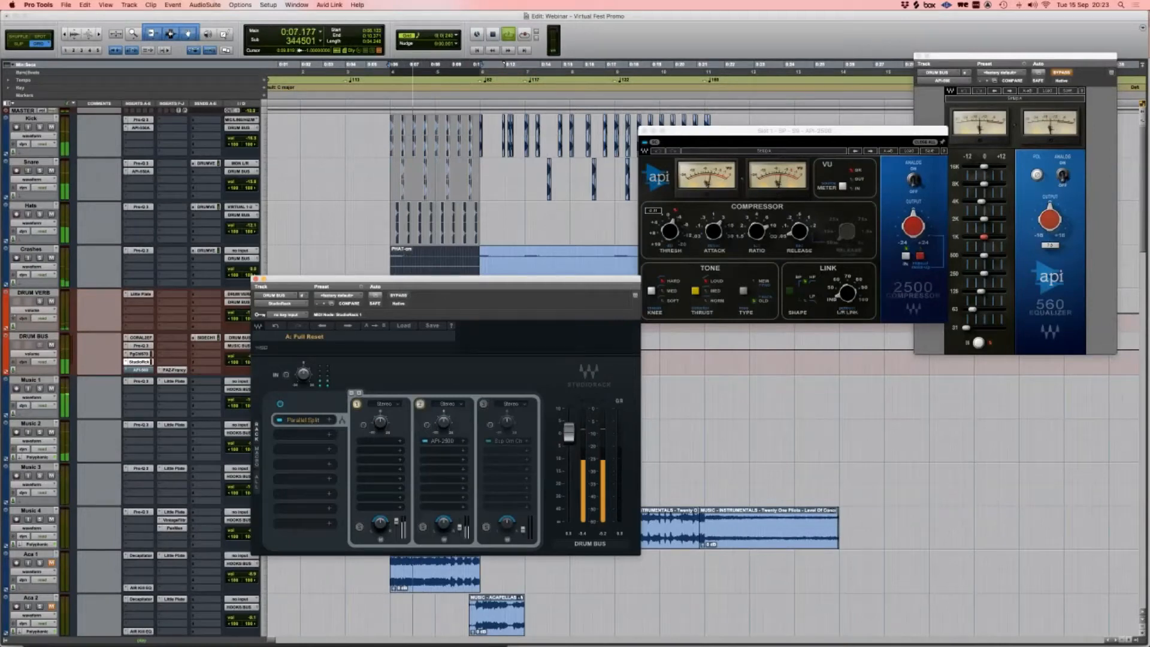
pyautogui.press('space')
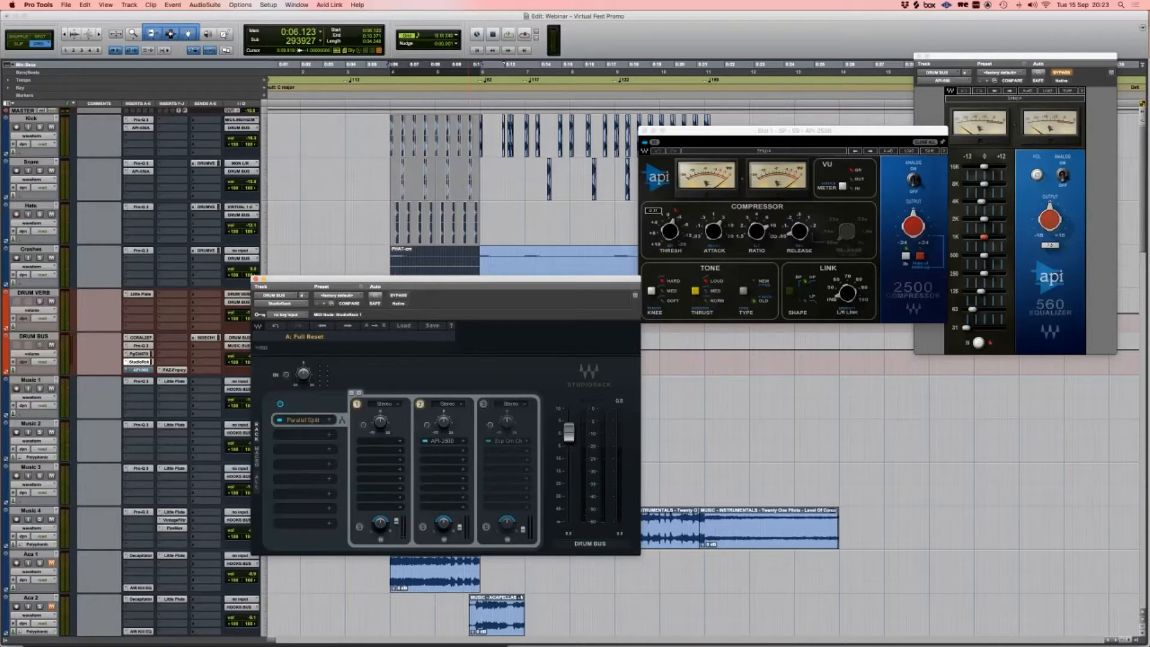
# Step: Turn on the third parallel chain and open its Scheps Omni Channel
pyautogui.click(484, 404)
pyautogui.click(508, 441)
pyautogui.moveTo(575, 164); pyautogui.dragTo(708, 64)
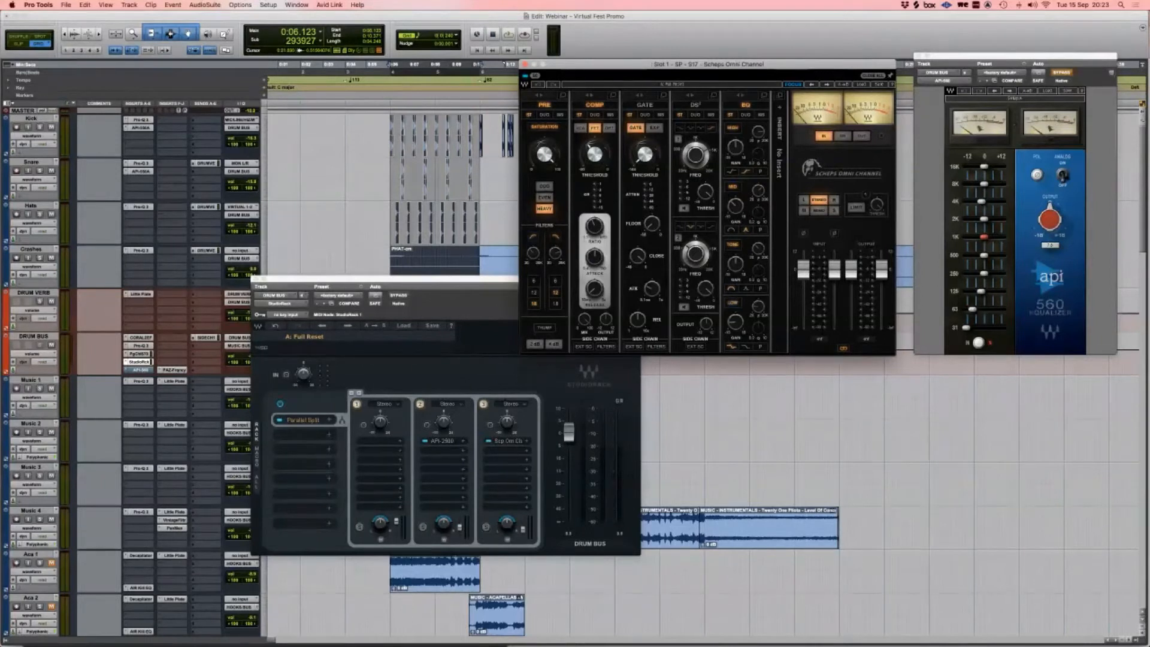
# Step: Disable the first two parallel chains, play chain three alone, then close the Scheps Omni Channel window
pyautogui.click(420, 405)
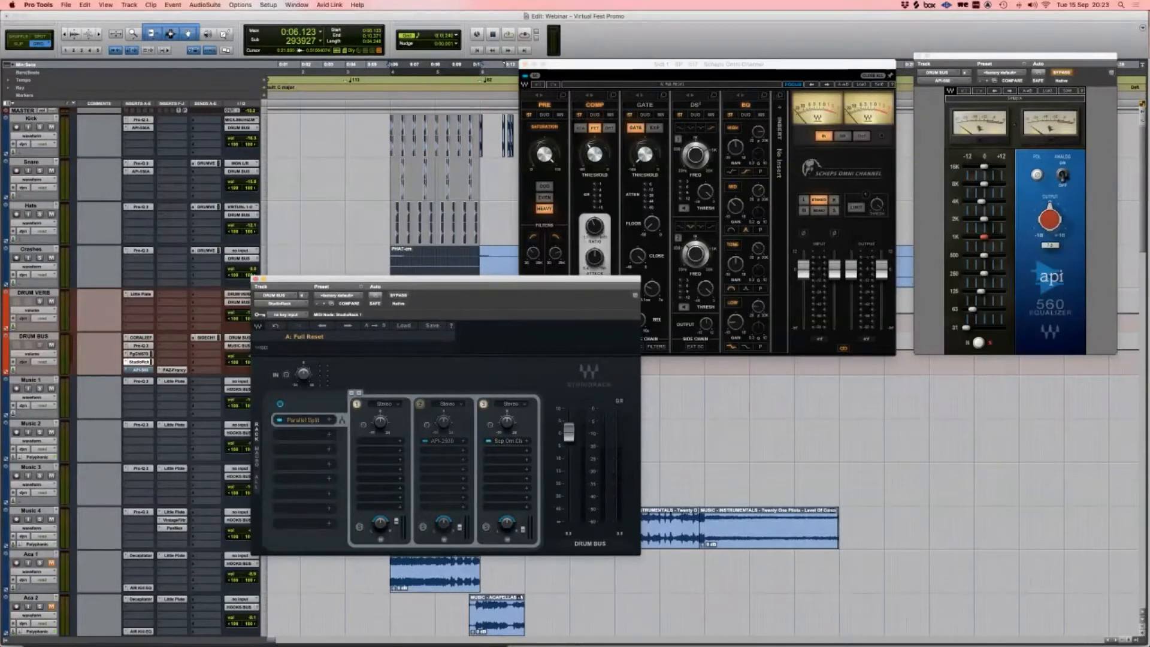
pyautogui.click(357, 405)
pyautogui.press('space')
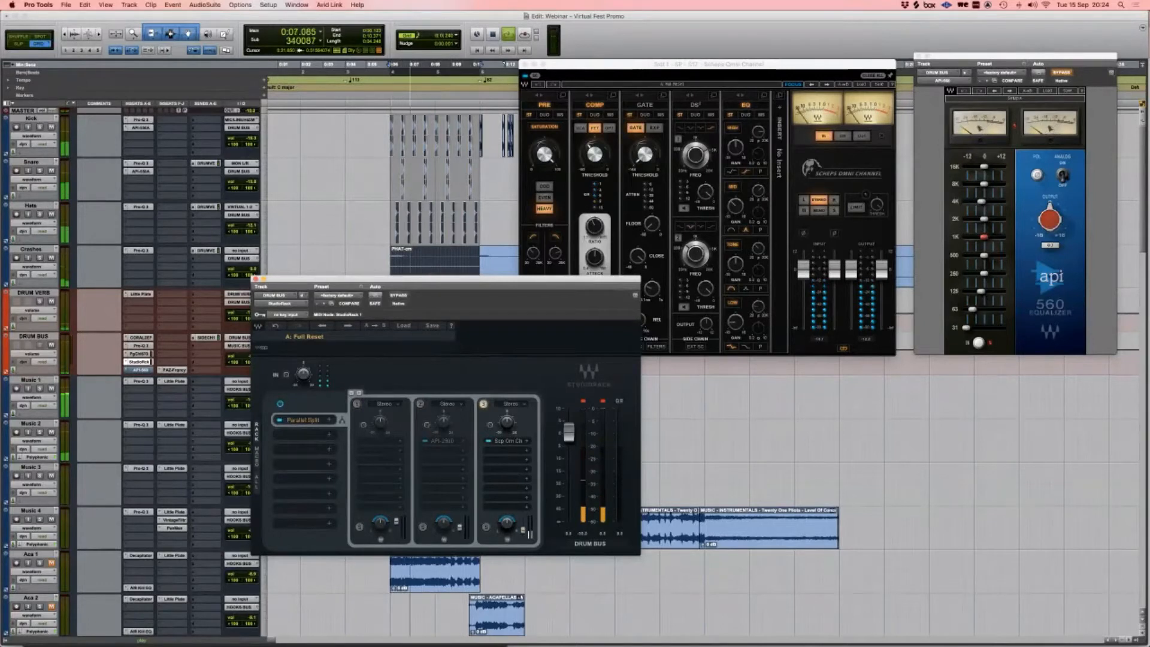
pyautogui.press('space')
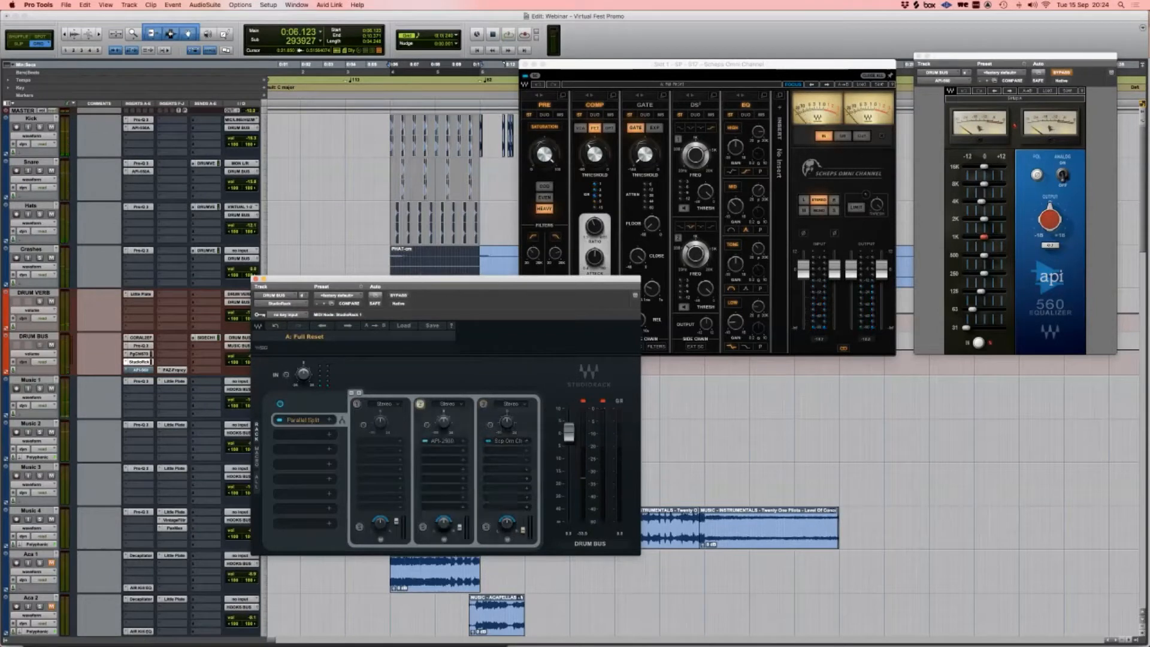
pyautogui.press('space')
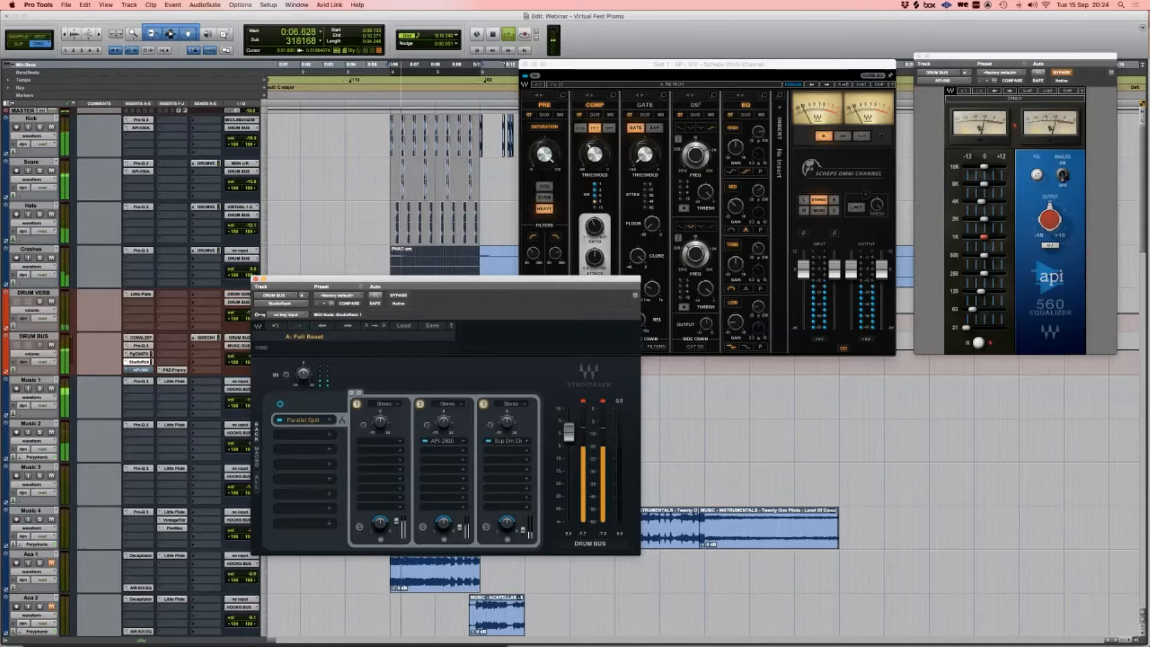
pyautogui.click(525, 64)
pyautogui.press('space')
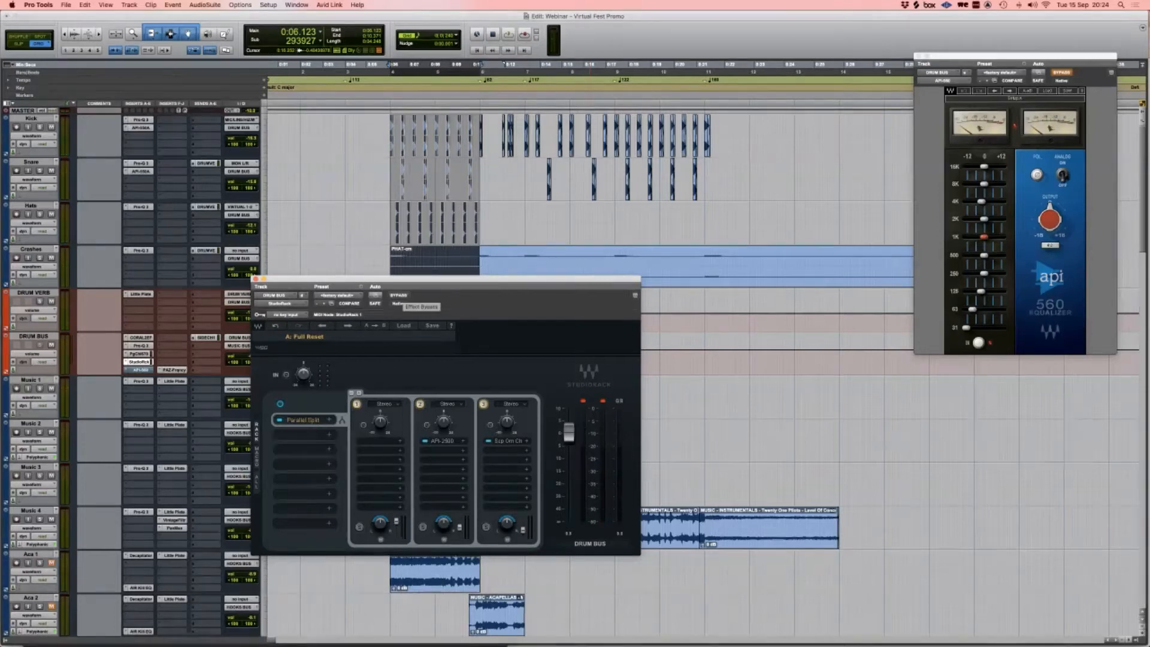
# Step: Compare the drum bus with StudioRack bypassed and on, close StudioRack, and un-bypass the API-560 EQ
pyautogui.click(399, 295)
pyautogui.press('space')
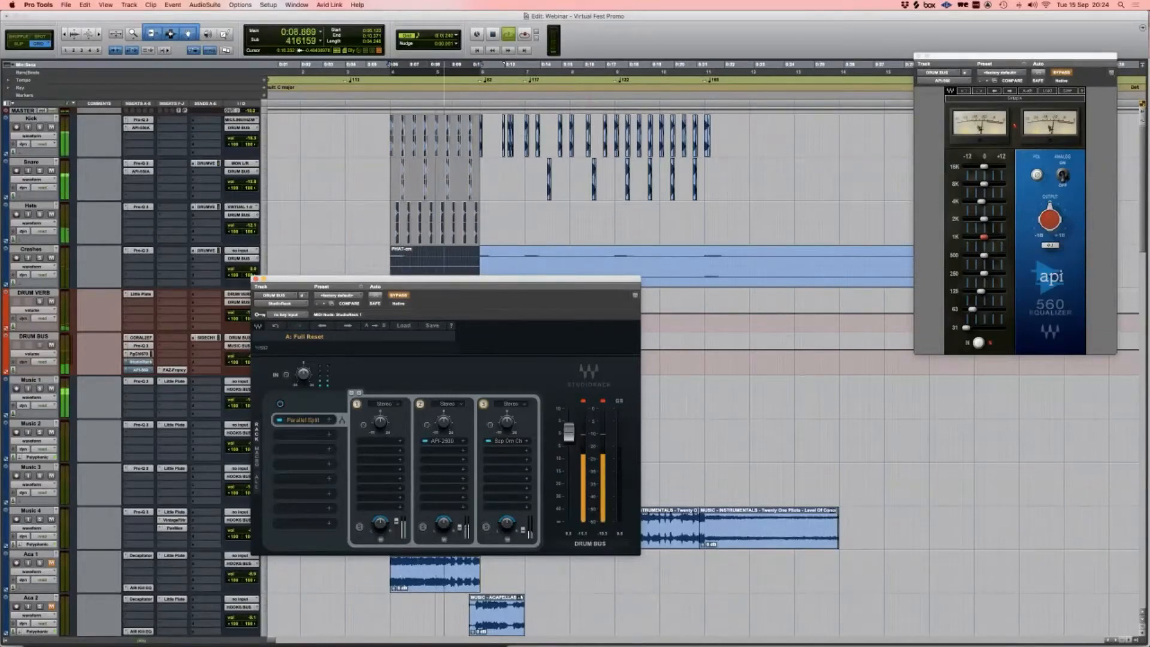
pyautogui.click(399, 295)
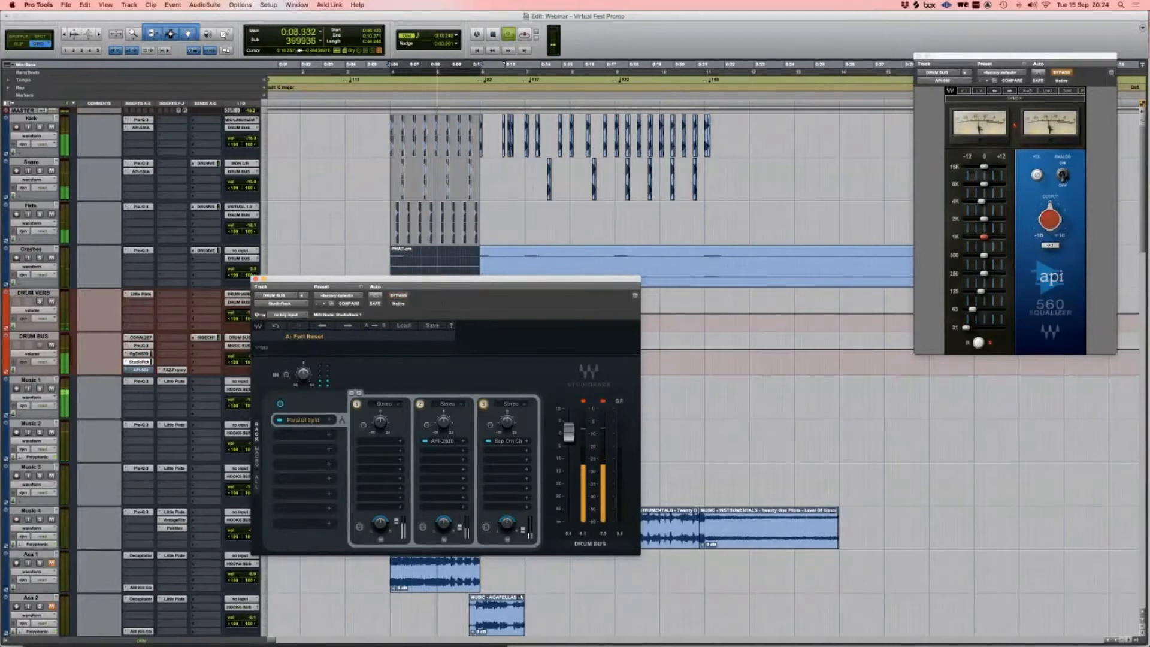
pyautogui.press('space')
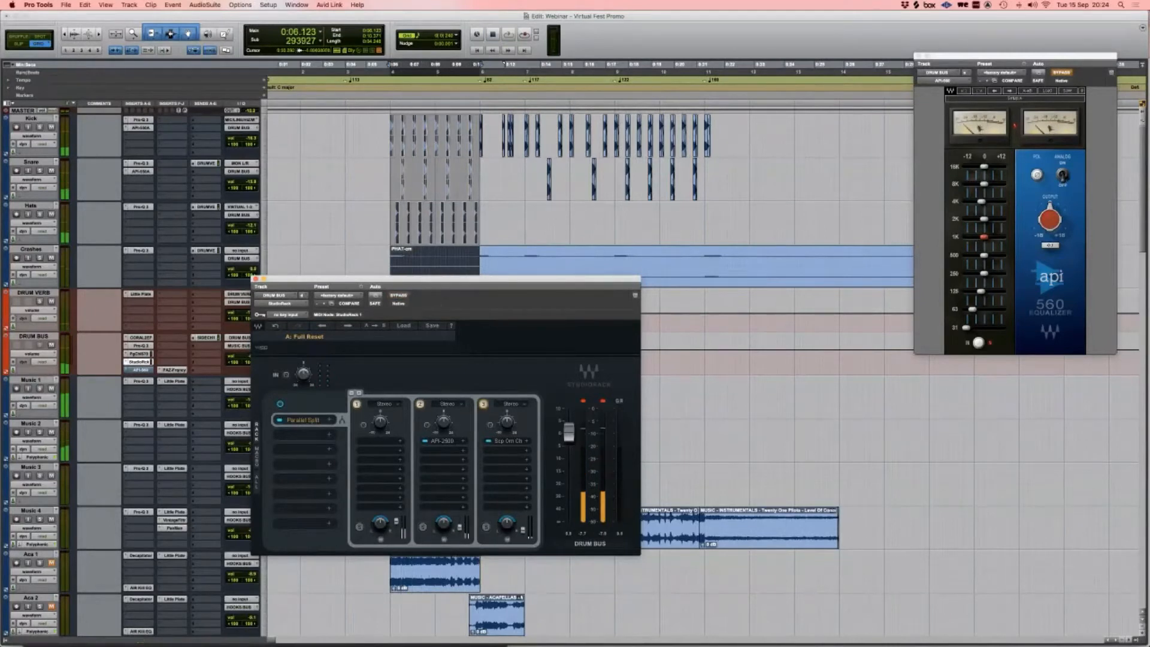
pyautogui.click(255, 279)
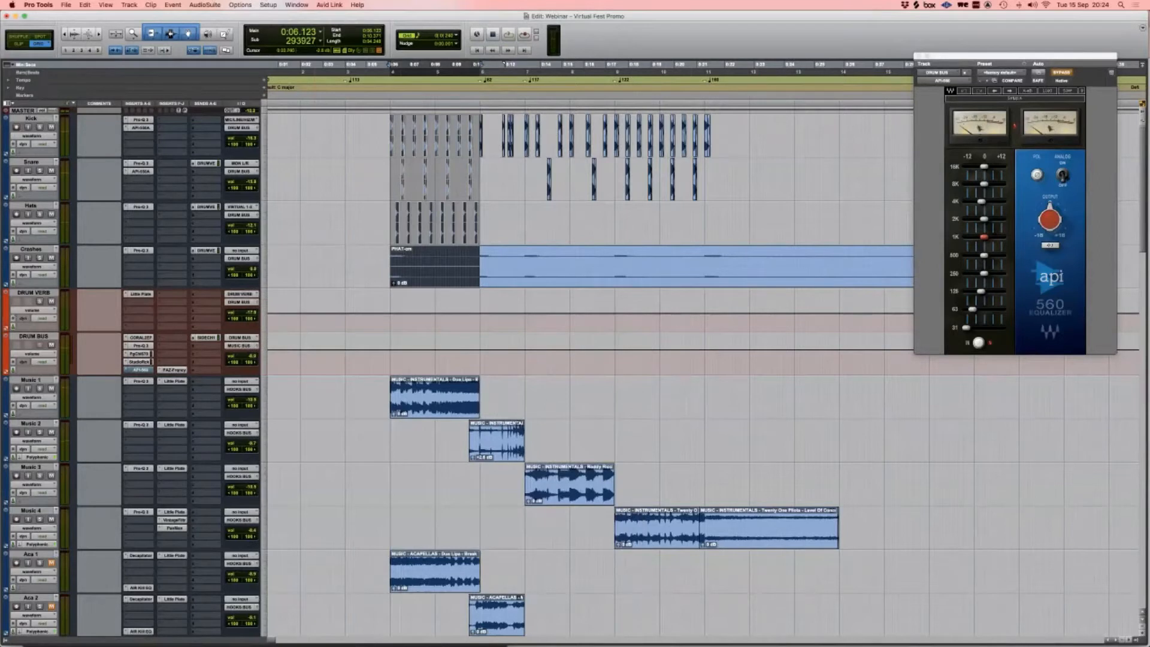
pyautogui.click(1061, 73)
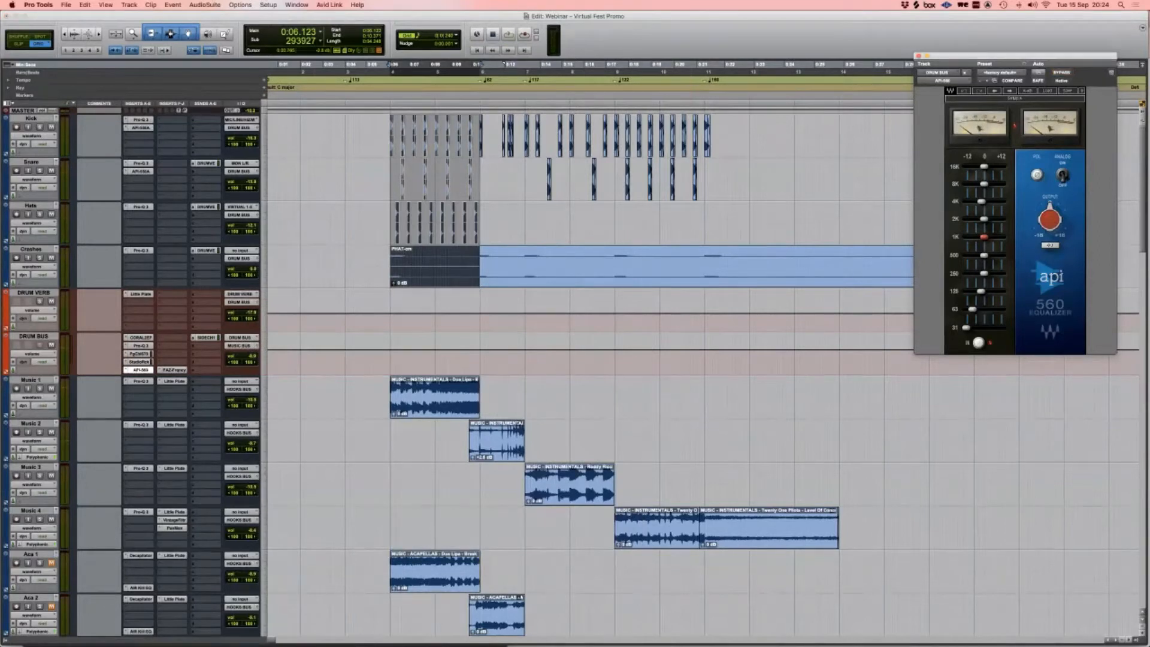
# Step: Watch the drum bus spectrum on PAZ Frequency during playback, then close PAZ and API-560 windows
pyautogui.moveTo(1027, 57); pyautogui.dragTo(555, 220)
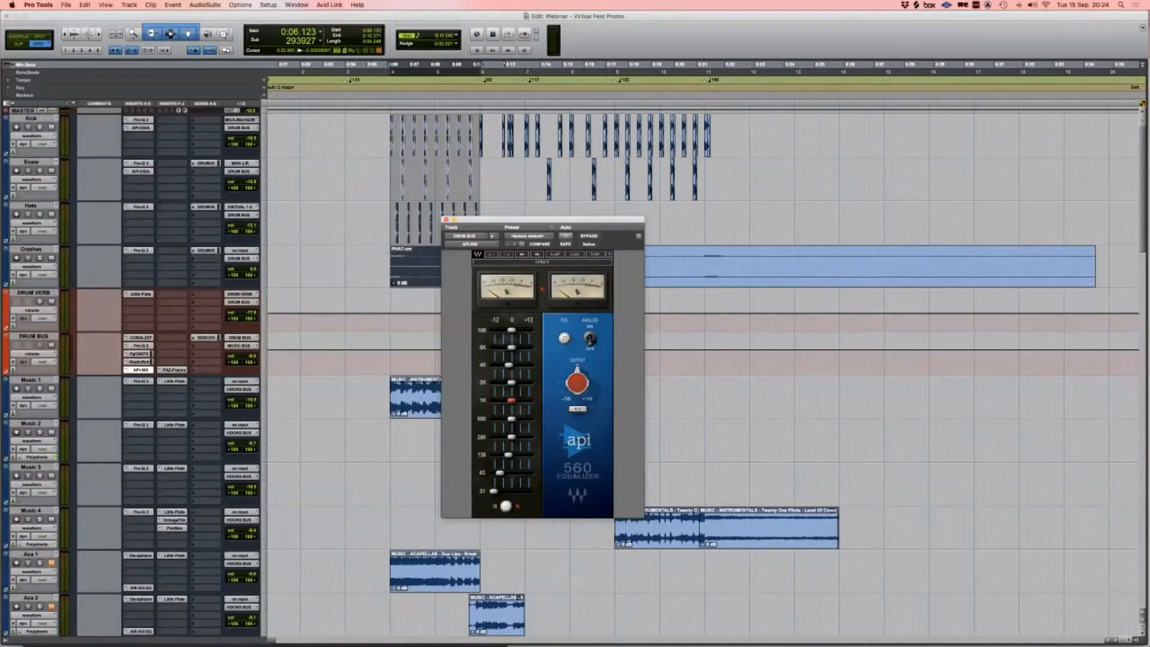
pyautogui.click(174, 370)
pyautogui.moveTo(138, 15); pyautogui.dragTo(787, 172)
pyautogui.press('space')
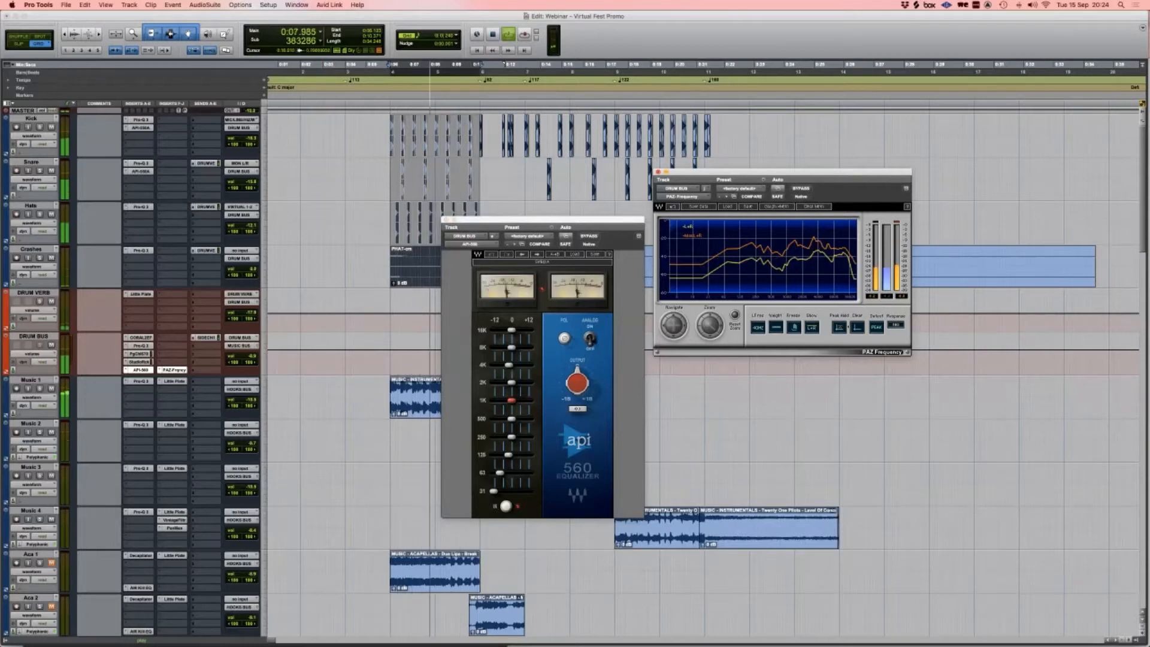
pyautogui.click(658, 172)
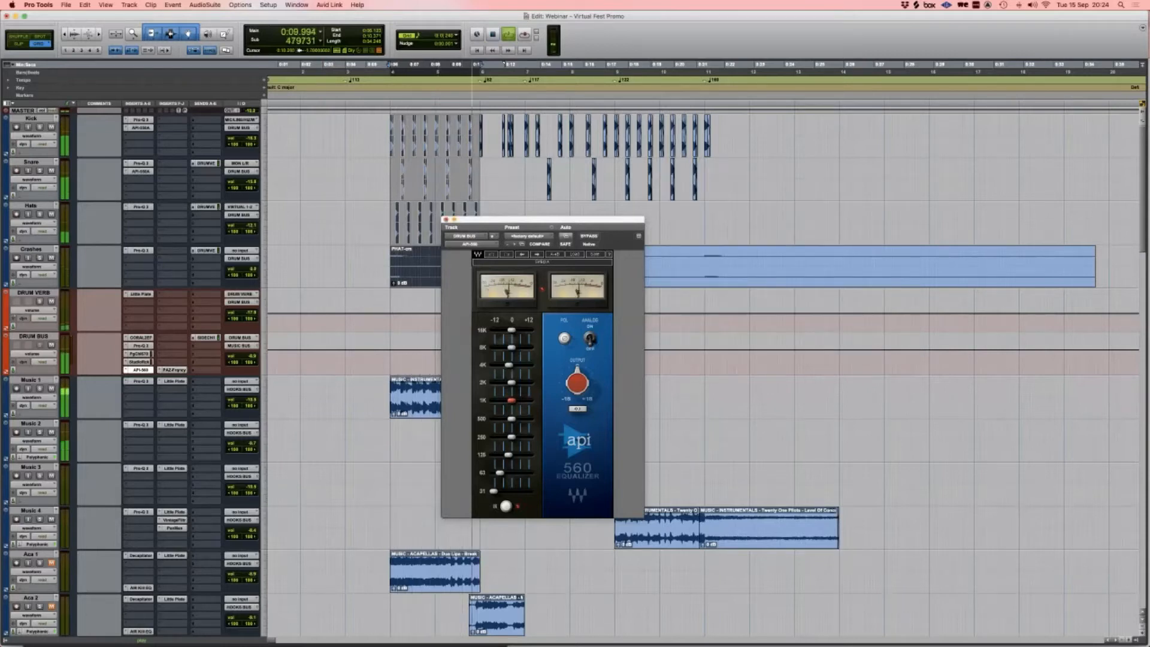
pyautogui.click(446, 220)
pyautogui.press('space')
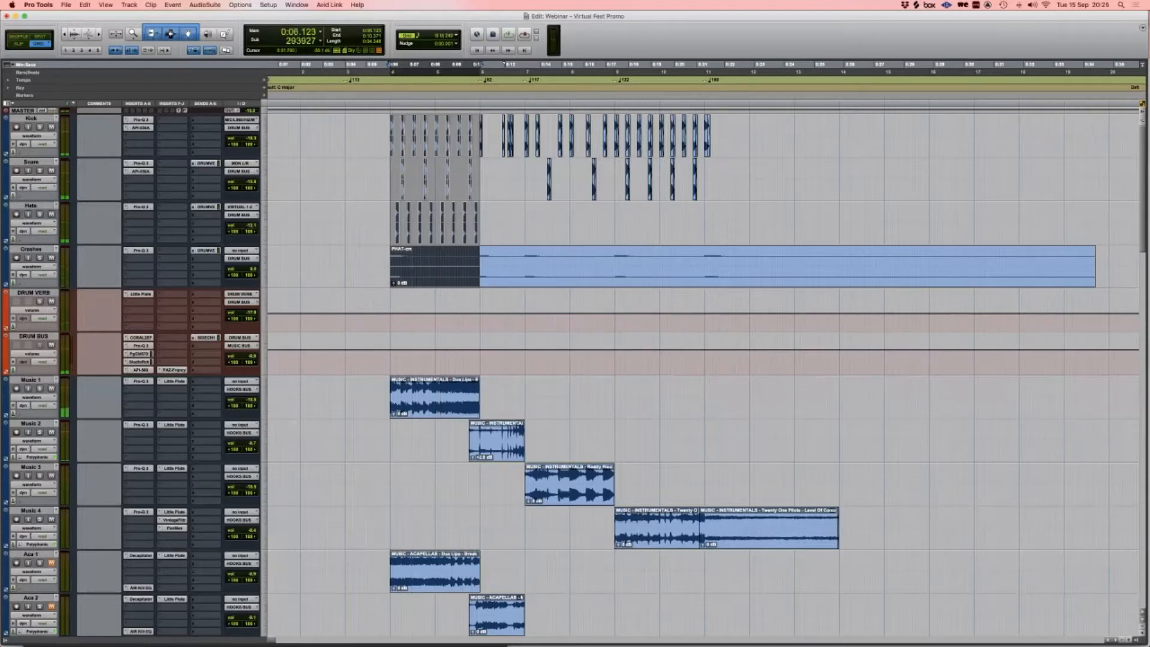
# Step: Select Snare through Crashes and view the DRUM VERB's Little Plate reverb, then close it
pyautogui.click(31, 162)
pyautogui.keyDown('shift'); pyautogui.click(31, 249); pyautogui.keyUp('shift')
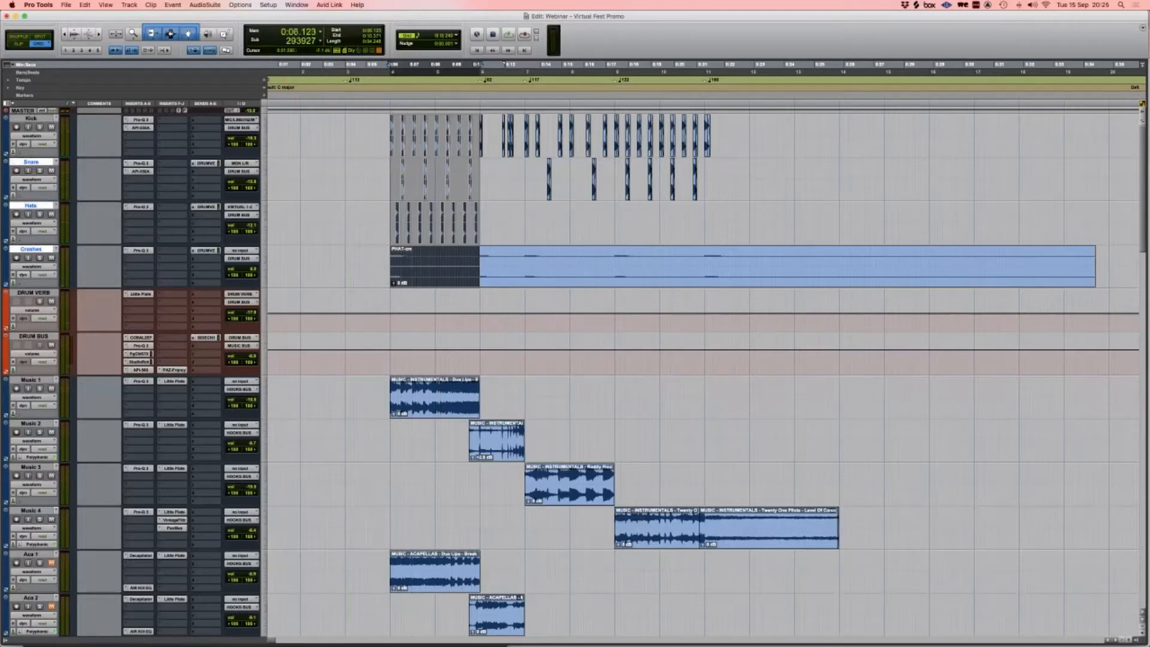
pyautogui.click(141, 294)
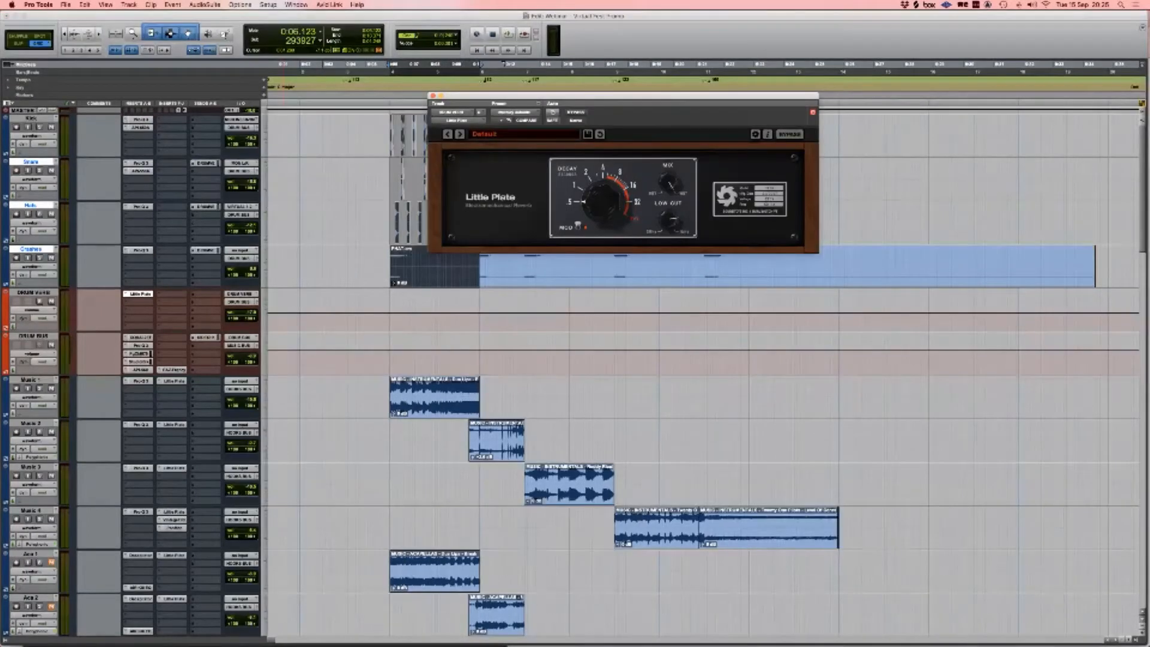
pyautogui.click(141, 294)
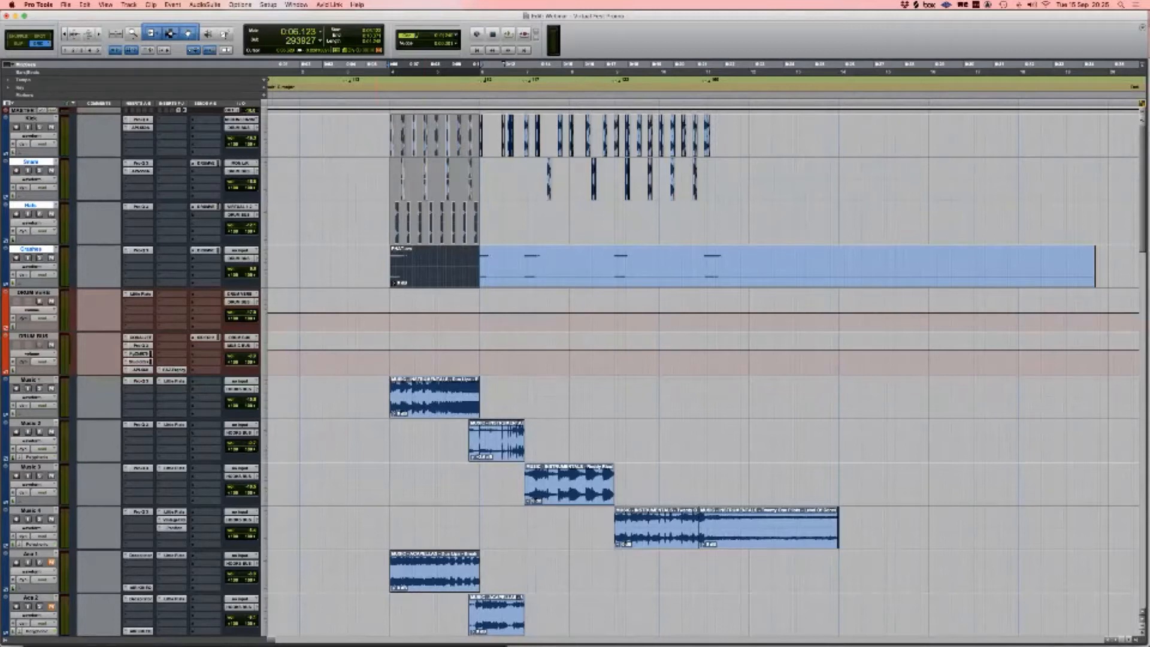
# Step: Select from the loop start through bar 11 on the timeline
pyautogui.click(390, 266)
pyautogui.hscroll(2, 390, 266)
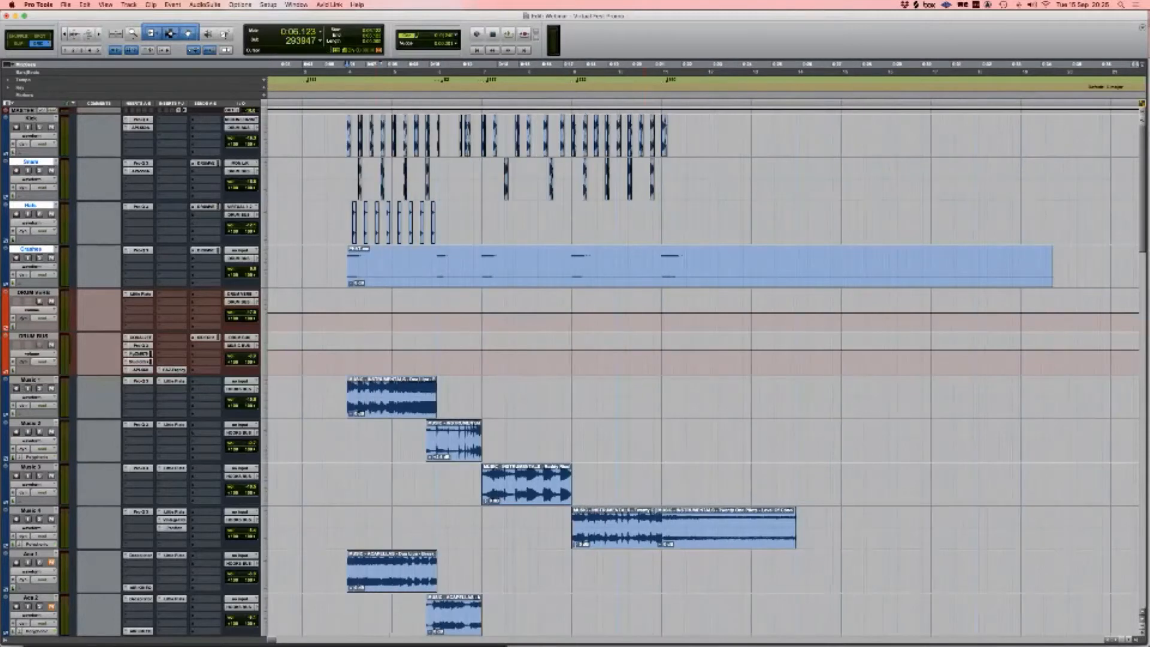
pyautogui.keyDown('shift'); pyautogui.click(663, 225); pyautogui.keyUp('shift')
pyautogui.scroll(-4, 701, 372)
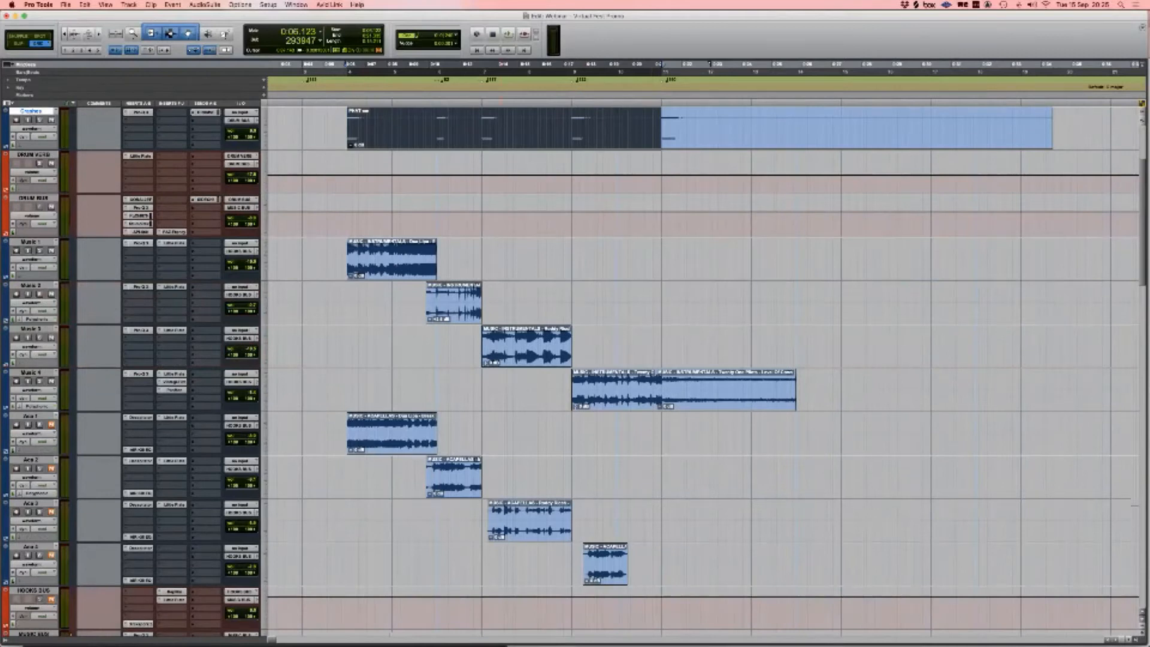
# Step: Bypass the Pro-Q 3, Little Plate and other inserts on Music 1 through Music 4
pyautogui.keyDown('super'); pyautogui.click(141, 244); pyautogui.keyUp('super')
pyautogui.keyDown('super'); pyautogui.click(174, 243); pyautogui.keyUp('super')
pyautogui.keyDown('super'); pyautogui.click(174, 287); pyautogui.keyUp('super')
pyautogui.keyDown('super'); pyautogui.click(141, 287); pyautogui.keyUp('super')
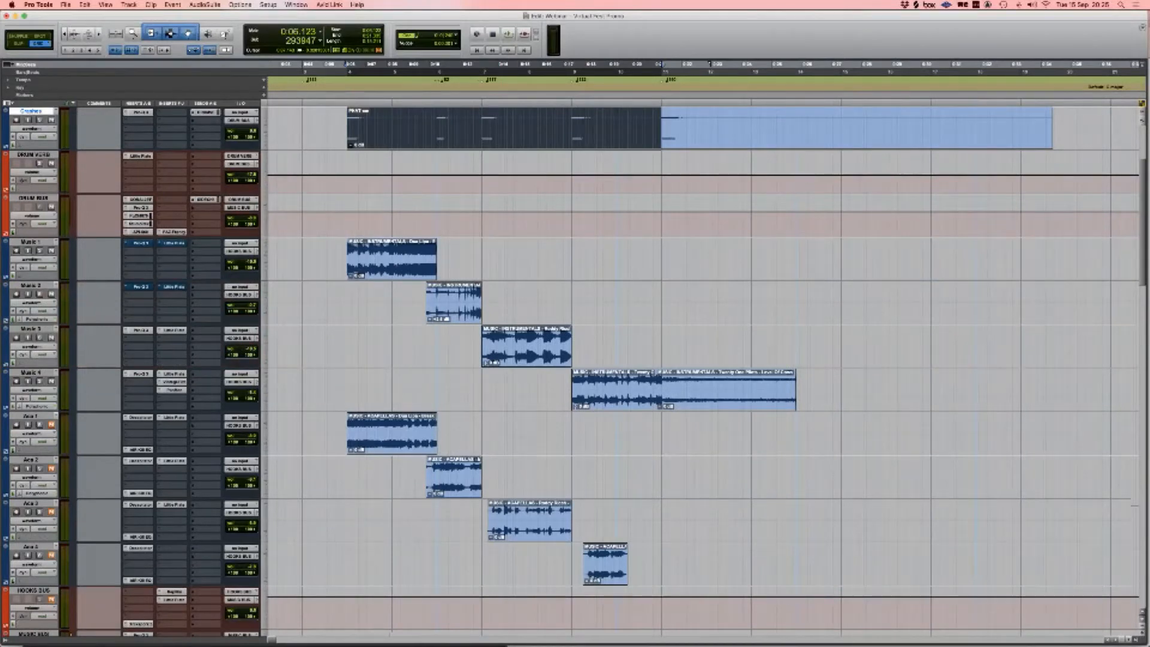
pyautogui.keyDown('super'); pyautogui.click(141, 331); pyautogui.keyUp('super')
pyautogui.keyDown('super'); pyautogui.click(173, 330); pyautogui.keyUp('super')
pyautogui.keyDown('super'); pyautogui.click(174, 374); pyautogui.keyUp('super')
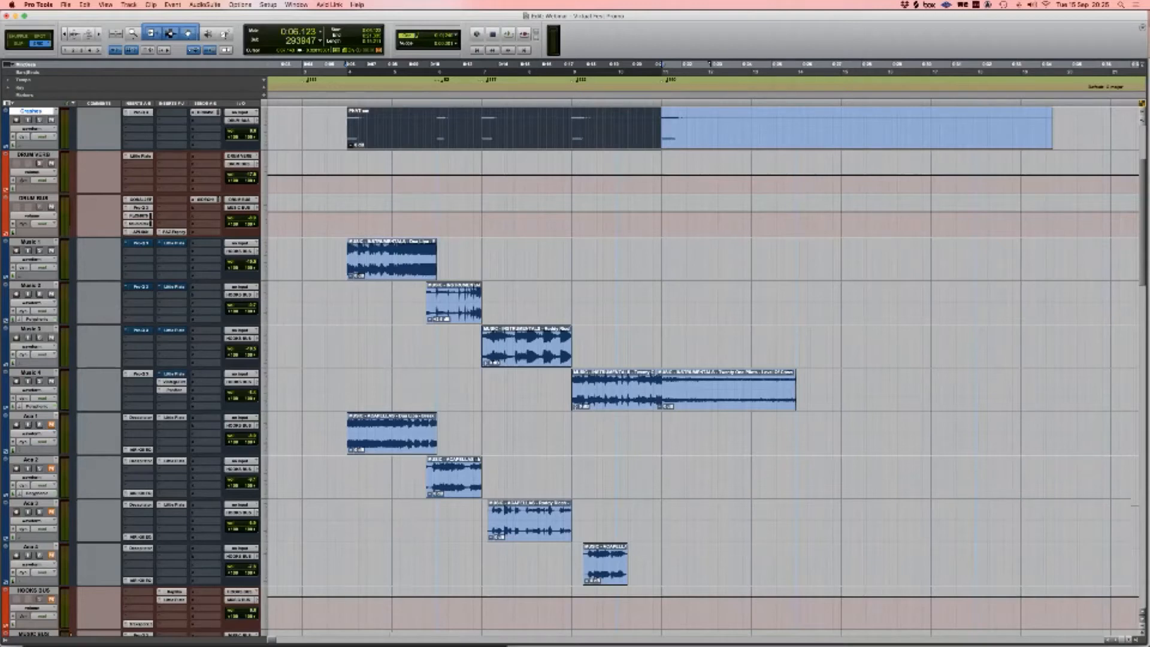
pyautogui.keyDown('super'); pyautogui.click(174, 381); pyautogui.keyUp('super')
pyautogui.keyDown('super'); pyautogui.click(174, 390); pyautogui.keyUp('super')
pyautogui.keyDown('super'); pyautogui.click(141, 374); pyautogui.keyUp('super')
# Step: Bypass all HOOKS BUS plug-ins, including Transient, and the four MUSIC BUS plug-ins
pyautogui.scroll(-4, 144, 377)
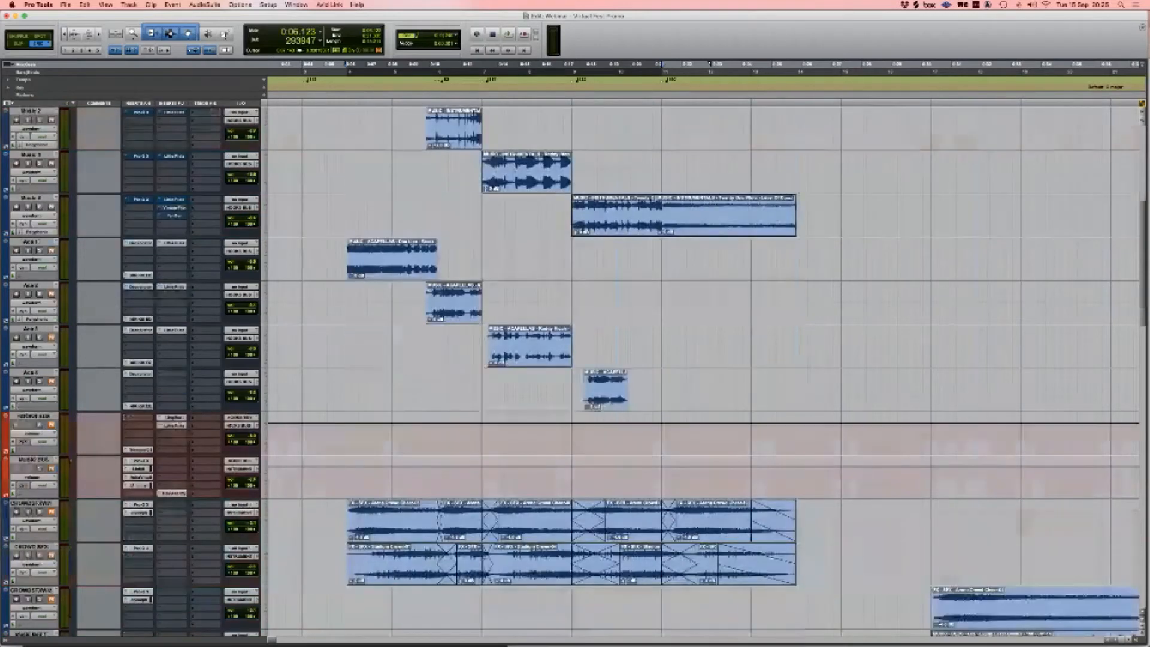
pyautogui.keyDown('super'); pyautogui.click(174, 418); pyautogui.keyUp('super')
pyautogui.keyDown('super'); pyautogui.click(174, 426); pyautogui.keyUp('super')
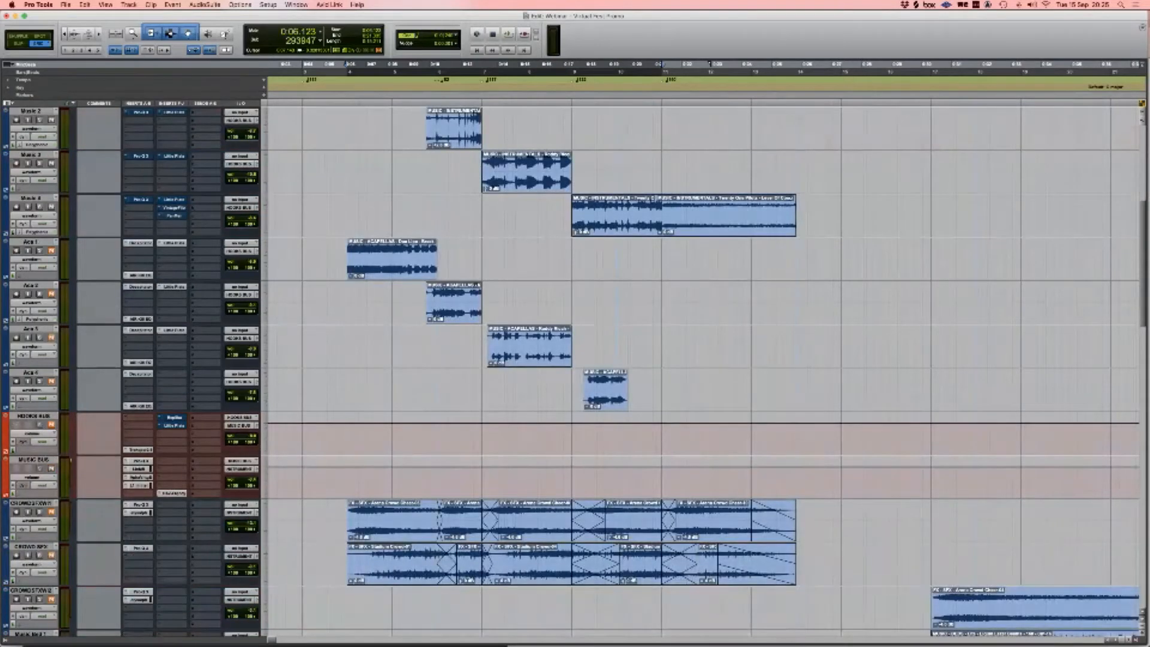
pyautogui.keyDown('super'); pyautogui.click(139, 461); pyautogui.keyUp('super')
pyautogui.keyDown('super'); pyautogui.click(138, 469); pyautogui.keyUp('super')
pyautogui.keyDown('super'); pyautogui.click(138, 477); pyautogui.keyUp('super')
pyautogui.keyDown('super'); pyautogui.click(139, 485); pyautogui.keyUp('super')
pyautogui.keyDown('super'); pyautogui.click(138, 450); pyautogui.keyUp('super')
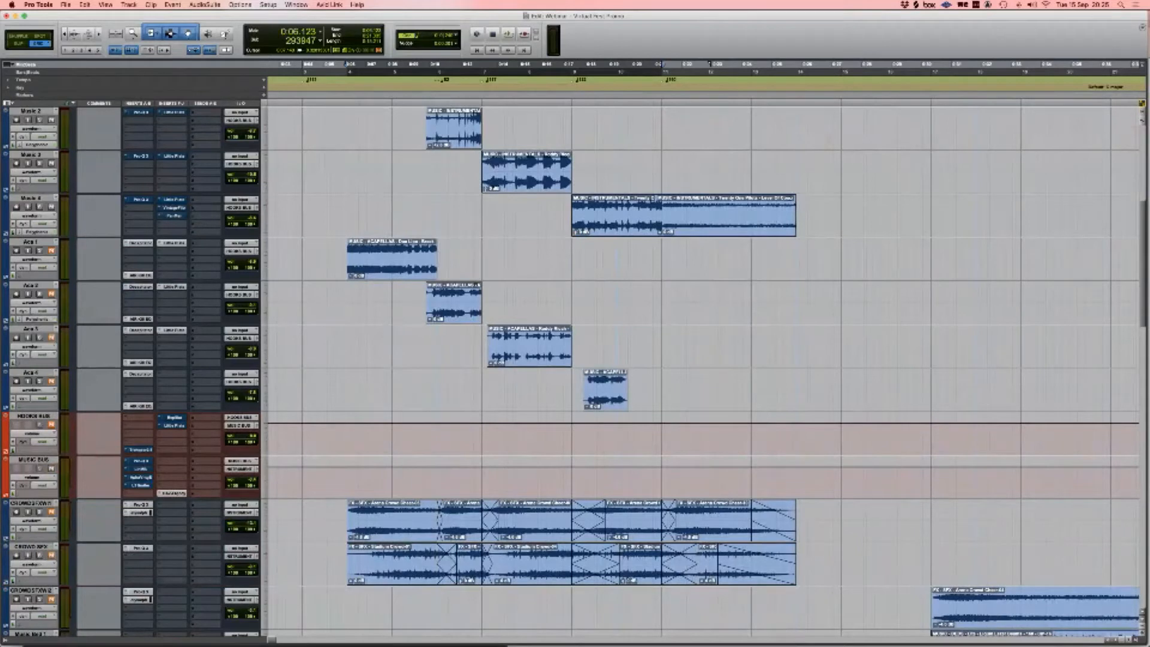
# Step: Mute the DRUM BUS and extend the selection across the music tracks to bar 11
pyautogui.scroll(7, 144, 371)
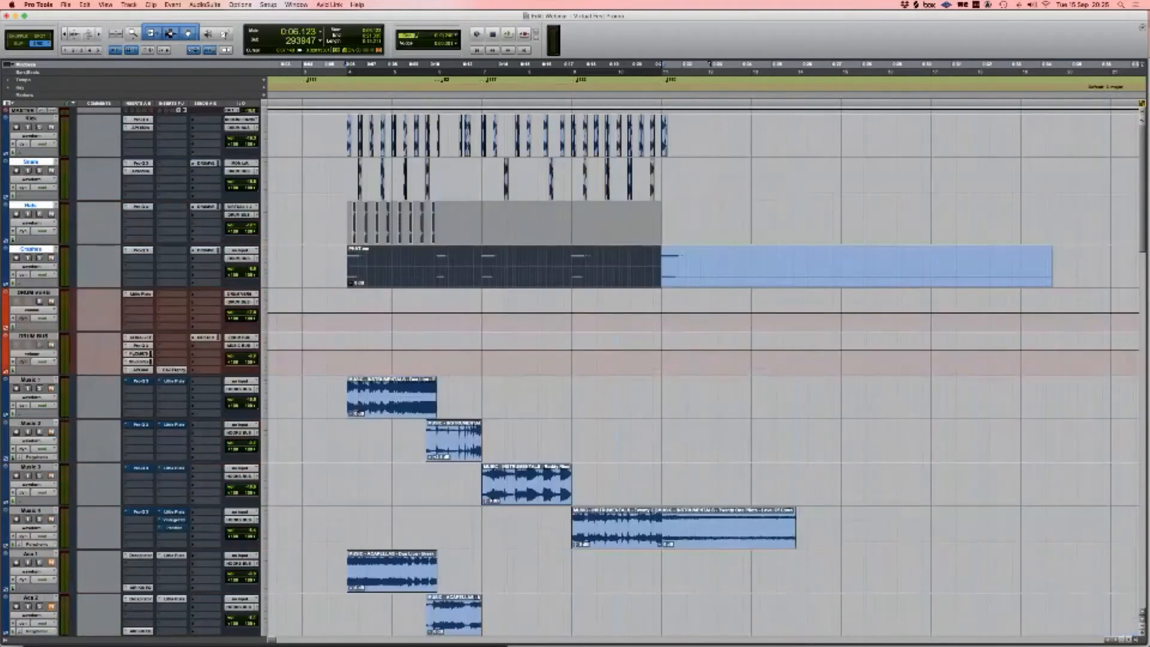
pyautogui.click(53, 345)
pyautogui.scroll(-4, 701, 371)
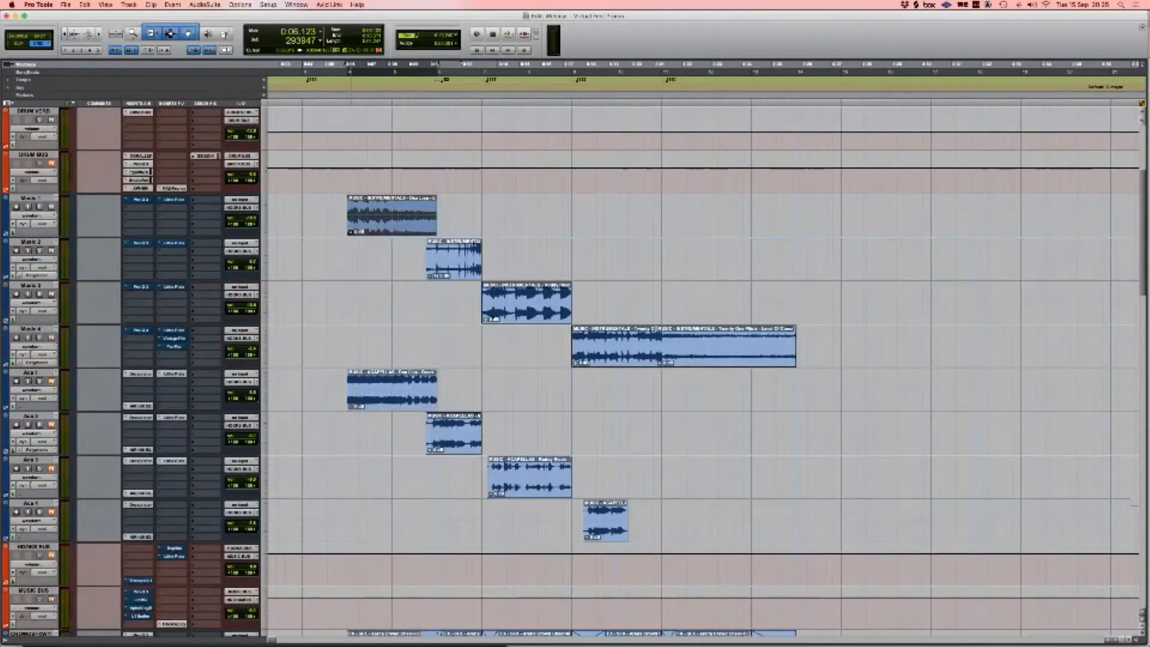
pyautogui.keyDown('shift'); pyautogui.click(661, 295); pyautogui.keyUp('shift')
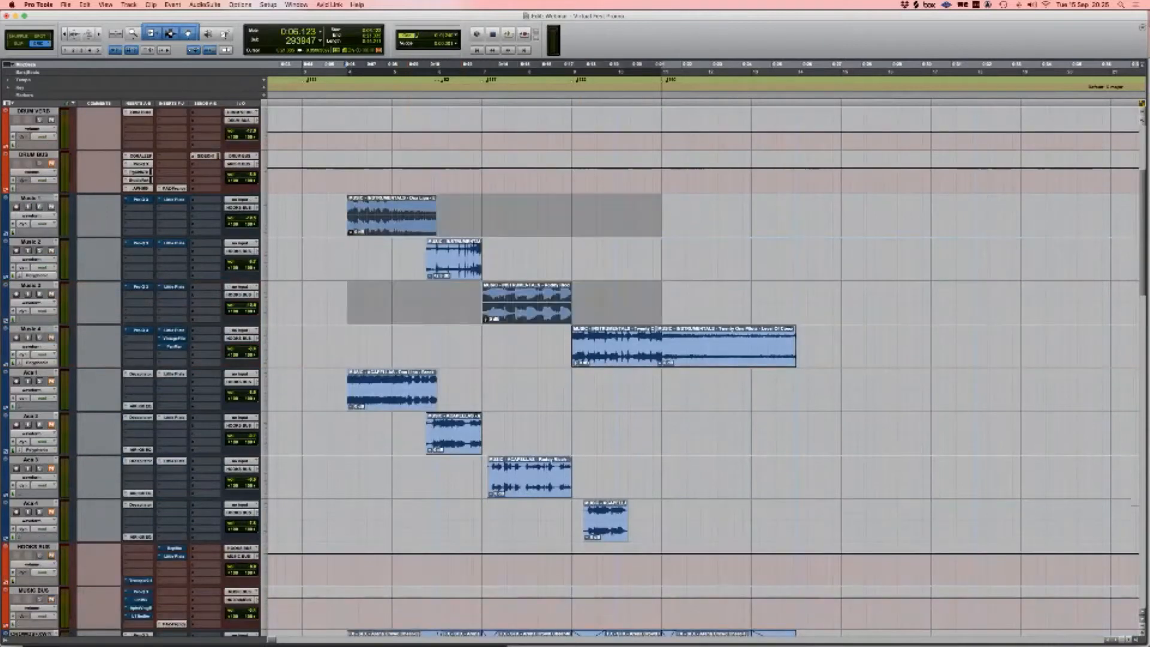
pyautogui.press('space')
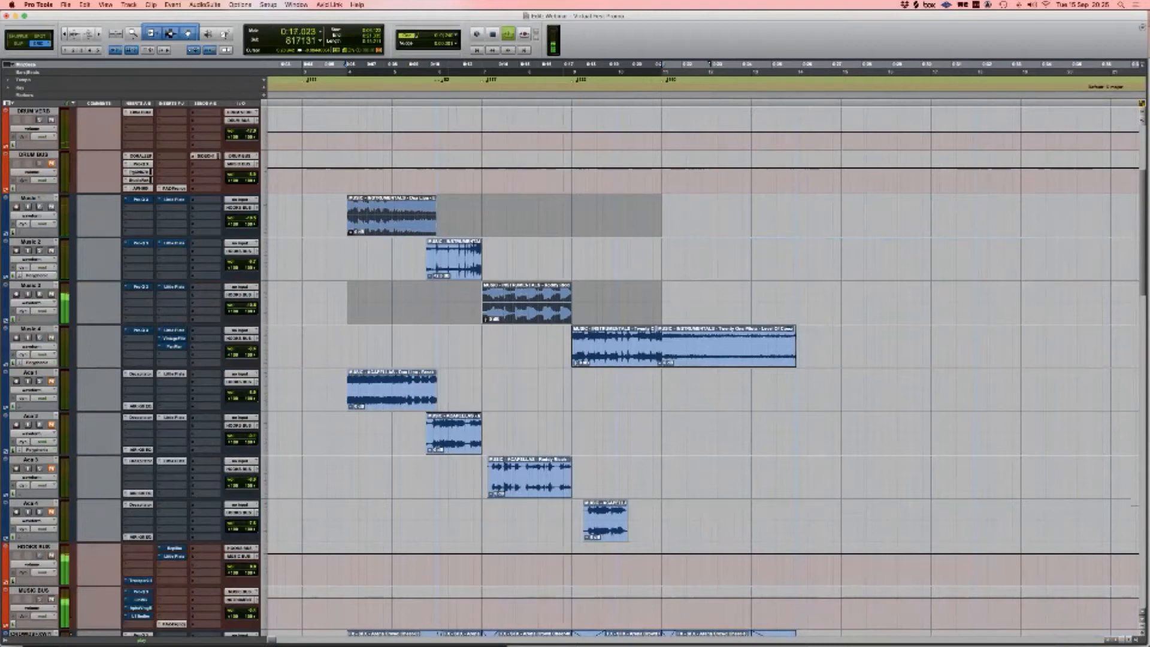
pyautogui.press('space')
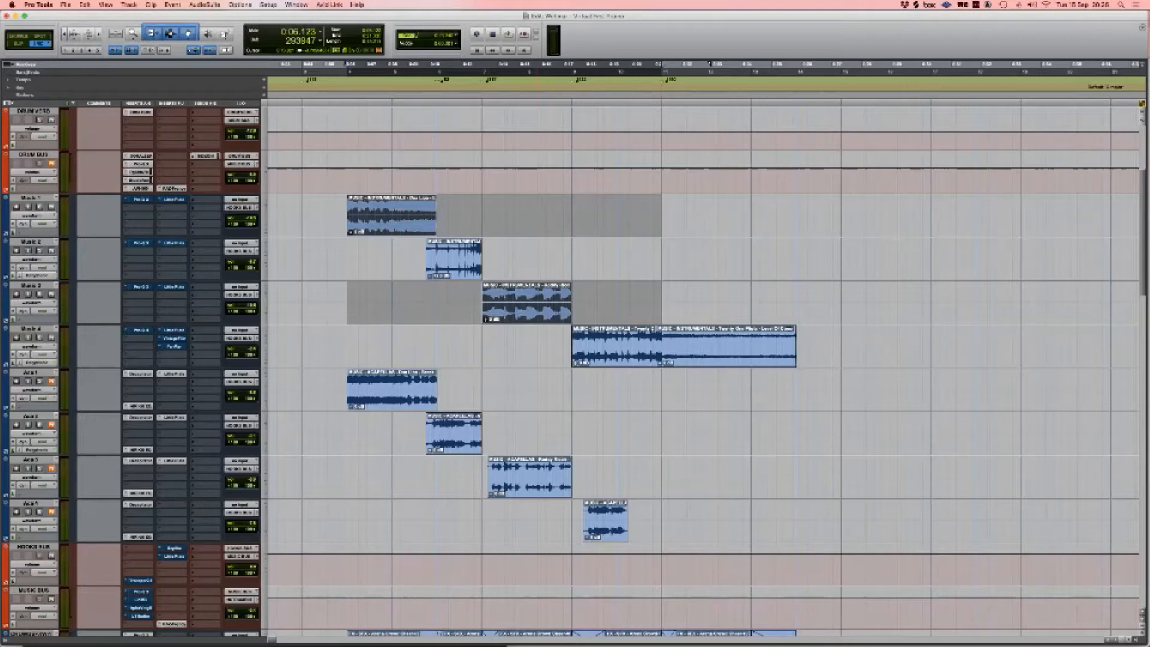
pyautogui.scroll(3, 701, 324)
pyautogui.scroll(3, 701, 372)
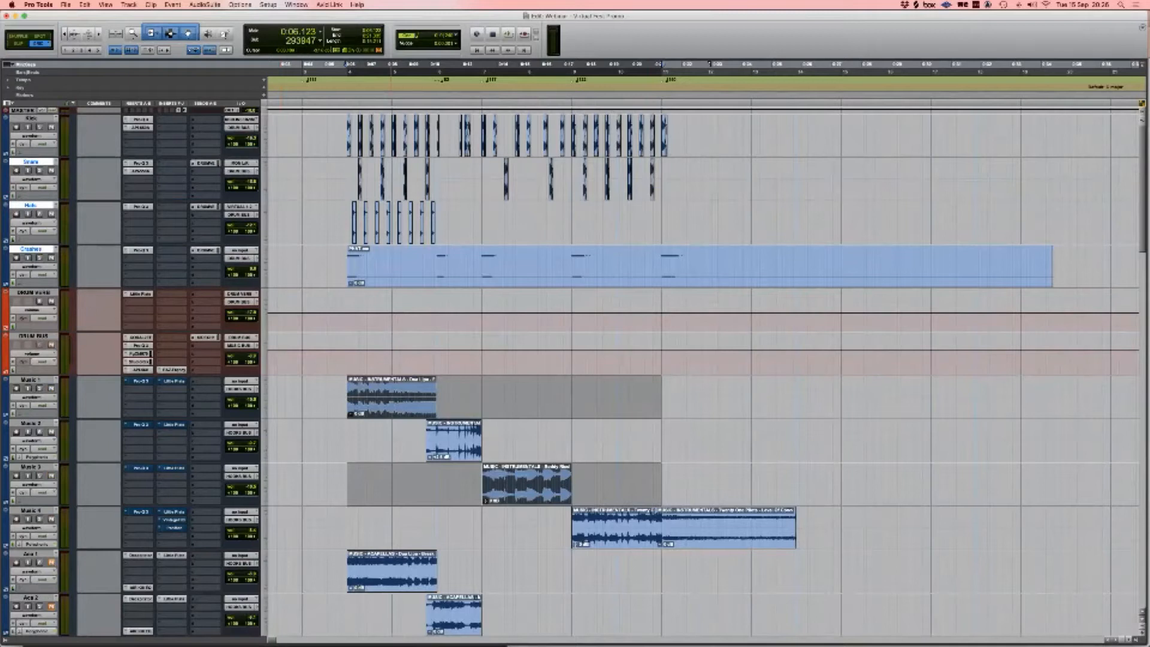
pyautogui.scroll(-5, 701, 371)
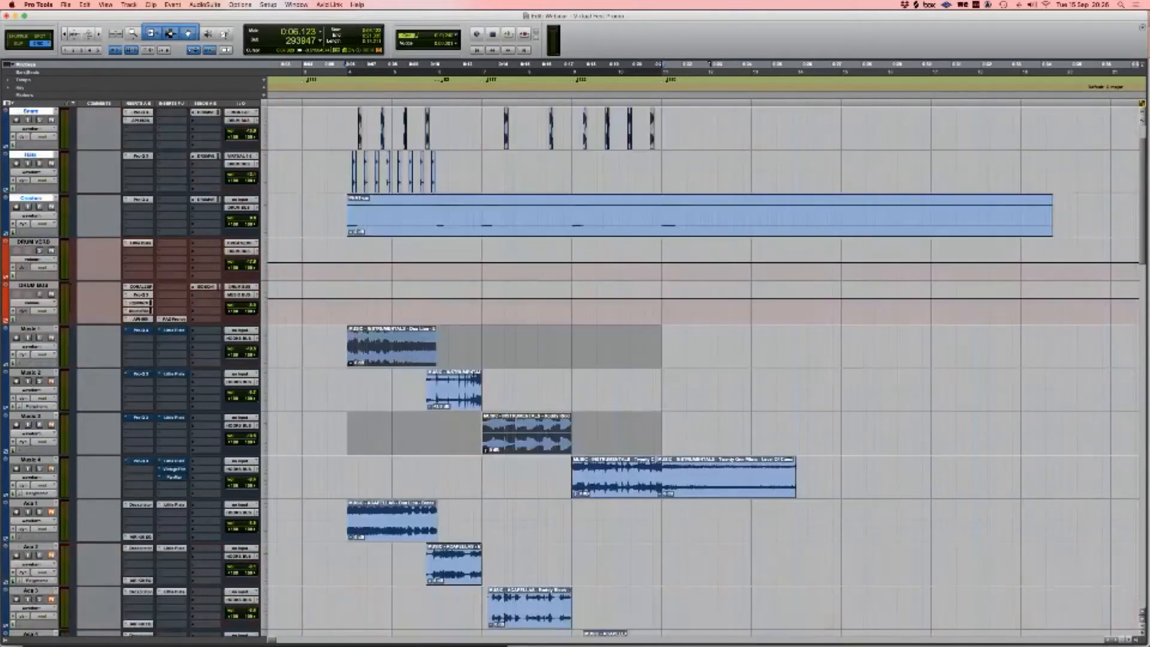
pyautogui.scroll(5, 701, 371)
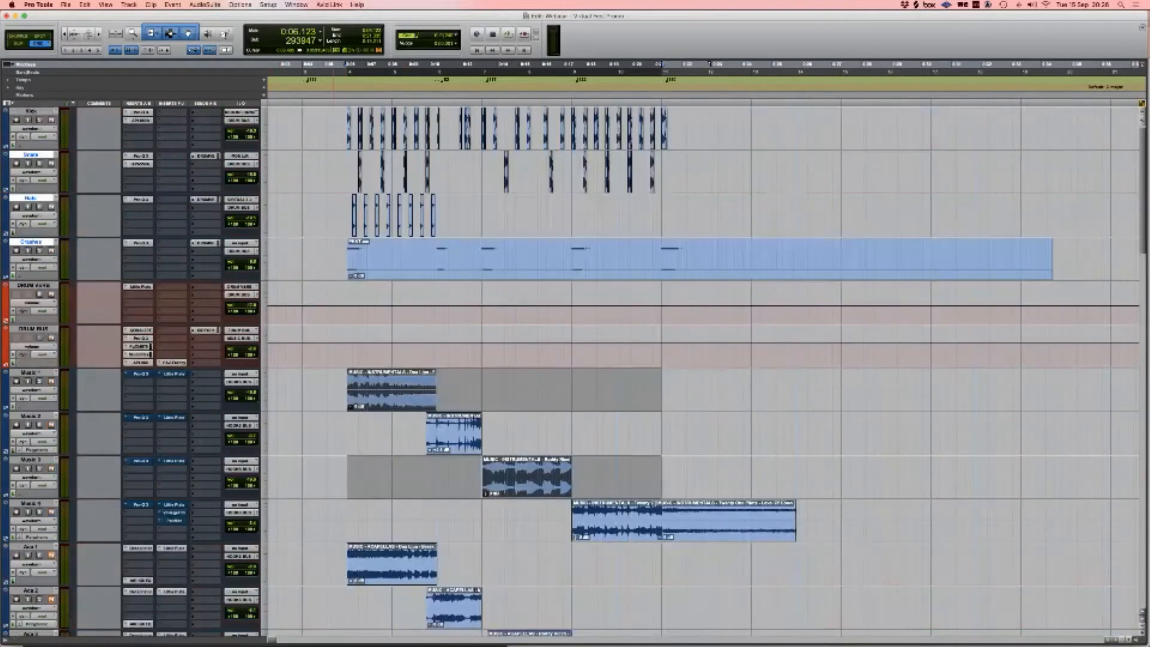
pyautogui.click(250, 349)
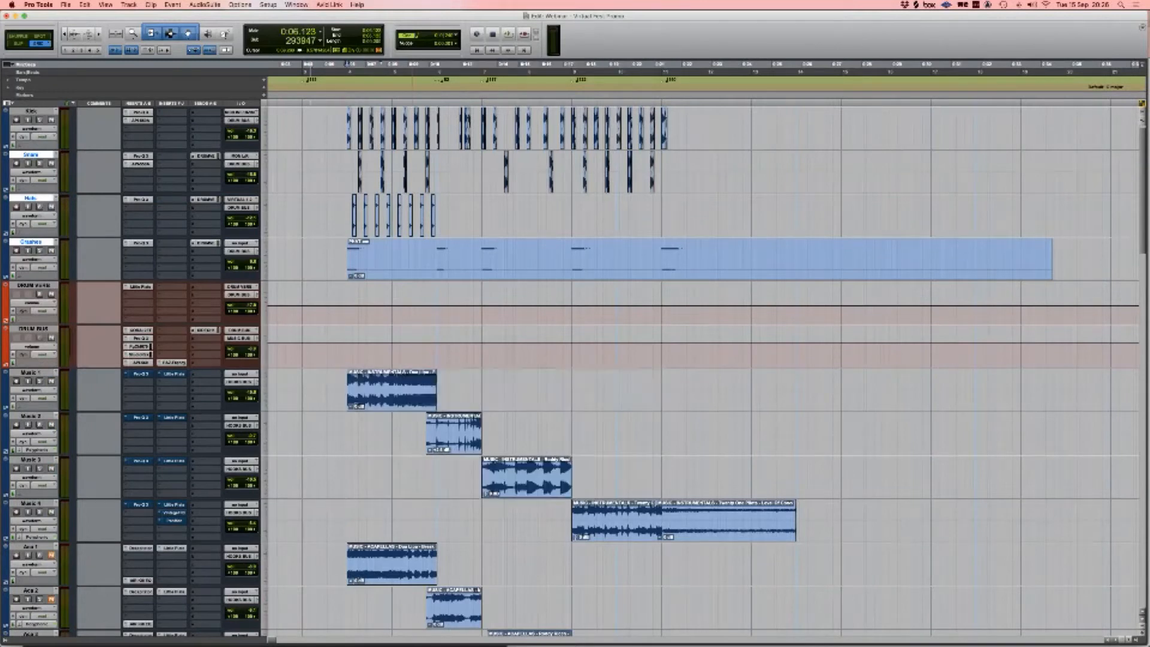
# Step: Select the Music clips, switch to the Mix window, select Music 1–4, and start playback
pyautogui.click(519, 485)
pyautogui.click(612, 527)
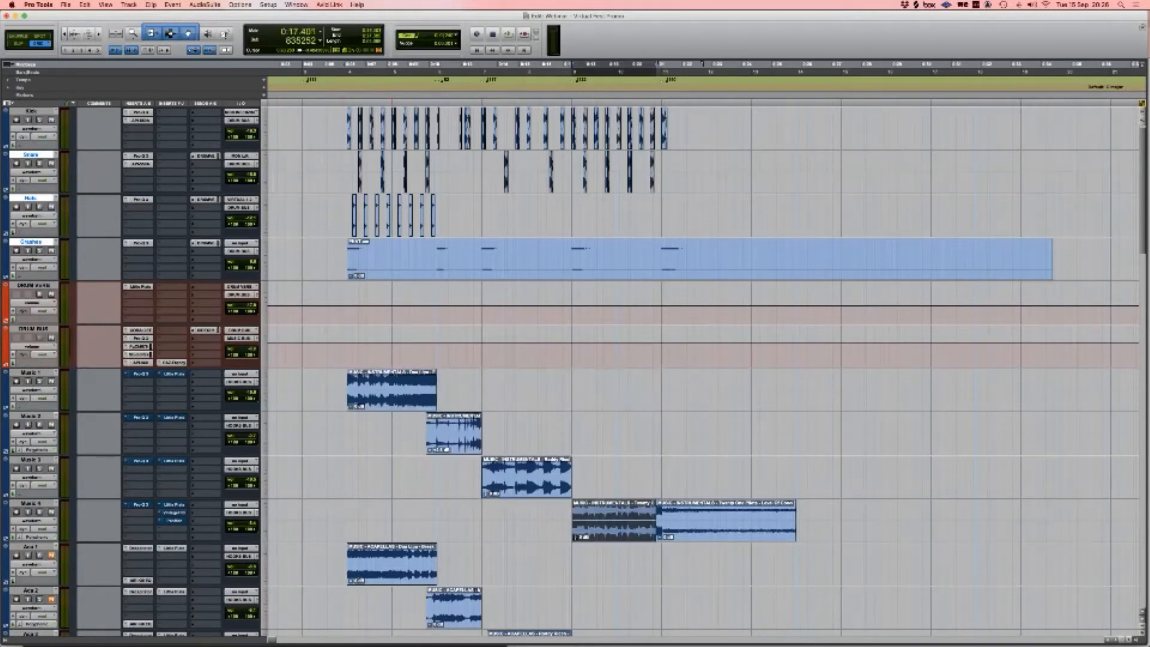
pyautogui.keyDown('shift'); pyautogui.click(392, 398); pyautogui.keyUp('shift')
pyautogui.press('super+equal')
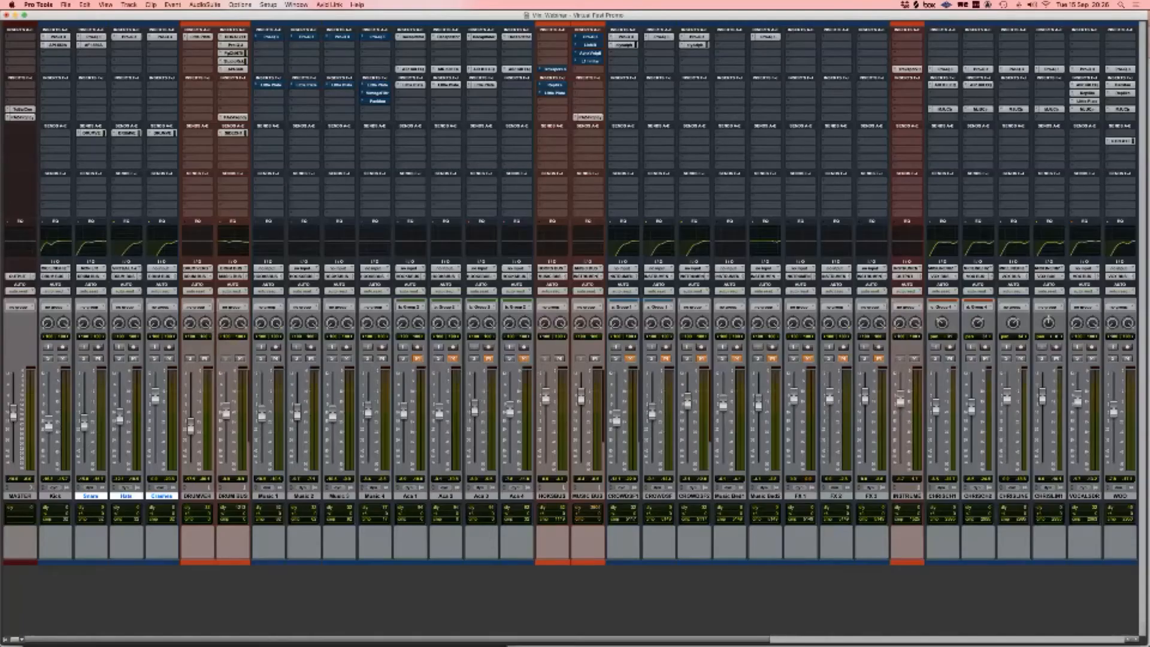
pyautogui.click(375, 496)
pyautogui.keyDown('shift'); pyautogui.click(269, 496); pyautogui.keyUp('shift')
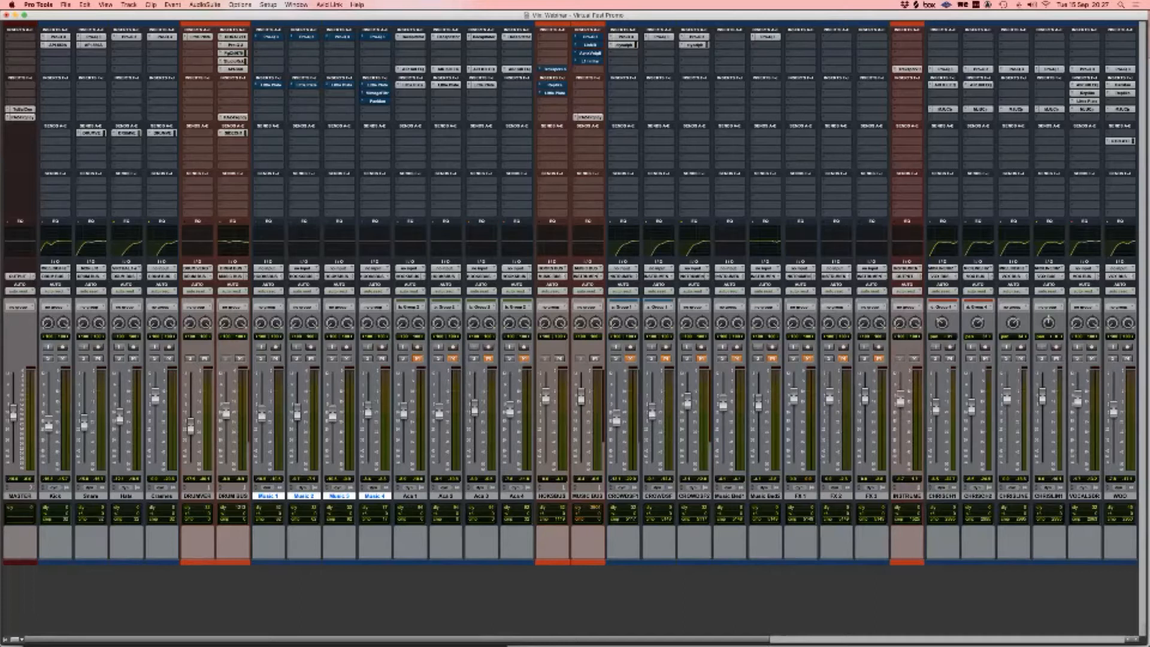
pyautogui.press('space')
# Step: Re-enable the Pro-Q EQs on Music 1, 2, 3 and 4
pyautogui.keyDown('super'); pyautogui.click(271, 37); pyautogui.keyUp('super')
pyautogui.keyDown('super'); pyautogui.click(306, 38); pyautogui.keyUp('super')
pyautogui.keyDown('super'); pyautogui.click(341, 37); pyautogui.keyUp('super')
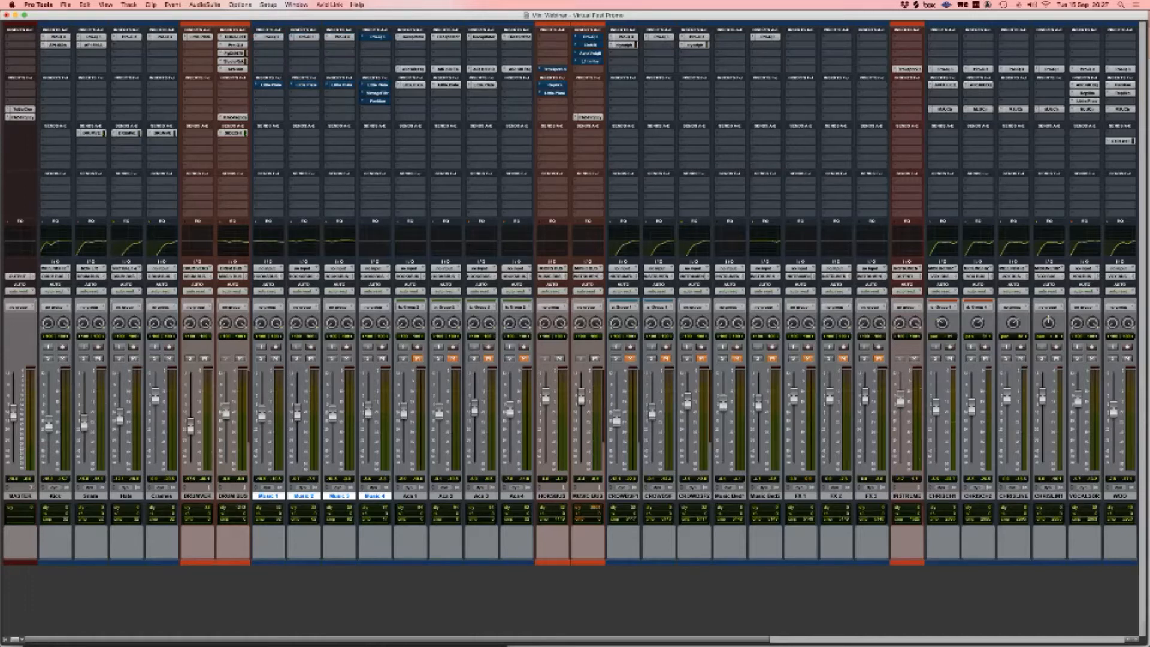
pyautogui.keyDown('super'); pyautogui.click(375, 37); pyautogui.keyUp('super')
pyautogui.click(271, 37)
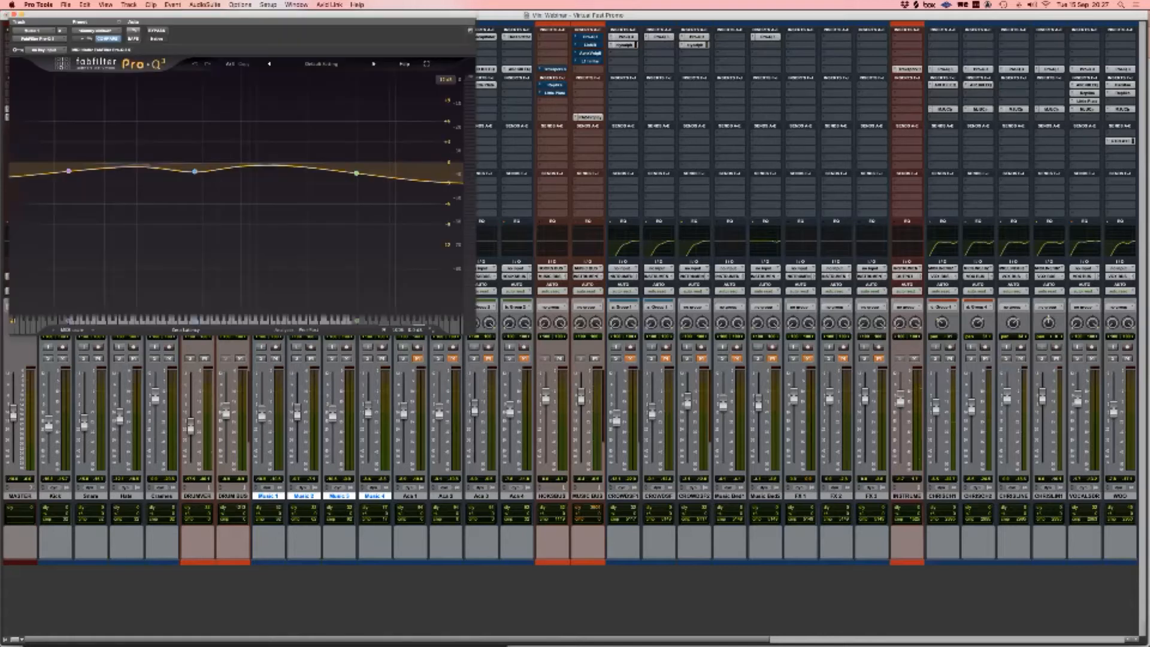
pyautogui.moveTo(272, 15); pyautogui.dragTo(732, 136)
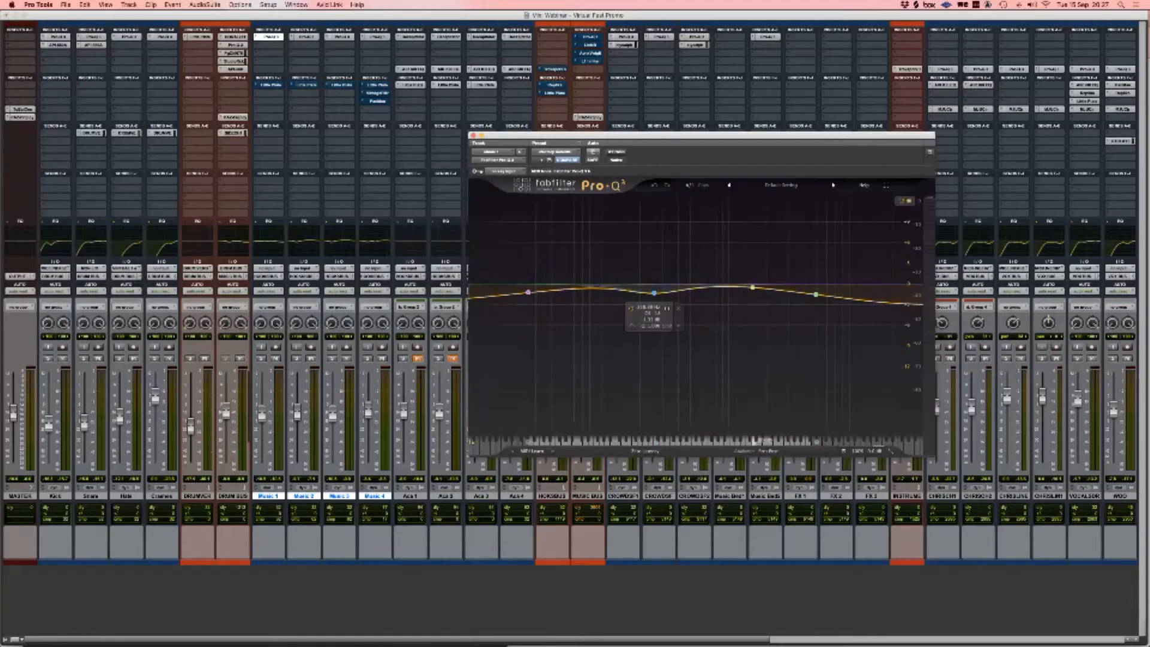
pyautogui.moveTo(655, 293)
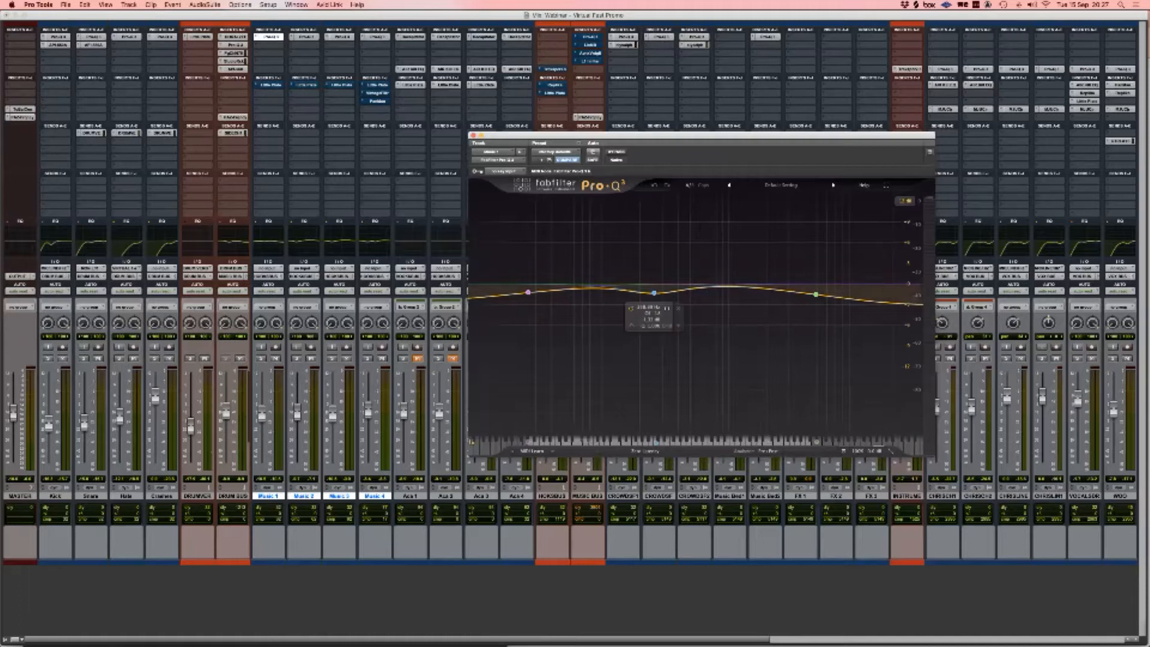
pyautogui.moveTo(816, 295)
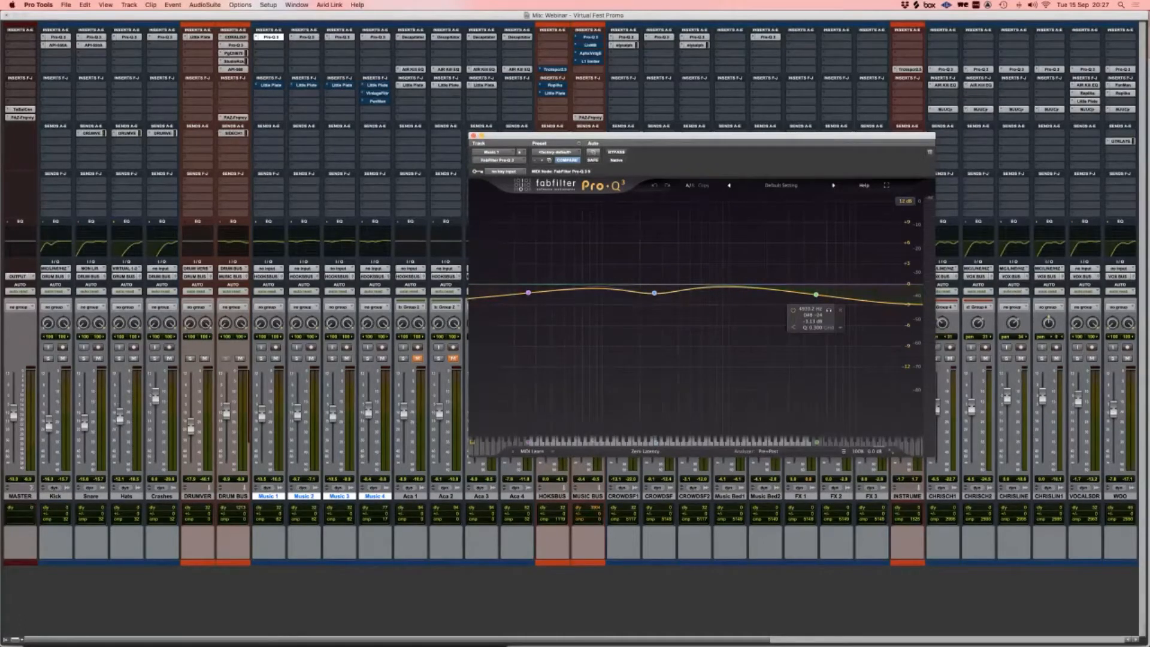
pyautogui.click(474, 136)
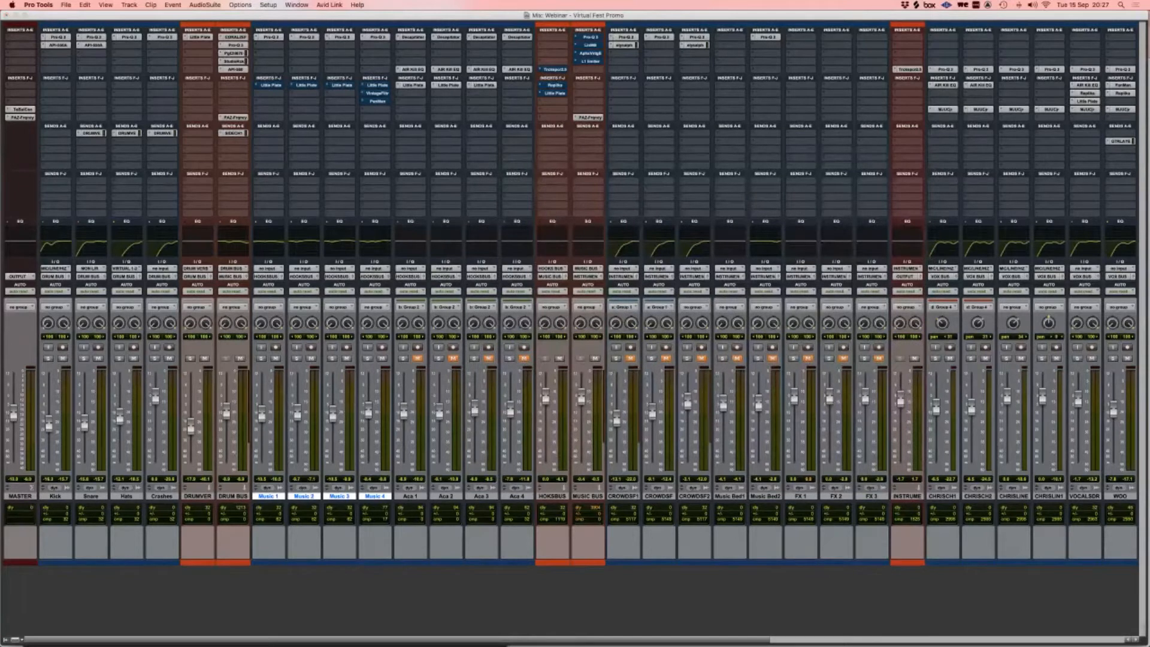
pyautogui.click(306, 36)
pyautogui.moveTo(701, 235)
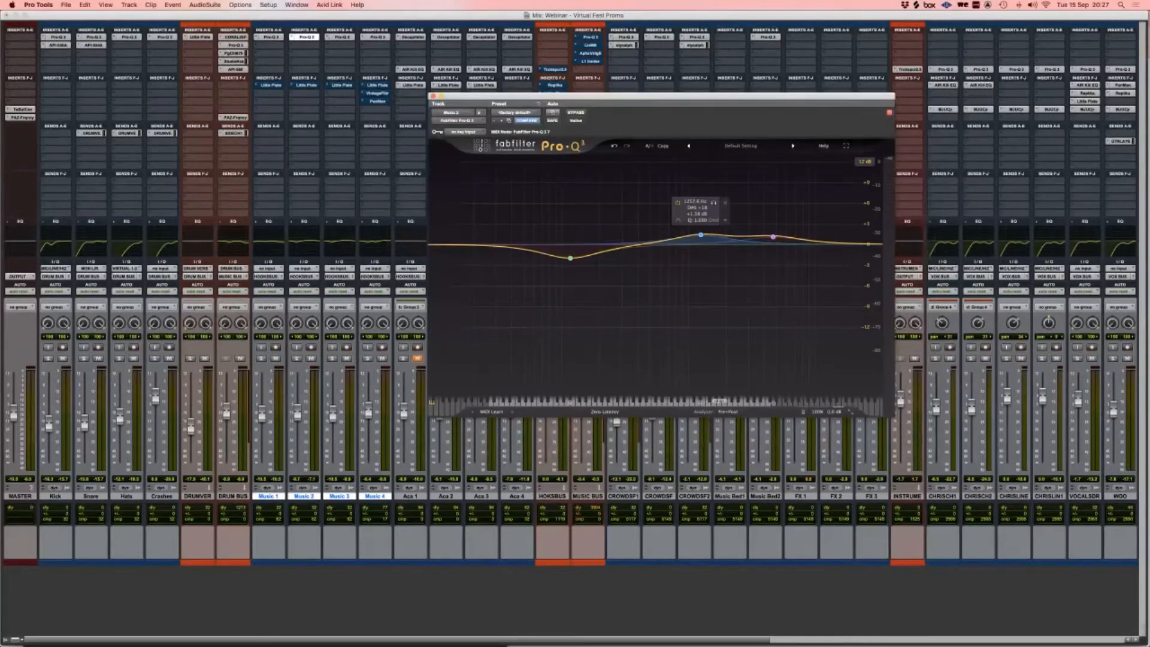
pyautogui.click(330, 37)
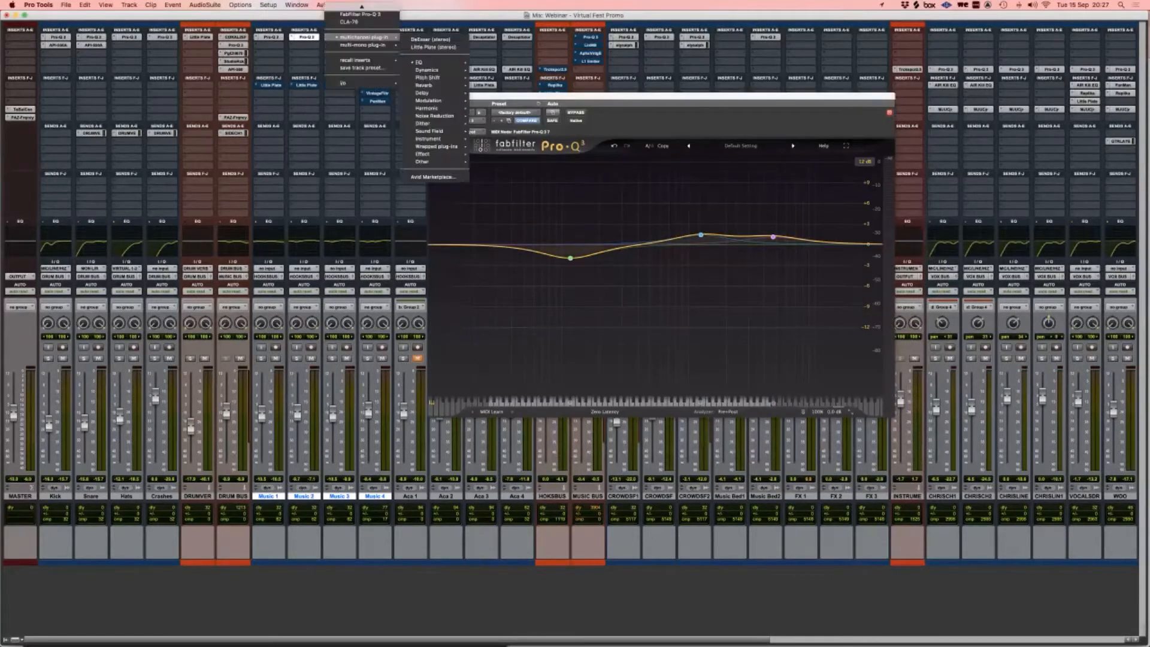
pyautogui.click(361, 6)
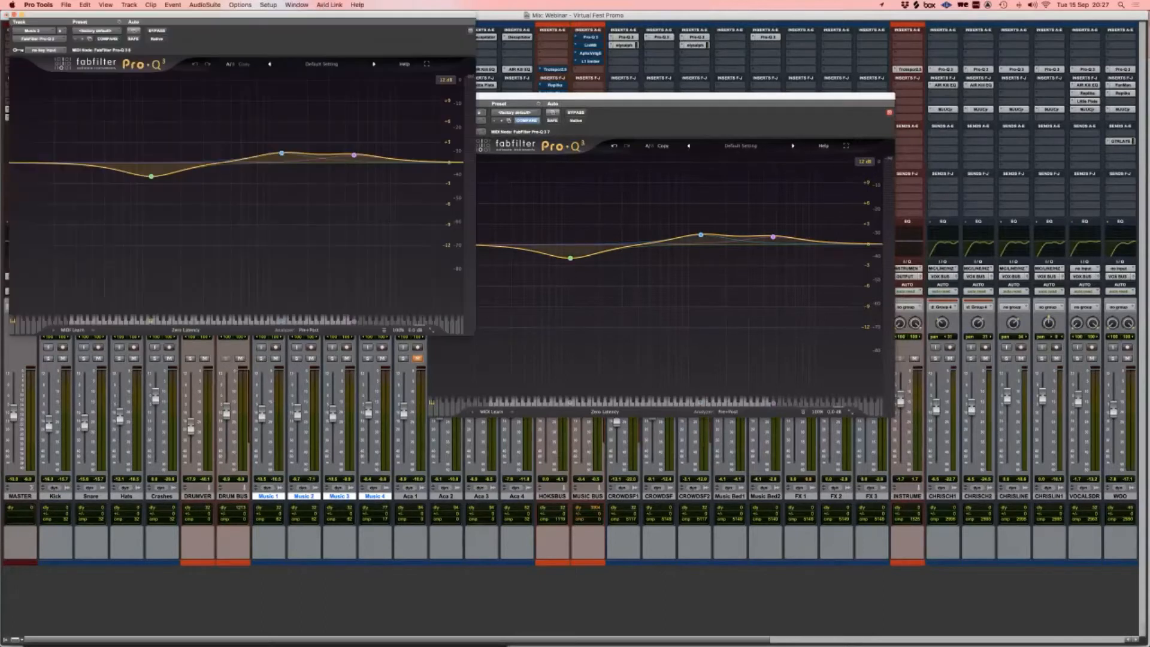
pyautogui.moveTo(353, 70); pyautogui.dragTo(661, 273)
pyautogui.moveTo(665, 95); pyautogui.dragTo(653, 79)
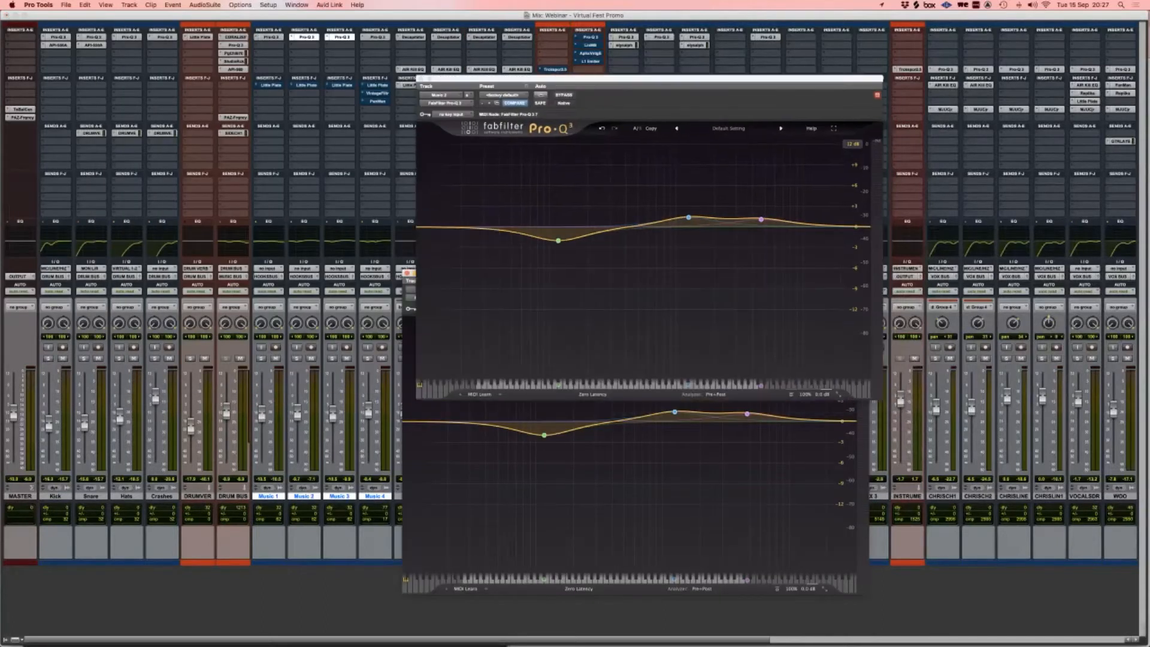
pyautogui.click(377, 37)
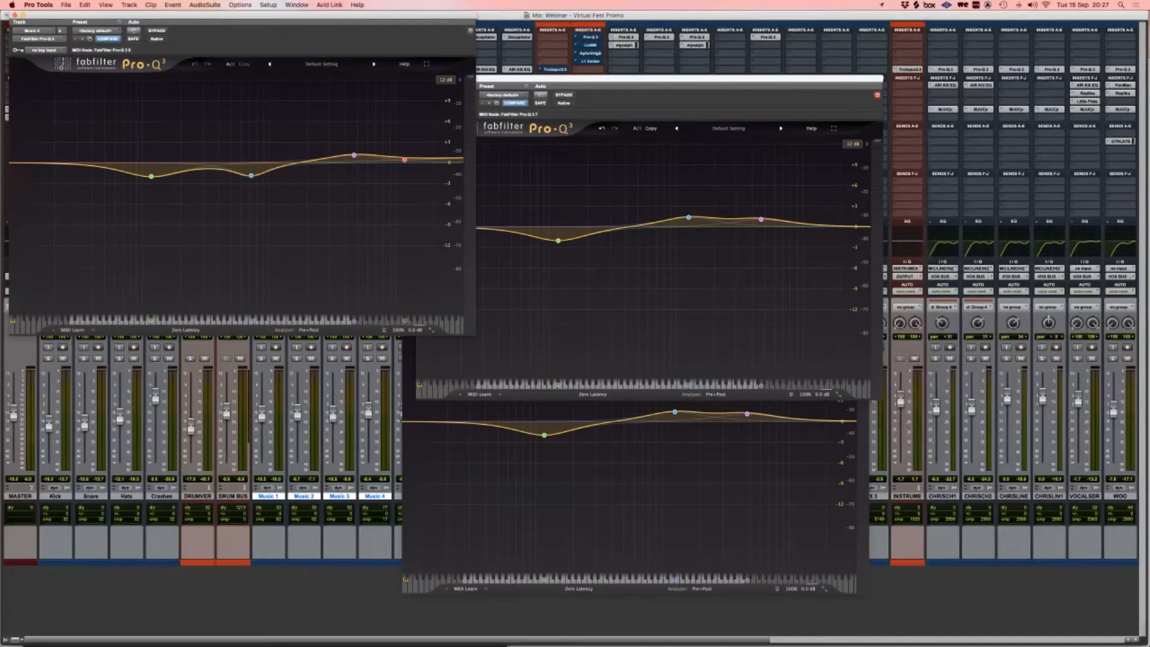
pyautogui.moveTo(240, 12); pyautogui.dragTo(239, 213)
pyautogui.moveTo(127, 401)
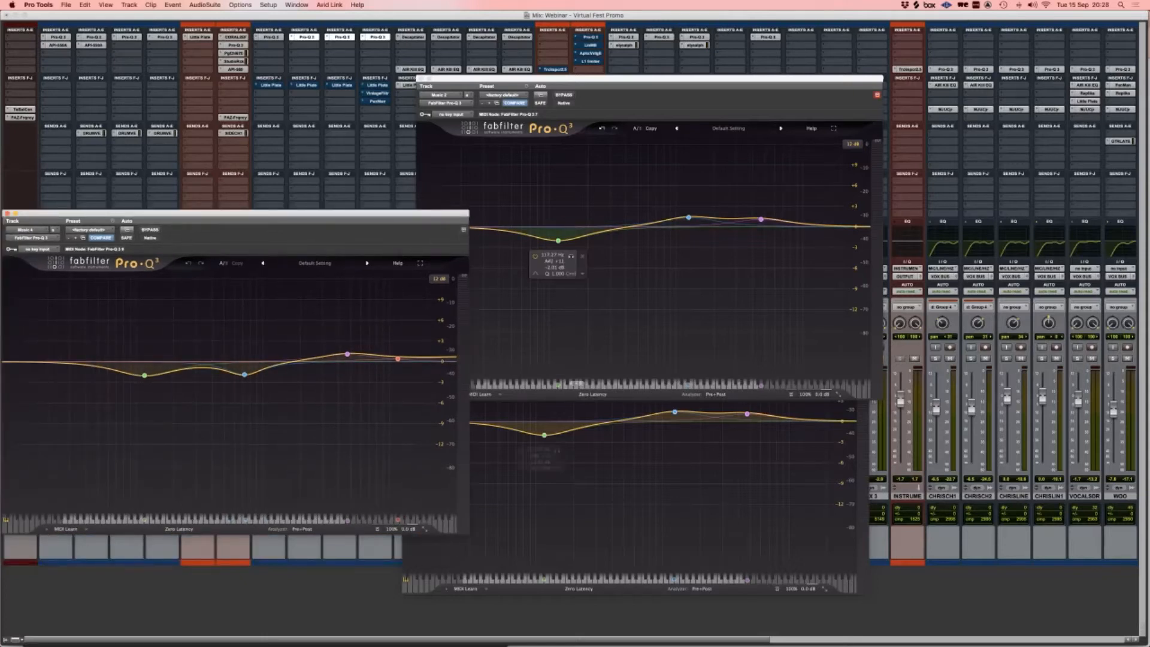
pyautogui.click(8, 213)
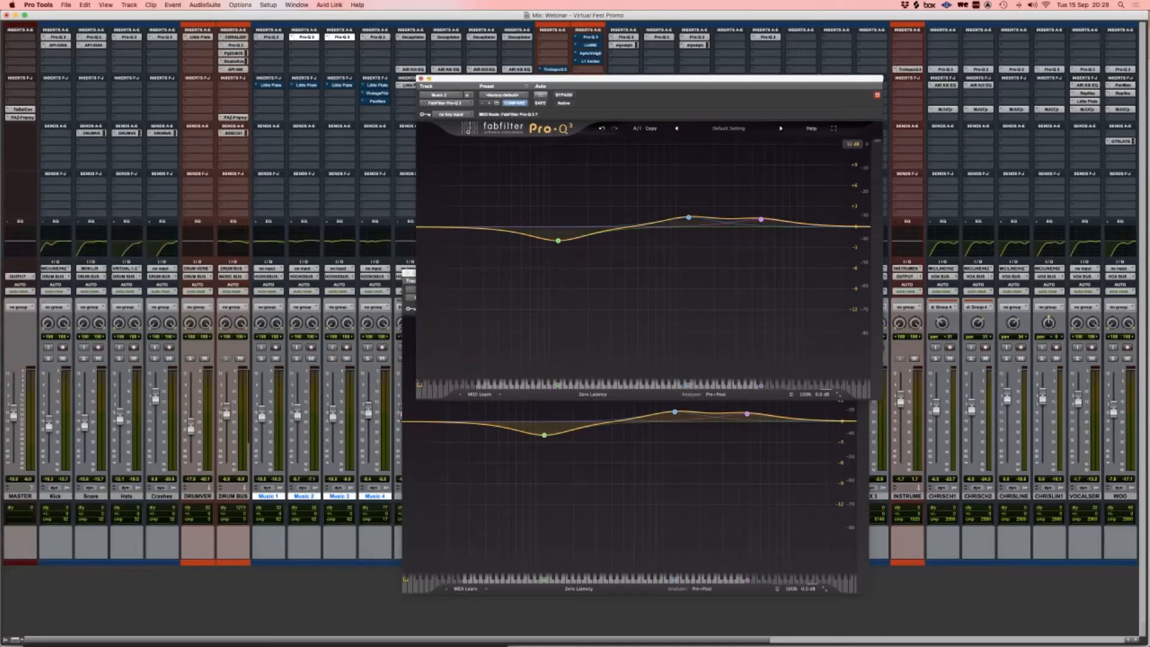
pyautogui.click(421, 78)
pyautogui.click(408, 273)
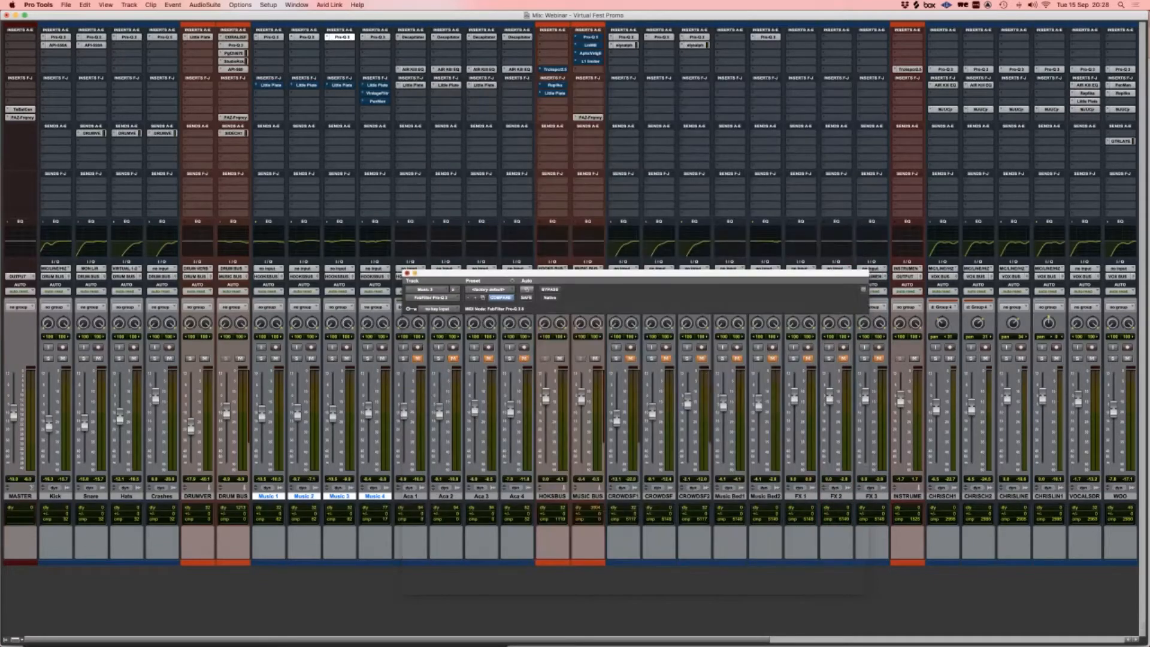
# Step: Play the mix briefly, then switch to the Edit window
pyautogui.press('space')
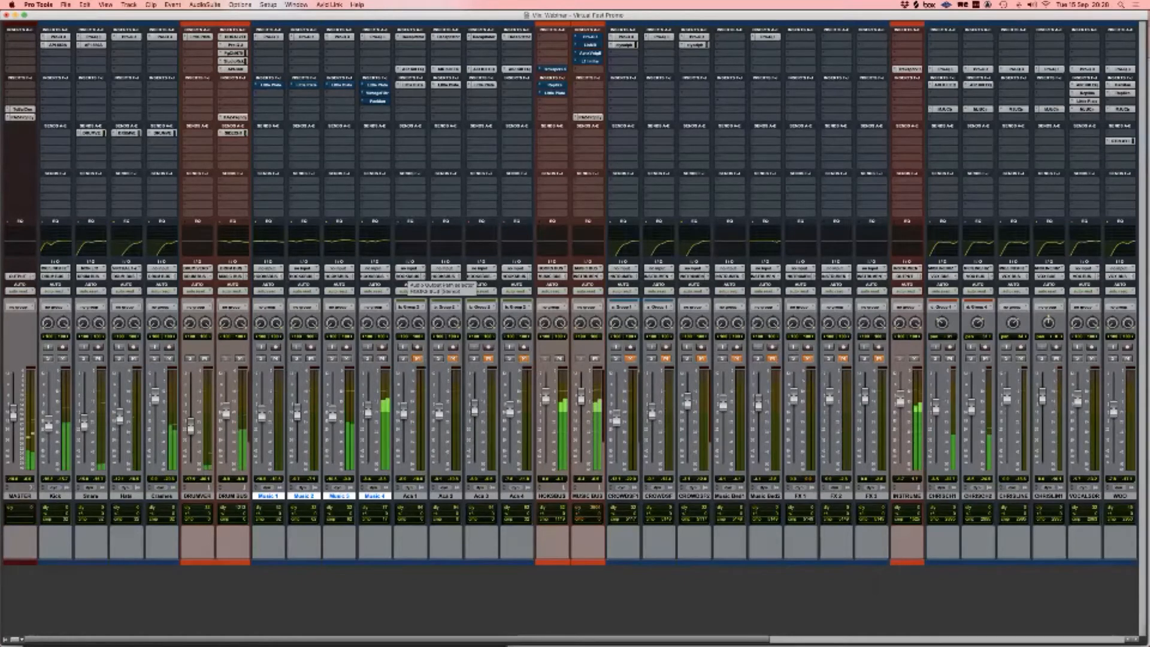
pyautogui.press('space')
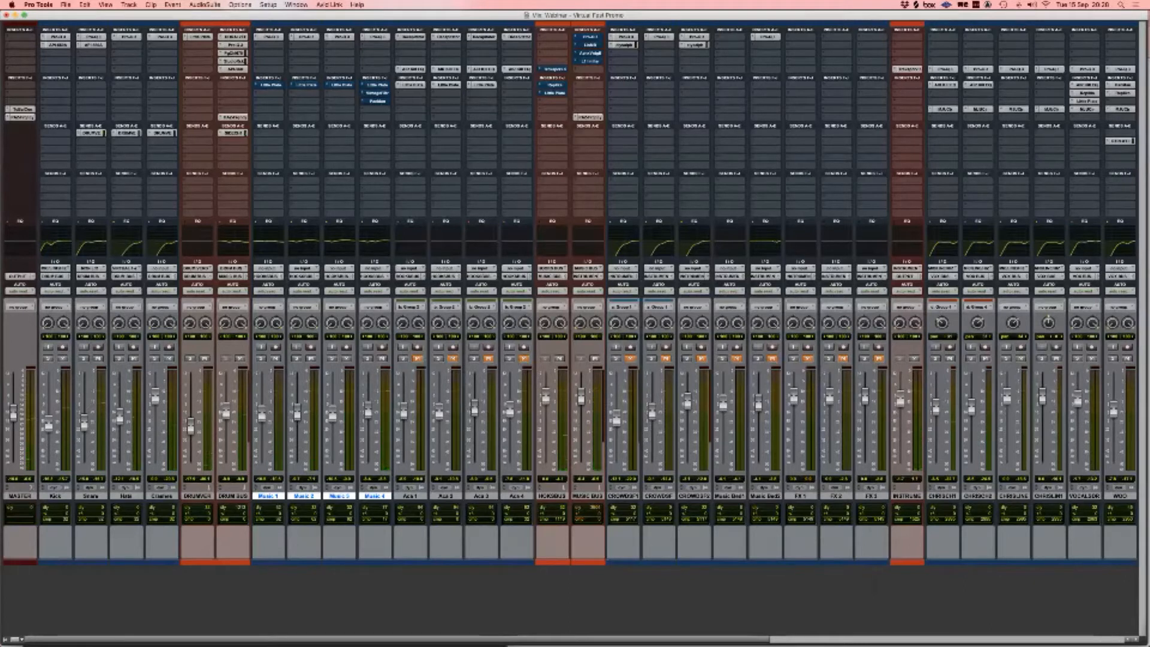
pyautogui.press('super+equal')
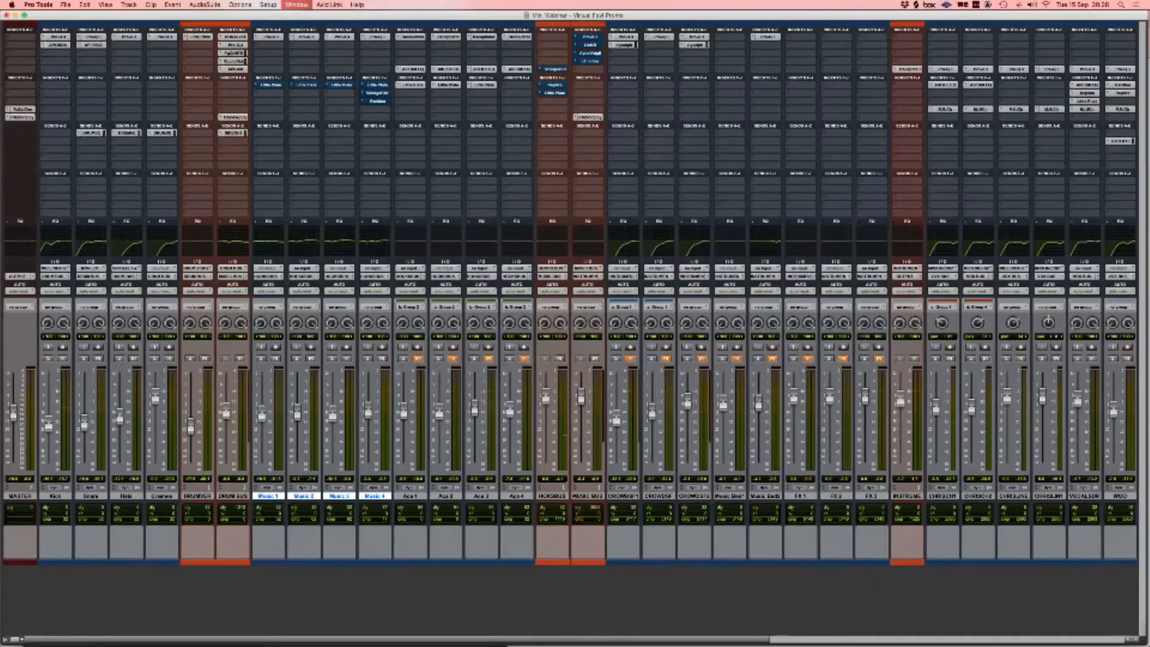
# Step: Zoom in and scroll the timeline, then open Music 1's Little Plate reverb
pyautogui.press('t')
pyautogui.hscroll(3, 608, 371)
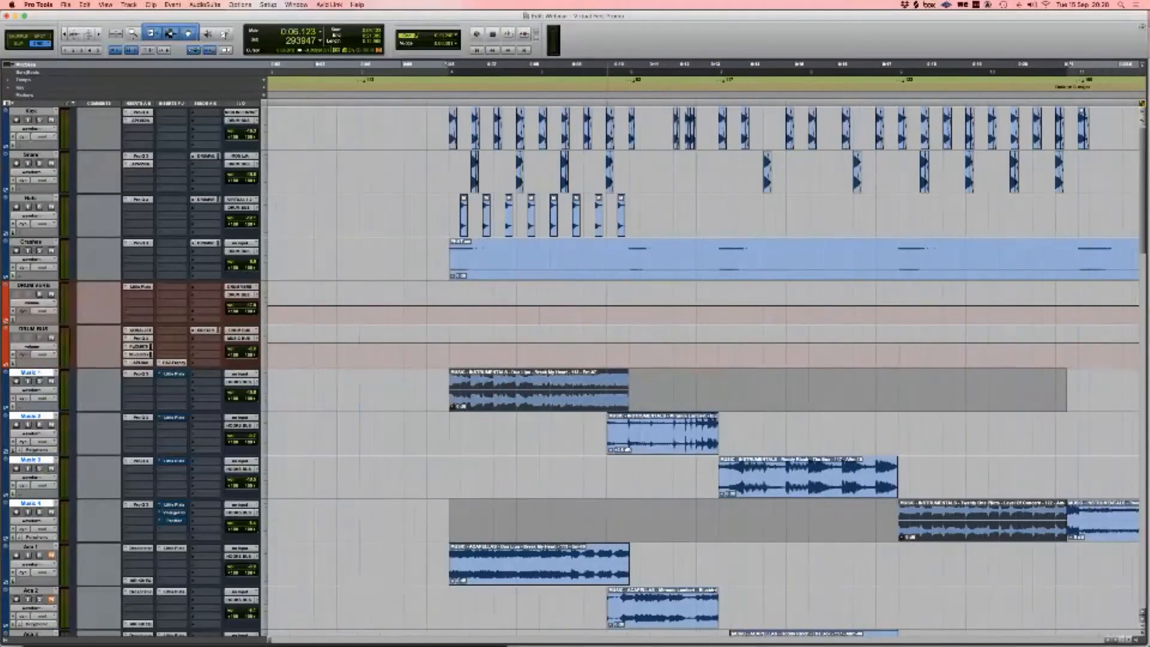
pyautogui.hscroll(2, 705, 371)
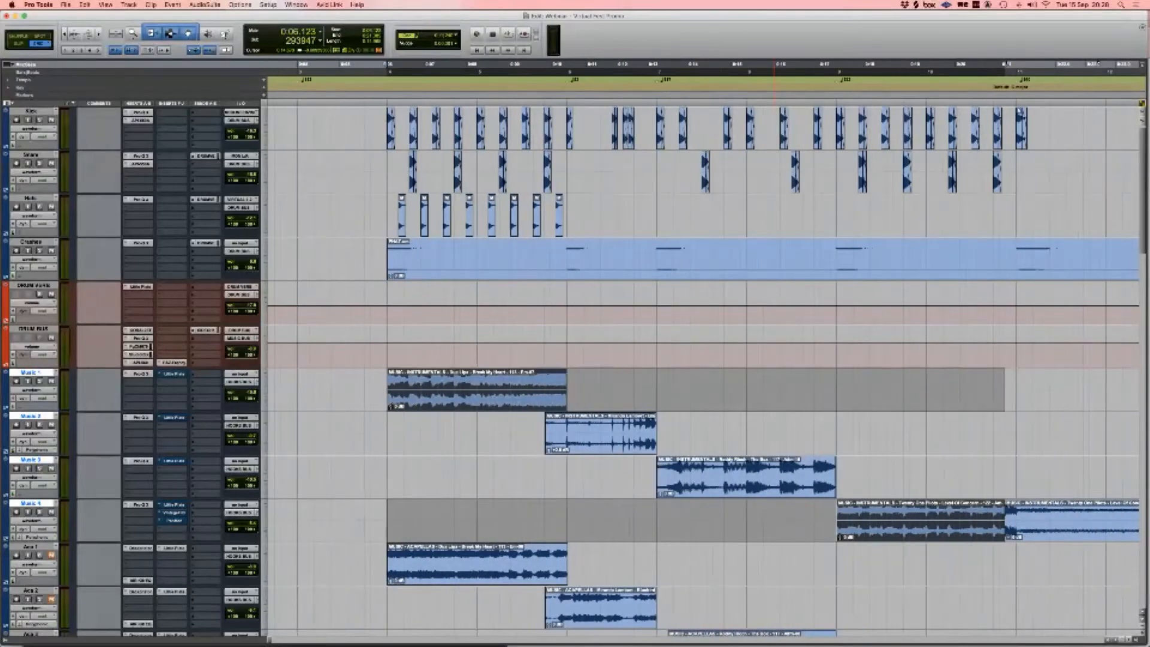
pyautogui.hscroll(1, 706, 349)
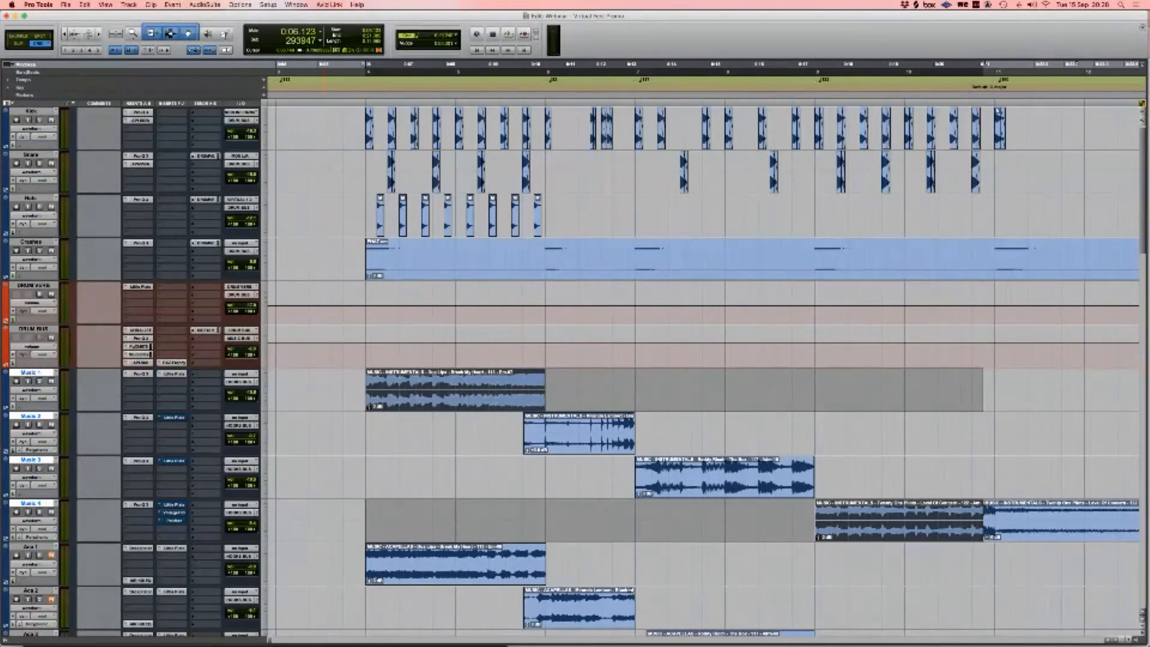
pyautogui.click(174, 373)
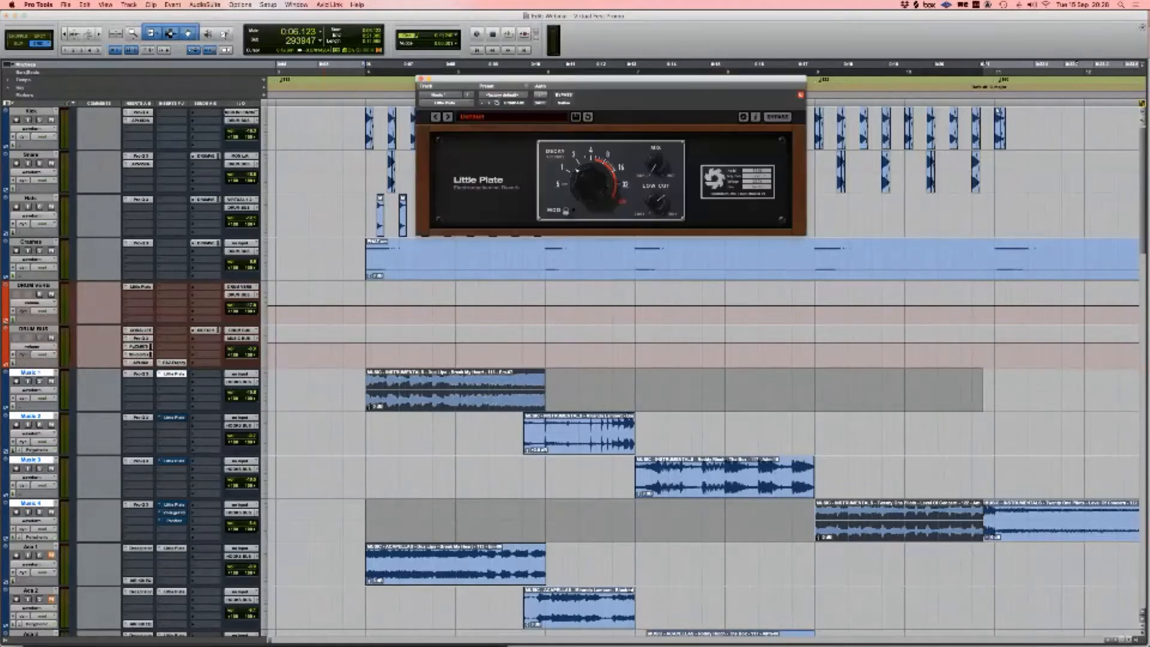
# Step: Show Music 1's automation lane, select near its clip end, and mute Music 2, 3 and 4
pyautogui.click(524, 385)
pyautogui.press('-')
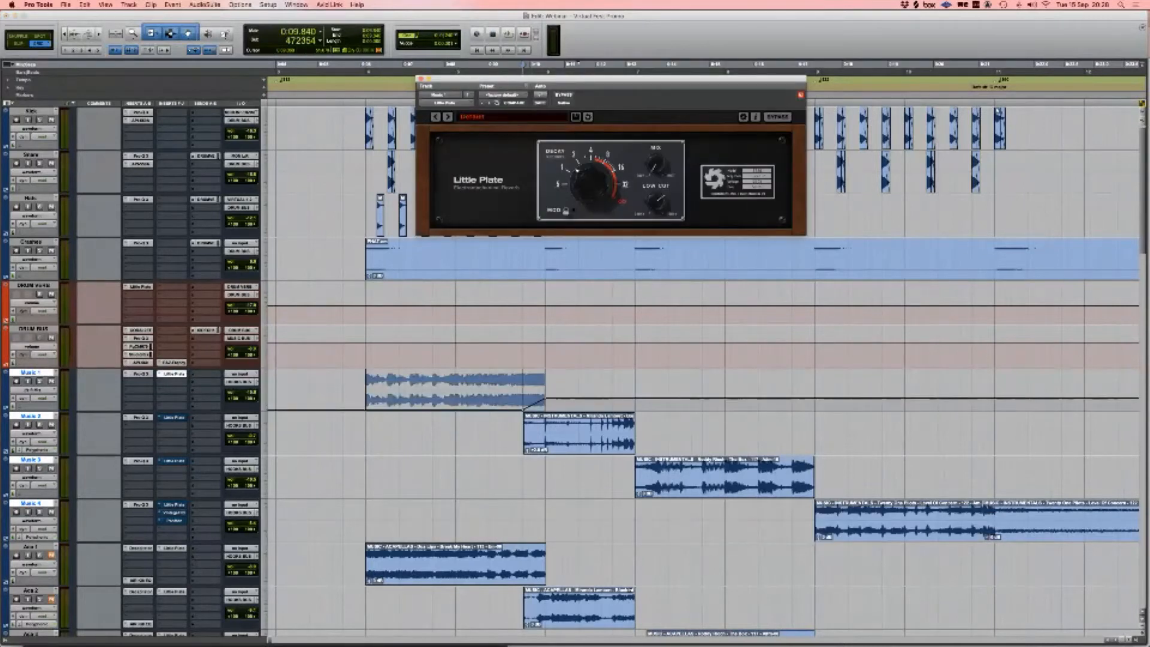
pyautogui.moveTo(517, 389); pyautogui.dragTo(495, 389)
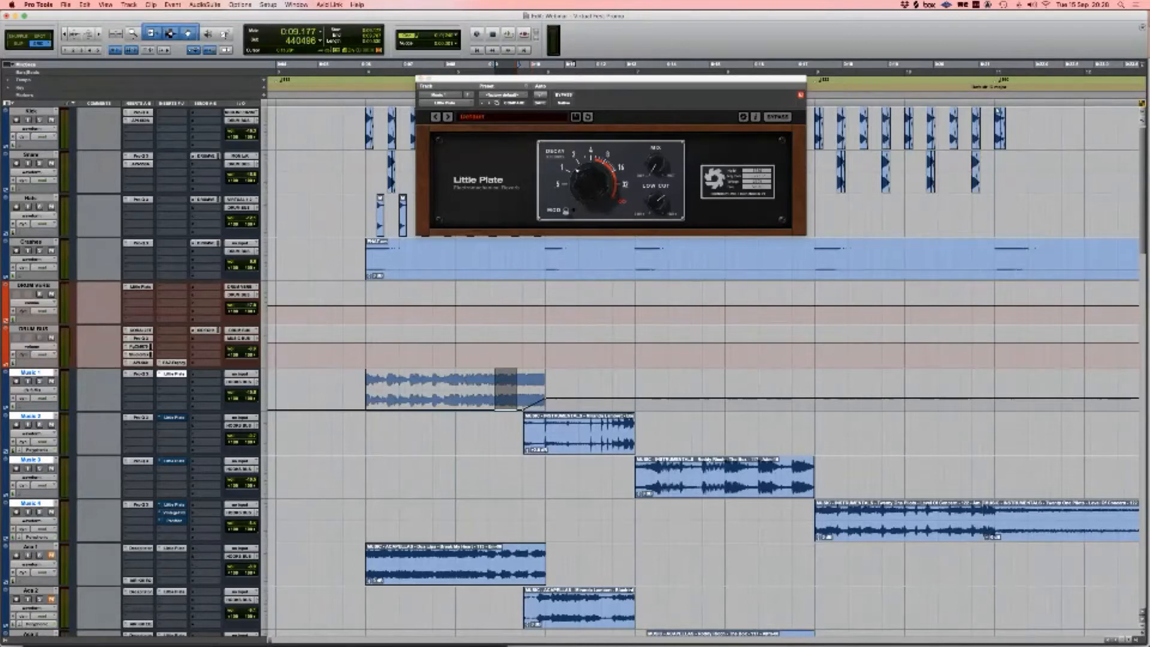
pyautogui.click(51, 425)
pyautogui.click(52, 469)
pyautogui.click(52, 513)
# Step: Play back Music 1's ending starting from bar 5
pyautogui.click(455, 388)
pyautogui.press('space')
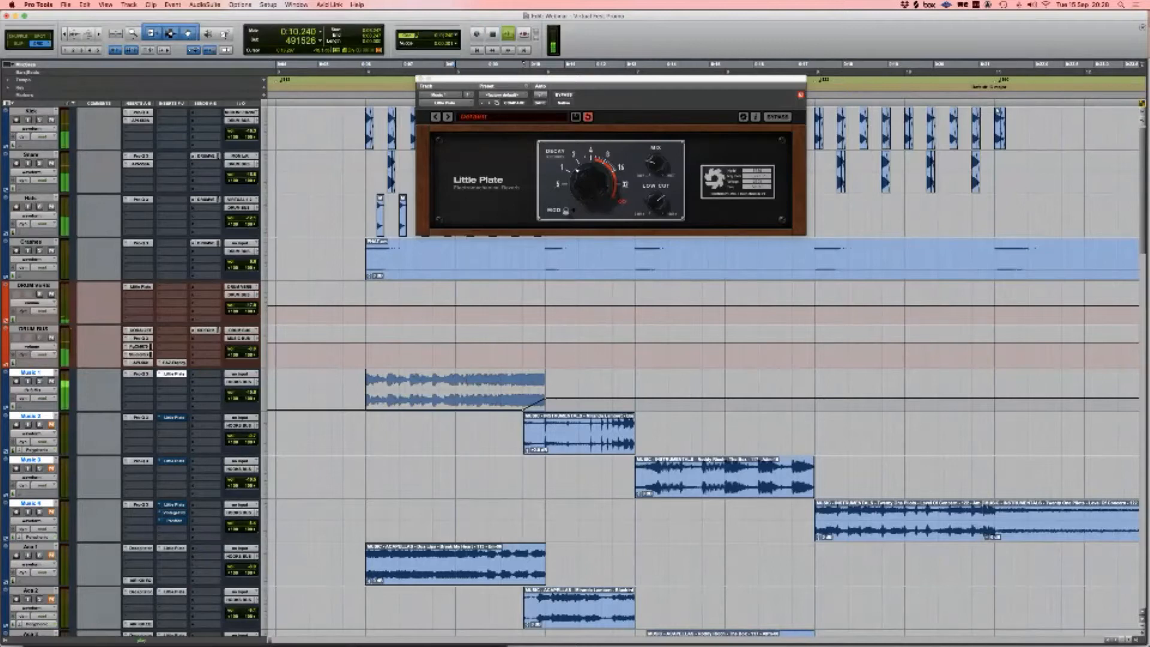
pyautogui.press('space')
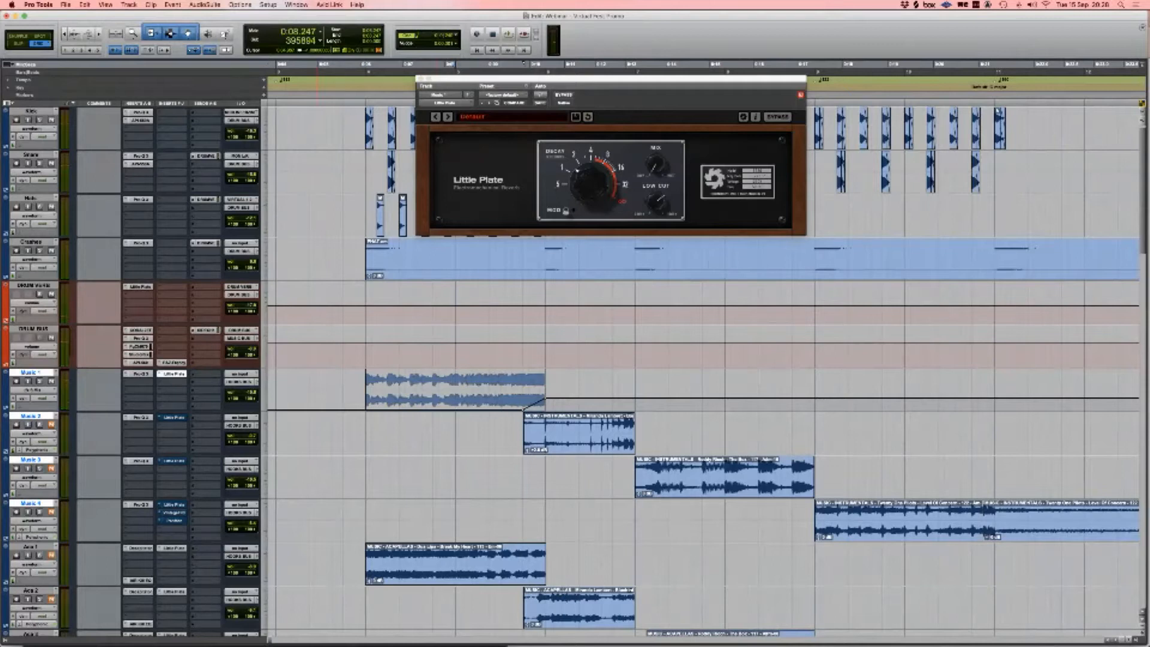
# Step: Enable the reverbs on Music 2 and 3, then select across the Music 1 and 2 clips
pyautogui.keyDown('super'); pyautogui.click(174, 417); pyautogui.keyUp('super')
pyautogui.keyDown('super'); pyautogui.click(173, 461); pyautogui.keyUp('super')
pyautogui.click(579, 440)
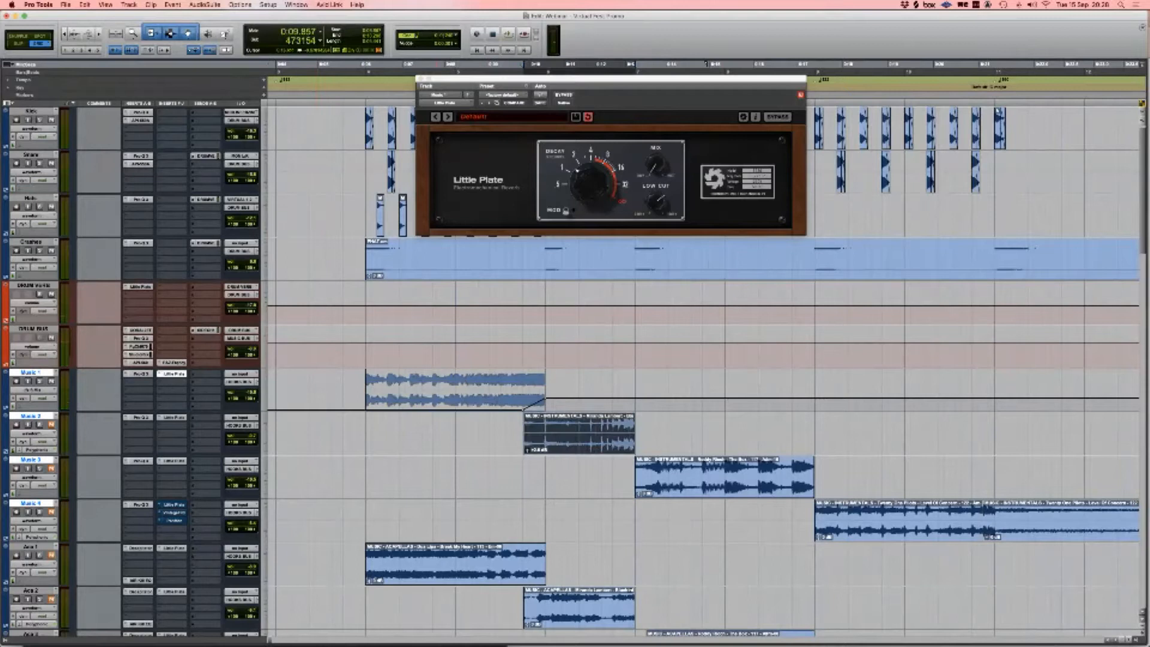
pyautogui.click(731, 522)
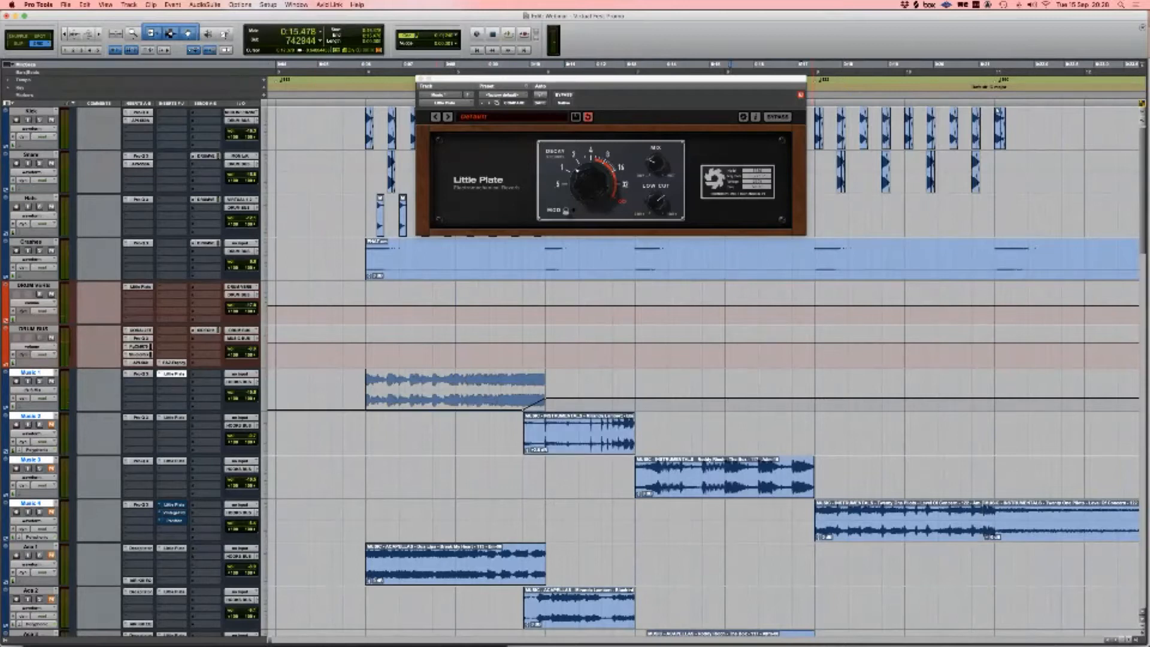
pyautogui.moveTo(815, 444); pyautogui.dragTo(355, 395)
pyautogui.click(754, 522)
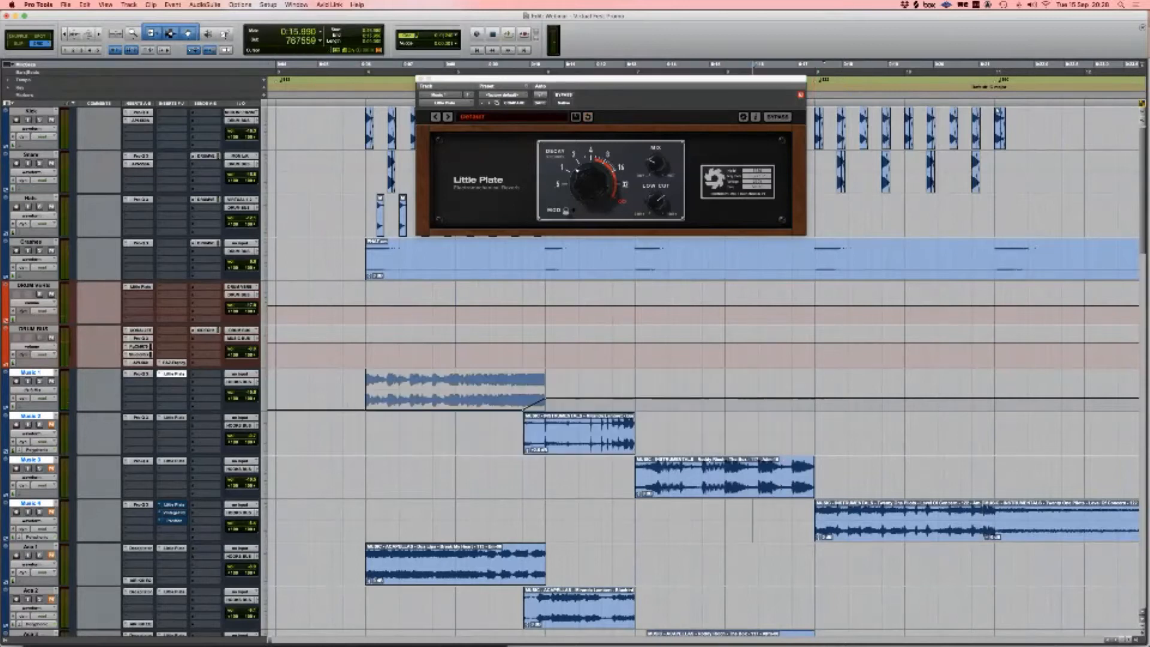
# Step: Scroll through the session and set the play position to 0:24.336
pyautogui.press('Tab')
pyautogui.hscroll(6, 753, 521)
pyautogui.scroll(-5, 755, 499)
pyautogui.hscroll(4, 755, 499)
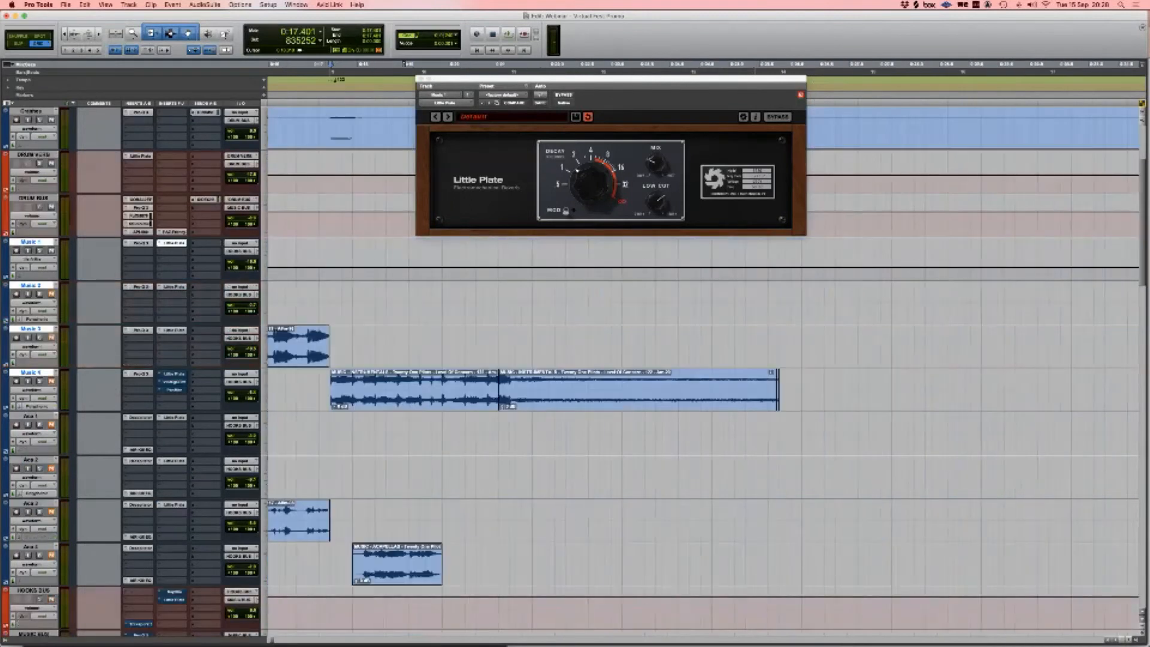
pyautogui.scroll(4, 755, 499)
pyautogui.hscroll(-1, 755, 498)
pyautogui.scroll(2, 827, 499)
pyautogui.scroll(-3, 699, 393)
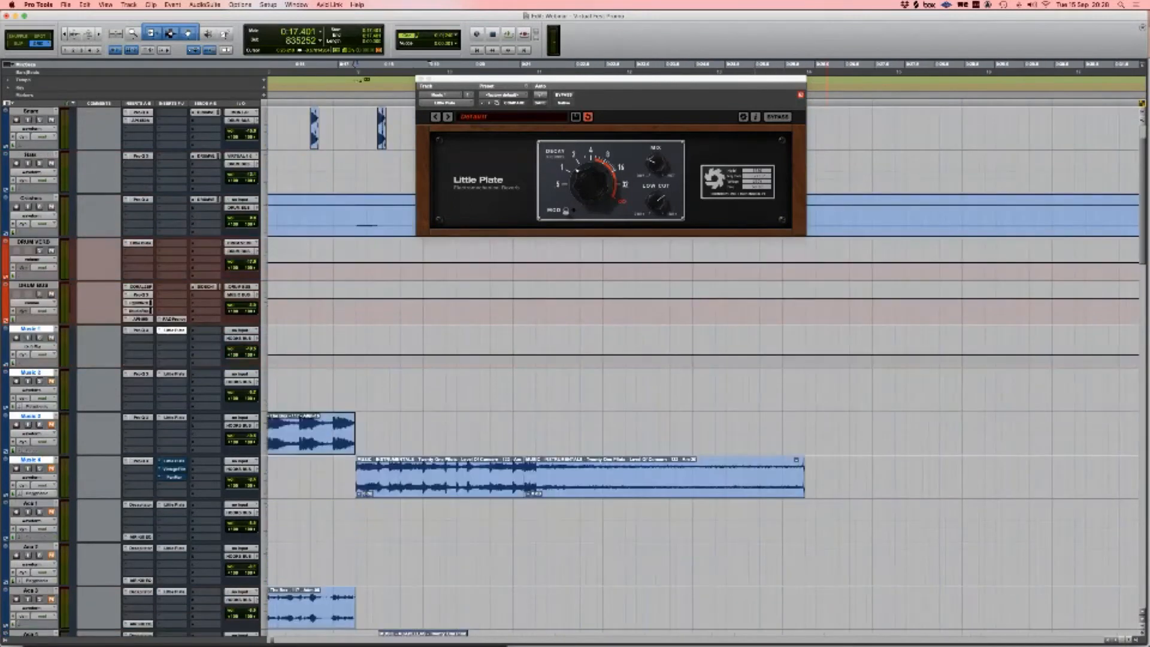
pyautogui.hscroll(3, 699, 393)
pyautogui.click(698, 391)
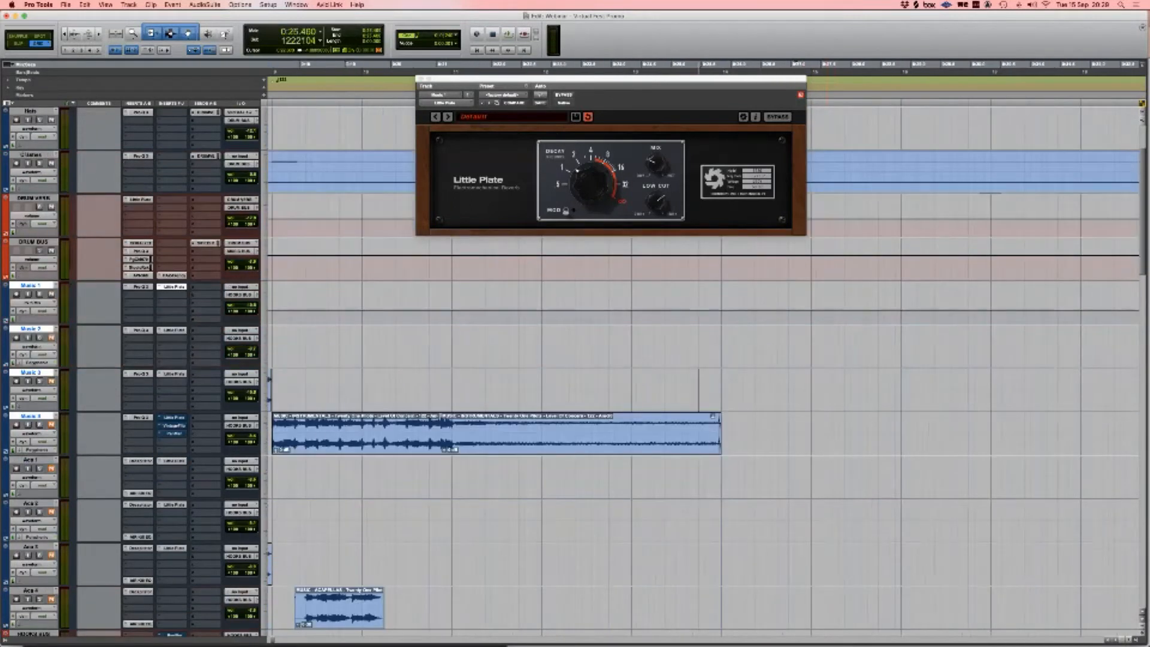
pyautogui.click(452, 391)
pyautogui.click(626, 391)
pyautogui.click(631, 390)
# Step: Re-enable Music 4's Little Plate, VintageFilter and PanMan inserts and play the clip's end twice
pyautogui.keyDown('super'); pyautogui.click(175, 417); pyautogui.keyUp('super')
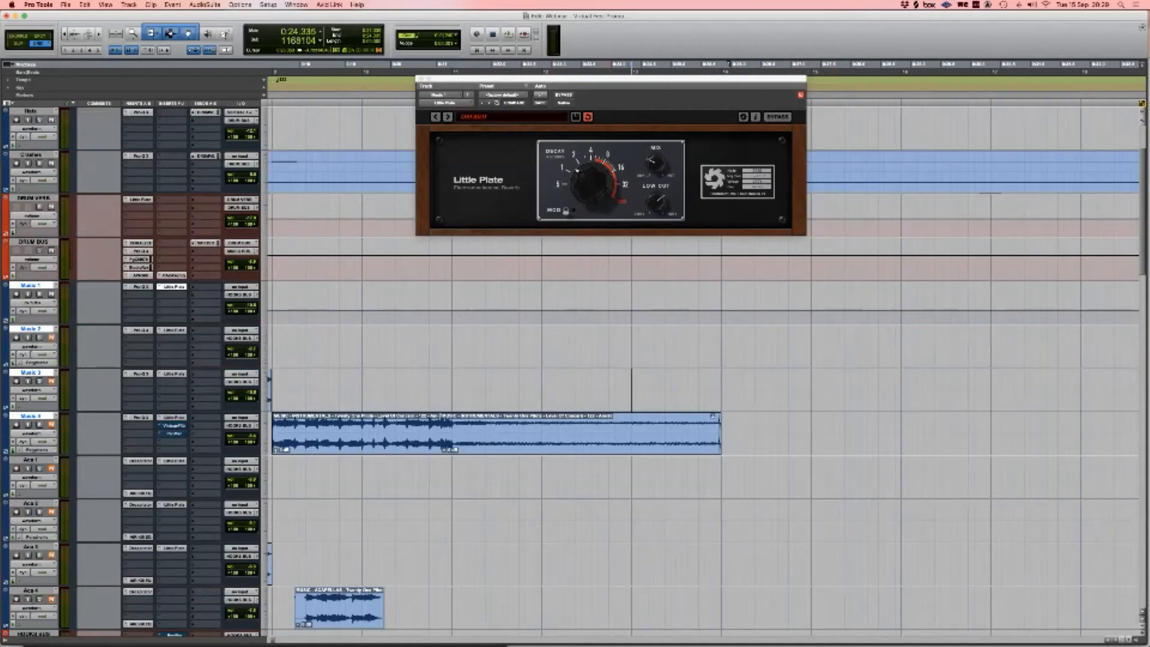
pyautogui.keyDown('super'); pyautogui.click(174, 426); pyautogui.keyUp('super')
pyautogui.keyDown('super'); pyautogui.click(175, 433); pyautogui.keyUp('super')
pyautogui.scroll(-3, 702, 359)
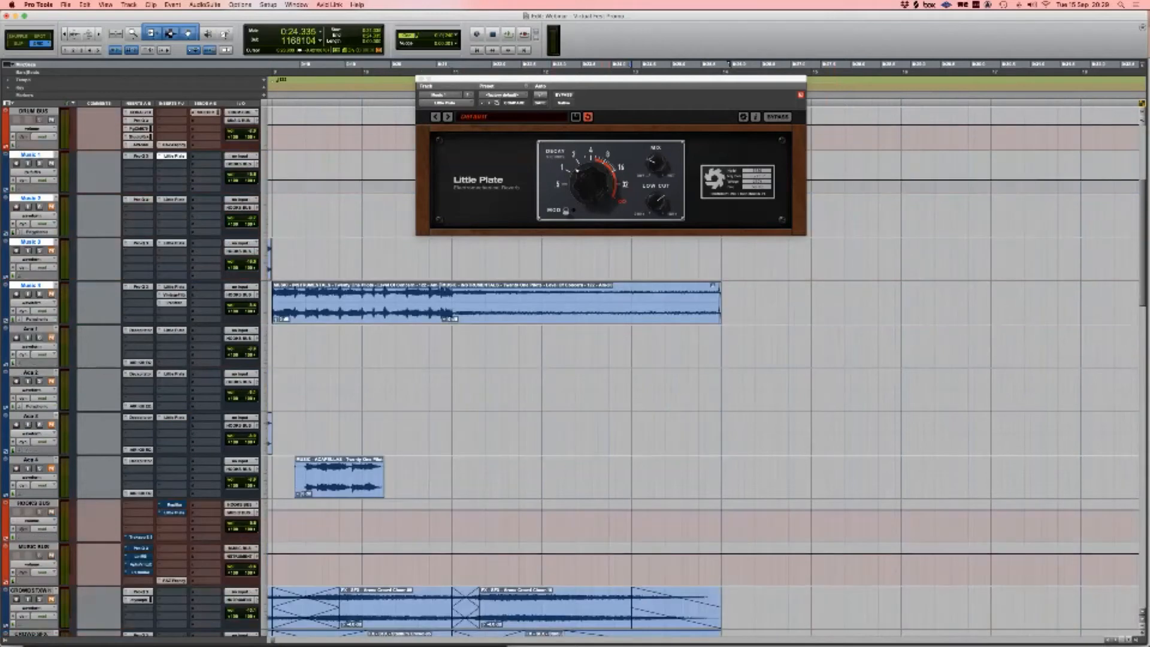
pyautogui.scroll(3, 702, 359)
pyautogui.press('space')
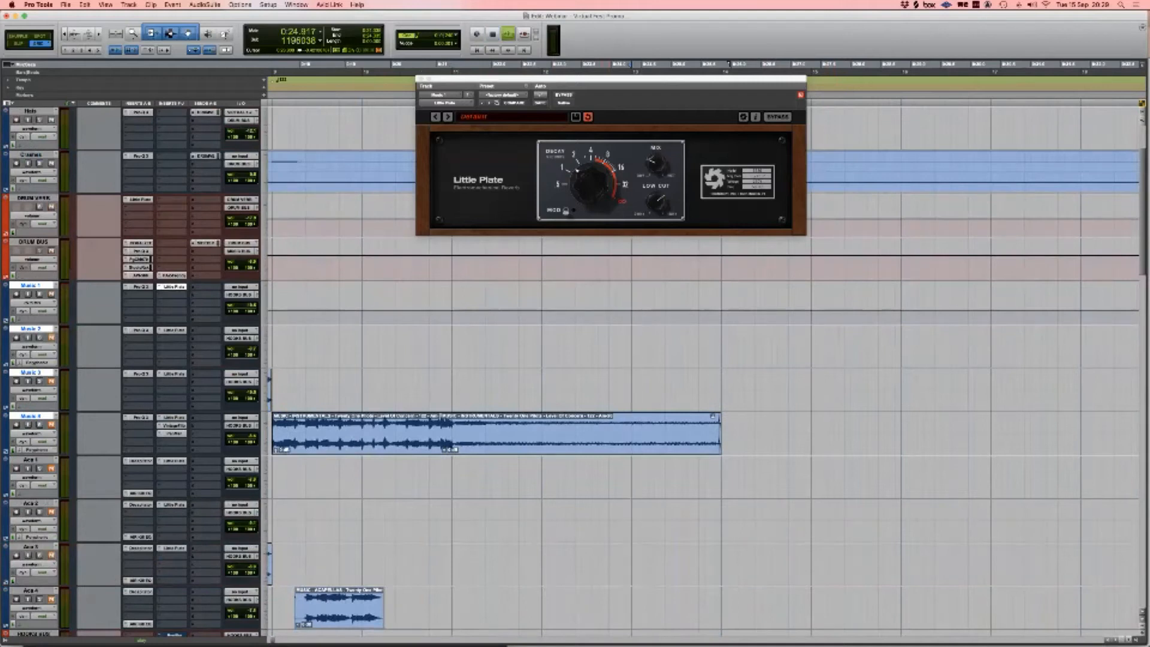
pyautogui.press('space')
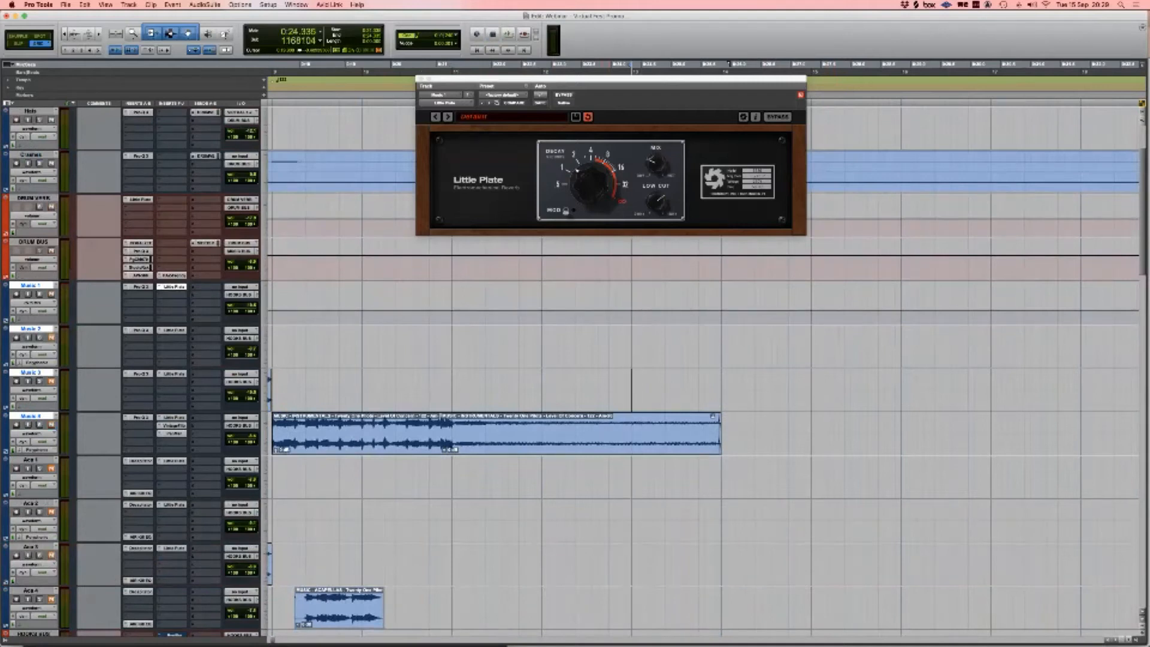
pyautogui.press('space')
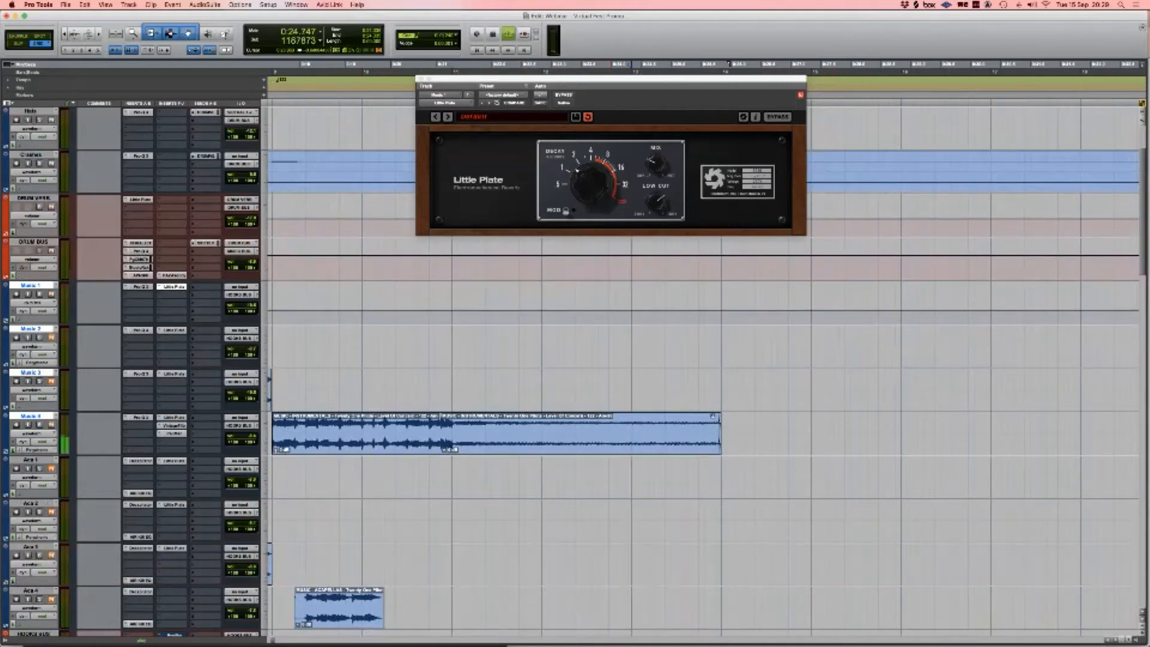
pyautogui.press('space')
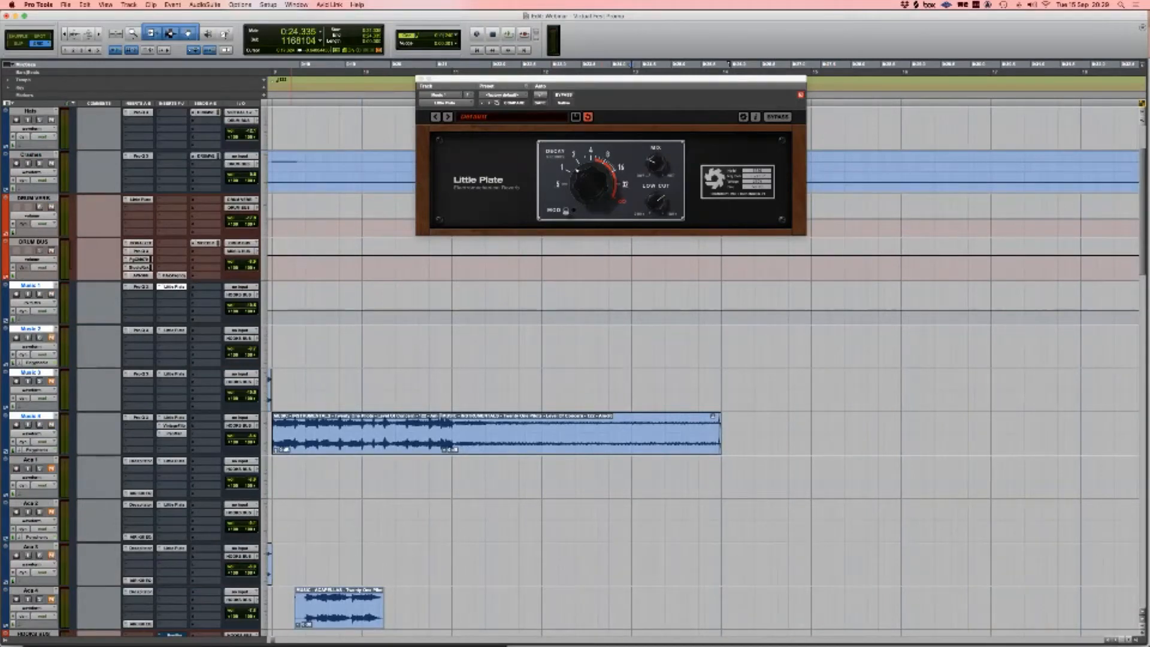
# Step: Show Music 4's reverb dry/wet automation, bypass VintageFilter and PanMan, and play with reverb only
pyautogui.click(174, 417)
pyautogui.keyDown('ctrl'); pyautogui.keyDown('super'); pyautogui.click(656, 163); pyautogui.keyUp('super'); pyautogui.keyUp('ctrl')
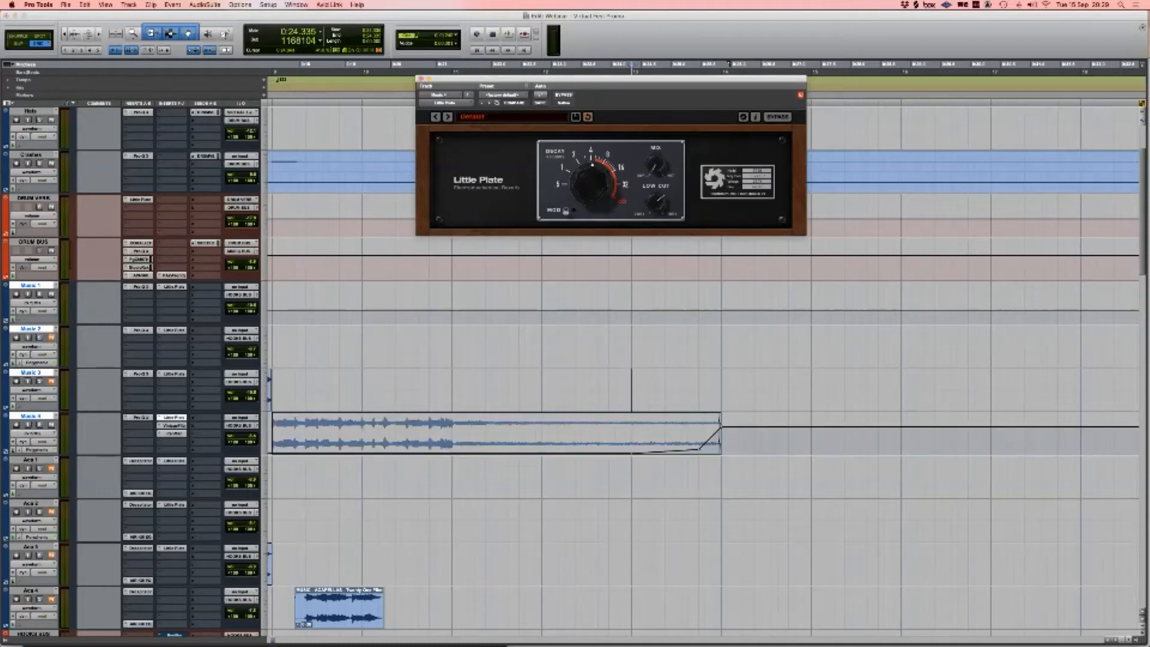
pyautogui.keyDown('super'); pyautogui.click(174, 425); pyautogui.keyUp('super')
pyautogui.keyDown('super'); pyautogui.click(174, 433); pyautogui.keyUp('super')
pyautogui.press('space')
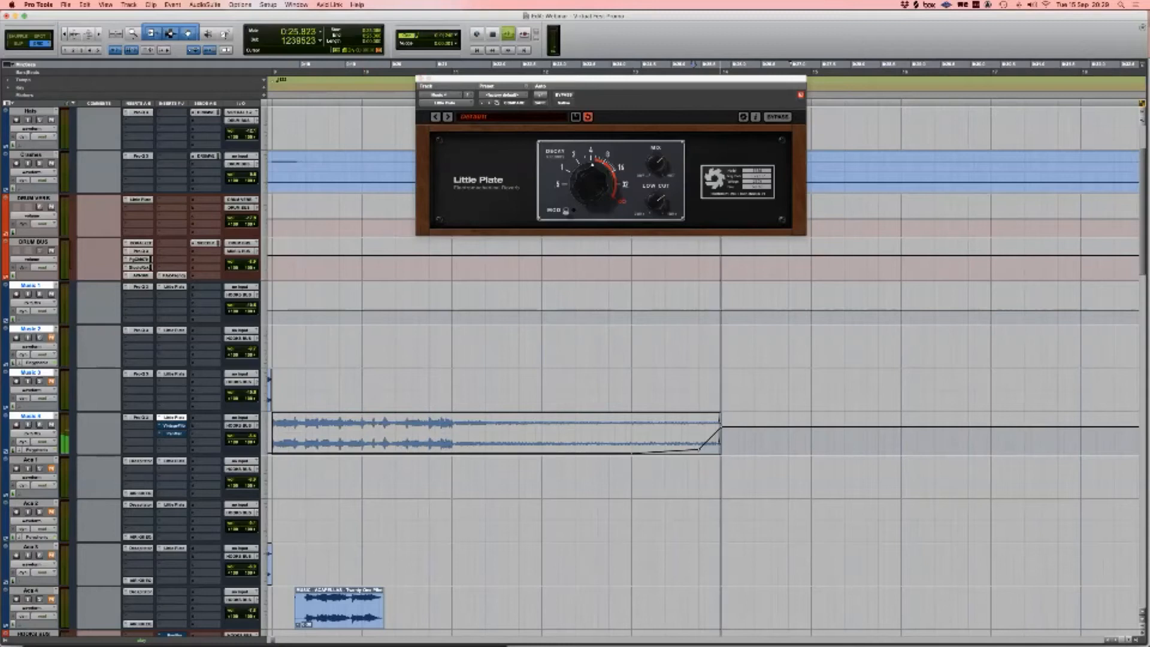
# Step: Re-enable Music 4's VintageFilter and open its settings window, moved aside
pyautogui.keyDown('super'); pyautogui.click(174, 426); pyautogui.keyUp('super')
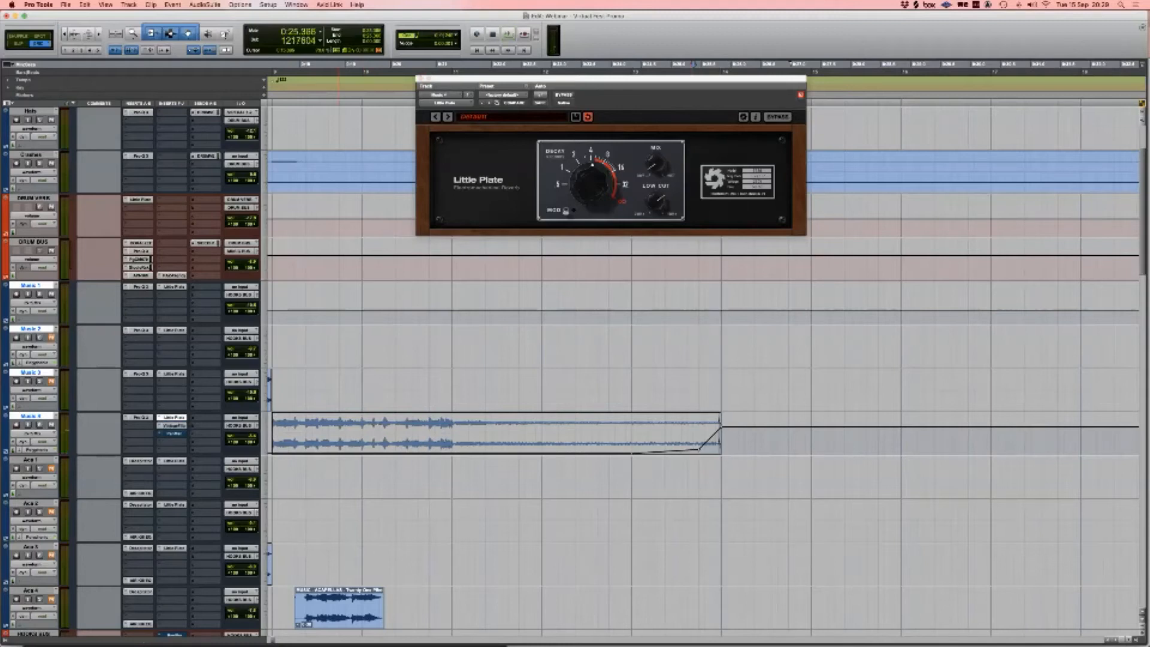
pyautogui.hscroll(5, 704, 347)
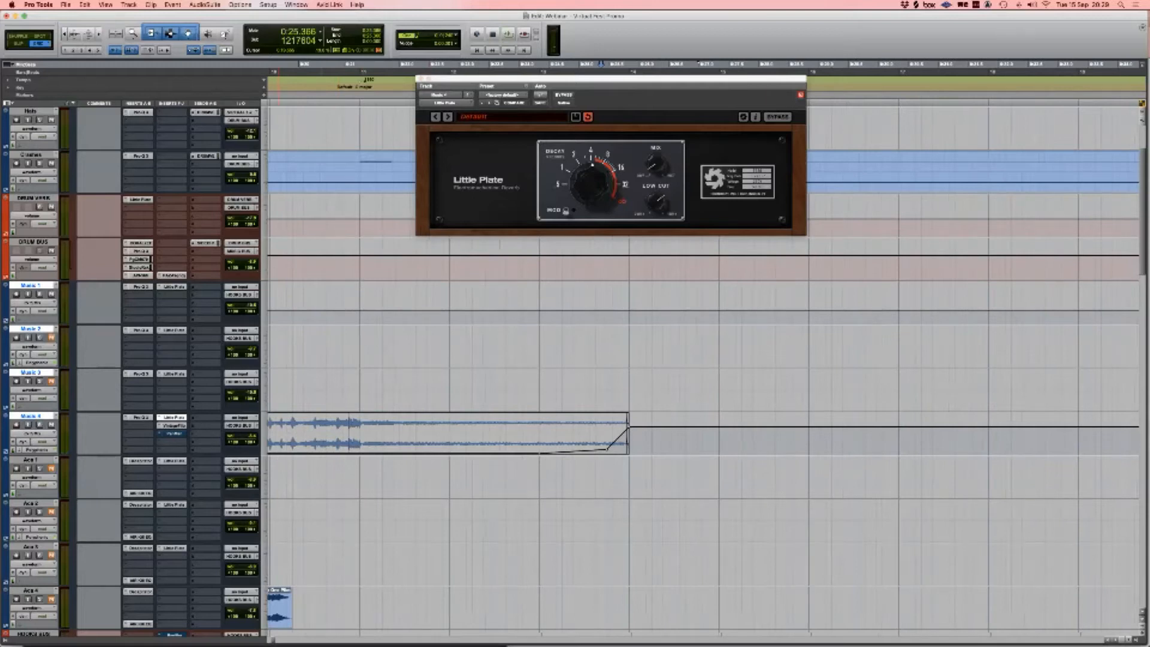
pyautogui.click(173, 425)
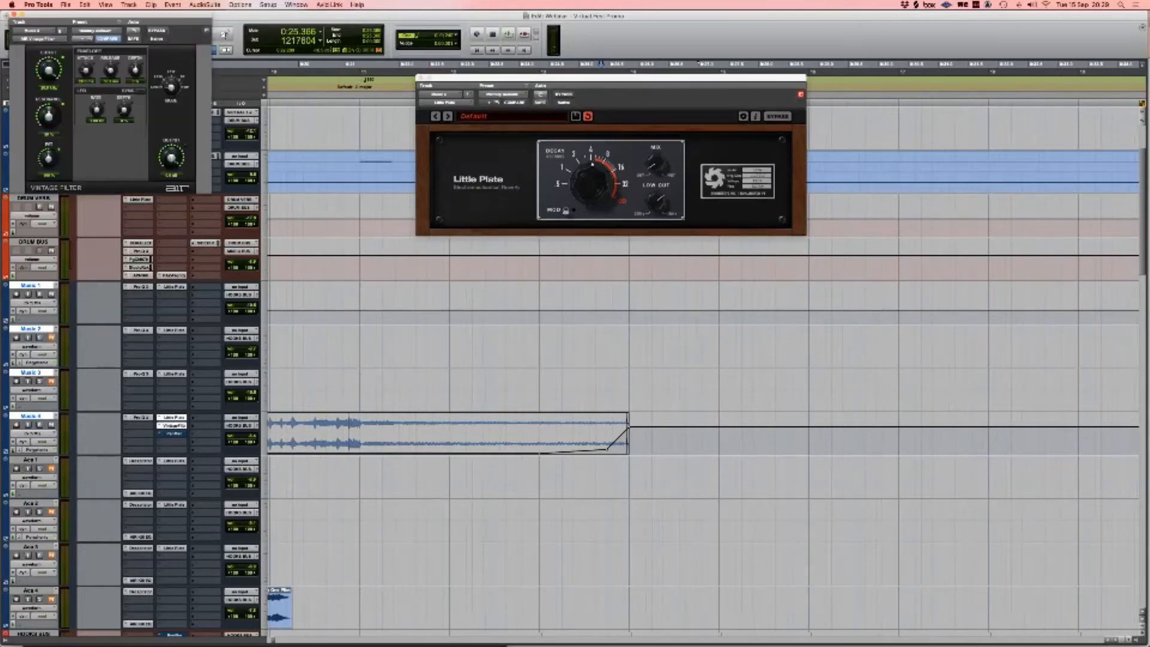
pyautogui.moveTo(108, 14); pyautogui.dragTo(384, 87)
# Step: Close Little Plate and add Music 4 lanes for Little Plate Mix and four Vintage Filter parameters
pyautogui.click(422, 78)
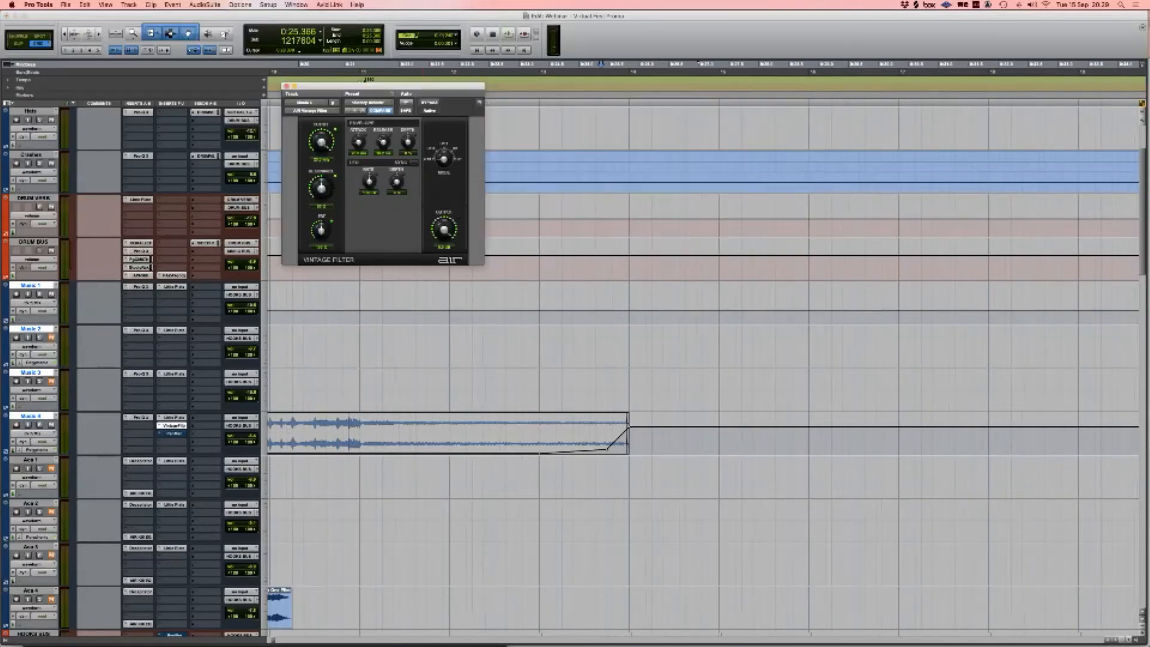
pyautogui.click(6, 451)
pyautogui.click(37, 463)
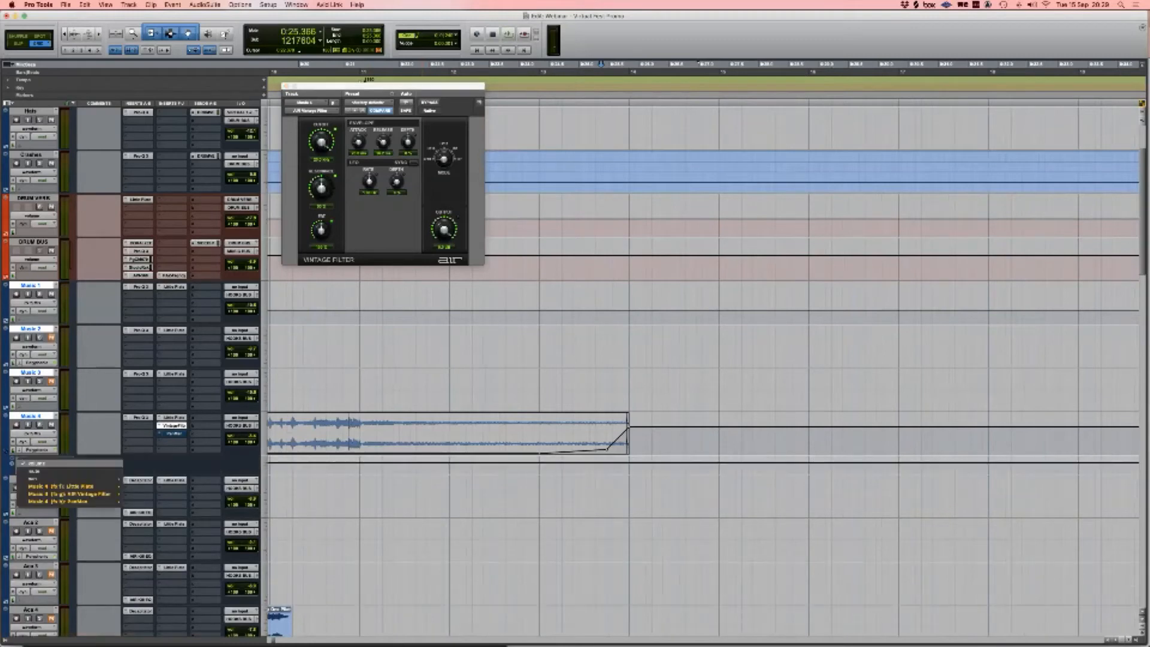
pyautogui.moveTo(72, 487)
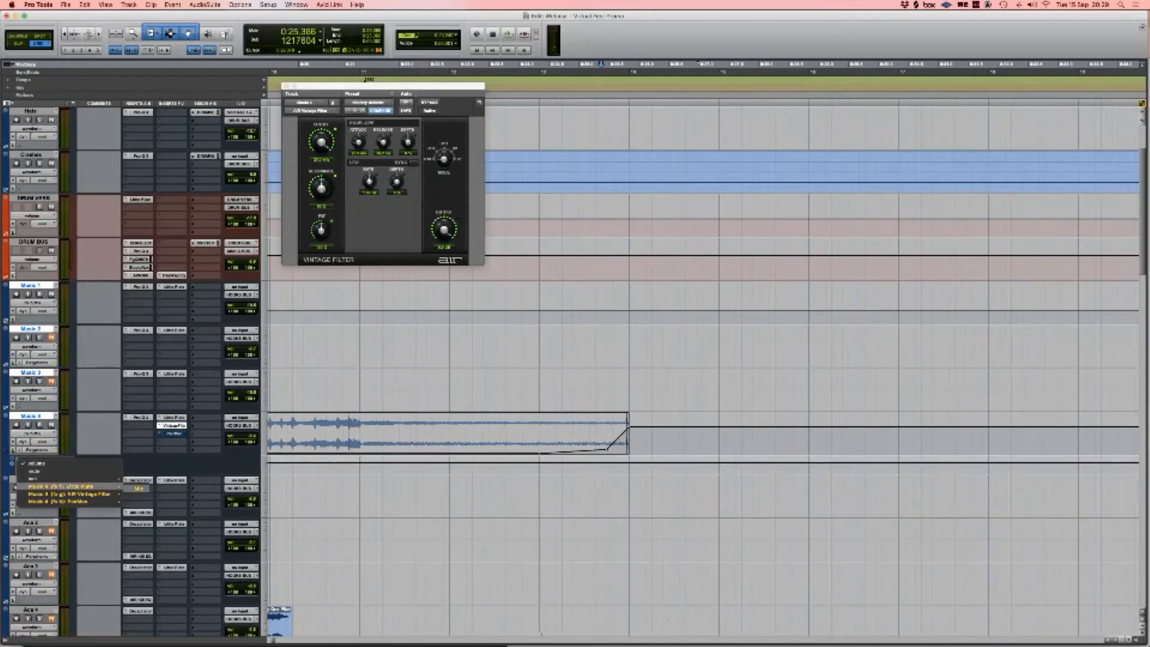
pyautogui.click(139, 489)
pyautogui.click(12, 464)
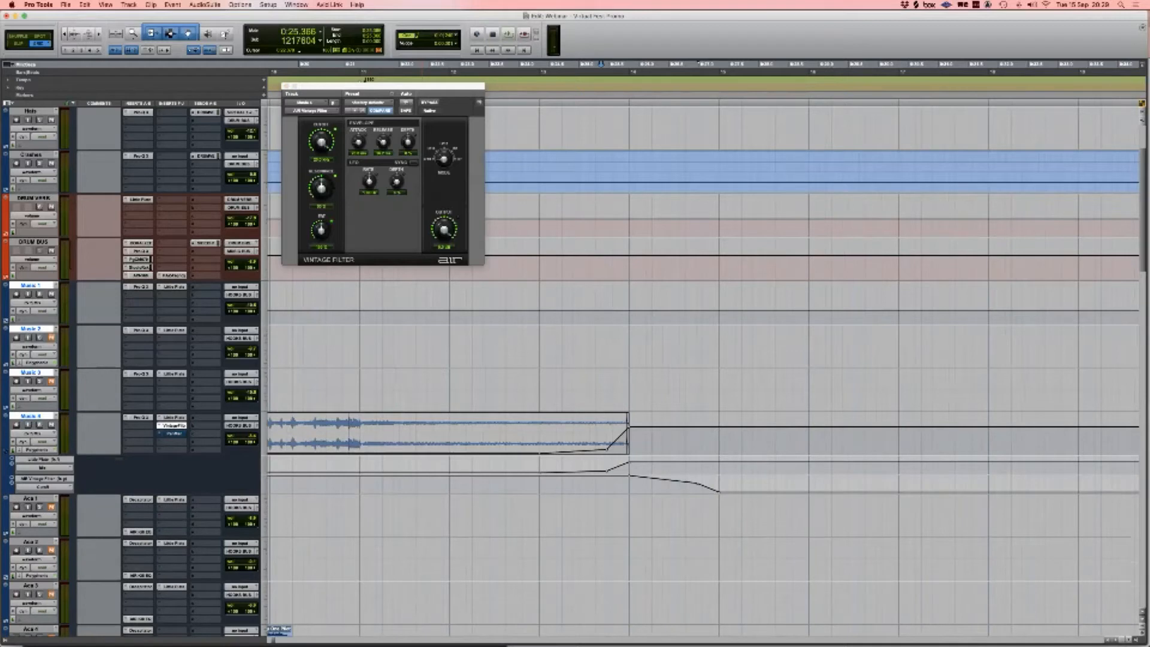
pyautogui.click(12, 483)
pyautogui.click(12, 502)
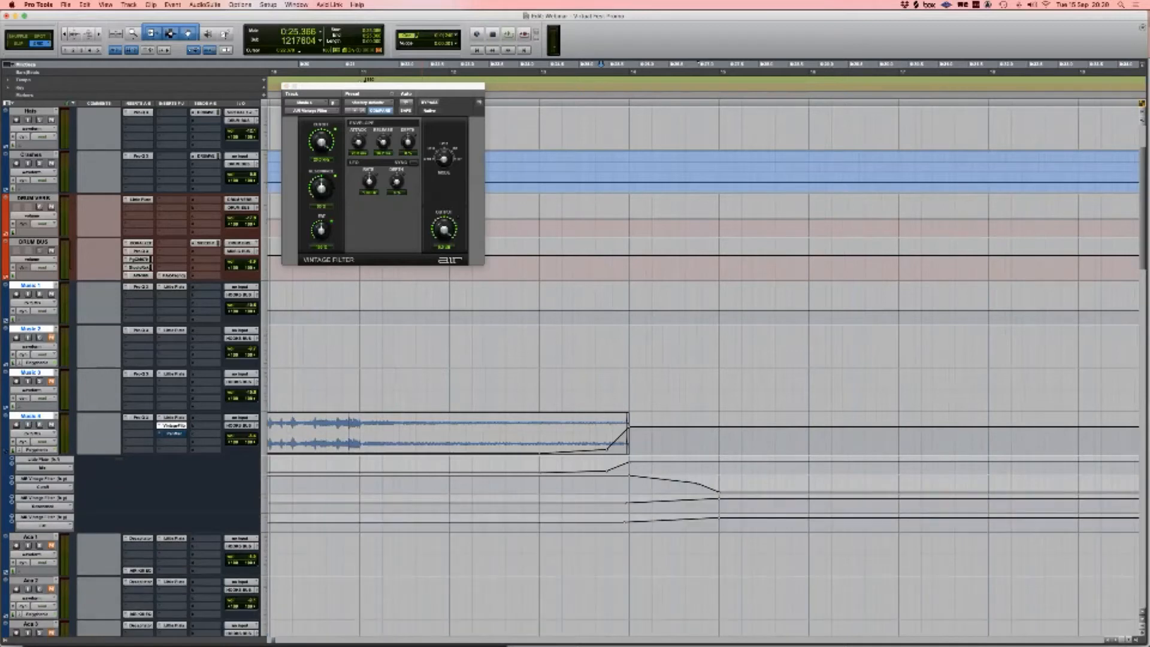
pyautogui.click(12, 521)
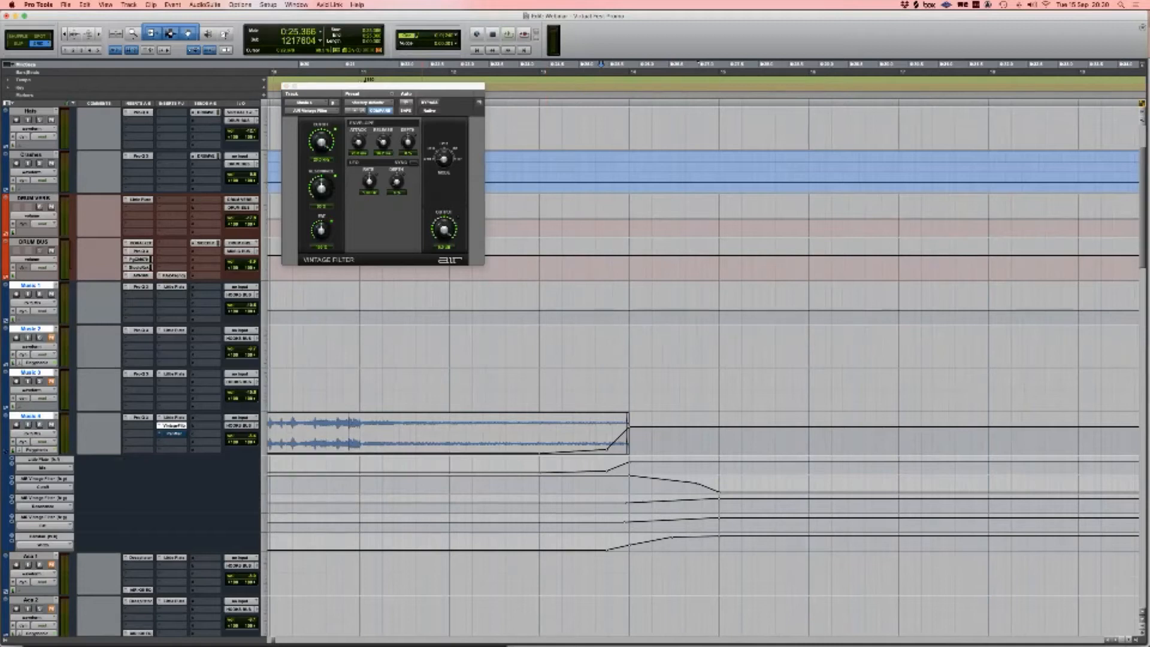
# Step: Set the play position to 0:22.086 and select the reverb mix ramp around the clip end
pyautogui.click(406, 63)
pyautogui.press('-')
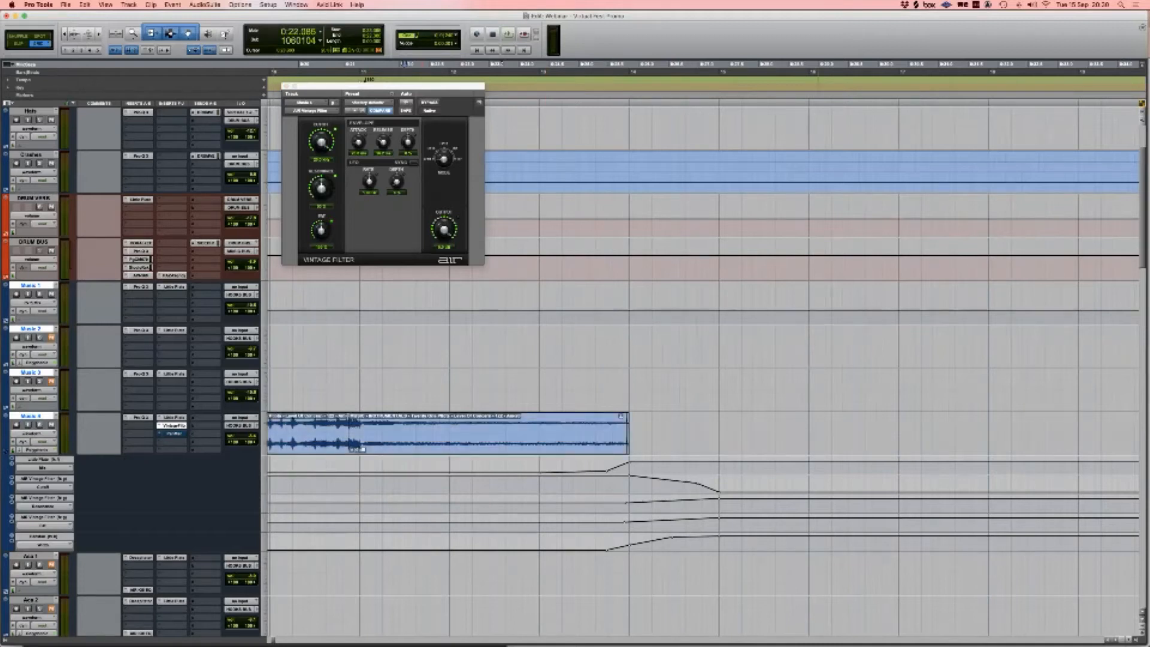
pyautogui.moveTo(540, 466); pyautogui.dragTo(809, 465)
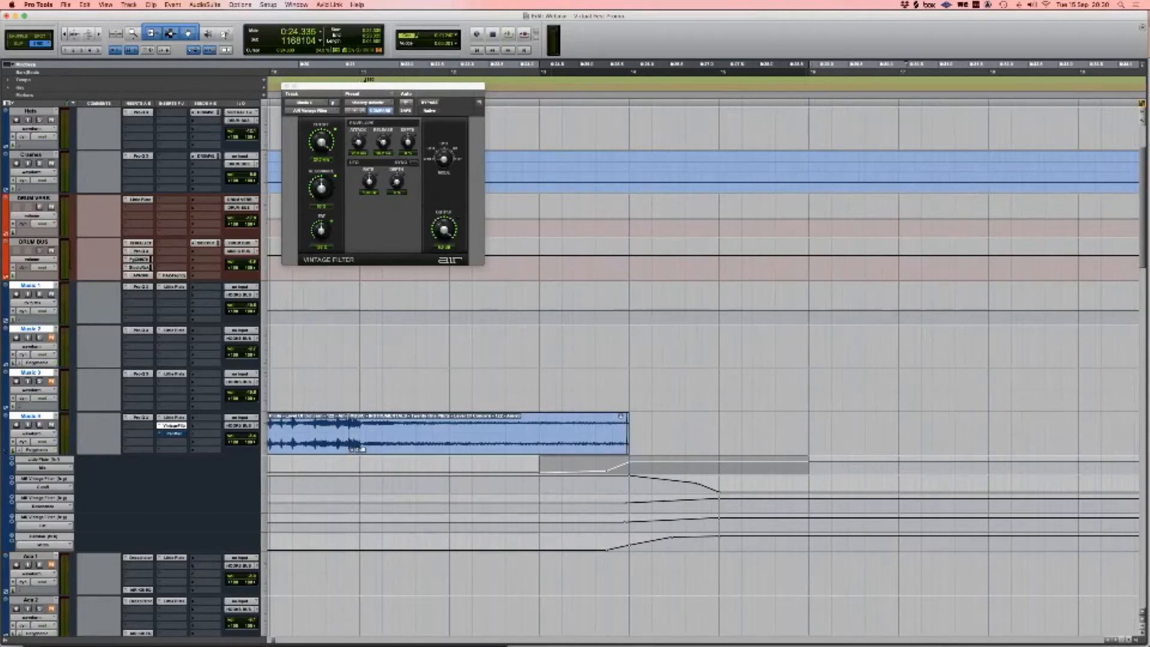
pyautogui.hscroll(1, 683, 443)
pyautogui.hscroll(-3, 683, 443)
pyautogui.scroll(1, 683, 443)
pyautogui.scroll(-4, 683, 444)
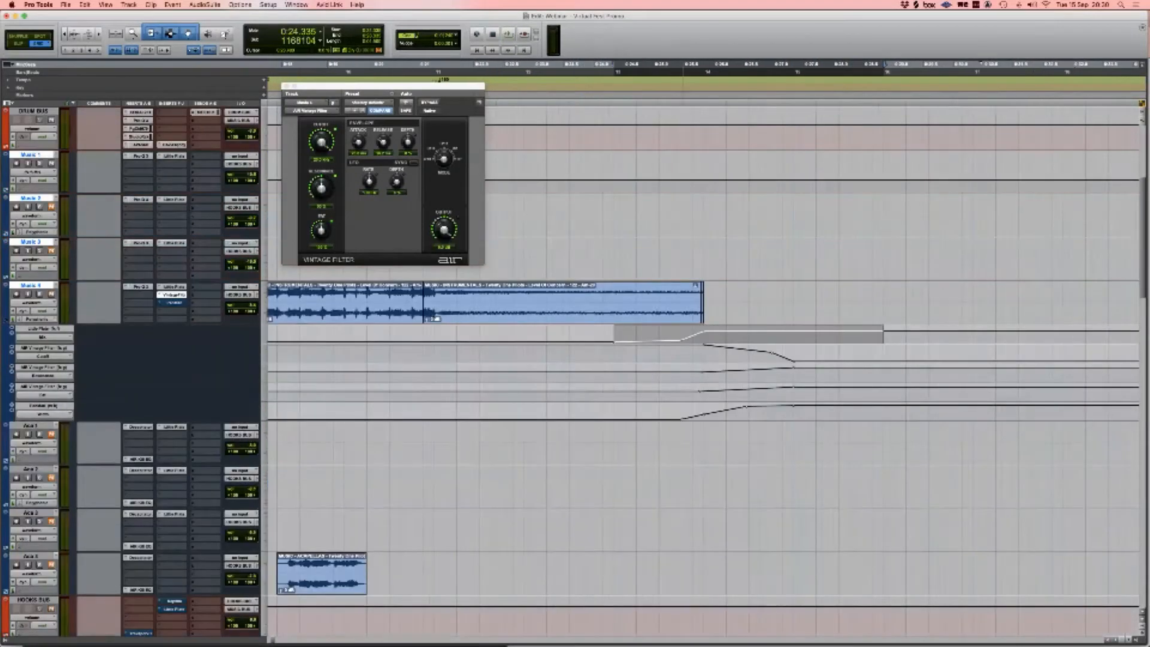
pyautogui.press(';')
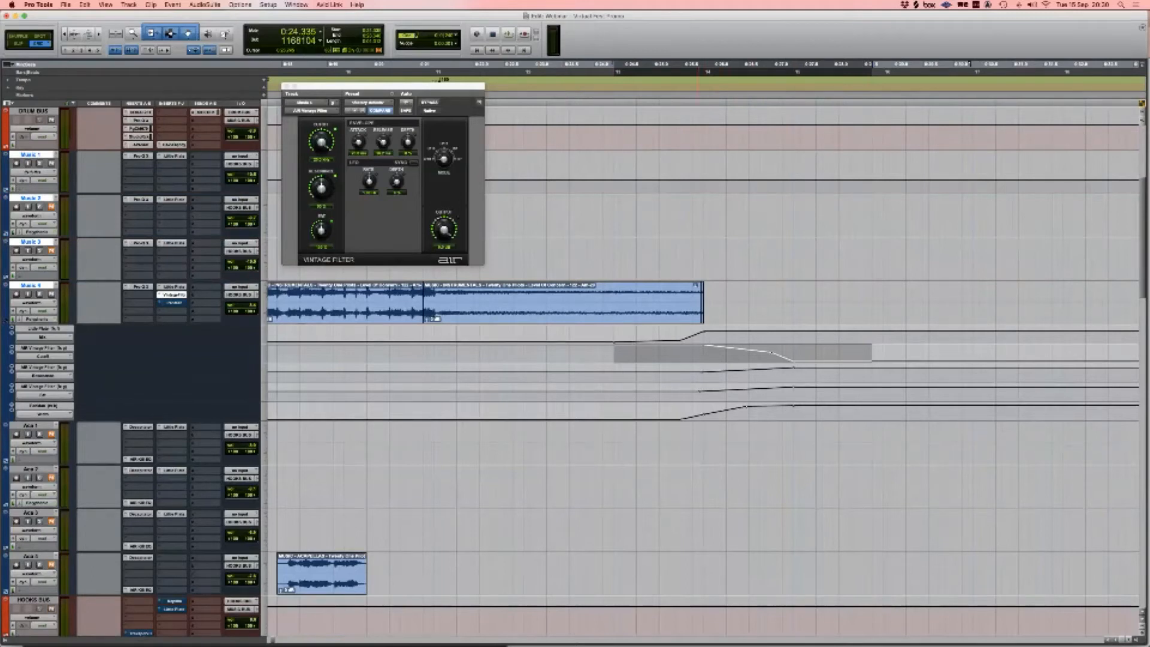
# Step: Select the filter ramps, play the automation from just before them, then close Vintage Filter
pyautogui.moveTo(704, 393); pyautogui.dragTo(794, 393)
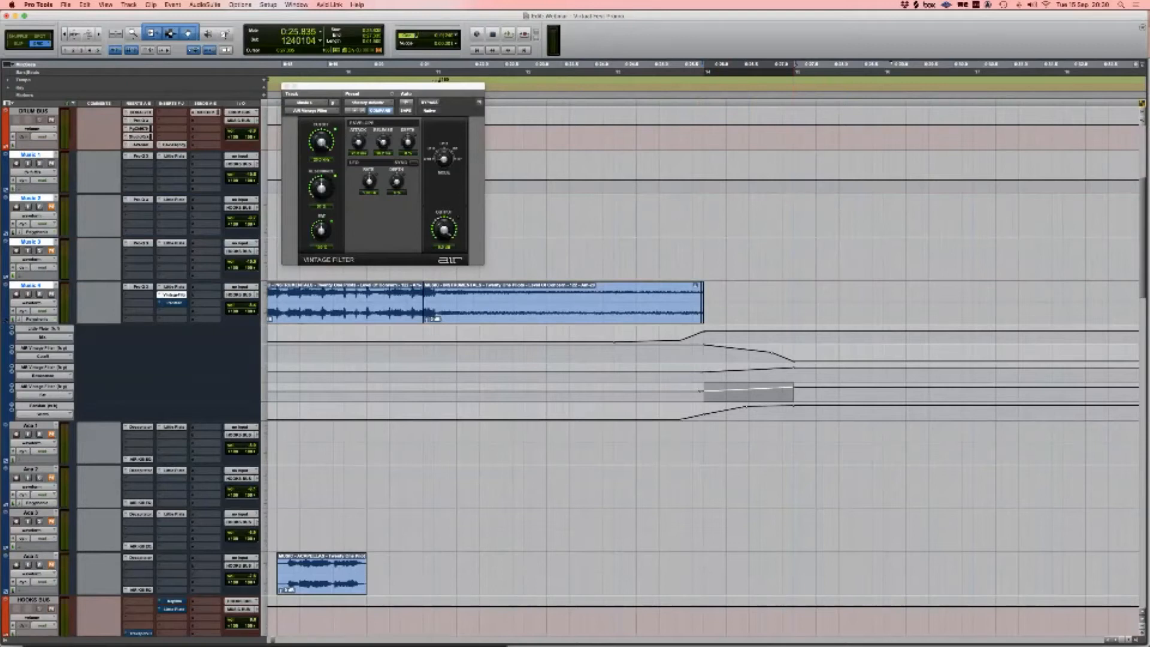
pyautogui.moveTo(710, 413); pyautogui.dragTo(686, 412)
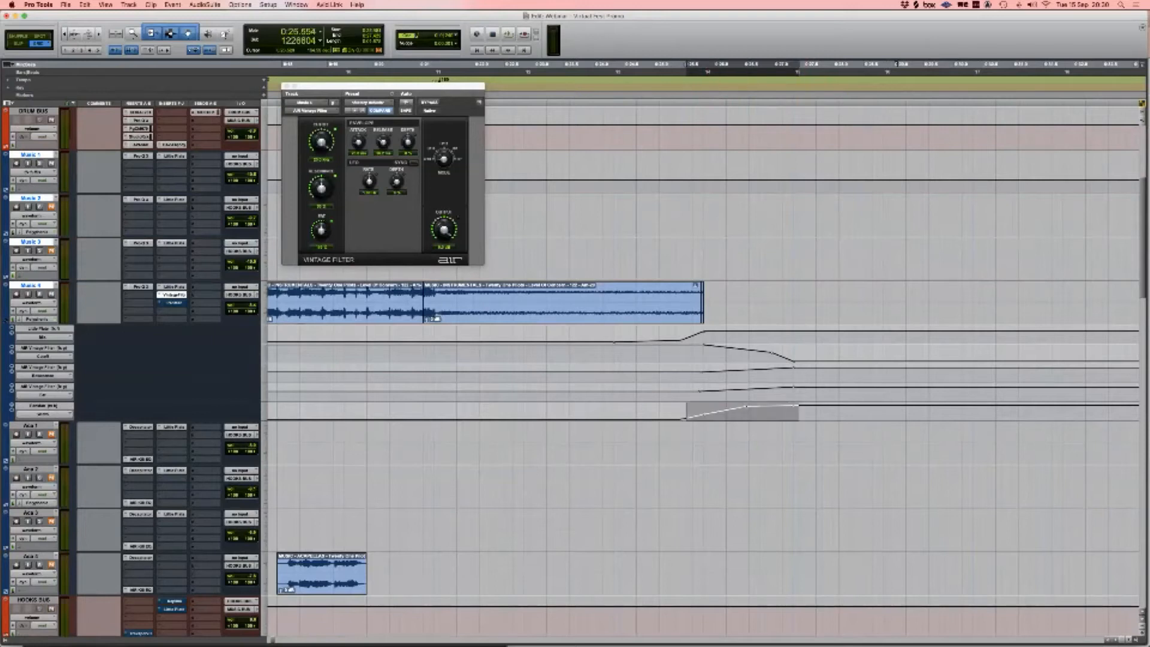
pyautogui.click(653, 299)
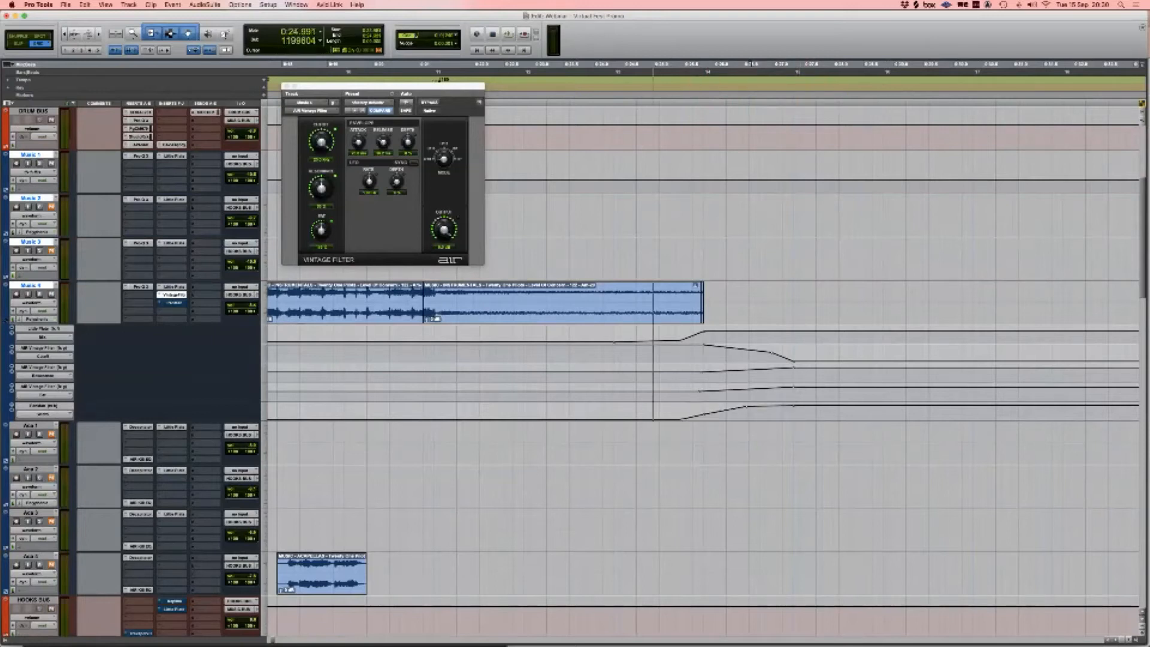
pyautogui.press('space')
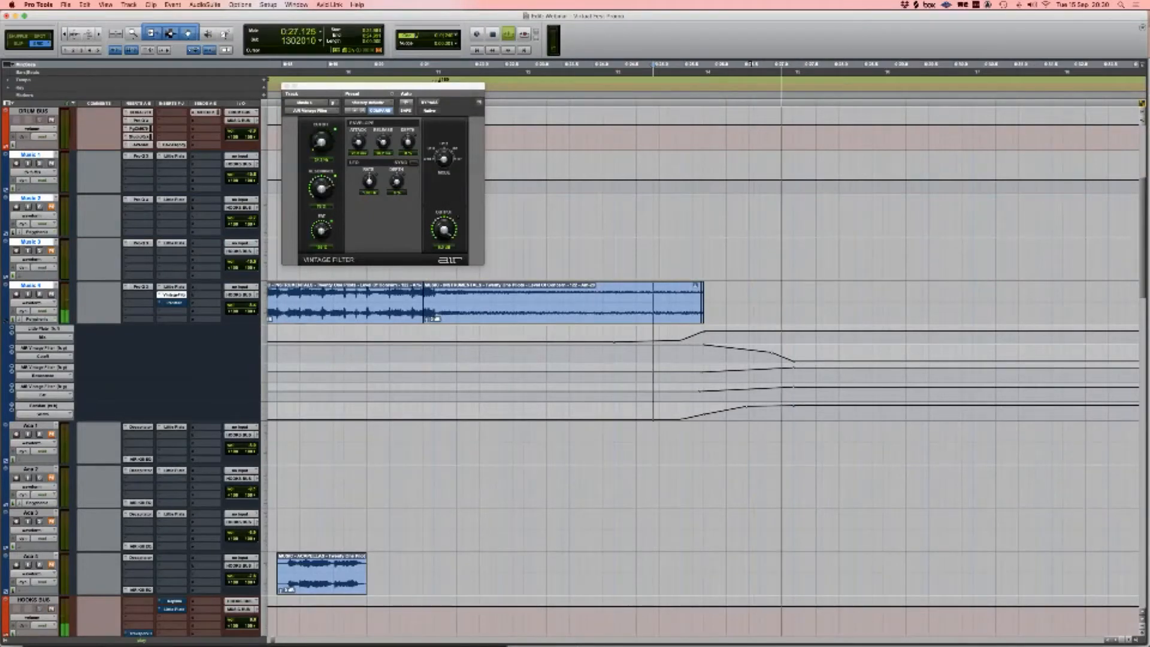
pyautogui.press('space')
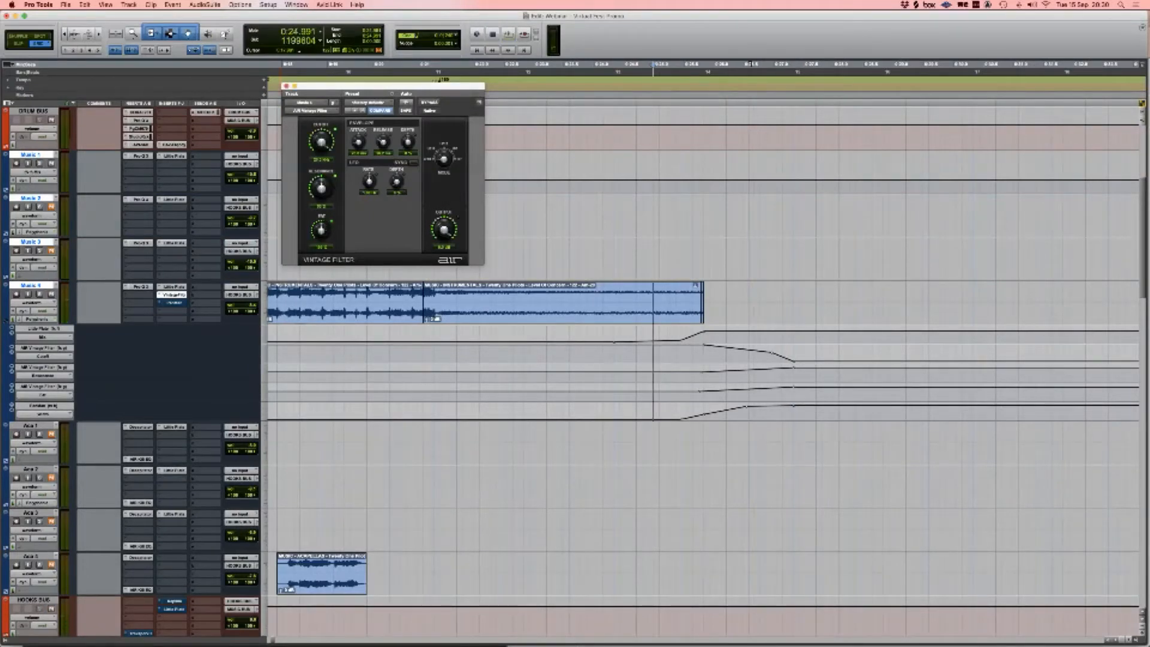
pyautogui.click(286, 85)
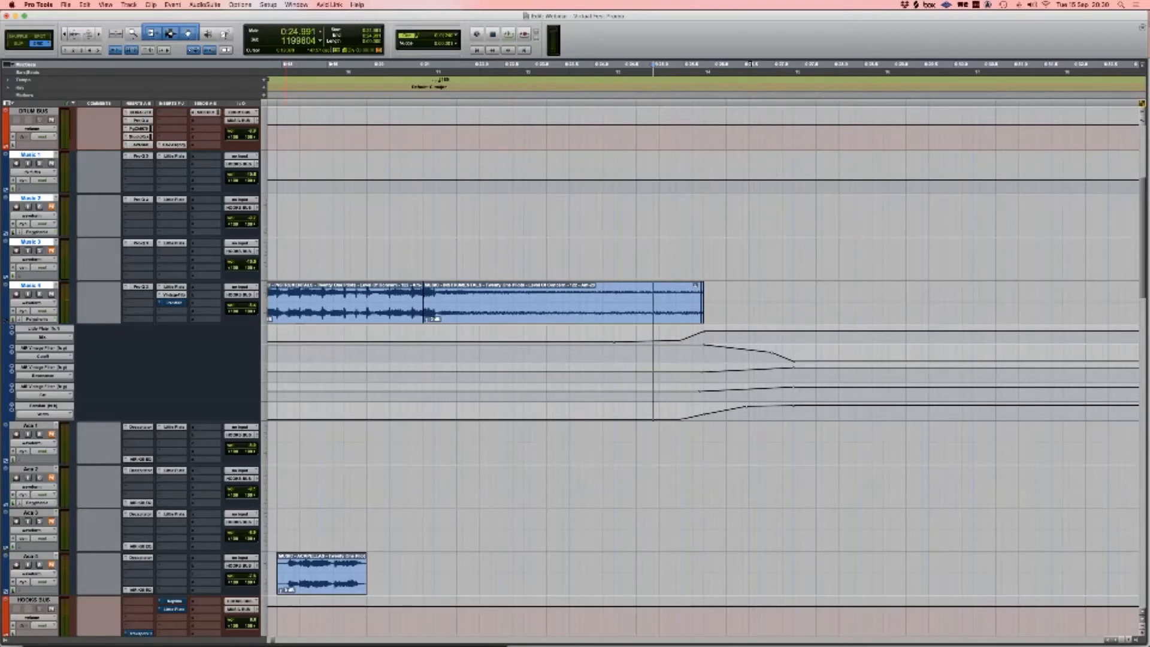
# Step: Hide Music 4's automation lanes and re-enable its PanMan insert
pyautogui.click(6, 321)
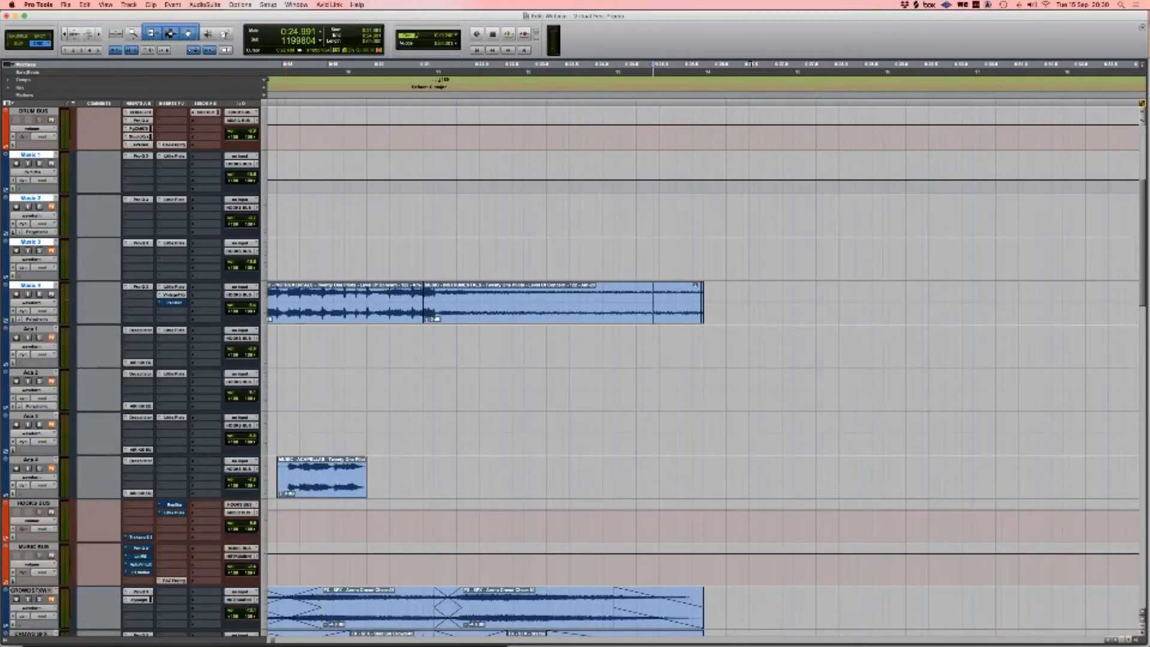
pyautogui.hscroll(-5, 701, 366)
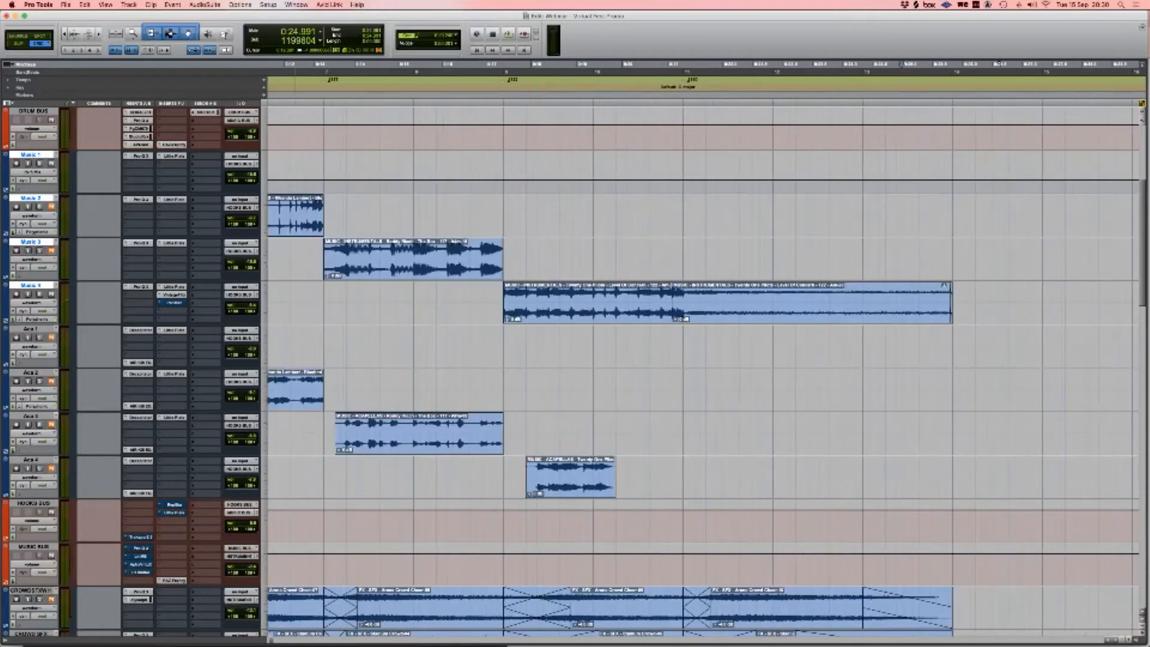
pyautogui.keyDown('super'); pyautogui.click(173, 303); pyautogui.keyUp('super')
# Step: Zoom the timeline out, select from 0:06.123, and switch to the Mix window
pyautogui.hscroll(-5, 701, 366)
pyautogui.scroll(3, 701, 366)
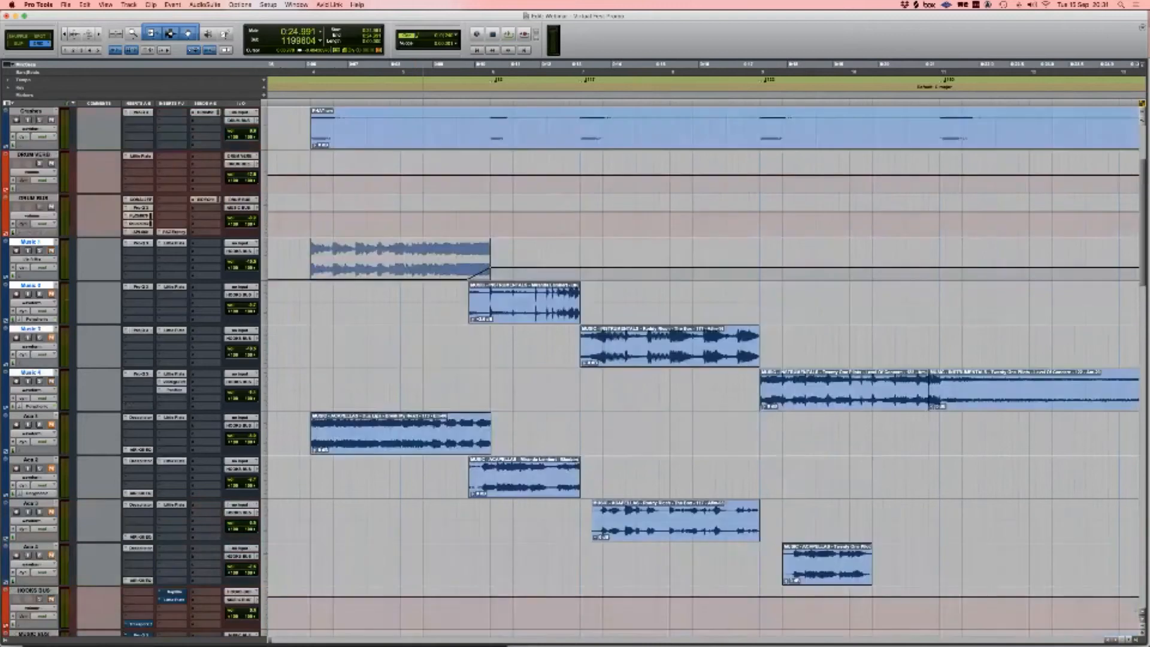
pyautogui.scroll(3, 701, 366)
pyautogui.hscroll(3, 701, 365)
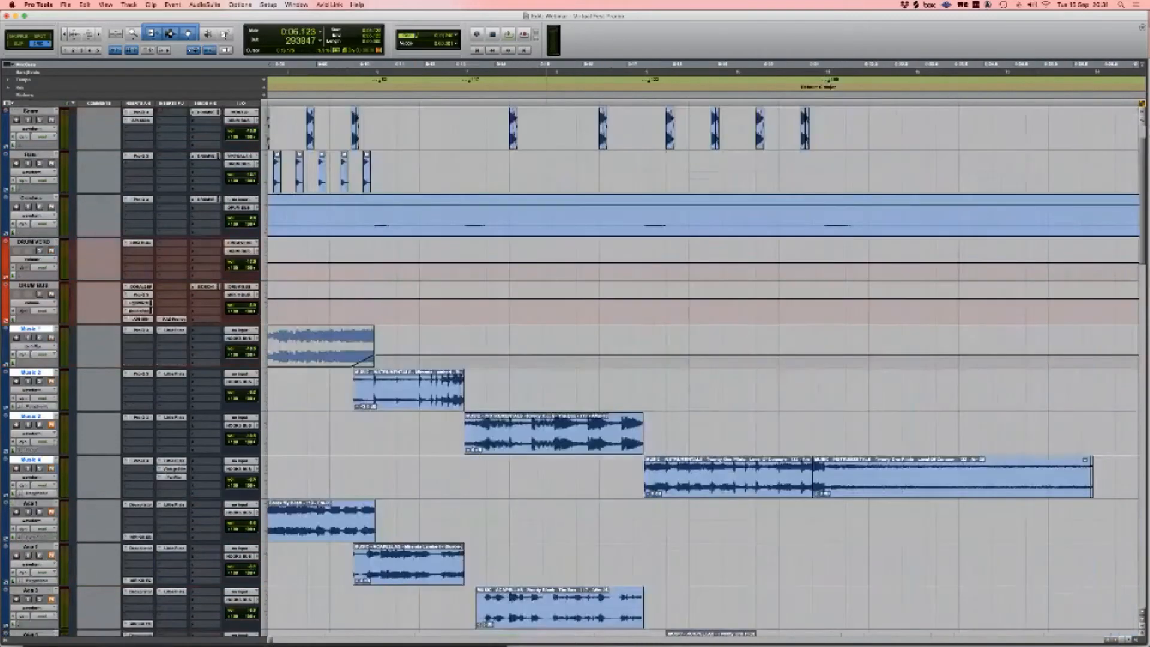
pyautogui.press('r')
pyautogui.scroll(-1, 701, 365)
pyautogui.keyDown('shift'); pyautogui.click(716, 427); pyautogui.keyUp('shift')
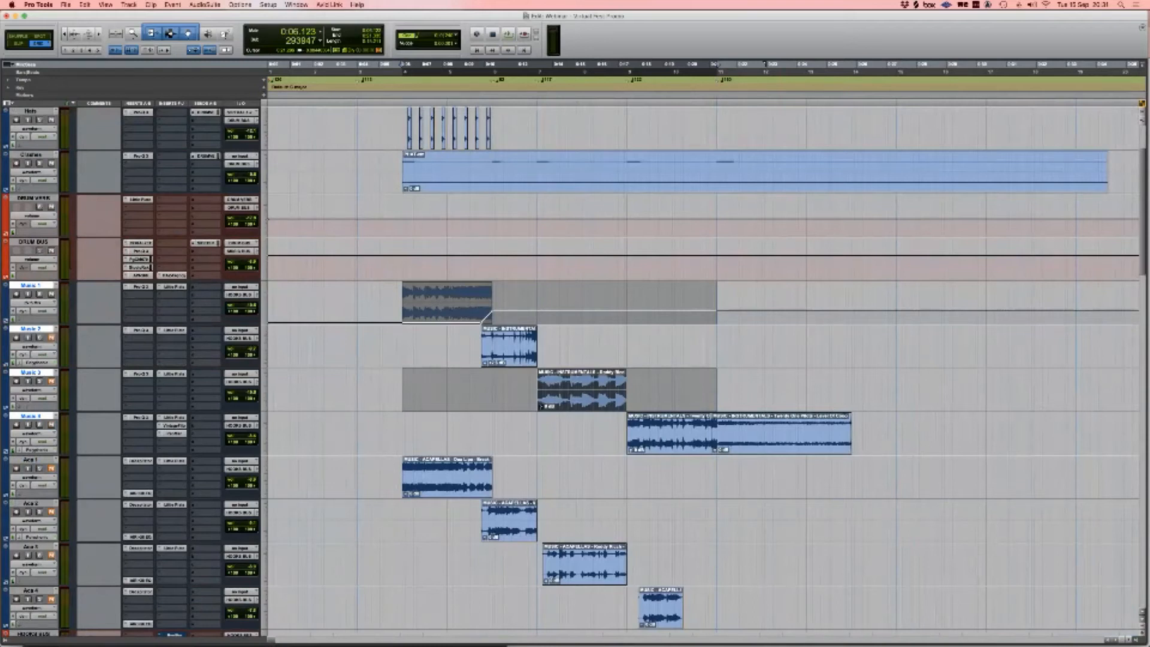
pyautogui.press('super+equal')
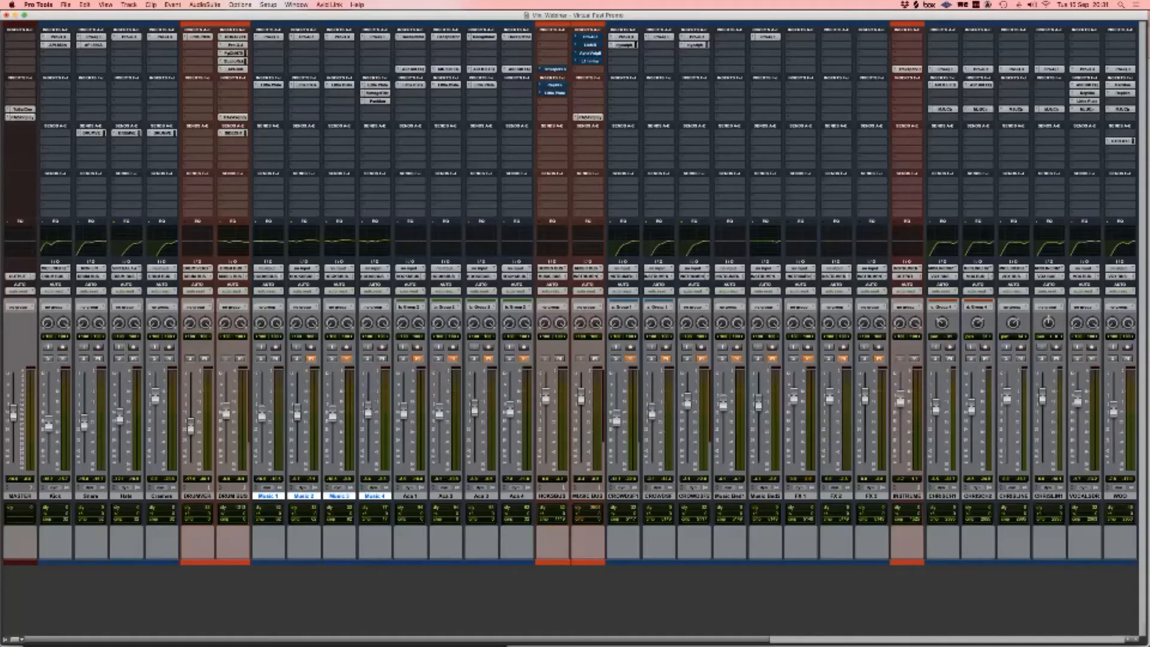
# Step: Select the DRUM BUS track and check its send settings
pyautogui.click(233, 496)
pyautogui.hscroll(1, 232, 496)
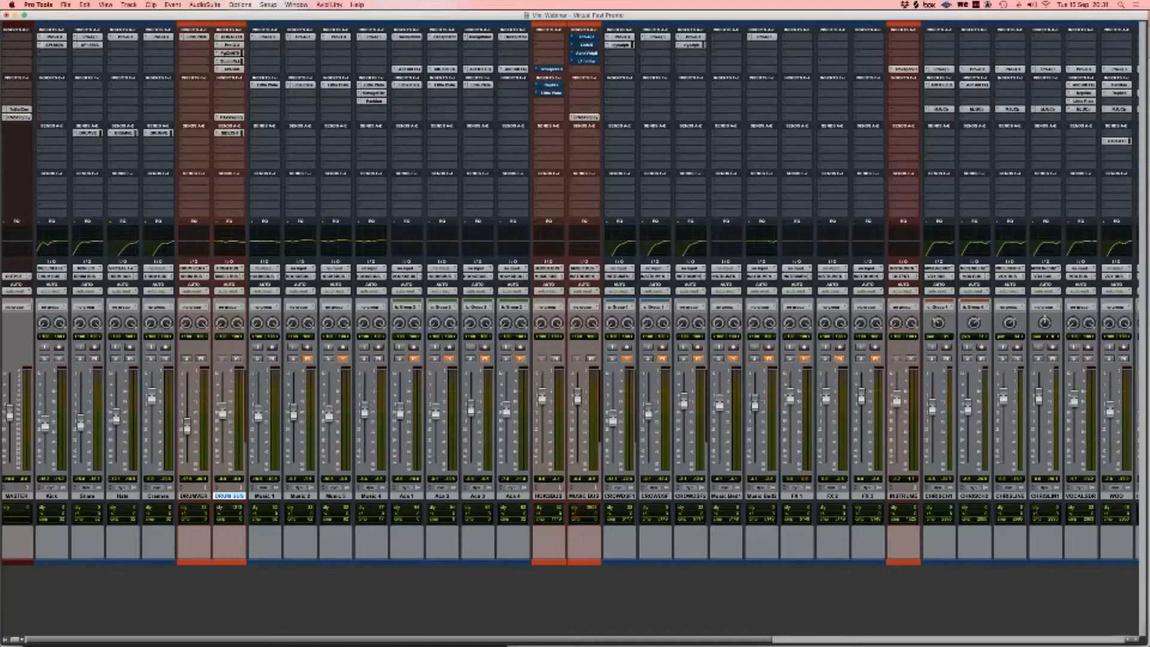
pyautogui.click(230, 133)
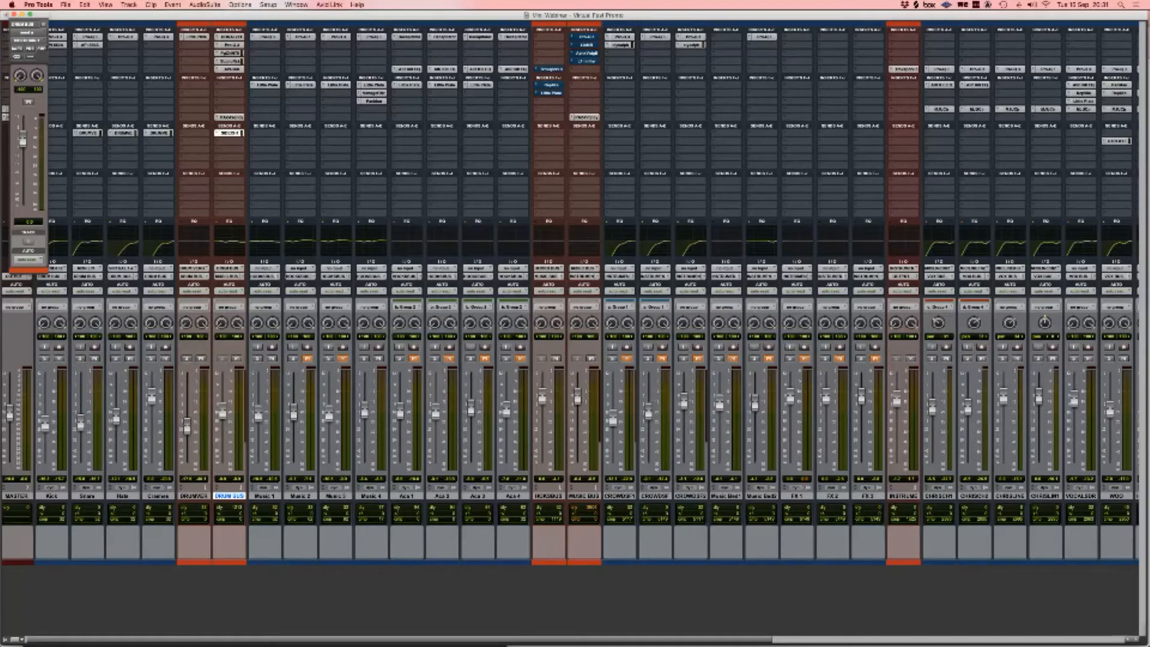
pyautogui.click(14, 14)
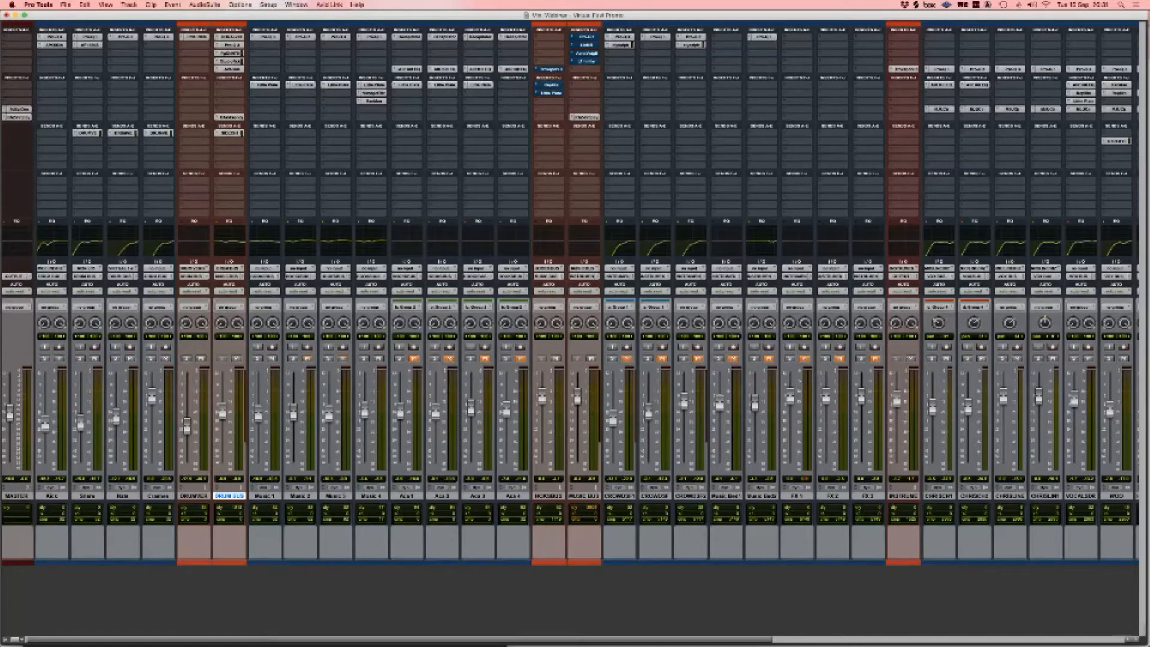
# Step: Toggle to the Edit window and back, then open the Trackspacer plug-in on HOKSBUS
pyautogui.press('super+equal')
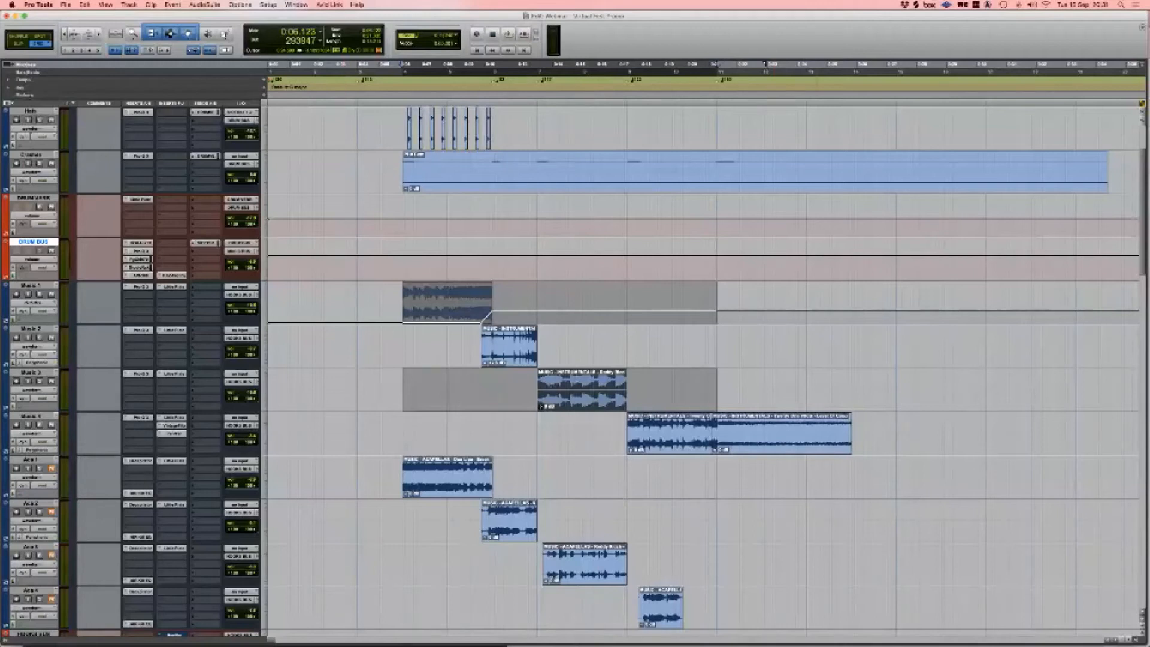
pyautogui.press('super+equal')
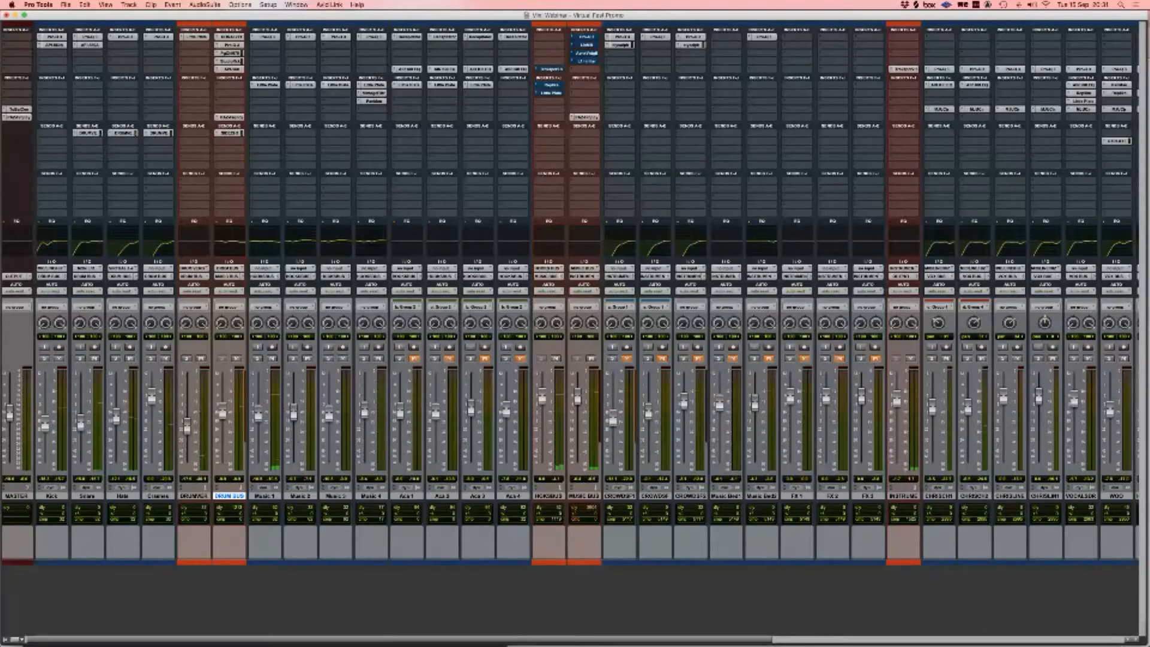
pyautogui.click(550, 69)
pyautogui.hscroll(1, 550, 69)
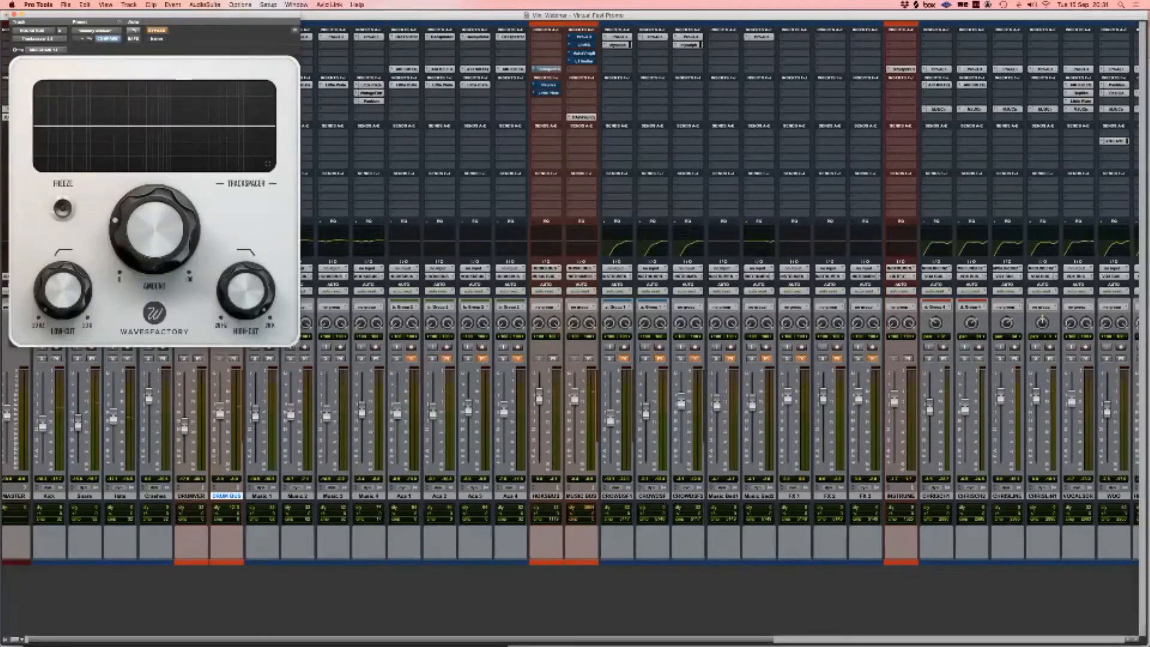
# Step: Un-bypass Trackspacer, raise its Amount to 48.6% during playback, then close it and stop
pyautogui.click(157, 30)
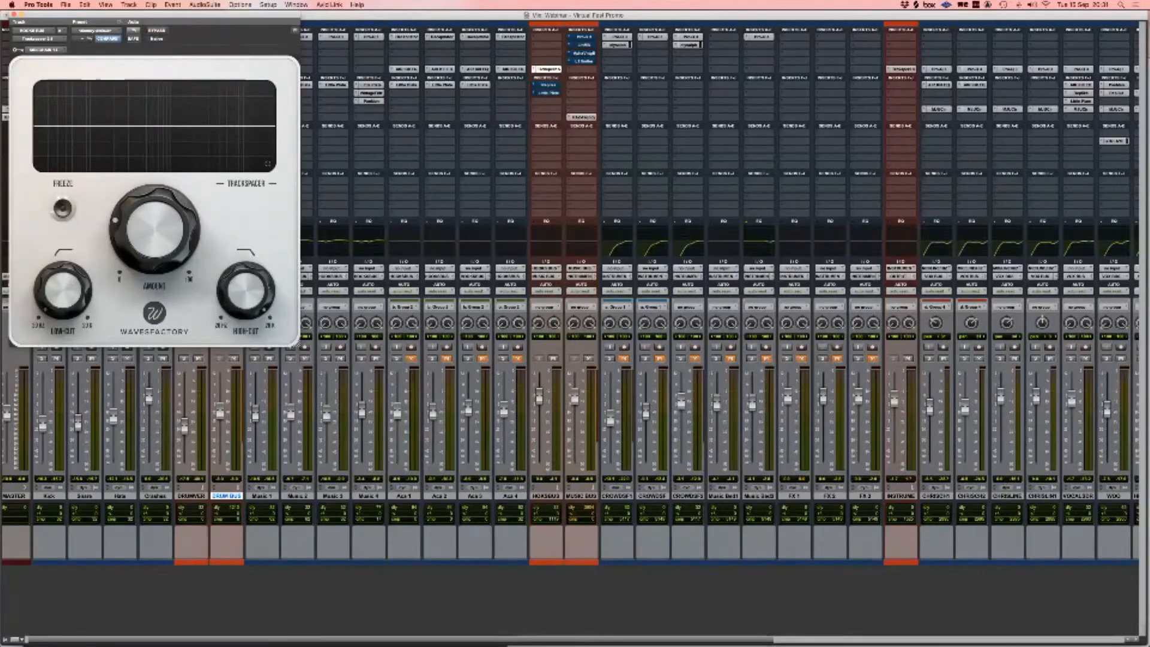
pyautogui.moveTo(157, 14); pyautogui.dragTo(659, 147)
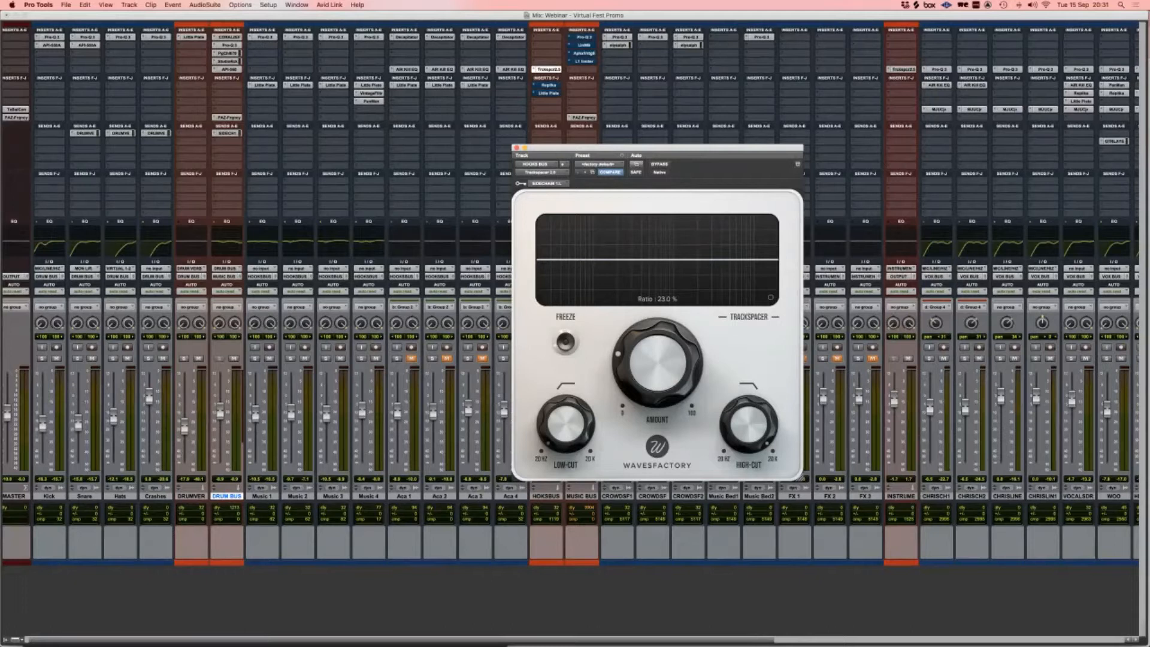
pyautogui.press('space')
pyautogui.moveTo(657, 362)
pyautogui.mouseDown()
pyautogui.moveTo(658, 296)
pyautogui.moveTo(658, 359)
pyautogui.mouseUp()
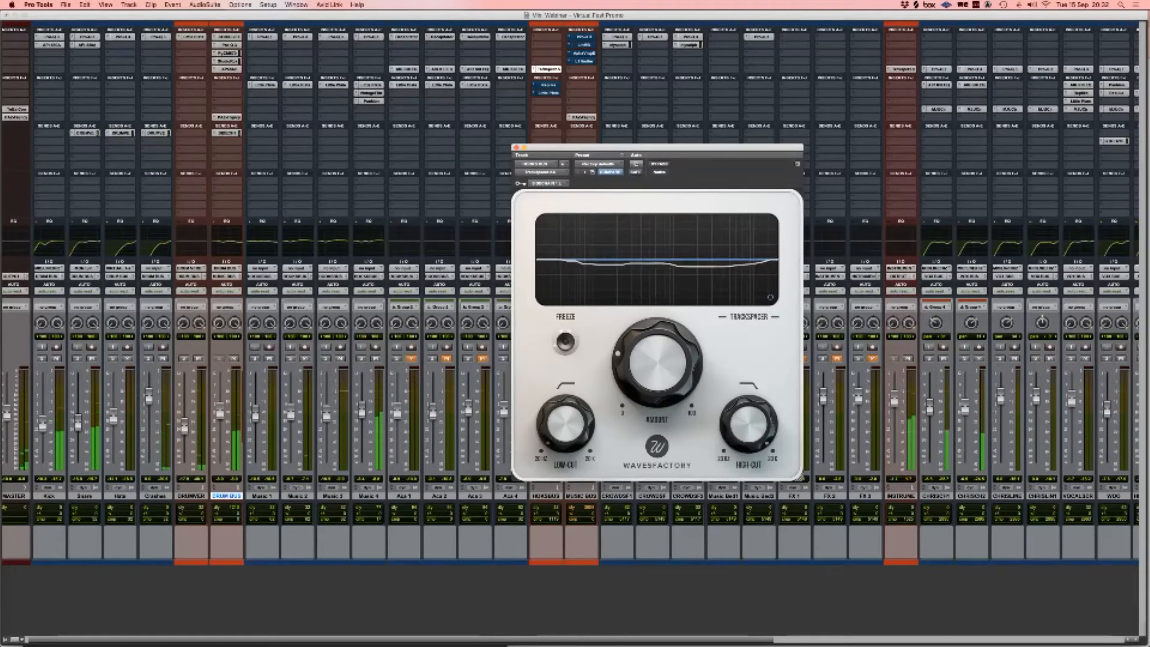
pyautogui.press('super+w')
pyautogui.press('space')
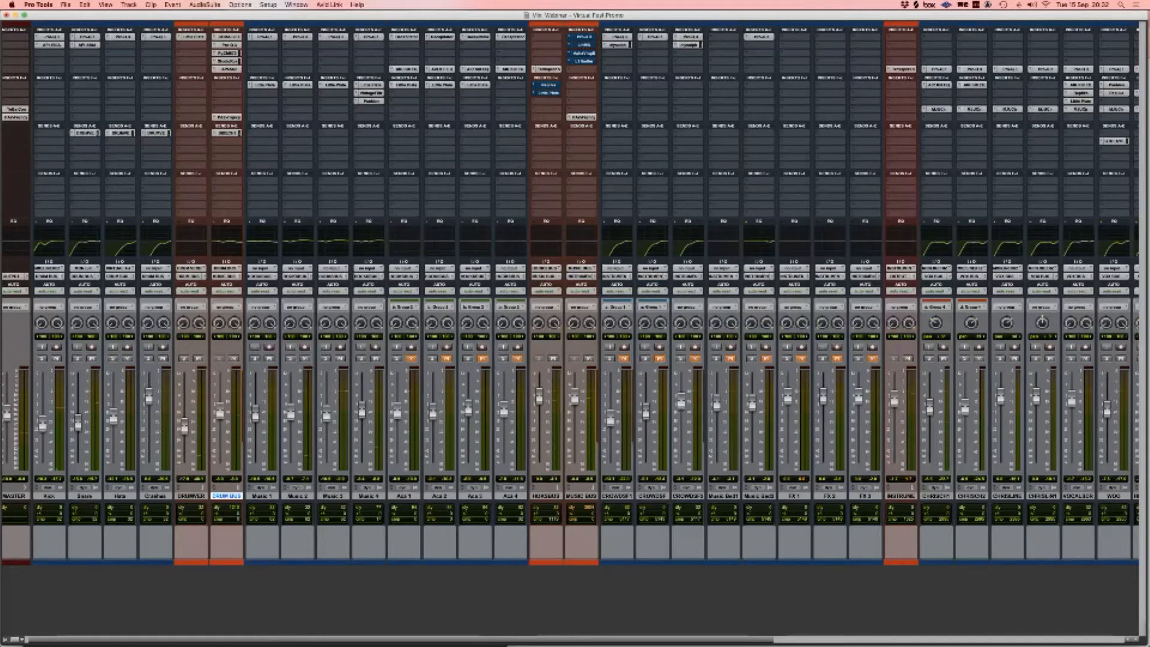
# Step: Bypass all three inserts on Aca 1–4, including Little Plate, then return to the Edit window
pyautogui.hscroll(-1, 570, 359)
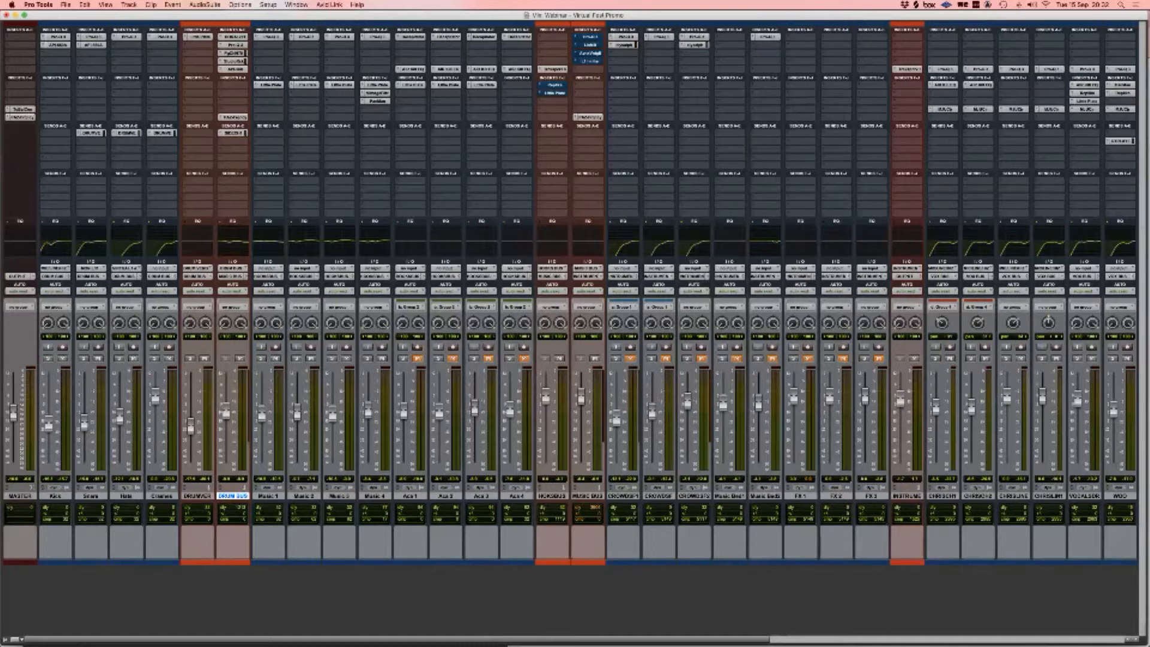
pyautogui.keyDown('super'); pyautogui.click(411, 37); pyautogui.keyUp('super')
pyautogui.keyDown('super'); pyautogui.click(447, 37); pyautogui.keyUp('super')
pyautogui.keyDown('super'); pyautogui.click(482, 37); pyautogui.keyUp('super')
pyautogui.keyDown('super'); pyautogui.click(518, 37); pyautogui.keyUp('super')
pyautogui.keyDown('super'); pyautogui.click(518, 70); pyautogui.keyUp('super')
pyautogui.keyDown('super'); pyautogui.click(483, 70); pyautogui.keyUp('super')
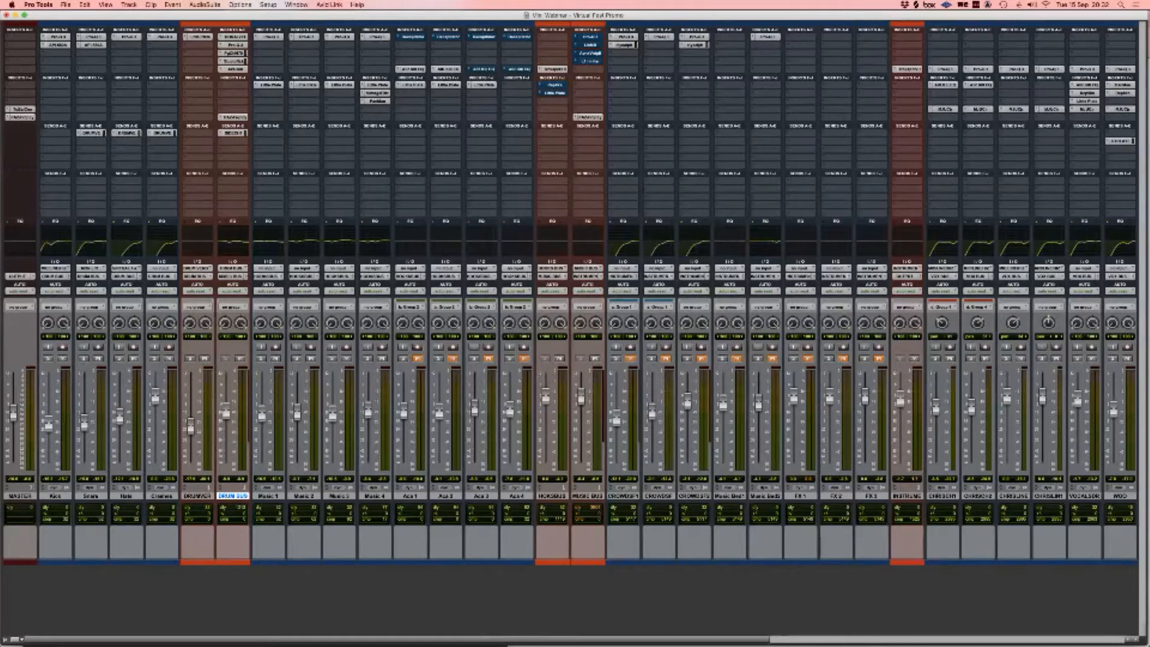
pyautogui.keyDown('super'); pyautogui.click(482, 85); pyautogui.keyUp('super')
pyautogui.keyDown('super'); pyautogui.click(447, 86); pyautogui.keyUp('super')
pyautogui.keyDown('super'); pyautogui.click(447, 70); pyautogui.keyUp('super')
pyautogui.keyDown('super'); pyautogui.click(412, 70); pyautogui.keyUp('super')
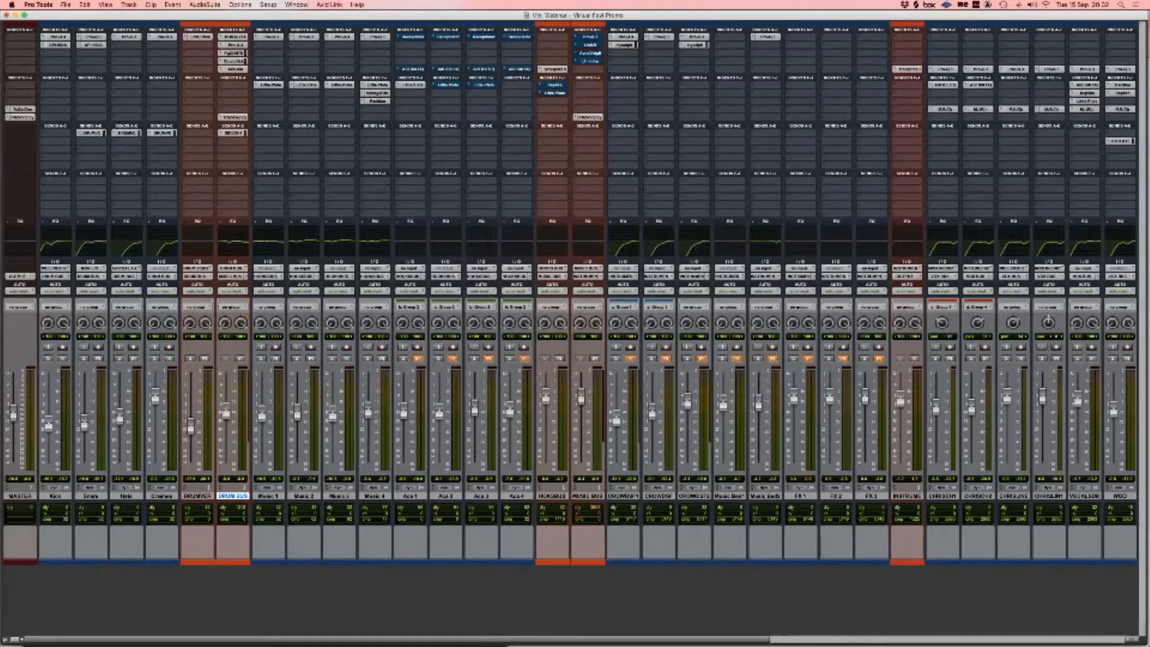
pyautogui.keyDown('super'); pyautogui.click(412, 85); pyautogui.keyUp('super')
pyautogui.press('super+equal')
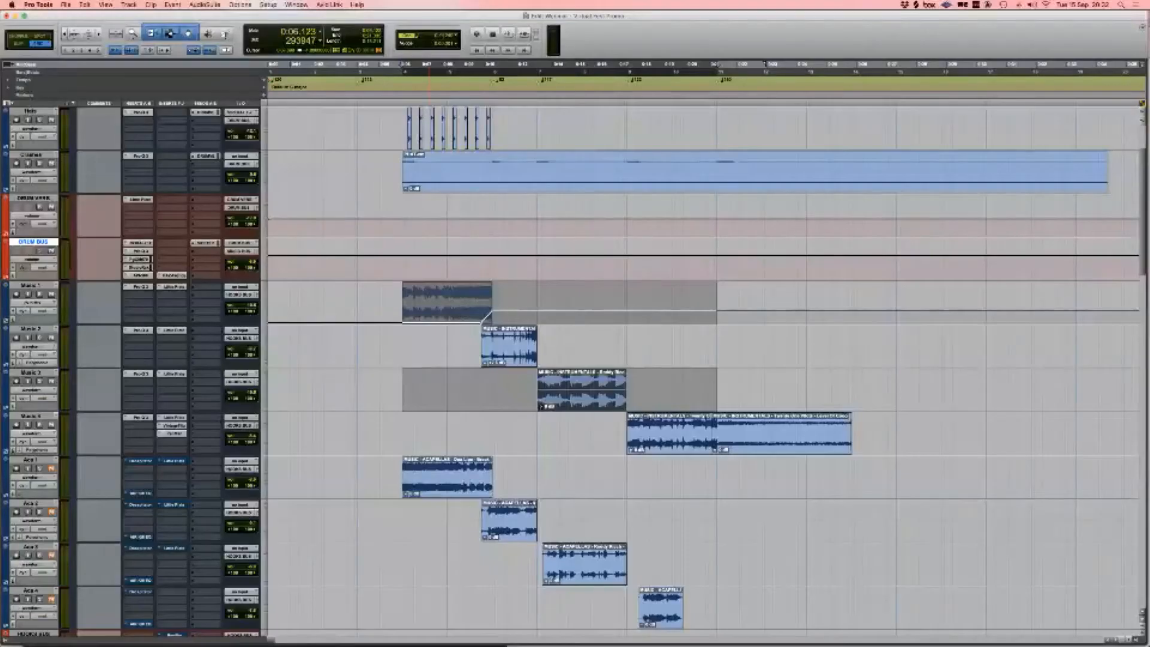
# Step: Set the Kick through Music 4 tracks to Micro height
pyautogui.click(30, 416)
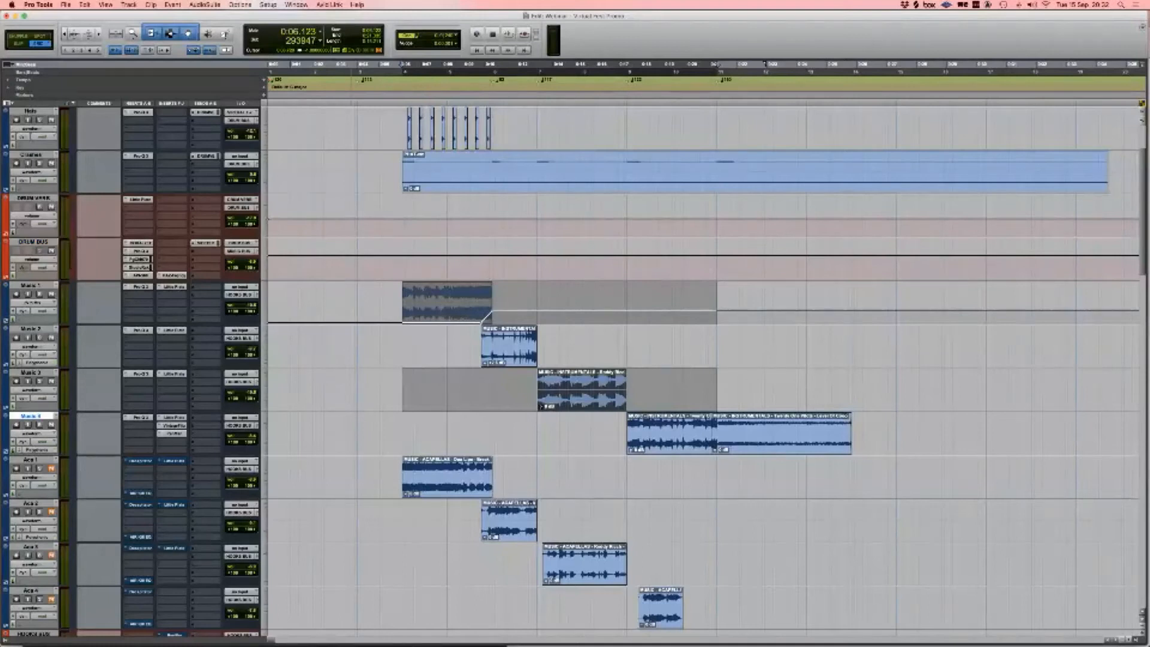
pyautogui.scroll(3, 701, 360)
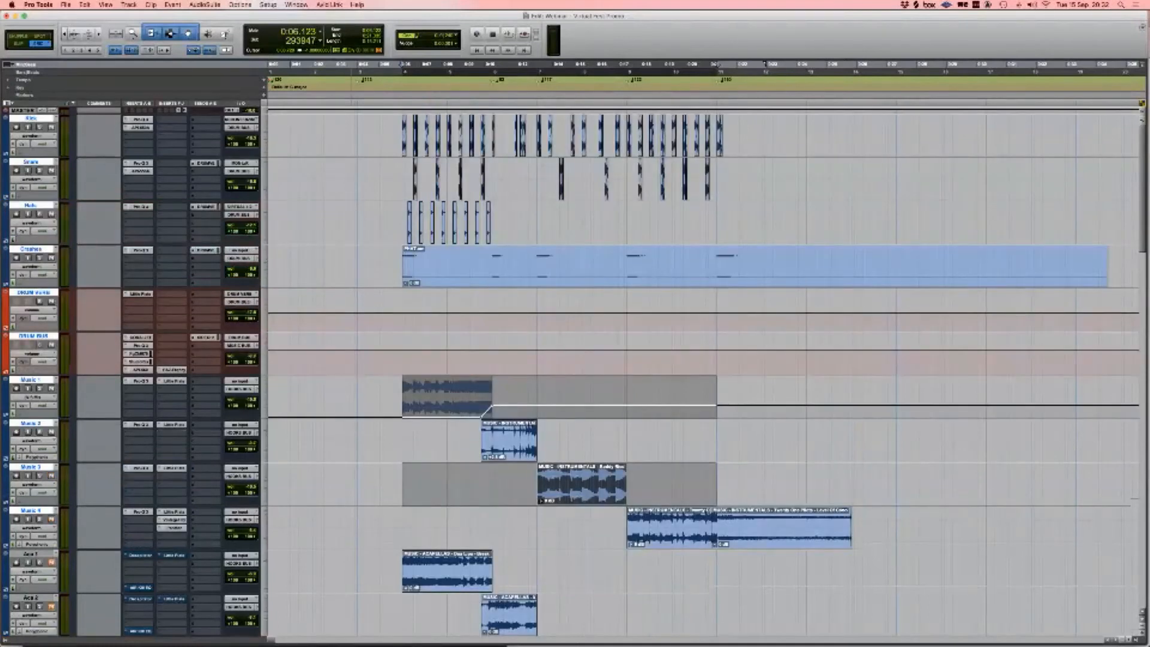
pyautogui.keyDown('alt'); pyautogui.keyDown('shift'); pyautogui.click(266, 129); pyautogui.keyUp('shift'); pyautogui.keyUp('alt')
pyautogui.keyDown('alt'); pyautogui.keyDown('shift'); pyautogui.click(284, 102); pyautogui.keyUp('shift'); pyautogui.keyUp('alt')
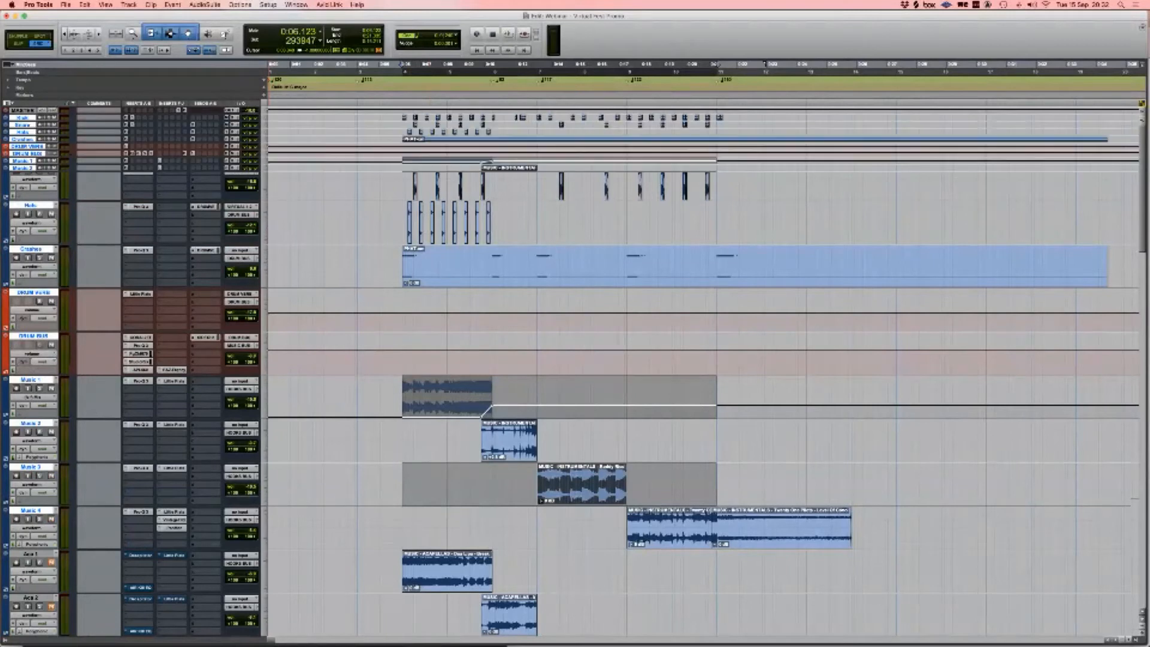
# Step: Select the Aca 1–4 clips from 0:06.123 and play them back from there
pyautogui.click(402, 201)
pyautogui.moveTo(403, 200); pyautogui.dragTo(717, 339)
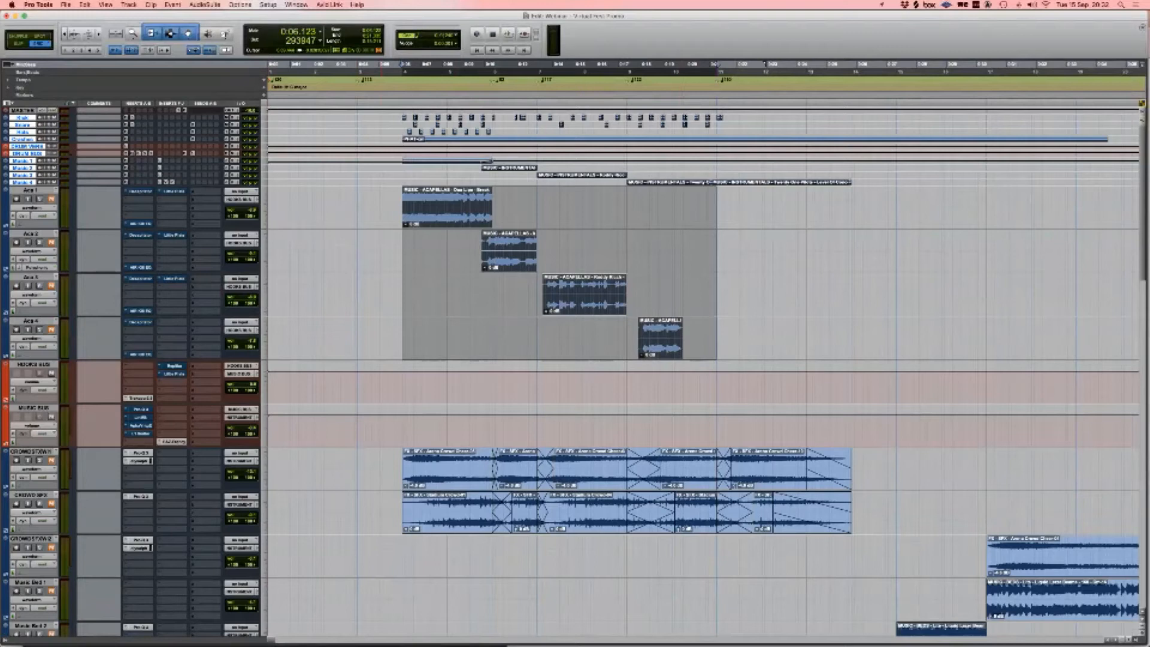
pyautogui.click(388, 210)
pyautogui.press('Tab')
pyautogui.press('space')
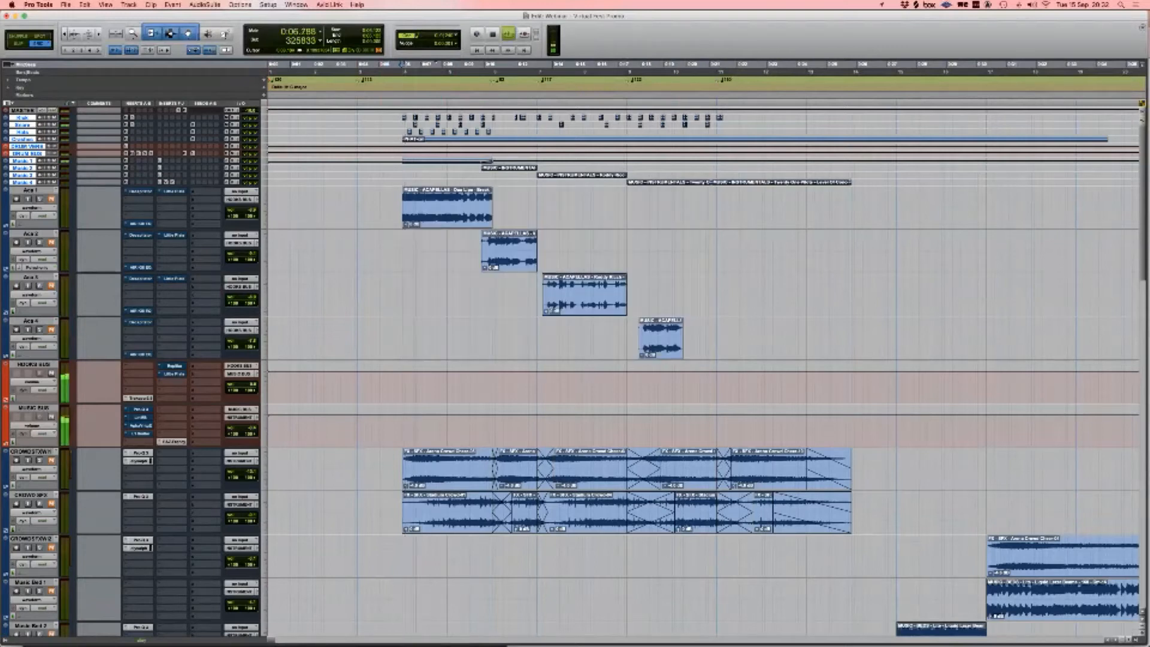
pyautogui.press('space')
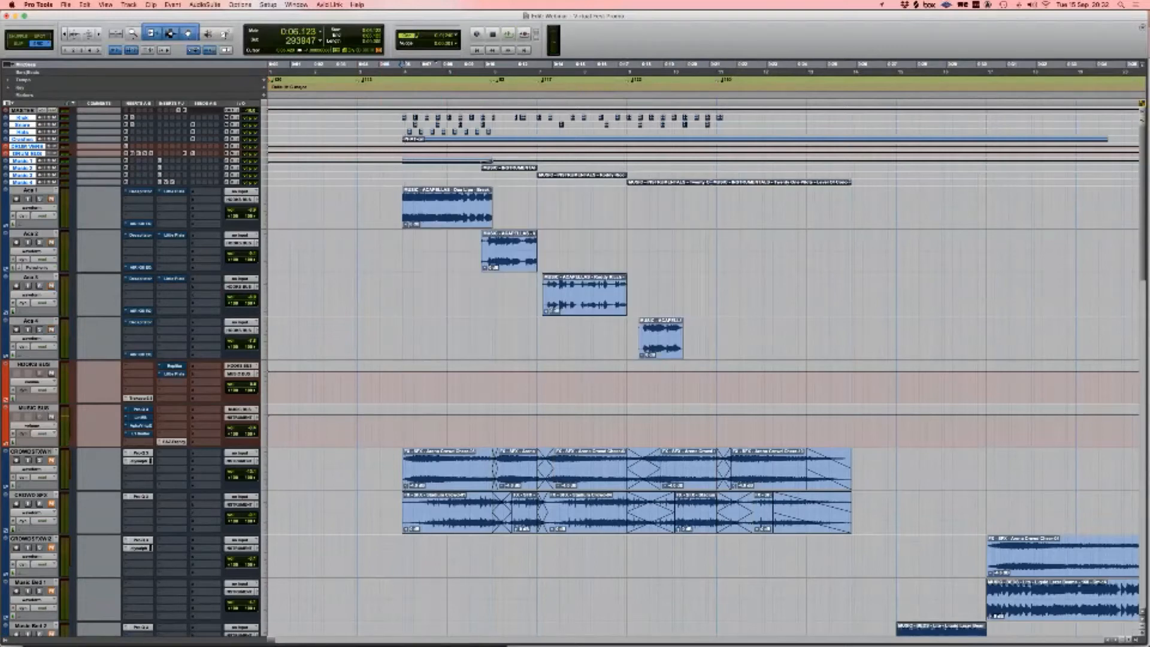
pyautogui.press('space')
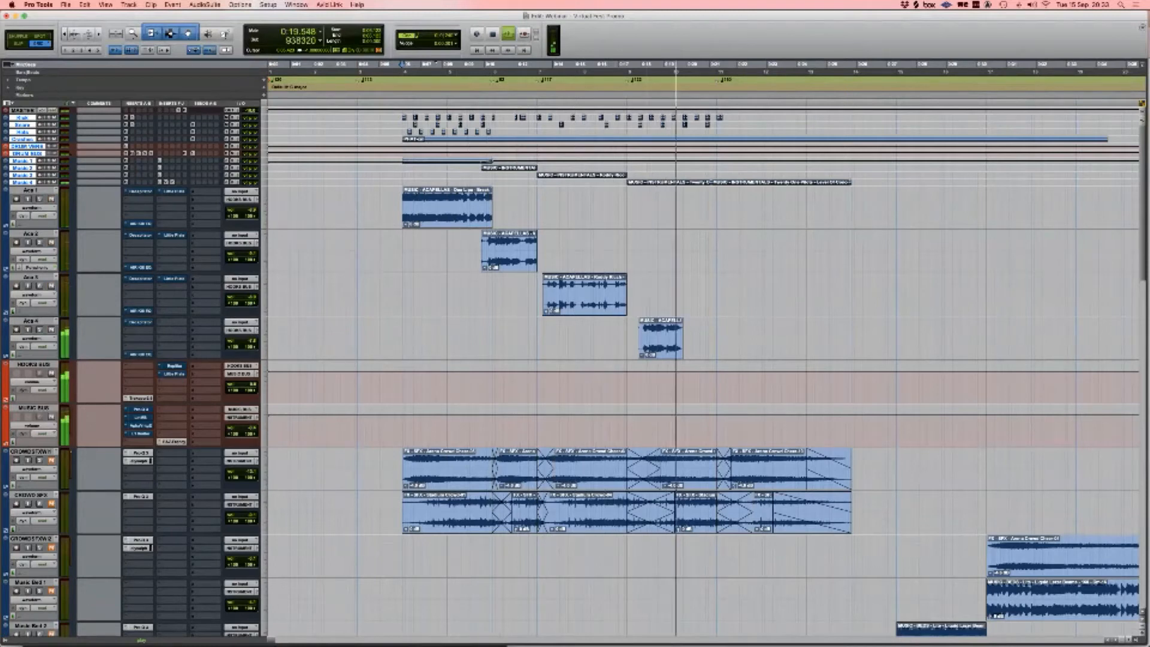
pyautogui.press('space')
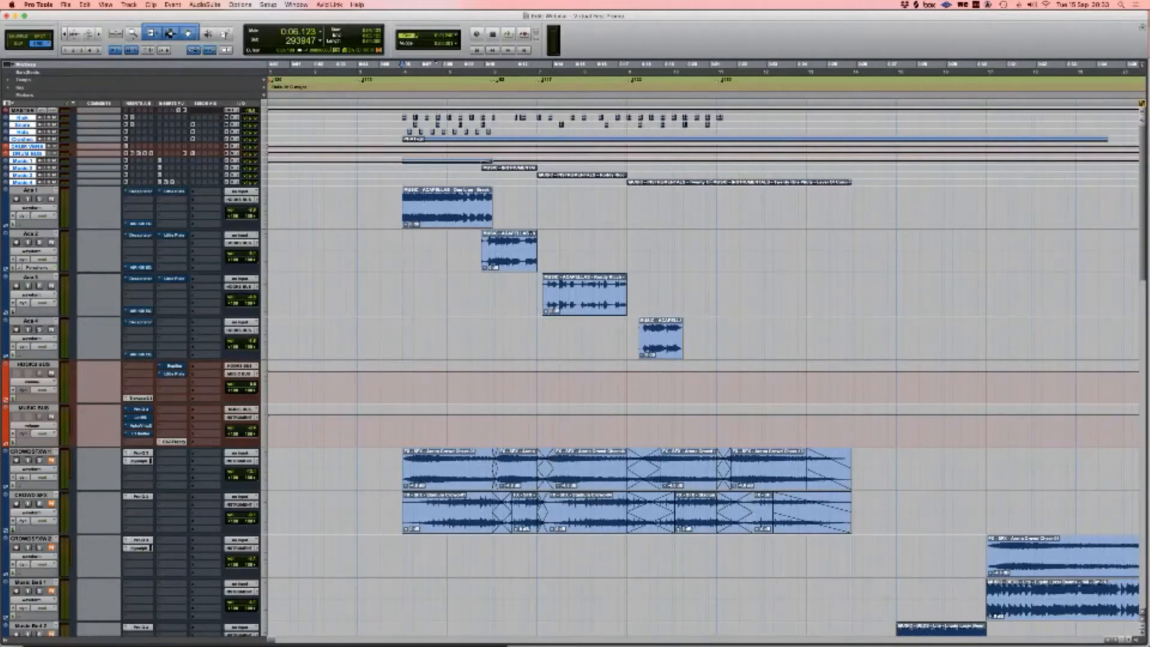
# Step: Switch on Aca 1's Decapitator and review its presets, keeping the ModernDrive setting
pyautogui.keyDown('super'); pyautogui.click(140, 191); pyautogui.keyUp('super')
pyautogui.click(140, 192)
pyautogui.moveTo(180, 17); pyautogui.dragTo(561, 98)
pyautogui.click(474, 136)
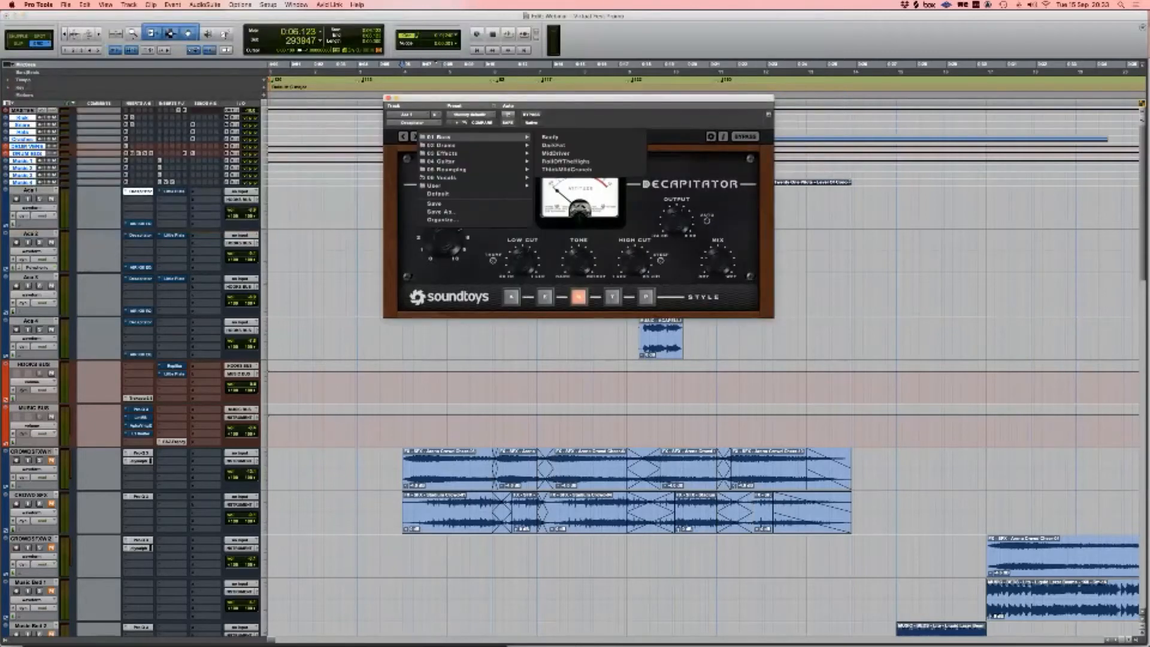
pyautogui.moveTo(446, 177)
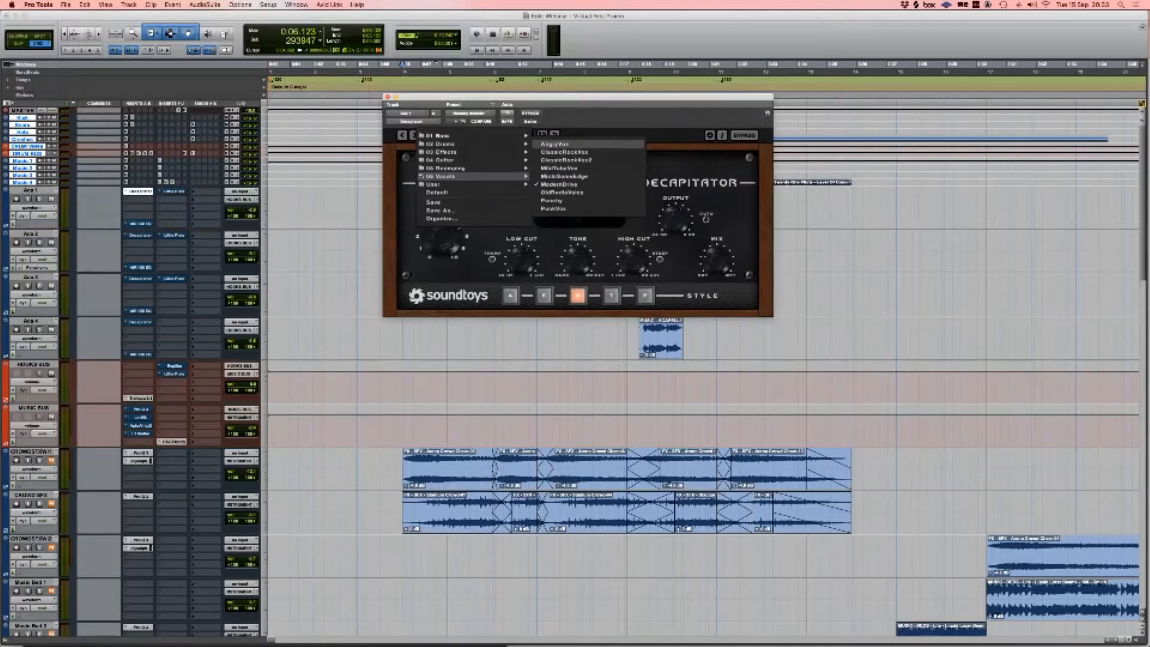
pyautogui.press('Escape')
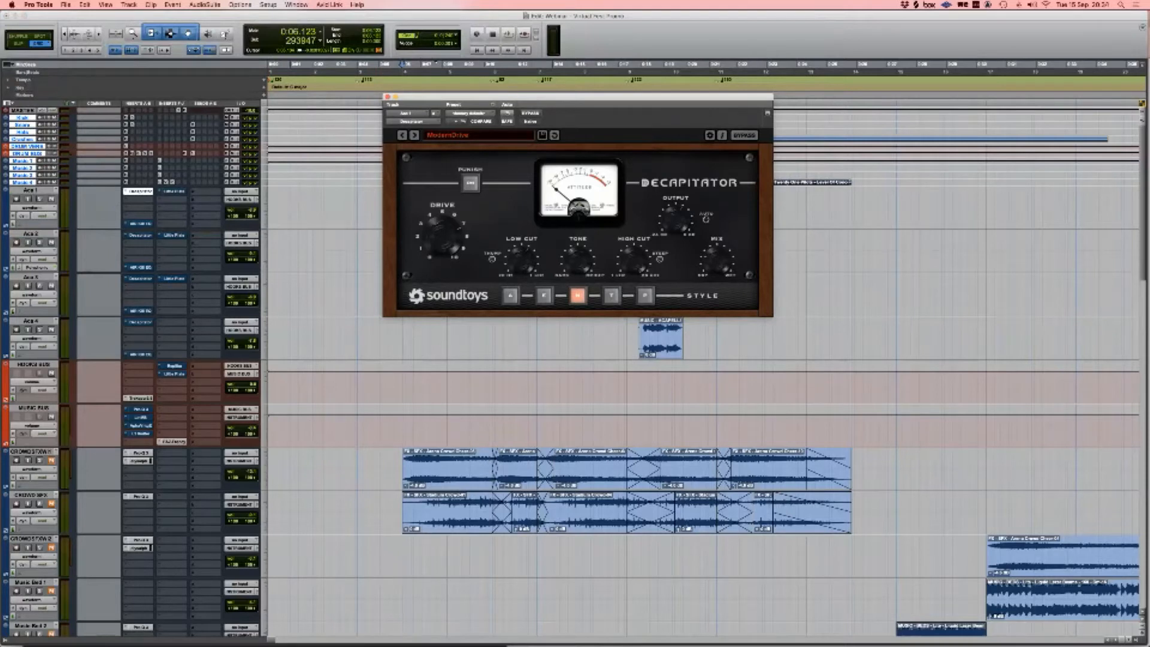
# Step: Enable the Decapitator on Aca 2, Aca 3 and Aca 4, then close all Decapitator windows
pyautogui.keyDown('shift'); pyautogui.click(140, 235); pyautogui.keyUp('shift')
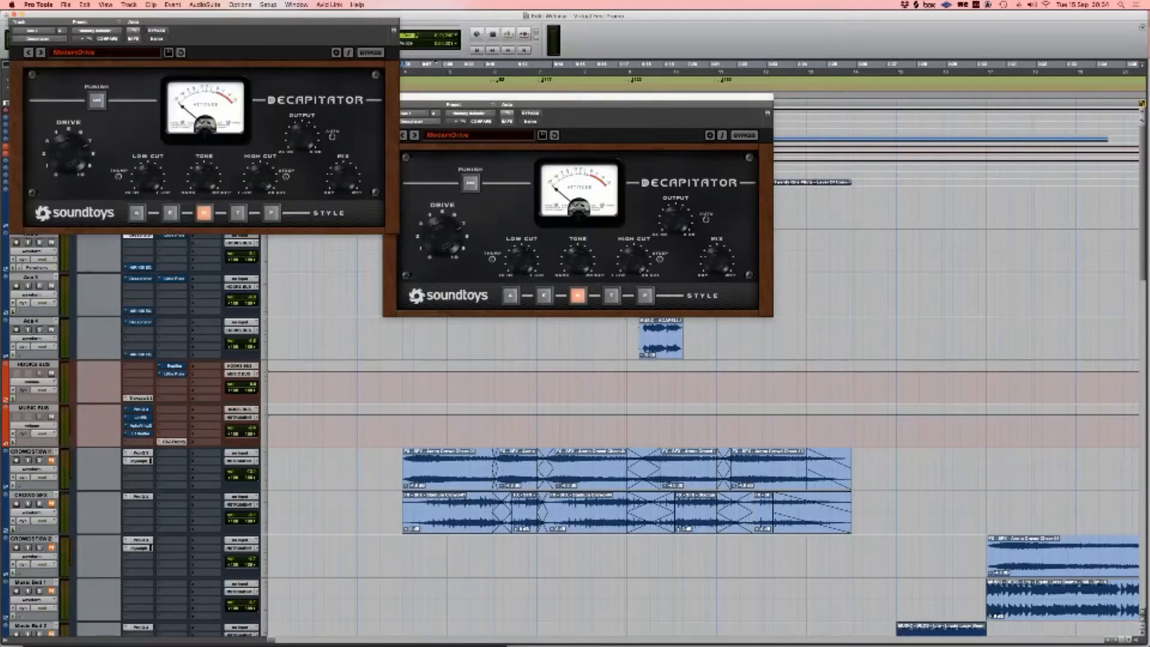
pyautogui.keyDown('shift'); pyautogui.click(140, 279); pyautogui.keyUp('shift')
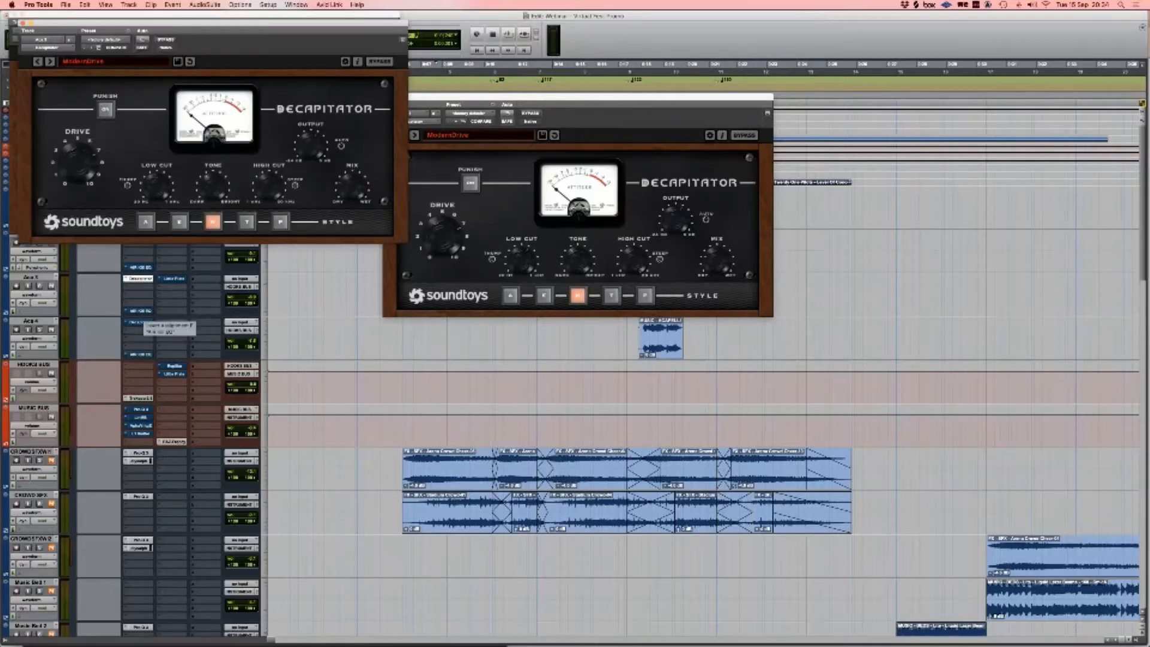
pyautogui.keyDown('shift'); pyautogui.click(140, 322); pyautogui.keyUp('shift')
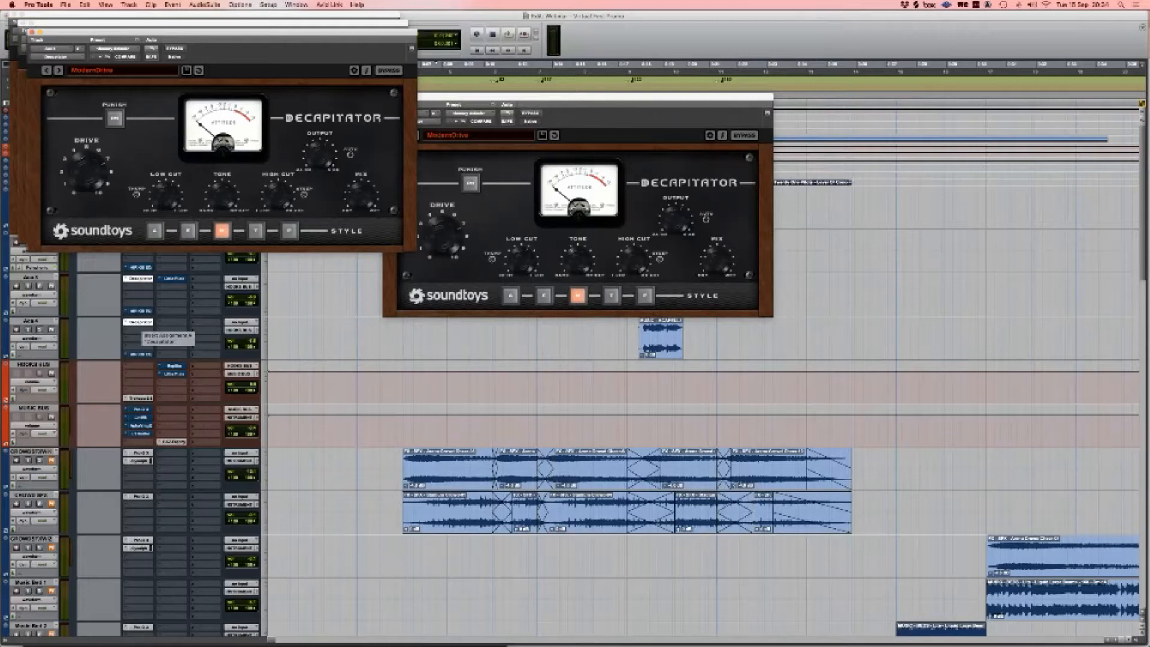
pyautogui.click(140, 321)
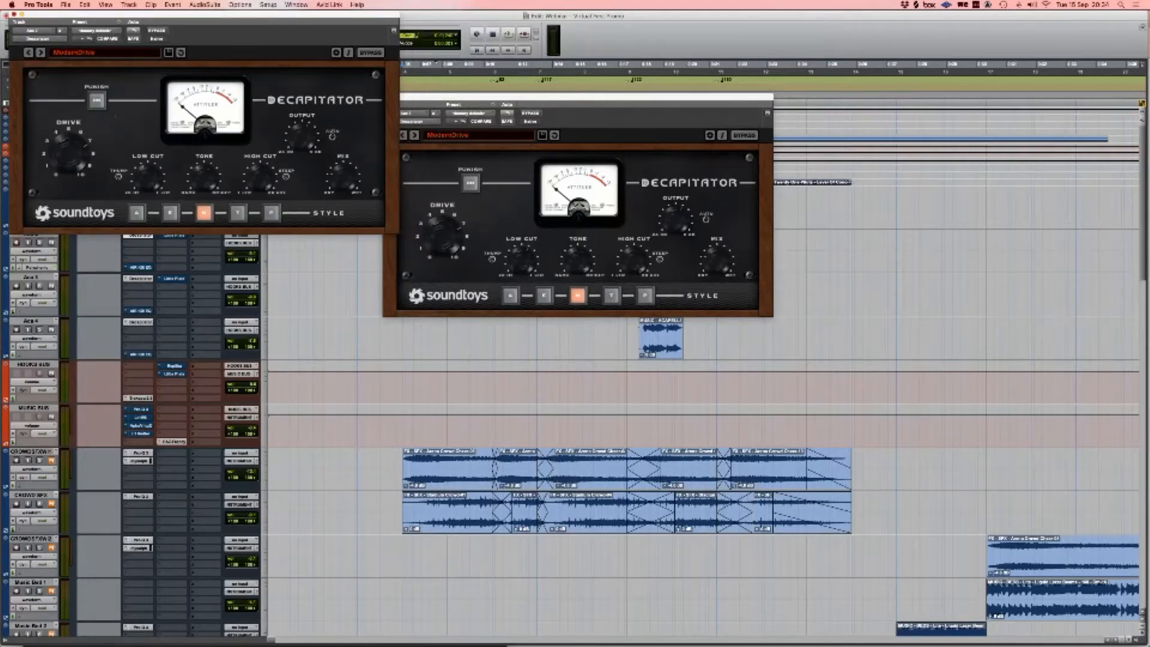
pyautogui.click(14, 15)
pyautogui.click(388, 97)
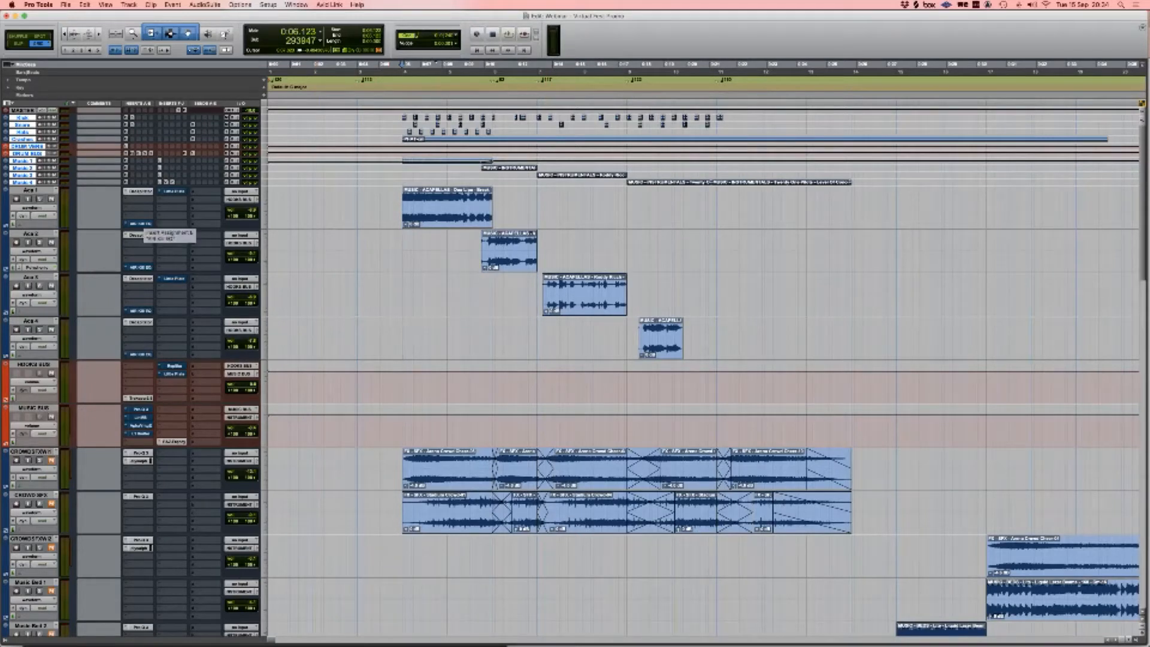
# Step: Open Aca 1's Kill EQ and step through the Kill EQ settings on Aca 2 and Aca 4
pyautogui.click(138, 223)
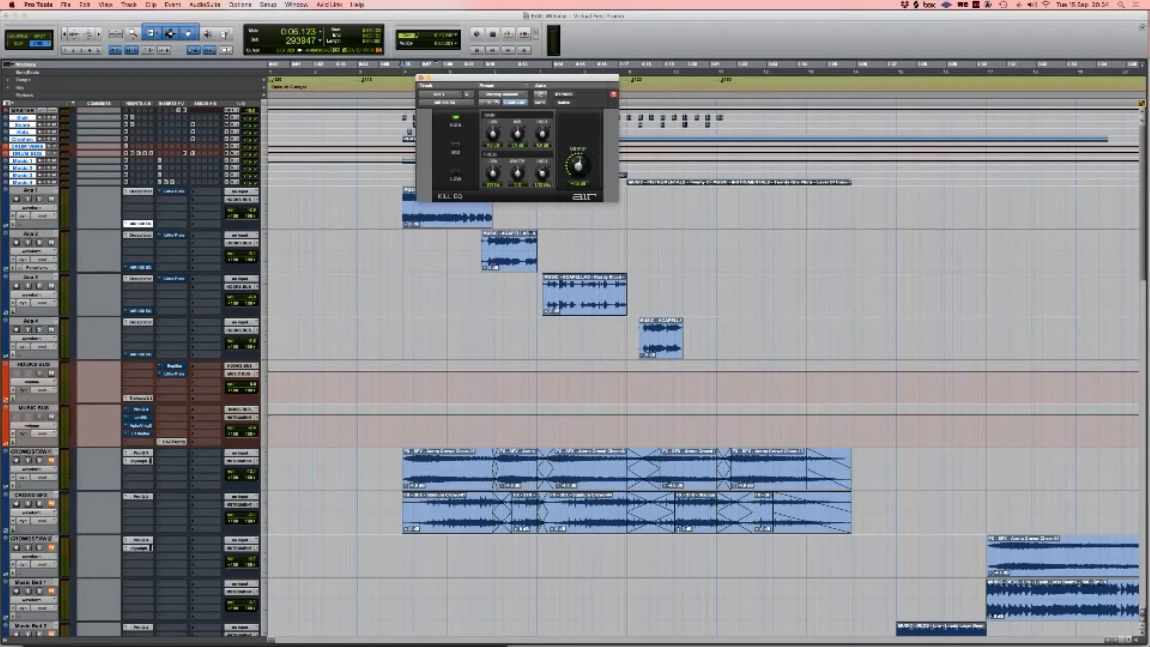
pyautogui.moveTo(510, 78); pyautogui.dragTo(604, 133)
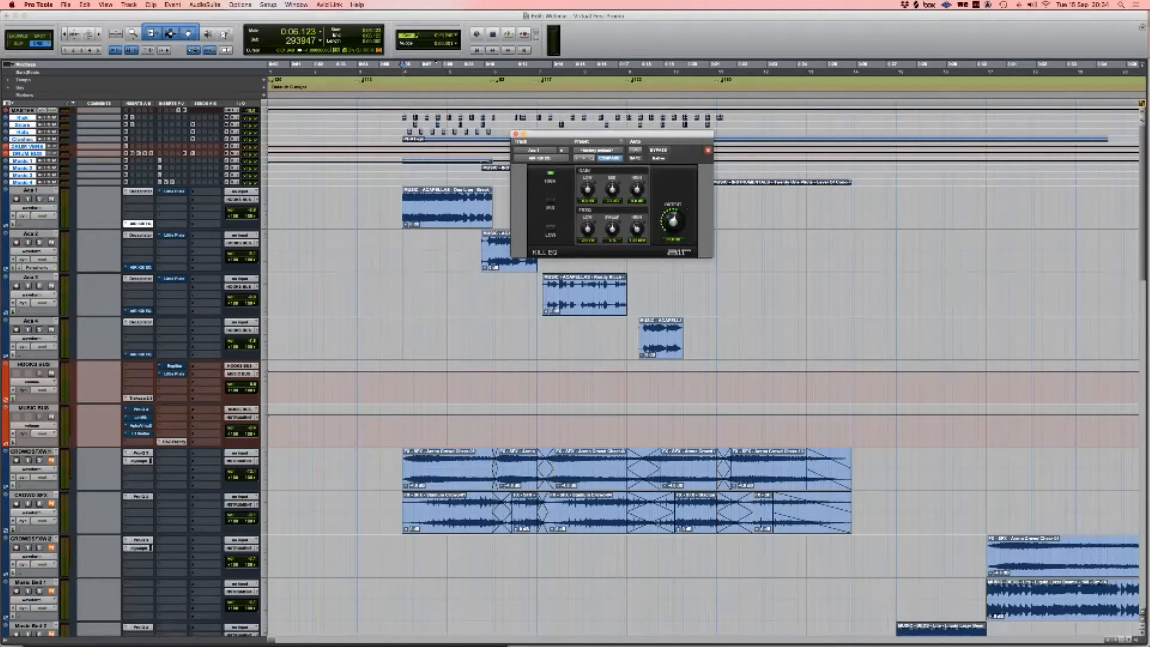
pyautogui.moveTo(648, 134); pyautogui.dragTo(665, 142)
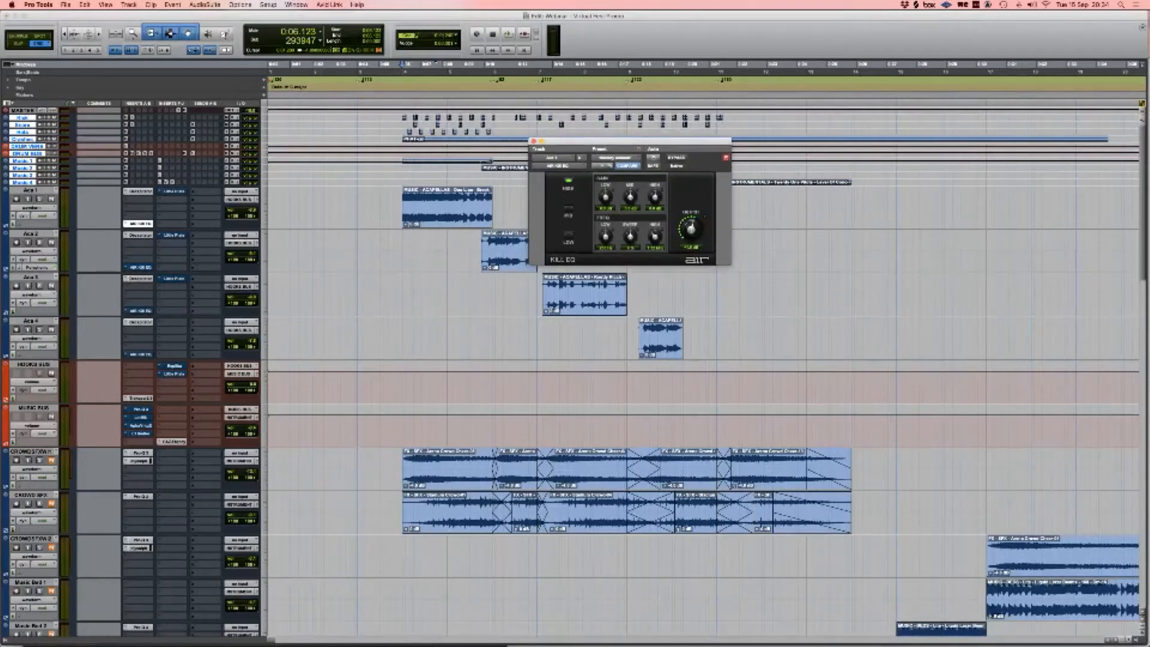
pyautogui.click(140, 267)
pyautogui.click(138, 354)
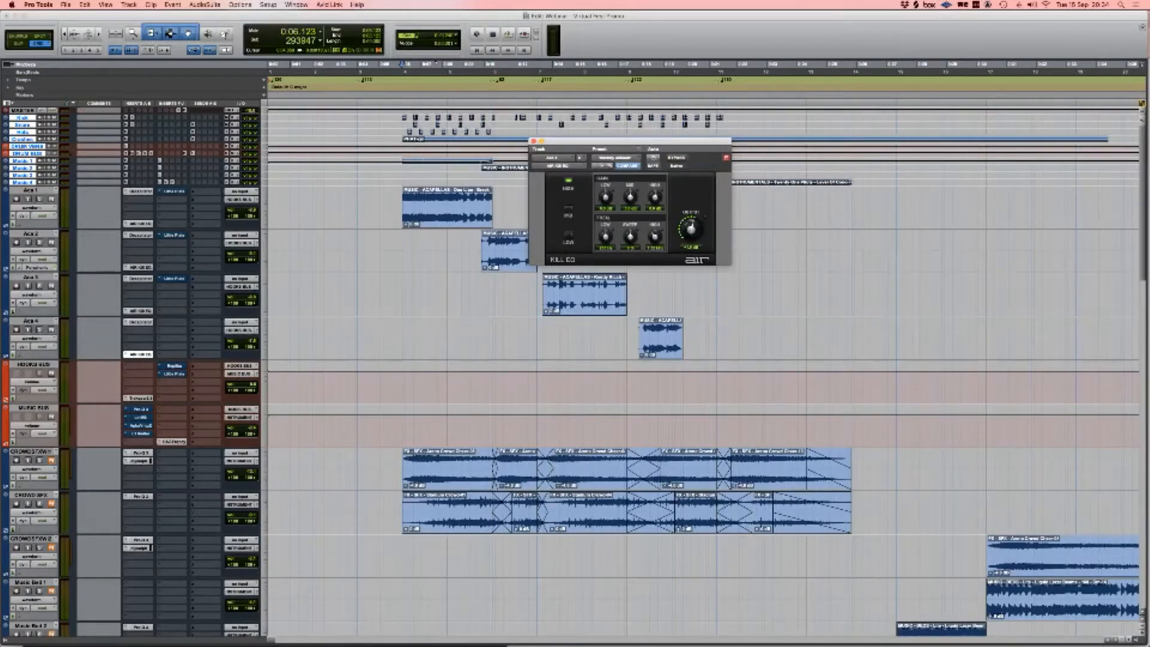
# Step: Play the selected range over the Aca clips, stop, and close the Kill EQ window
pyautogui.click(371, 273)
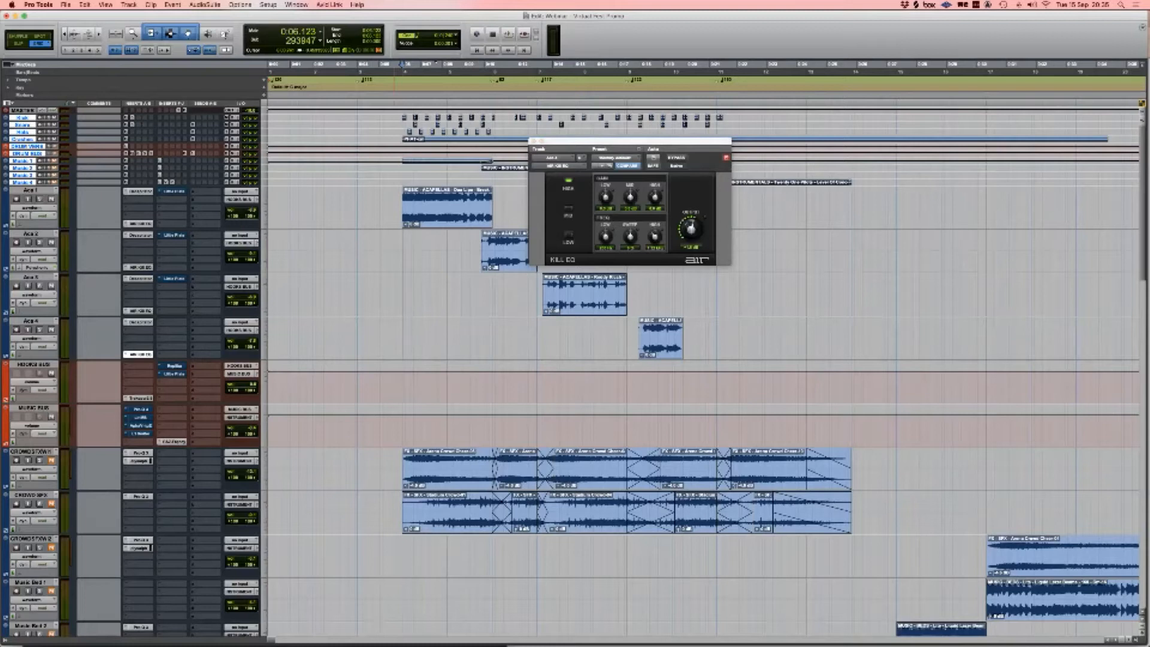
pyautogui.press('space')
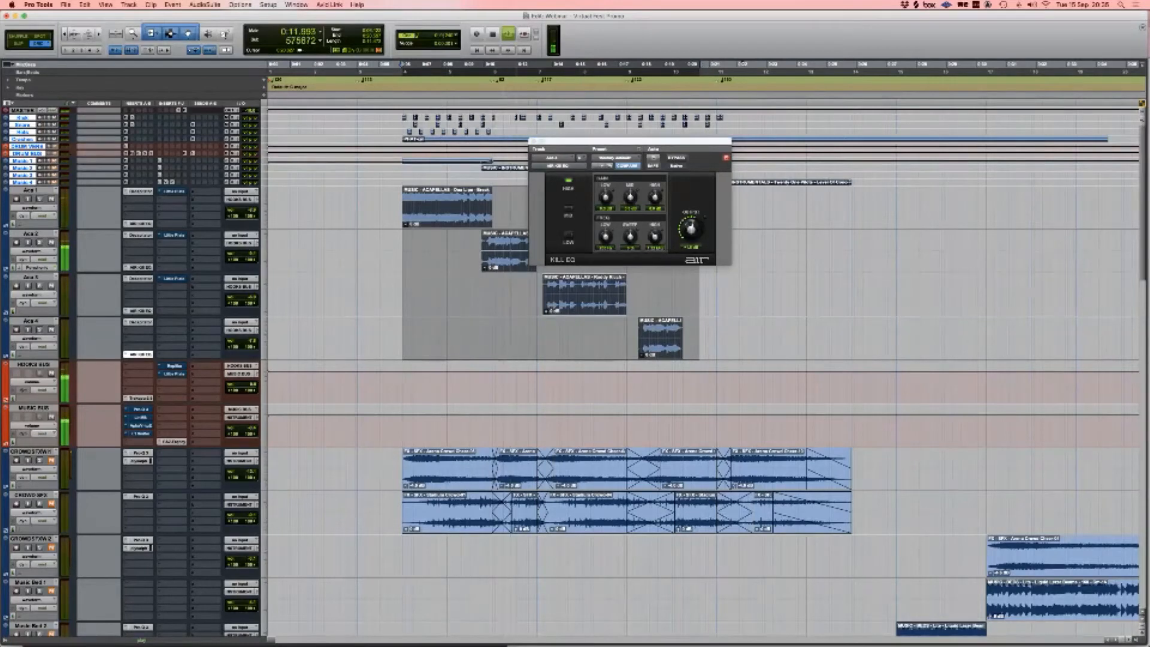
pyautogui.press('space')
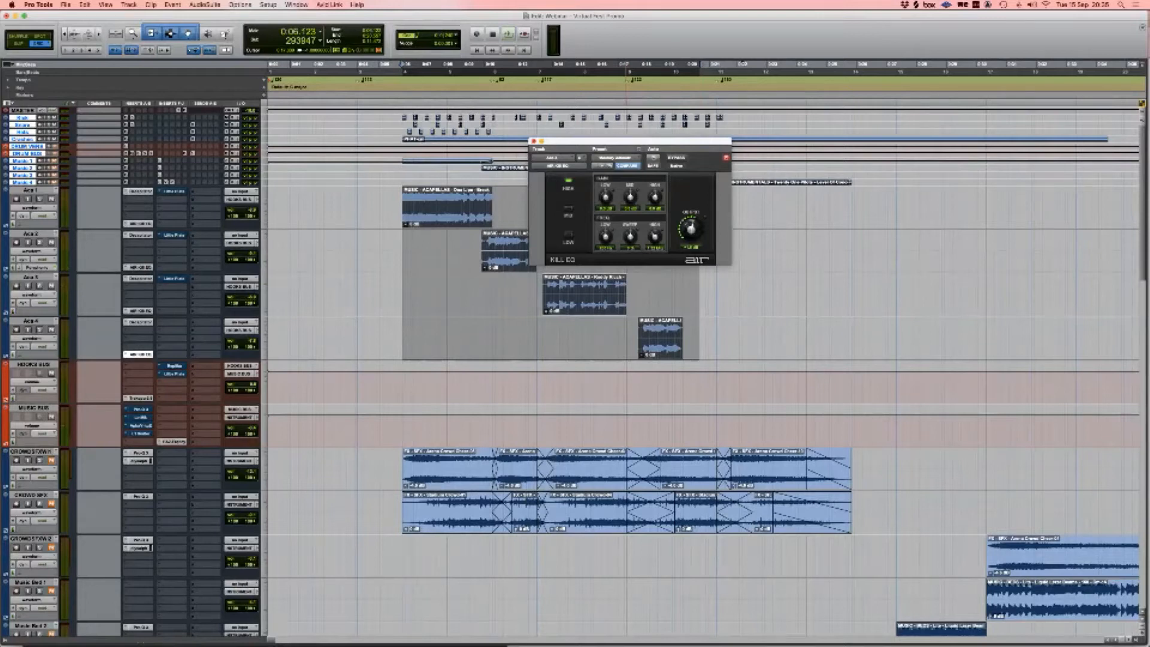
pyautogui.click(534, 142)
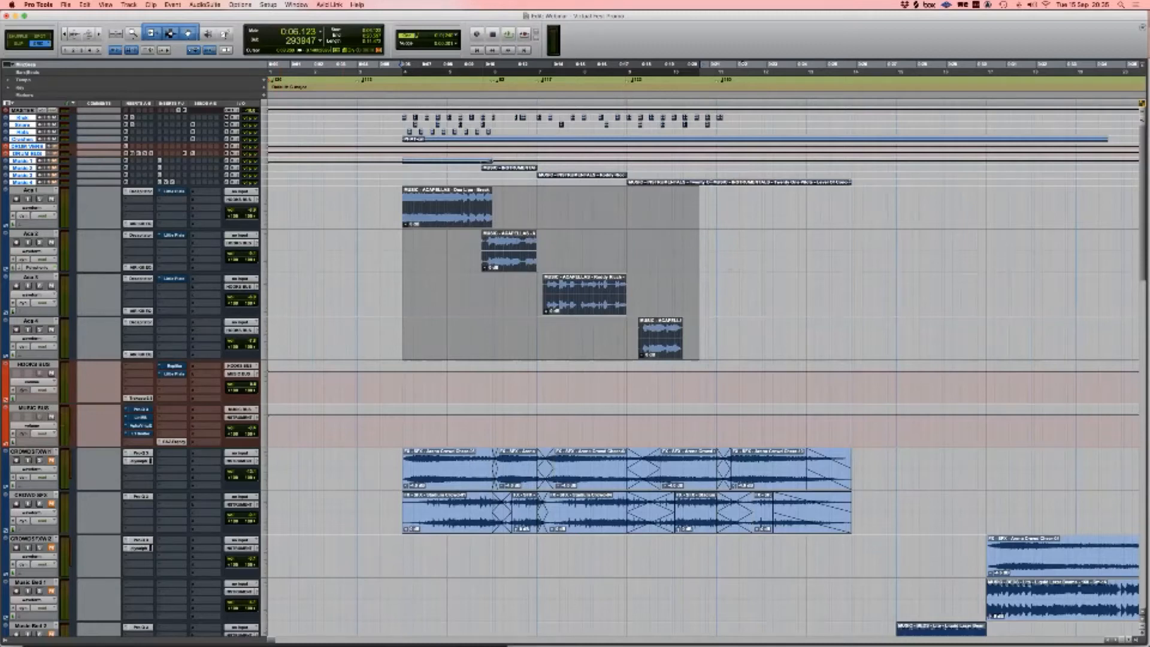
# Step: Activate the Little Plate reverb on Aca 2 and Aca 3, and check Aca 1's Little Plate
pyautogui.click(517, 259)
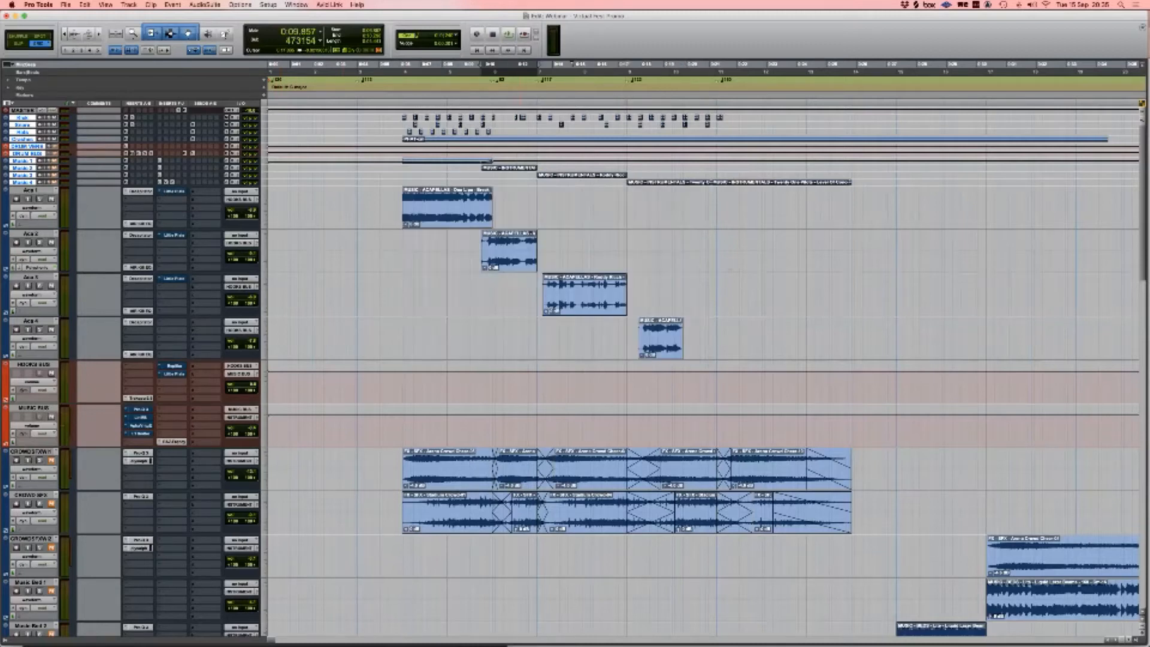
pyautogui.click(596, 301)
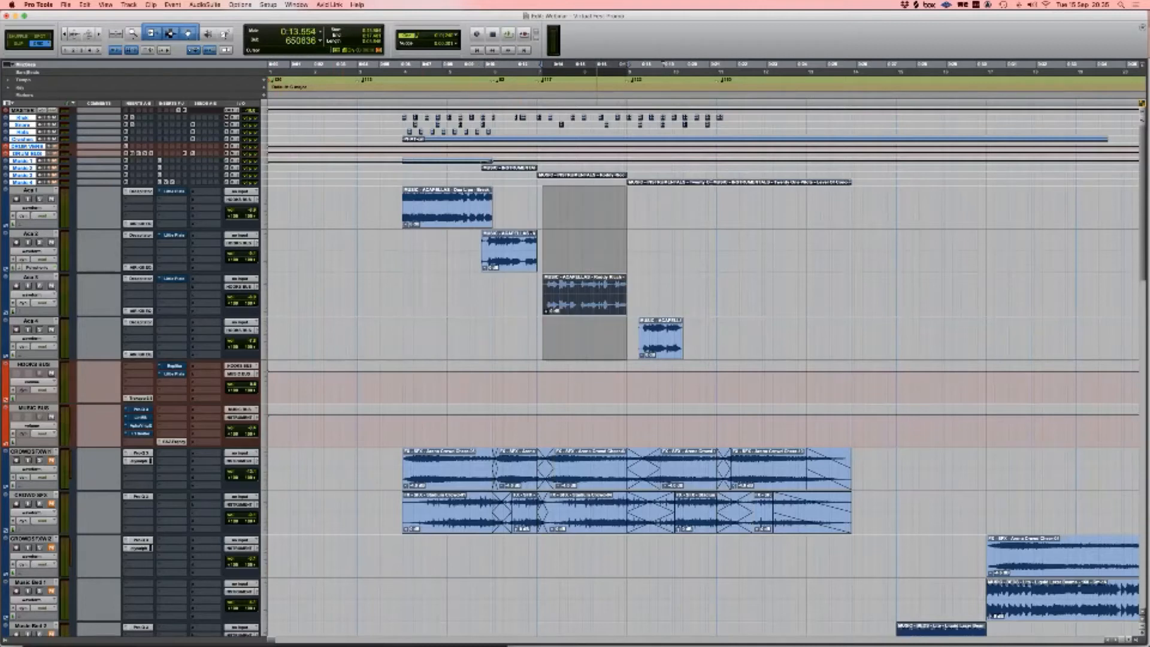
pyautogui.scroll(-1, 701, 371)
pyautogui.keyDown('super'); pyautogui.click(174, 227); pyautogui.keyUp('super')
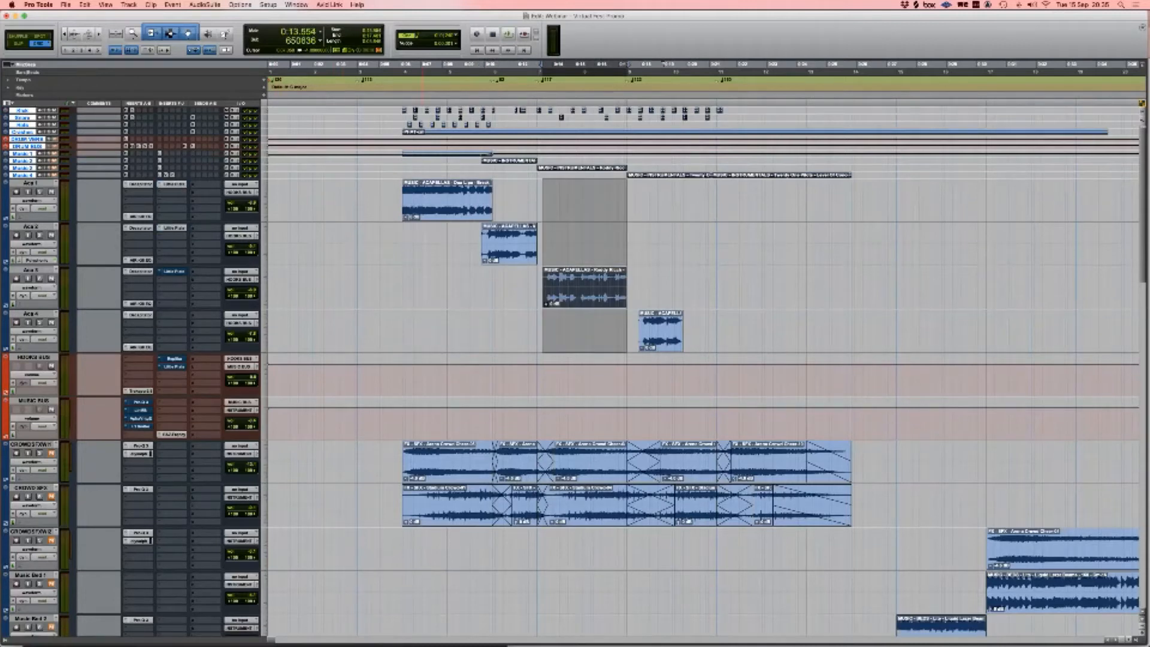
pyautogui.keyDown('super'); pyautogui.click(174, 271); pyautogui.keyUp('super')
pyautogui.click(174, 184)
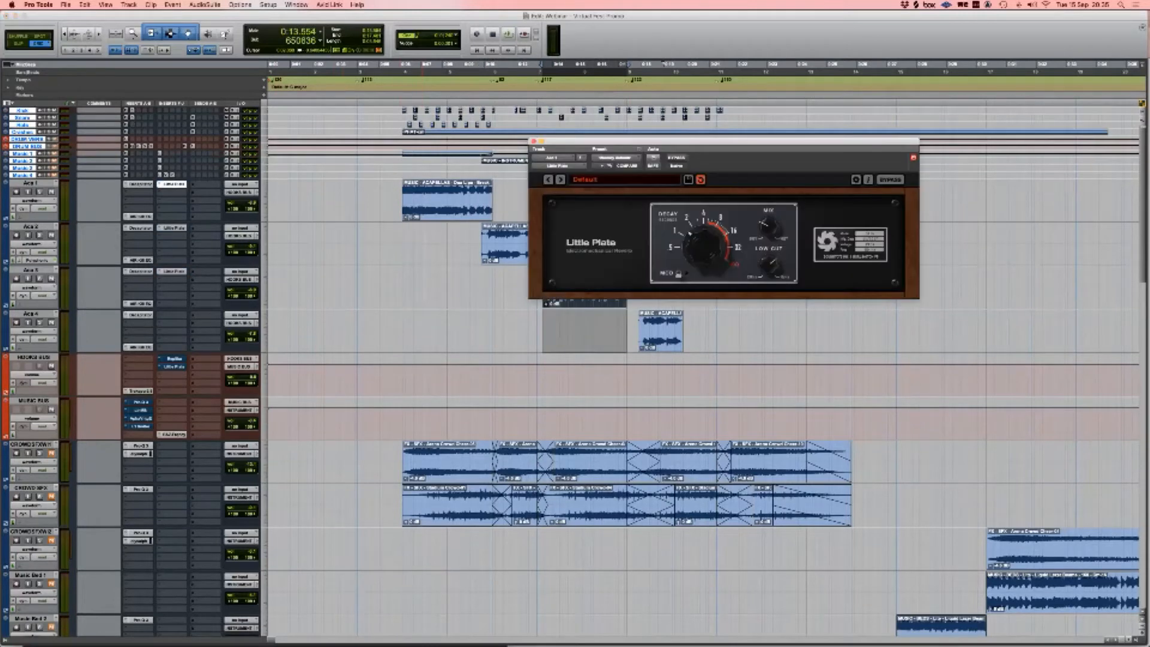
pyautogui.click(174, 184)
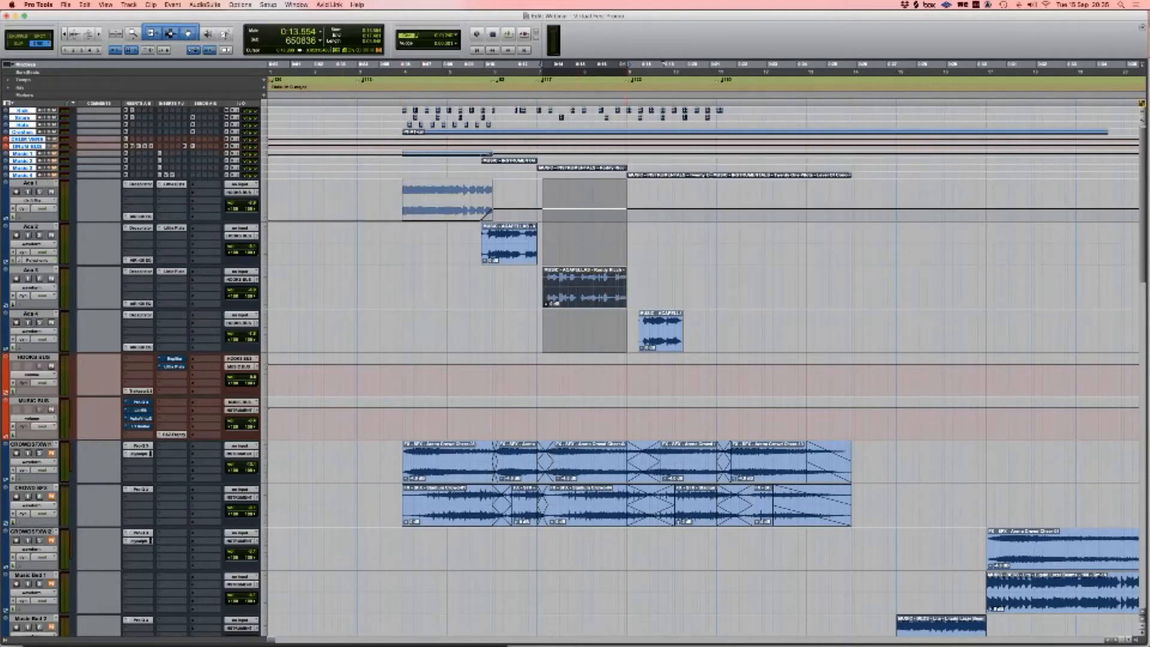
# Step: Return the edit point to 0:06.123 and play the session from there
pyautogui.moveTo(627, 287); pyautogui.dragTo(717, 288)
pyautogui.click(717, 288)
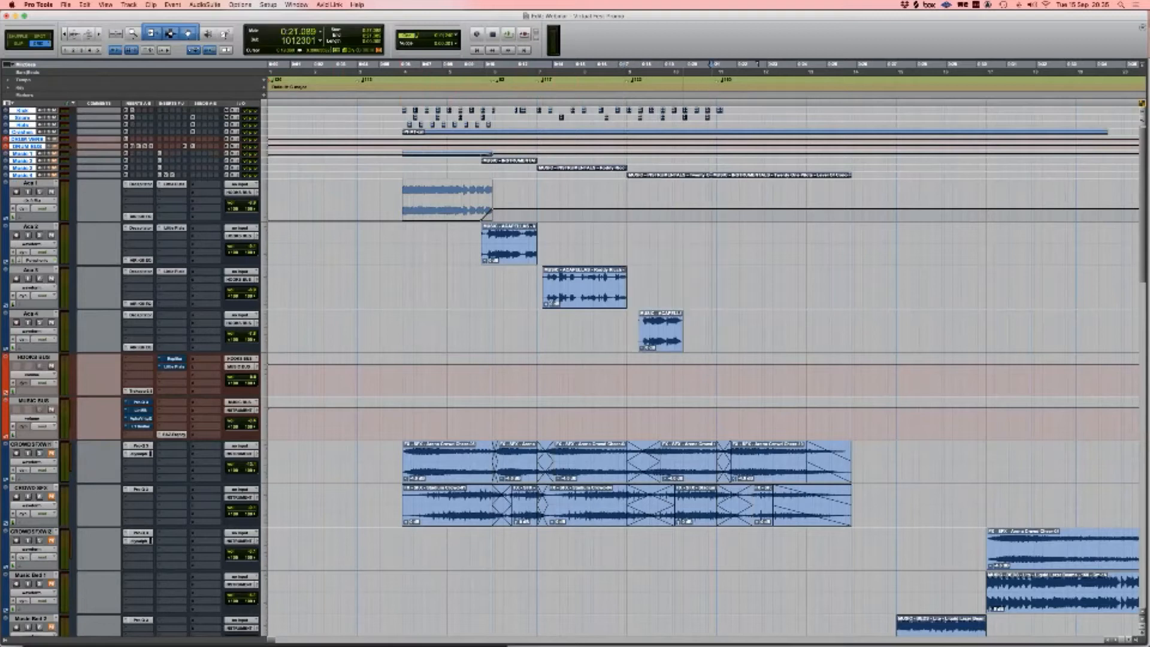
pyautogui.click(661, 336)
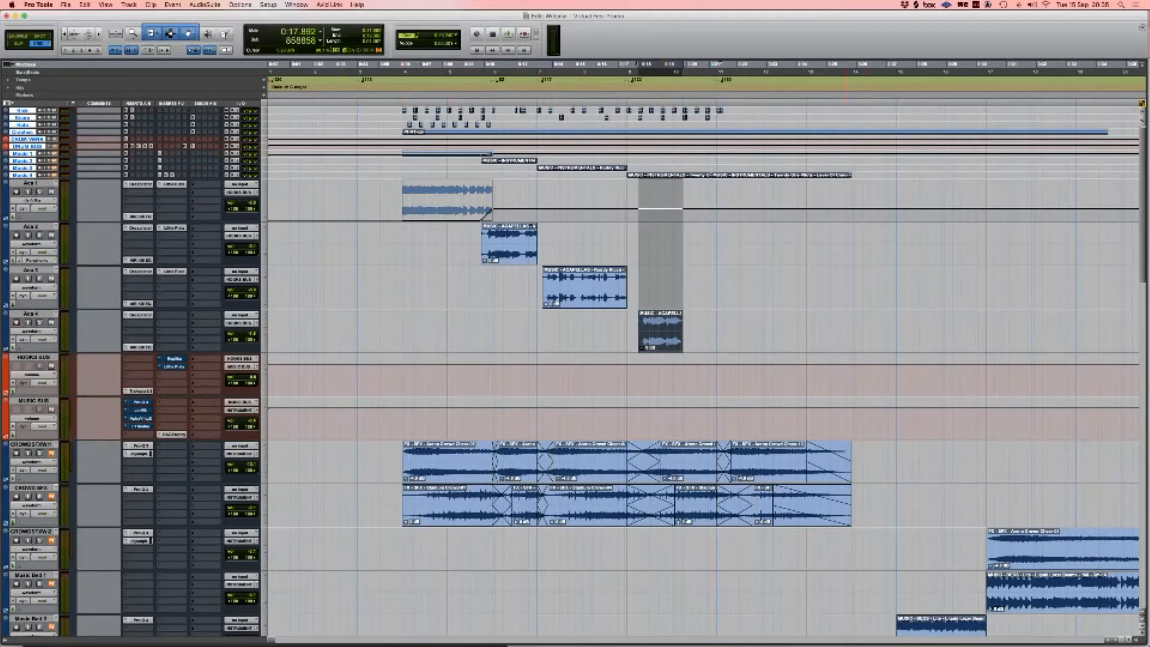
pyautogui.moveTo(847, 202); pyautogui.dragTo(856, 202)
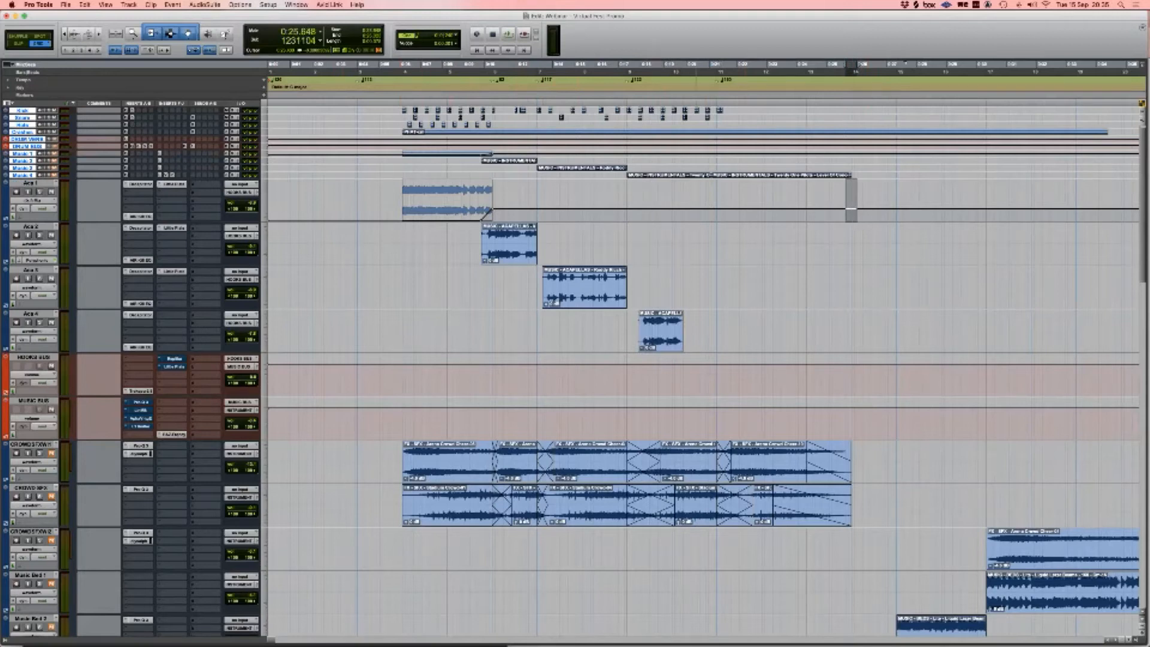
pyautogui.click(665, 203)
pyautogui.moveTo(665, 203); pyautogui.dragTo(712, 330)
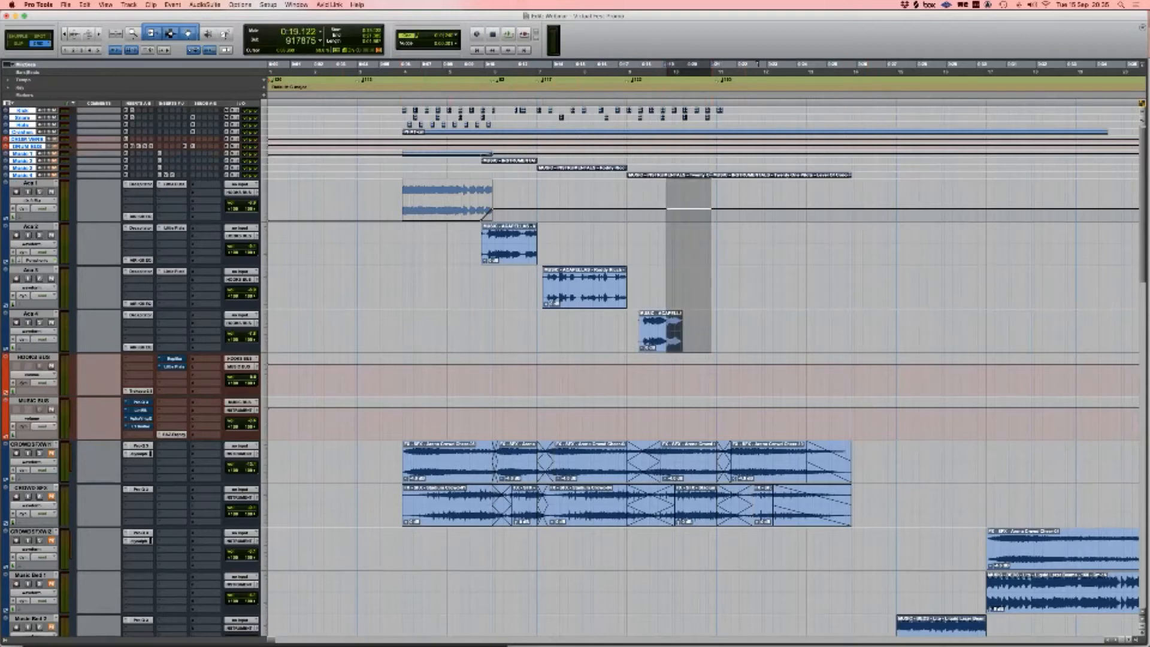
pyautogui.click(402, 203)
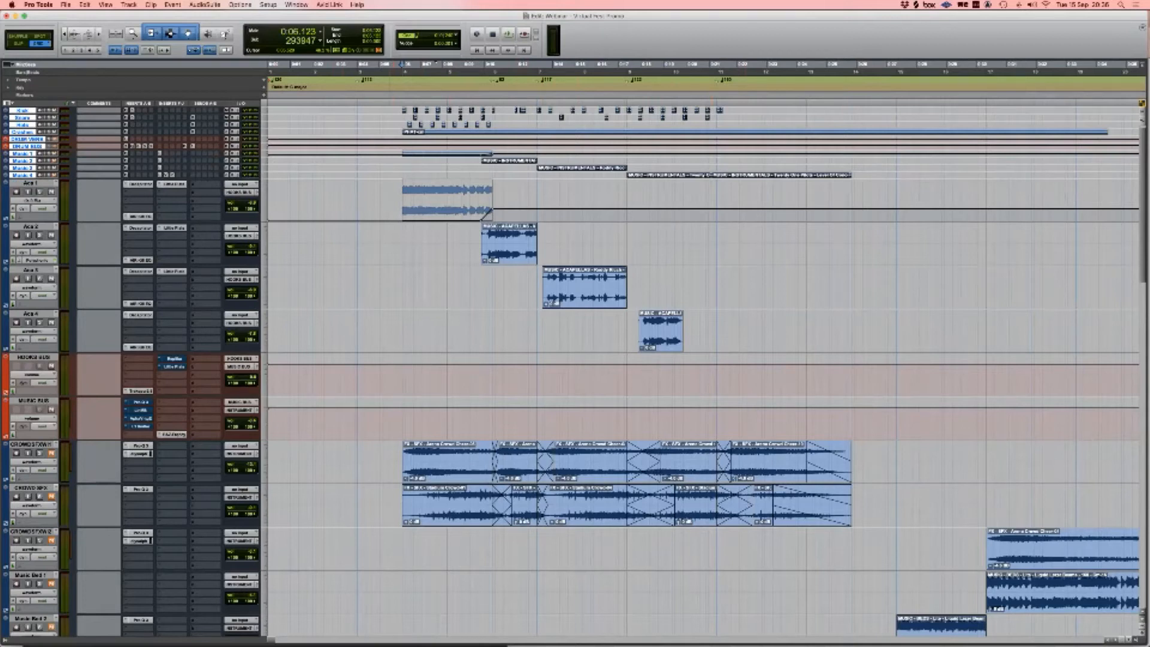
pyautogui.scroll(1, 516, 335)
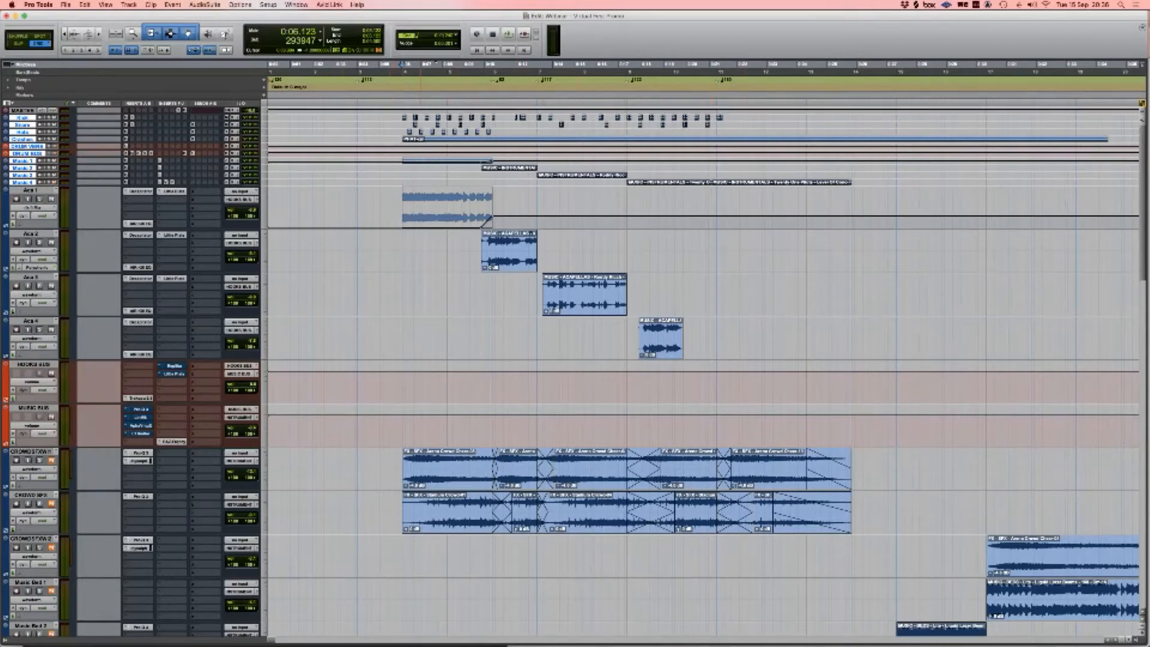
pyautogui.press('space')
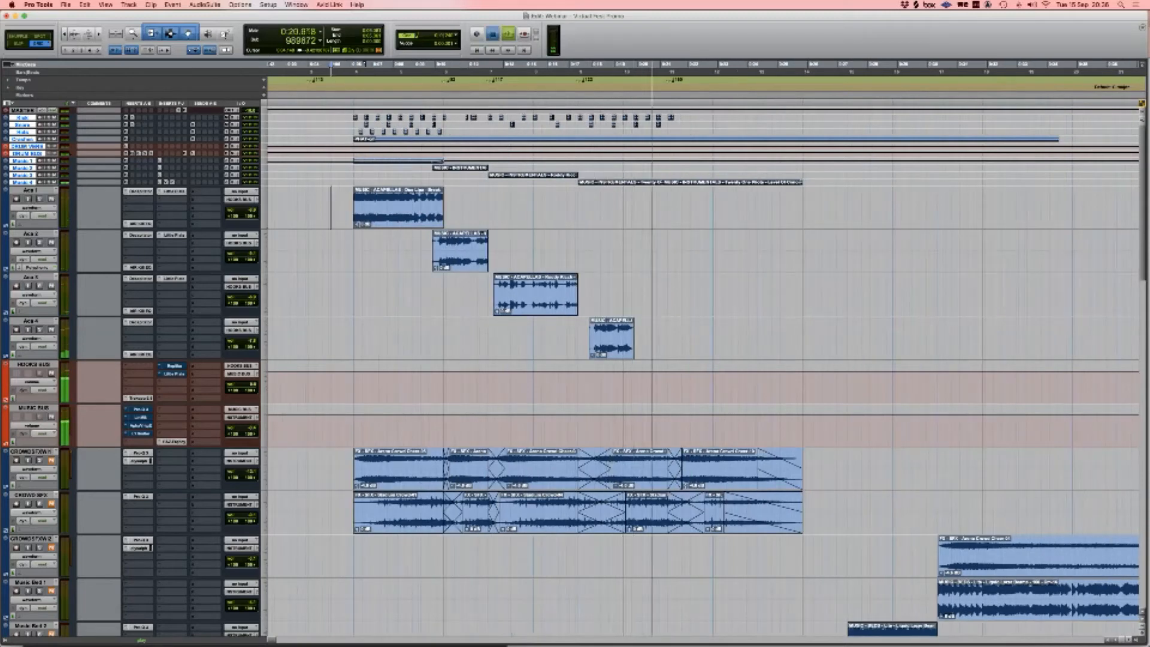
# Step: Stop playback and set tracks Aca 1 through Aca 4 to Micro height
pyautogui.press('space')
pyautogui.click(30, 190)
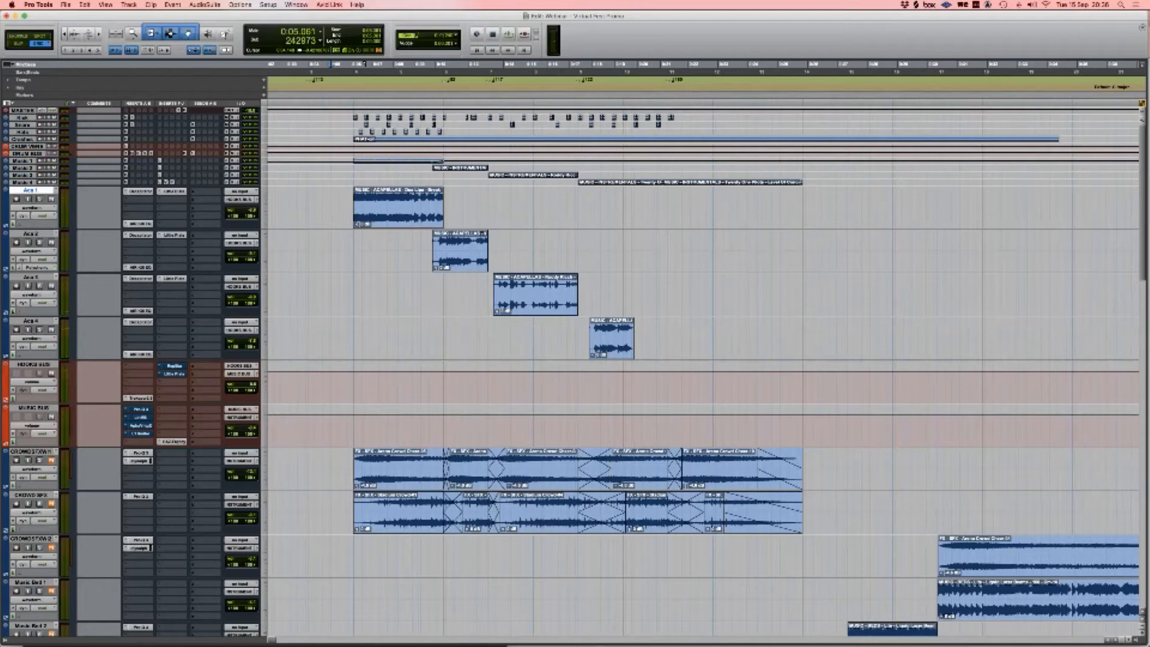
pyautogui.keyDown('shift'); pyautogui.click(30, 321); pyautogui.keyUp('shift')
pyautogui.click(265, 198)
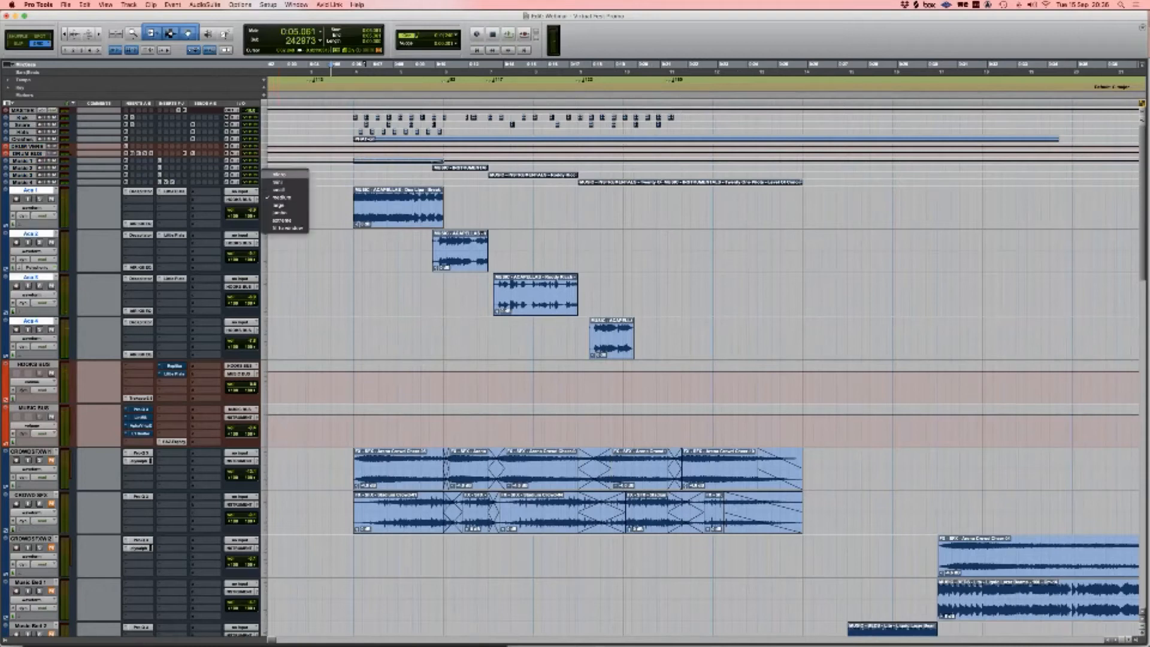
pyautogui.click(280, 175)
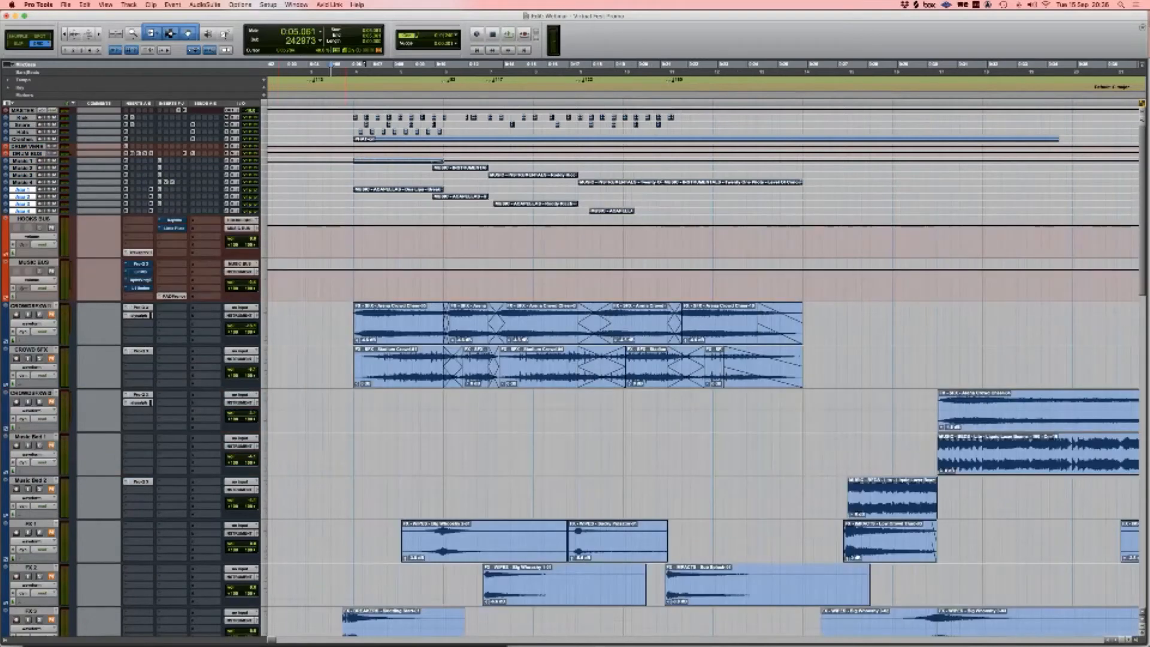
pyautogui.moveTo(349, 159); pyautogui.dragTo(810, 213)
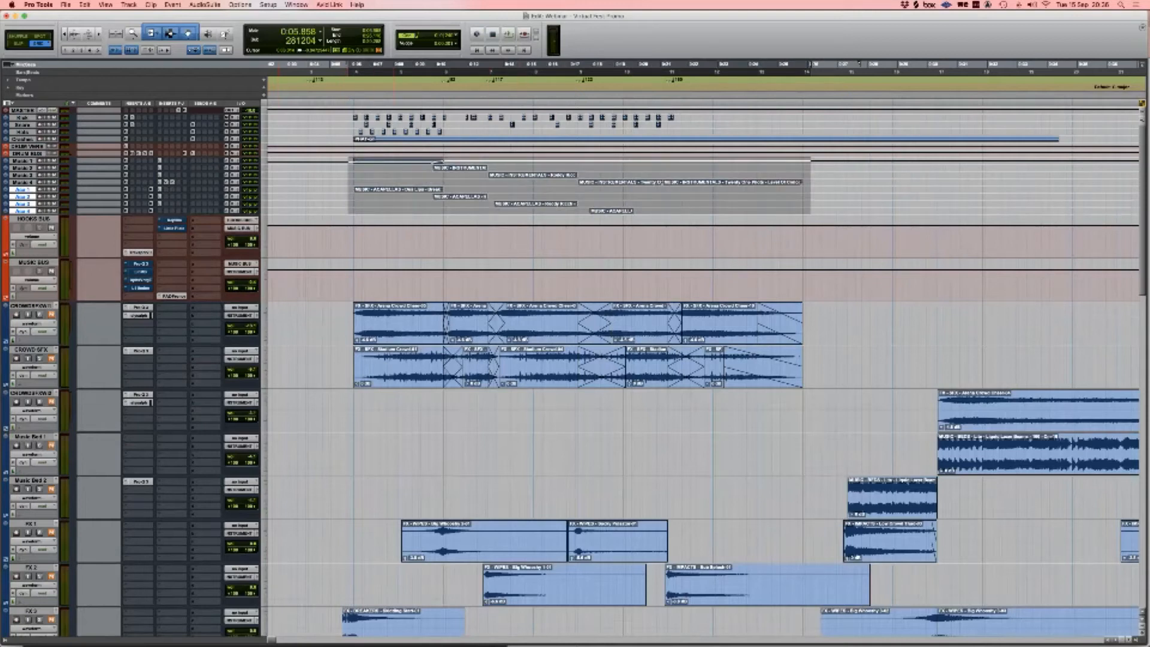
# Step: Activate Replika on the HOOKS BUS, review its presets, then view and close Little Plate
pyautogui.click(34, 219)
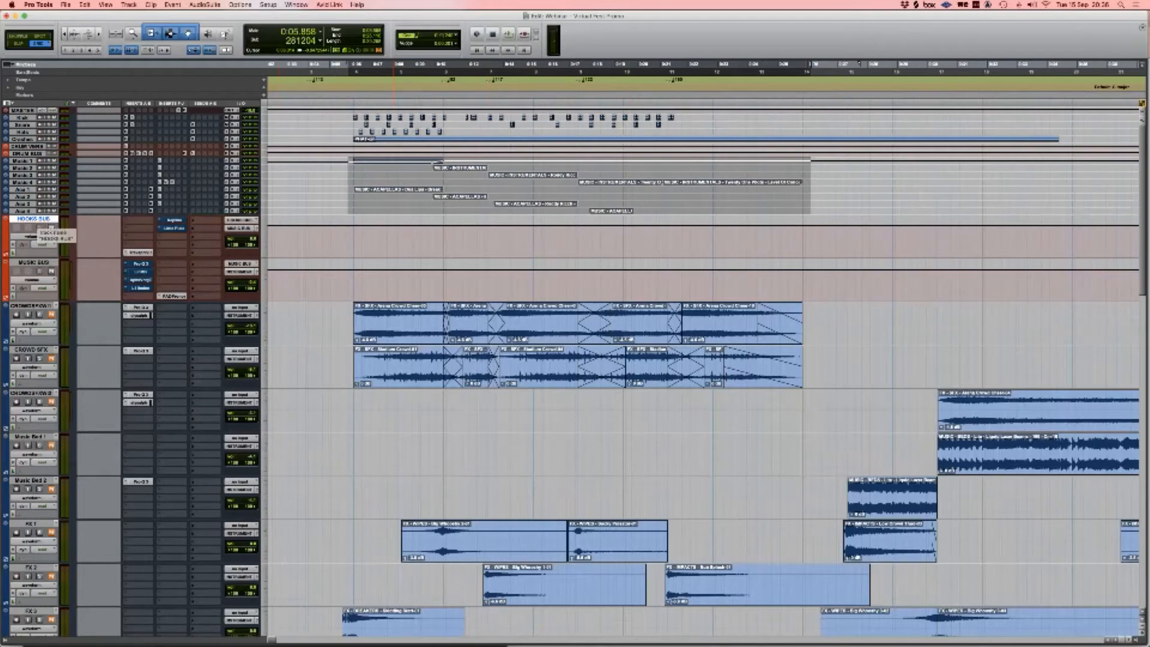
pyautogui.keyDown('super'); pyautogui.click(174, 221); pyautogui.keyUp('super')
pyautogui.click(173, 220)
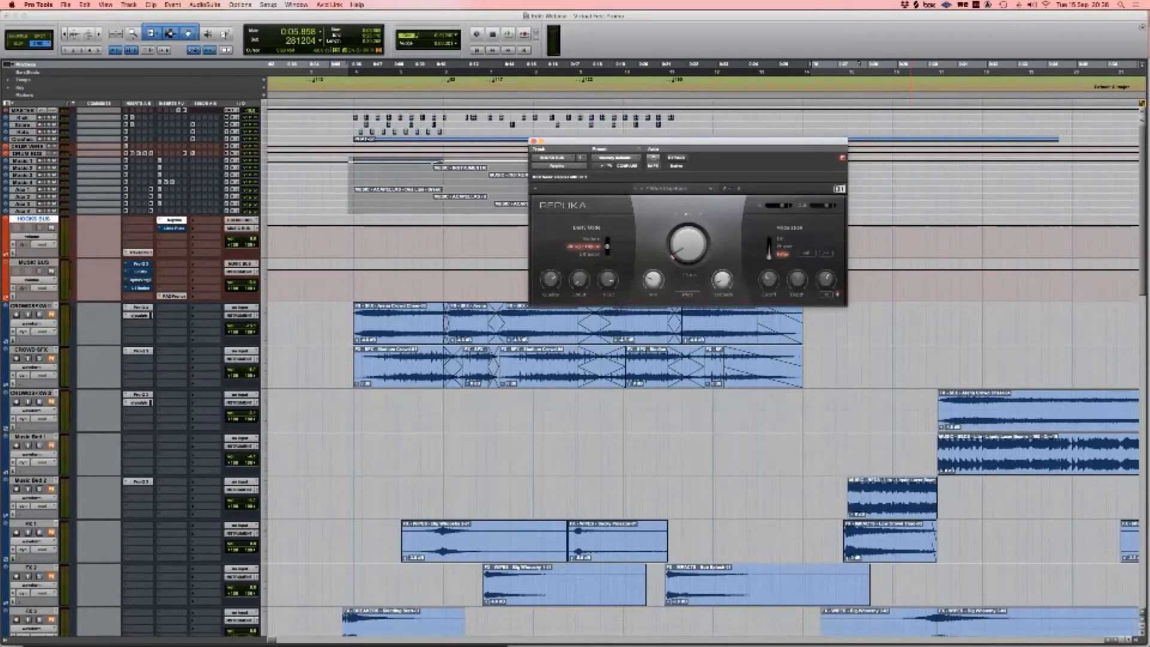
pyautogui.click(671, 188)
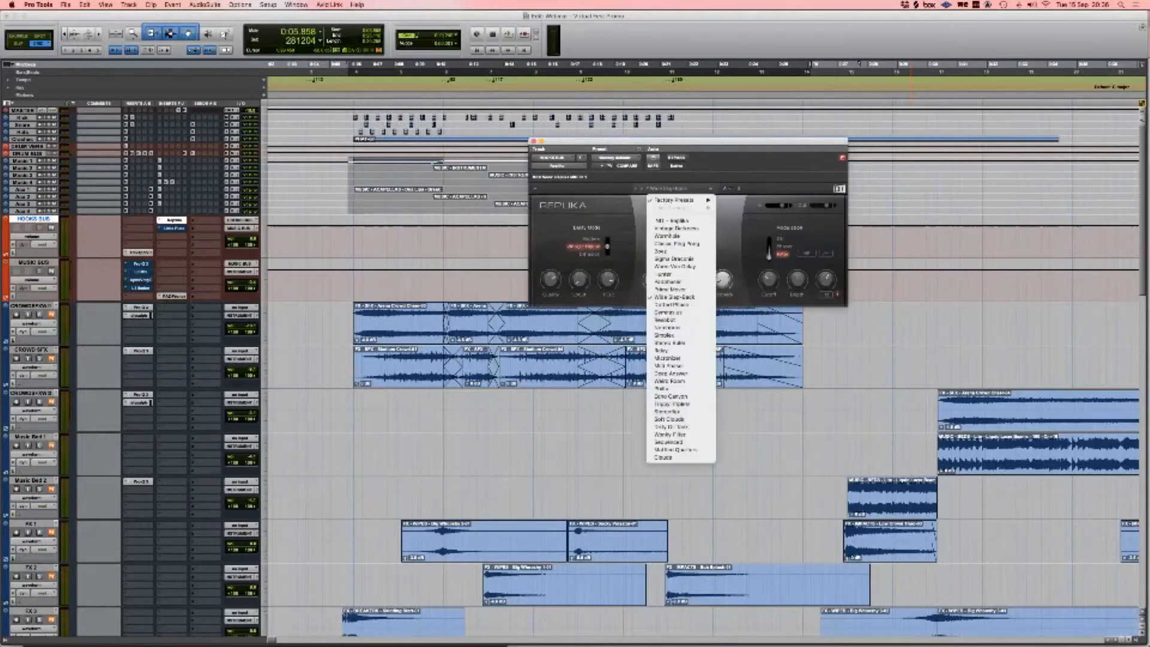
pyautogui.press('Escape')
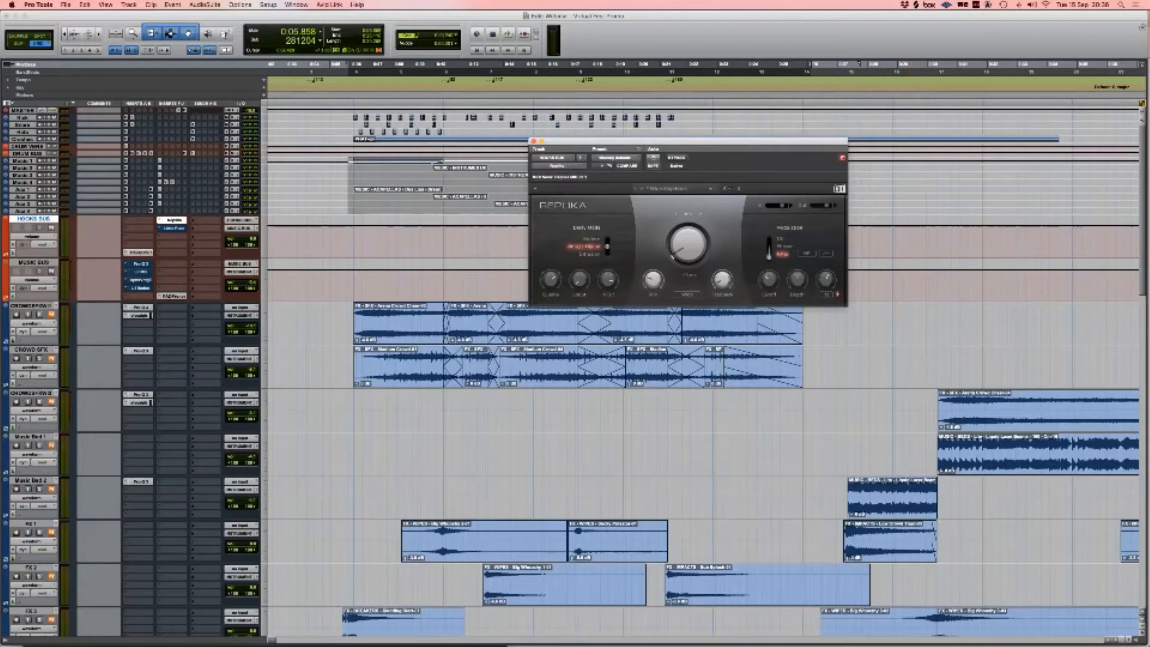
pyautogui.click(173, 228)
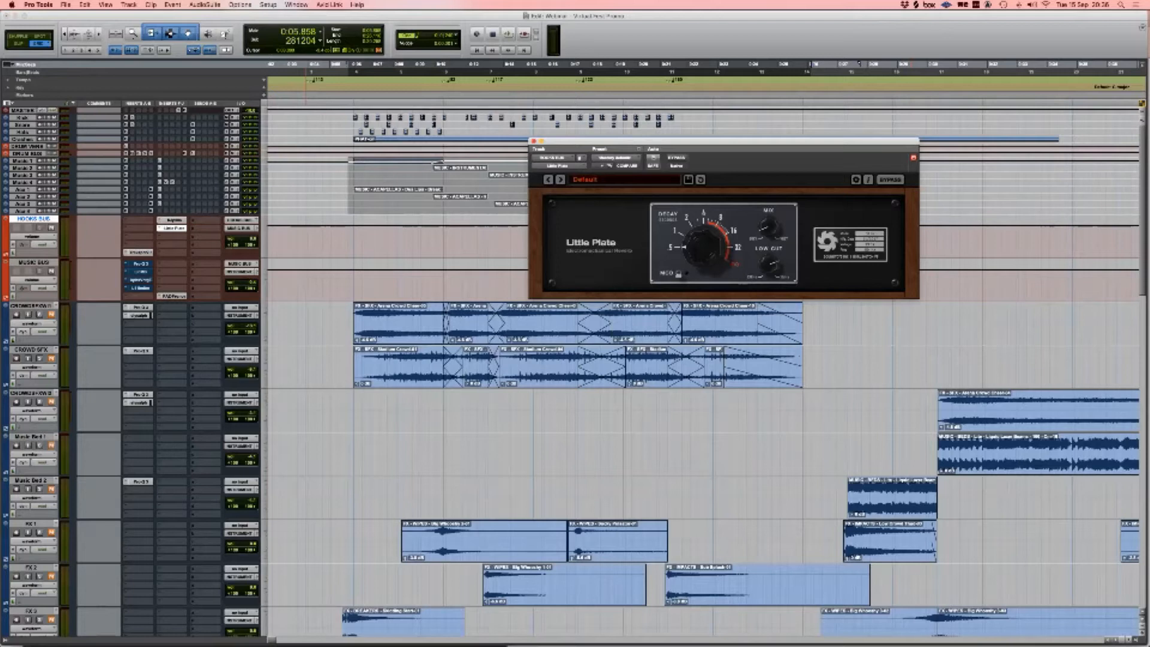
pyautogui.click(534, 141)
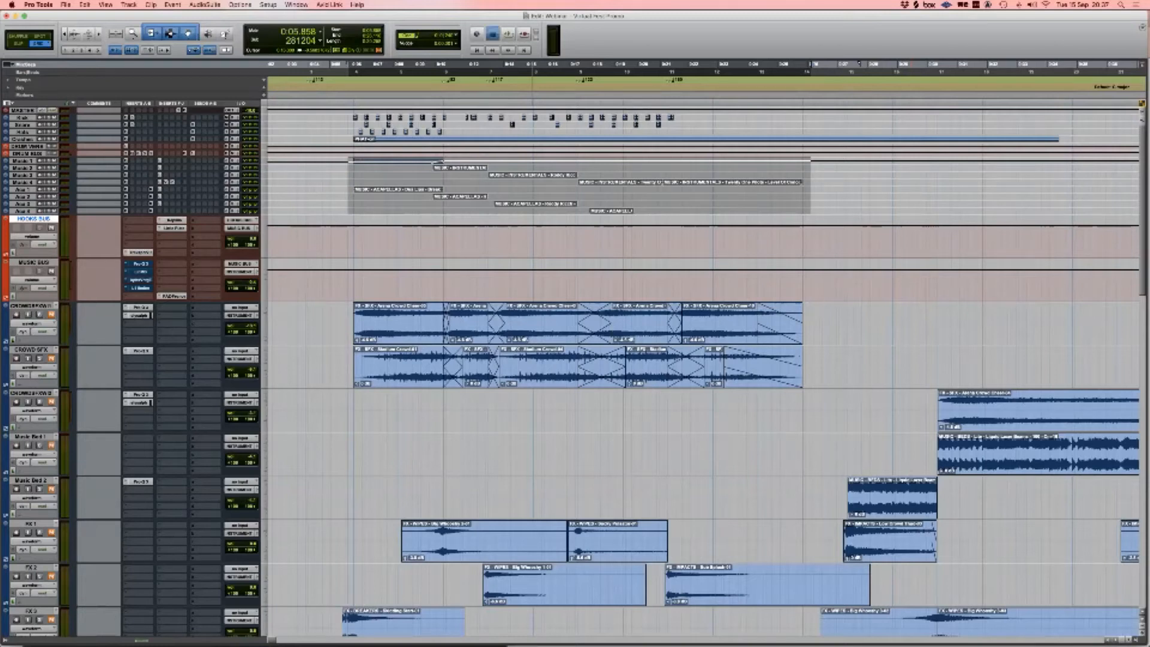
pyautogui.press('space')
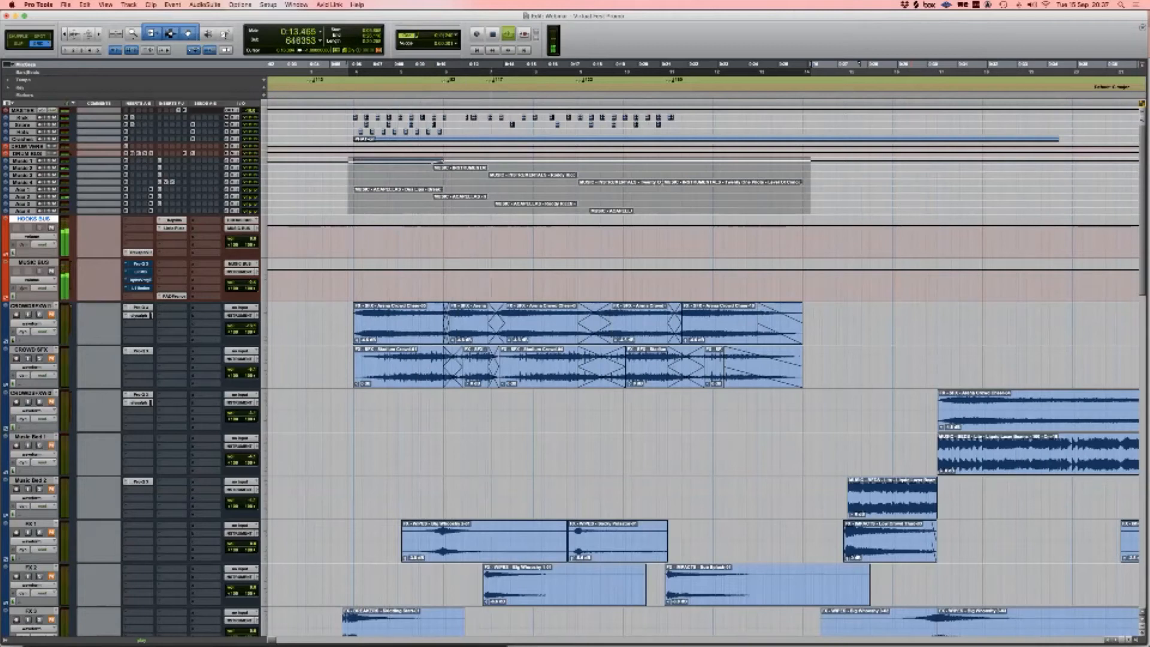
pyautogui.press('space')
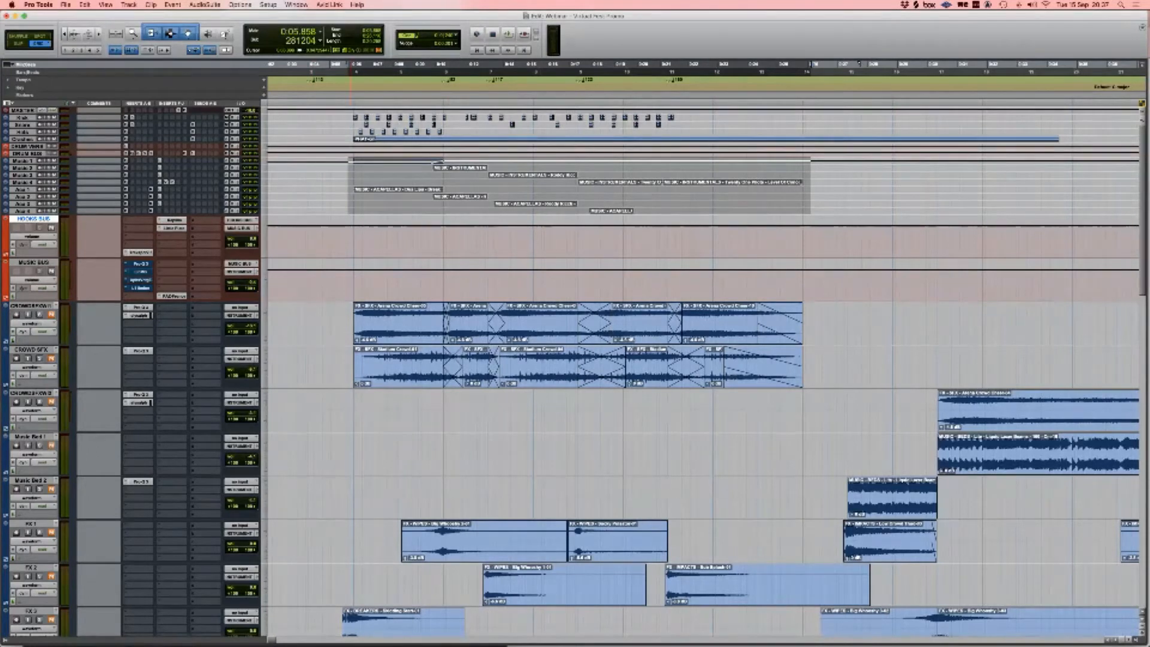
pyautogui.hscroll(2, 705, 343)
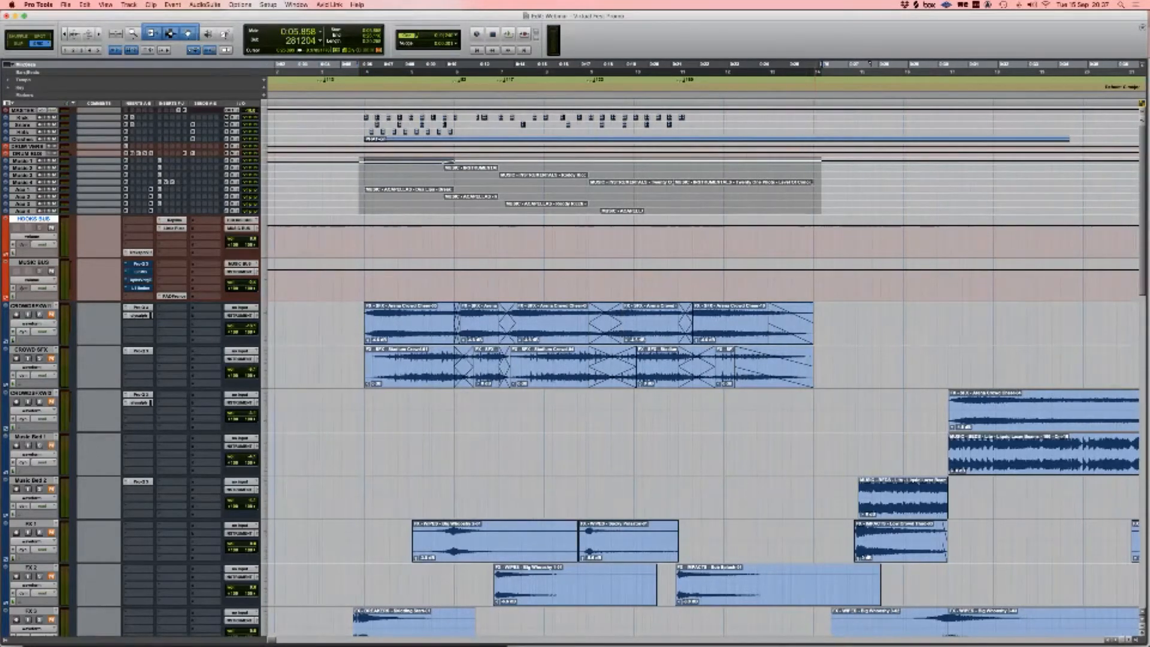
pyautogui.hscroll(-5, 704, 360)
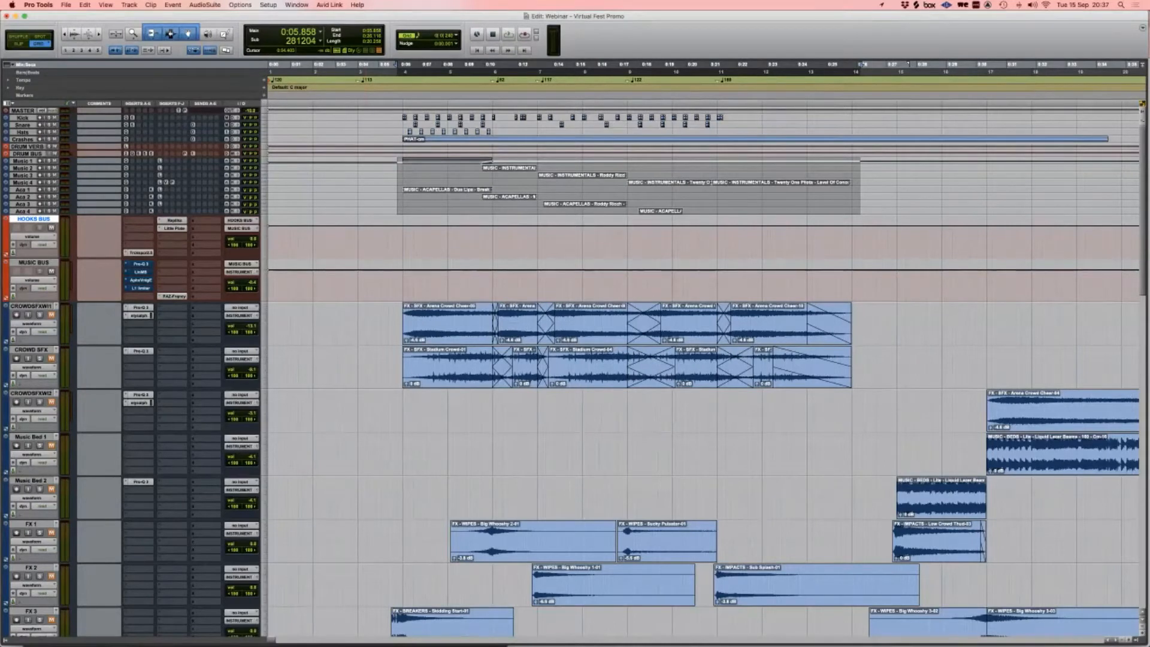
# Step: Move through the Kick, DRUM BUS and HOOKS BUS tracks, ending with MUSIC BUS selected
pyautogui.click(23, 118)
pyautogui.click(27, 154)
pyautogui.click(33, 219)
pyautogui.click(27, 154)
pyautogui.click(34, 220)
pyautogui.keyDown('super'); pyautogui.click(28, 154); pyautogui.keyUp('super')
pyautogui.click(34, 262)
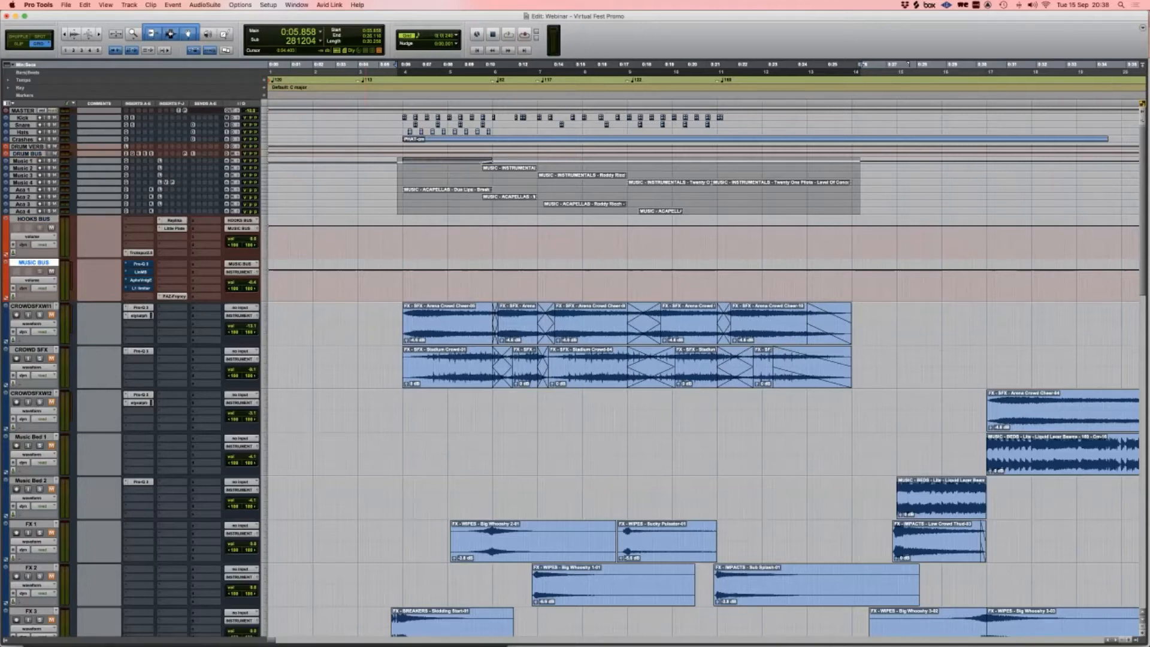
# Step: Open MUSIC BUS's Pro-Q 3, Linear Phase Multiband and Aphex Exciter, arranging the windows side by side
pyautogui.click(141, 264)
pyautogui.moveTo(222, 14); pyautogui.dragTo(465, 60)
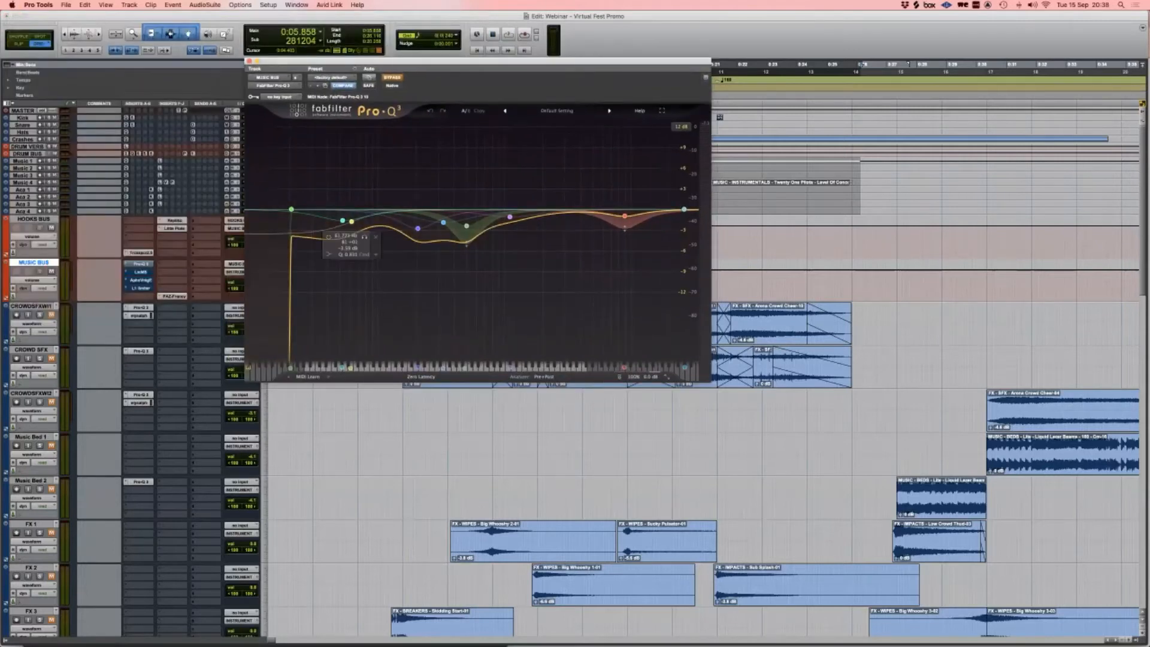
pyautogui.click(140, 273)
pyautogui.moveTo(180, 14); pyautogui.dragTo(495, 411)
pyautogui.click(141, 281)
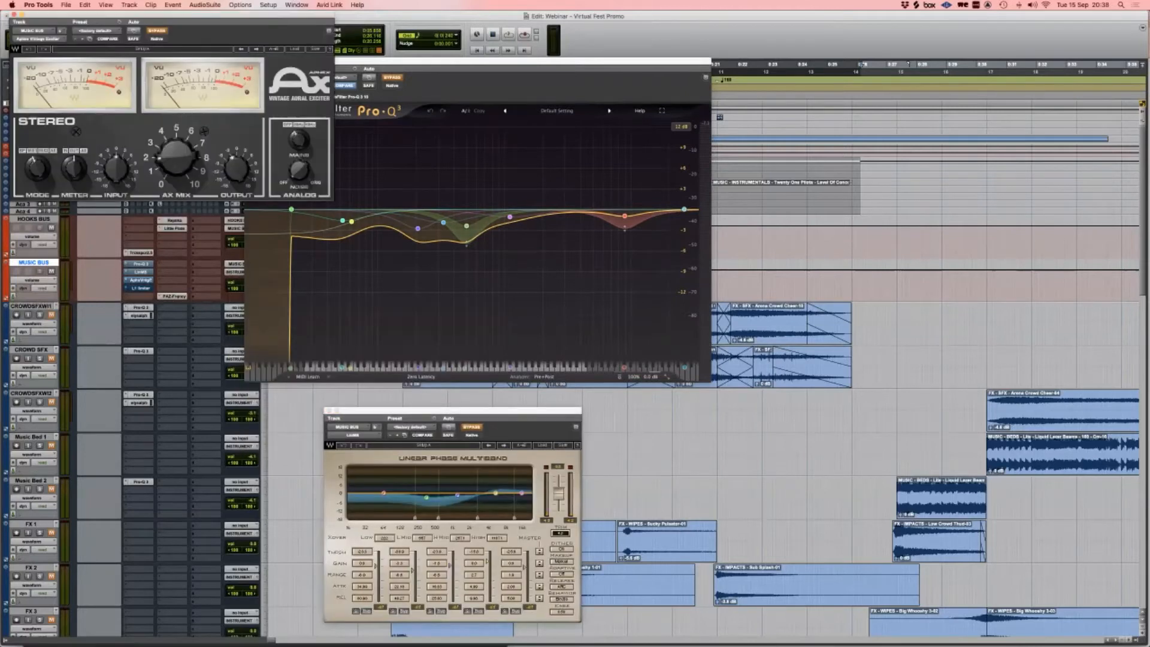
pyautogui.moveTo(168, 19)
pyautogui.mouseDown()
pyautogui.moveTo(940, 76)
pyautogui.moveTo(900, 60)
pyautogui.mouseUp()
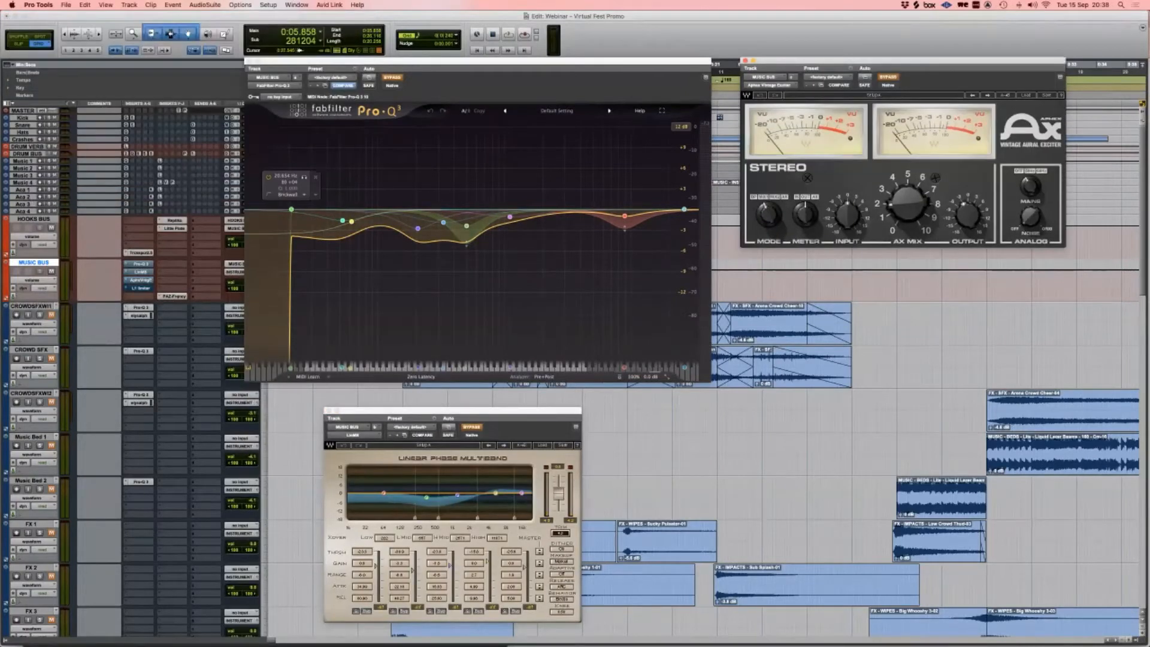
# Step: Open the L1 Limiter at lower right, take Pro-Q 3 out of bypass, and play
pyautogui.click(141, 288)
pyautogui.moveTo(120, 16); pyautogui.dragTo(887, 329)
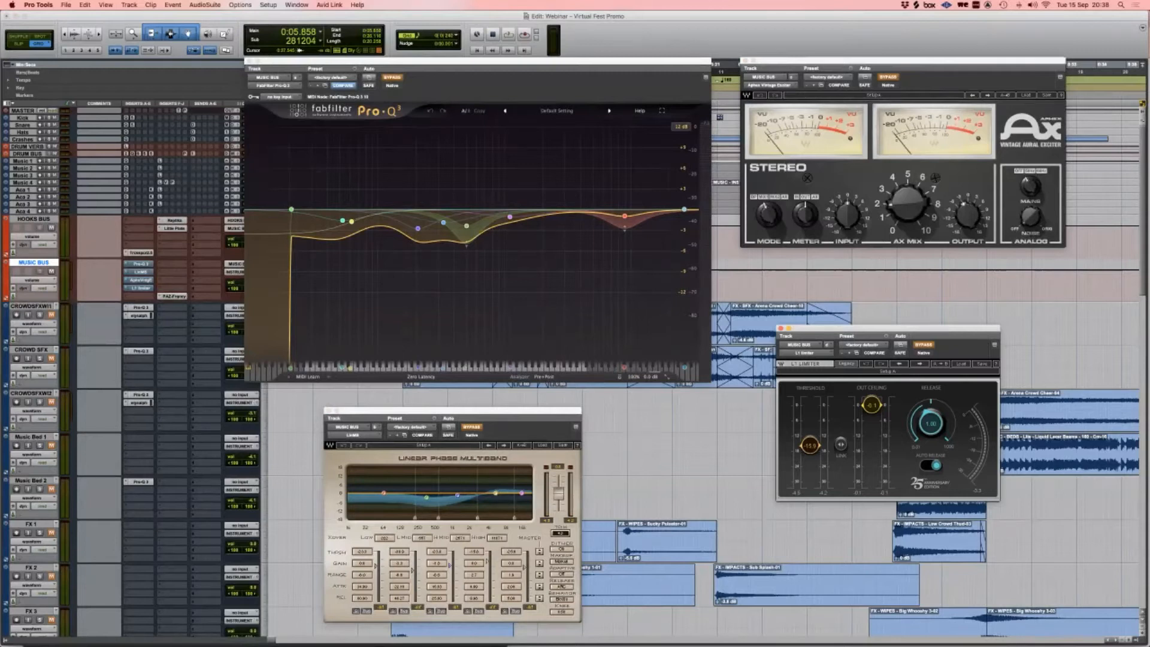
pyautogui.moveTo(420, 61); pyautogui.dragTo(340, 44)
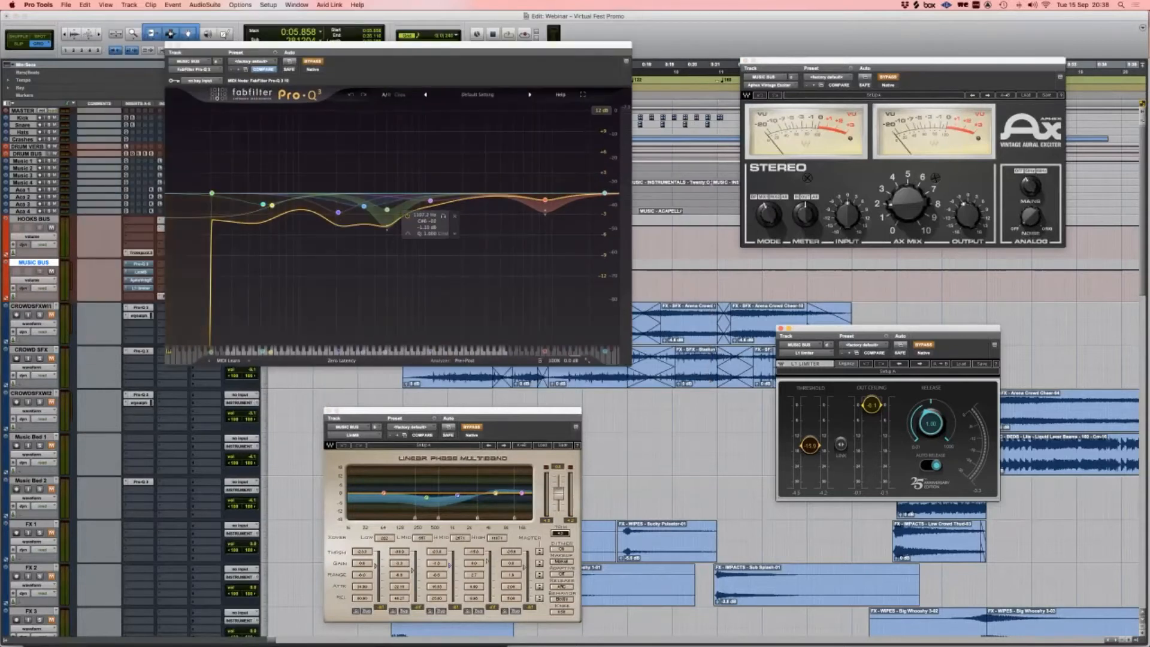
pyautogui.click(313, 62)
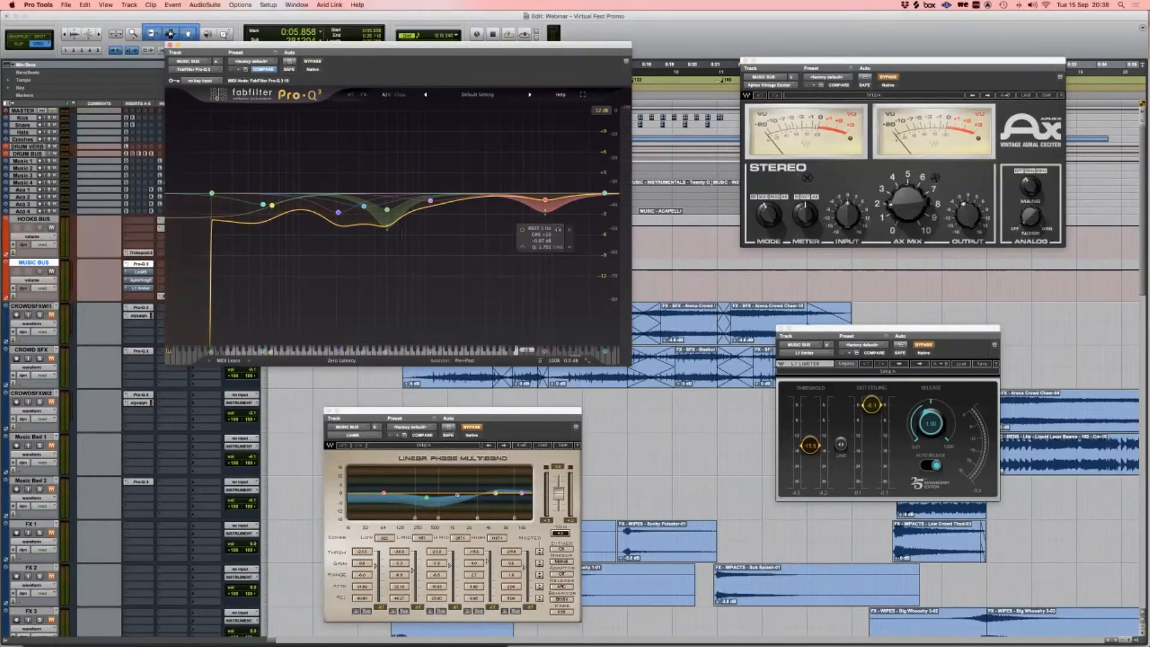
pyautogui.press('space')
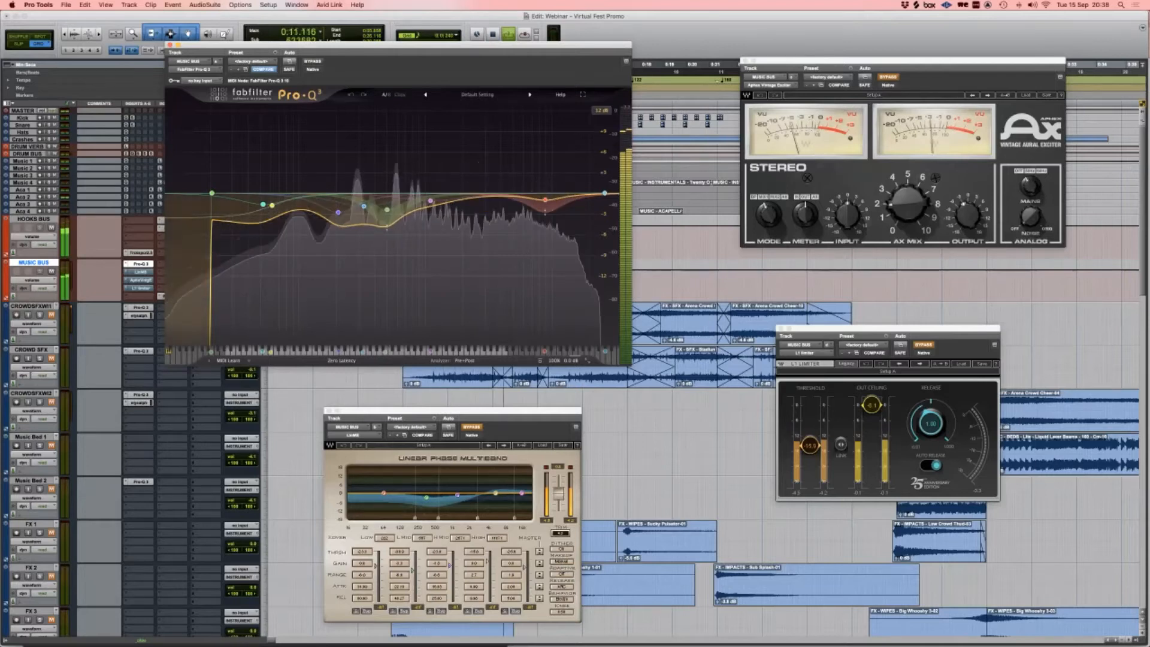
# Step: Stop playback, rearrange the Multiband and Aphex windows, and switch the Aphex exciter on
pyautogui.press('space')
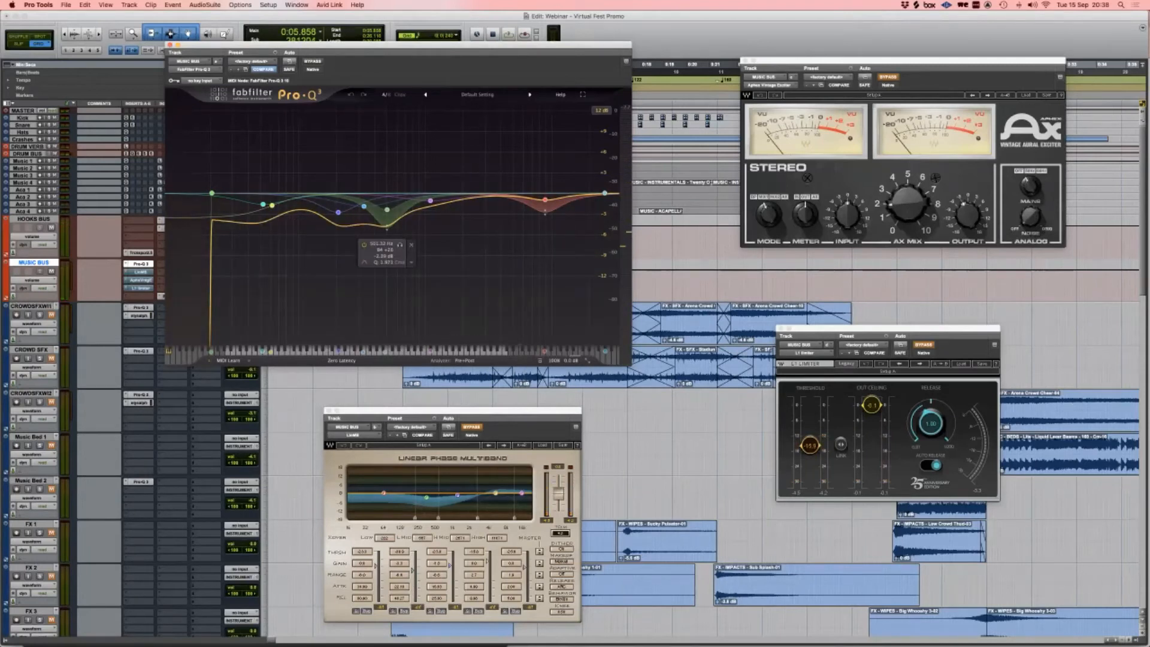
pyautogui.click(453, 411)
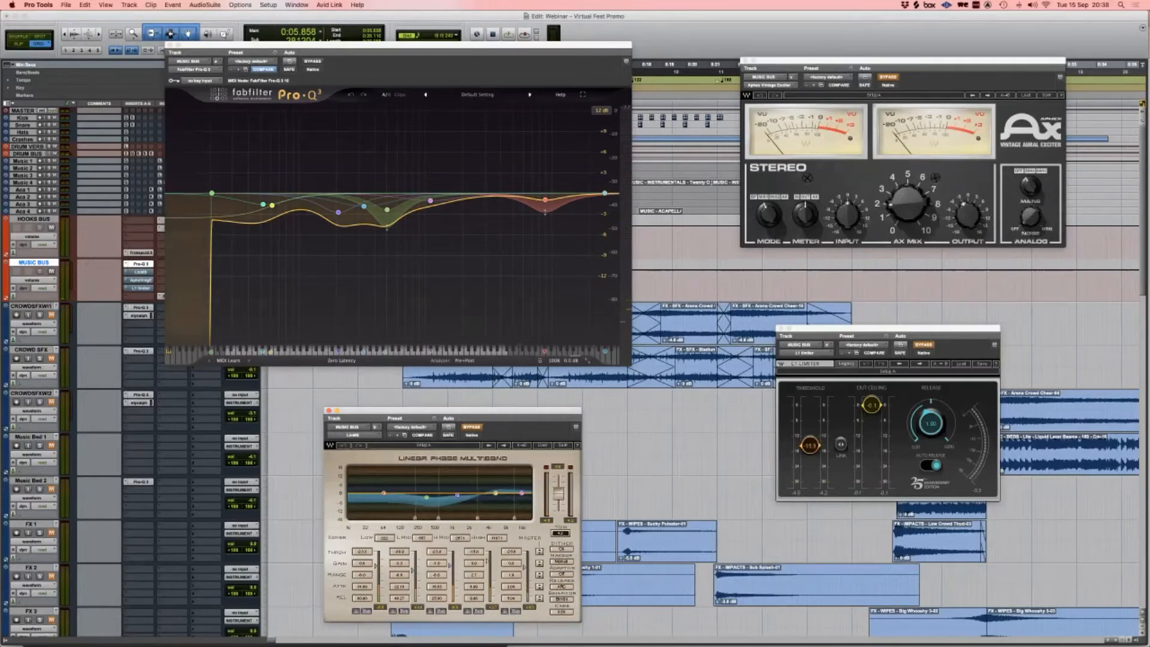
pyautogui.moveTo(453, 411); pyautogui.dragTo(451, 377)
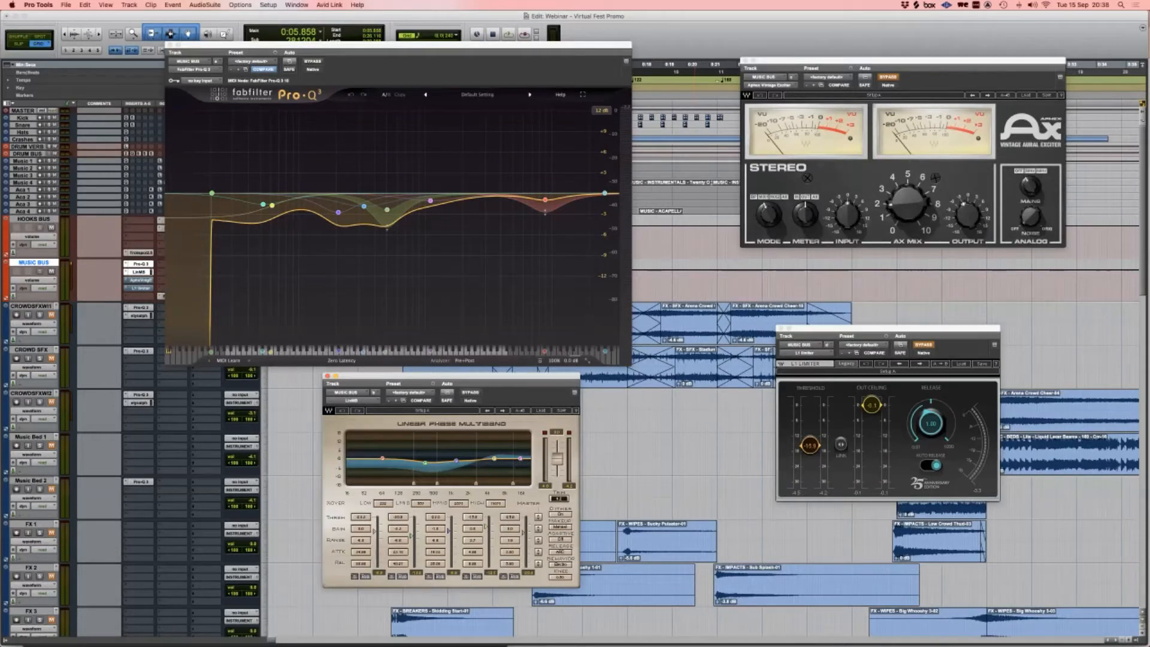
pyautogui.moveTo(903, 60); pyautogui.dragTo(865, 93)
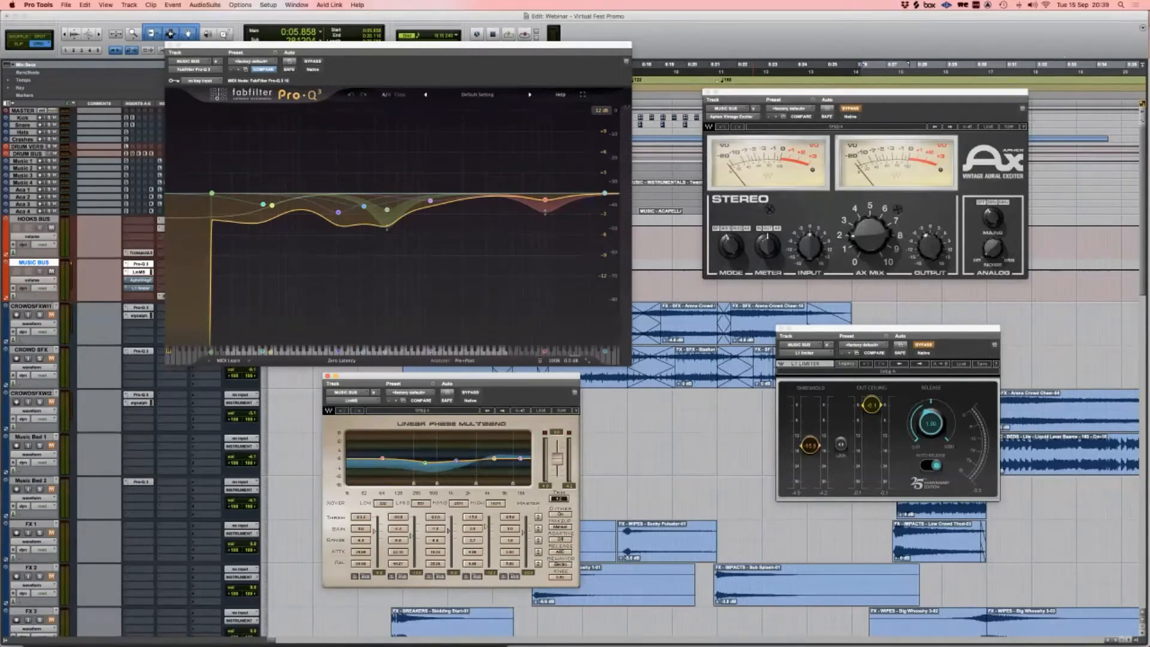
pyautogui.click(850, 109)
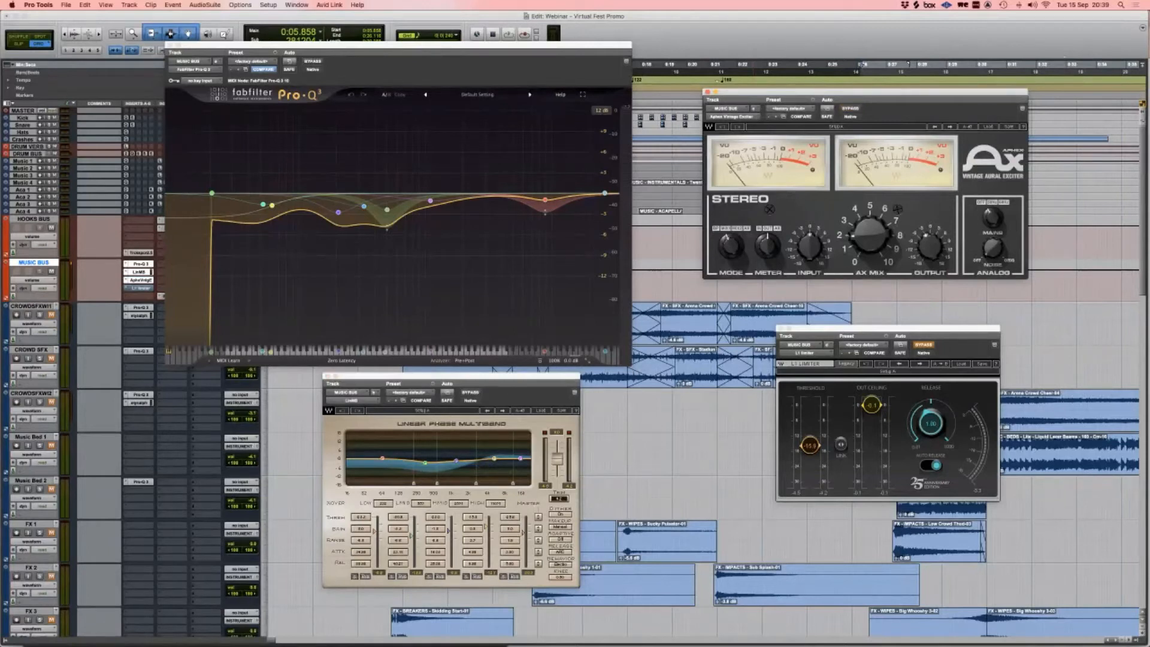
# Step: Take the L1 Limiter out of bypass, play the mix, and close the Pro-Q 3 window
pyautogui.click(924, 345)
pyautogui.click(923, 345)
pyautogui.click(924, 345)
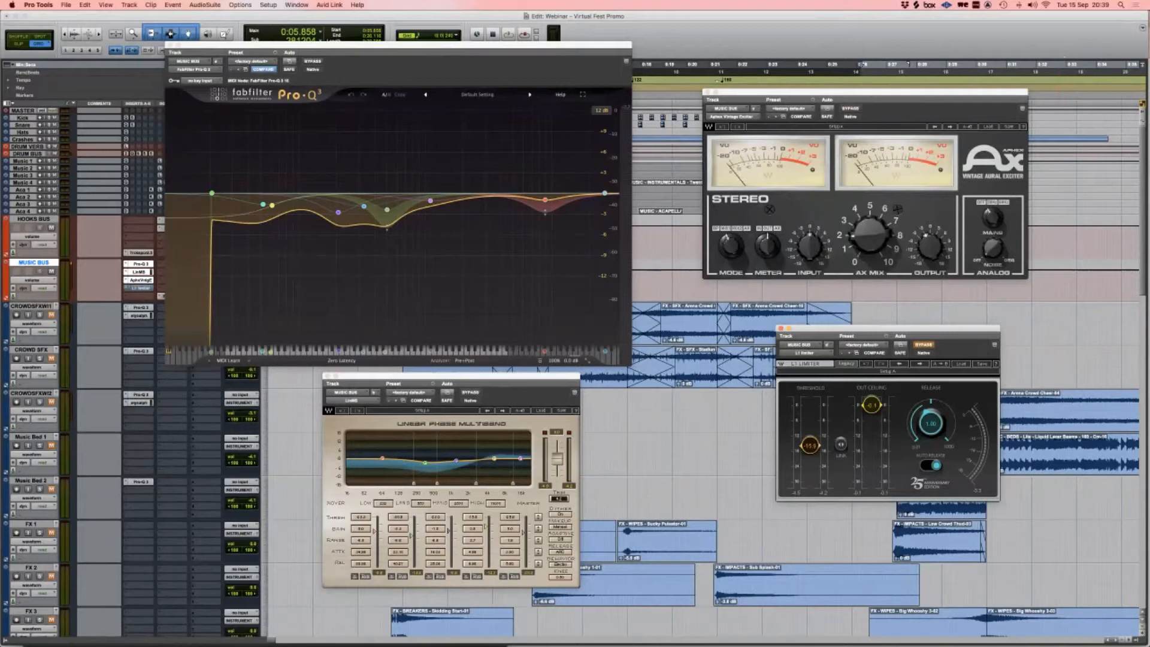
pyautogui.click(924, 345)
pyautogui.press('space')
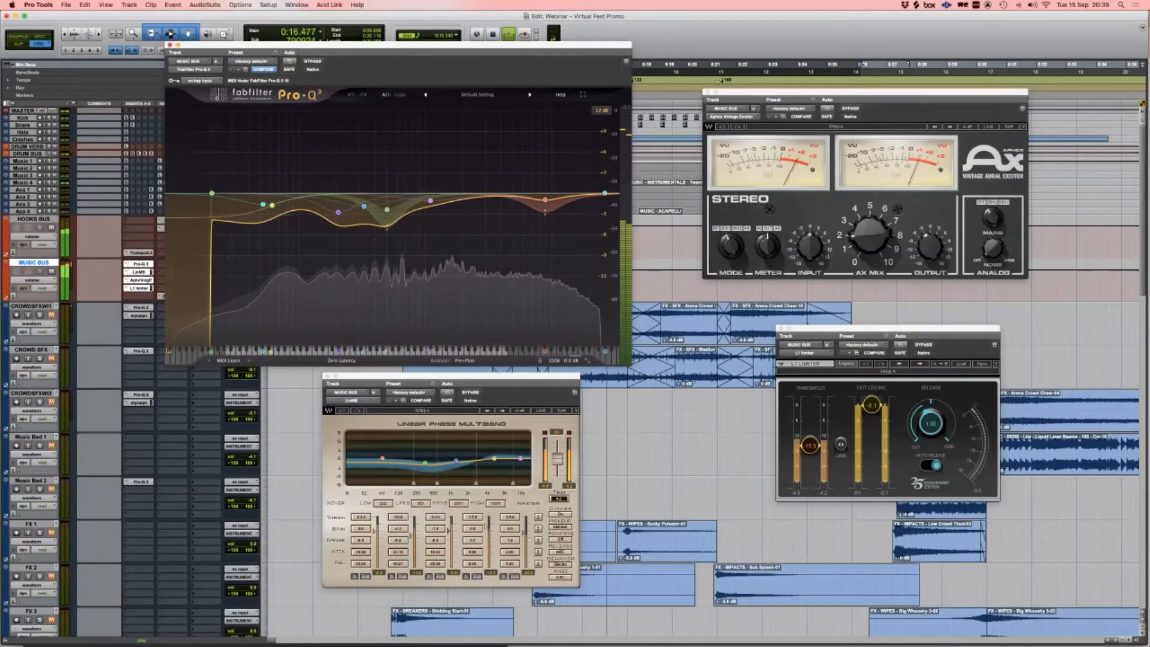
pyautogui.press('super+w')
# Step: Stop playback, bypass every plug-in for the dry mix, then re-enable all insert slots
pyautogui.hotkey('shift', 'a')
pyautogui.press('space')
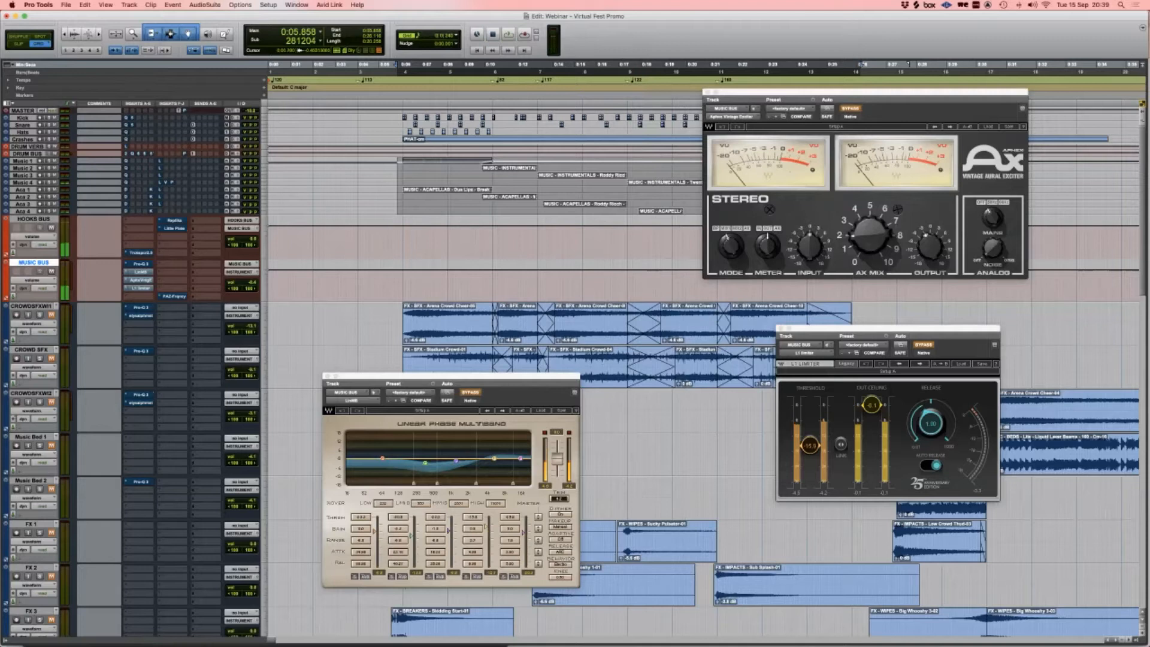
pyautogui.keyDown('ctrl'); pyautogui.keyDown('super'); pyautogui.click(140, 263); pyautogui.keyUp('super'); pyautogui.keyUp('ctrl')
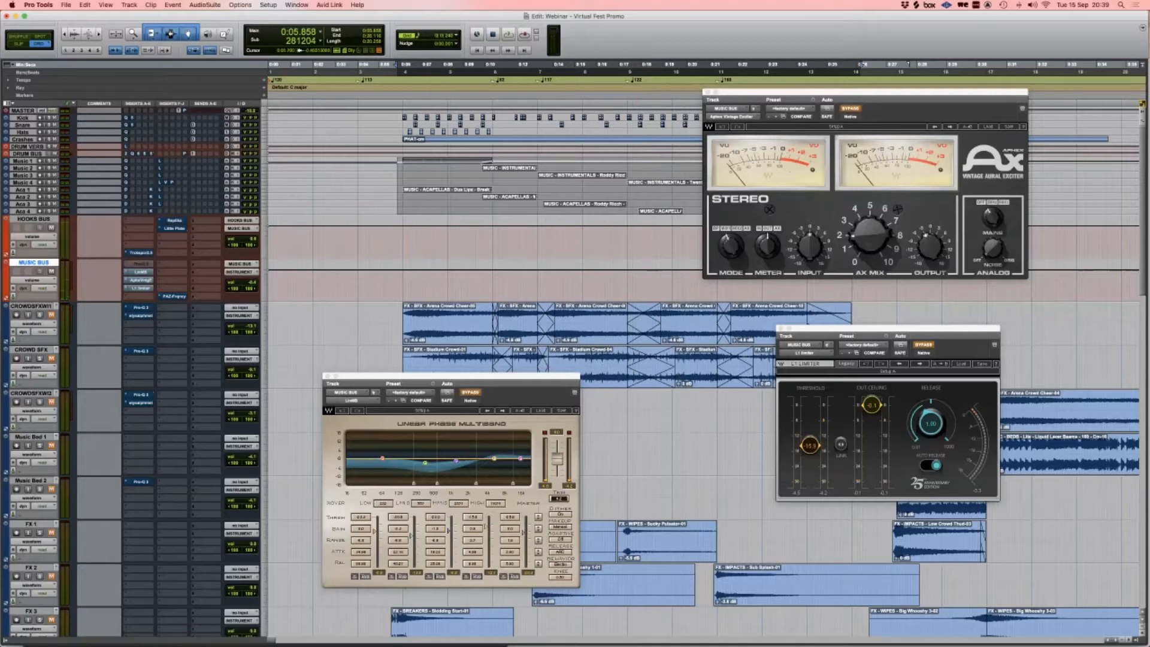
pyautogui.click(140, 263)
pyautogui.keyDown('super'); pyautogui.click(140, 264); pyautogui.keyUp('super')
pyautogui.keyDown('alt'); pyautogui.keyDown('super'); pyautogui.click(141, 272); pyautogui.keyUp('super'); pyautogui.keyUp('alt')
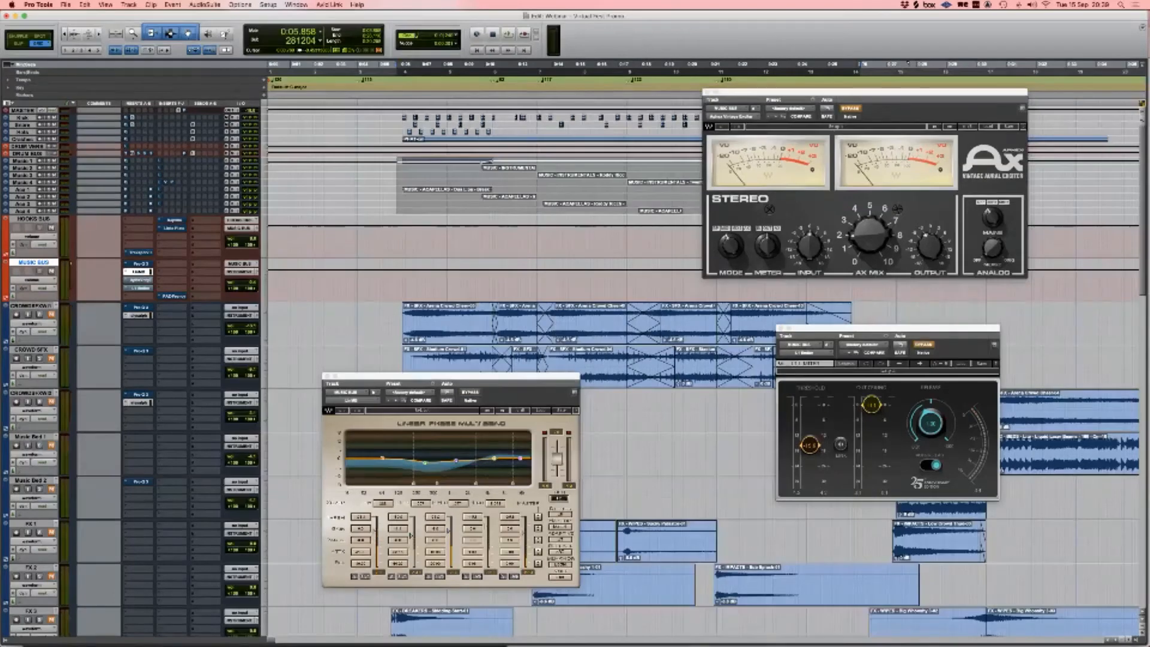
pyautogui.keyDown('super'); pyautogui.click(140, 280); pyautogui.keyUp('super')
pyautogui.keyDown('super'); pyautogui.click(141, 289); pyautogui.keyUp('super')
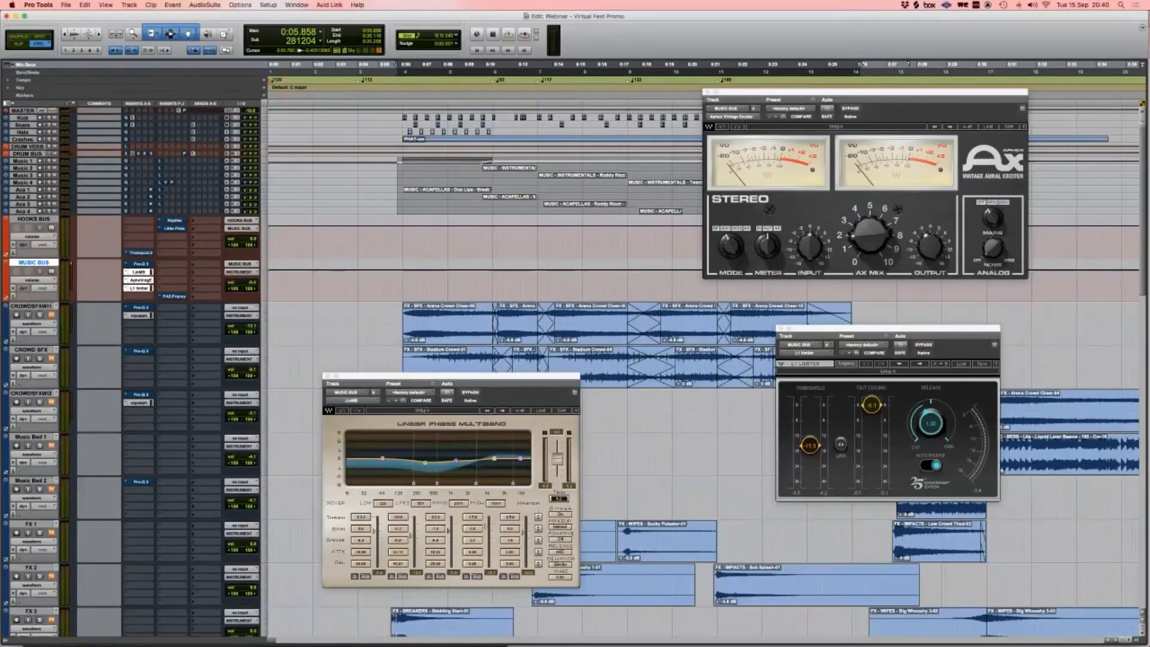
pyautogui.keyDown('alt'); pyautogui.keyDown('super'); pyautogui.click(174, 220); pyautogui.keyUp('super'); pyautogui.keyUp('alt')
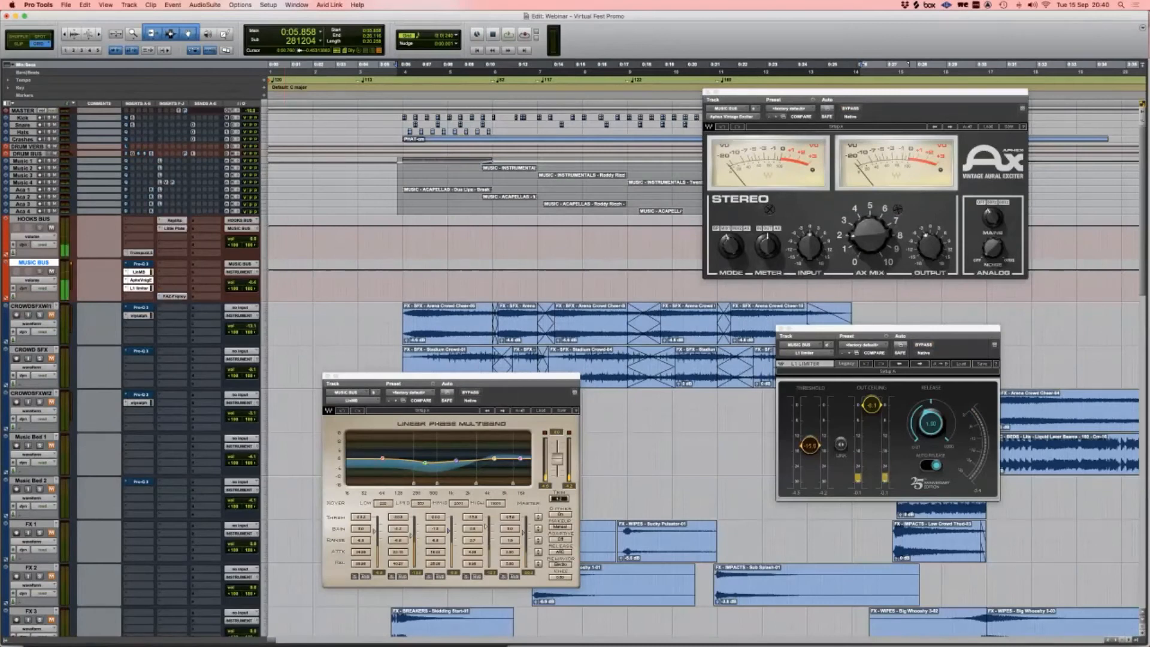
pyautogui.keyDown('alt'); pyautogui.keyDown('super'); pyautogui.click(140, 263); pyautogui.keyUp('super'); pyautogui.keyUp('alt')
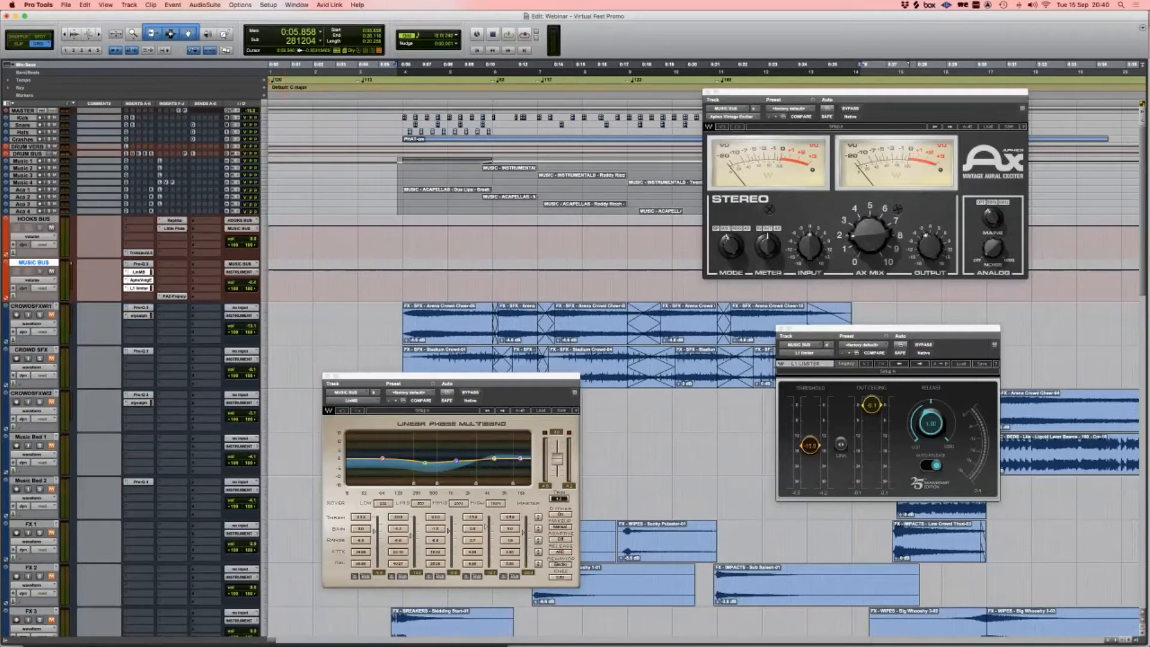
# Step: Close the Linear Phase Multiband, L1 Limiter and Aphex Vintage Exciter windows
pyautogui.click(327, 377)
pyautogui.click(781, 328)
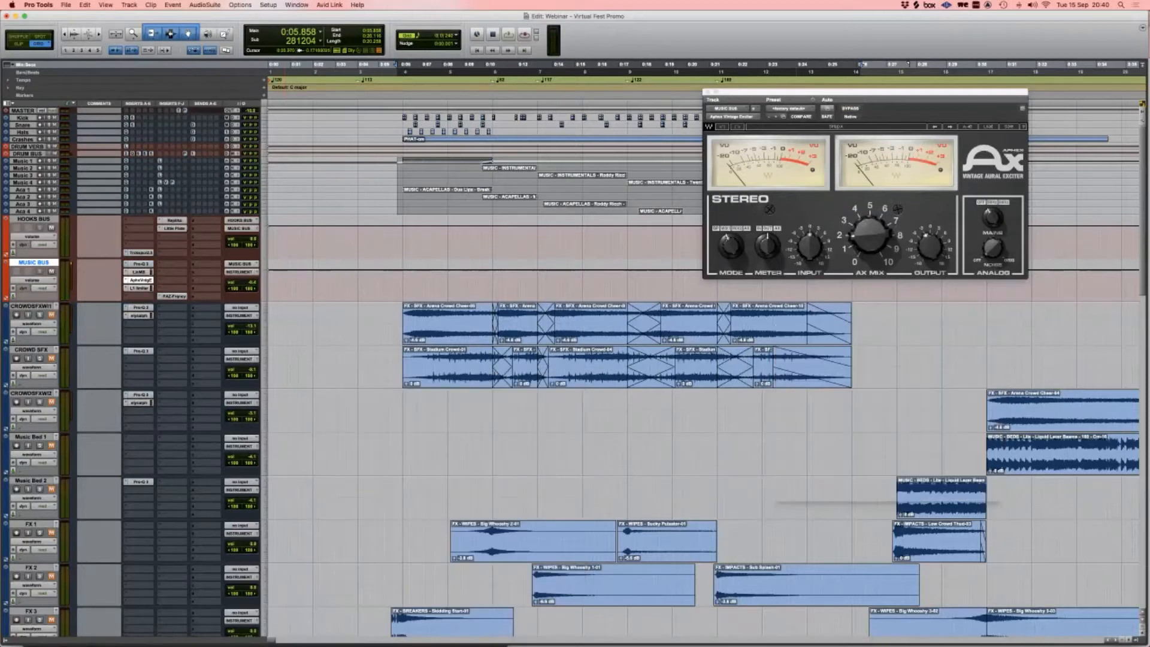
pyautogui.click(707, 92)
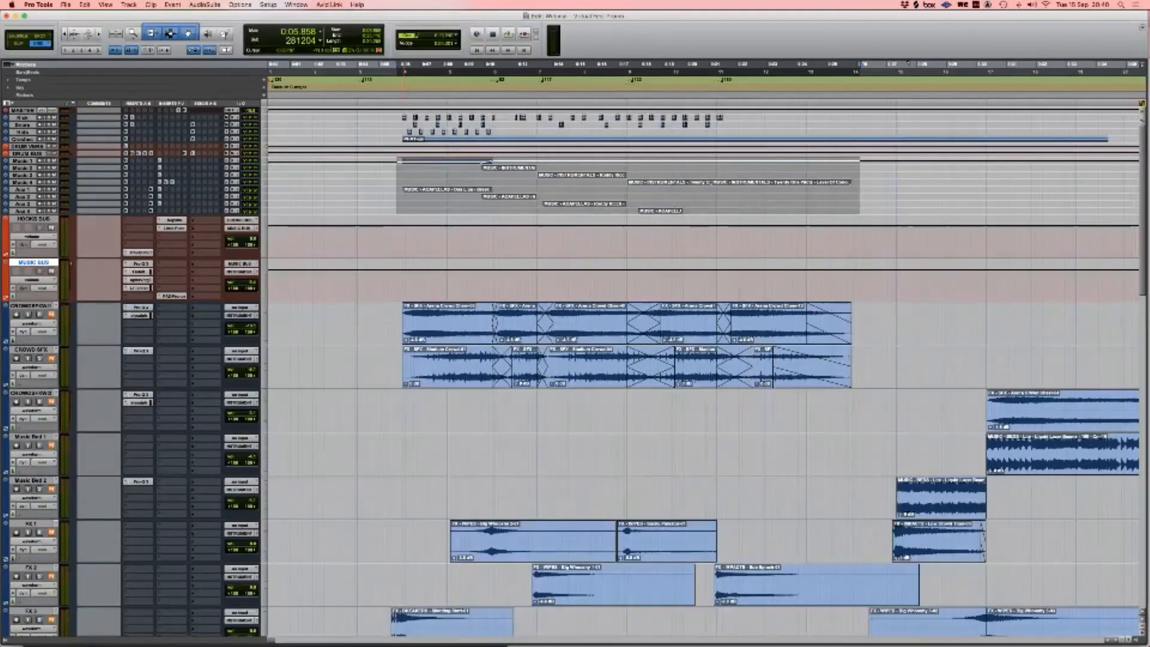
# Step: Scroll to the crowd tracks and select the clips on both CROWD SFX tracks
pyautogui.hscroll(1, 409, 279)
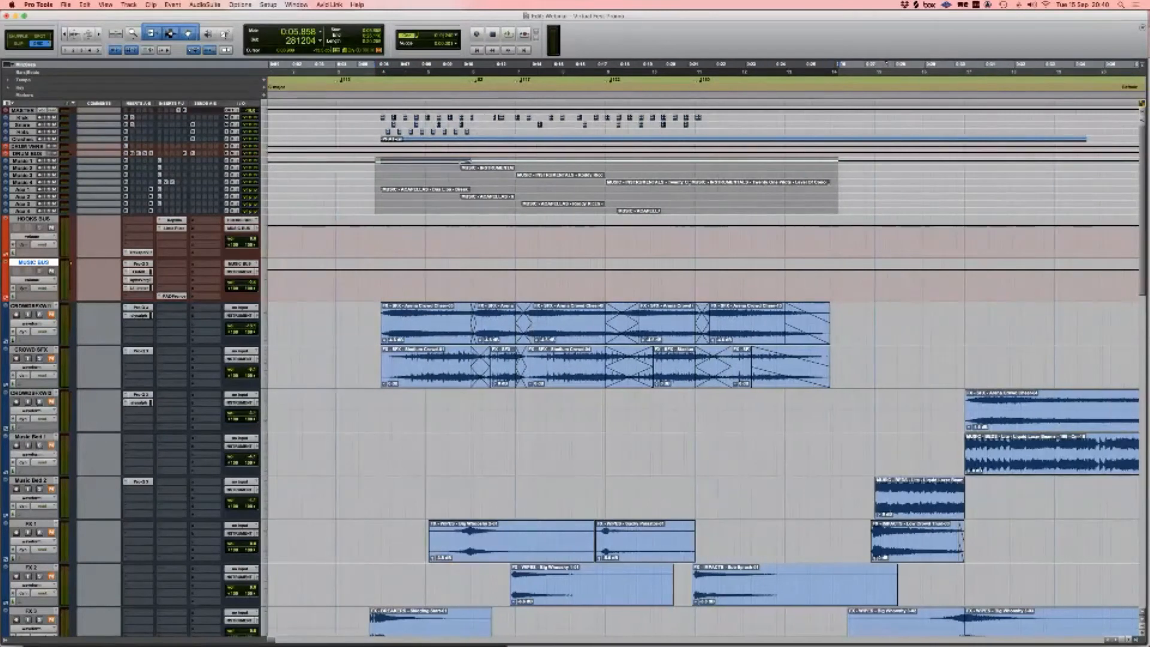
pyautogui.scroll(-1, 704, 371)
pyautogui.hscroll(1, 704, 372)
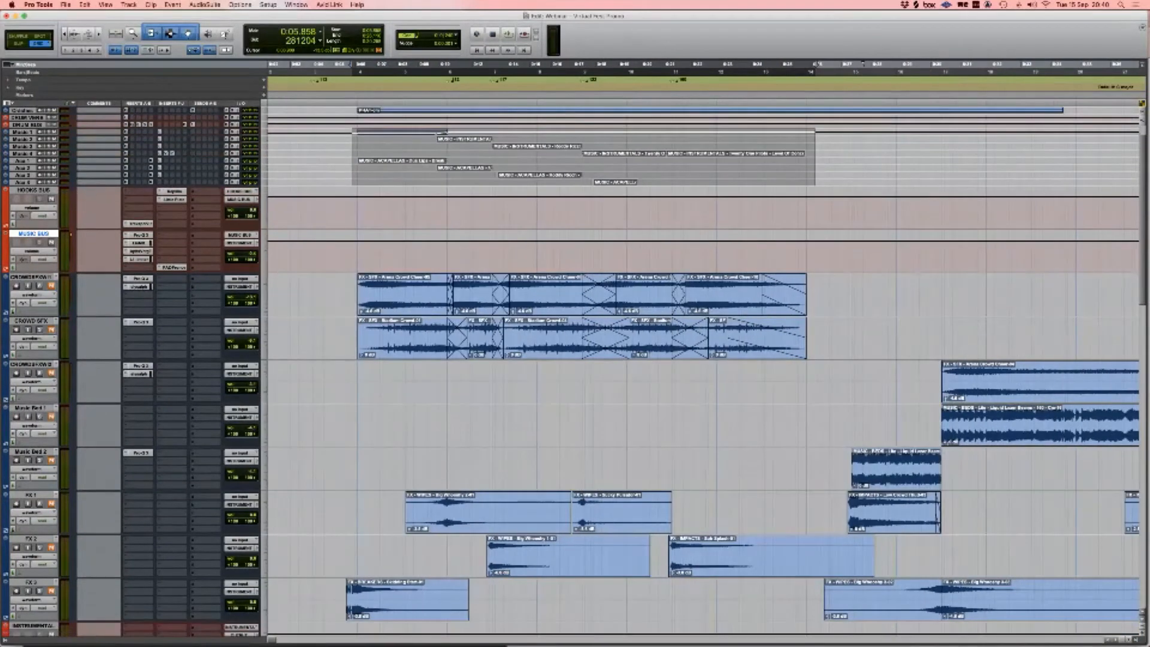
pyautogui.hscroll(2, 704, 371)
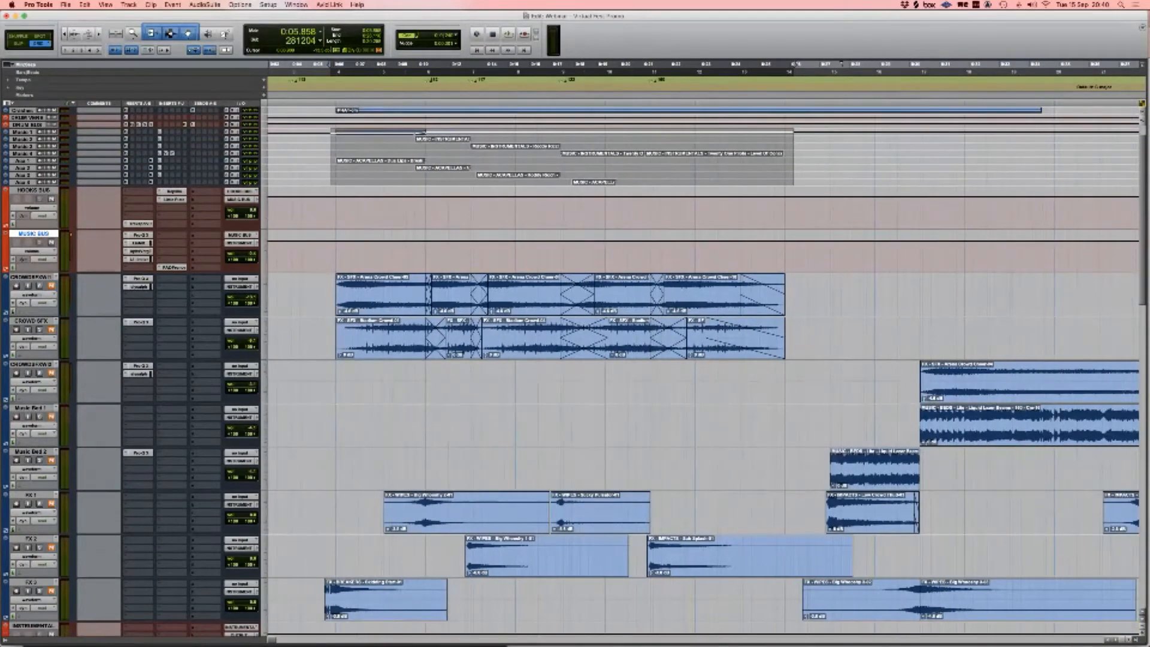
pyautogui.scroll(-1, 704, 372)
pyautogui.scroll(-1, 704, 371)
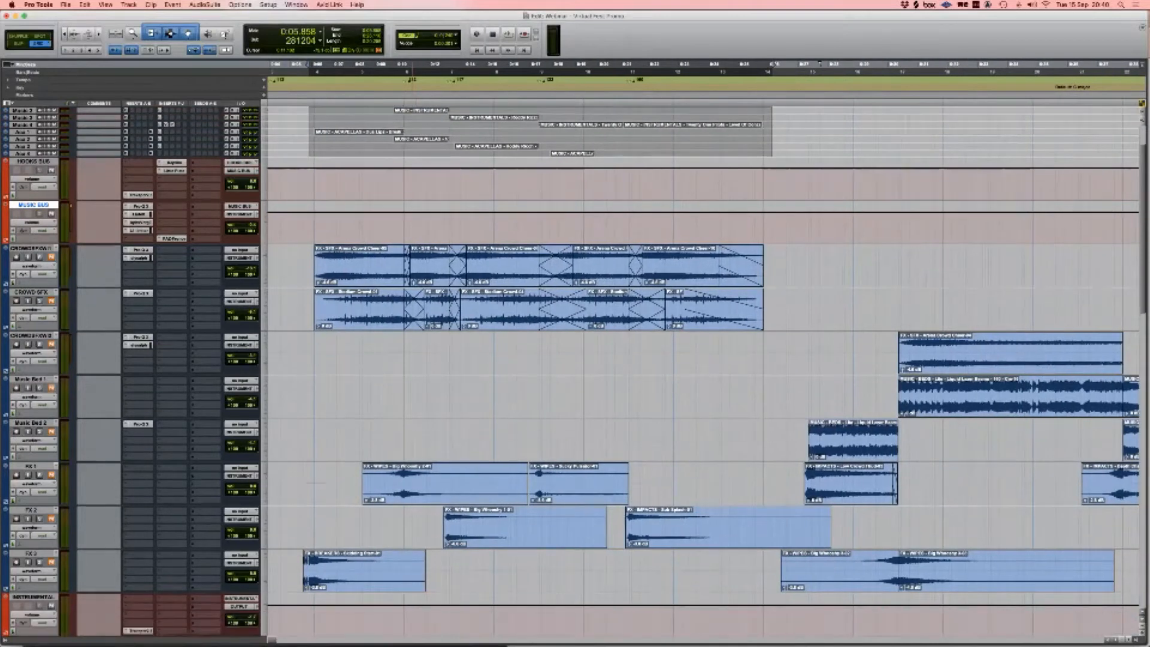
pyautogui.moveTo(294, 262)
pyautogui.mouseDown()
pyautogui.moveTo(617, 305)
pyautogui.moveTo(815, 312)
pyautogui.moveTo(312, 266)
pyautogui.mouseUp()
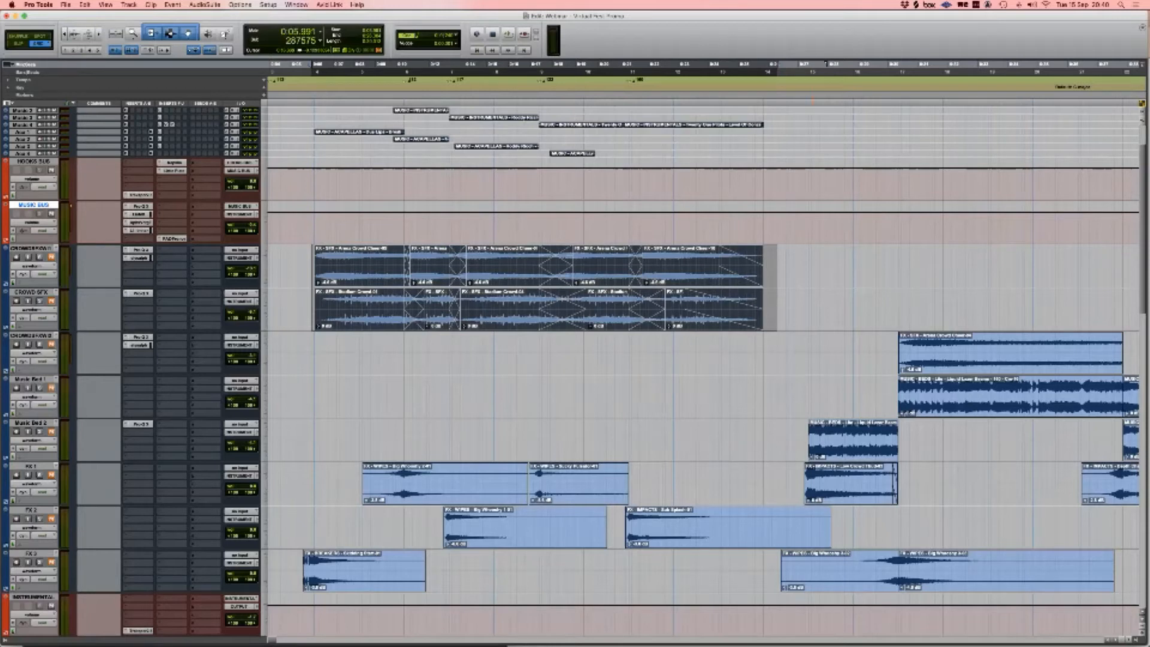
# Step: Check the Pro-Q 3 EQ on both crowd SFX tracks, then close both windows
pyautogui.click(139, 250)
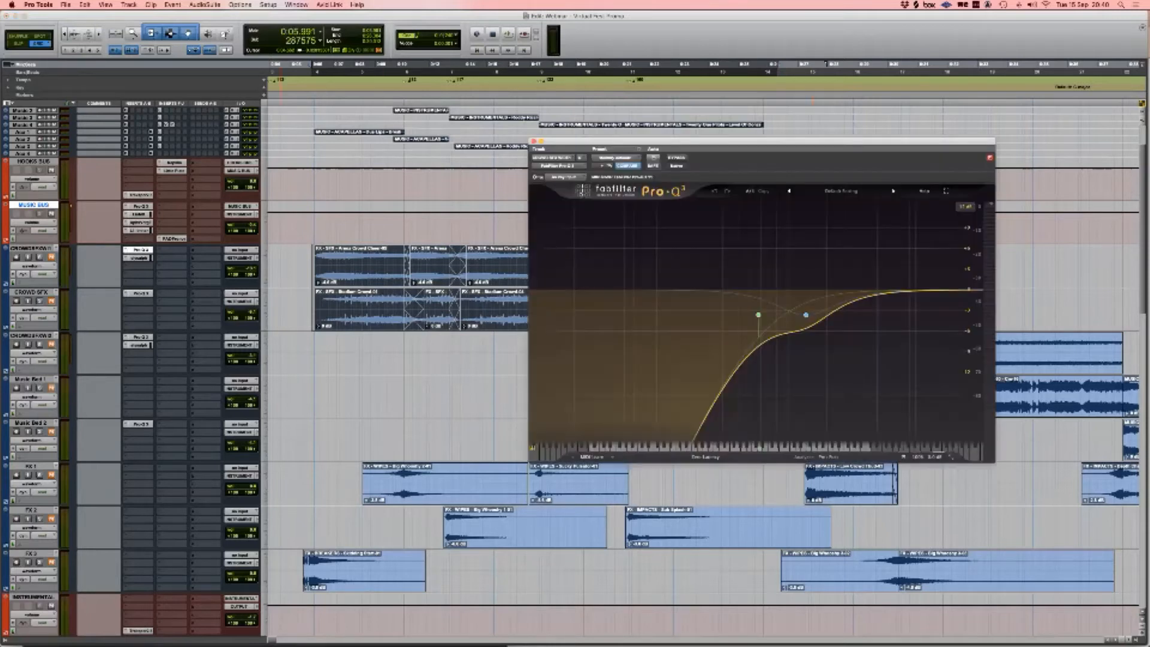
pyautogui.keyDown('shift'); pyautogui.click(139, 293); pyautogui.keyUp('shift')
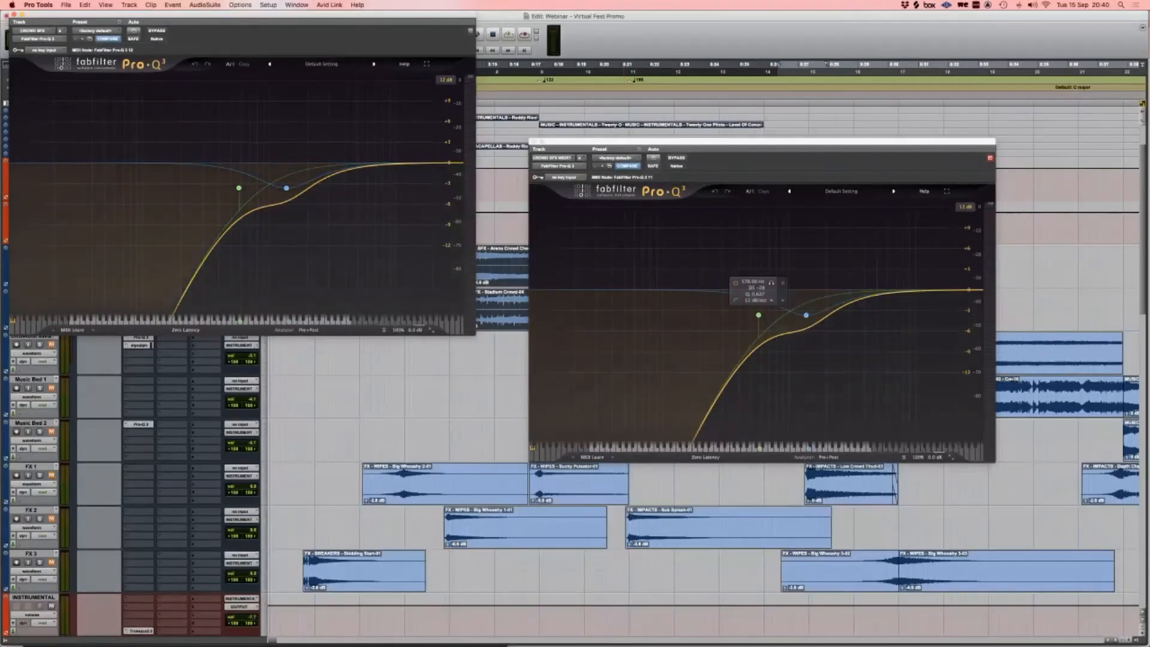
pyautogui.click(14, 15)
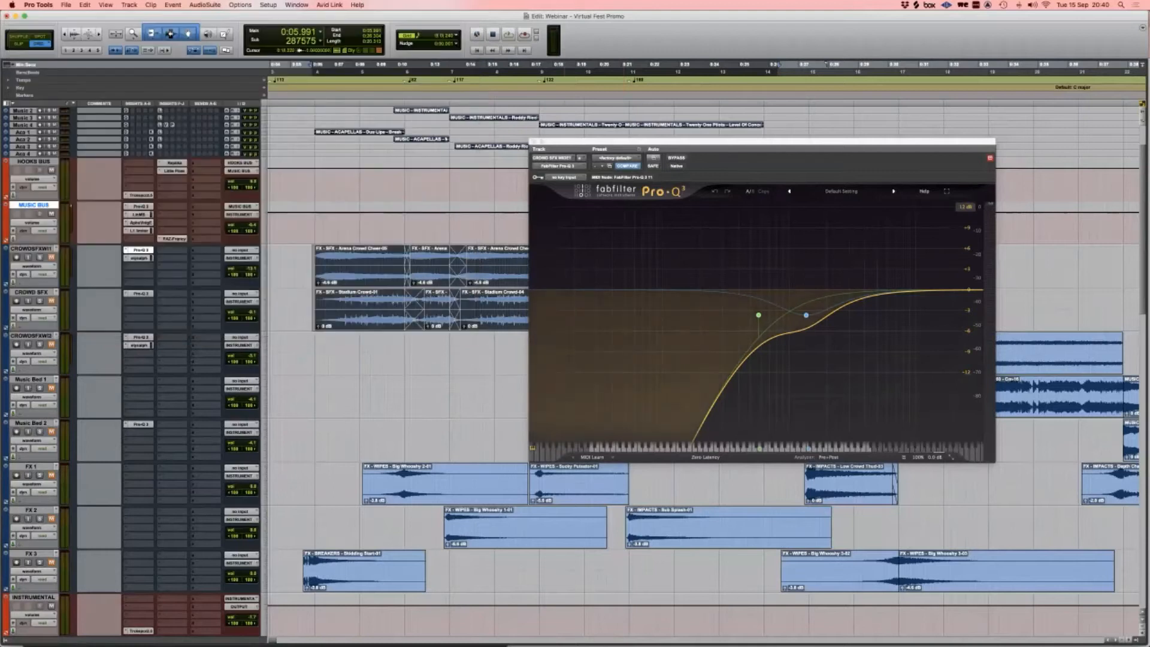
pyautogui.click(533, 142)
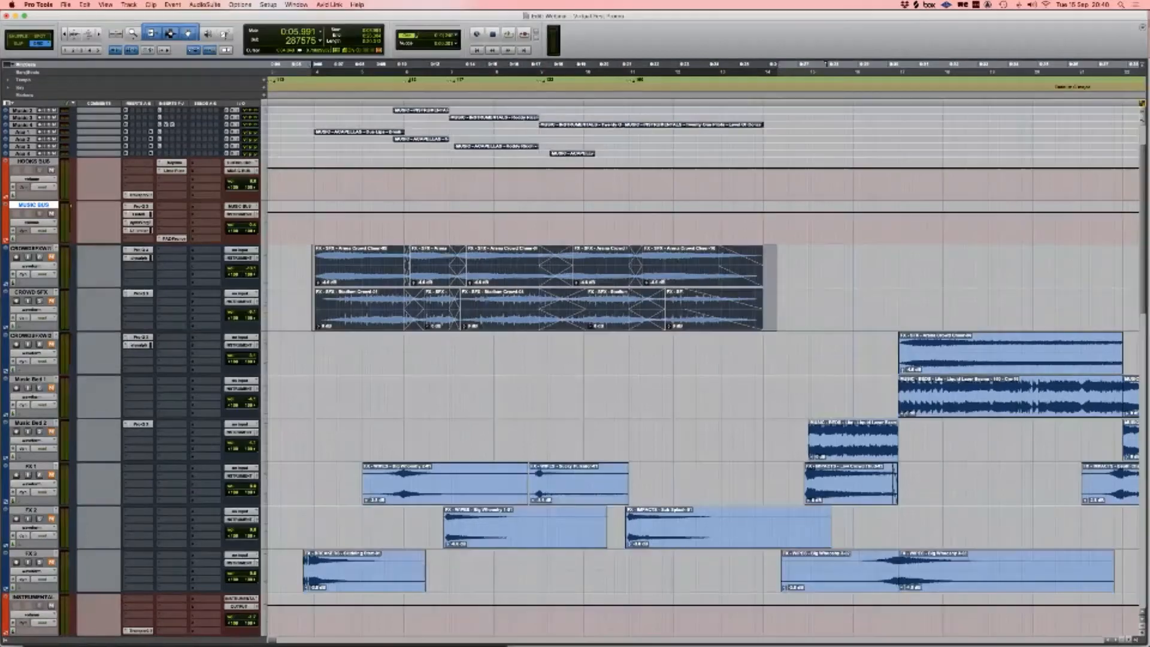
# Step: Play the crowd section from the clips' start, then open the crowd track's elysia compressor
pyautogui.click(290, 270)
pyautogui.press('Tab')
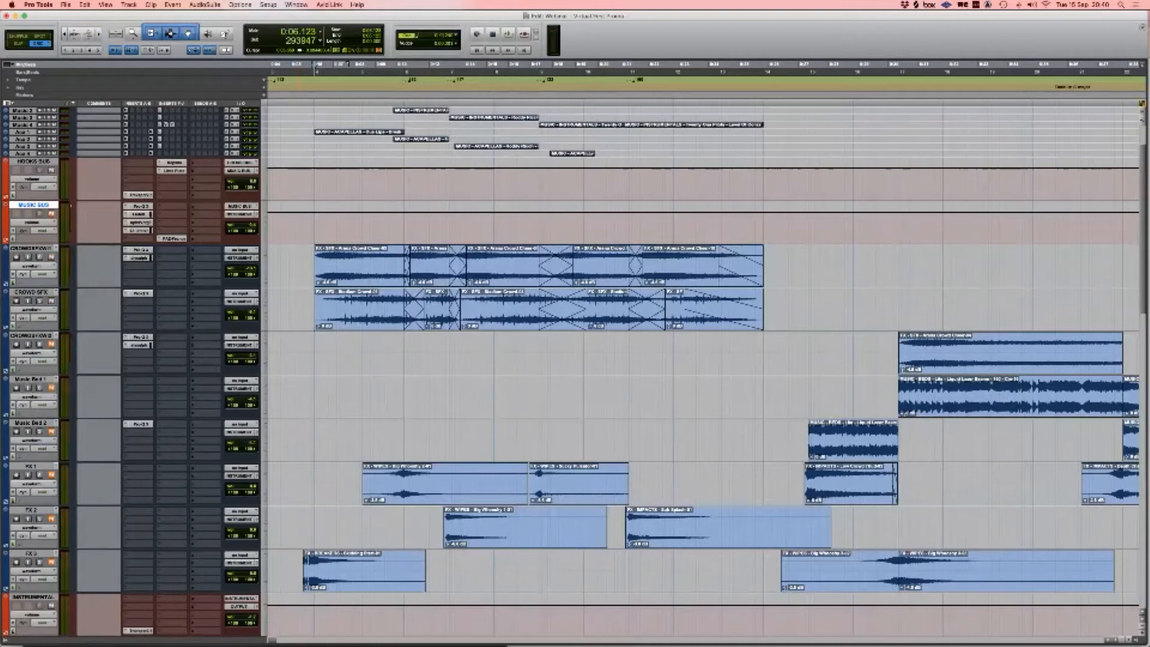
pyautogui.press('space')
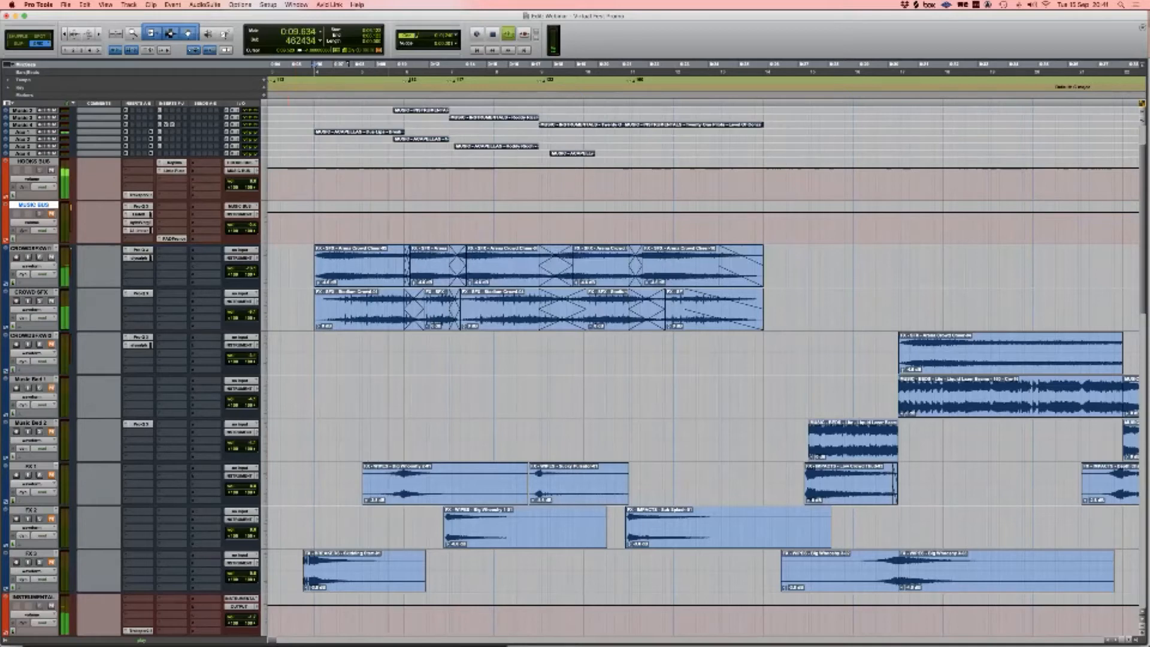
pyautogui.press('space')
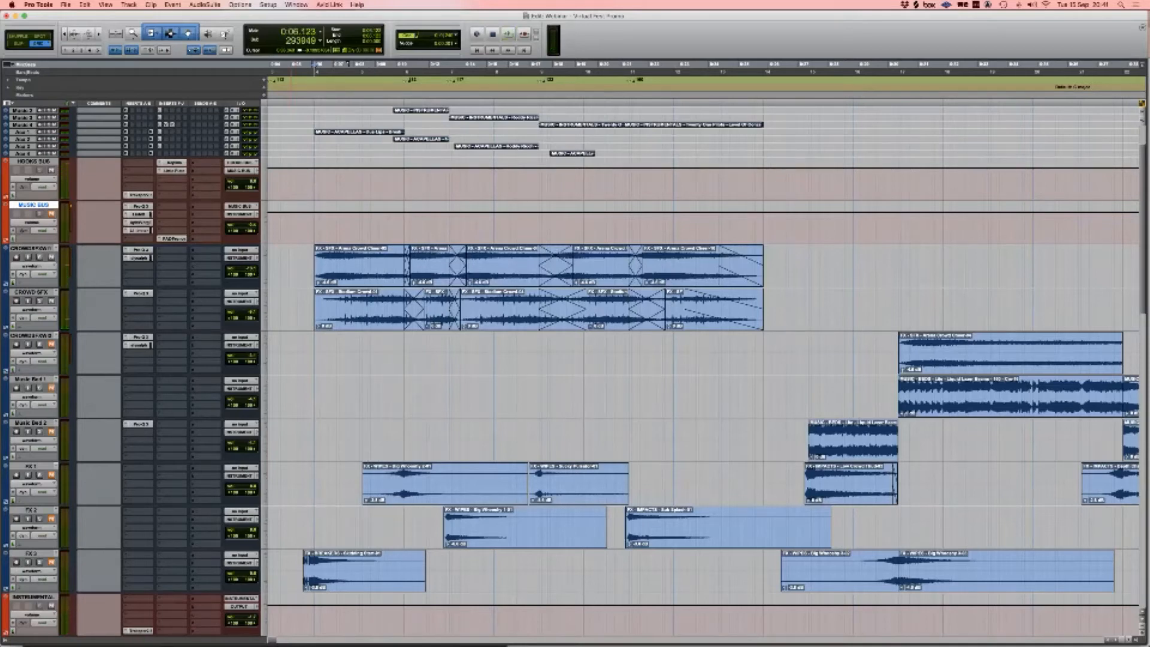
pyautogui.click(138, 257)
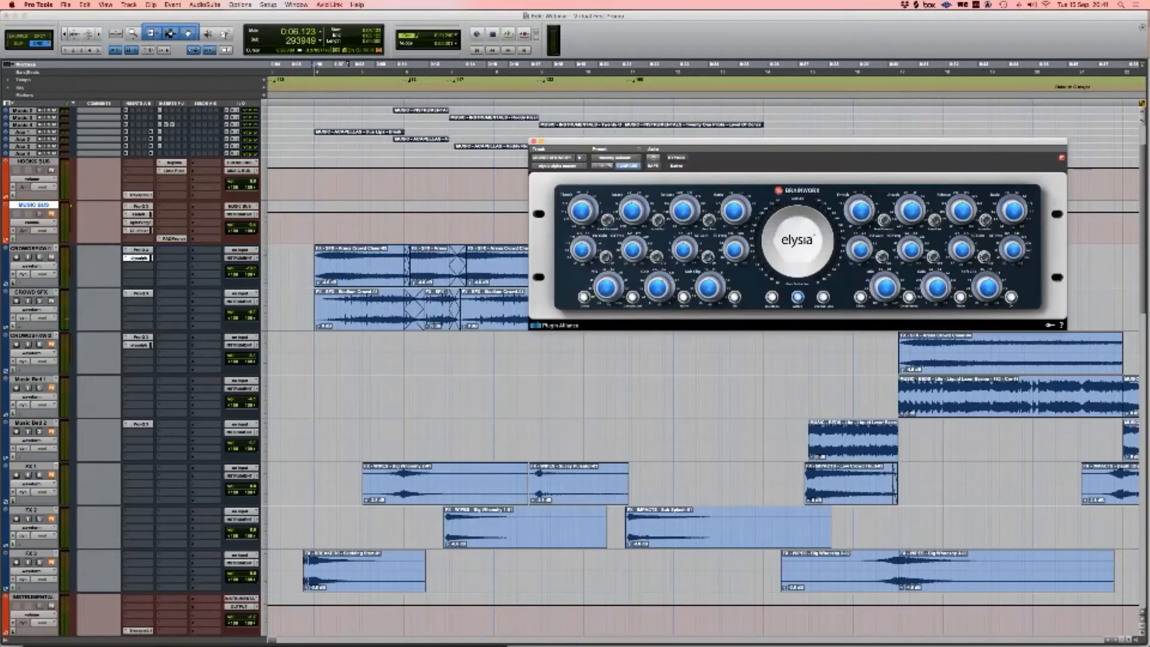
# Step: Move the elysia window aside, play the crowd effects from their clip start, then close the plugin
pyautogui.moveTo(802, 141); pyautogui.dragTo(815, 40)
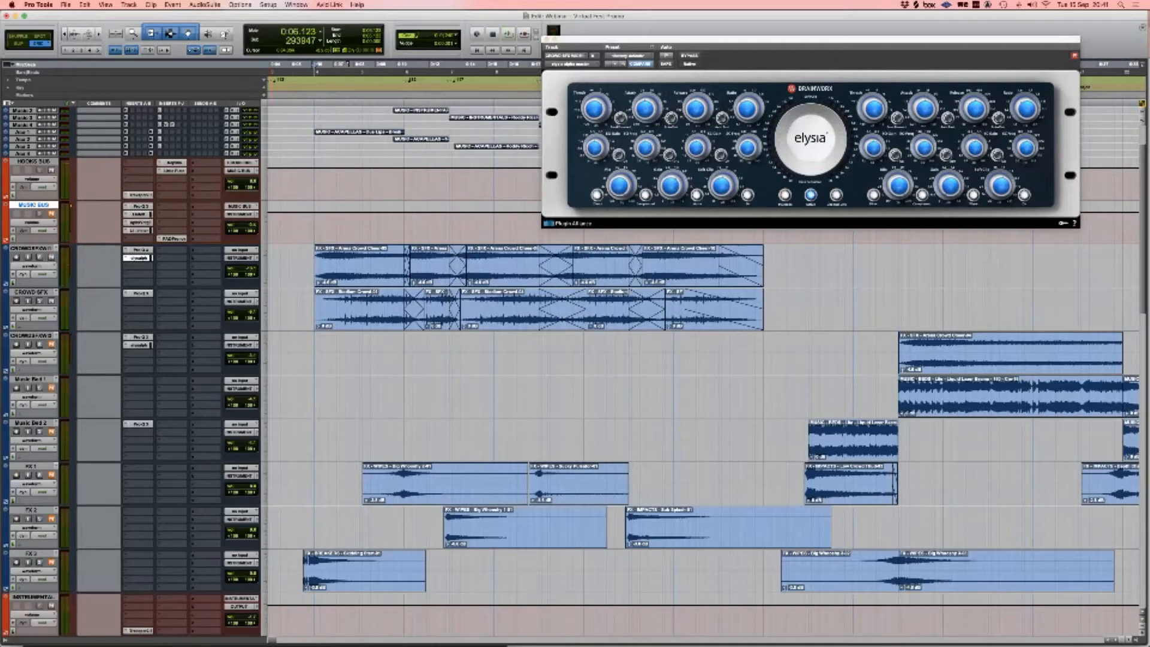
pyautogui.moveTo(301, 263); pyautogui.dragTo(298, 307)
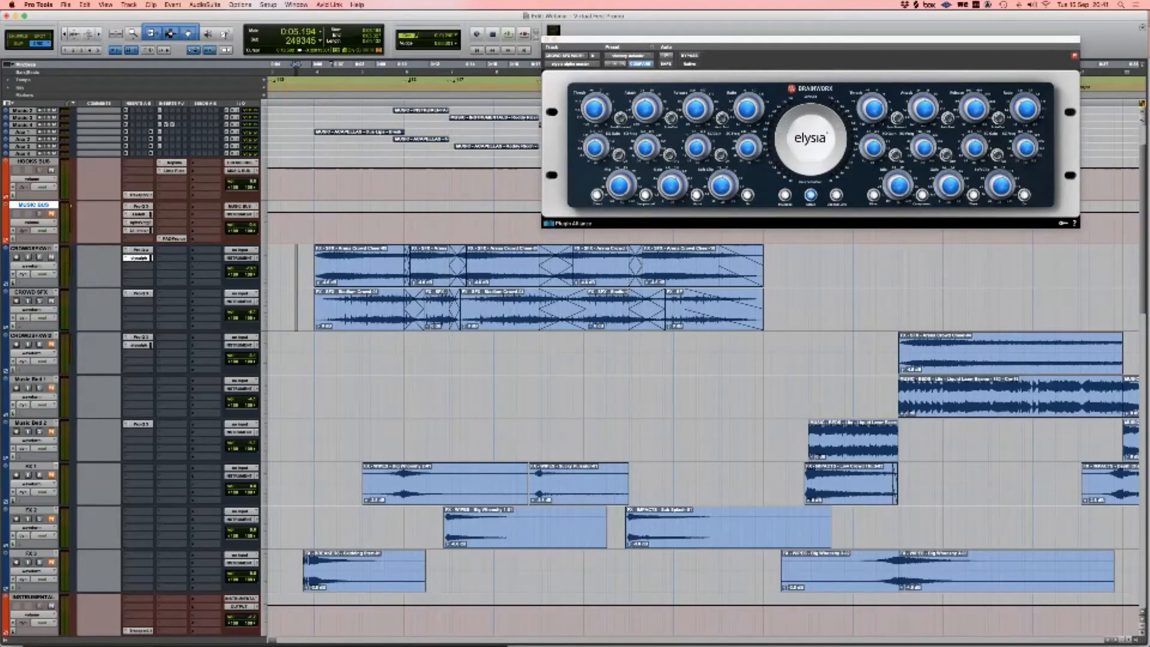
pyautogui.click(304, 270)
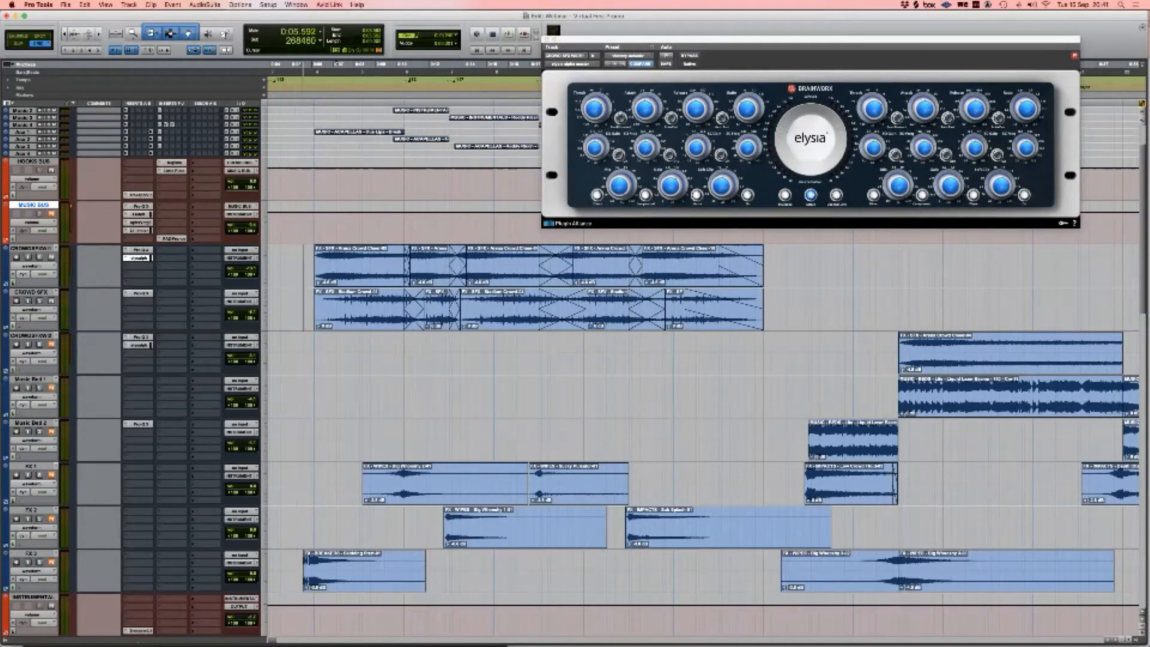
pyautogui.click(314, 270)
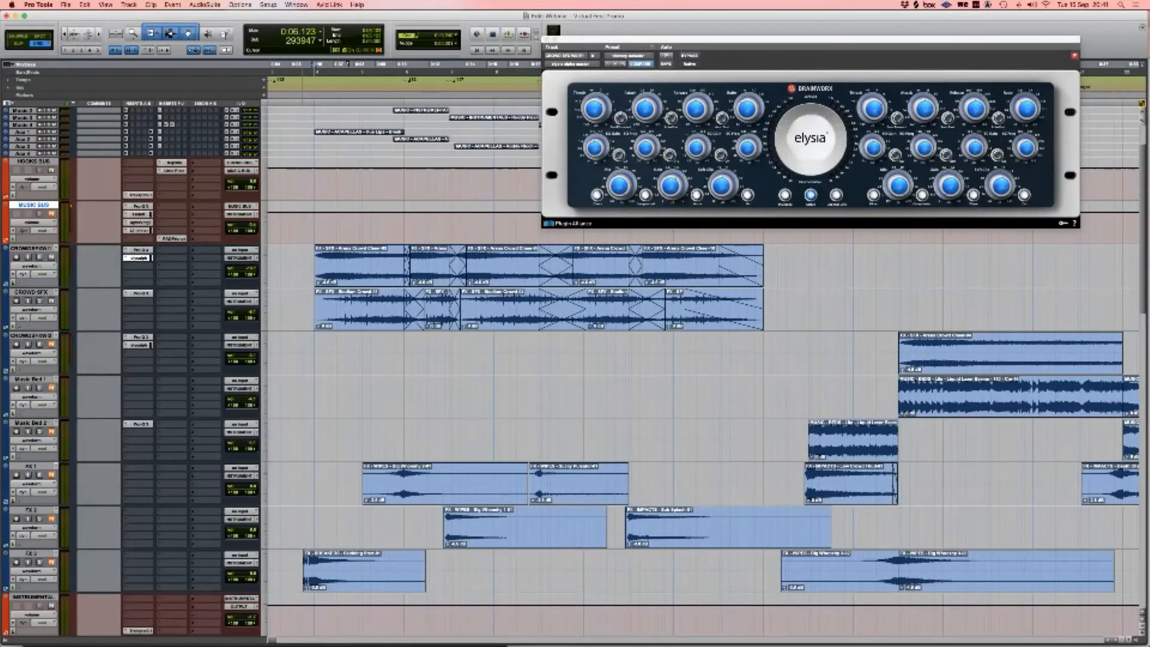
pyautogui.press('space')
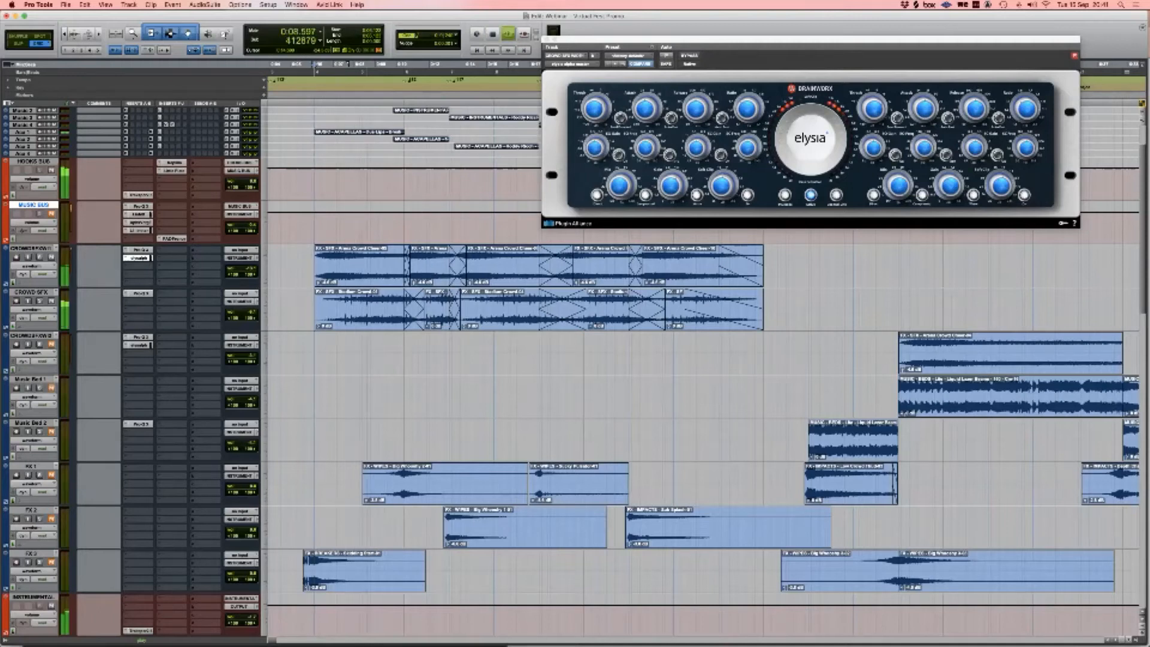
pyautogui.press('super+w')
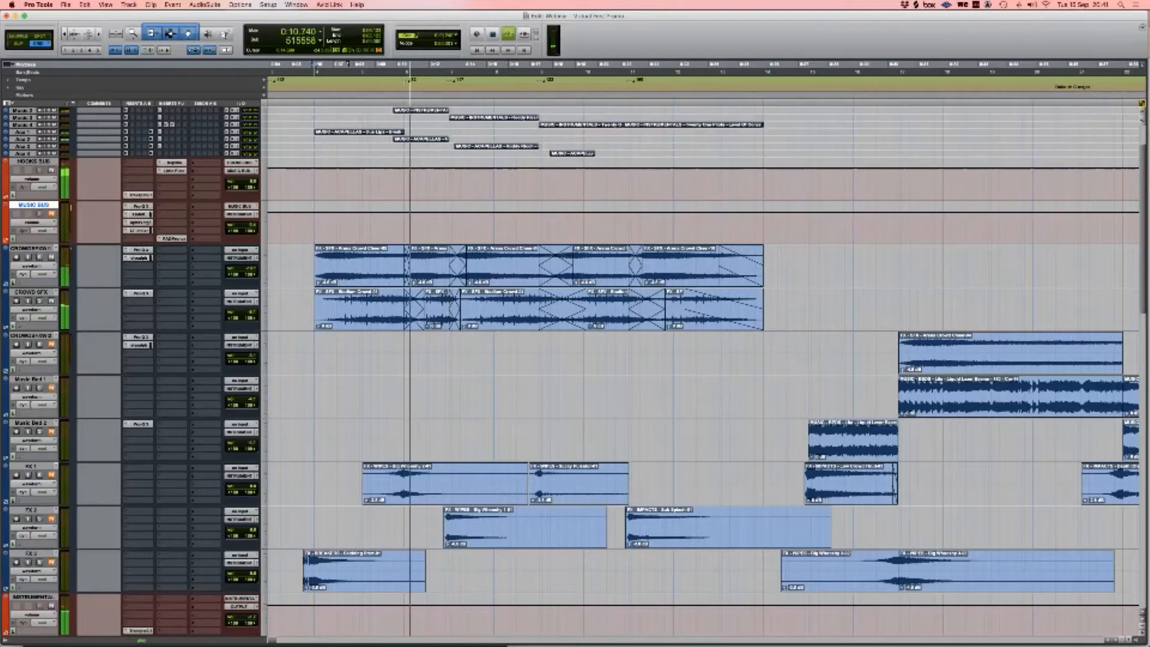
# Step: Stop playback and replay the session from about 0:05.6 on the FX 3 track
pyautogui.press('space')
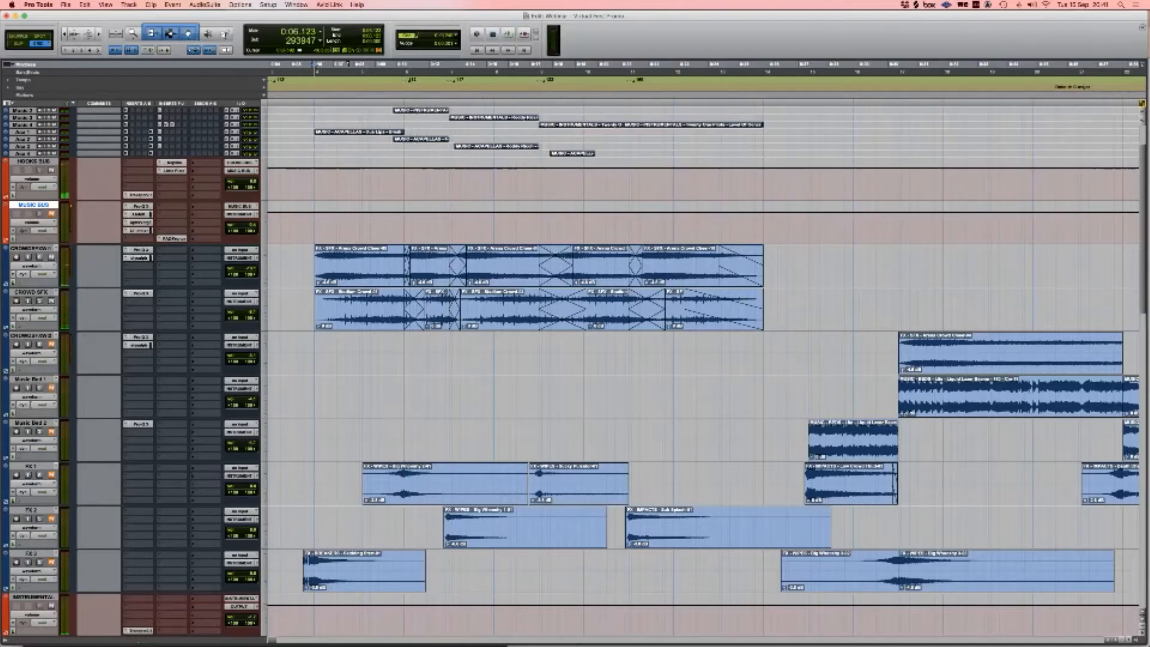
pyautogui.click(304, 288)
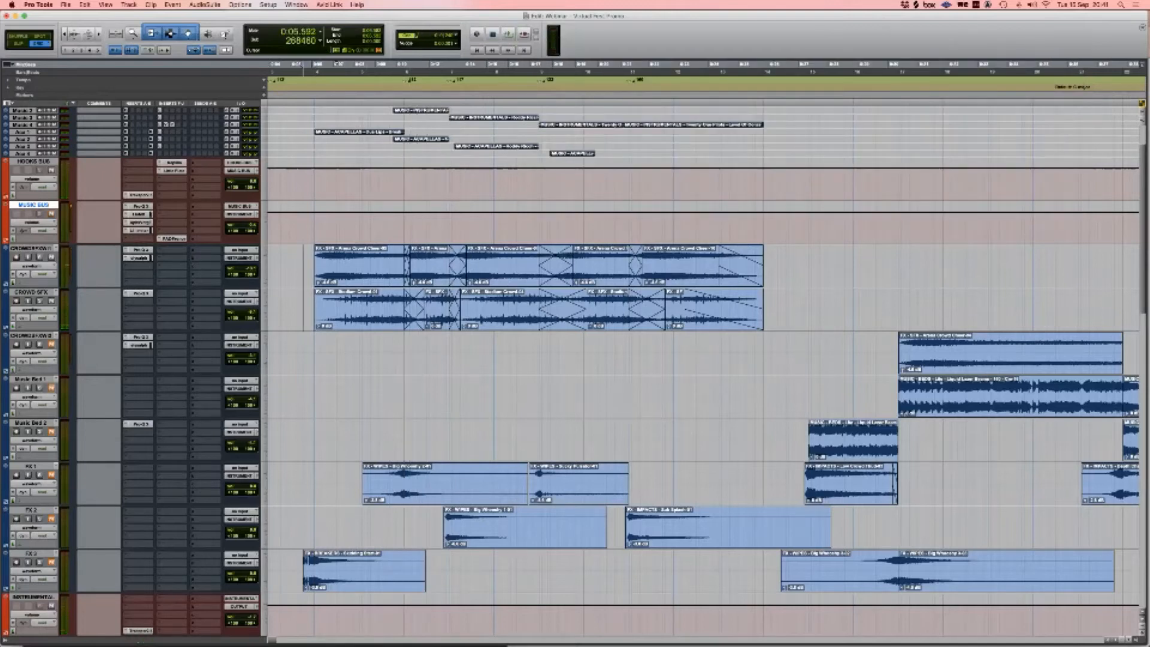
pyautogui.scroll(-4, 405, 300)
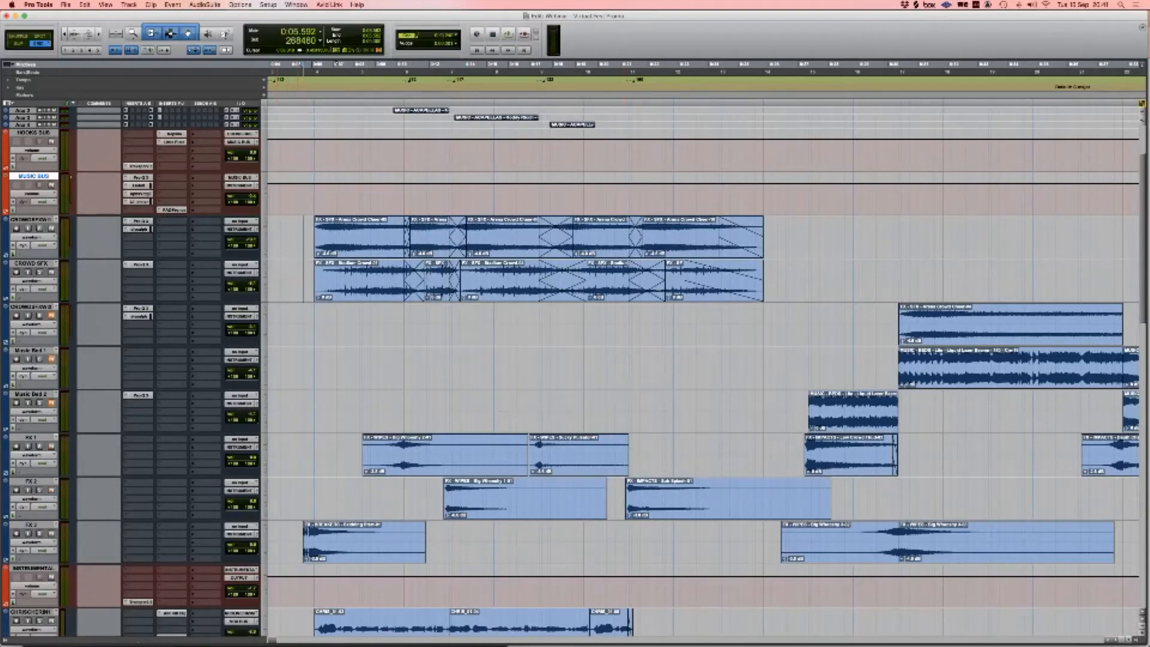
pyautogui.click(304, 537)
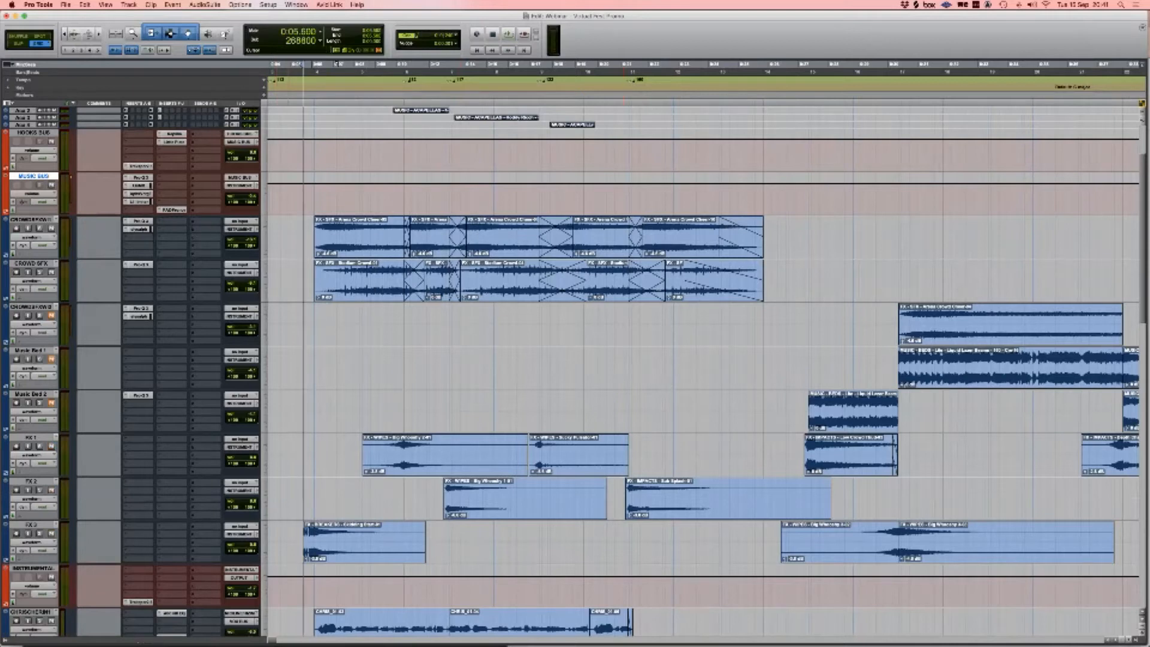
pyautogui.press('space')
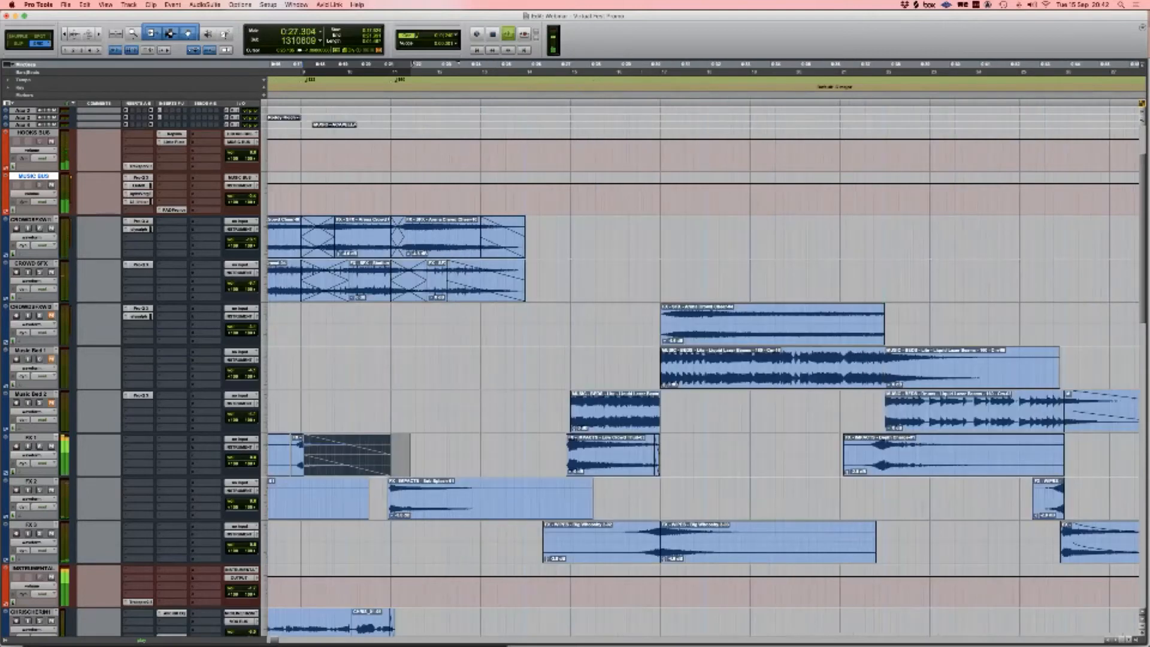
pyautogui.hscroll(4, 701, 371)
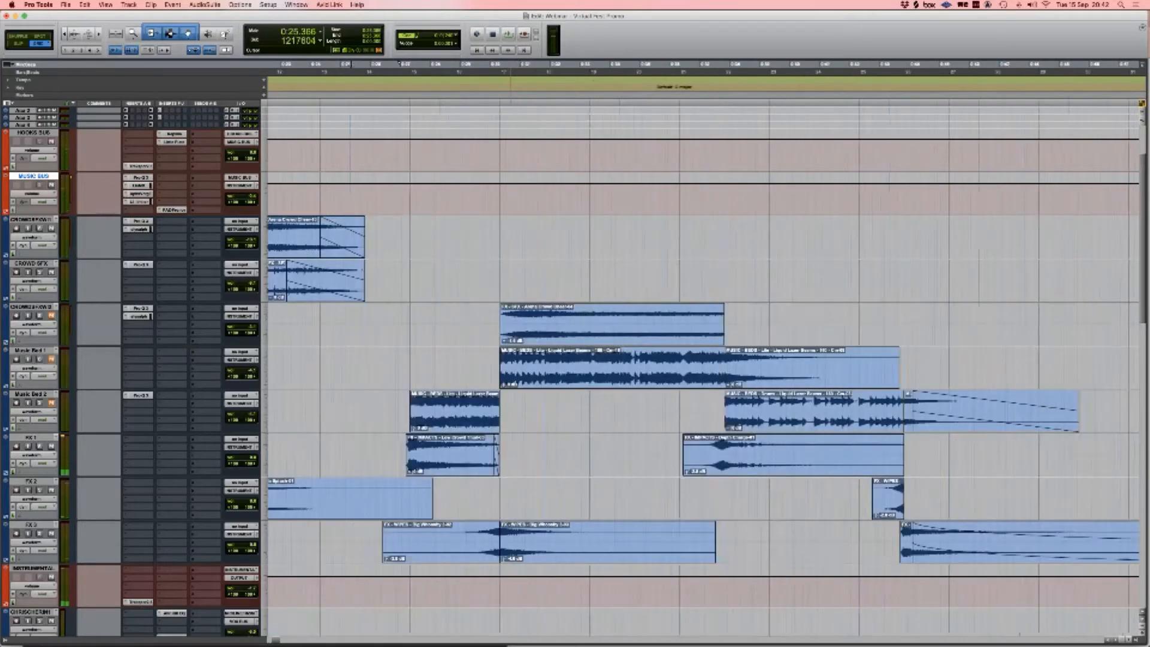
pyautogui.scroll(-1, 510, 372)
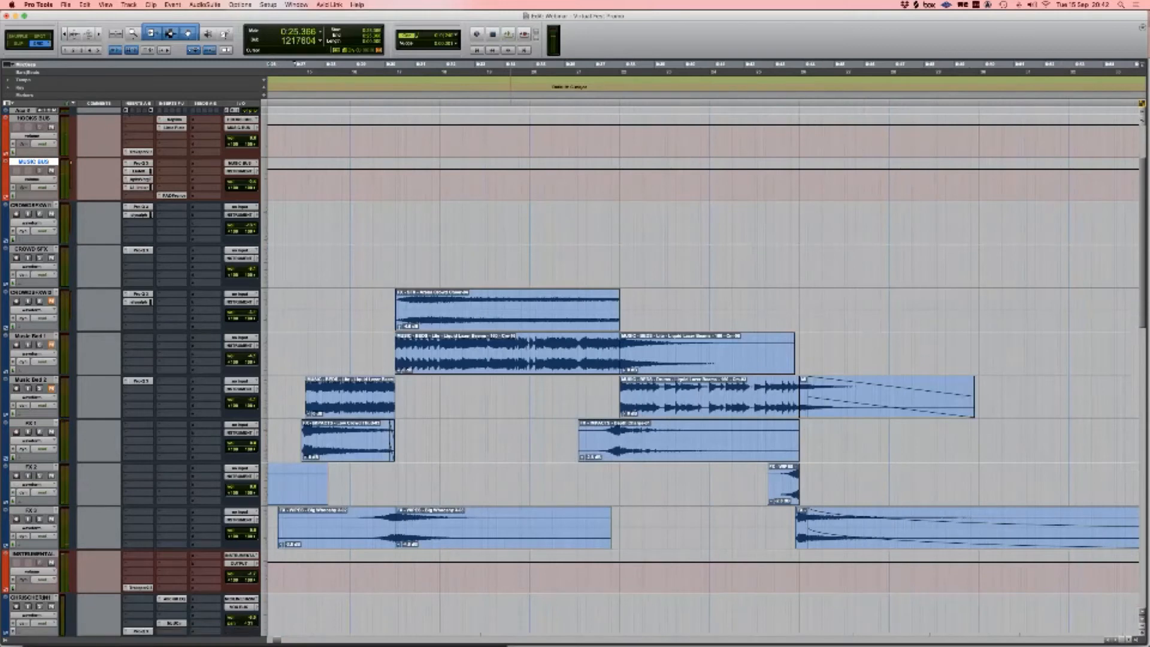
pyautogui.hscroll(1, 510, 371)
pyautogui.hscroll(-2, 511, 372)
pyautogui.scroll(-1, 510, 372)
pyautogui.scroll(-1, 510, 372)
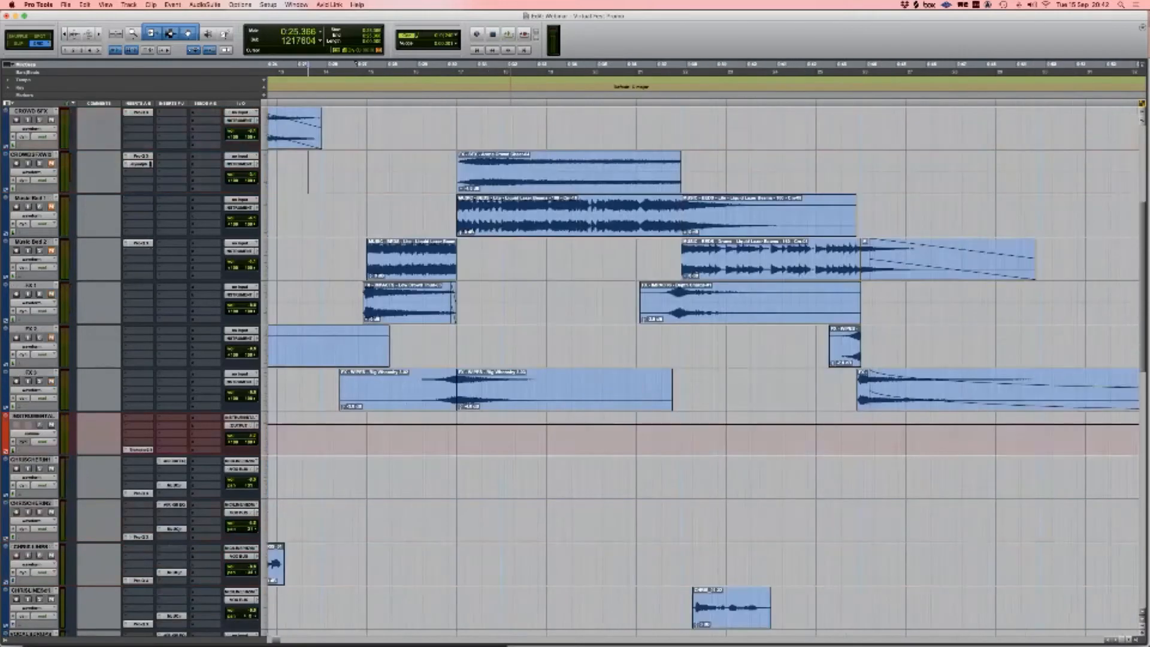
pyautogui.scroll(1, 511, 371)
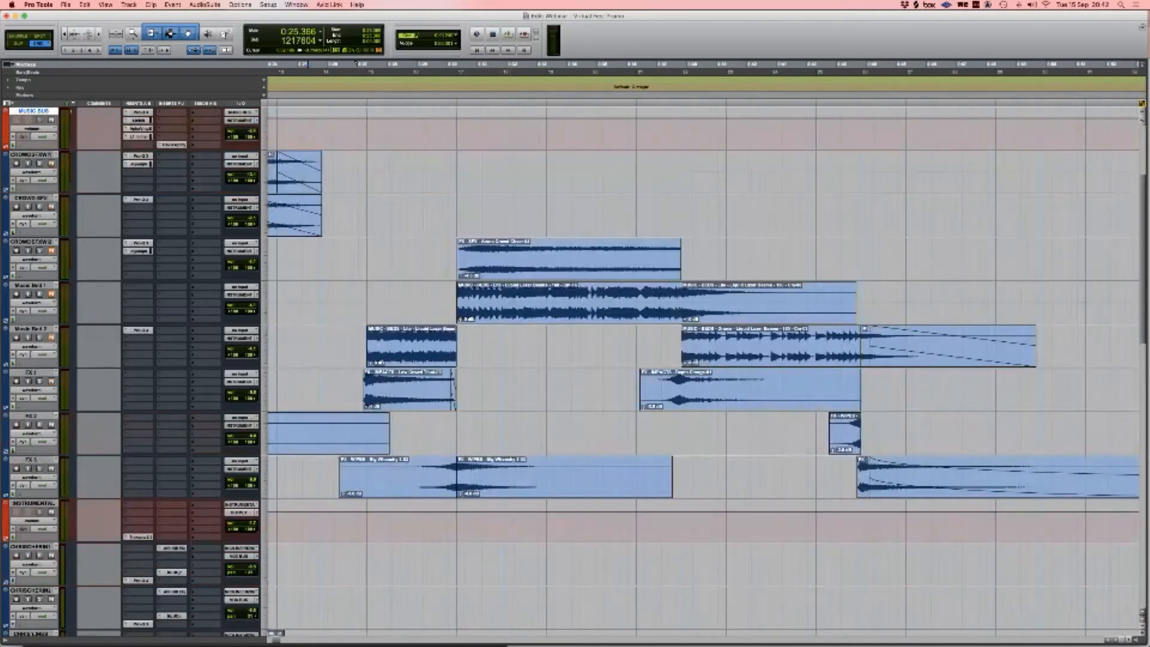
# Step: Select the Arena Crowd Cheer clip and the Music Bed 1 and Music Bed 2 clips for review
pyautogui.press(';')
pyautogui.press(';')
pyautogui.press(';')
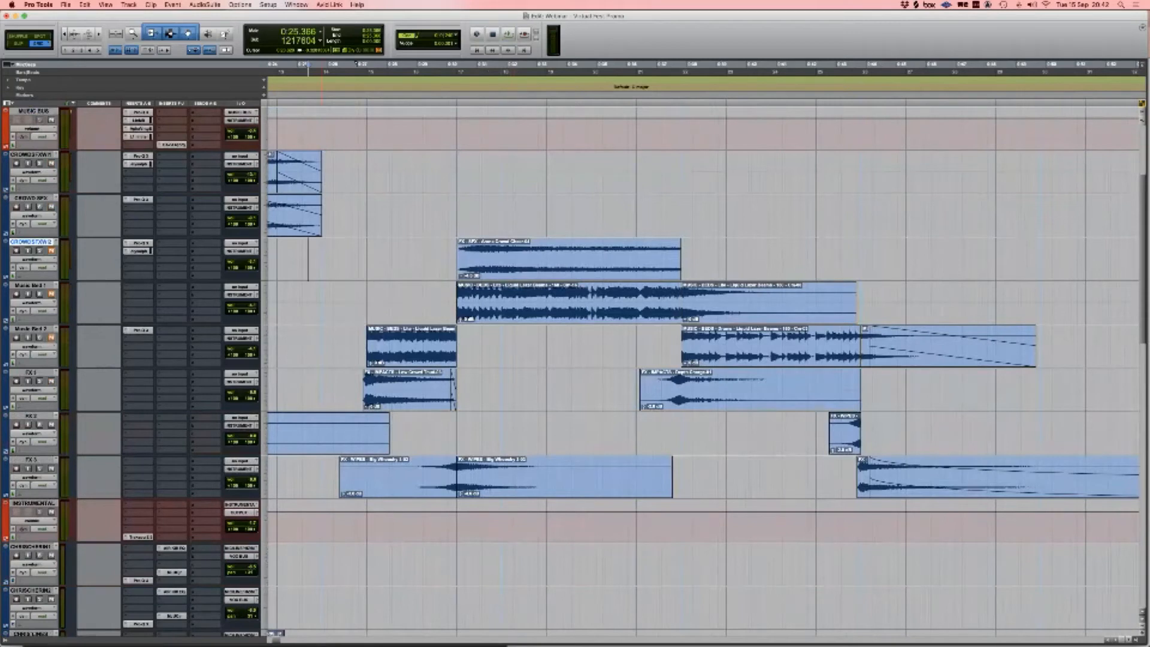
pyautogui.click(569, 269)
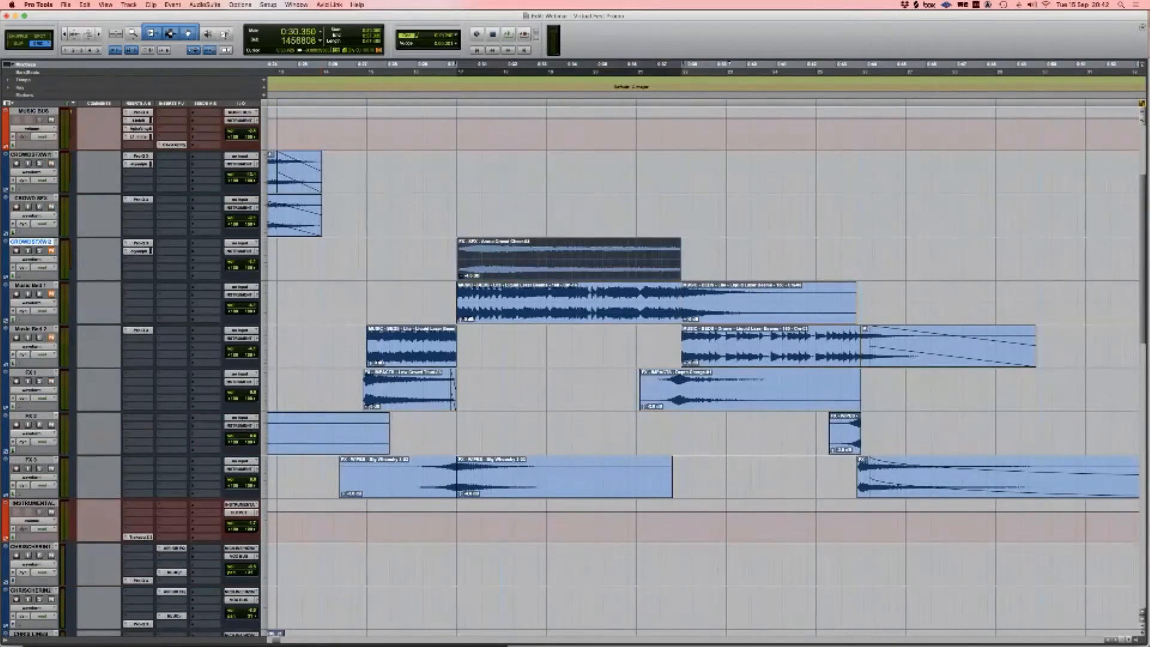
pyautogui.click(31, 155)
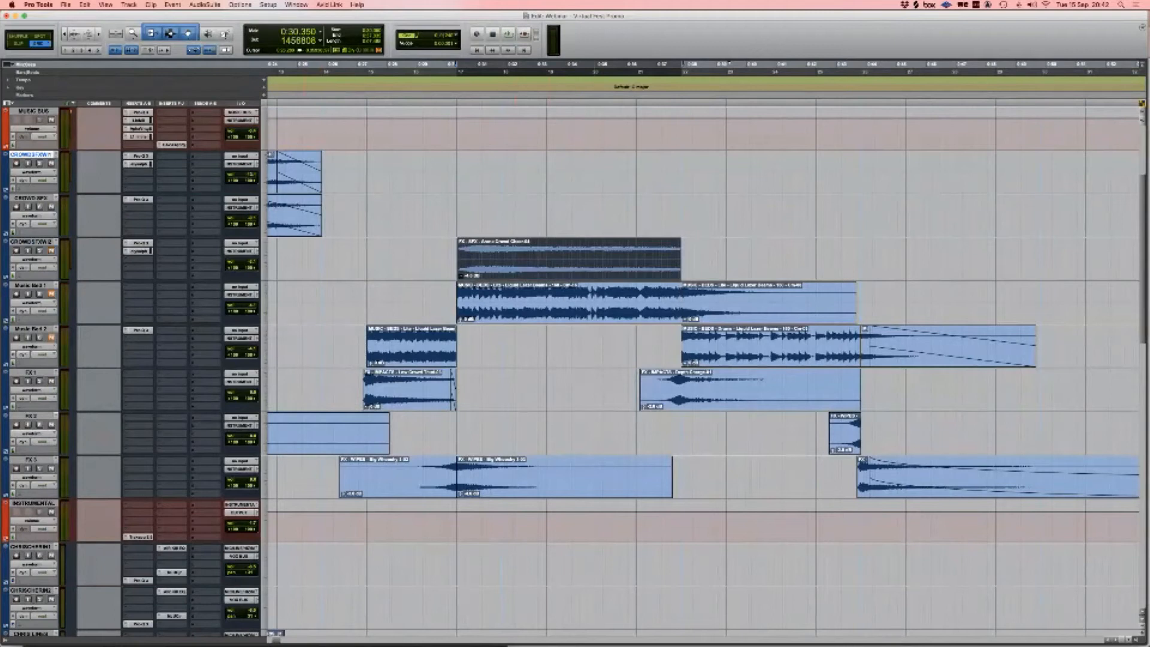
pyautogui.click(544, 311)
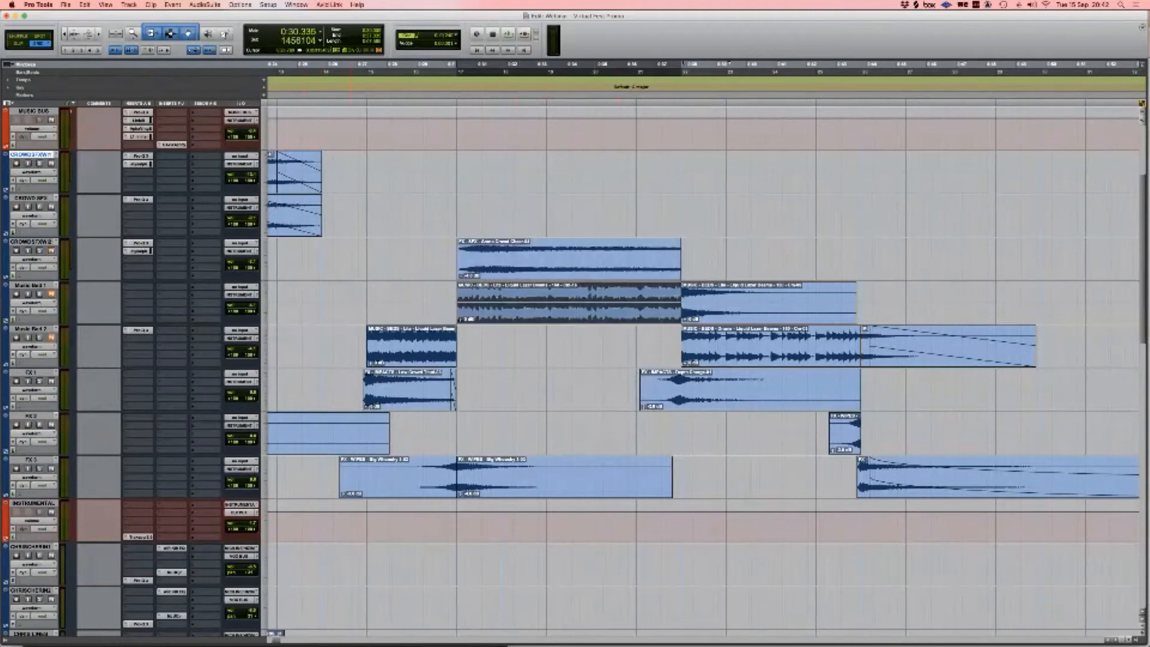
pyautogui.click(417, 355)
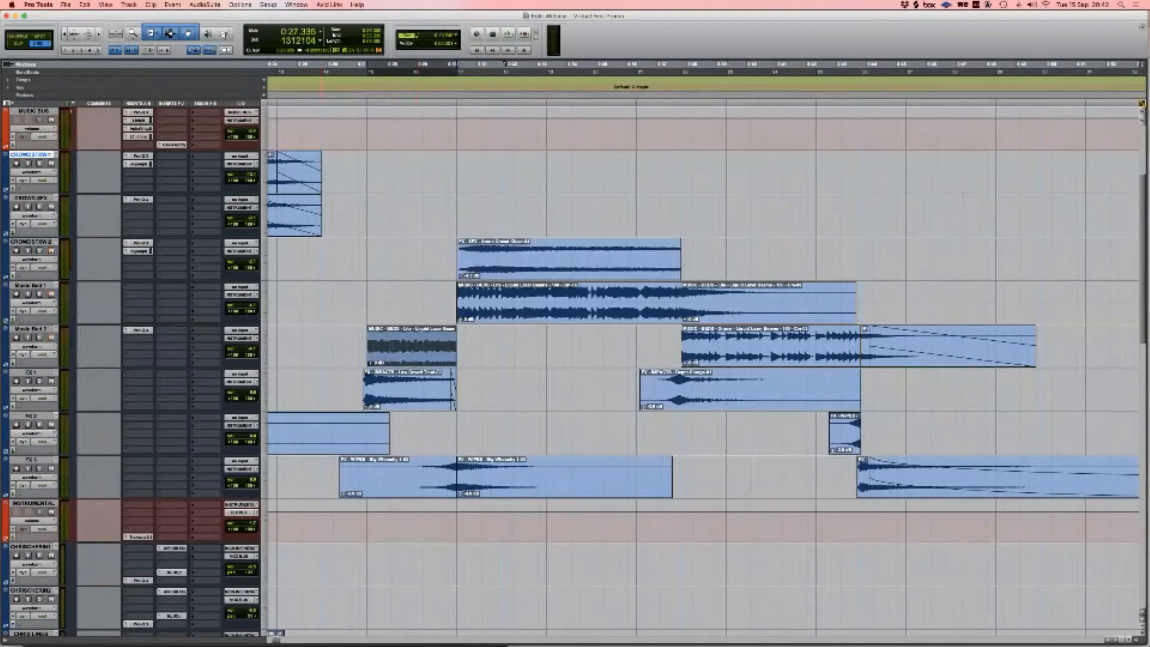
pyautogui.click(139, 331)
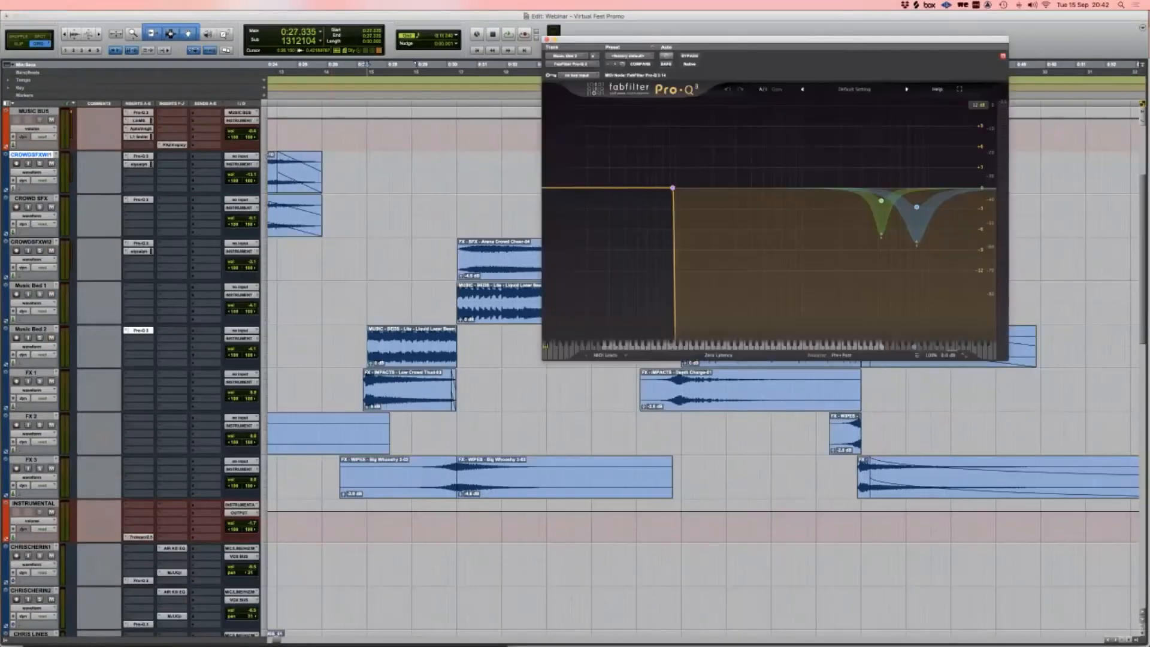
pyautogui.press('space')
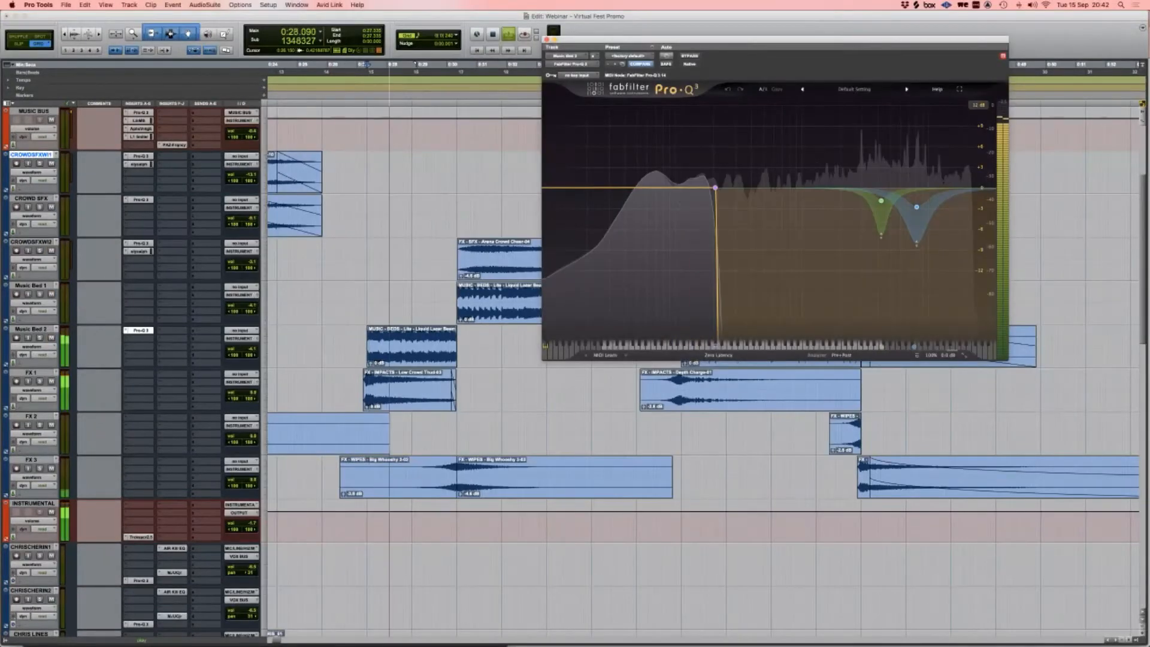
pyautogui.press('space')
pyautogui.click(547, 39)
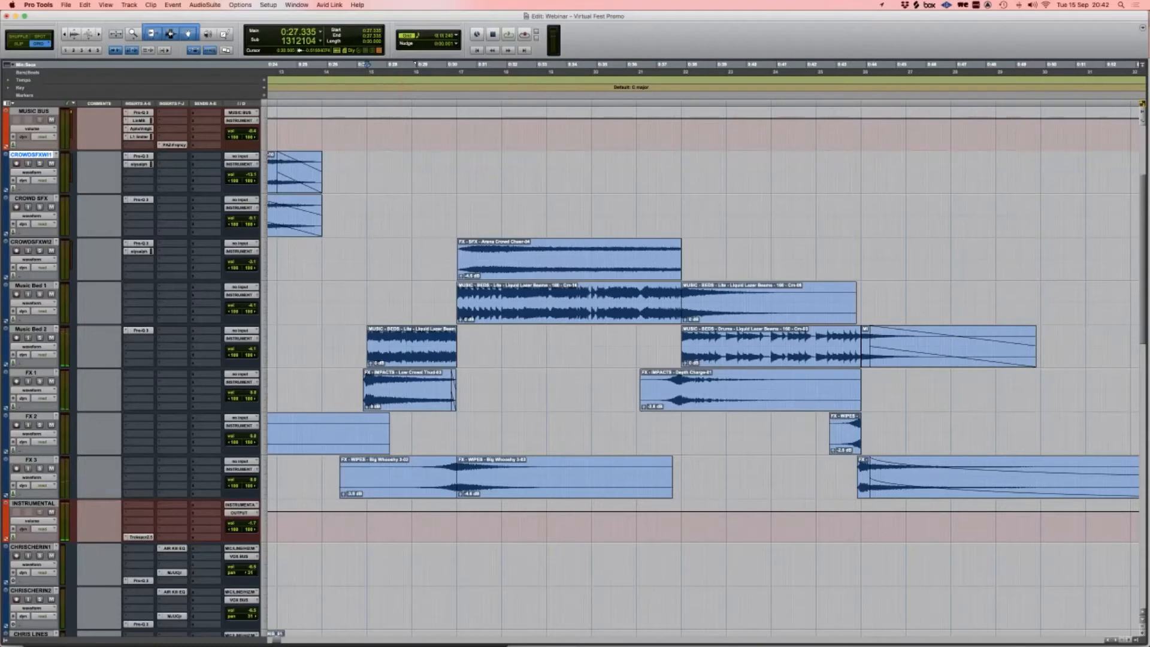
pyautogui.doubleClick(429, 390)
pyautogui.click(744, 355)
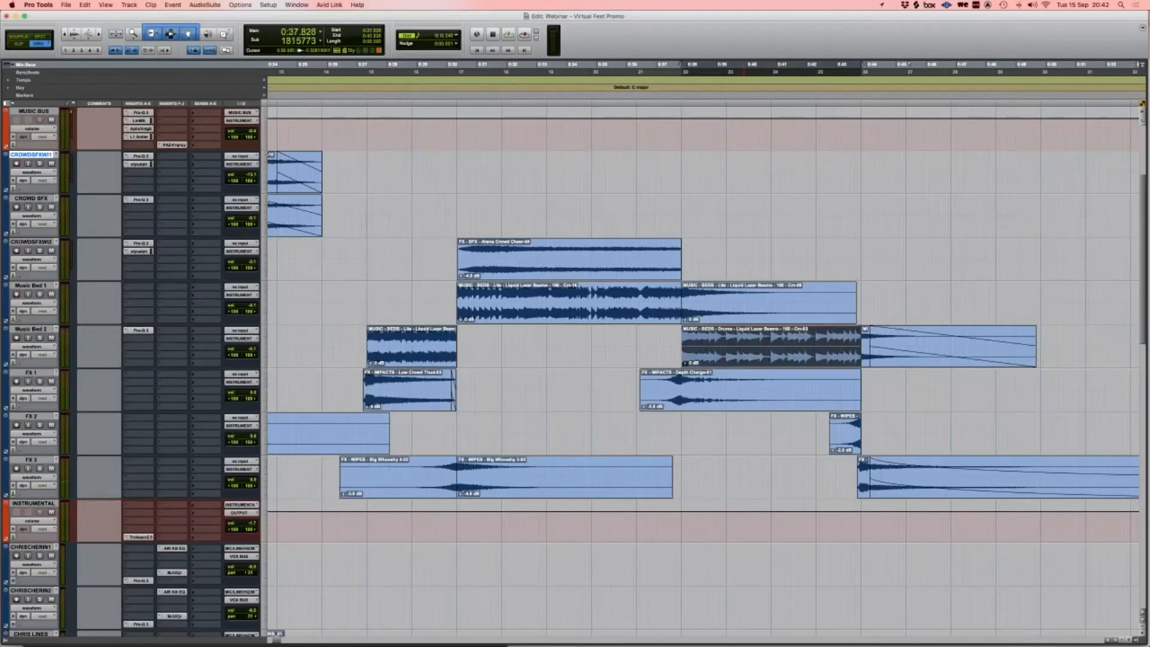
pyautogui.click(139, 330)
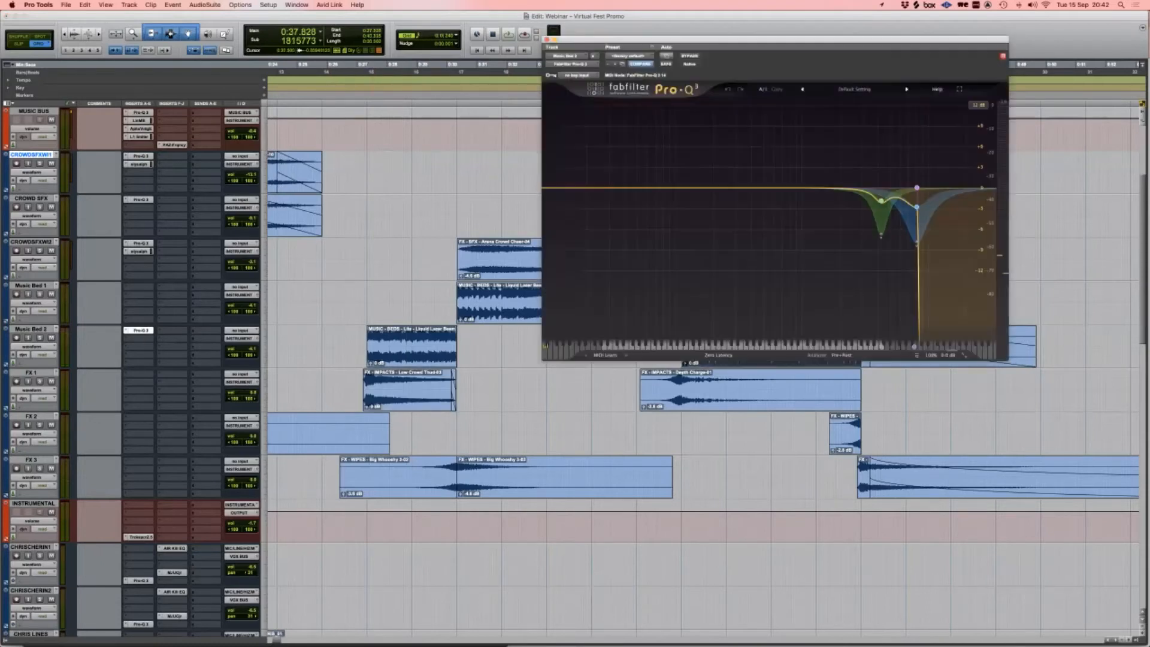
pyautogui.press('space')
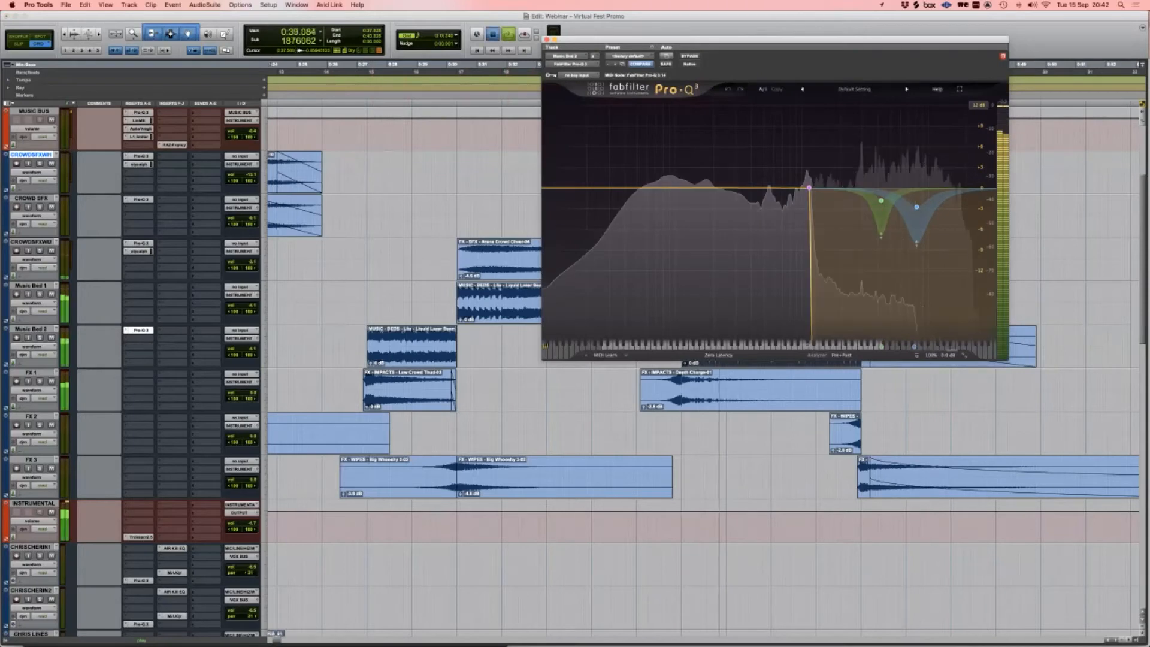
pyautogui.press('space')
pyautogui.press('super+w')
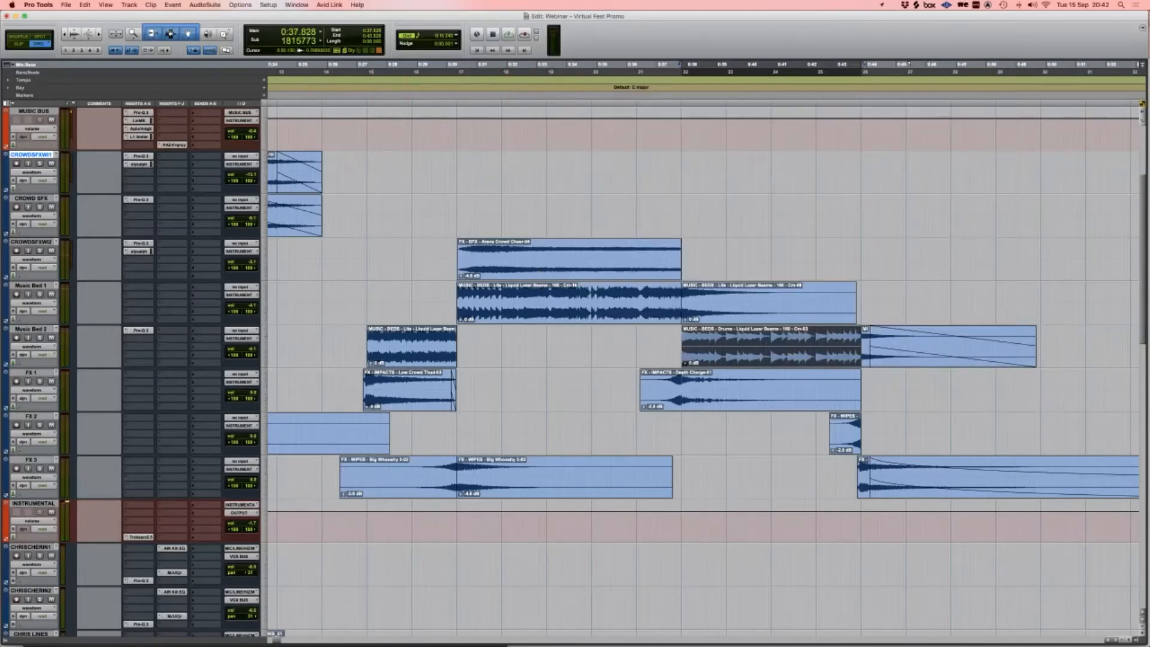
pyautogui.click(299, 303)
pyautogui.hscroll(-2, 304, 303)
# Step: Zoom the timeline in and back out around an edit point at 0:24.335
pyautogui.scroll(5, 304, 303)
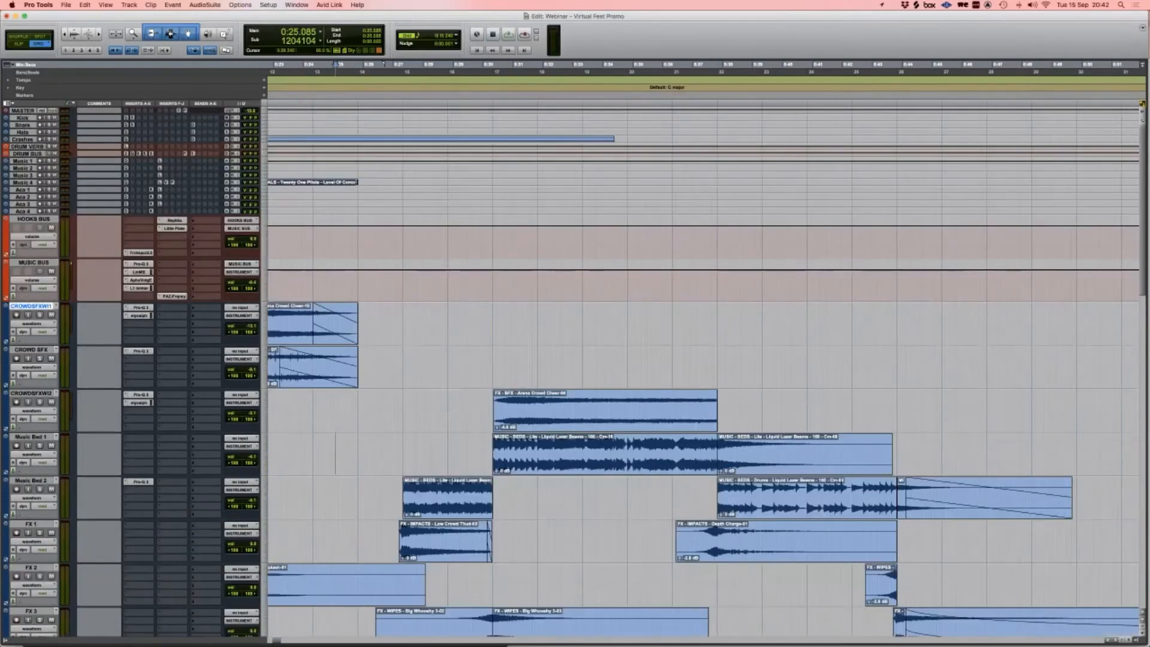
pyautogui.click(347, 201)
pyautogui.press('t')
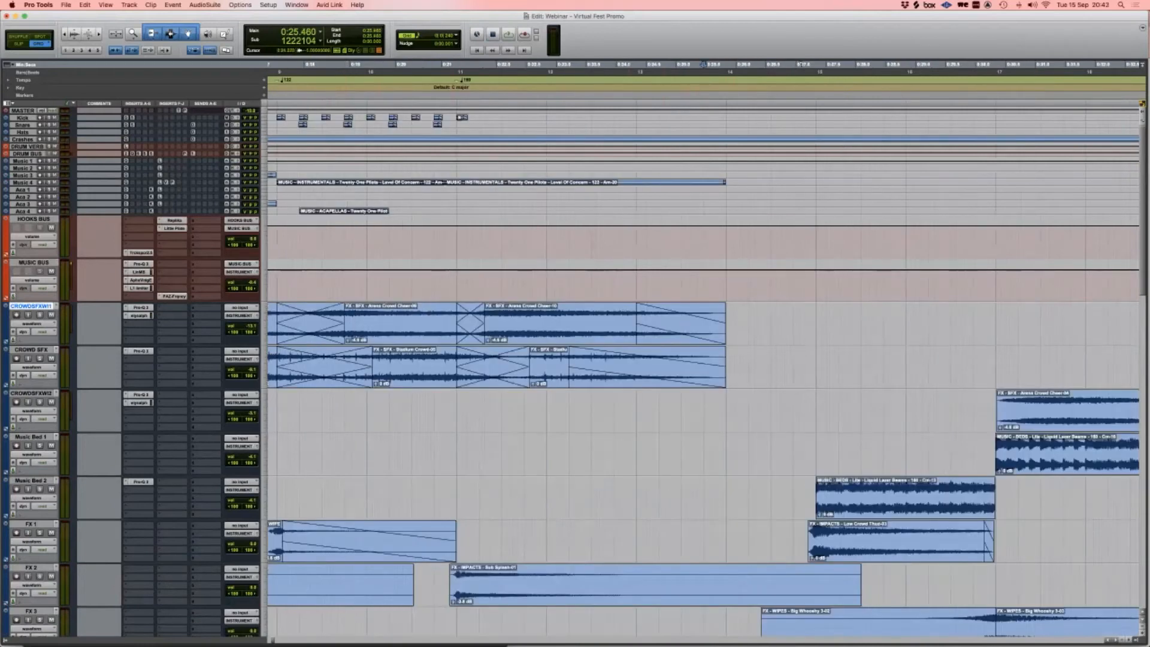
pyautogui.click(636, 201)
pyautogui.press('r')
pyautogui.hscroll(4, 637, 202)
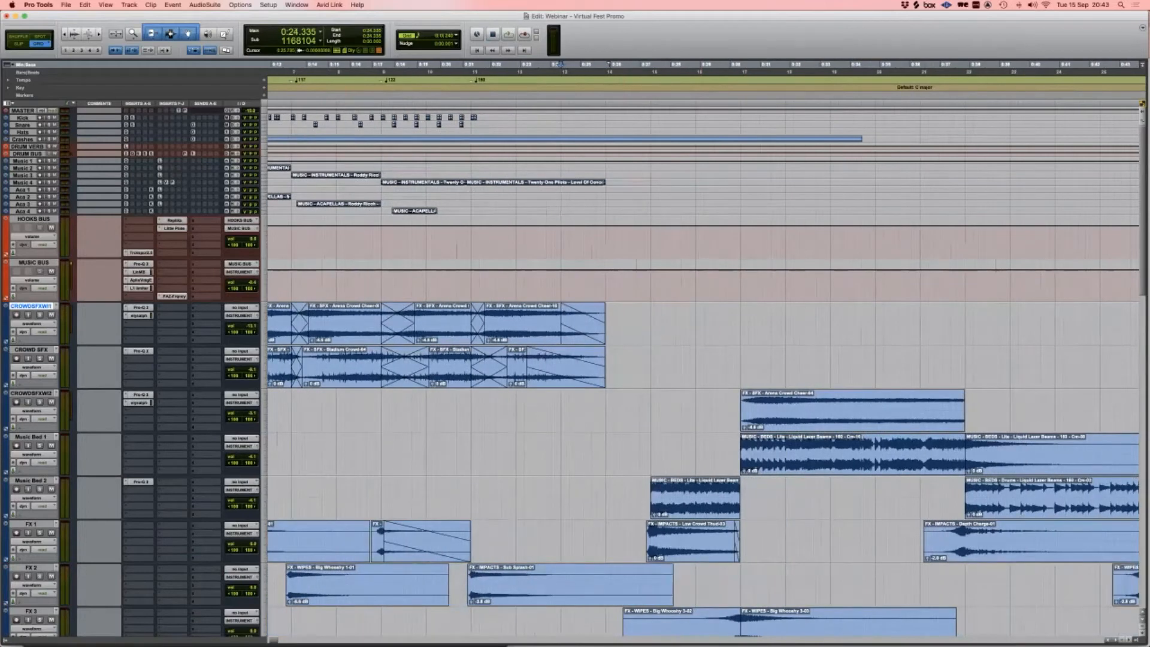
pyautogui.hscroll(6, 602, 336)
pyautogui.hscroll(-2, 601, 336)
pyautogui.scroll(-1, 602, 335)
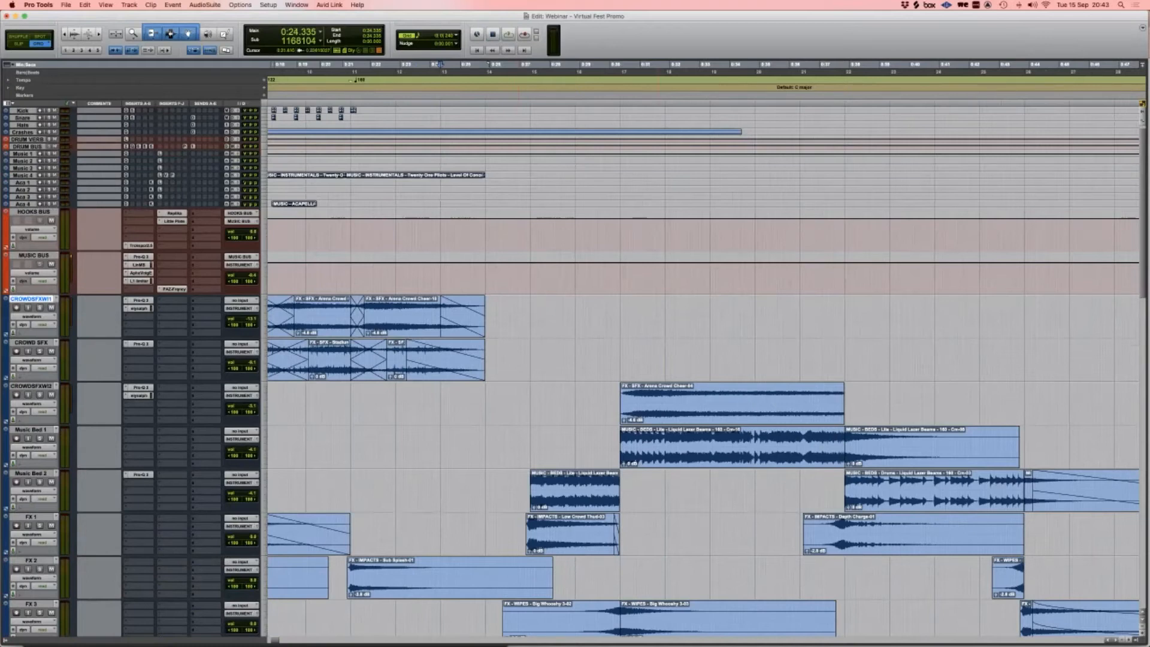
# Step: Play the session from 0:24.335 while scrolling down through the tracks
pyautogui.press('space')
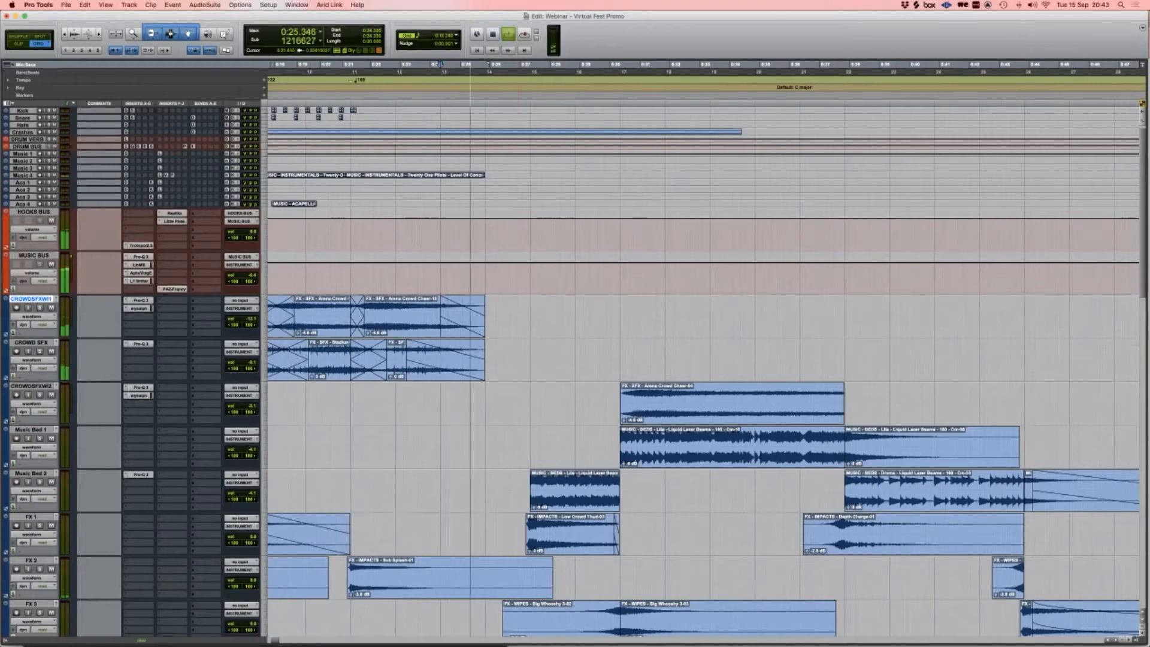
pyautogui.scroll(-1, 701, 372)
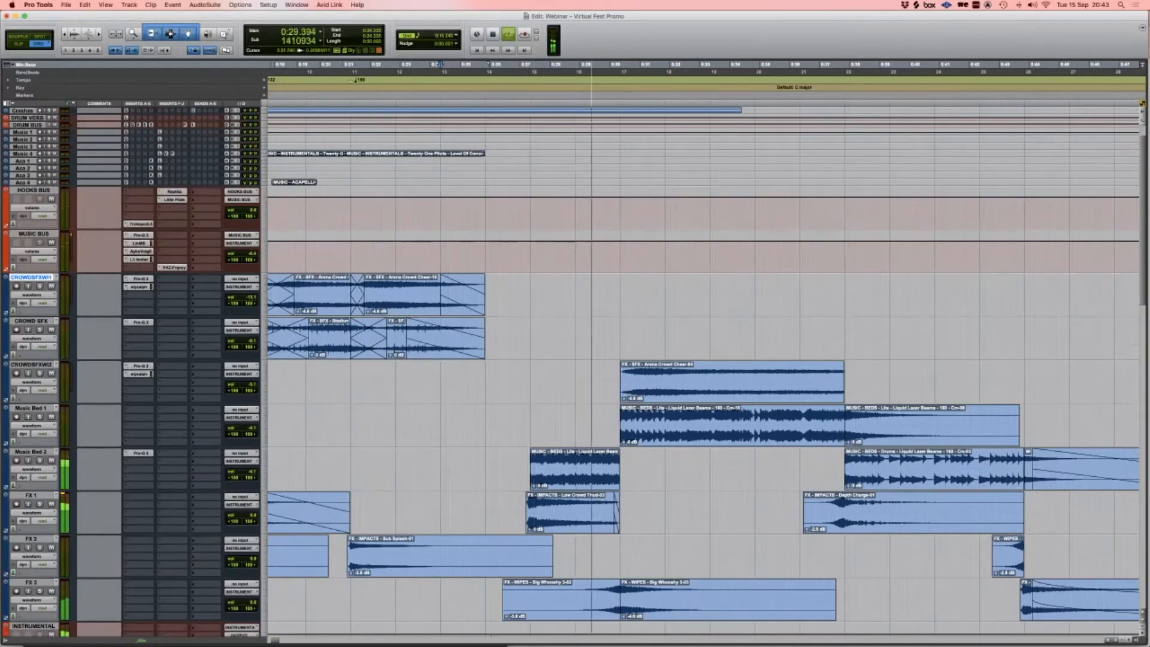
pyautogui.scroll(-1, 701, 372)
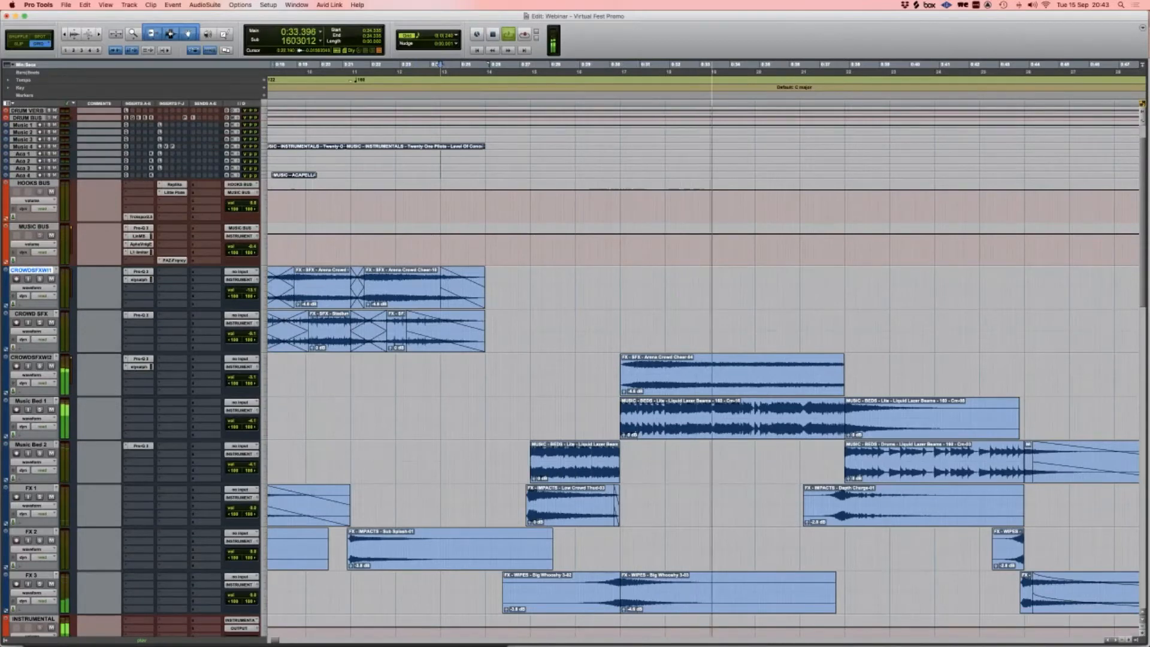
pyautogui.scroll(-1, 701, 371)
pyautogui.scroll(-1, 701, 371)
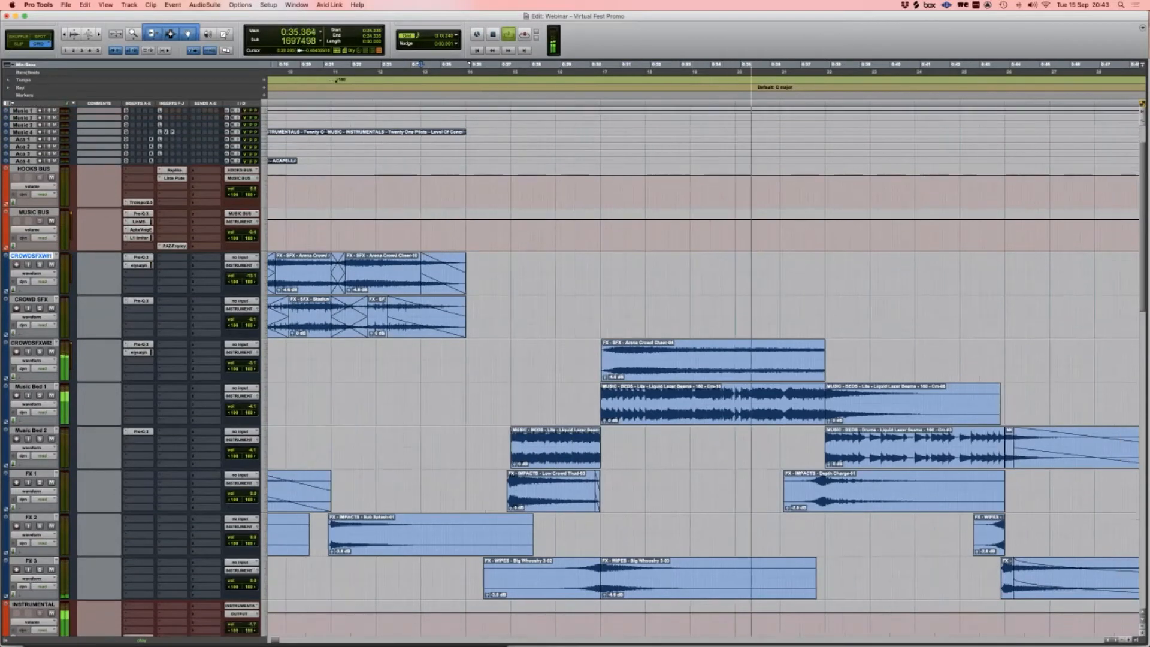
pyautogui.scroll(1, 701, 371)
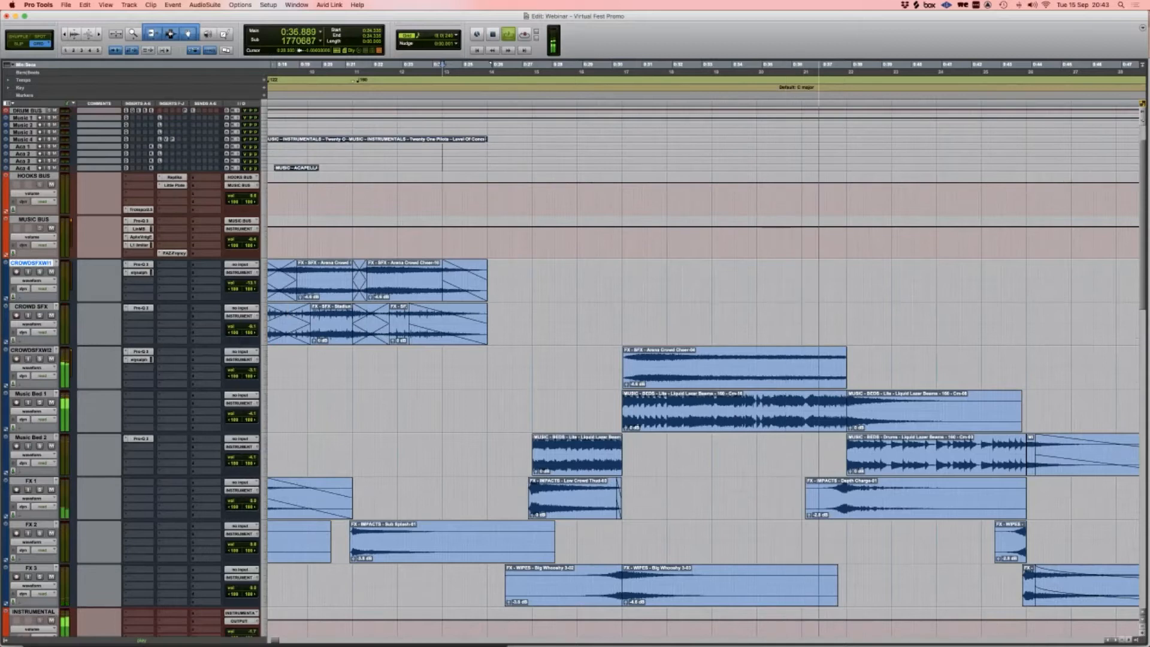
pyautogui.scroll(-3, 701, 371)
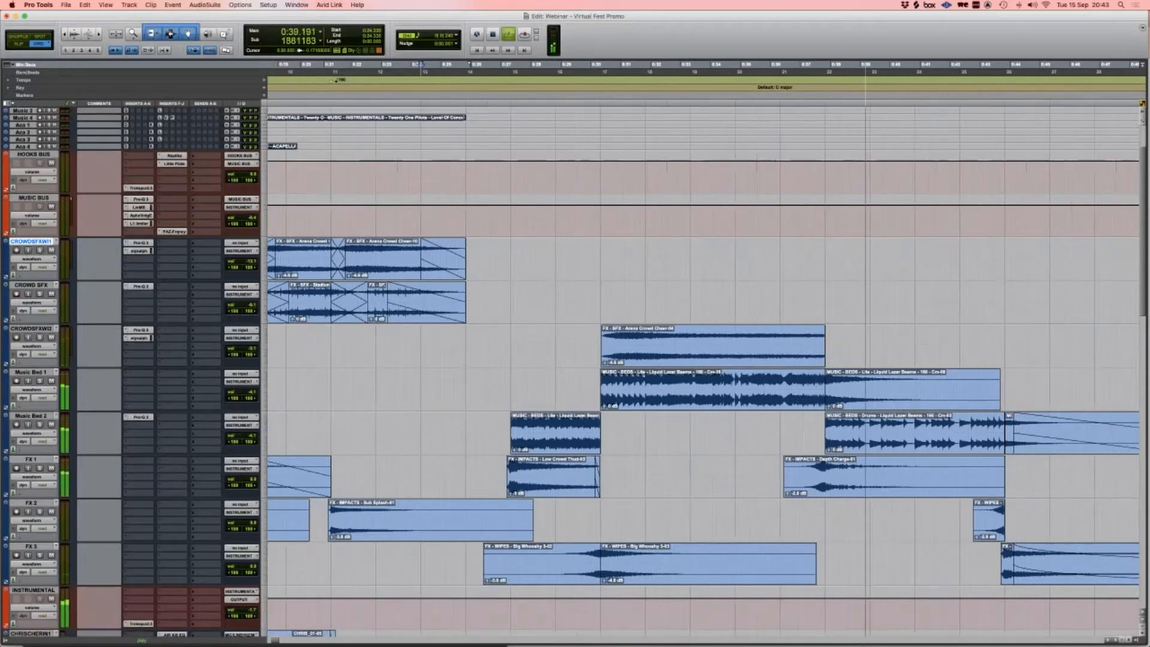
pyautogui.hscroll(1, 701, 371)
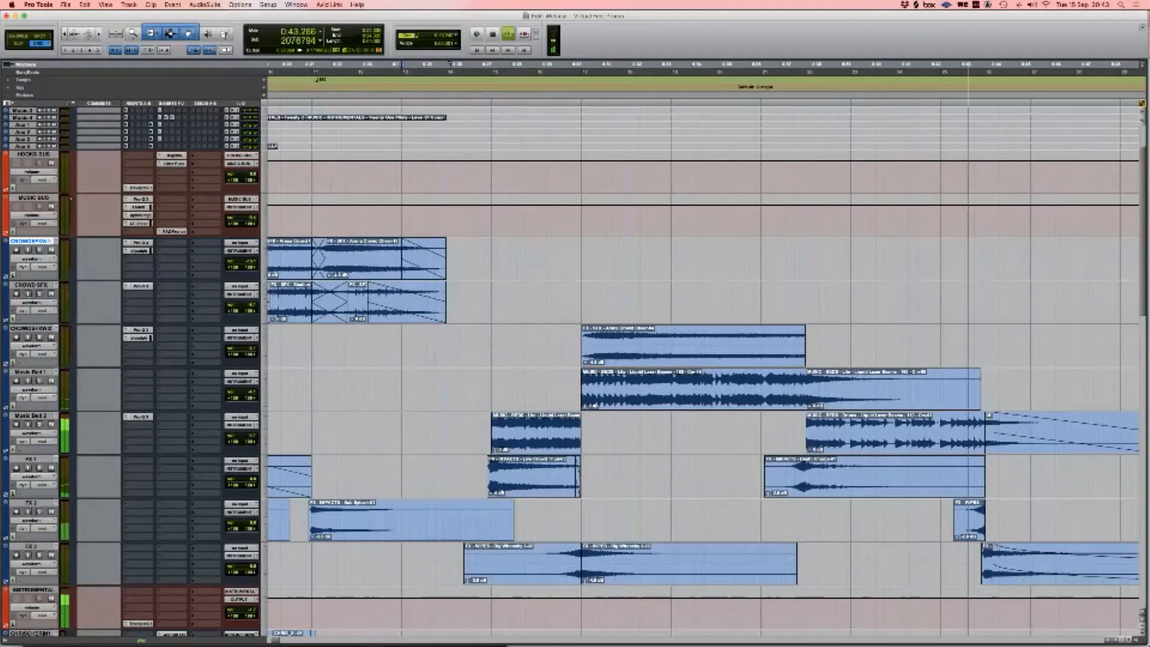
# Step: Stop playback at 0:27.335 and select a time range over the Music Bed clips
pyautogui.press('r')
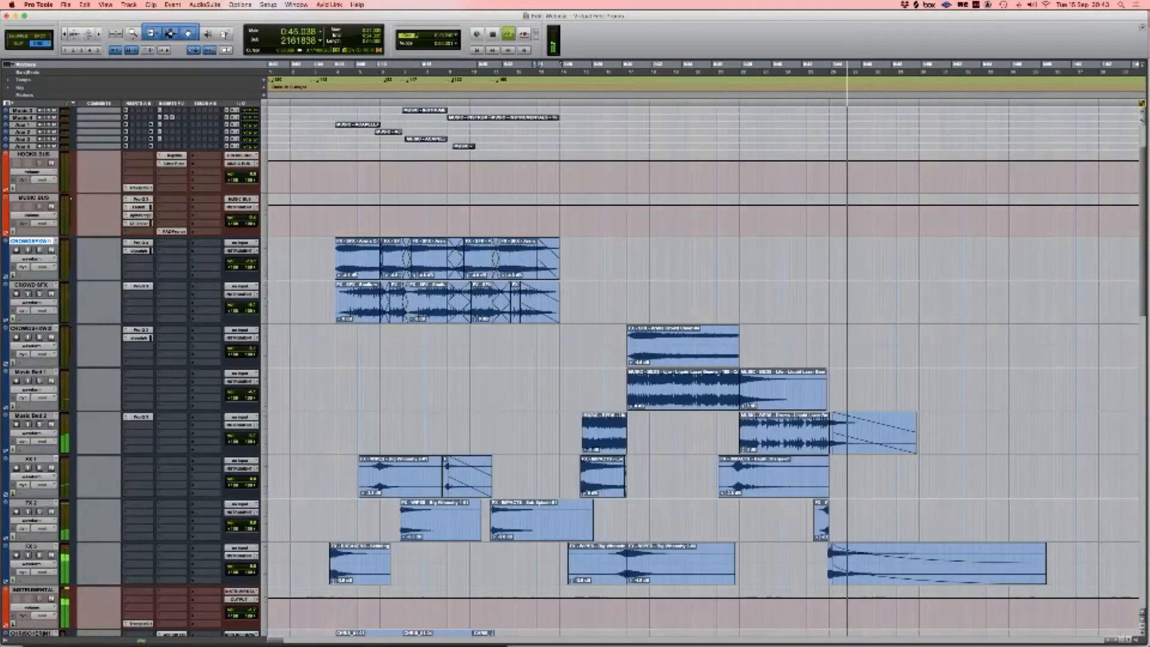
pyautogui.press('space')
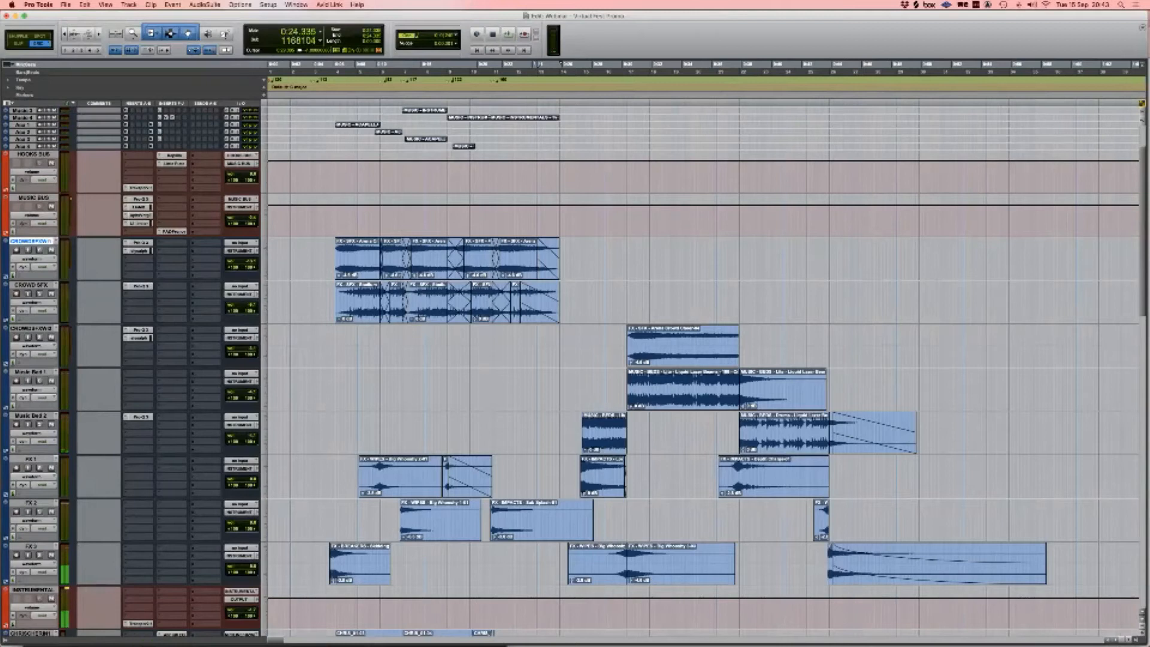
pyautogui.click(605, 440)
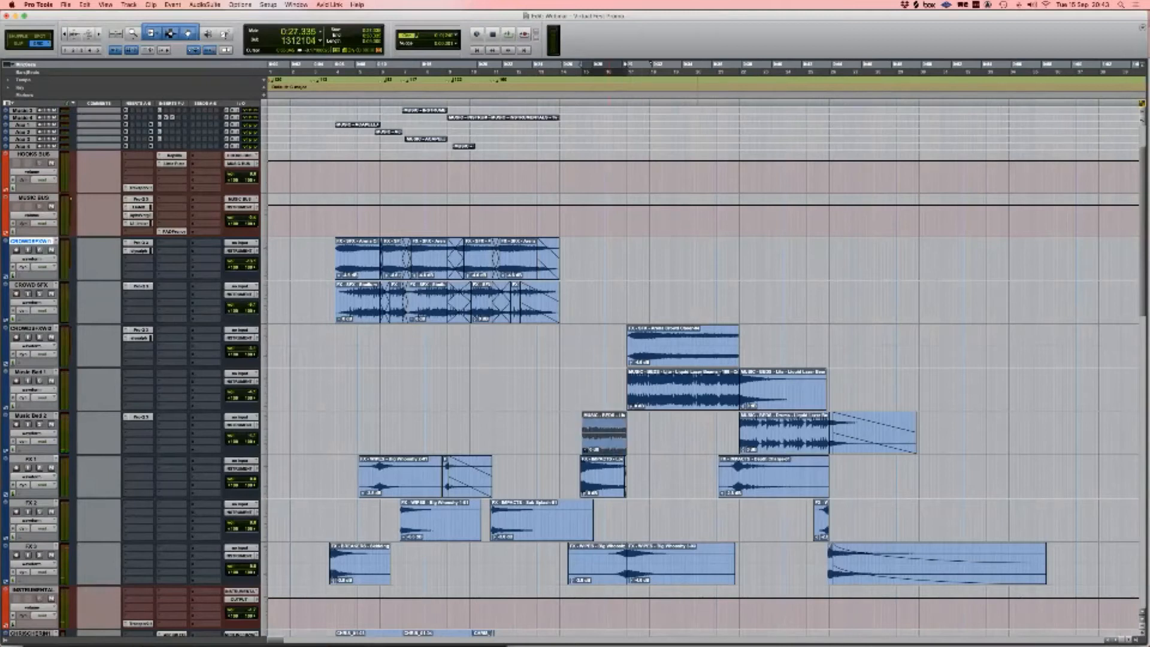
pyautogui.keyDown('shift'); pyautogui.click(659, 398); pyautogui.keyUp('shift')
pyautogui.keyDown('shift'); pyautogui.click(785, 440); pyautogui.keyUp('shift')
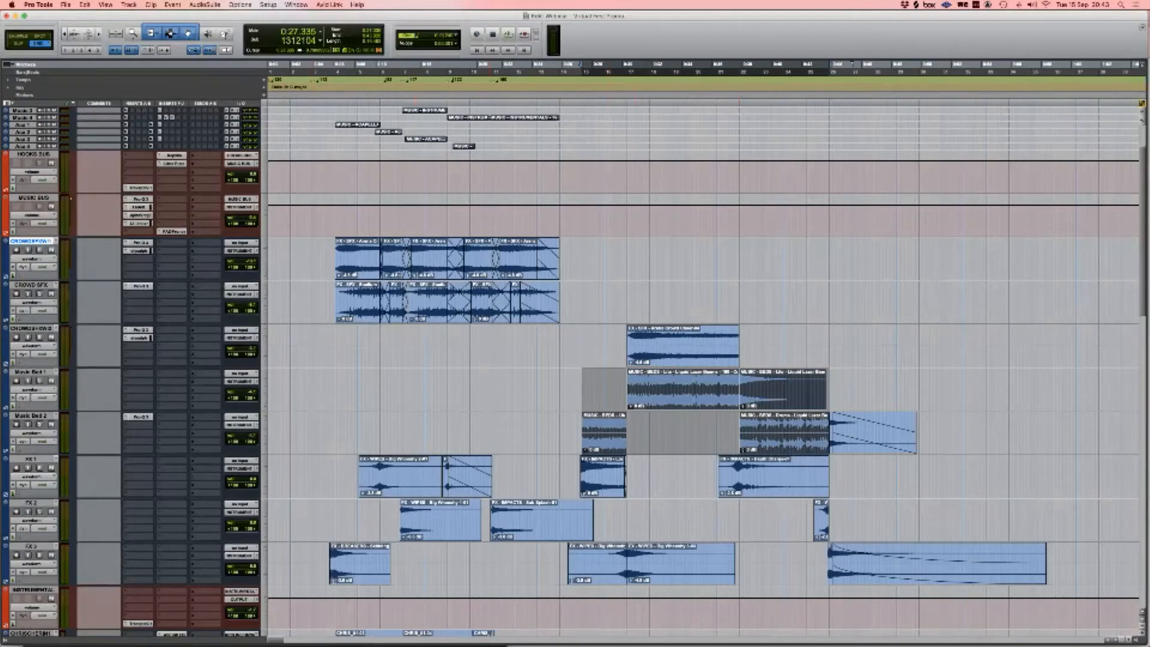
pyautogui.scroll(3, 701, 372)
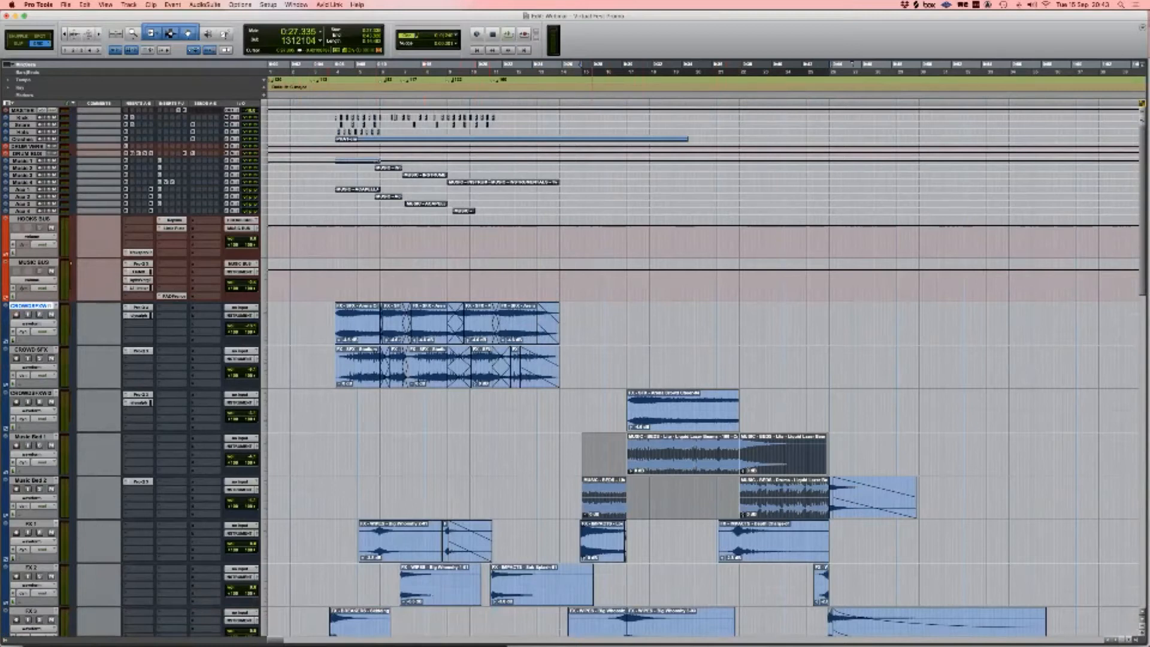
pyautogui.moveTo(583, 488); pyautogui.dragTo(830, 460)
# Step: Select the tracks from HOOKS BUS down to INSTRUMENTAL for resizing
pyautogui.click(34, 219)
pyautogui.scroll(-4, 34, 219)
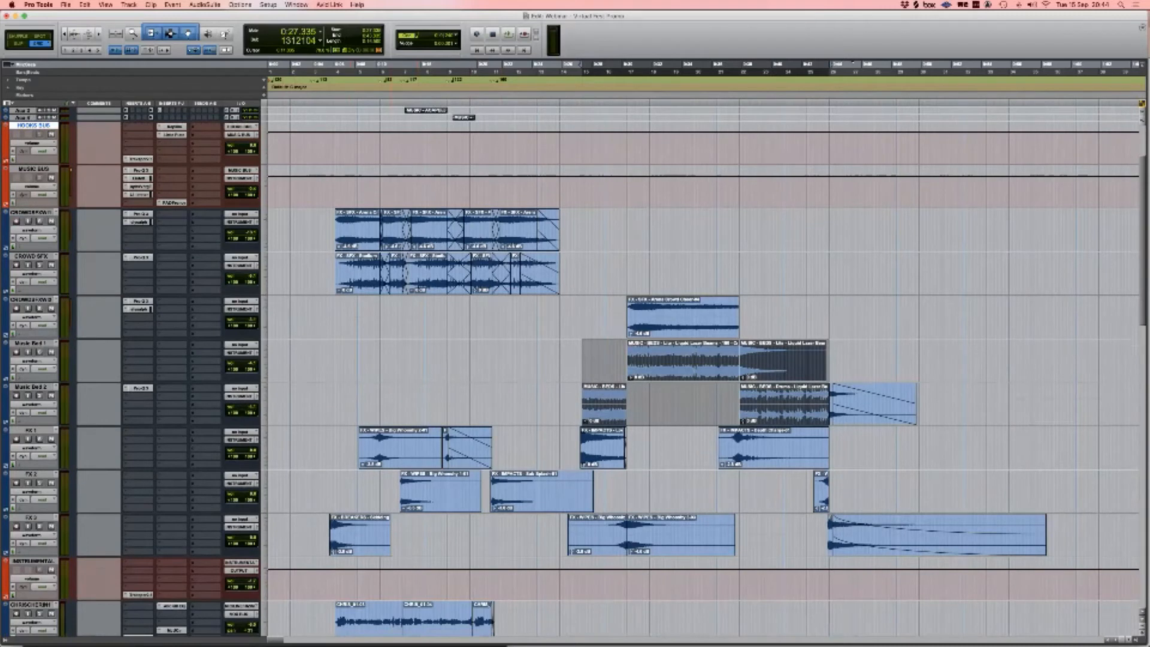
pyautogui.keyDown('shift'); pyautogui.click(34, 562); pyautogui.keyUp('shift')
pyautogui.keyDown('alt'); pyautogui.keyDown('shift'); pyautogui.click(264, 193); pyautogui.keyUp('shift'); pyautogui.keyUp('alt')
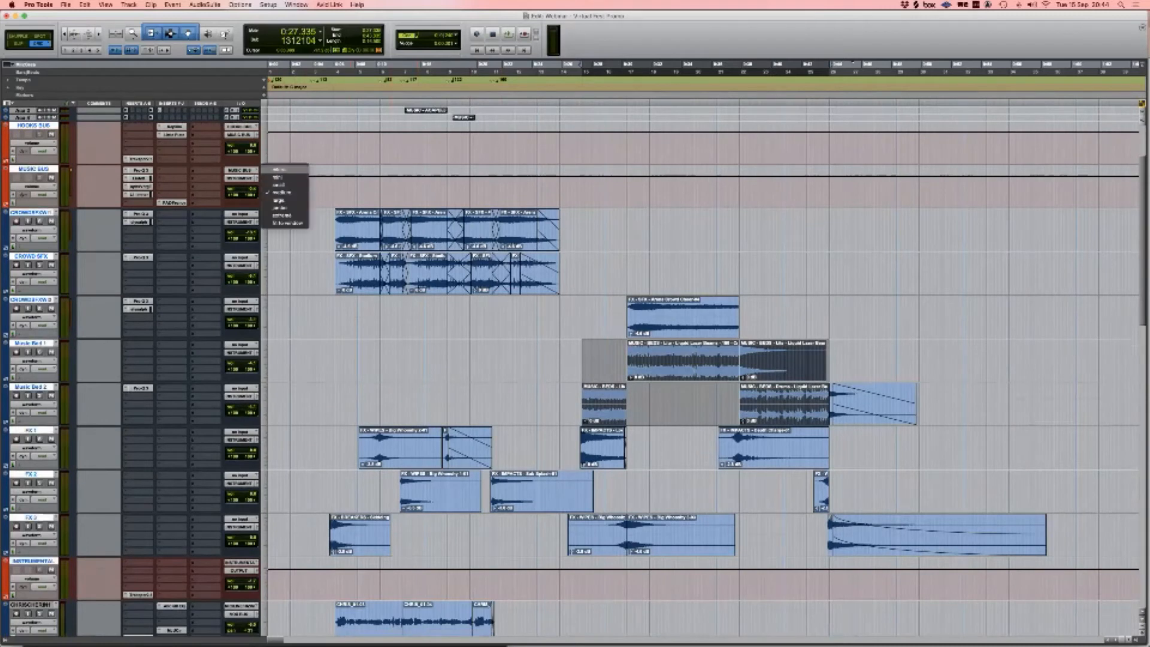
# Step: Set the selected HOOKS BUS to INSTRUMENTAL tracks to micro height
pyautogui.keyDown('alt'); pyautogui.keyDown('shift'); pyautogui.click(281, 169); pyautogui.keyUp('shift'); pyautogui.keyUp('alt')
pyautogui.scroll(-5, 701, 372)
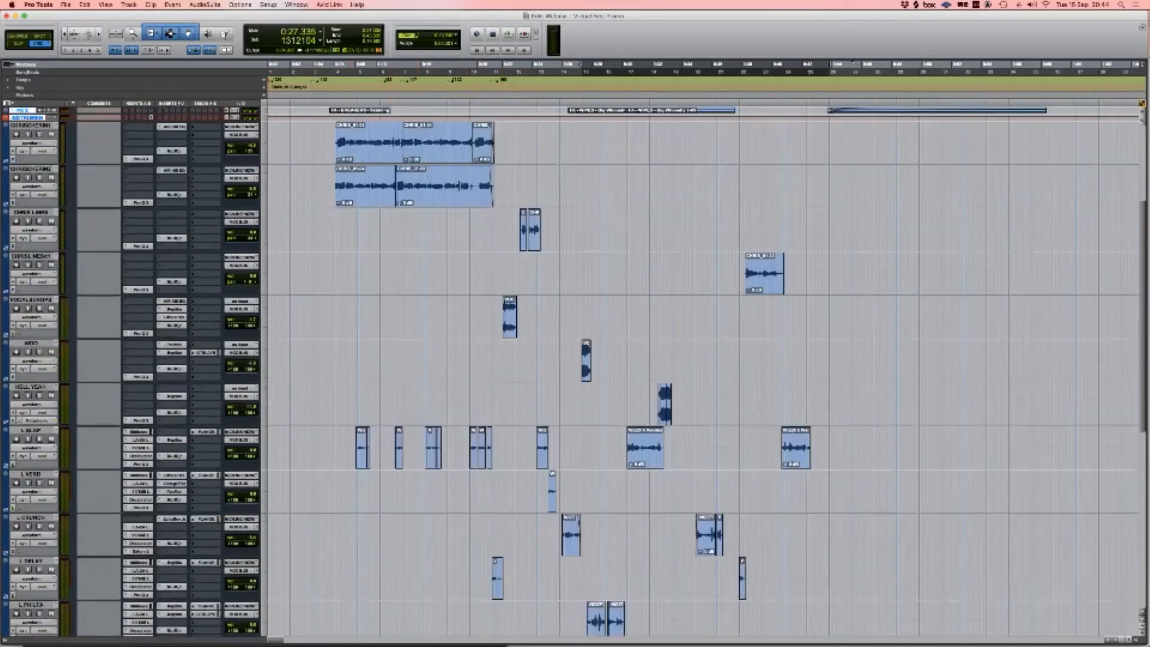
pyautogui.scroll(6, 701, 371)
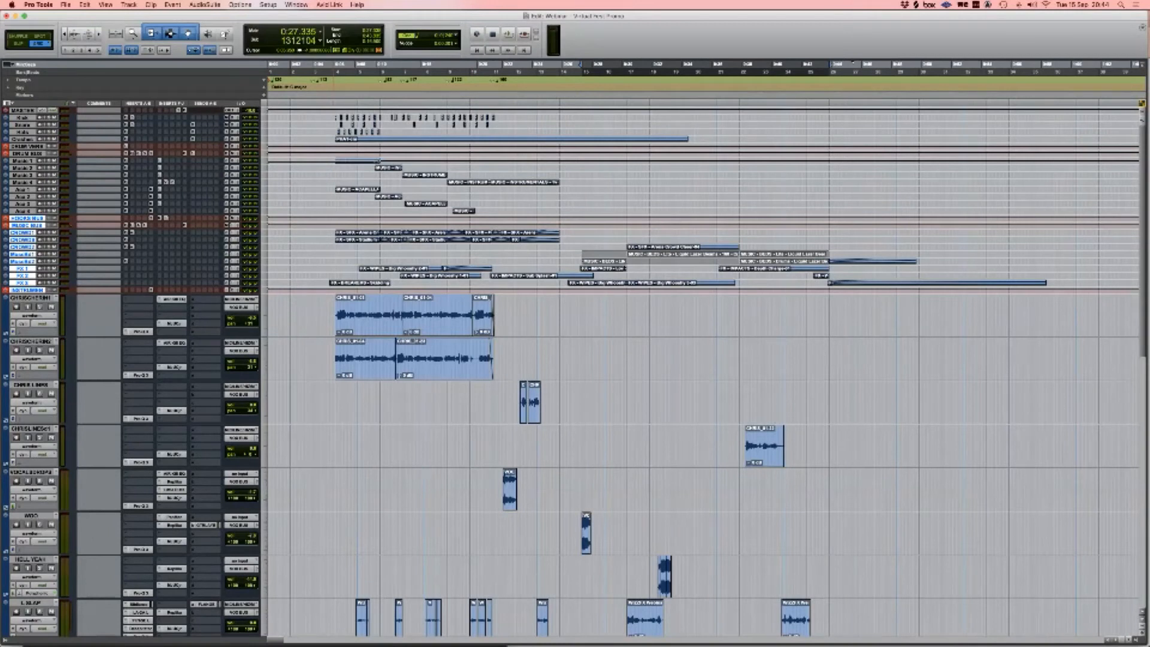
# Step: Drag a time selection across the upper tracks of the Edit window
pyautogui.moveTo(330, 114); pyautogui.dragTo(1064, 287)
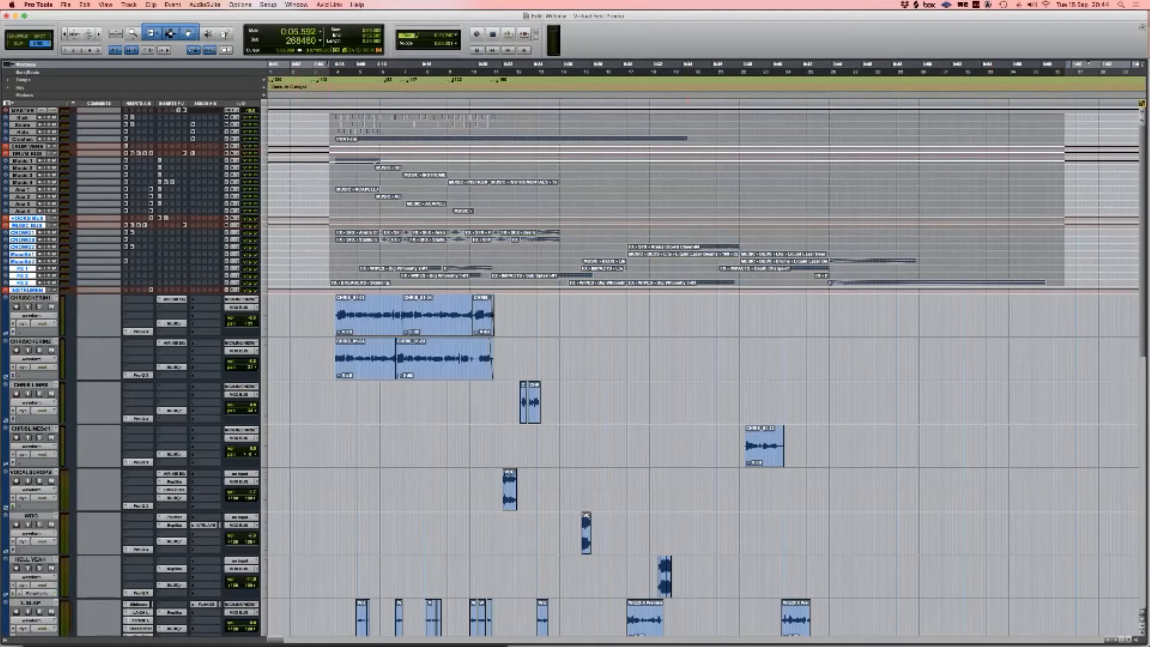
pyautogui.scroll(-5, 689, 371)
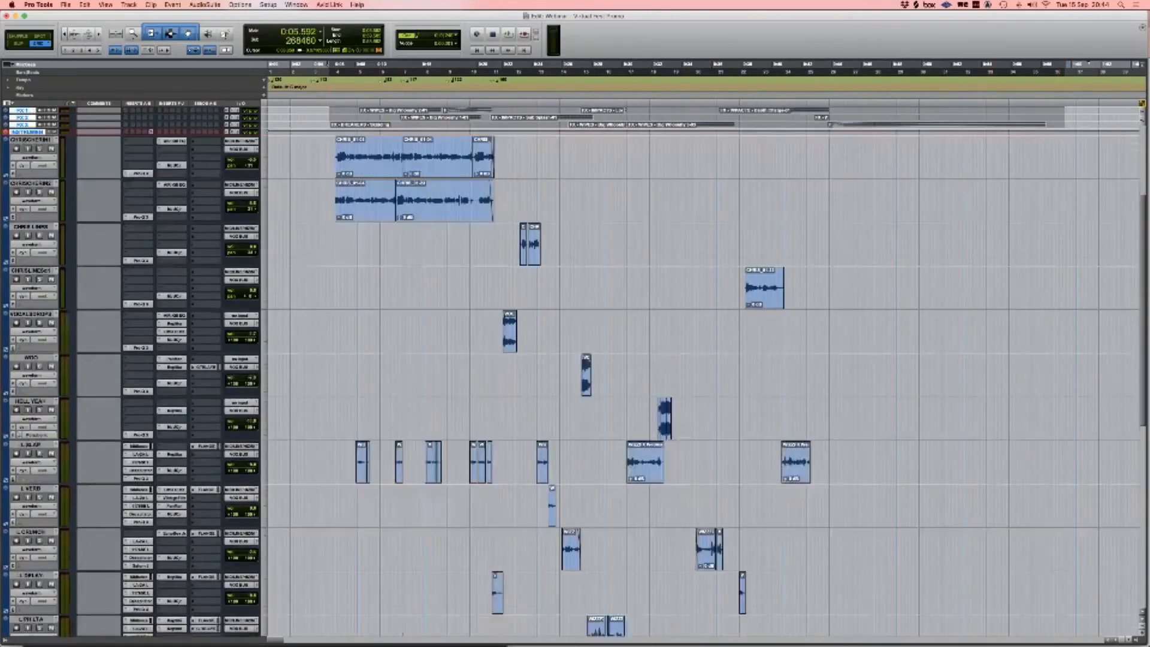
pyautogui.scroll(5, 688, 371)
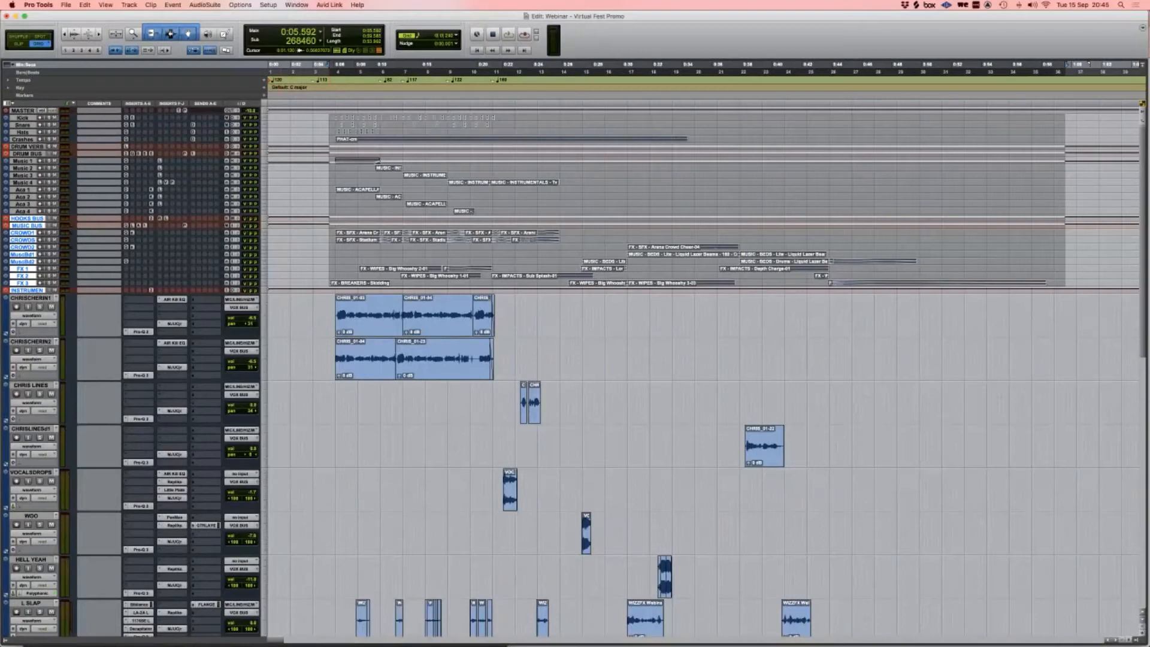
pyautogui.press('super+Tab')
pyautogui.press('super+Tab')
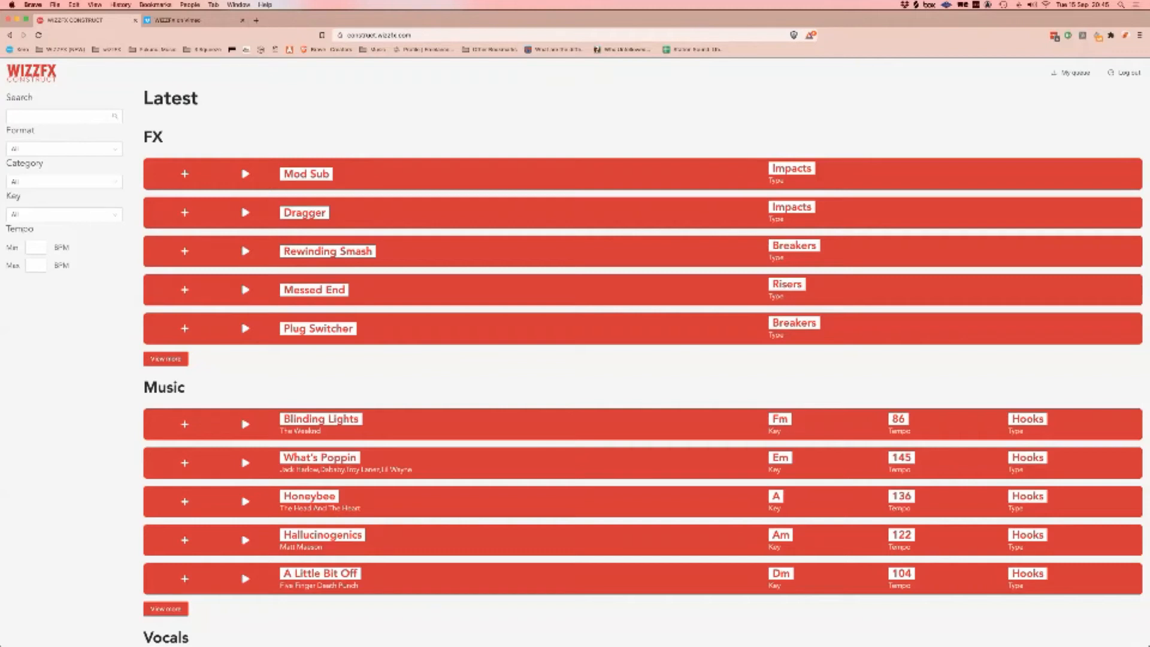
# Step: Search the WizzFX Construct library for an artist and scroll through the results
pyautogui.click(60, 116)
pyautogui.write('dua lipa')
pyautogui.press('Return')
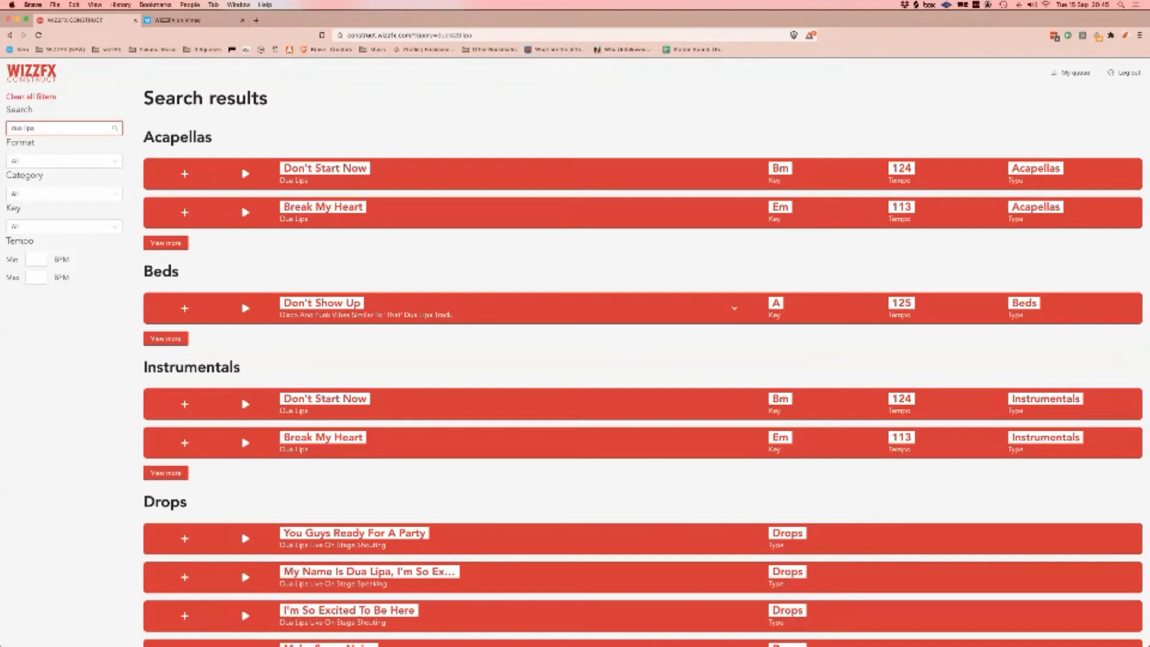
pyautogui.scroll(-10, 646, 365)
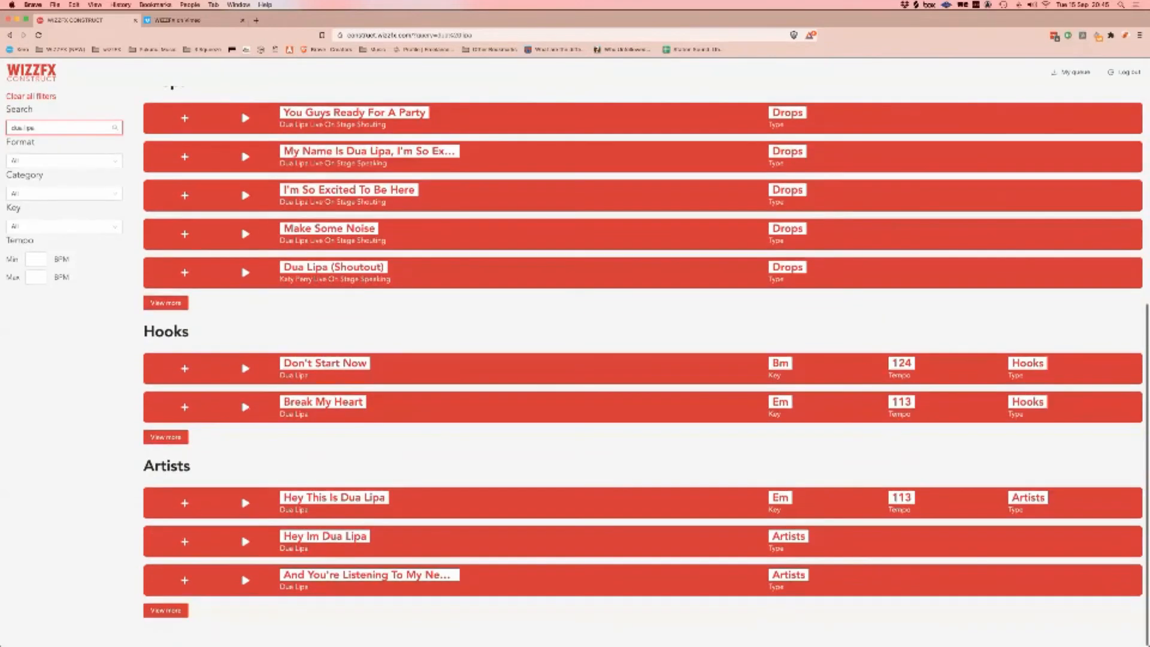
pyautogui.scroll(10, 646, 365)
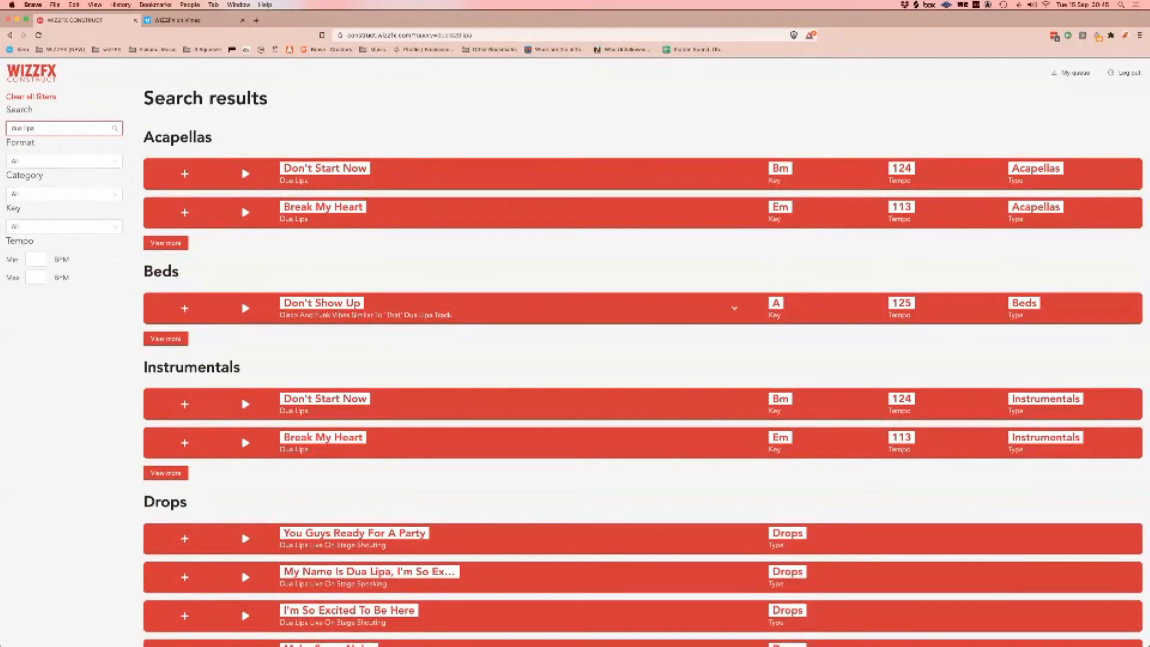
pyautogui.scroll(-1, 646, 366)
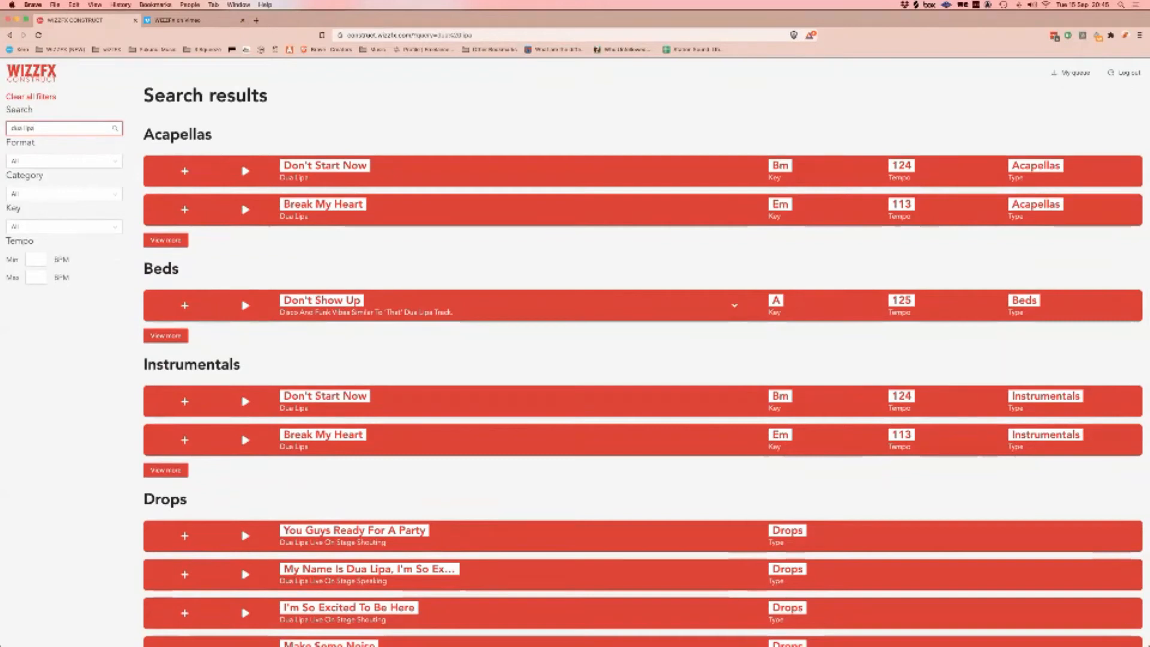
pyautogui.press('super+Tab')
pyautogui.press('super+Tab')
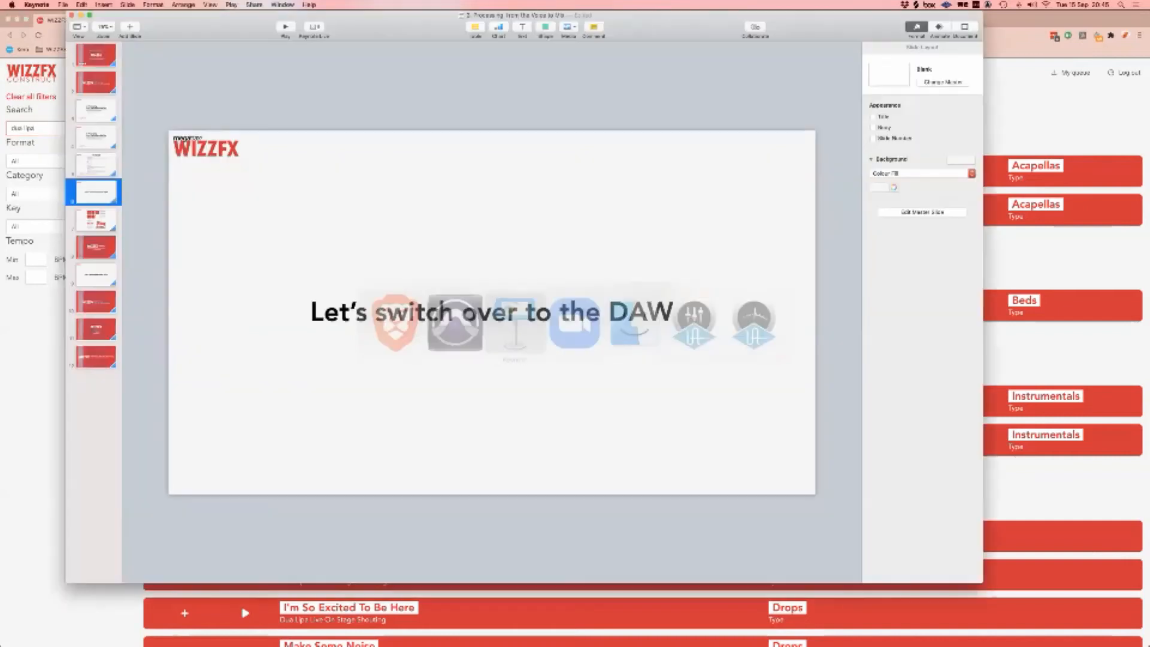
# Step: Play the Keynote deck full screen and advance to the WIZZFX Construct genre-tiles slide
pyautogui.click(285, 27)
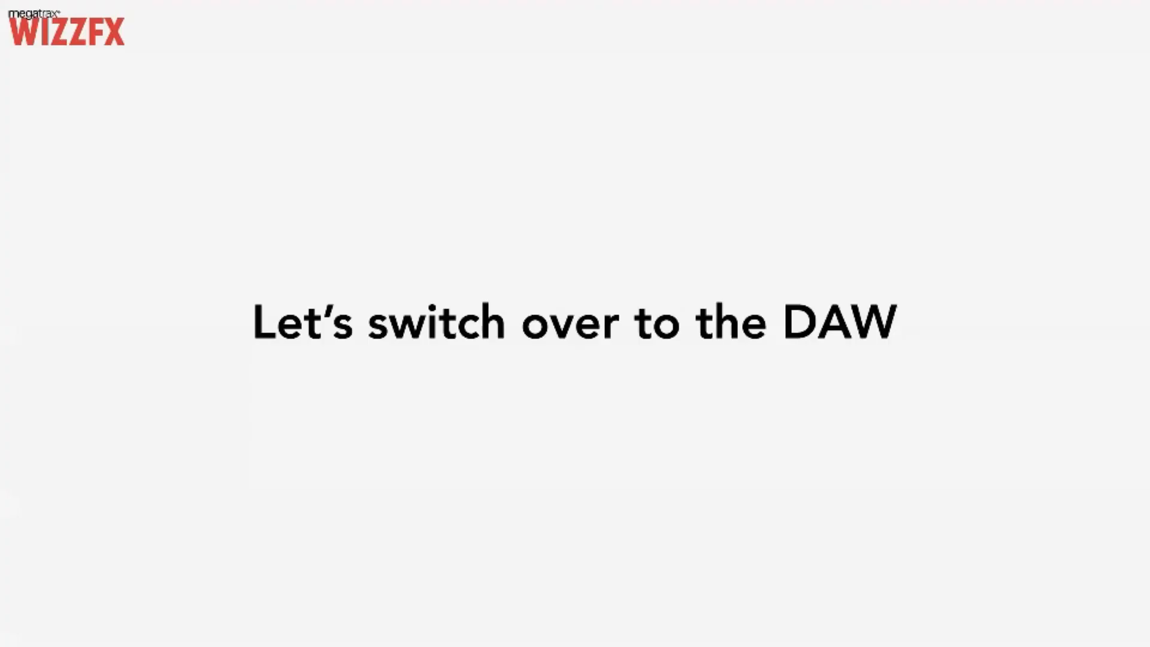
pyautogui.press('Right')
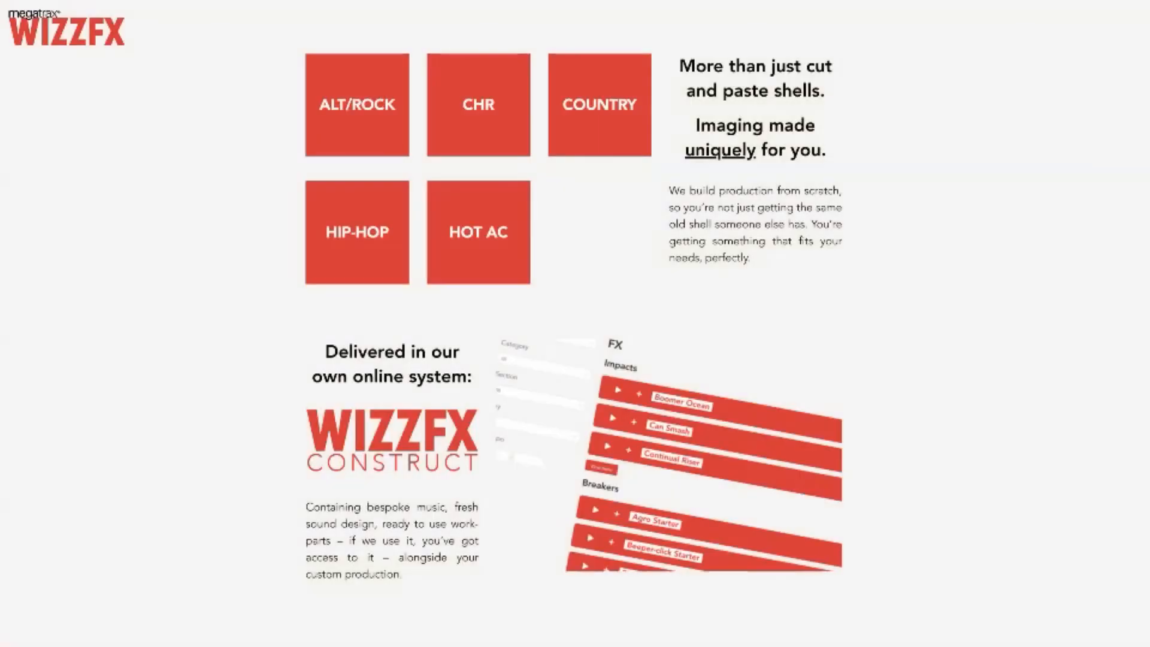
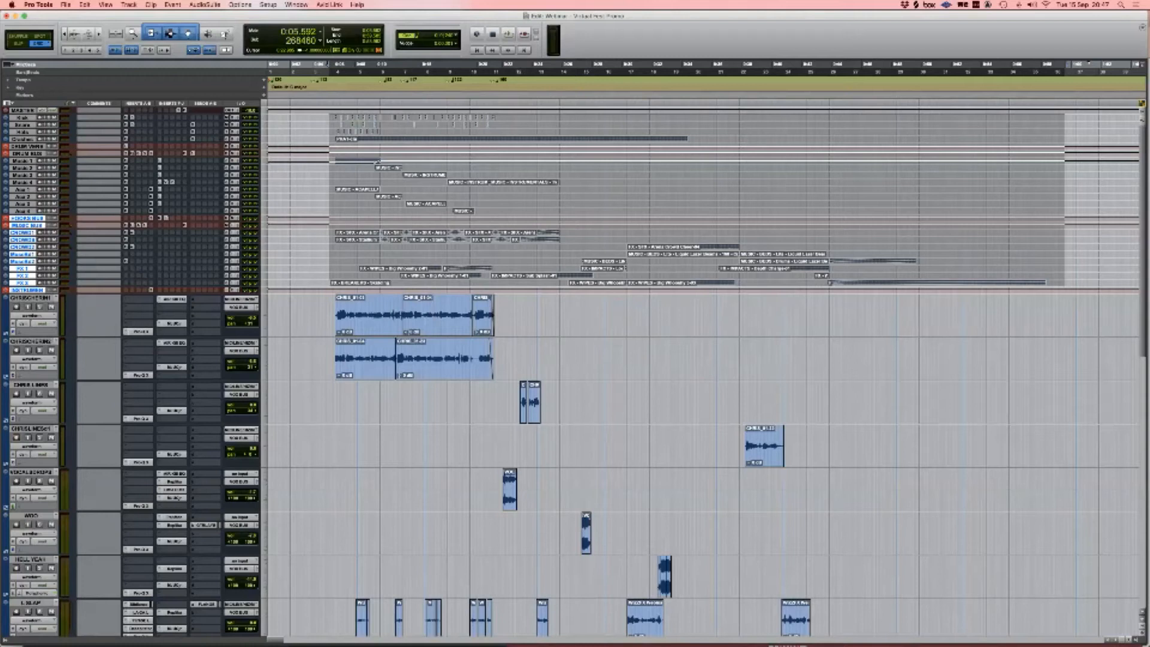
# Step: Mute the seven tracks from CHRISCHERIN1 through HELL YEAH, then place the edit point on L SLAP's first clip
pyautogui.click(30, 298)
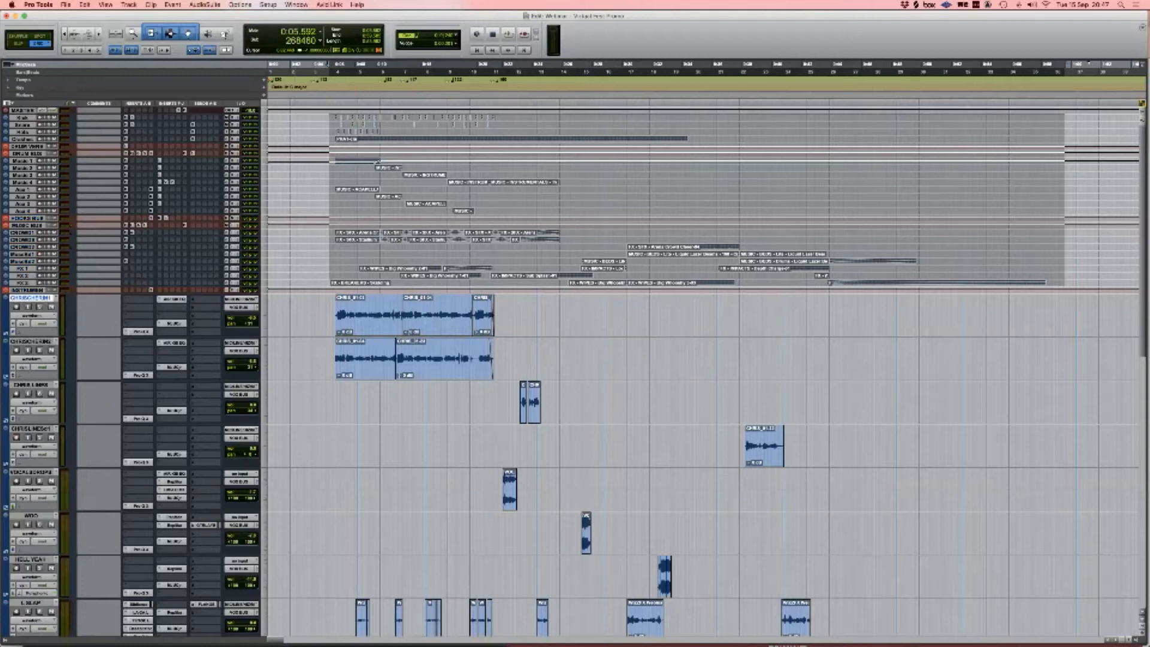
pyautogui.scroll(-15, 704, 372)
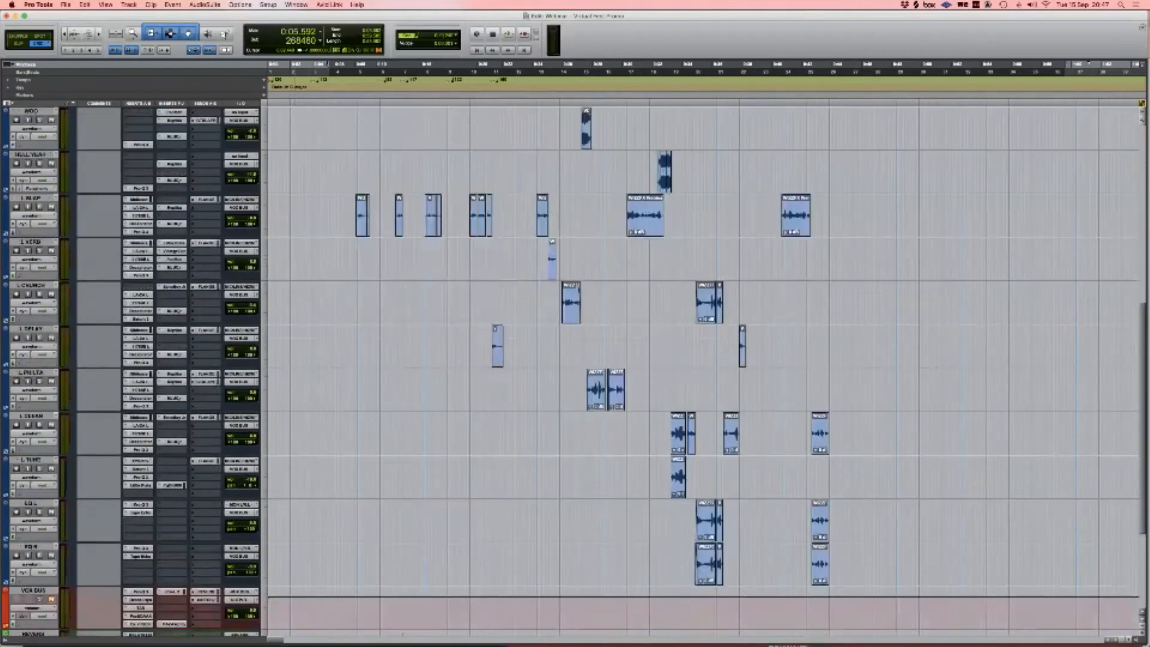
pyautogui.scroll(15, 704, 372)
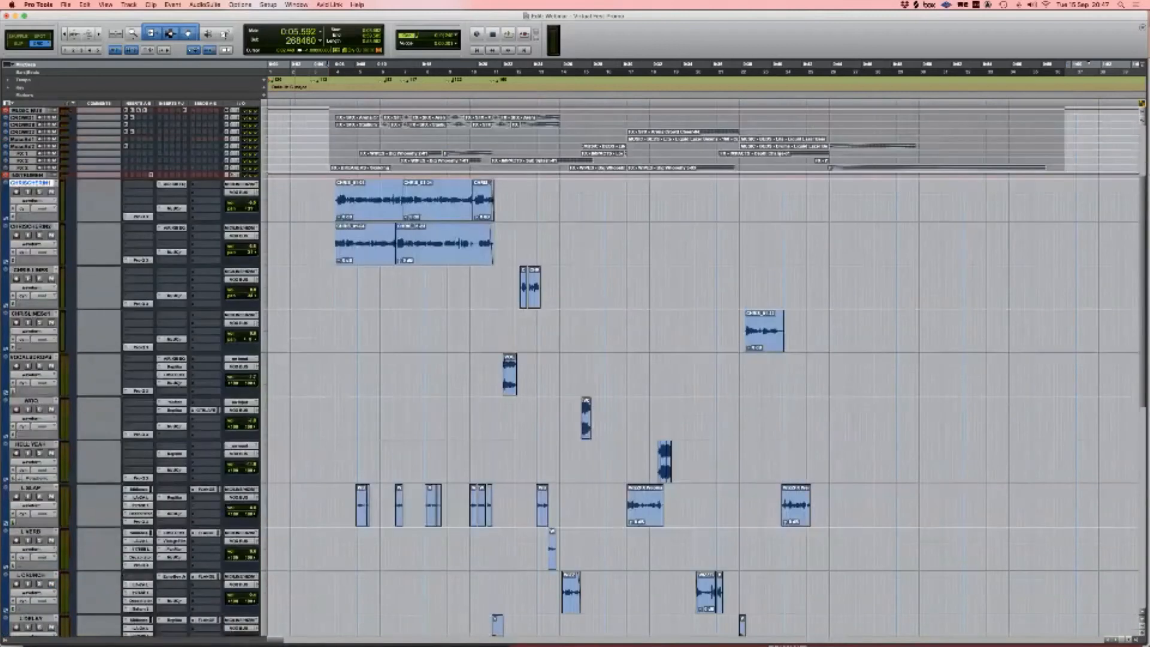
pyautogui.keyDown('shift'); pyautogui.click(30, 445); pyautogui.keyUp('shift')
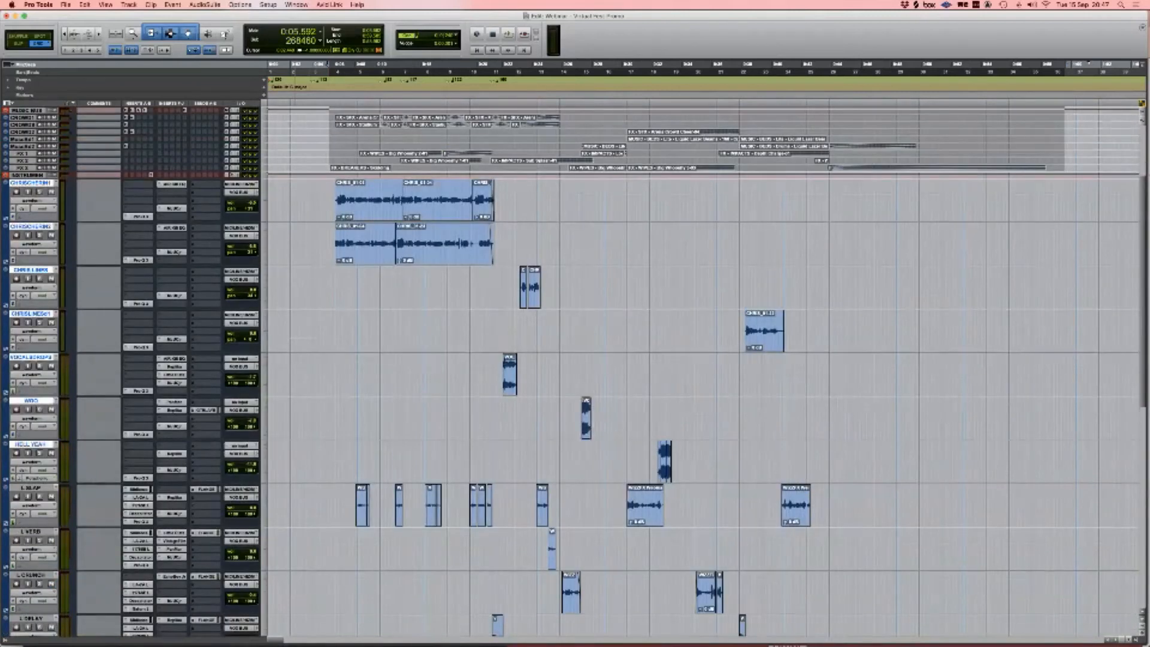
pyautogui.hotkey('shift', 'm')
pyautogui.scroll(-1, 704, 372)
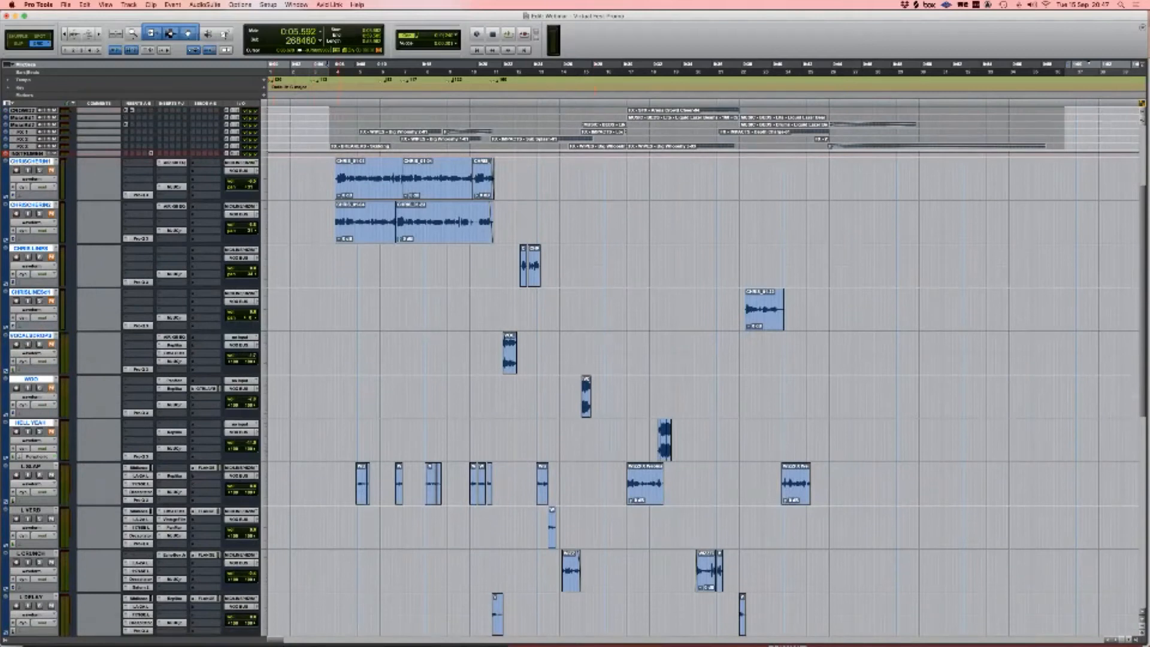
pyautogui.scroll(-5, 348, 346)
pyautogui.click(357, 347)
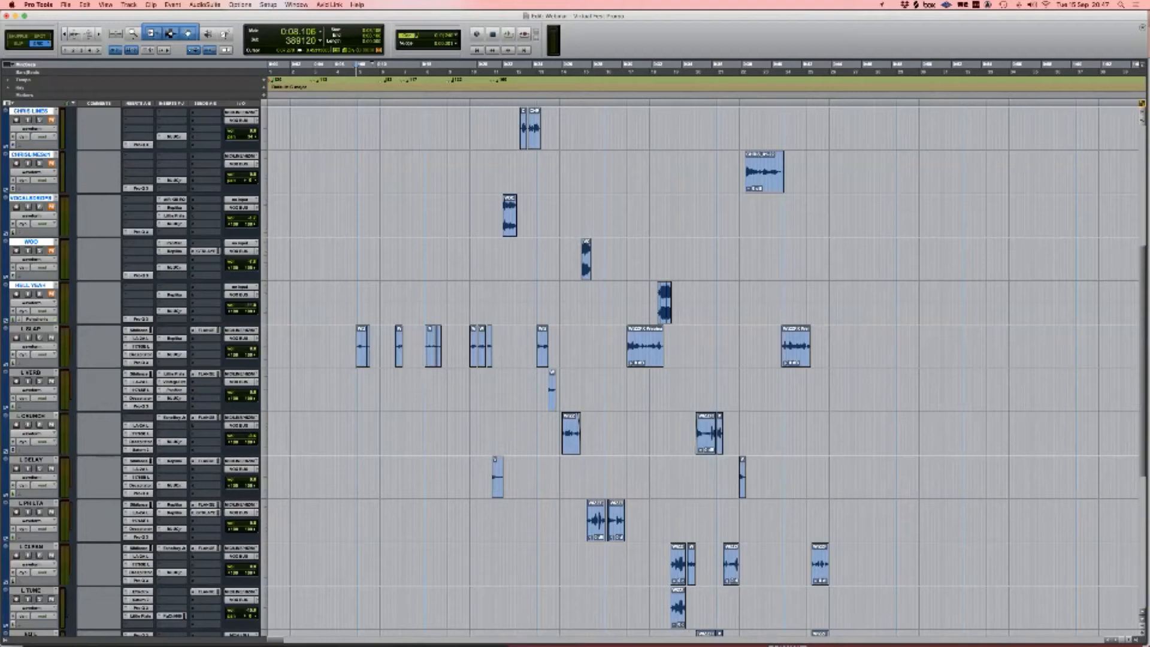
pyautogui.click(365, 389)
pyautogui.press('t')
pyautogui.press('t')
pyautogui.press('t')
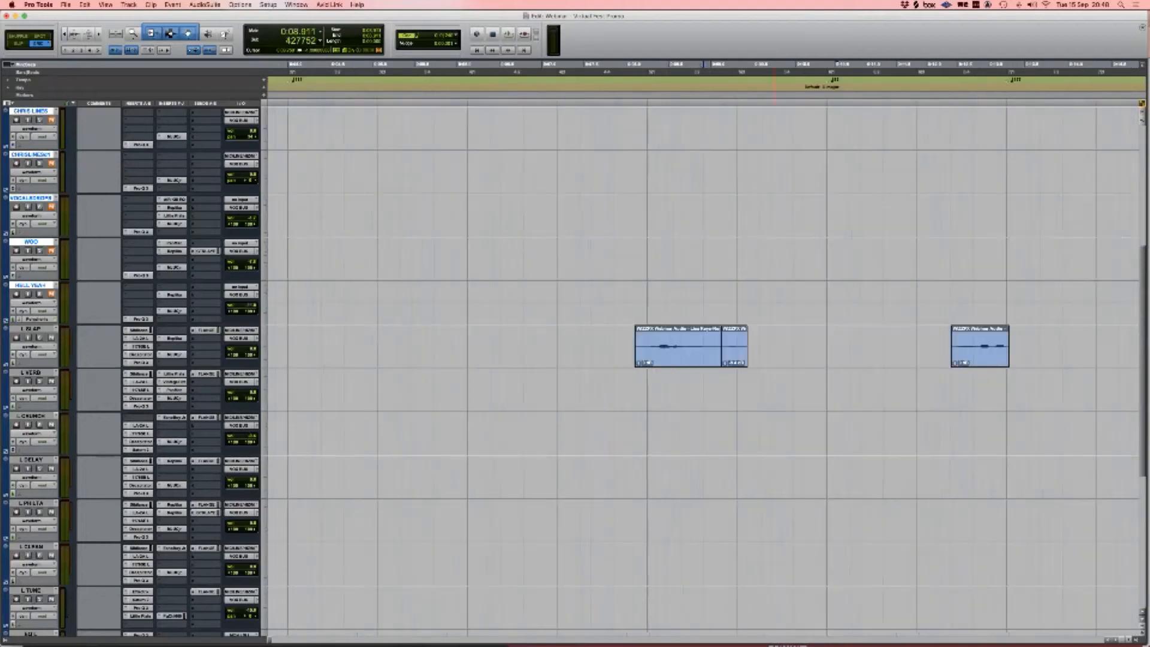
pyautogui.click(733, 356)
pyautogui.hscroll(5, 704, 359)
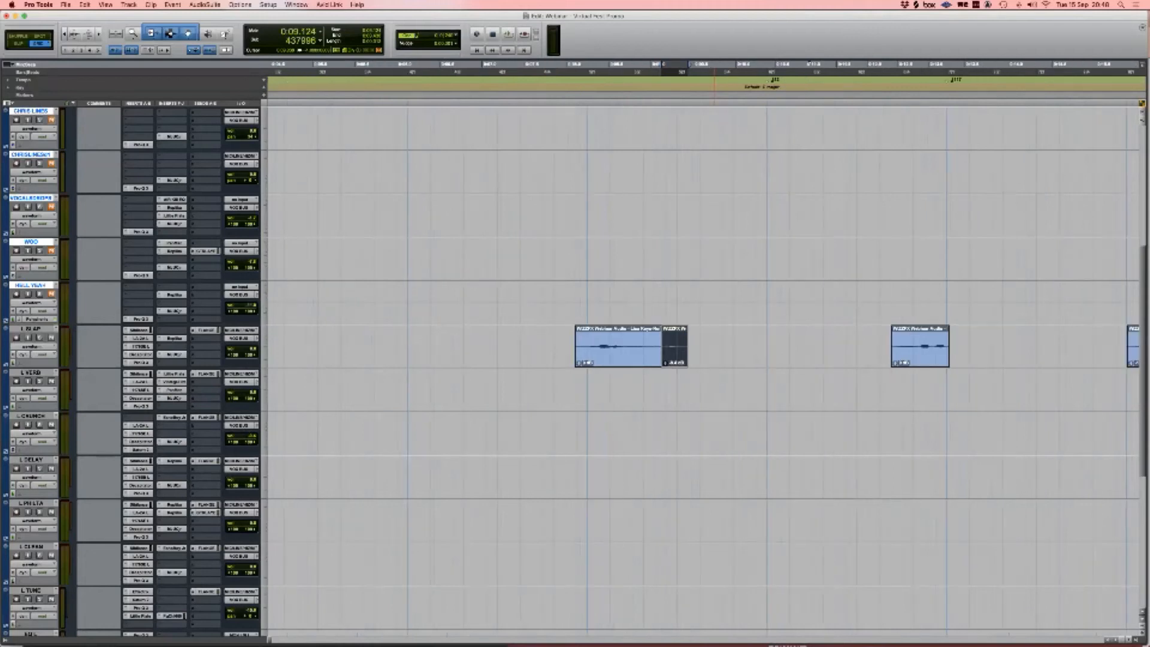
pyautogui.hscroll(8, 704, 360)
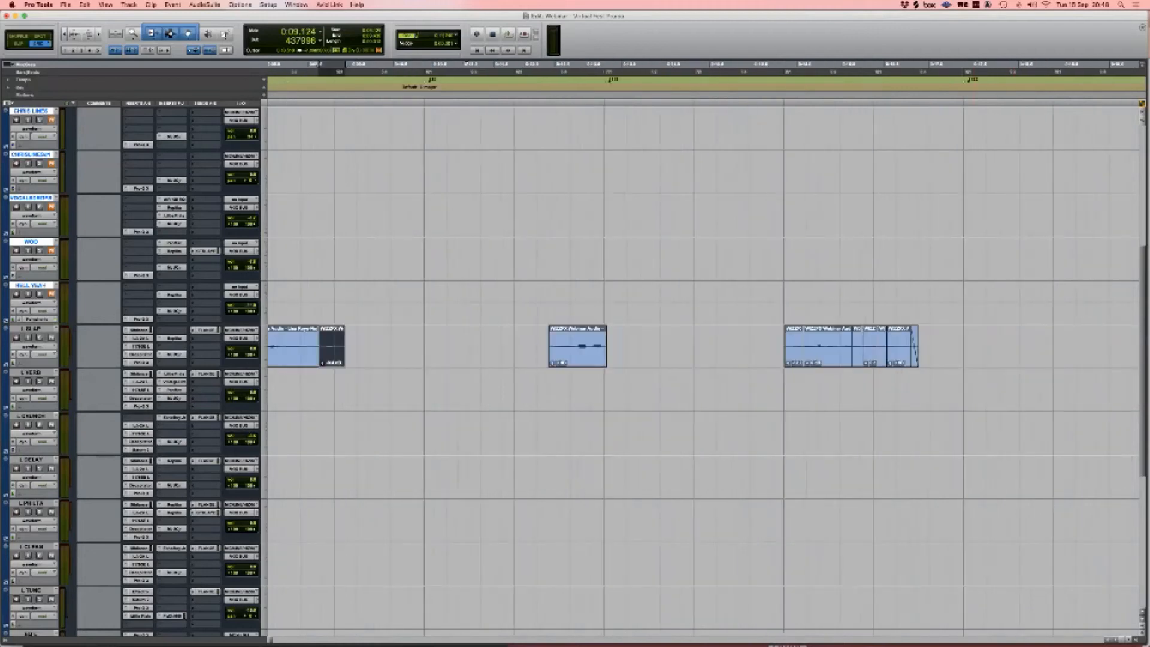
pyautogui.press('r')
pyautogui.press('r')
pyautogui.press('r')
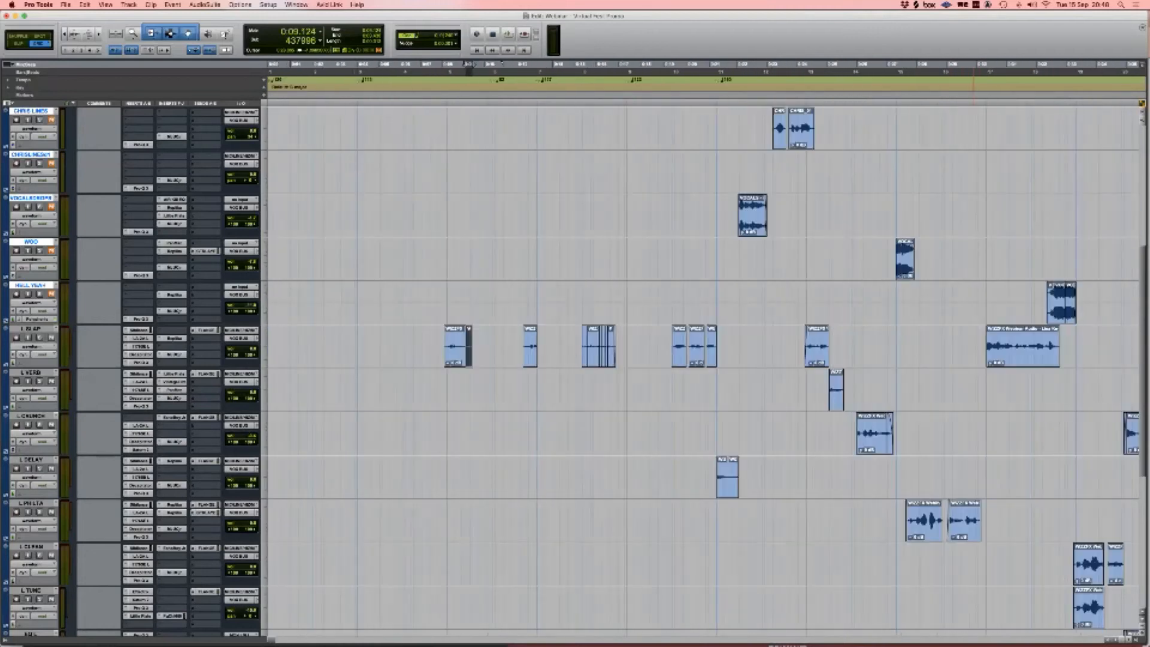
pyautogui.hscroll(2, 704, 359)
pyautogui.hscroll(-2, 704, 360)
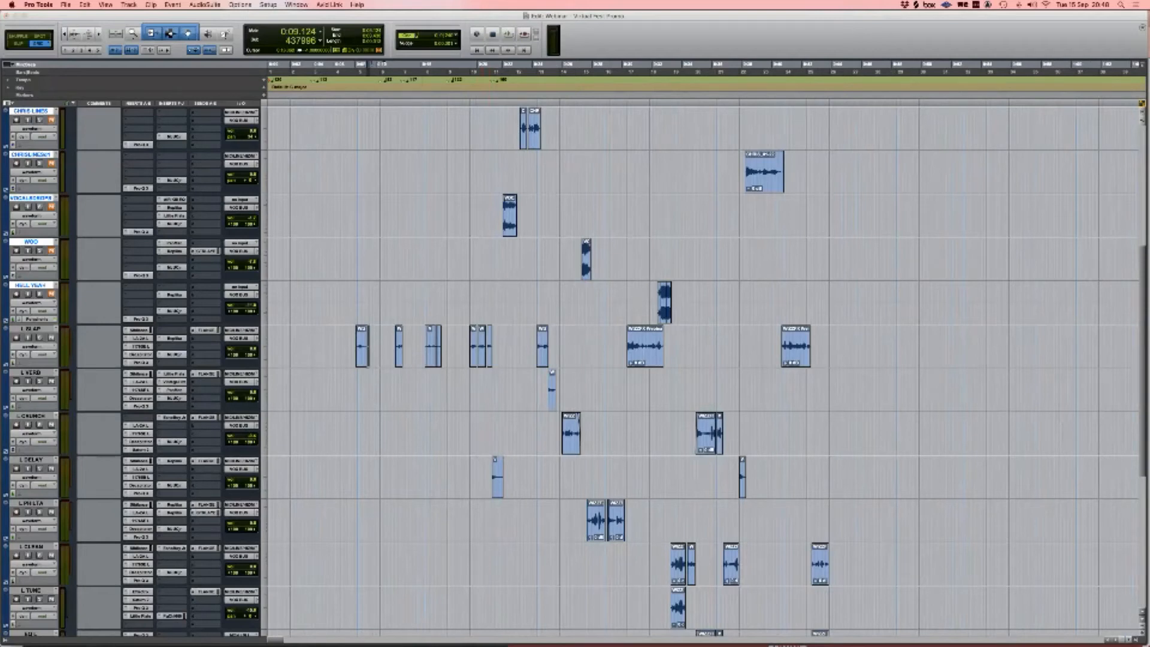
pyautogui.click(137, 330)
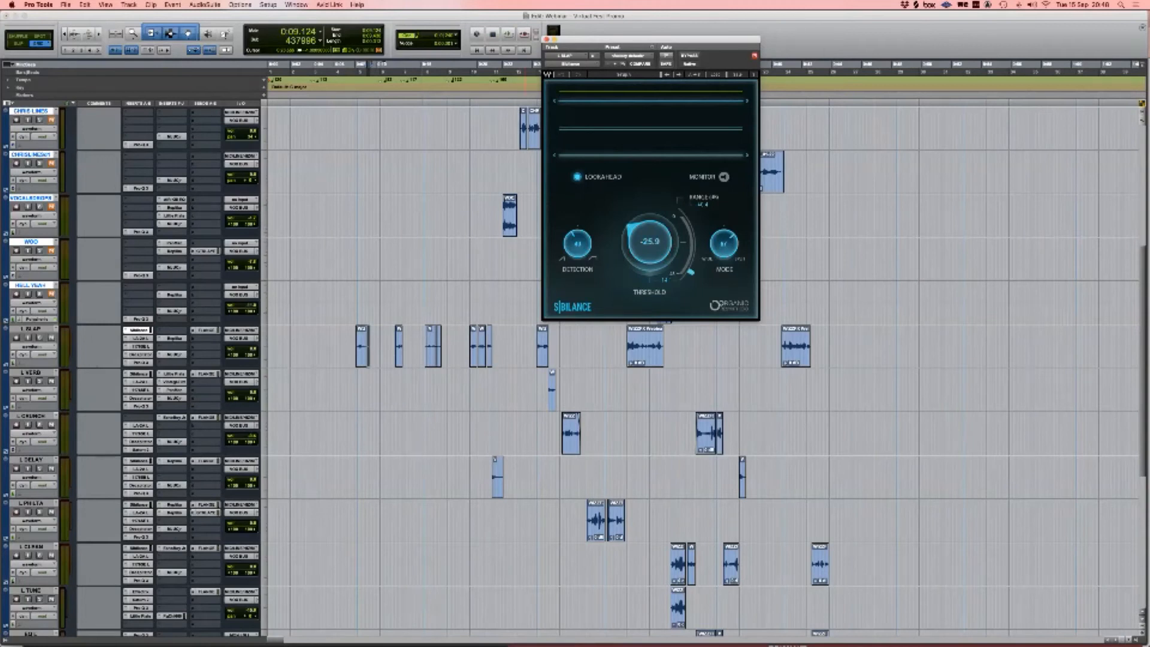
pyautogui.moveTo(651, 40); pyautogui.dragTo(620, 57)
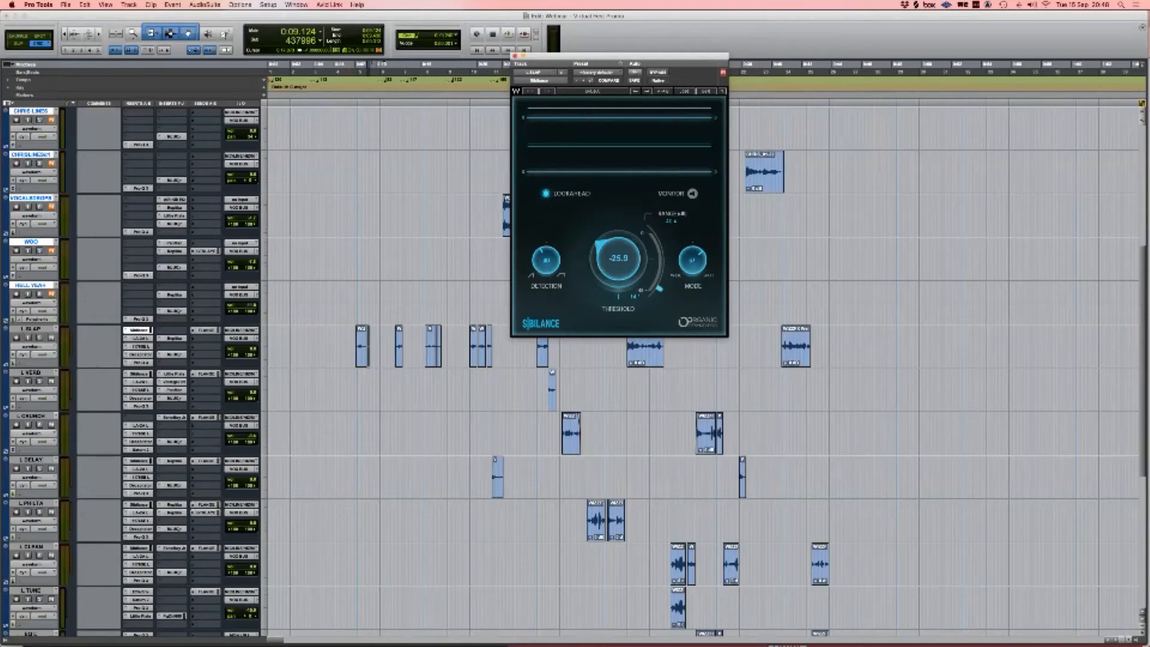
pyautogui.press('super+w')
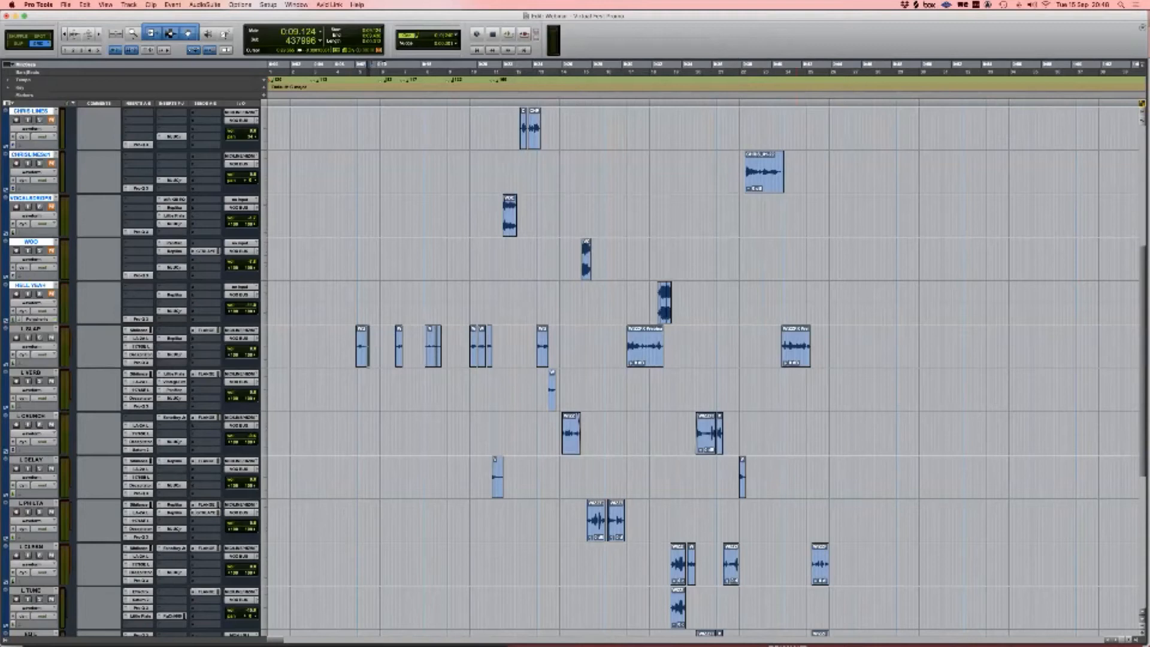
# Step: Enlarge and restore the clip waveform height, then open L SLAP's Teletronix LA-2A compressor
pyautogui.press('super+alt+bracketright')
pyautogui.press('super+alt+bracketright')
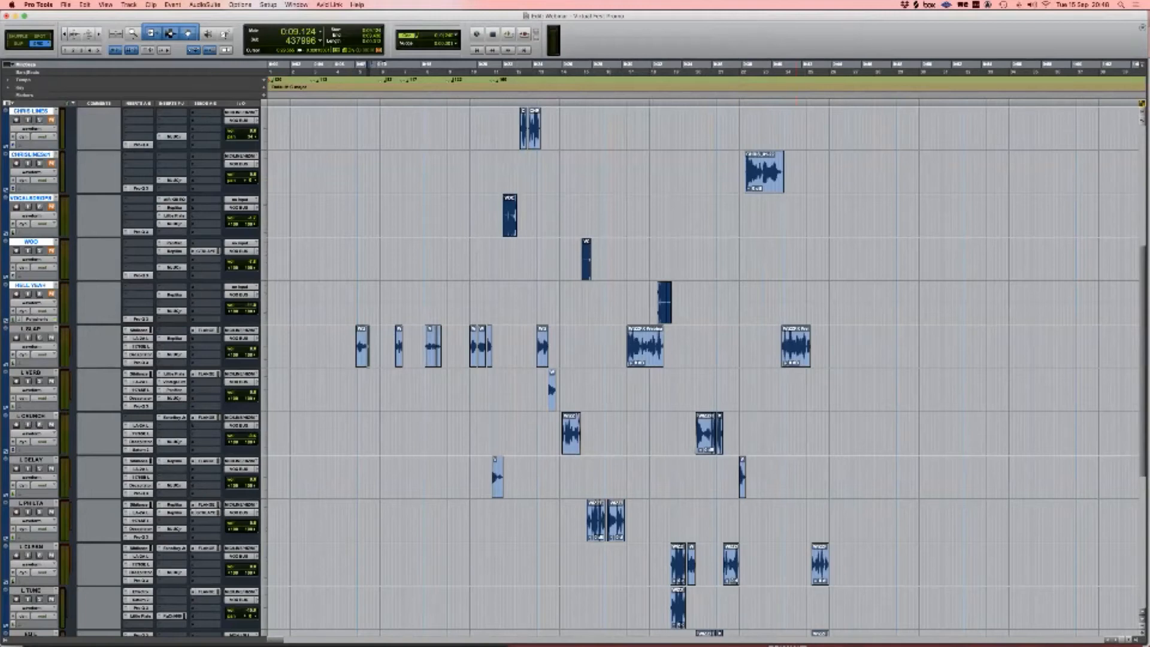
pyautogui.press('super+alt+bracketleft')
pyautogui.press('super+alt+bracketleft')
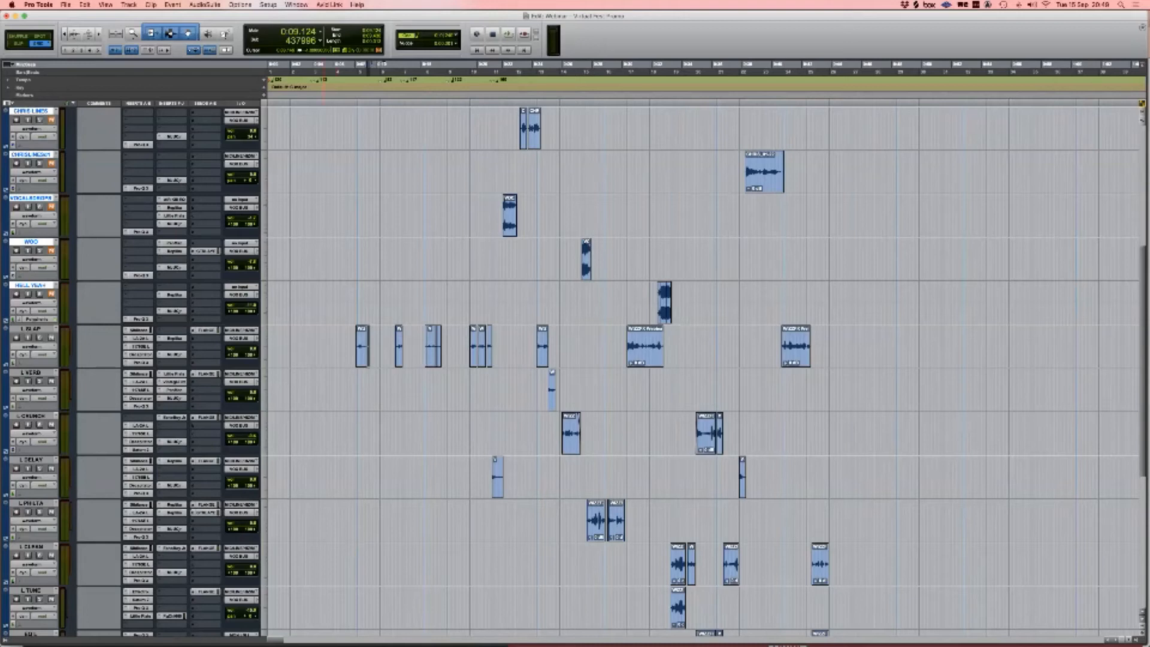
pyautogui.click(139, 338)
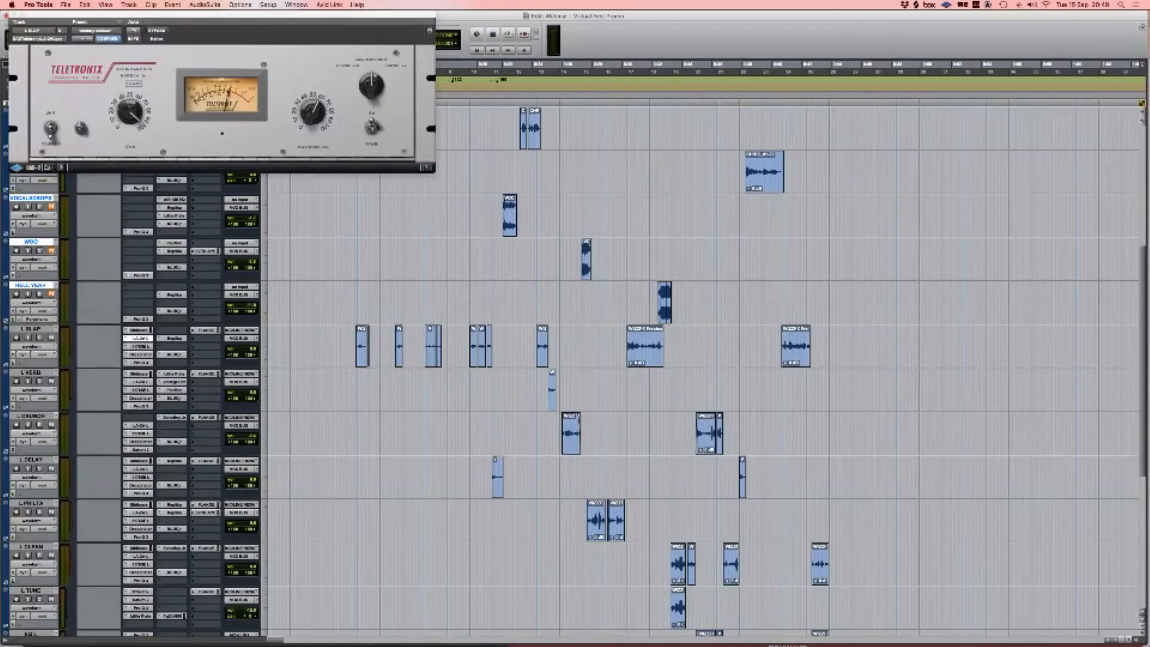
# Step: Show L SLAP's 1176 window beneath the LA-2A and search an insert slot for '2a'
pyautogui.click(138, 346)
pyautogui.moveTo(237, 182); pyautogui.dragTo(224, 177)
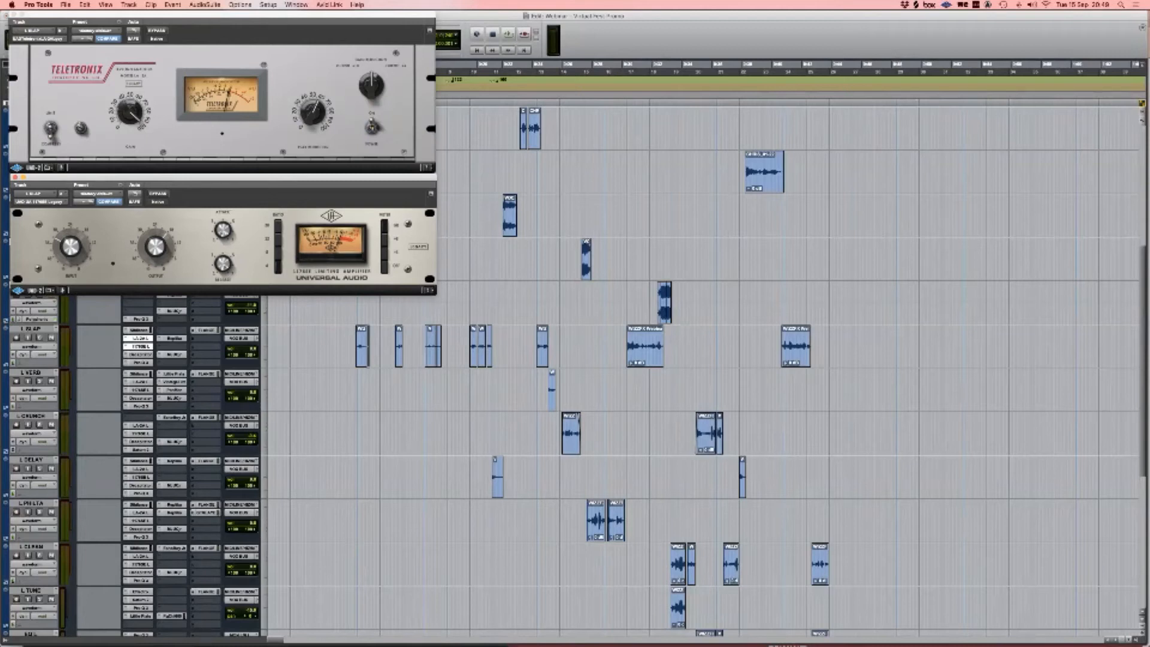
pyautogui.click(126, 338)
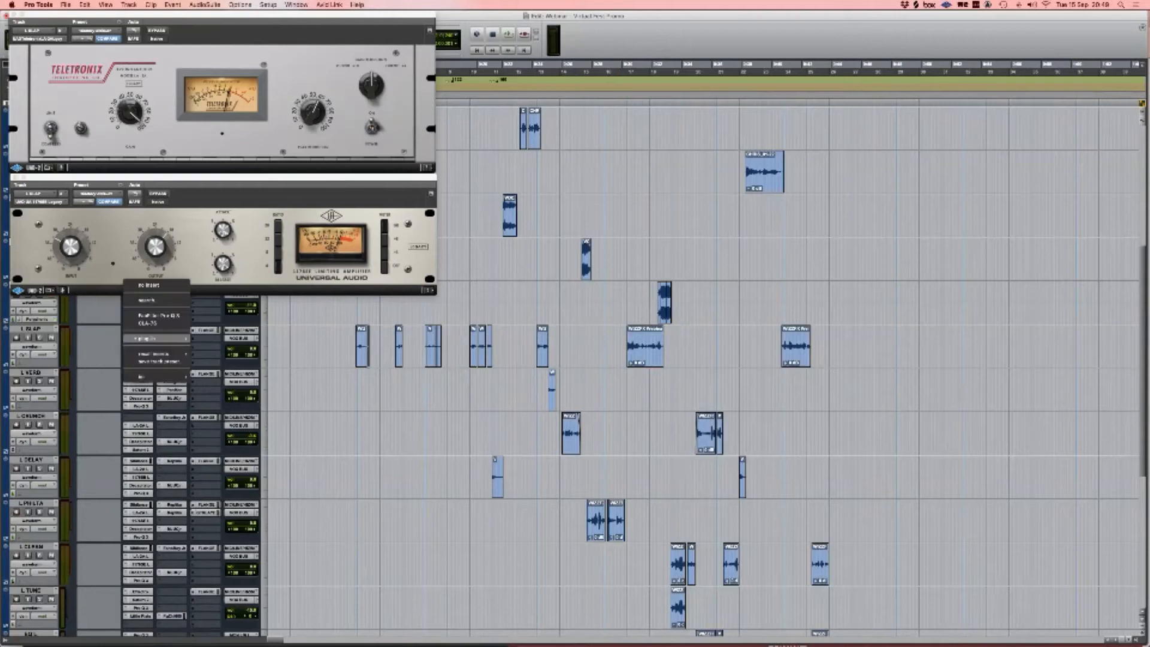
pyautogui.press('Escape')
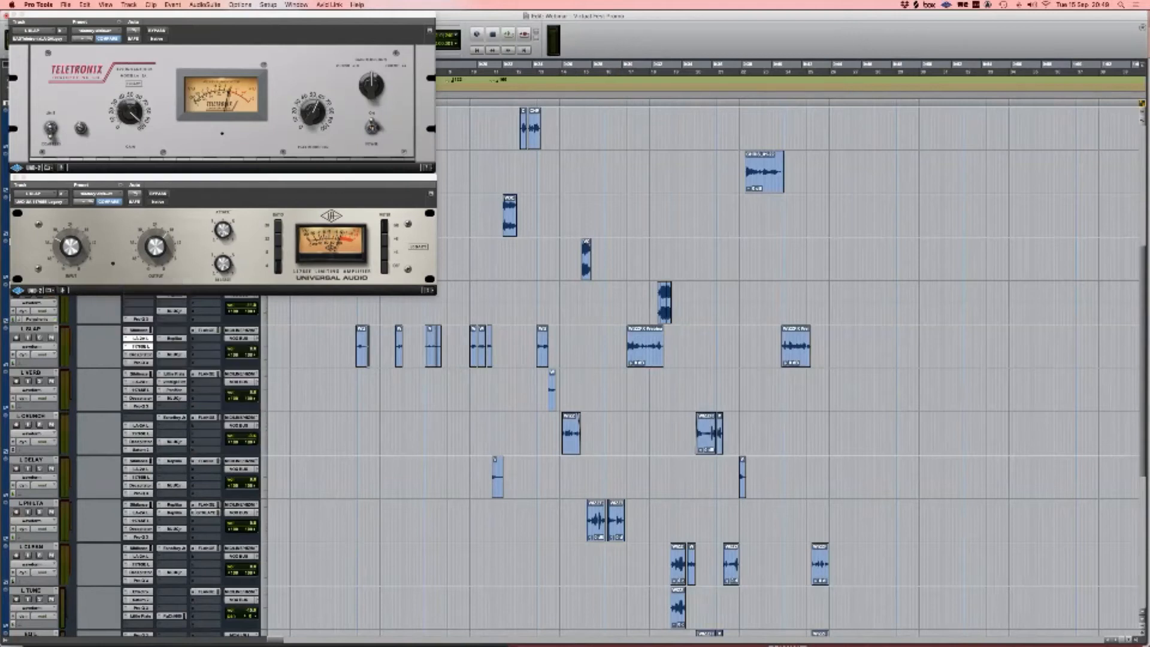
pyautogui.write('2a')
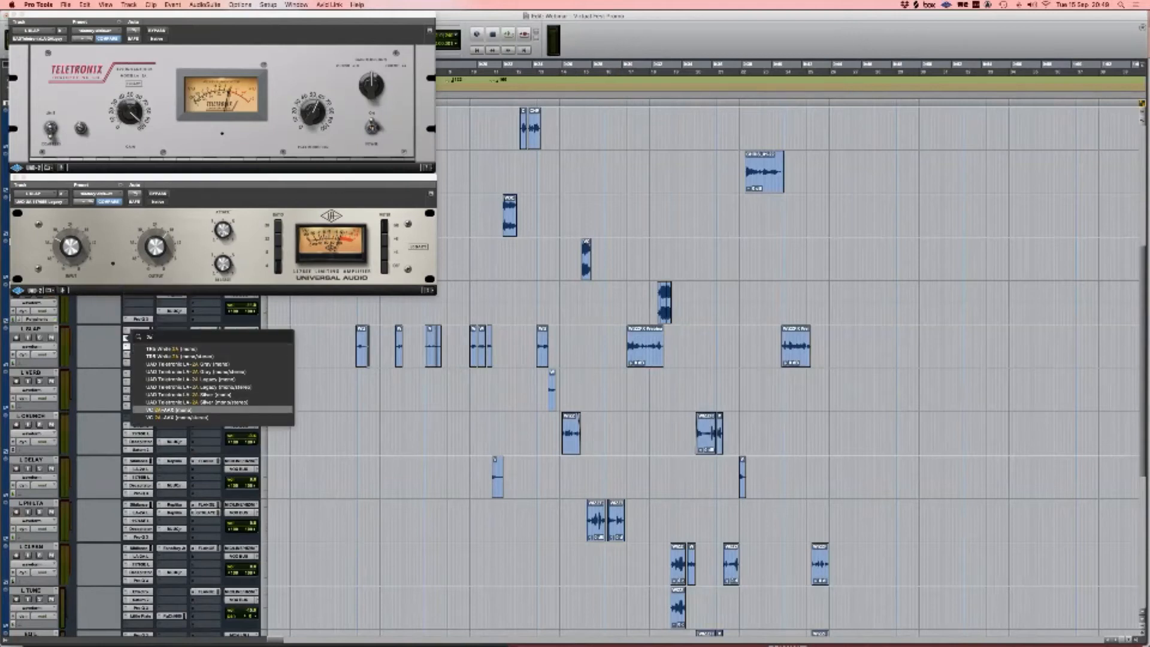
# Step: Pick a 2A-style compressor from the search results and insert it on L SLAP
pyautogui.press('Down')
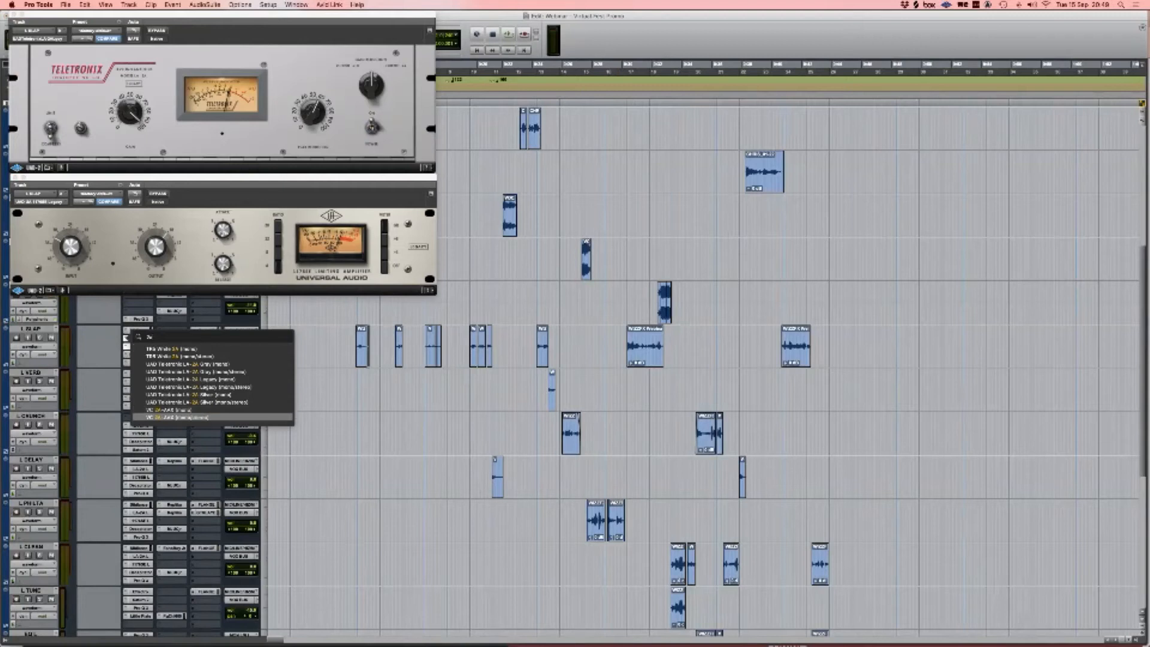
pyautogui.press('Up')
pyautogui.press('Up')
pyautogui.press('Up')
pyautogui.press('Up')
pyautogui.press('Up')
pyautogui.press('Up')
pyautogui.press('Up')
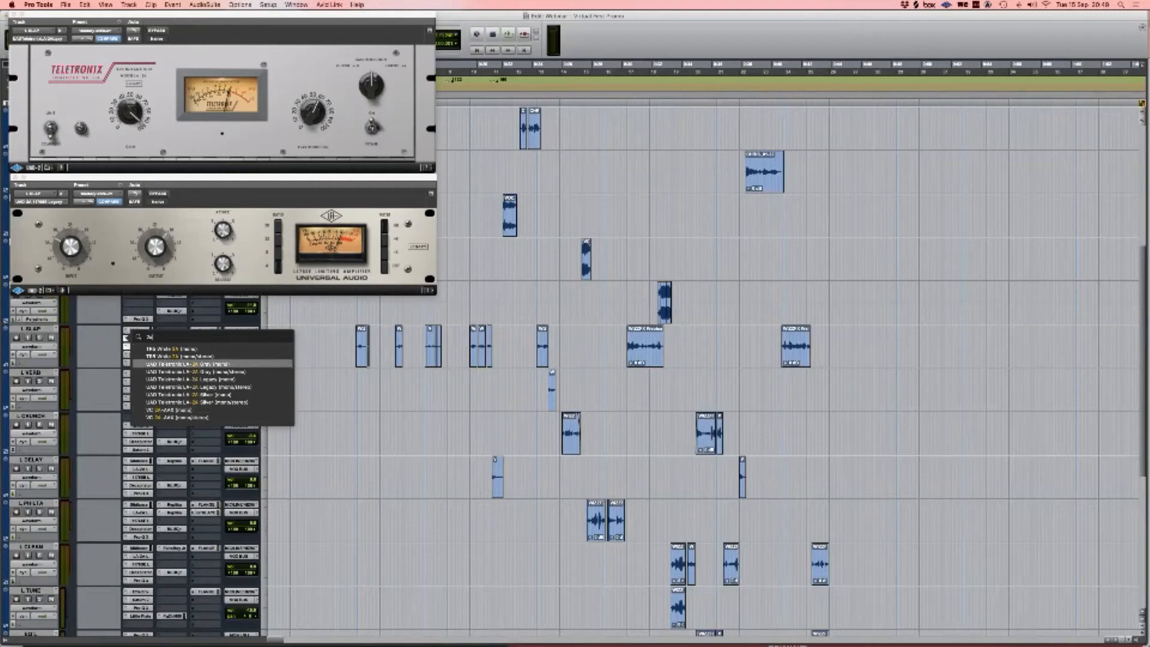
pyautogui.press('Down')
pyautogui.press('Down')
pyautogui.press('Down')
pyautogui.press('Down')
pyautogui.press('Down')
pyautogui.press('Down')
pyautogui.press('Down')
pyautogui.press('Up')
pyautogui.press('Up')
pyautogui.press('Up')
pyautogui.press('Up')
pyautogui.press('Up')
pyautogui.press('Up')
pyautogui.press('Up')
pyautogui.press('Up')
pyautogui.press('Up')
pyautogui.press('Down')
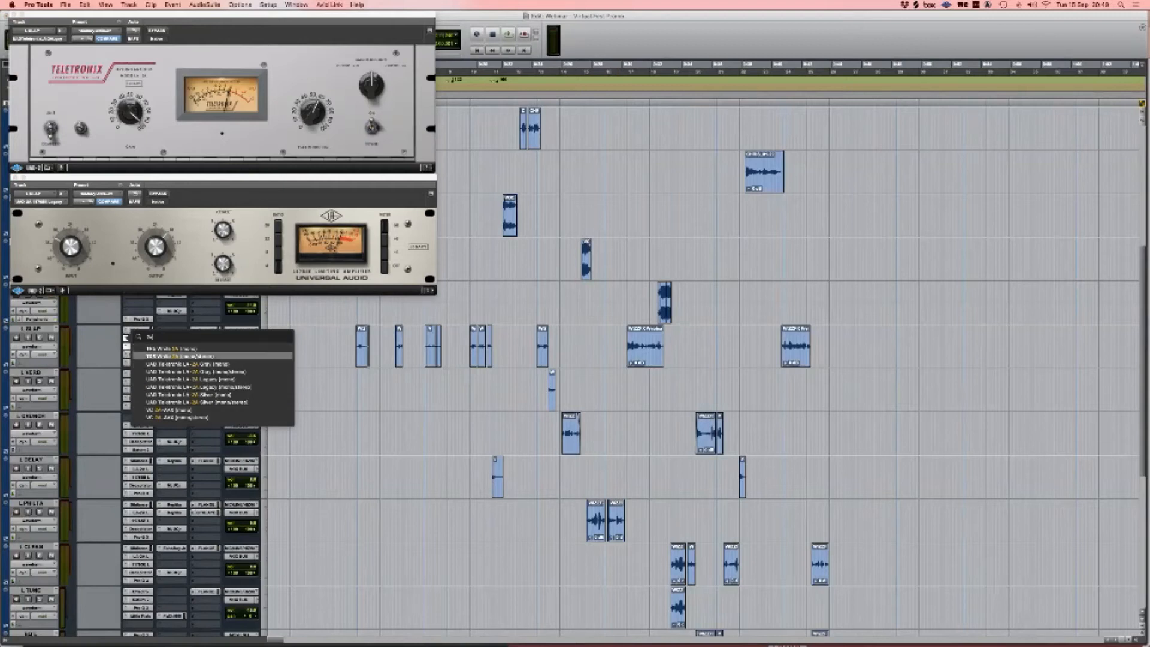
pyautogui.press('Up')
pyautogui.press('Down')
pyautogui.press('Down')
pyautogui.press('Up')
pyautogui.press('Up')
pyautogui.press('Return')
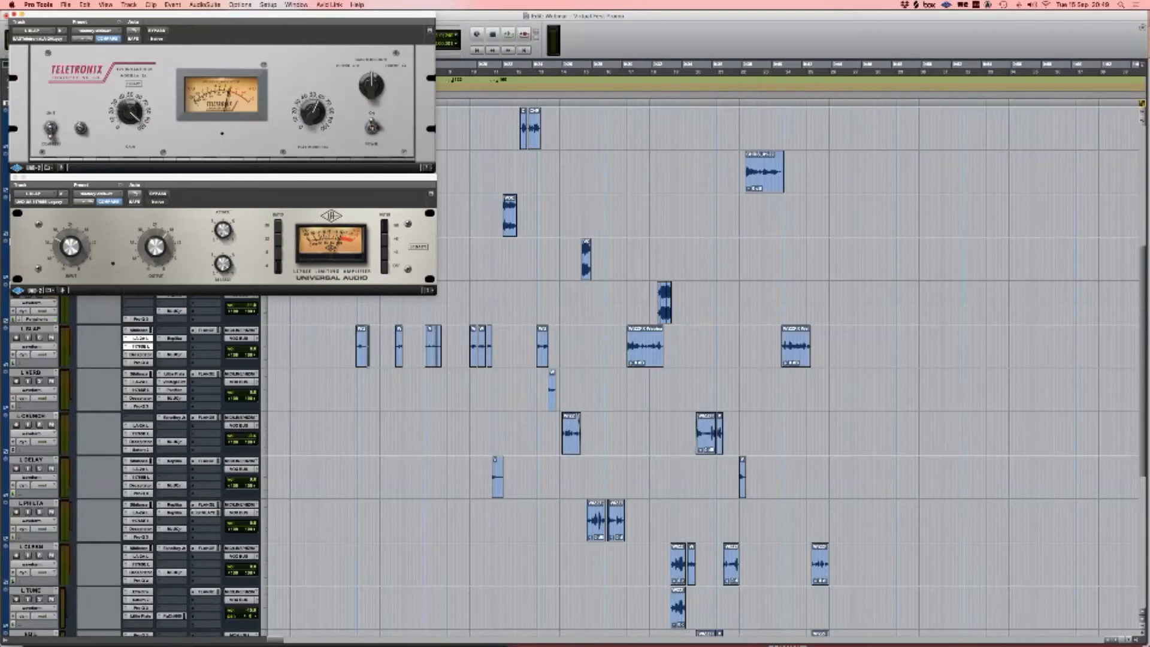
pyautogui.click(15, 177)
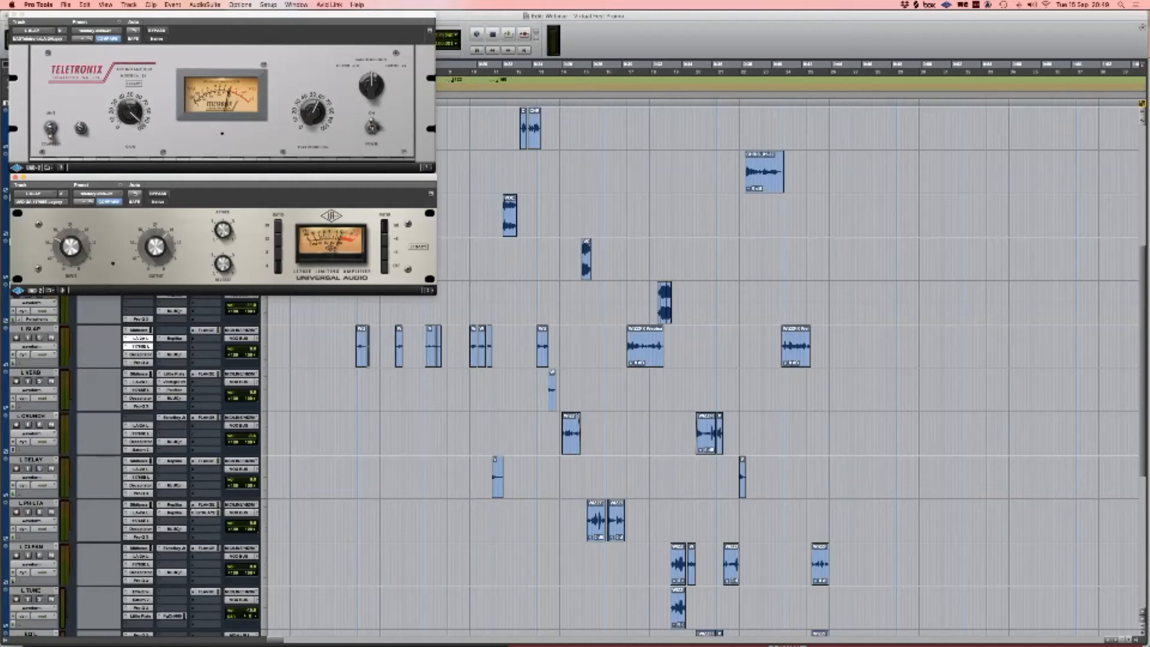
# Step: Search L SLAP's insert slot for '76', add the 1176, and align its window under the LA-2A
pyautogui.click(126, 346)
pyautogui.press('Escape')
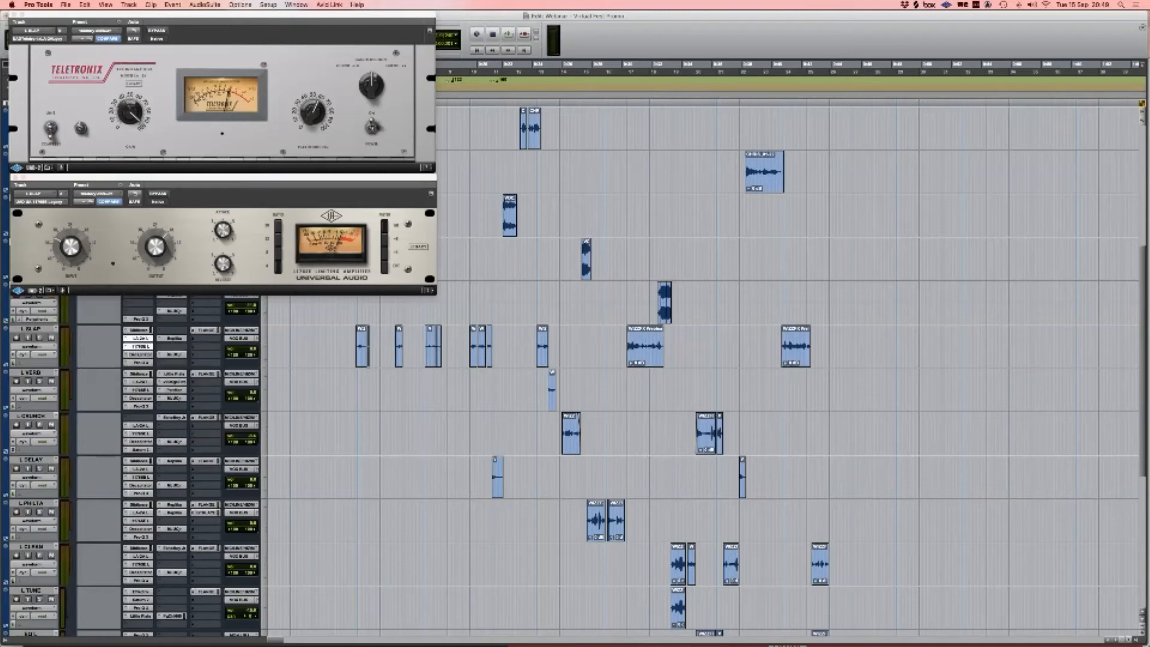
pyautogui.keyDown('shift'); pyautogui.keyDown('super'); pyautogui.click(127, 346); pyautogui.keyUp('super'); pyautogui.keyUp('shift')
pyautogui.doubleClick(152, 345)
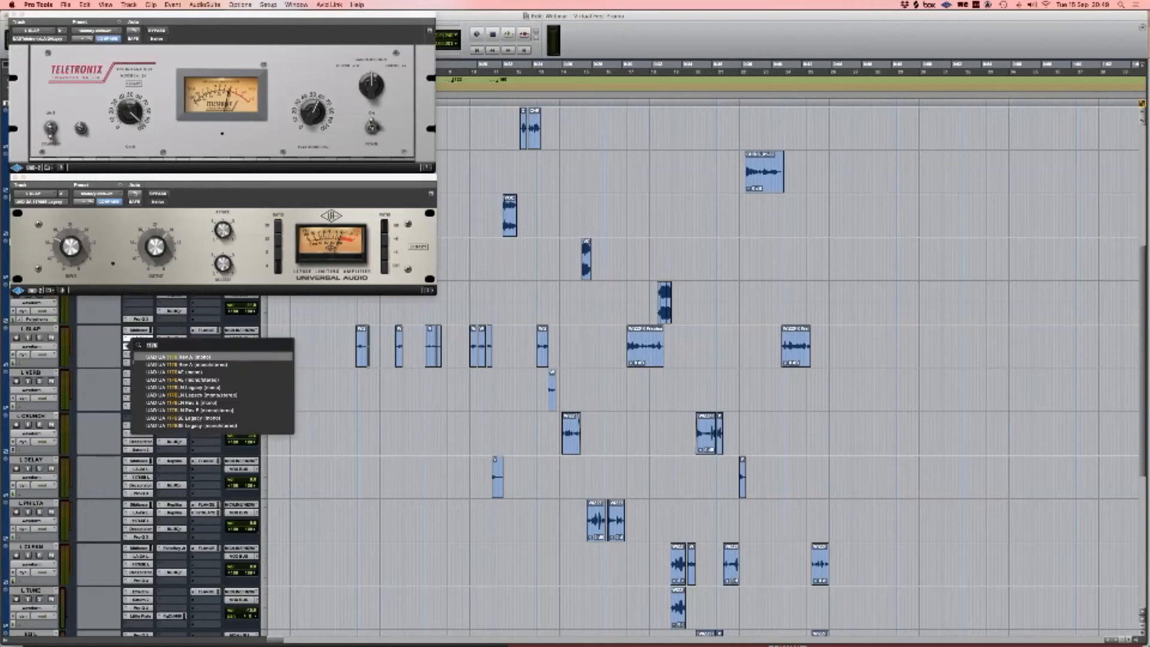
pyautogui.write('la 2')
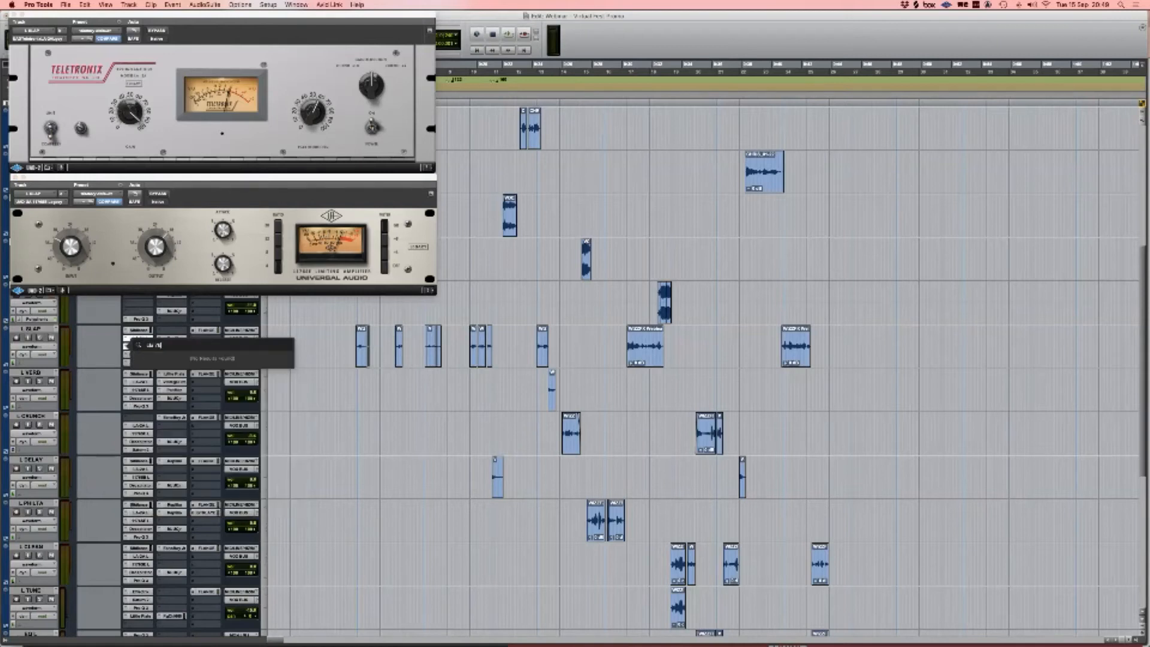
pyautogui.press('BackSpace')
pyautogui.press('BackSpace')
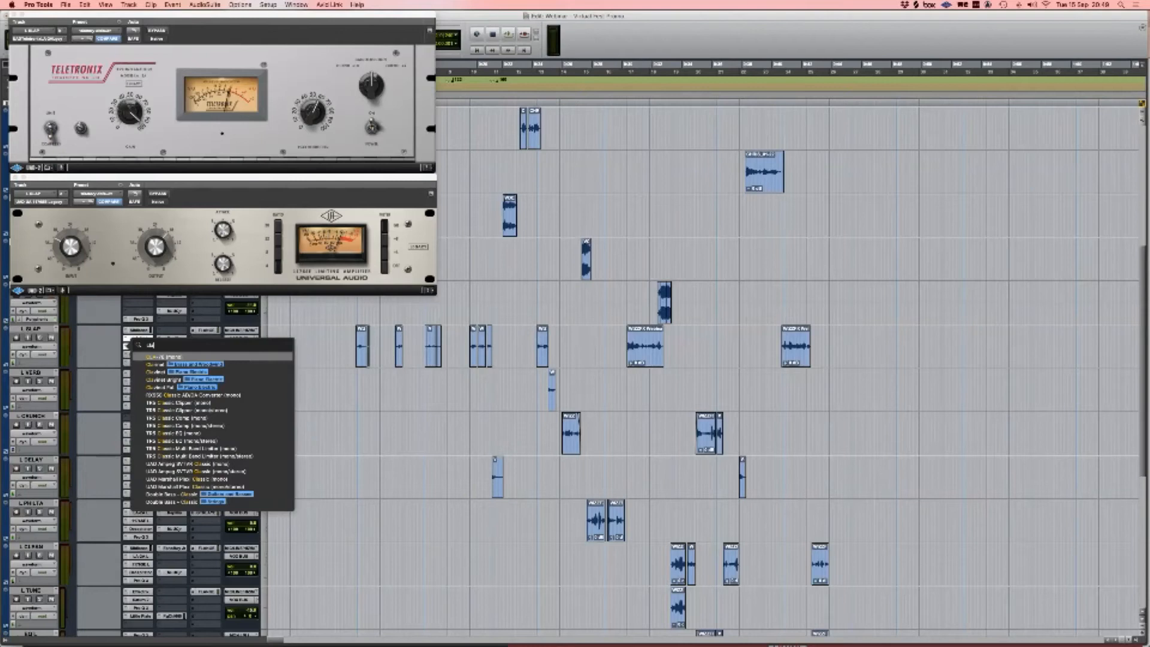
pyautogui.press('super+a')
pyautogui.write('76')
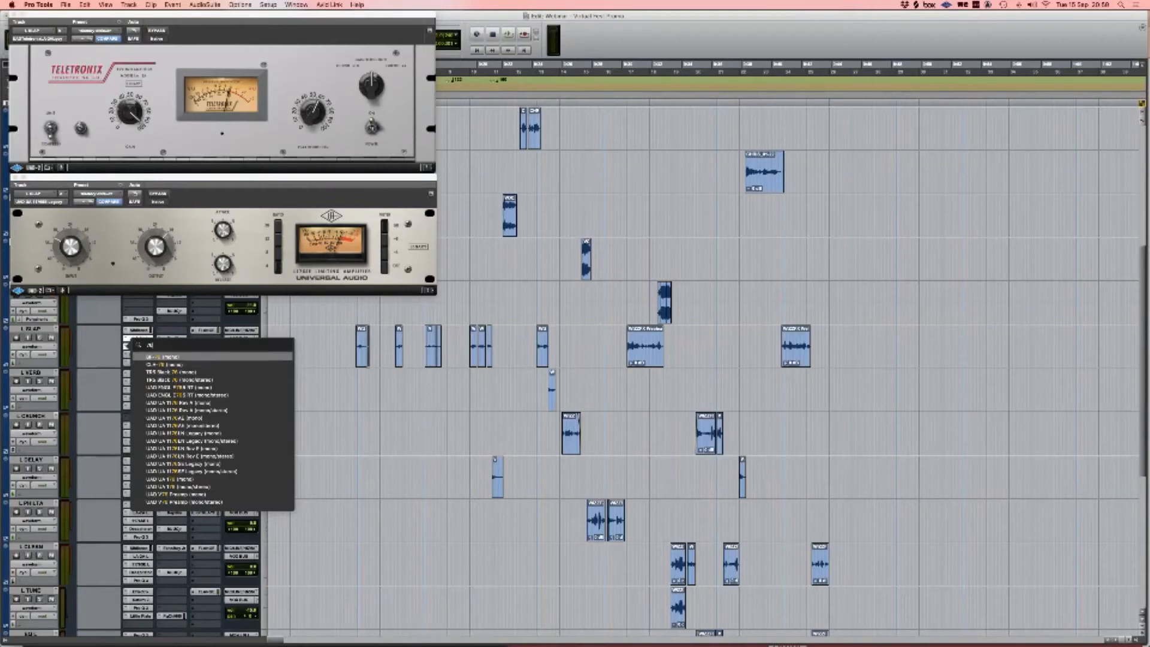
pyautogui.press('Return')
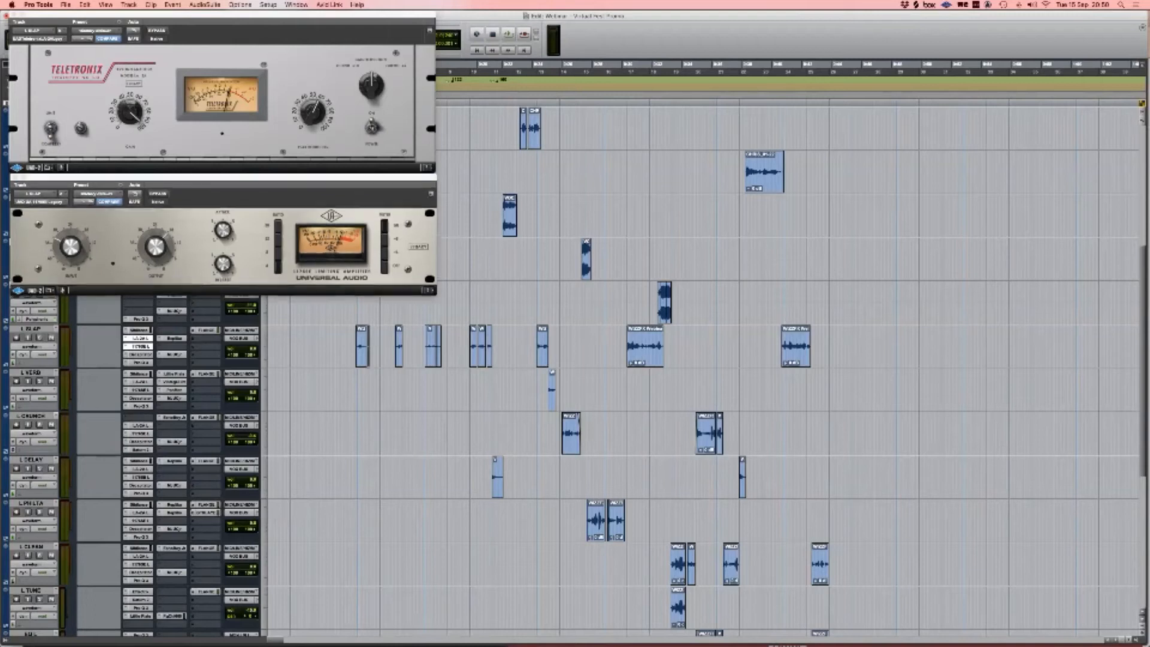
pyautogui.moveTo(223, 178); pyautogui.dragTo(222, 178)
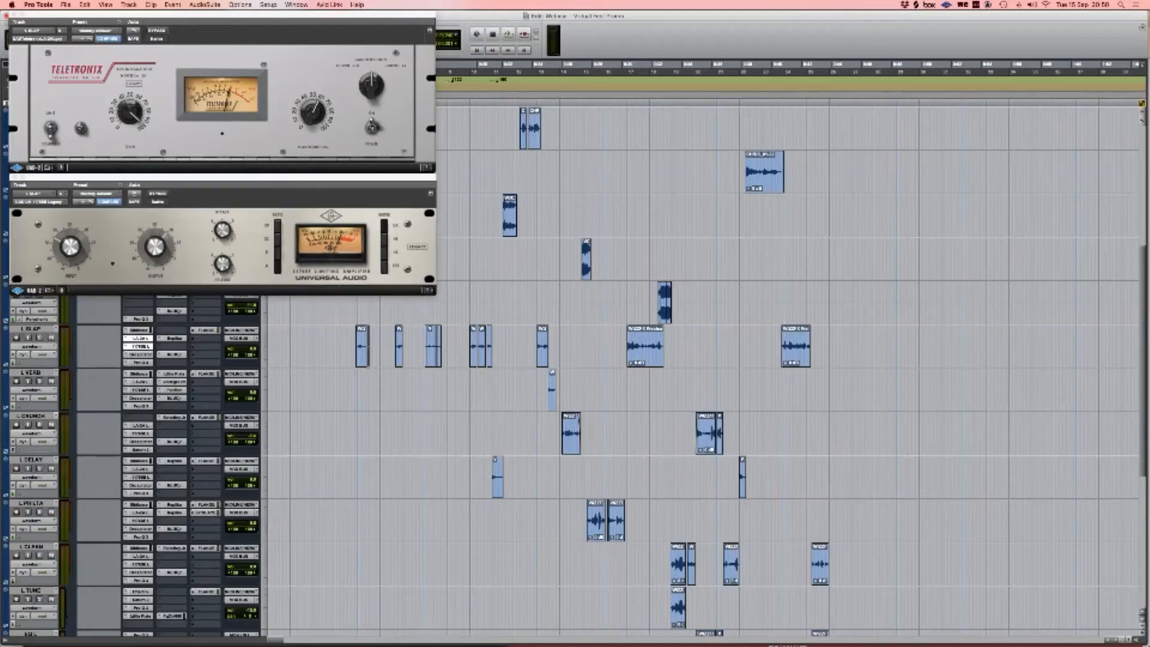
# Step: Compare the LA-2A and 1176 windows, then show L SLAP's Decapitator lower right
pyautogui.click(15, 178)
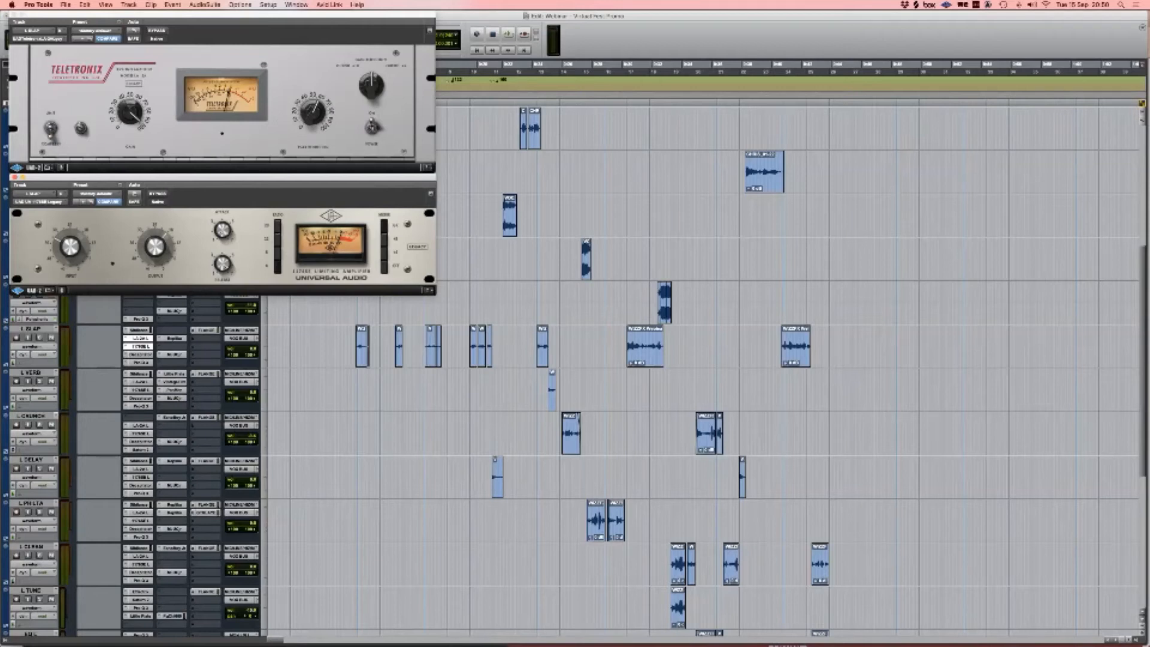
pyautogui.click(221, 15)
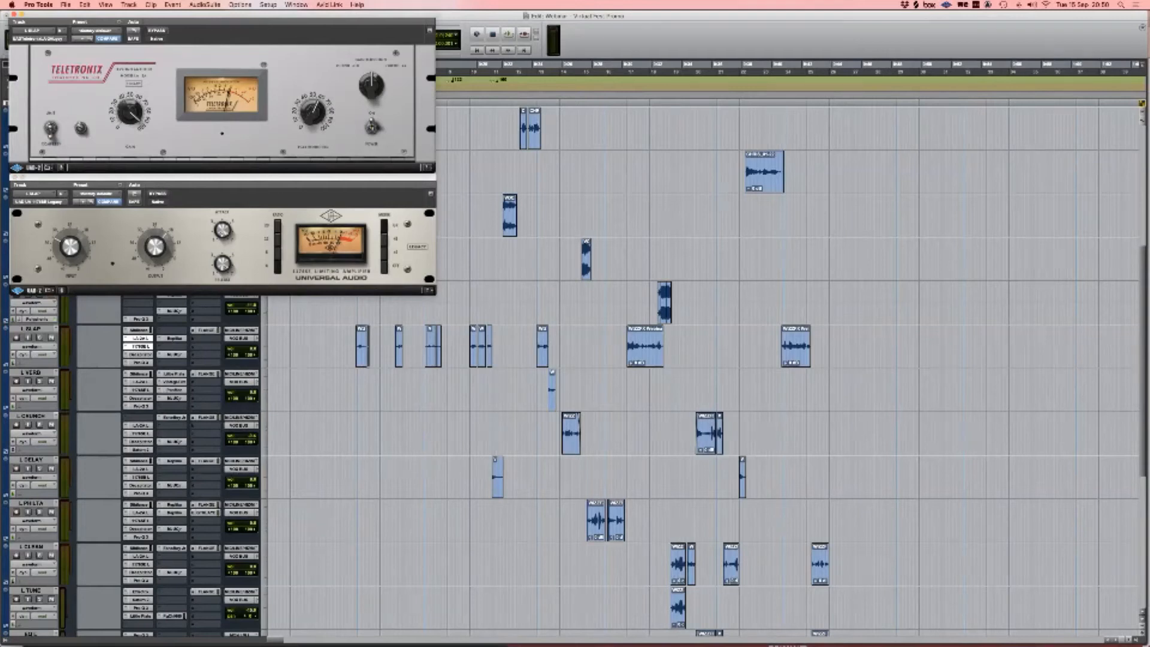
pyautogui.click(223, 178)
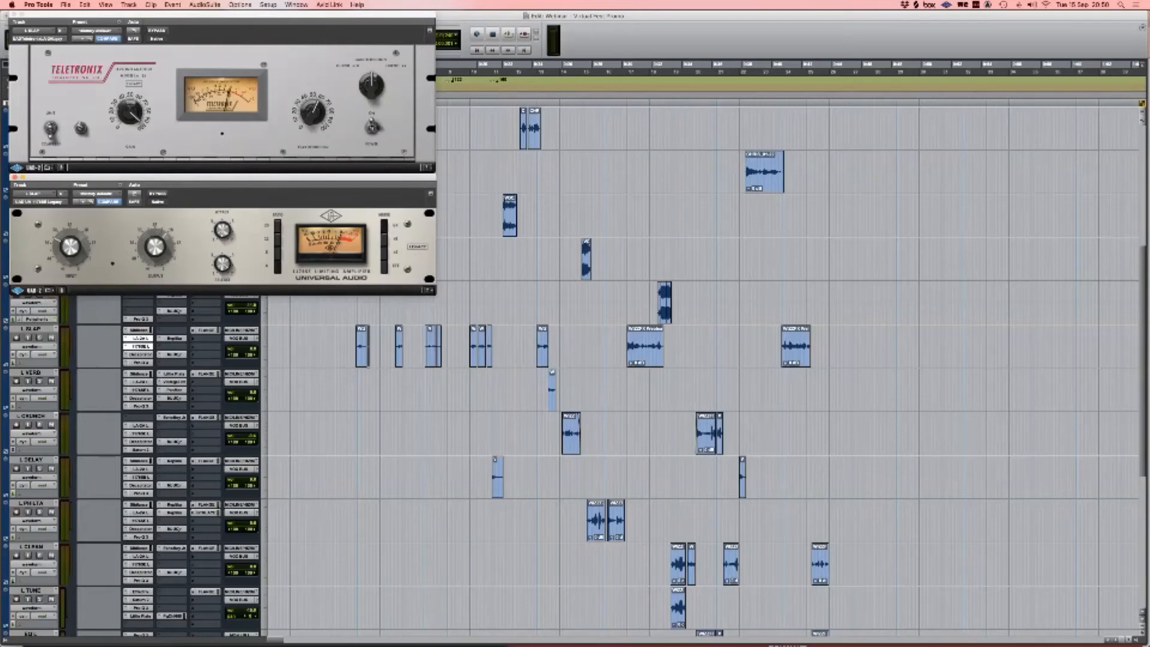
pyautogui.keyDown('shift'); pyautogui.click(138, 355); pyautogui.keyUp('shift')
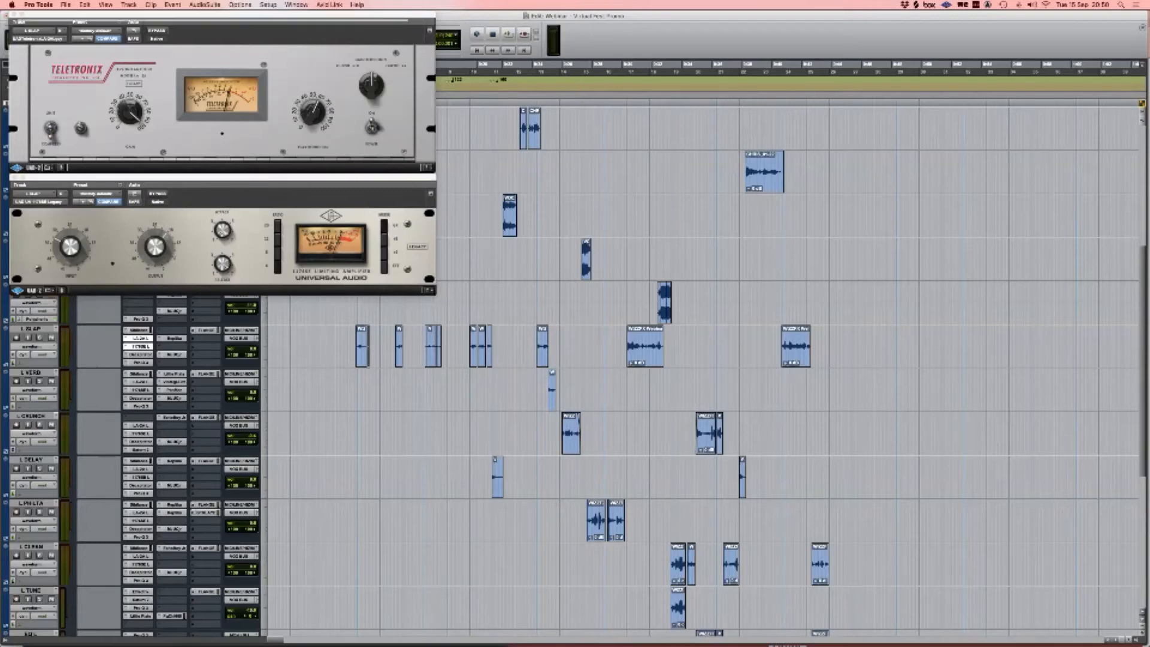
pyautogui.moveTo(228, 19); pyautogui.dragTo(234, 299)
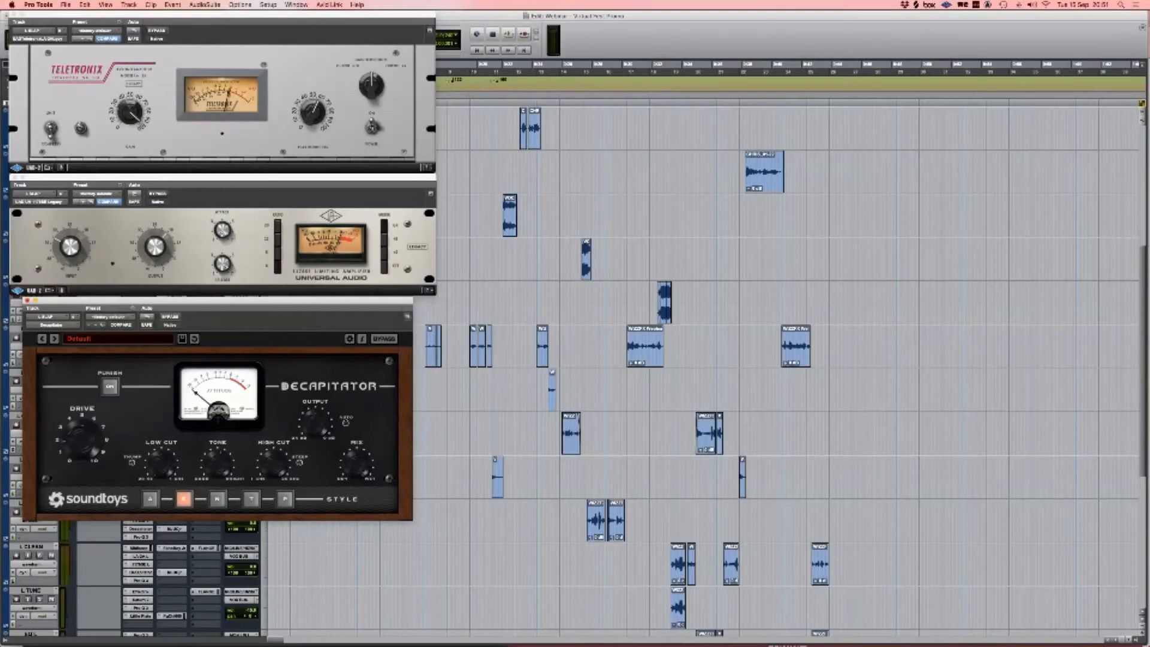
# Step: Reopen L SLAP's Decapitator and move its window to the upper right
pyautogui.click(27, 300)
pyautogui.scroll(-1, 701, 371)
pyautogui.hscroll(2, 701, 371)
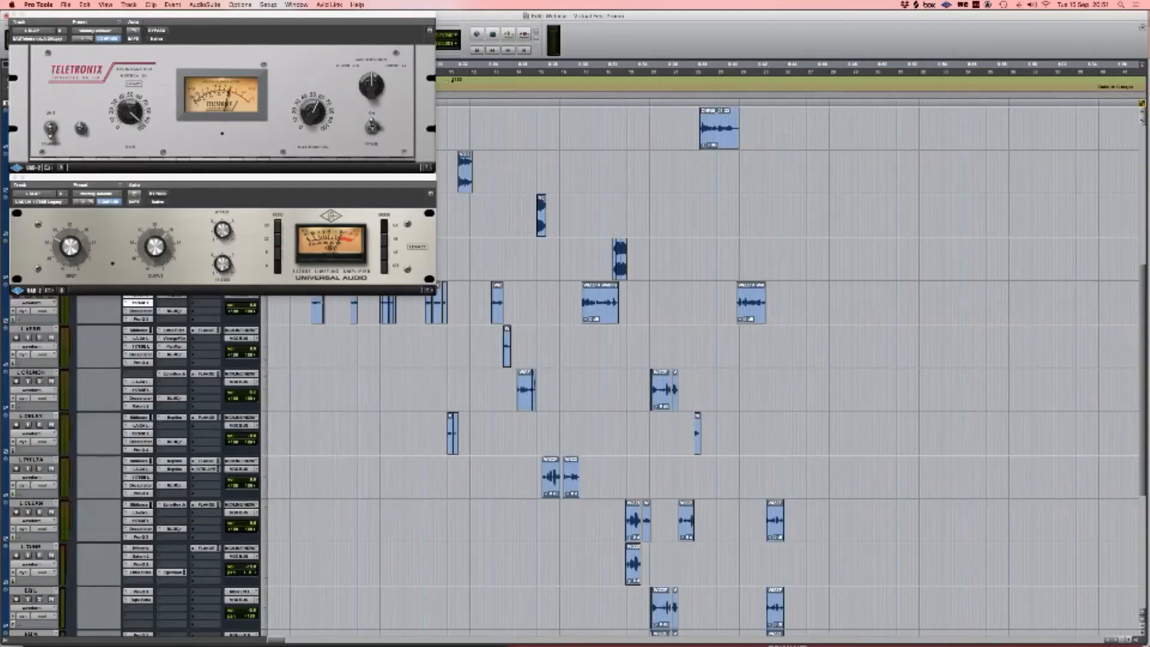
pyautogui.click(139, 311)
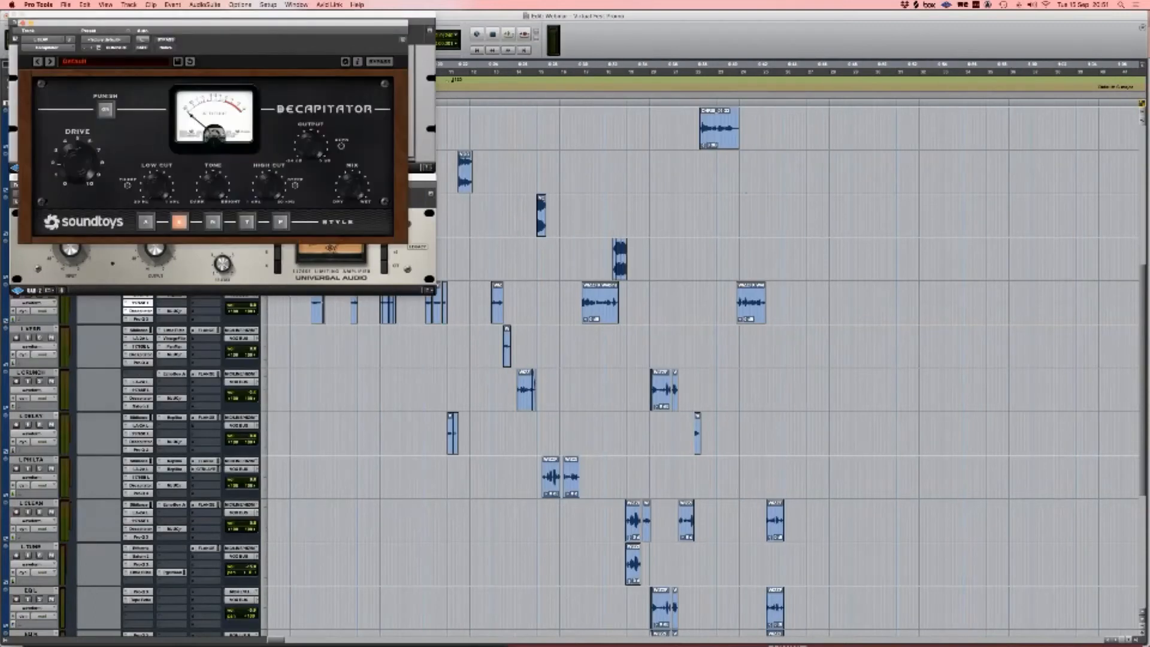
pyautogui.moveTo(239, 24); pyautogui.dragTo(733, 43)
pyautogui.scroll(3, 701, 420)
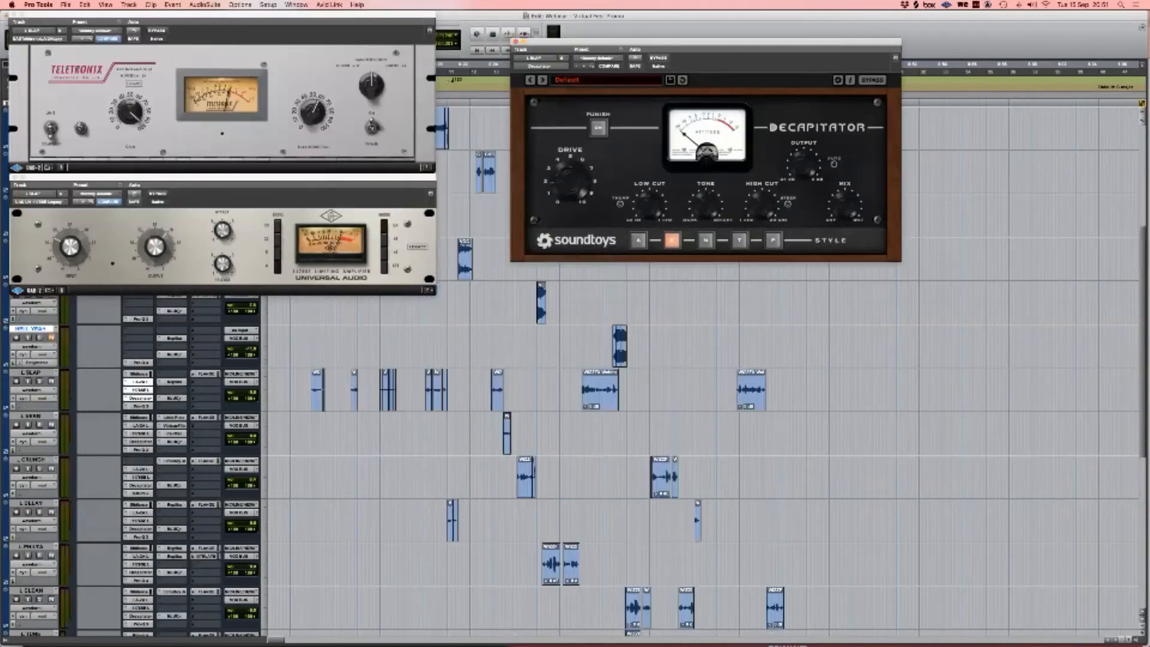
# Step: Show L SLAP's Pro-Q 3 and Replika windows apart and select a range across its clips
pyautogui.keyDown('shift'); pyautogui.click(139, 457); pyautogui.keyUp('shift')
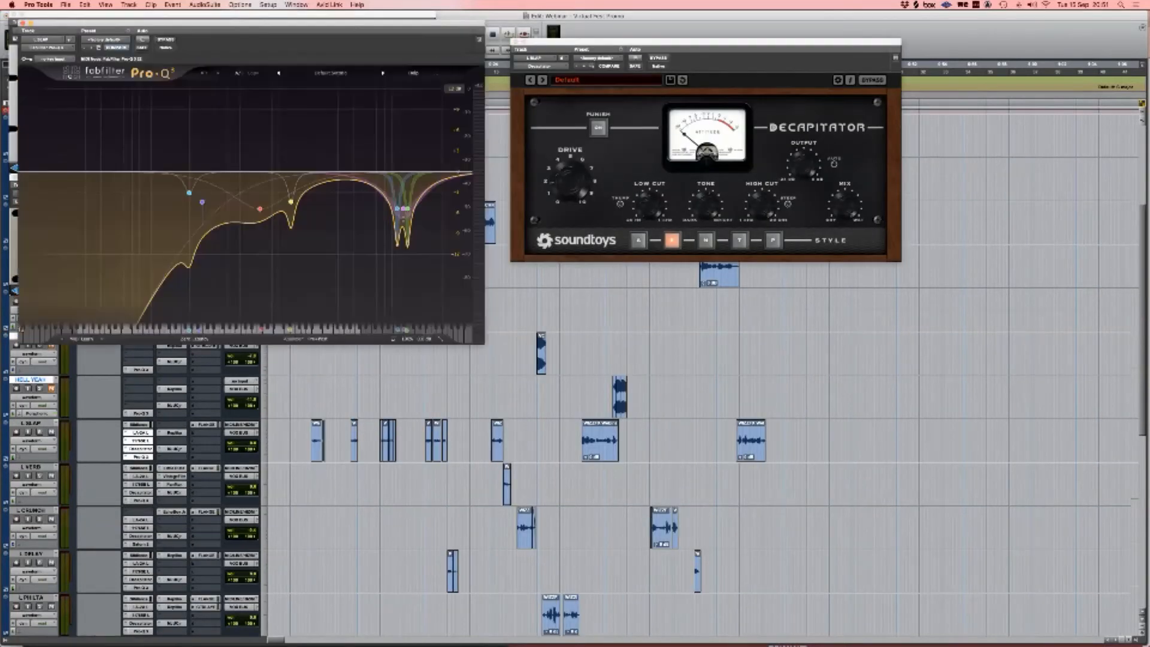
pyautogui.moveTo(287, 19); pyautogui.dragTo(741, 289)
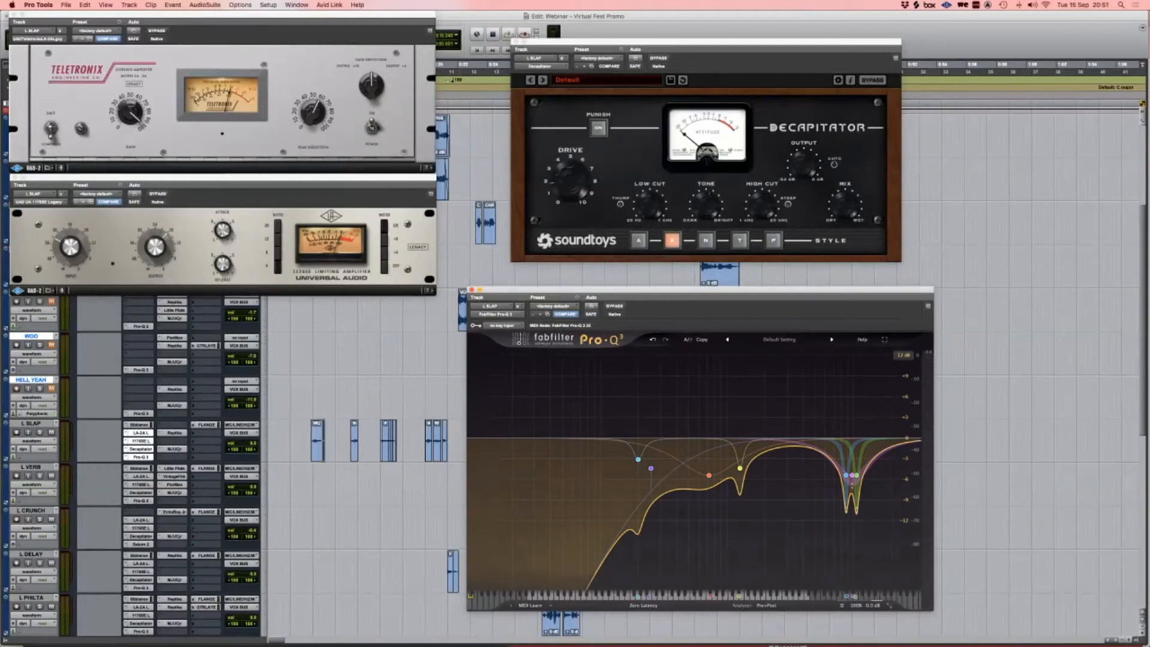
pyautogui.click(174, 432)
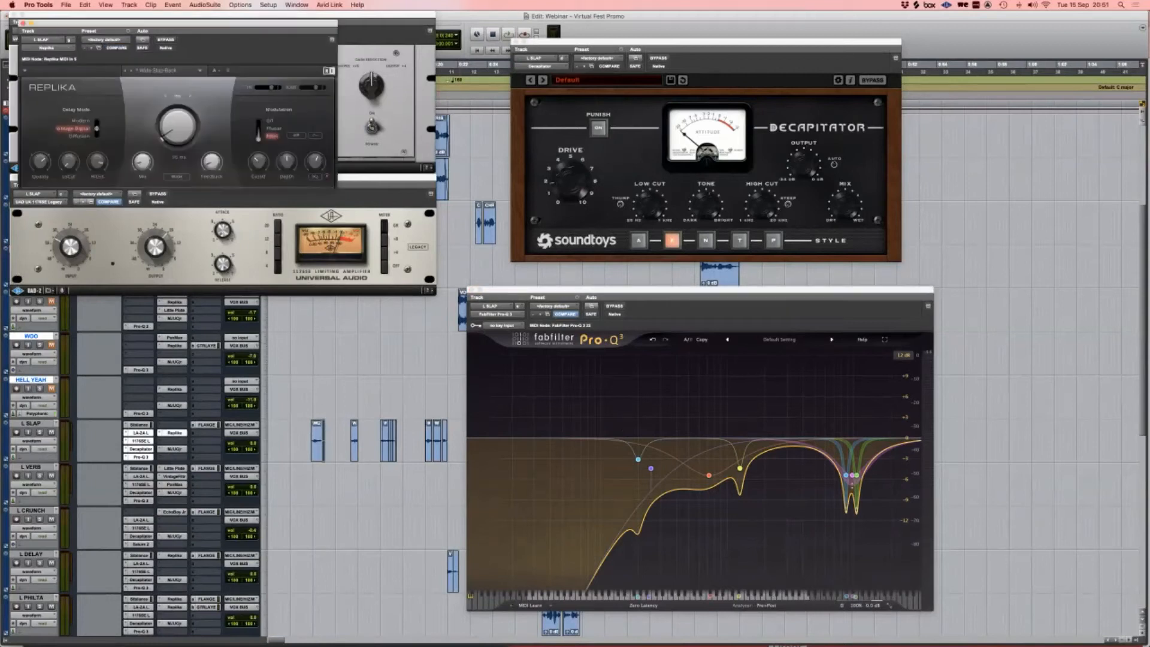
pyautogui.moveTo(299, 441); pyautogui.dragTo(442, 441)
pyautogui.scroll(-2, 443, 441)
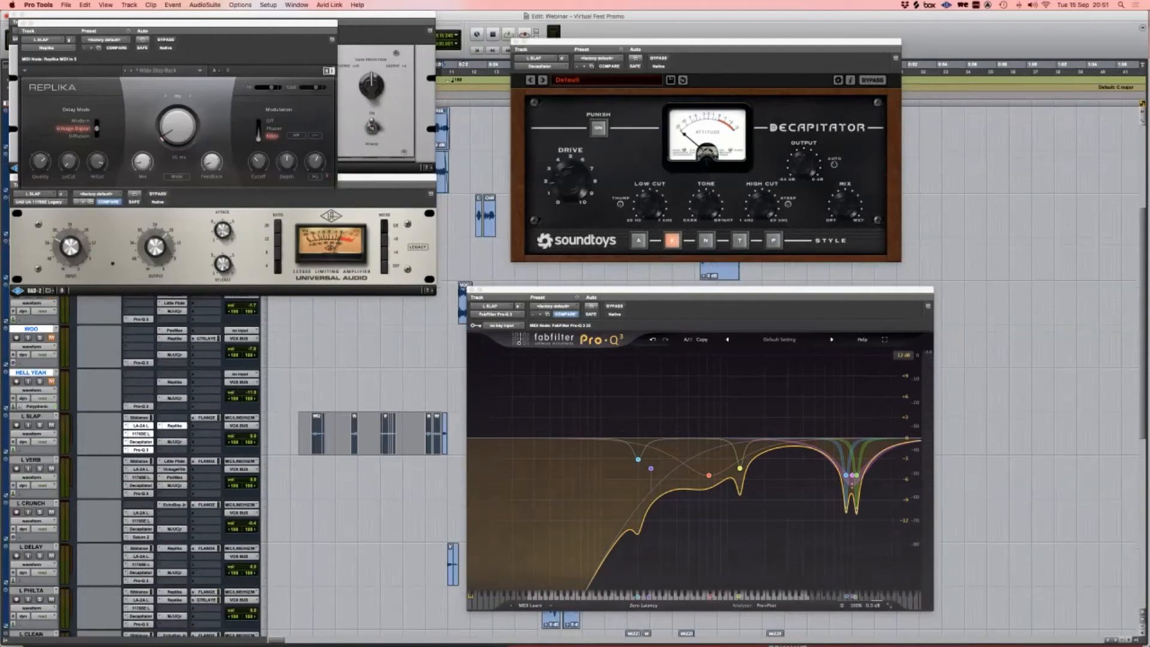
pyautogui.scroll(2, 442, 441)
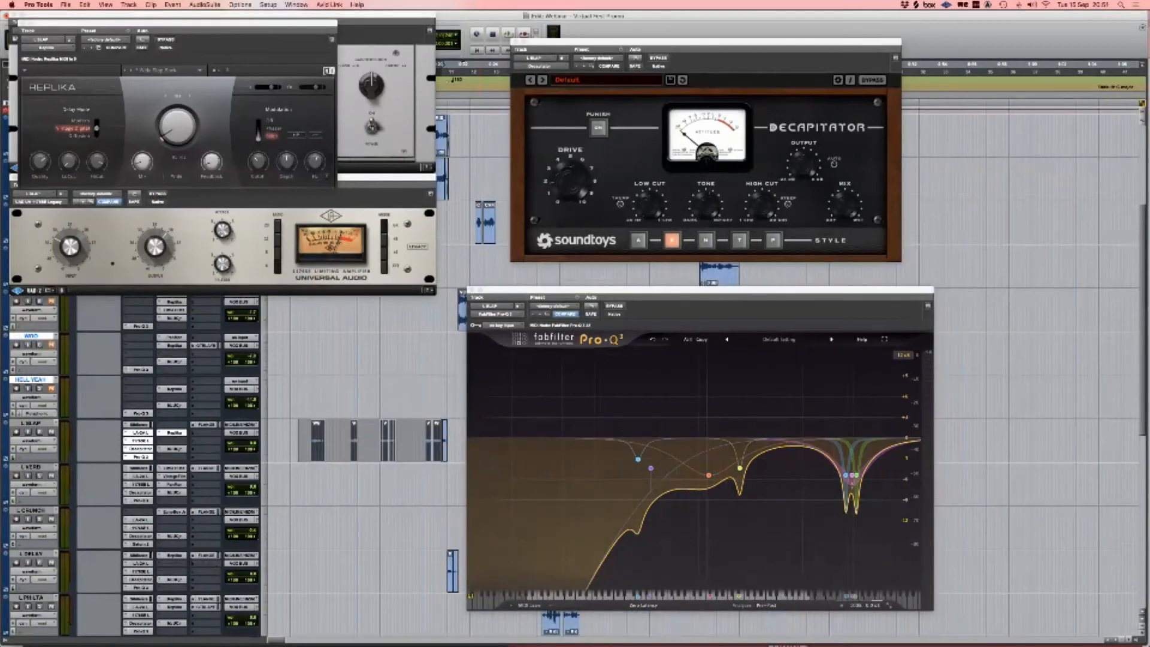
pyautogui.moveTo(179, 23); pyautogui.dragTo(314, 282)
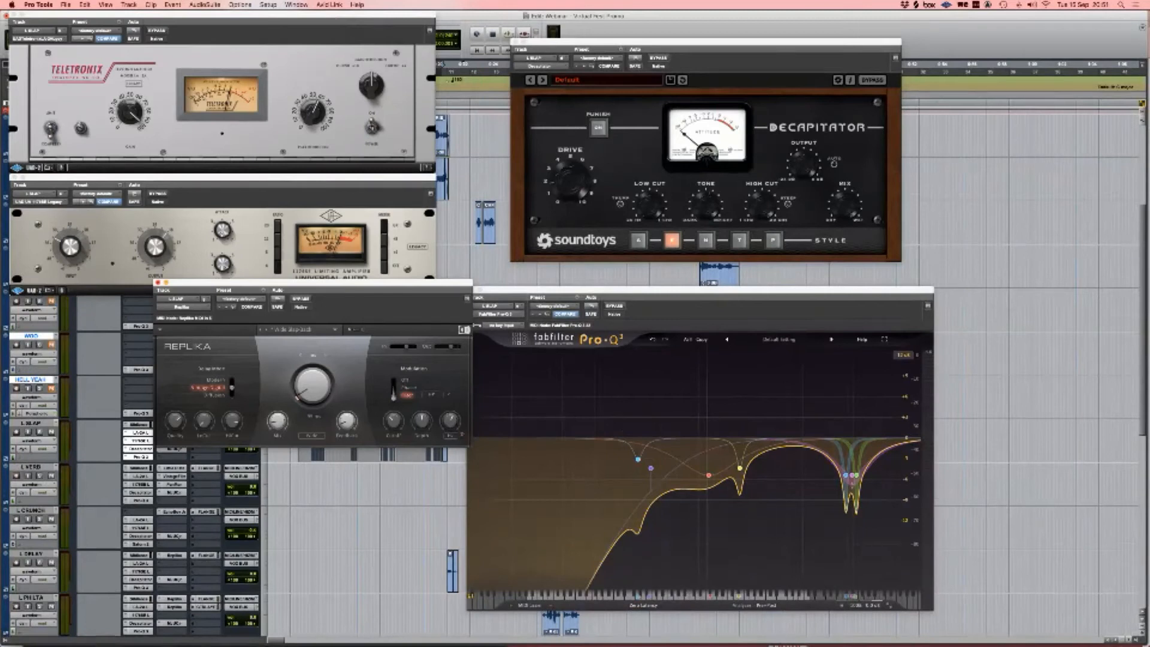
# Step: Reopen Replika on the right side and shift the Decapitator window left
pyautogui.click(159, 282)
pyautogui.hscroll(3, 359, 383)
pyautogui.scroll(-1, 360, 384)
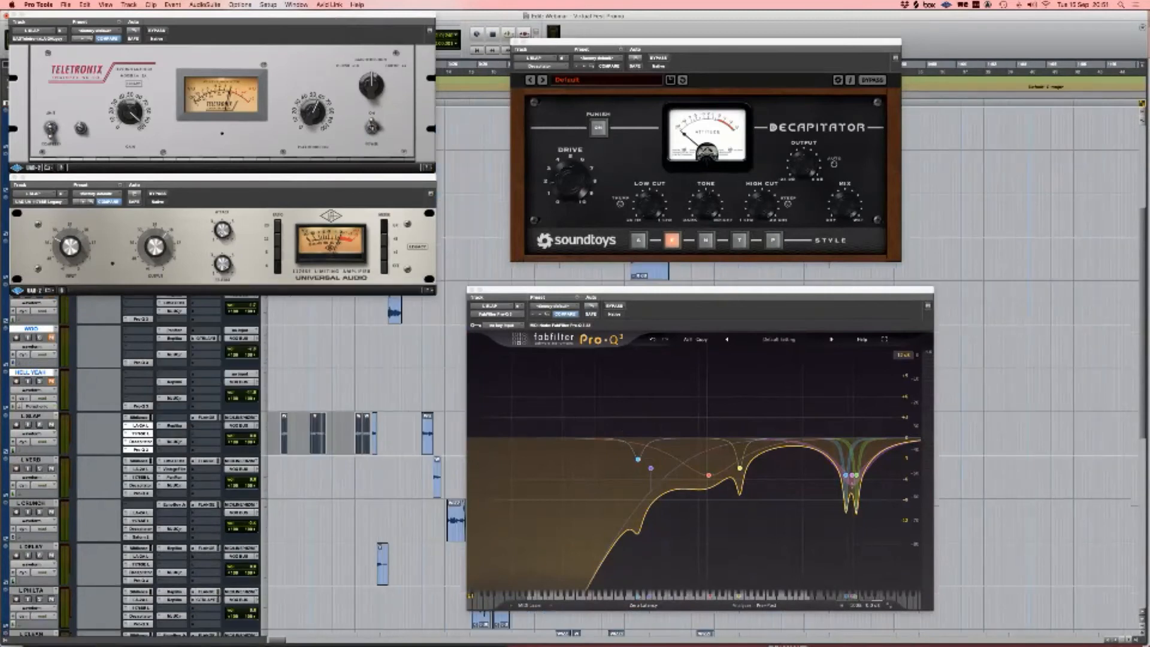
pyautogui.click(175, 426)
pyautogui.moveTo(180, 15); pyautogui.dragTo(997, 59)
pyautogui.moveTo(743, 42); pyautogui.dragTo(672, 45)
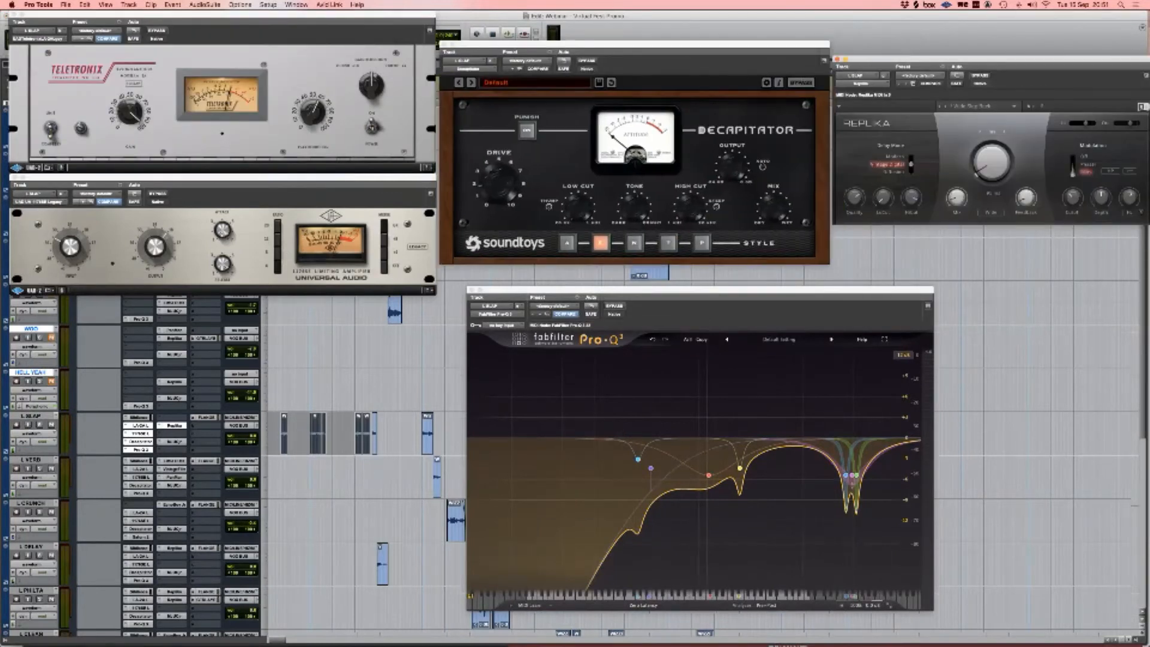
# Step: Check the HELL YEAH Klanghelm and L VERB MJUCjr compressors, then close them and the LA-2A
pyautogui.click(174, 397)
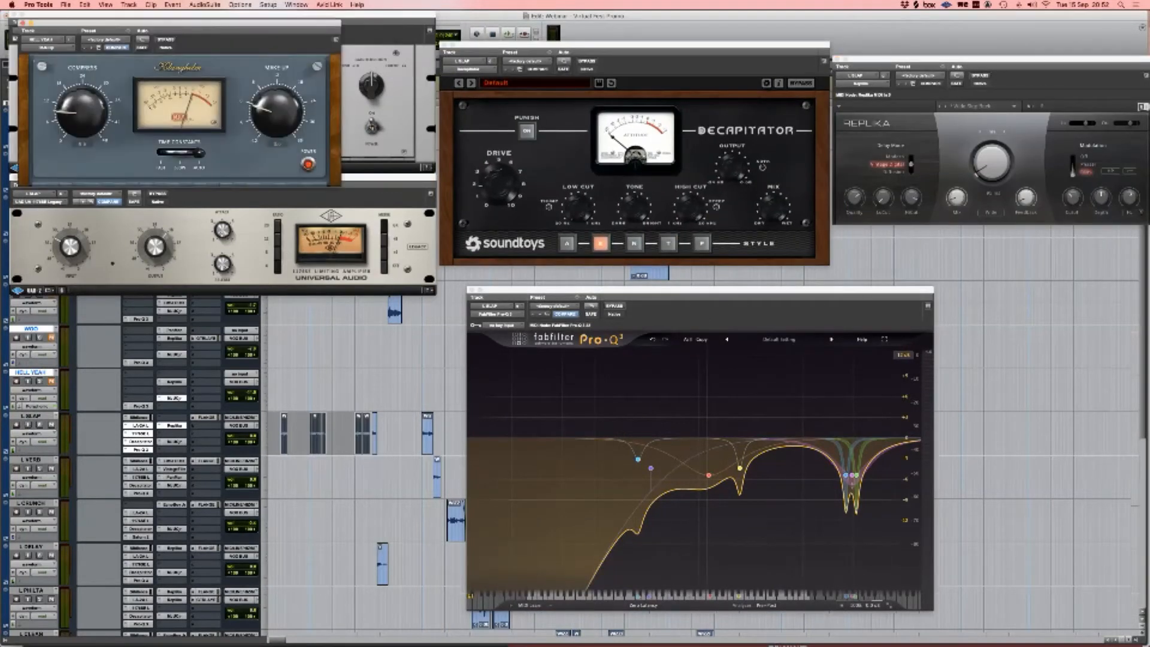
pyautogui.moveTo(180, 19); pyautogui.dragTo(960, 272)
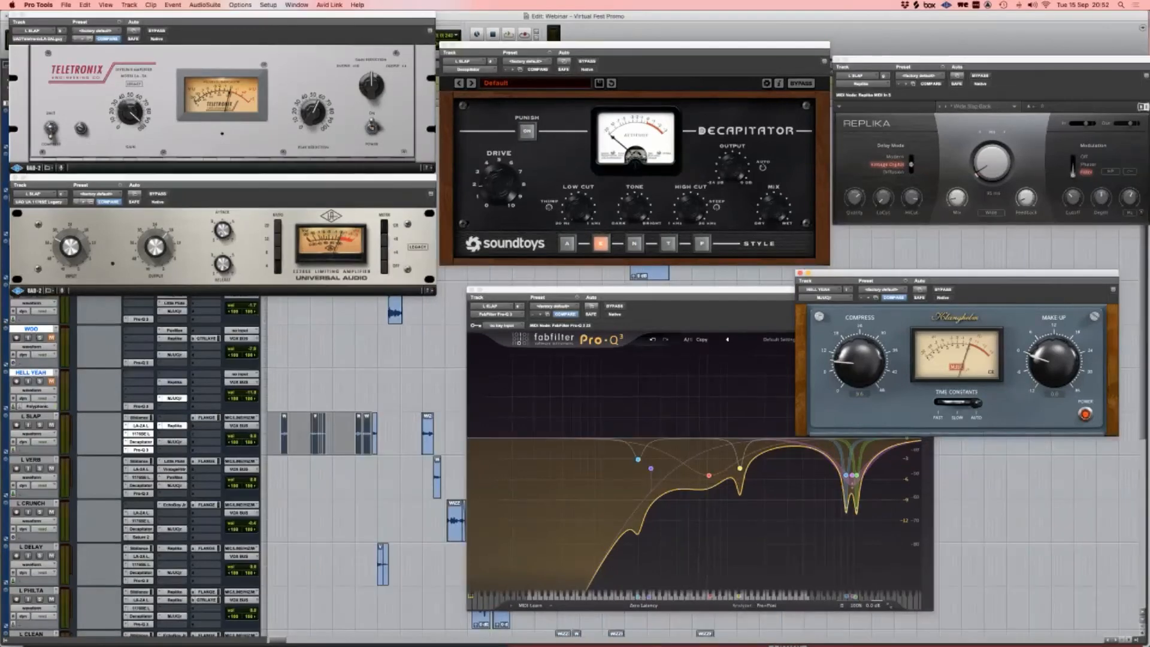
pyautogui.keyDown('shift'); pyautogui.click(173, 485); pyautogui.keyUp('shift')
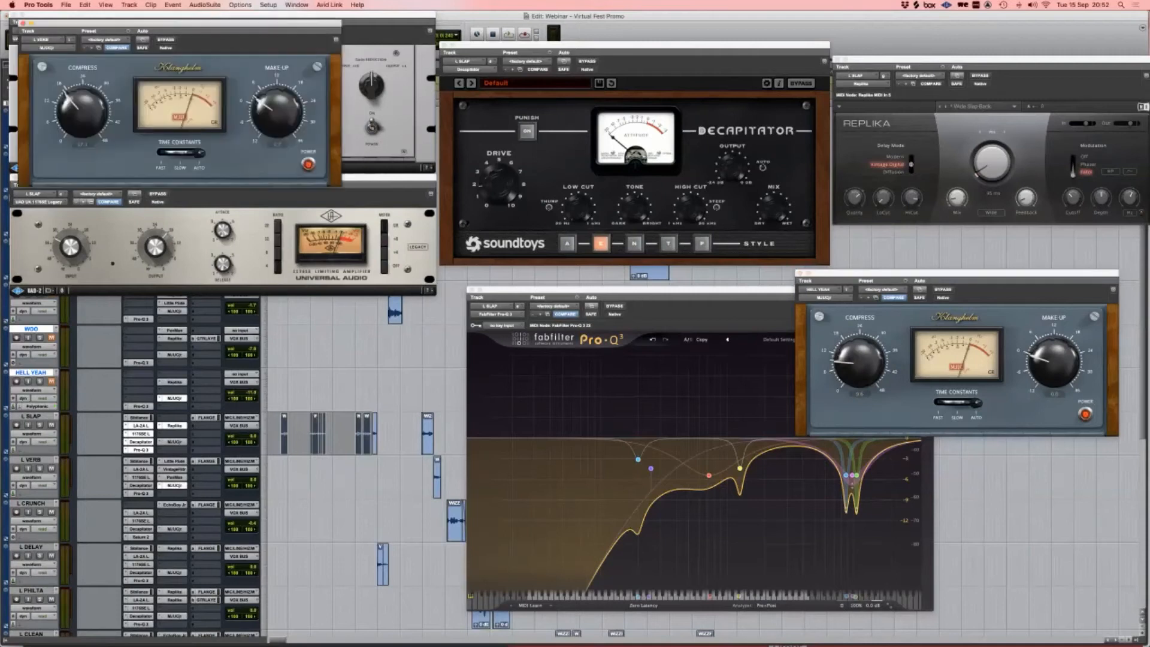
pyautogui.moveTo(180, 23); pyautogui.dragTo(277, 312)
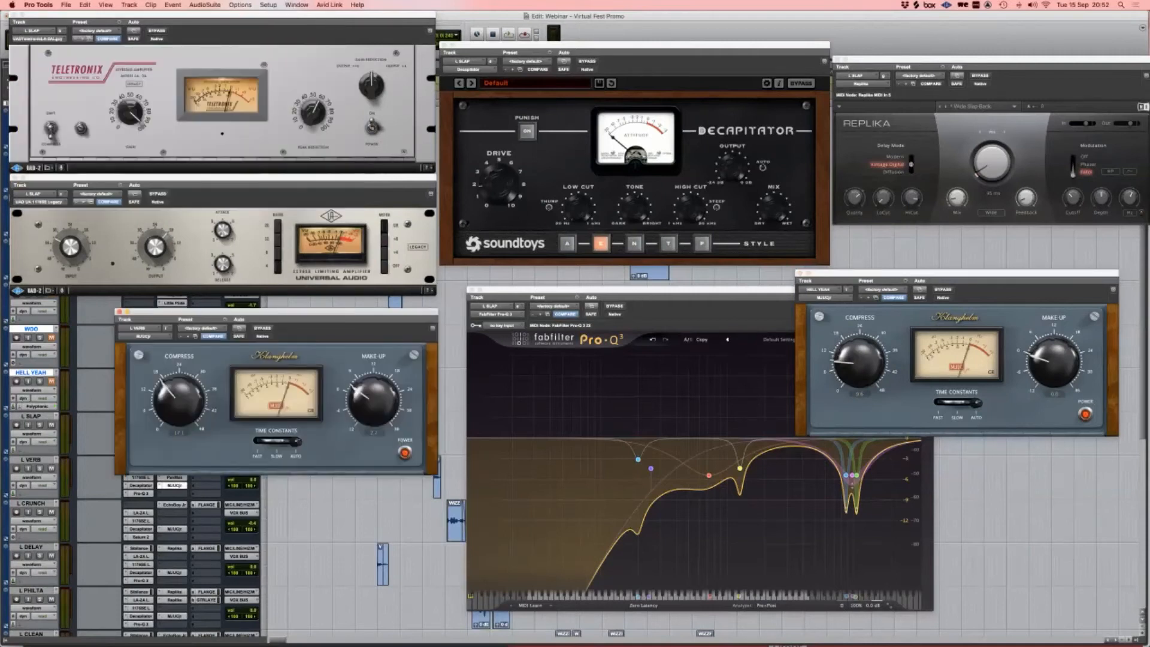
pyautogui.click(119, 312)
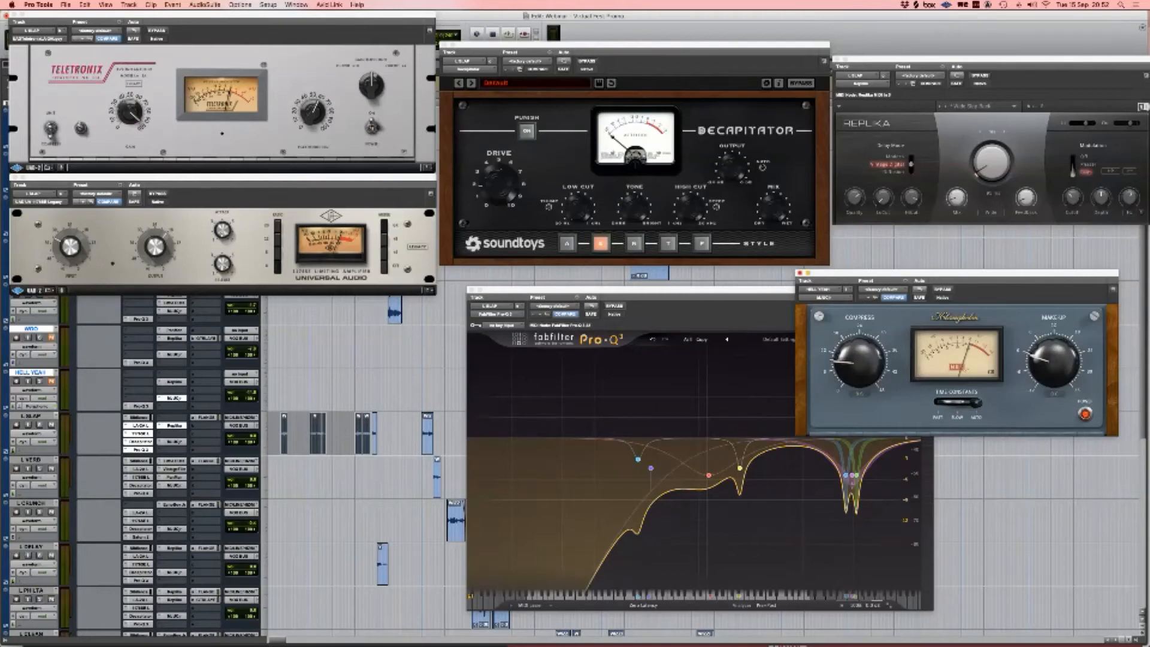
pyautogui.click(800, 274)
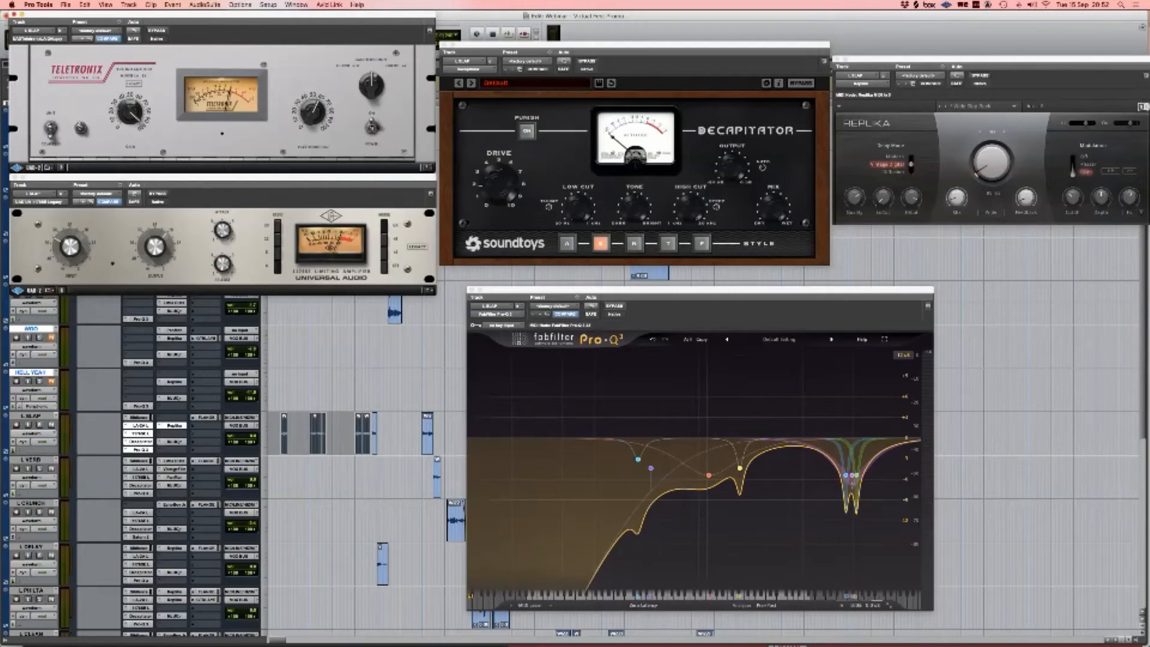
pyautogui.click(12, 21)
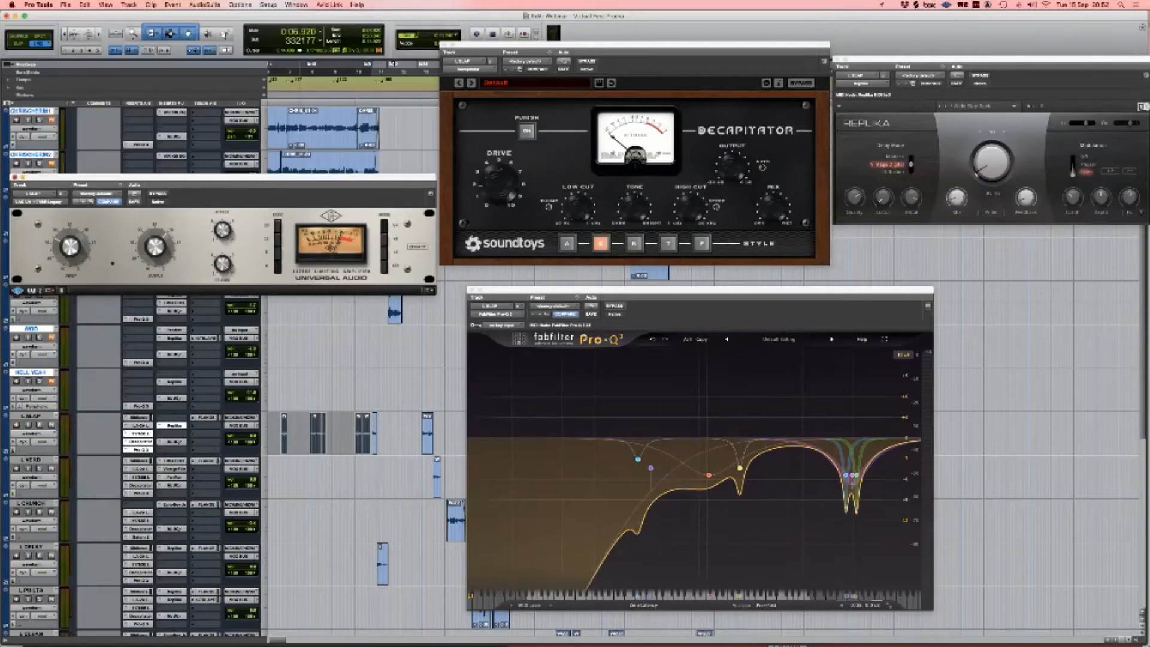
# Step: Close the 1176, Decapitator, Pro-Q 3 and Replika plug-in windows
pyautogui.click(14, 177)
pyautogui.click(445, 45)
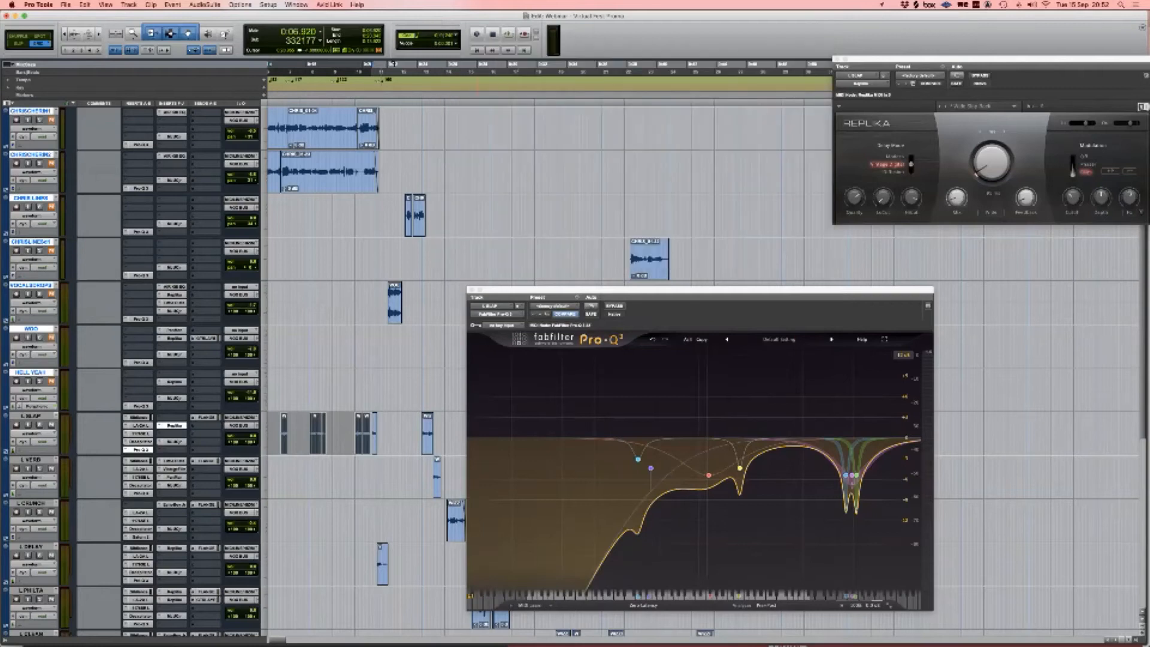
pyautogui.click(472, 290)
pyautogui.click(838, 60)
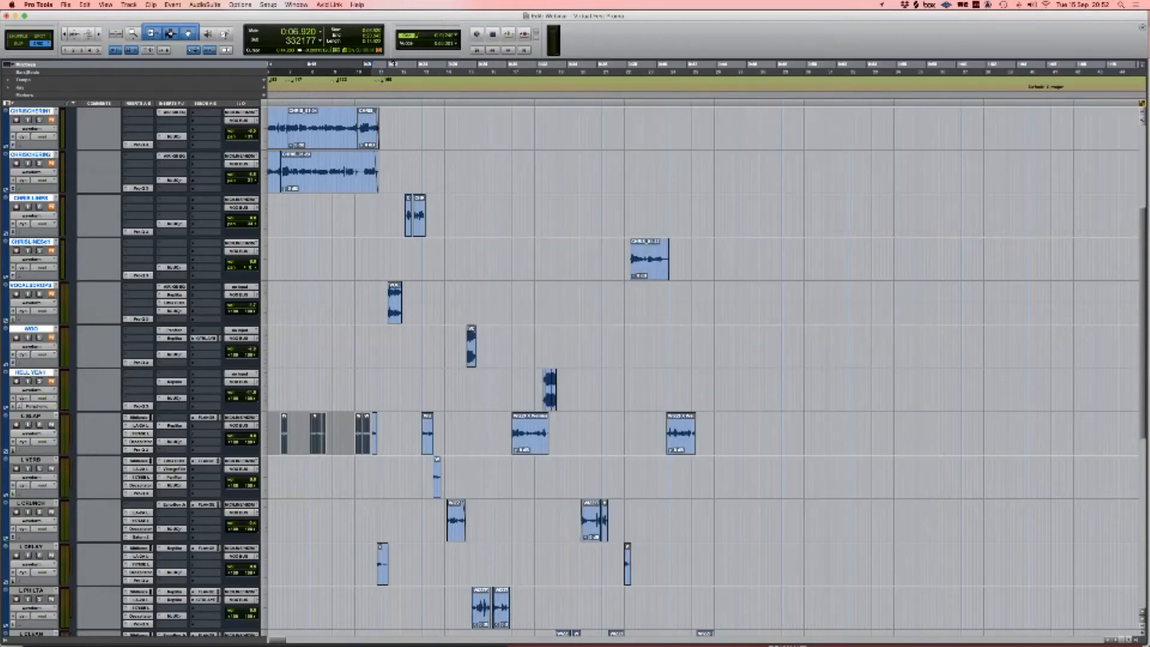
# Step: Bypass the five plug-ins on the VOX BUS
pyautogui.scroll(-10, 701, 366)
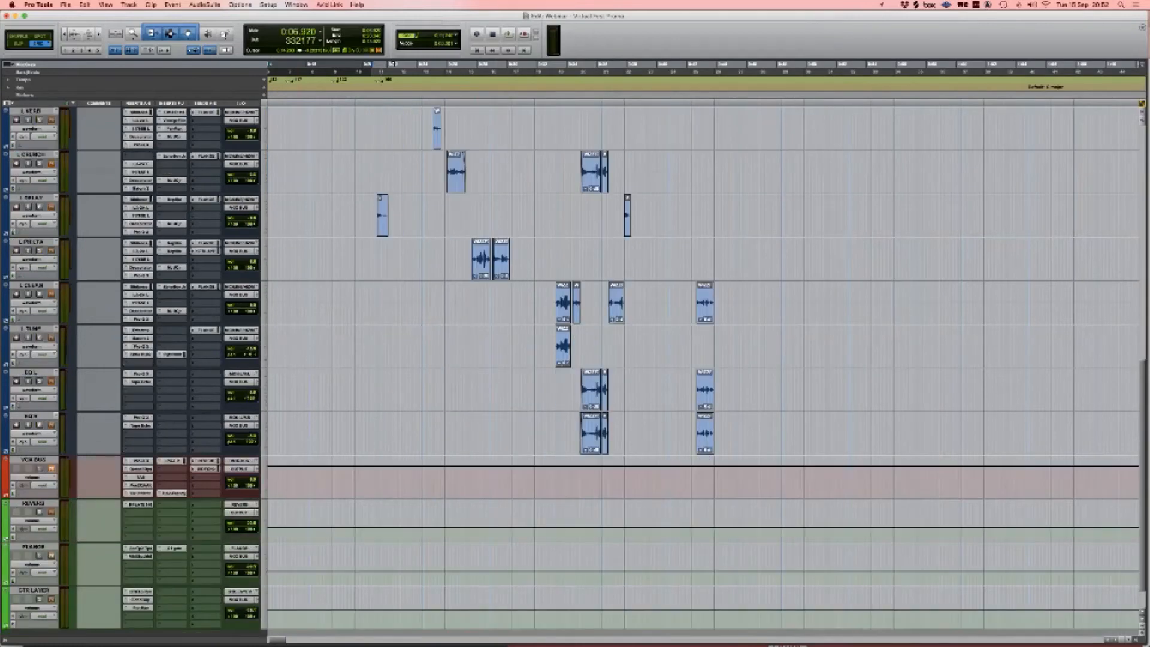
pyautogui.scroll(-1, 701, 366)
pyautogui.hscroll(1, 701, 365)
pyautogui.keyDown('super'); pyautogui.click(141, 431); pyautogui.keyUp('super')
pyautogui.keyDown('super'); pyautogui.click(141, 439); pyautogui.keyUp('super')
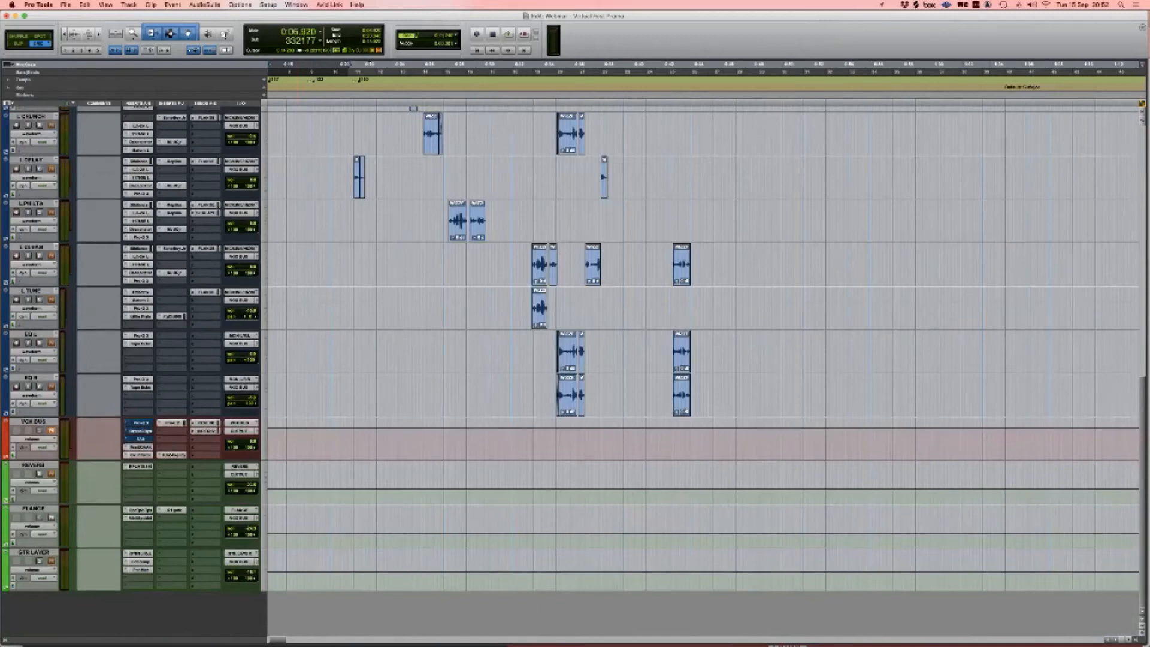
pyautogui.keyDown('super'); pyautogui.click(140, 447); pyautogui.keyUp('super')
pyautogui.keyDown('super'); pyautogui.click(141, 455); pyautogui.keyUp('super')
pyautogui.keyDown('super'); pyautogui.click(173, 423); pyautogui.keyUp('super')
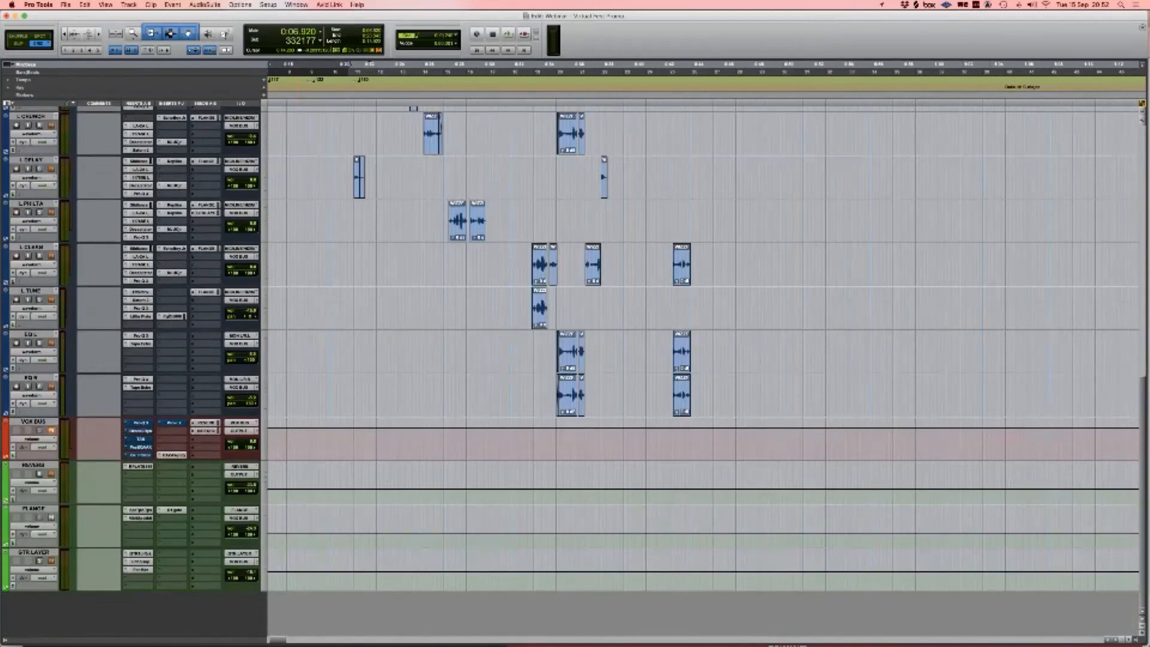
# Step: Play the L SLAP section from its first clip twice, briefly checking the Mix window
pyautogui.scroll(8, 702, 366)
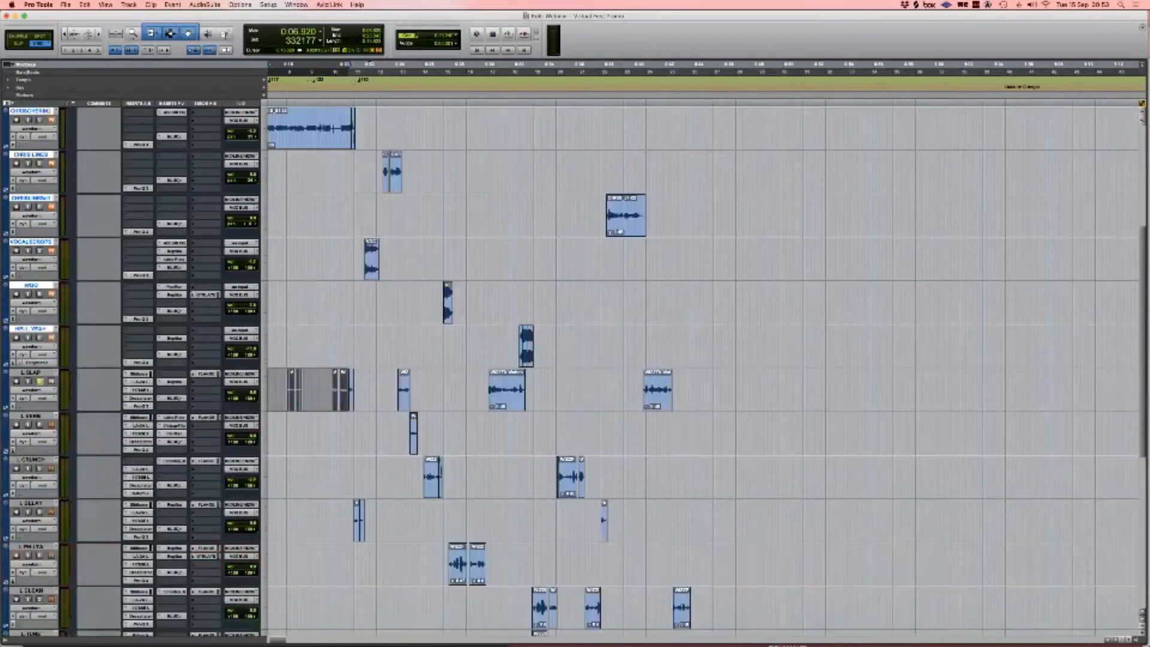
pyautogui.hscroll(-3, 701, 366)
pyautogui.click(358, 390)
pyautogui.press('t')
pyautogui.press('t')
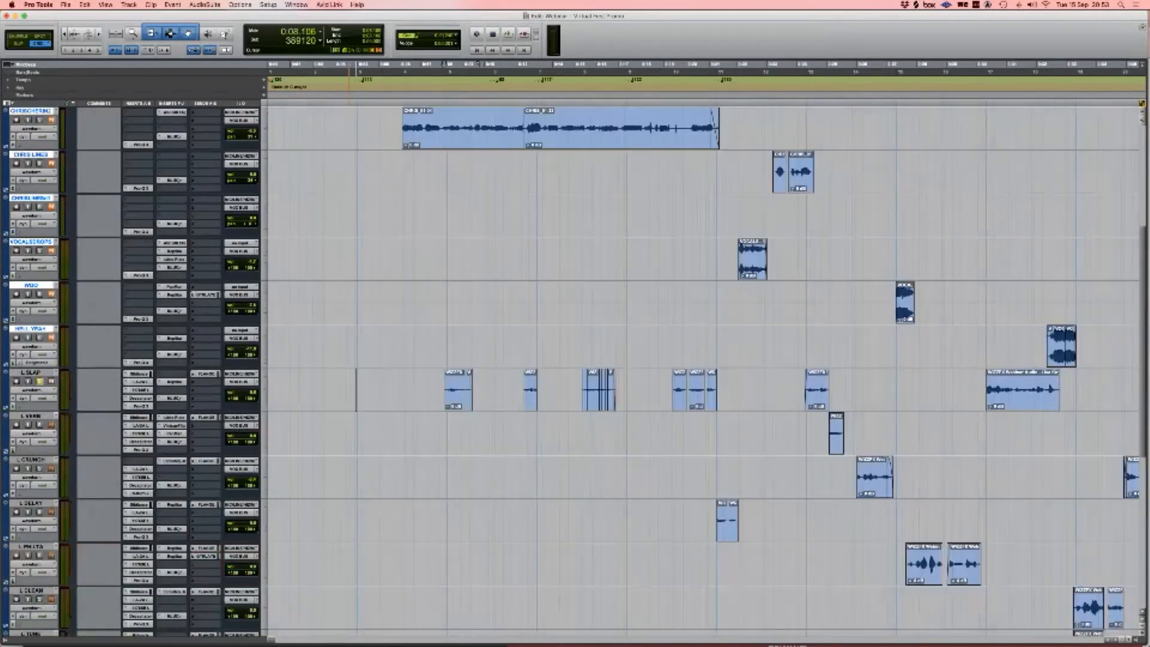
pyautogui.press('space')
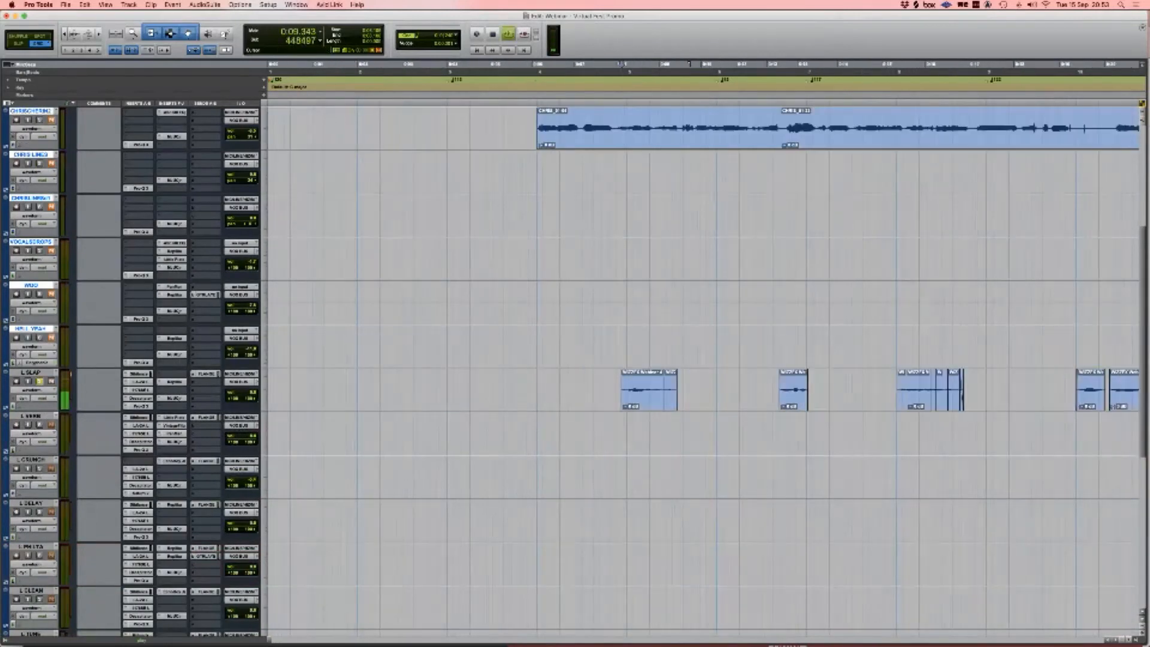
pyautogui.press('r')
pyautogui.press('super+equal')
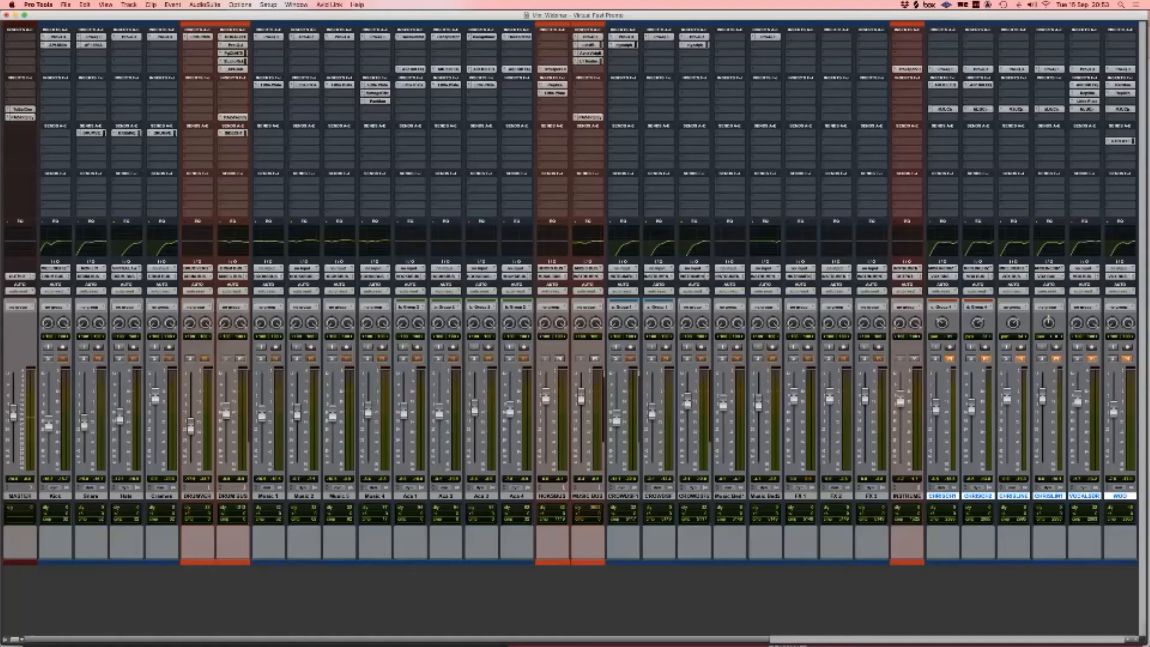
pyautogui.hscroll(10, 575, 300)
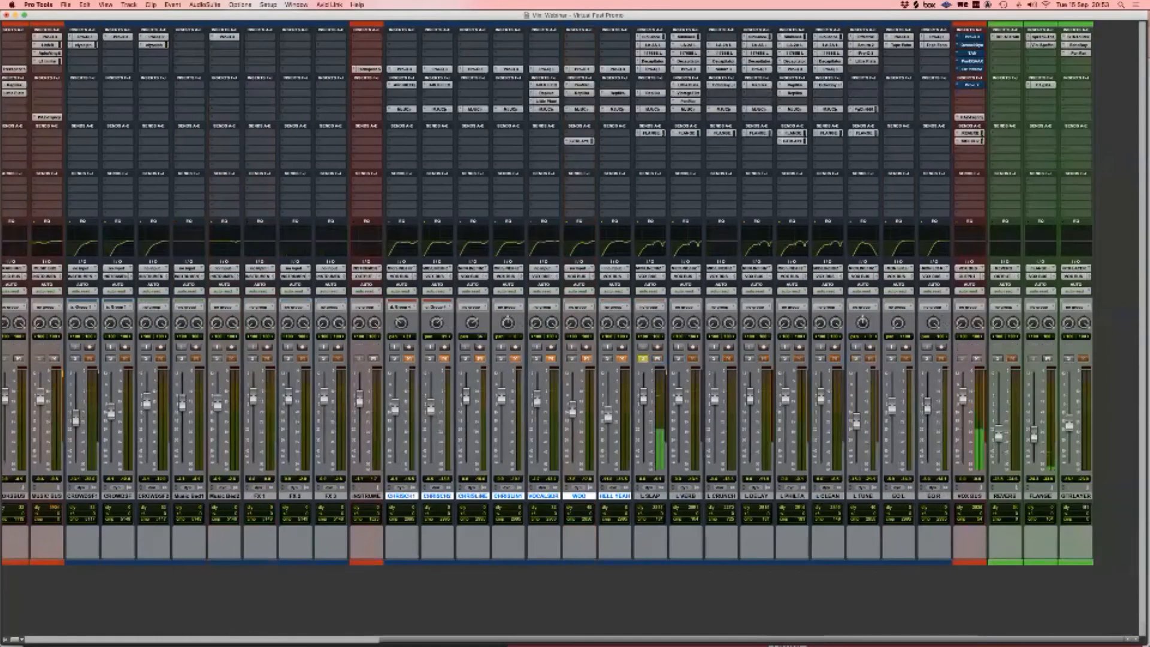
pyautogui.press('super+equal')
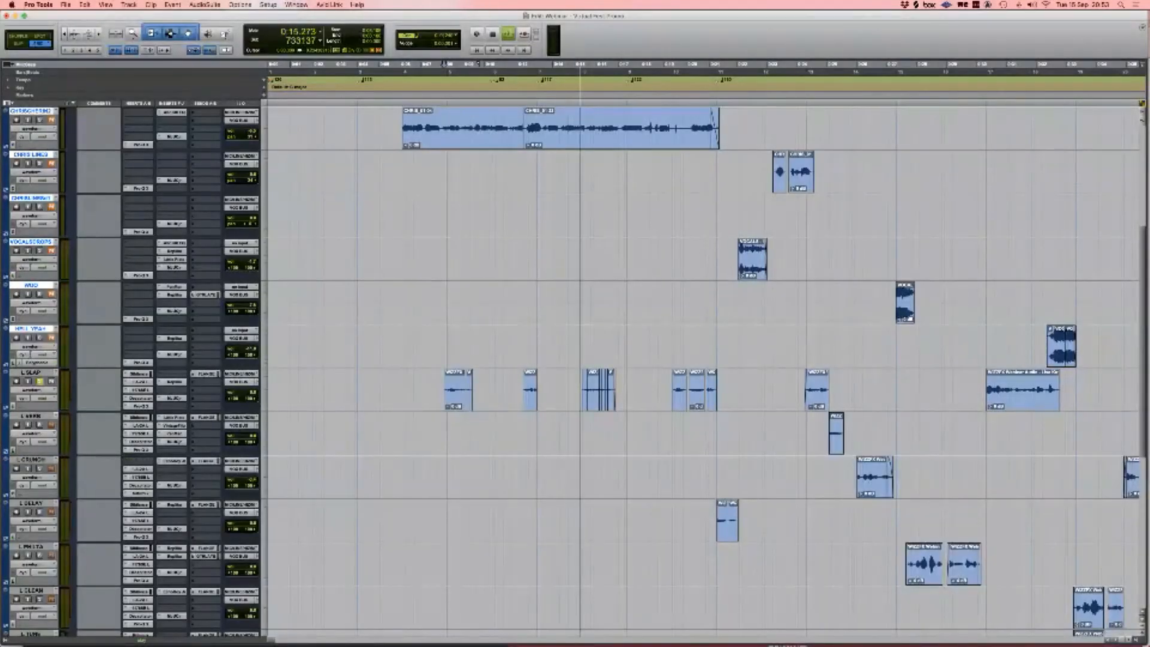
pyautogui.press('space')
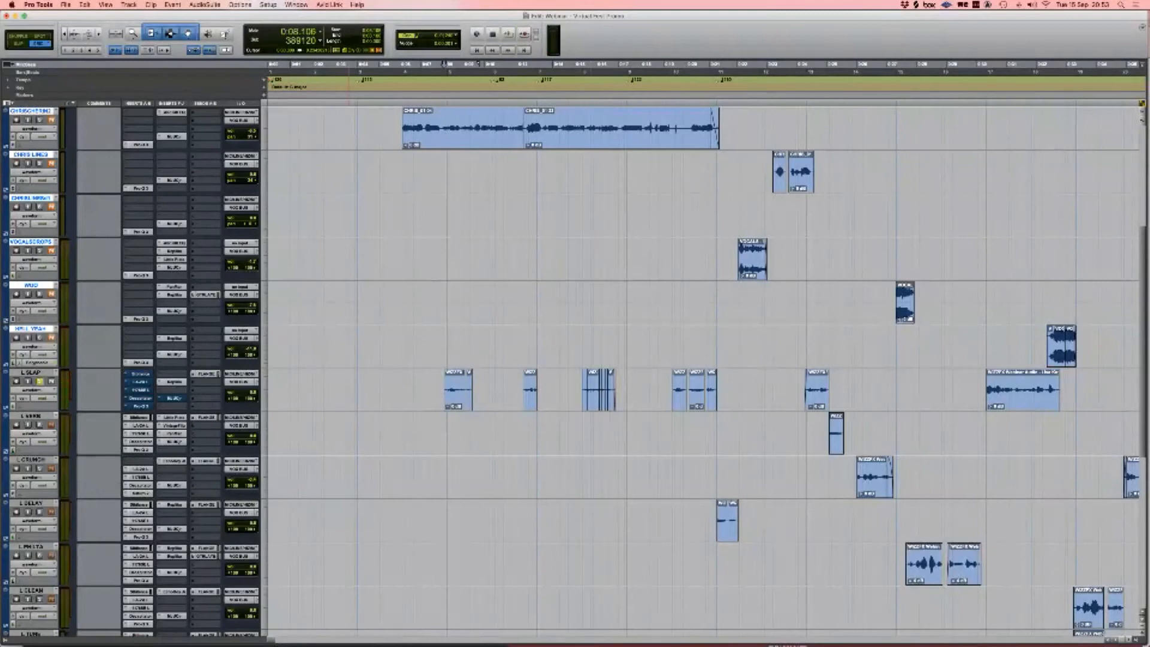
pyautogui.press('space')
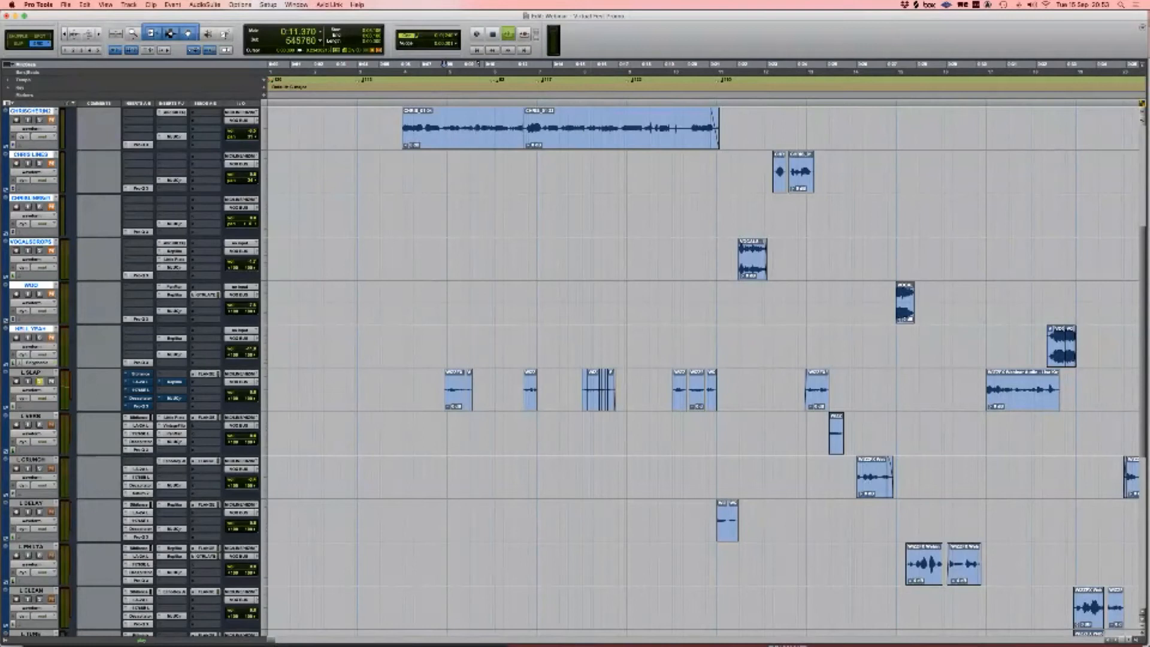
pyautogui.press('space')
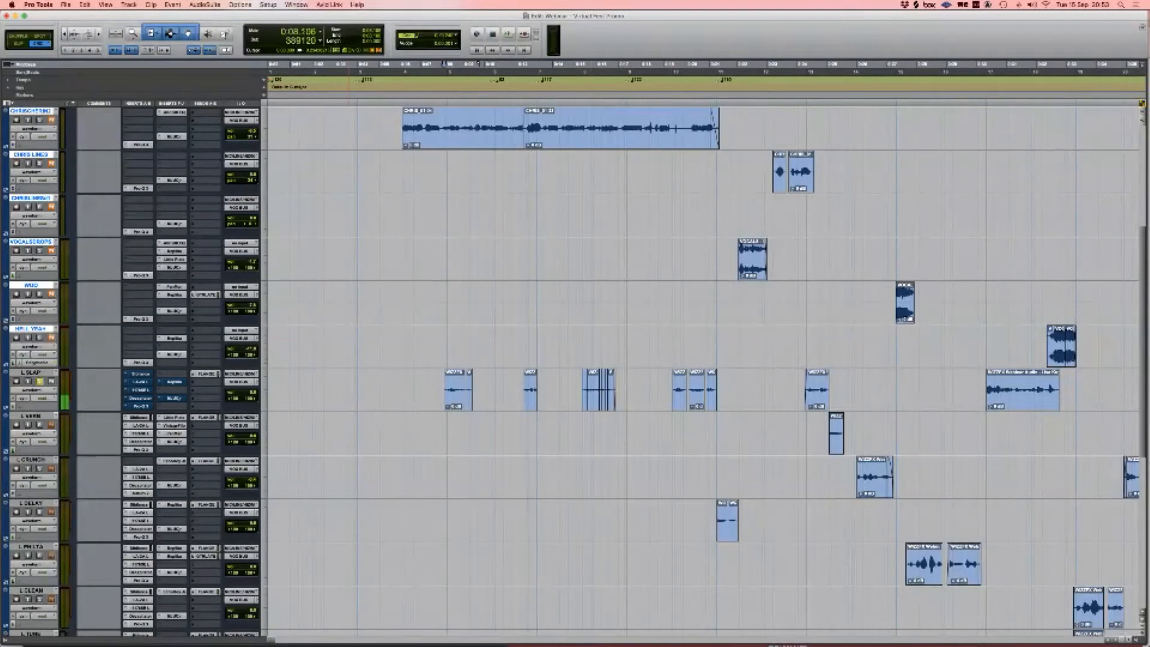
# Step: Re-enable L SLAP's bypassed 1176 L, Pro-Q 3, De-esser, EchoBoy and remaining plug-in
pyautogui.keyDown('super'); pyautogui.click(139, 391); pyautogui.keyUp('super')
pyautogui.keyDown('super'); pyautogui.click(140, 406); pyautogui.keyUp('super')
pyautogui.keyDown('super'); pyautogui.click(140, 397); pyautogui.keyUp('super')
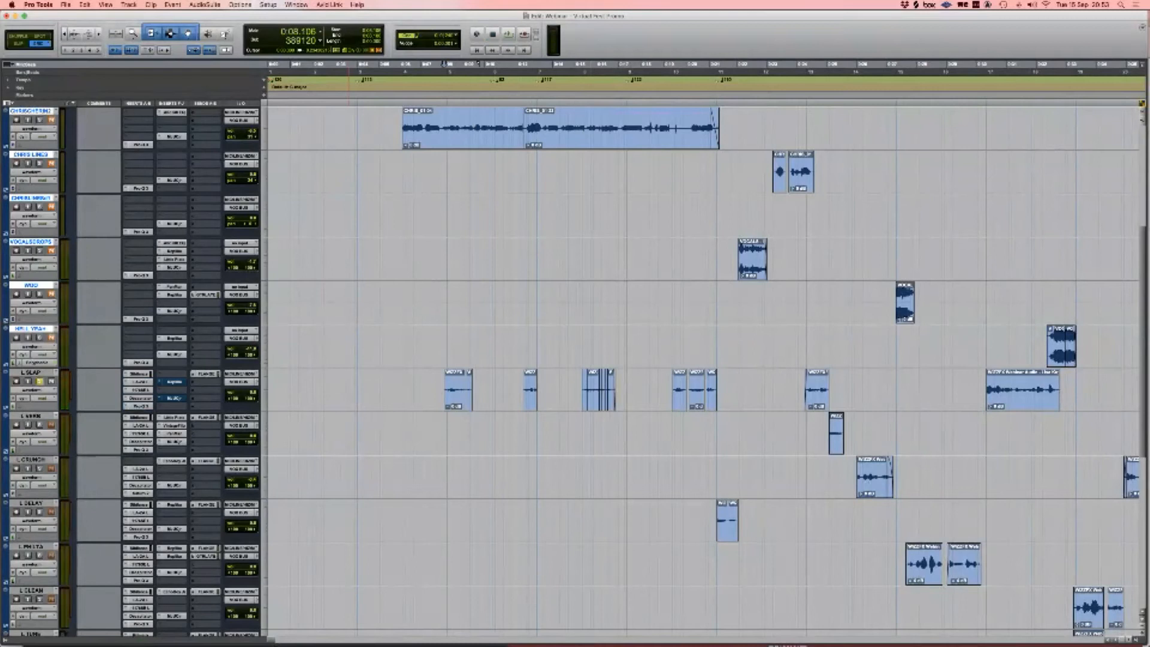
pyautogui.keyDown('super'); pyautogui.click(174, 382); pyautogui.keyUp('super')
pyautogui.keyDown('super'); pyautogui.click(172, 398); pyautogui.keyUp('super')
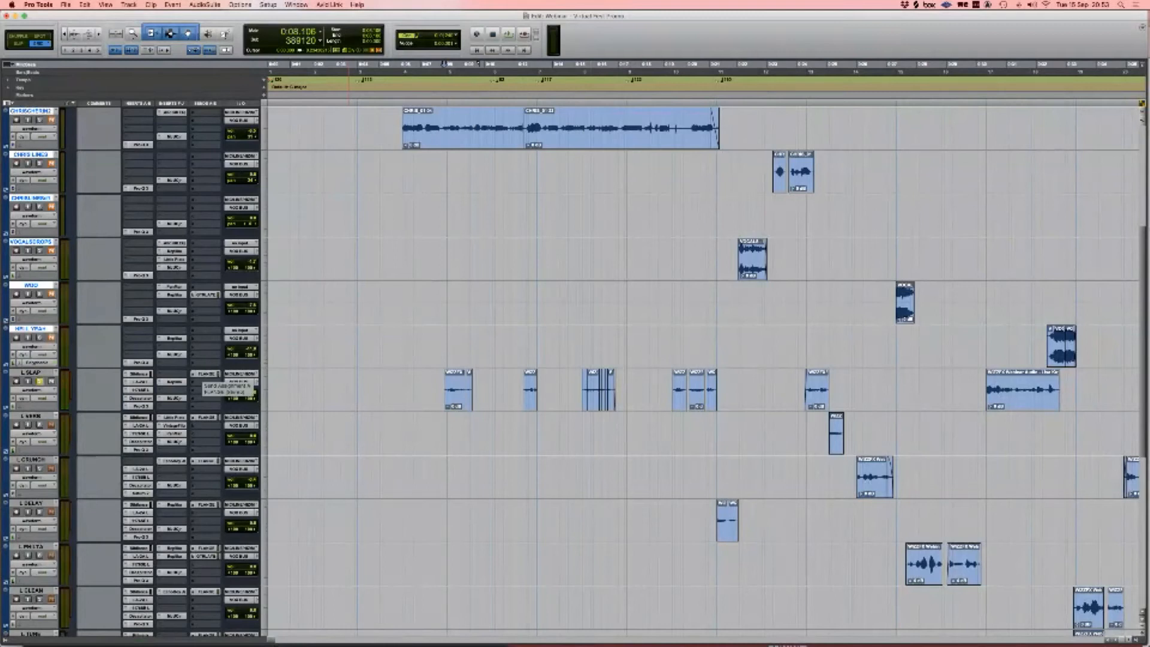
pyautogui.scroll(-5, 201, 375)
pyautogui.scroll(5, 202, 375)
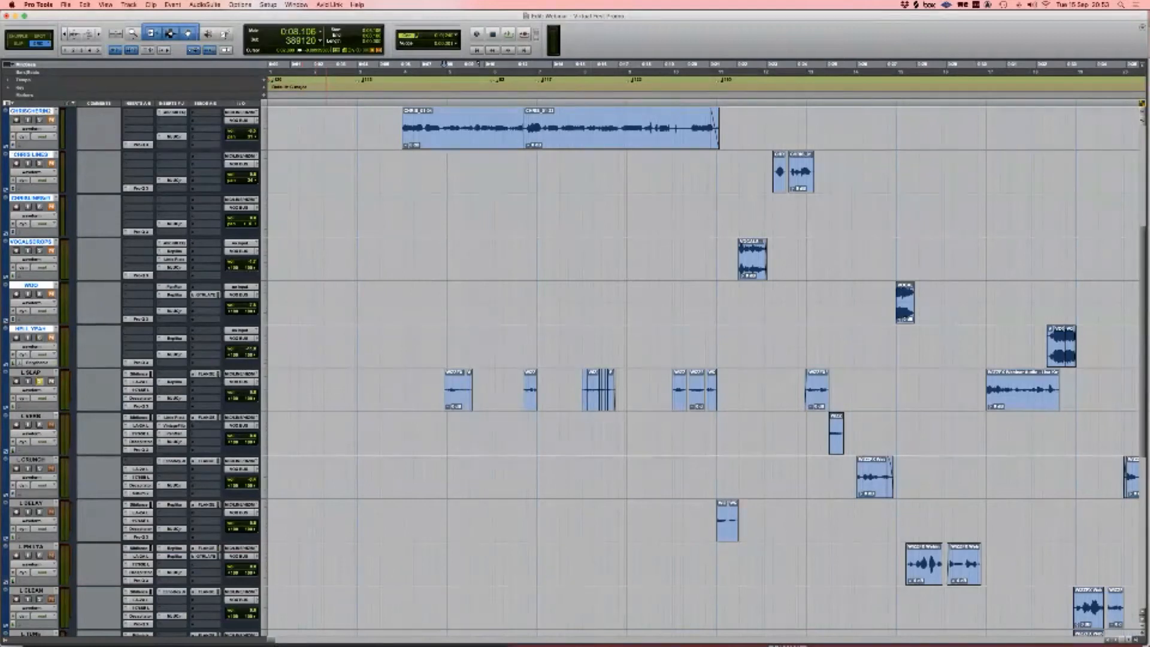
pyautogui.scroll(-8, 574, 368)
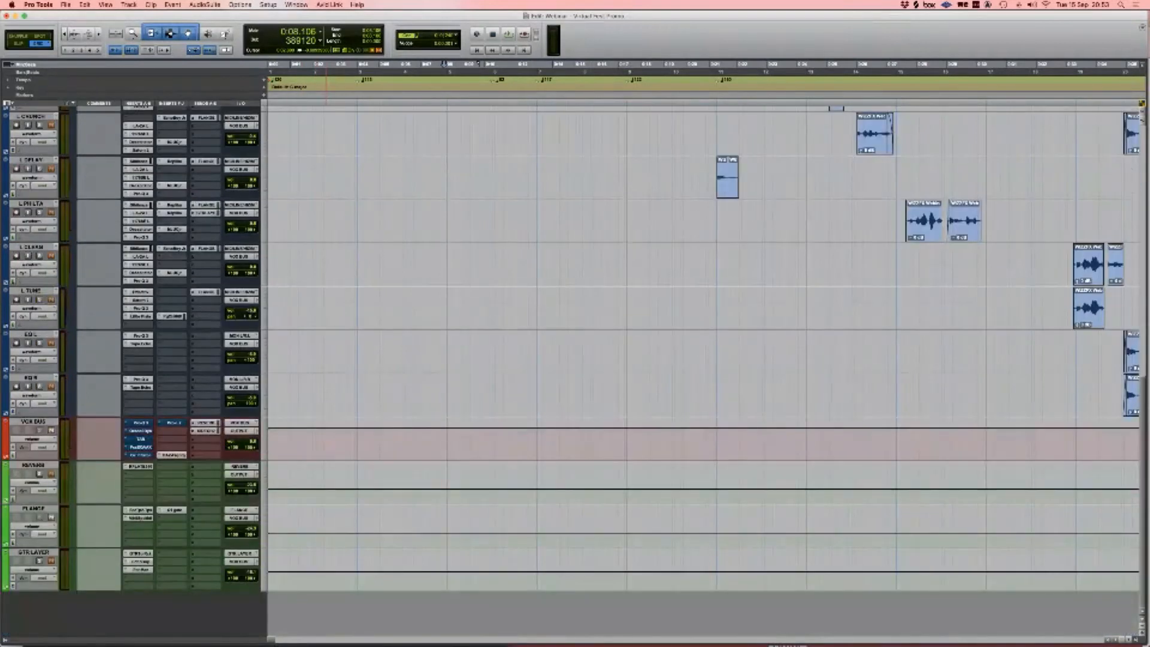
pyautogui.scroll(9, 574, 369)
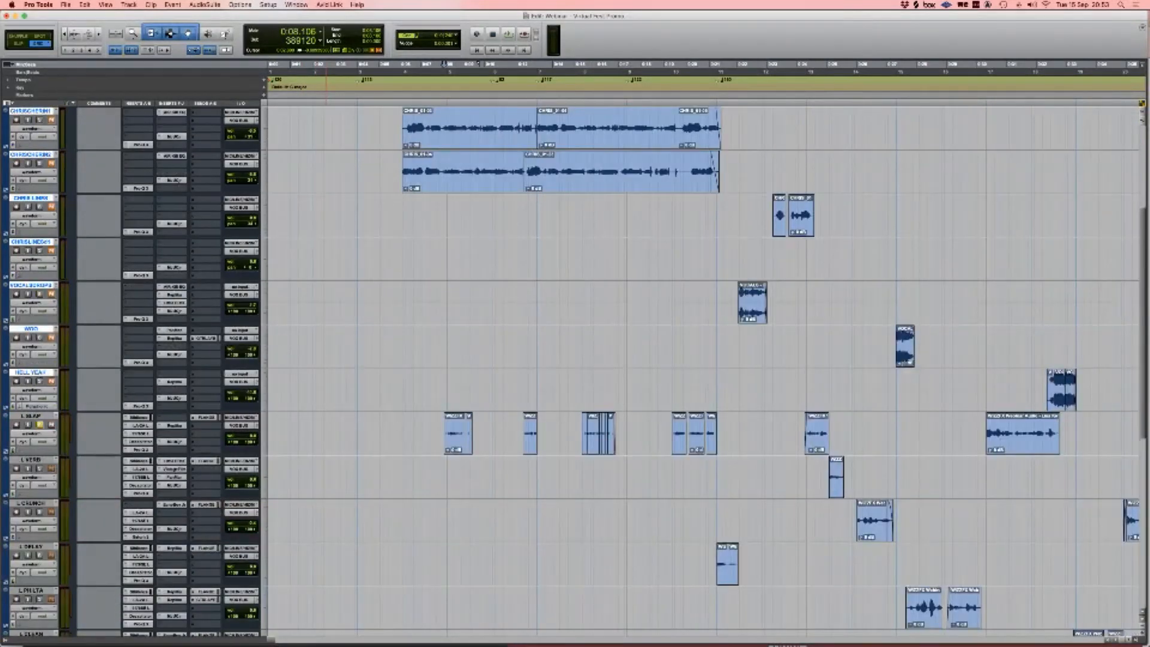
pyautogui.scroll(-9, 574, 369)
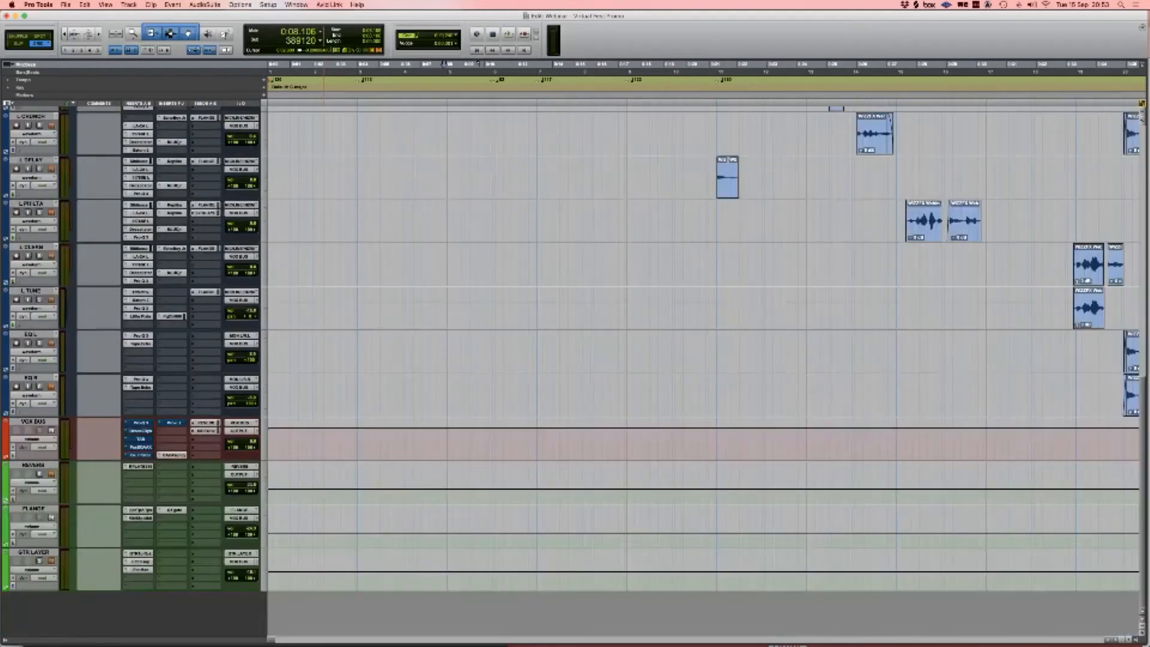
pyautogui.click(33, 509)
pyautogui.click(138, 510)
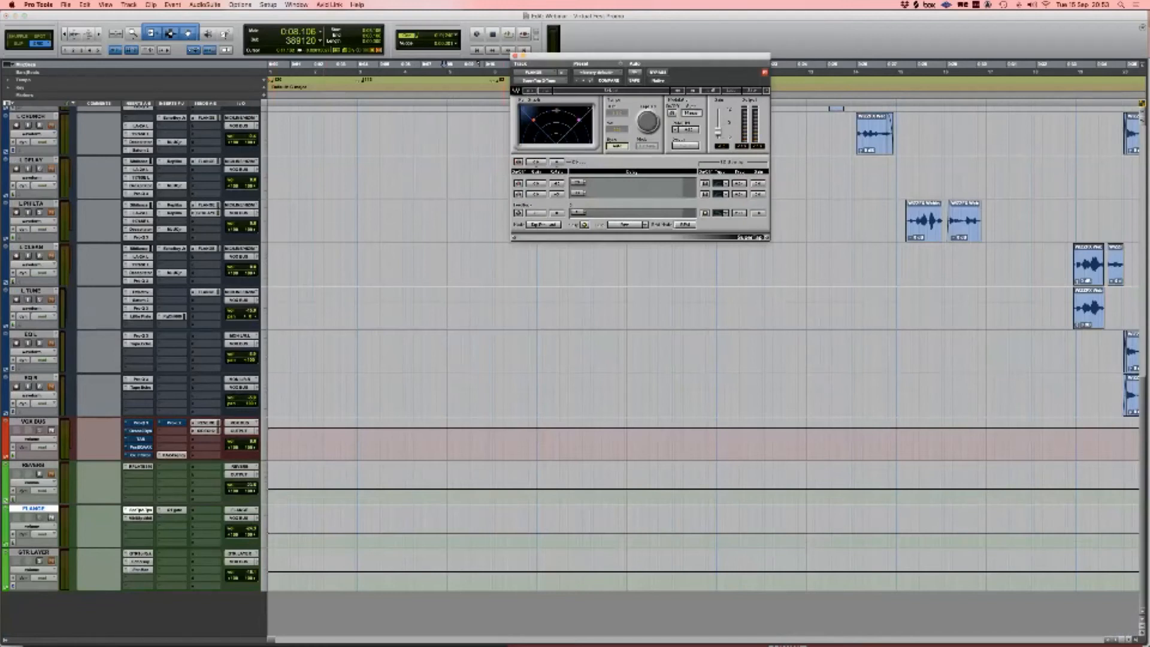
pyautogui.click(140, 518)
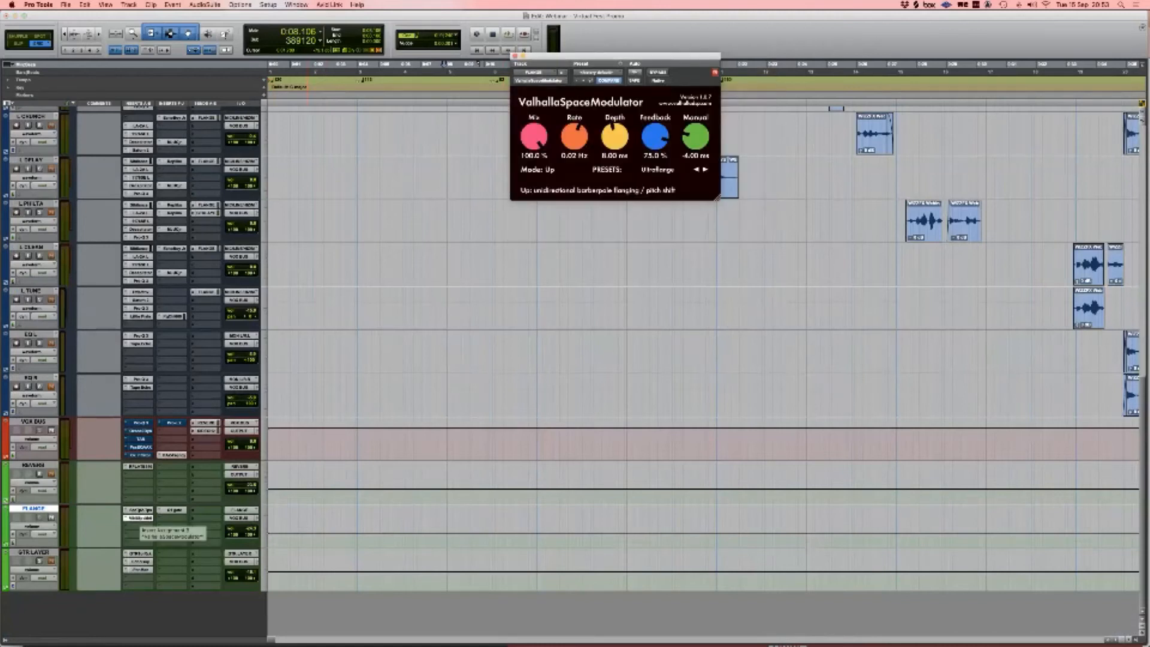
pyautogui.click(172, 510)
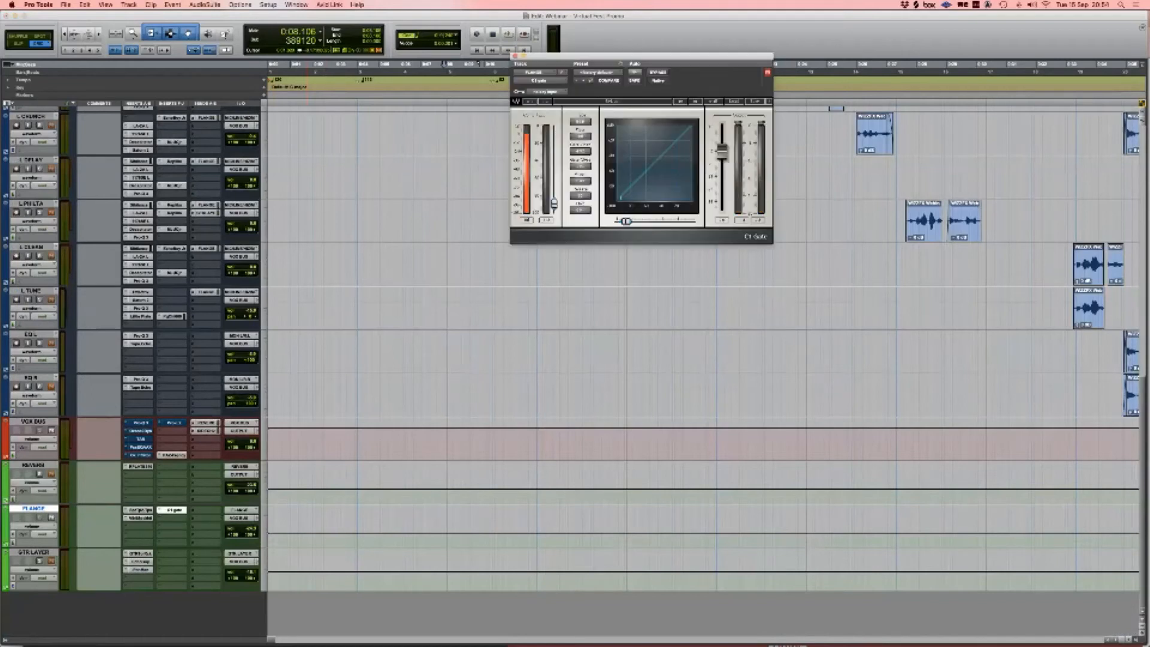
pyautogui.click(658, 73)
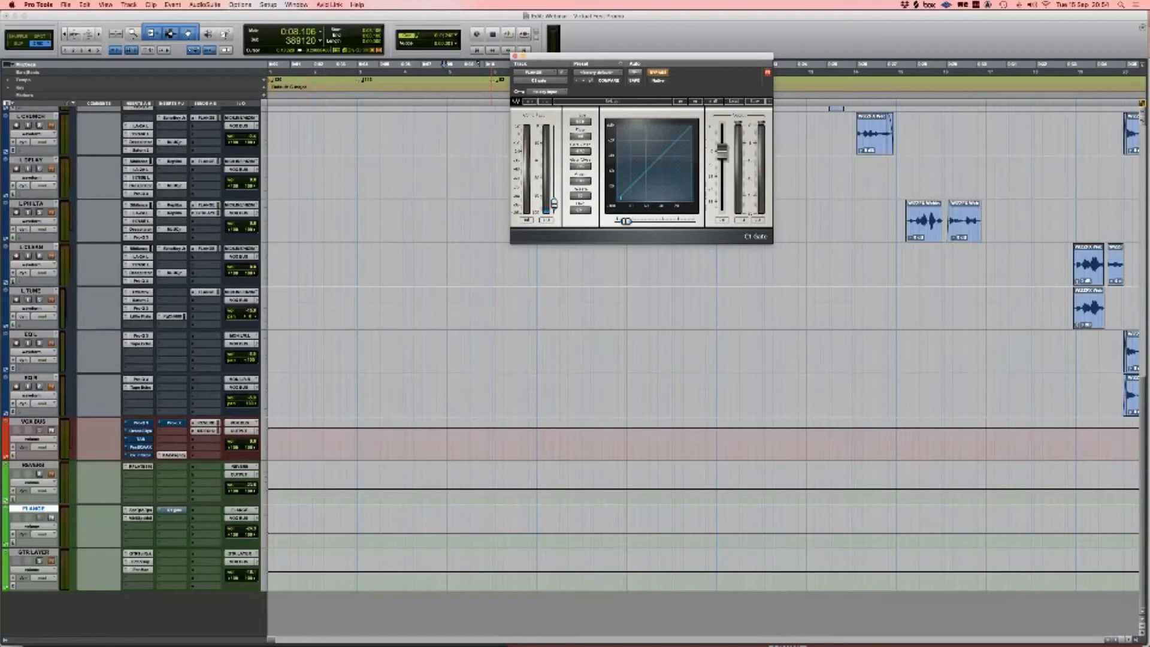
pyautogui.click(658, 73)
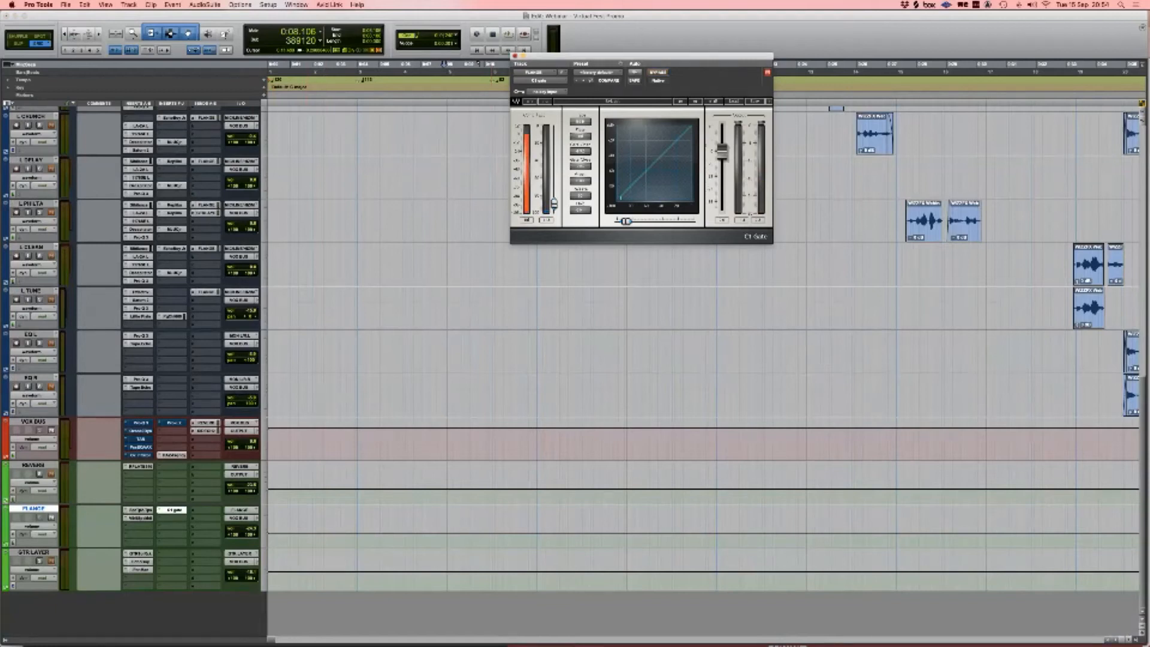
pyautogui.click(516, 56)
pyautogui.scroll(7, 630, 371)
# Step: Select a time range across the L SLAP clips
pyautogui.scroll(2, 704, 365)
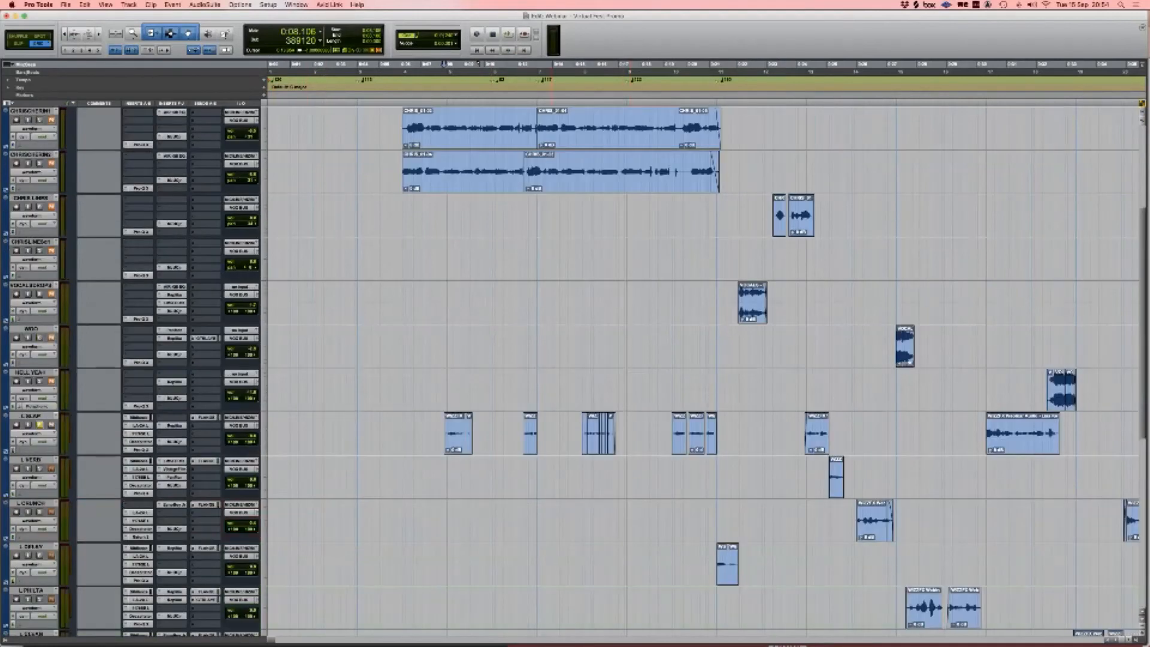
pyautogui.click(399, 434)
pyautogui.press('Tab')
pyautogui.keyDown('shift'); pyautogui.click(726, 434); pyautogui.keyUp('shift')
pyautogui.scroll(-1, 725, 433)
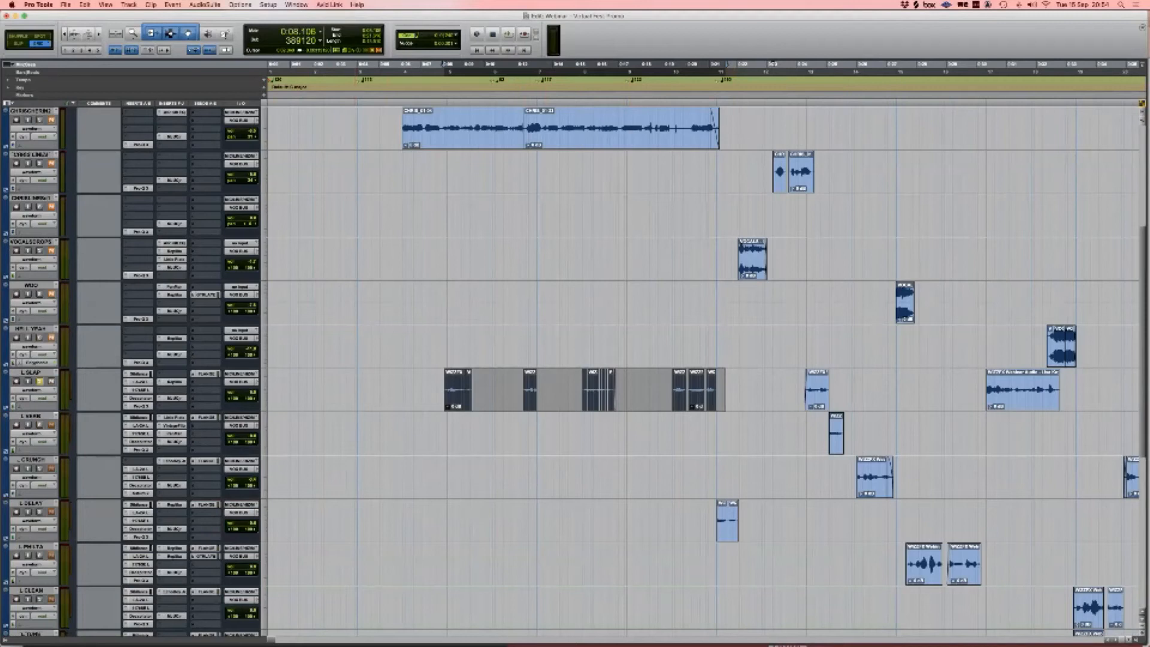
pyautogui.scroll(-3, 704, 368)
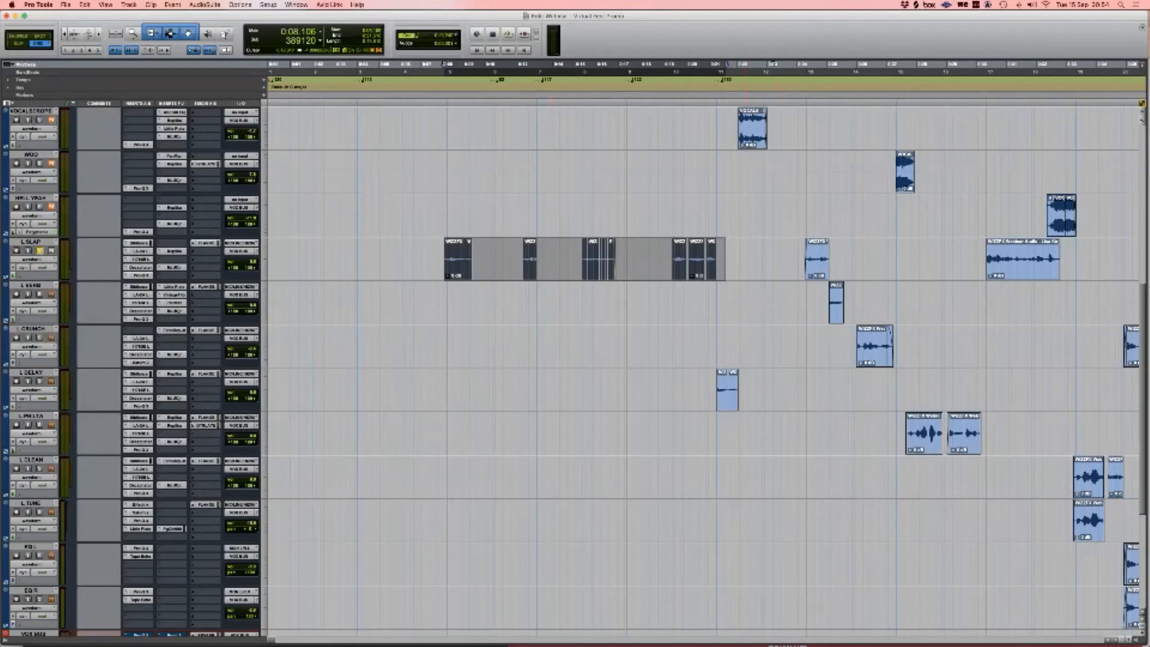
pyautogui.moveTo(431, 259); pyautogui.dragTo(751, 259)
# Step: Select the L SLAP track and open the New Tracks dialog with Cmd+Shift+N
pyautogui.hscroll(1, 751, 259)
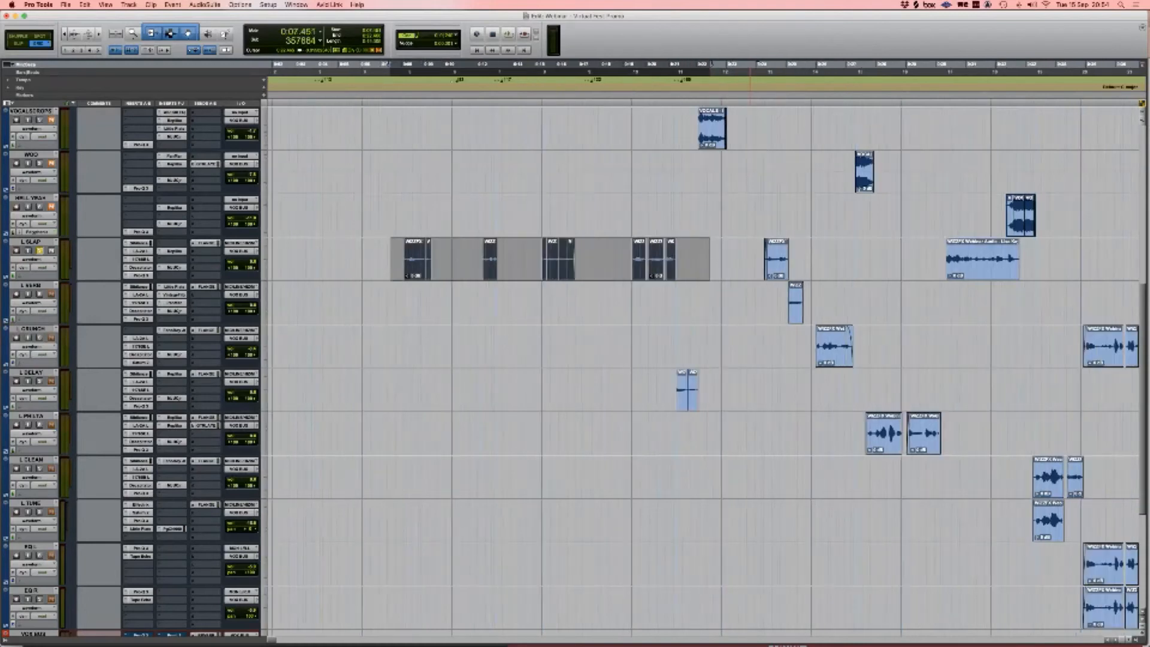
pyautogui.hscroll(2, 704, 365)
pyautogui.click(31, 241)
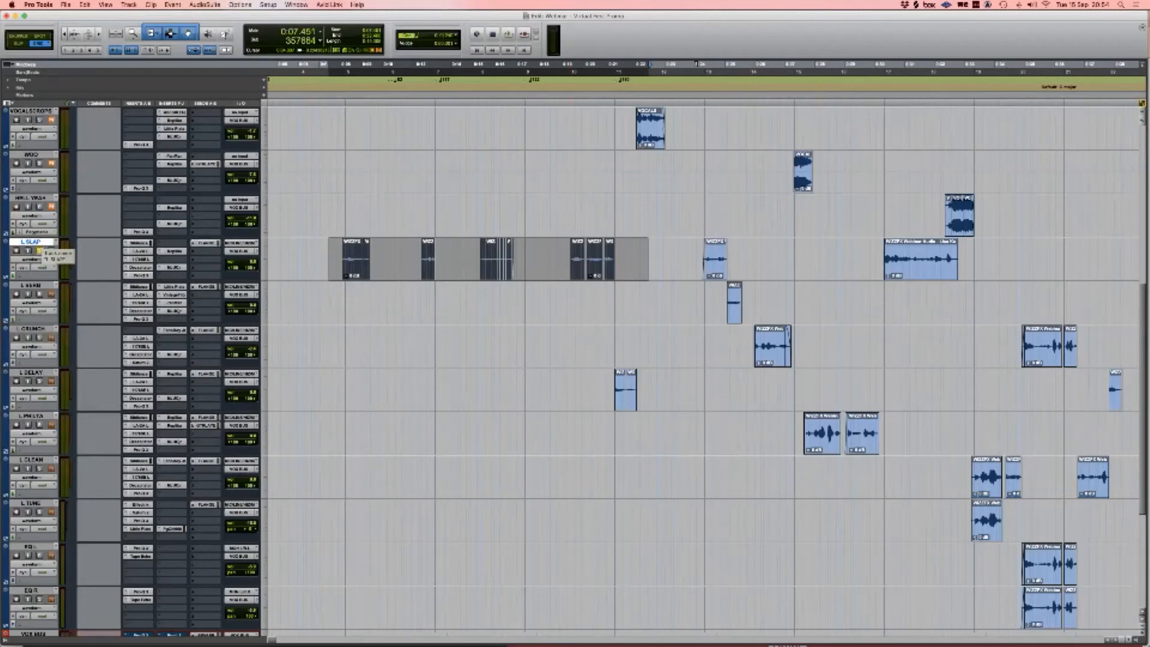
pyautogui.press('super+shift+n')
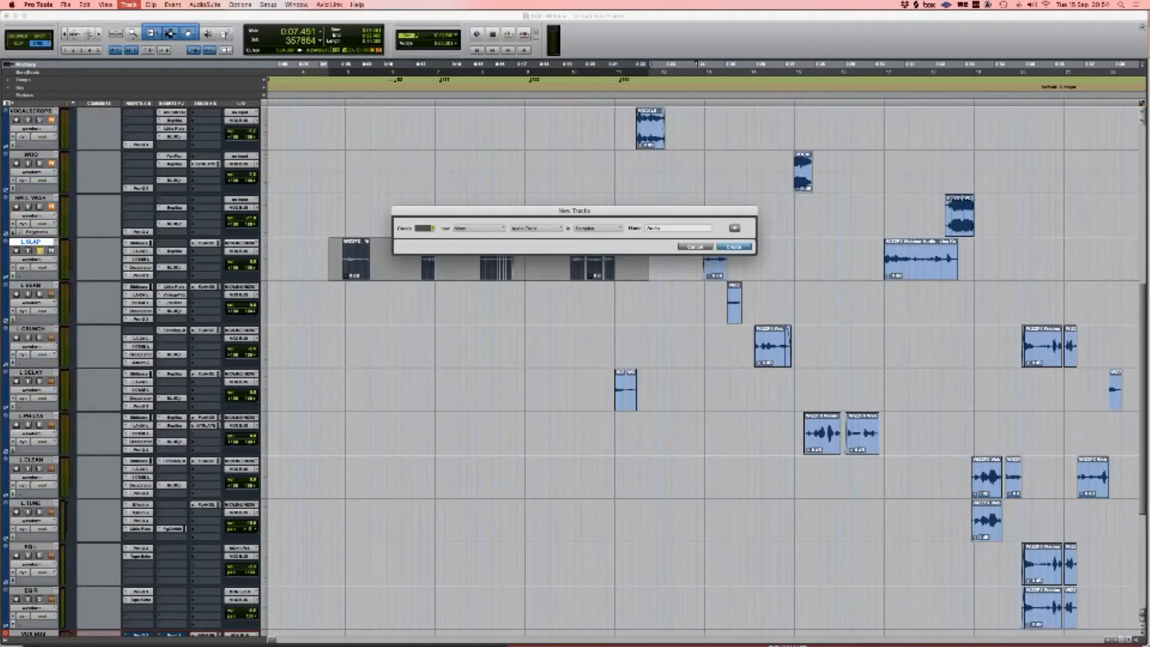
# Step: Add an Audio 1 track below L SLAP and paste L SLAP's long clip at its start
pyautogui.press('Return')
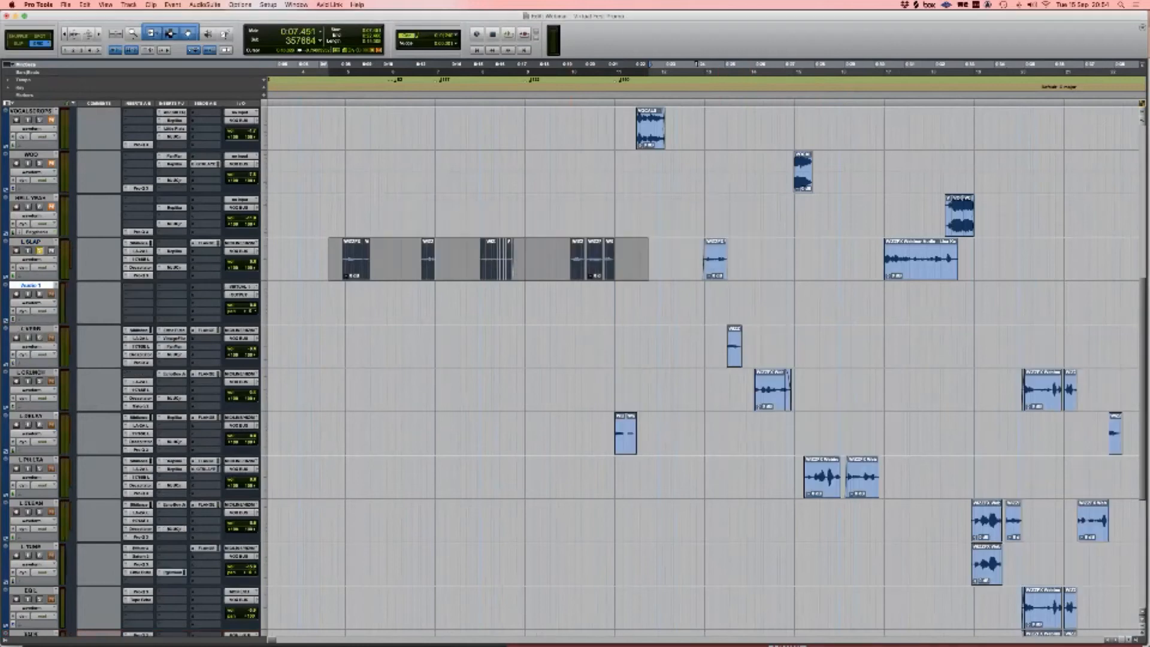
pyautogui.click(332, 258)
pyautogui.click(907, 263)
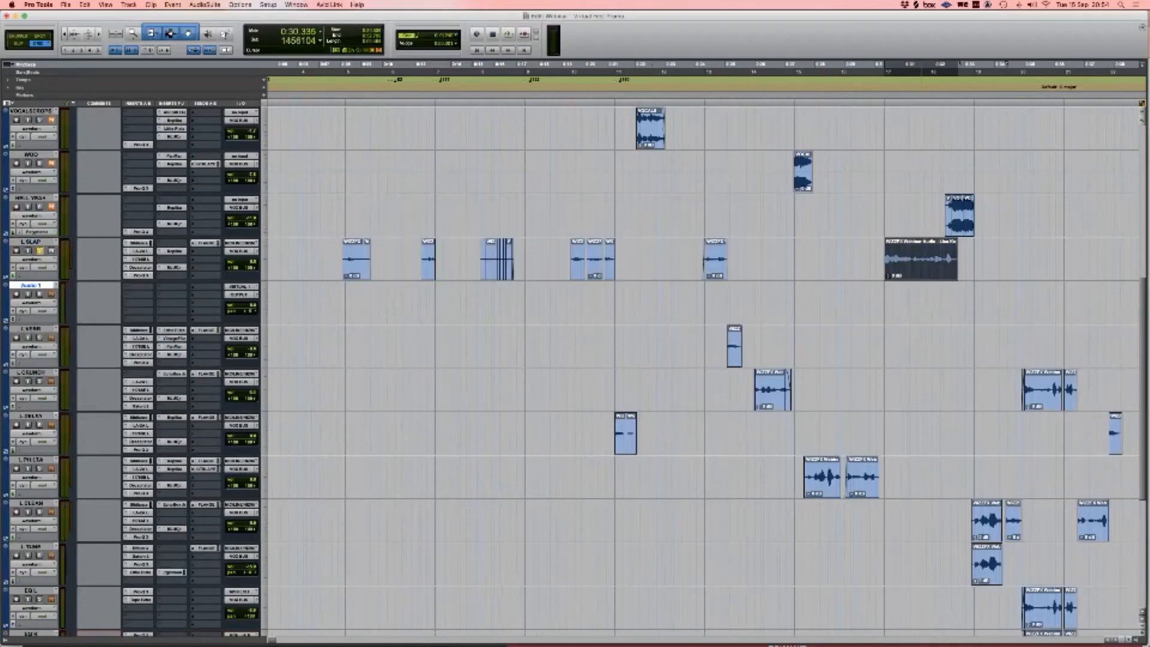
pyautogui.hscroll(-3, 907, 263)
pyautogui.click(282, 302)
pyautogui.press('super+v')
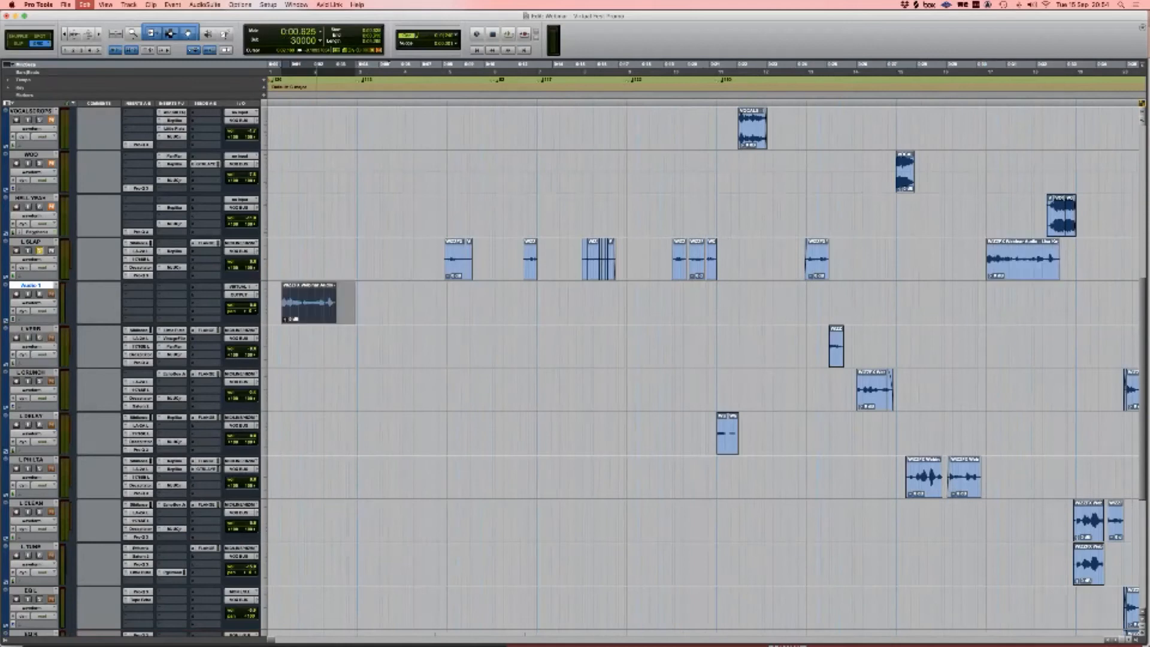
# Step: Solo and play back Audio 1 from the session start, then open its first insert slot
pyautogui.press('t')
pyautogui.press('Return')
pyautogui.press('t')
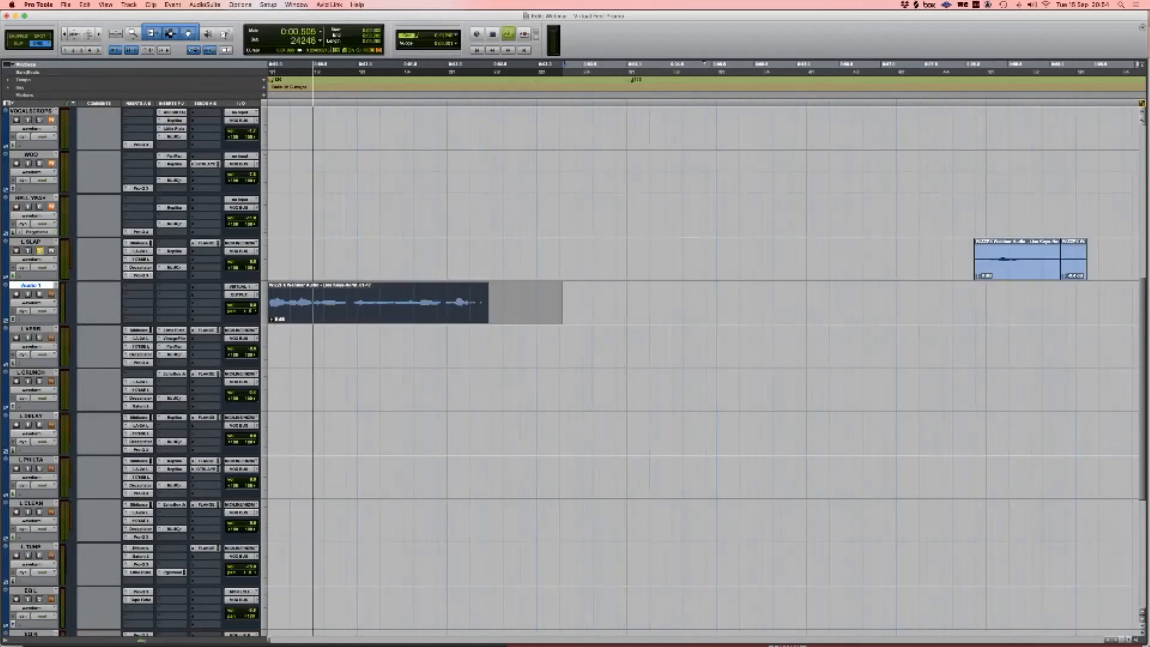
pyautogui.hotkey('shift', 's')
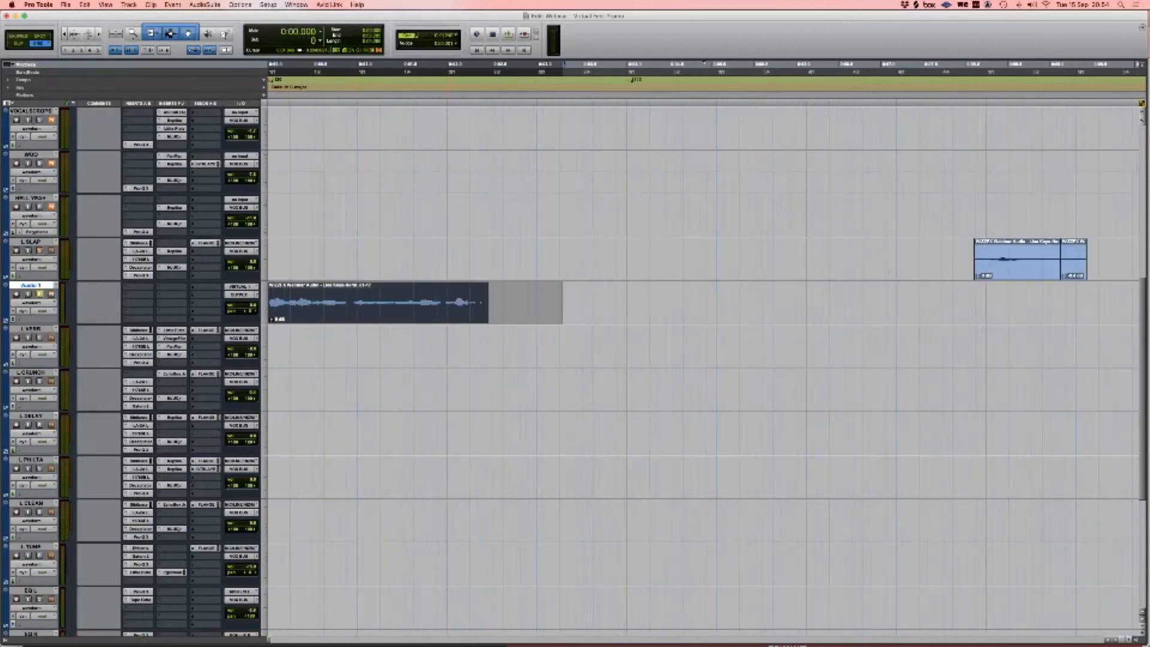
pyautogui.press('space')
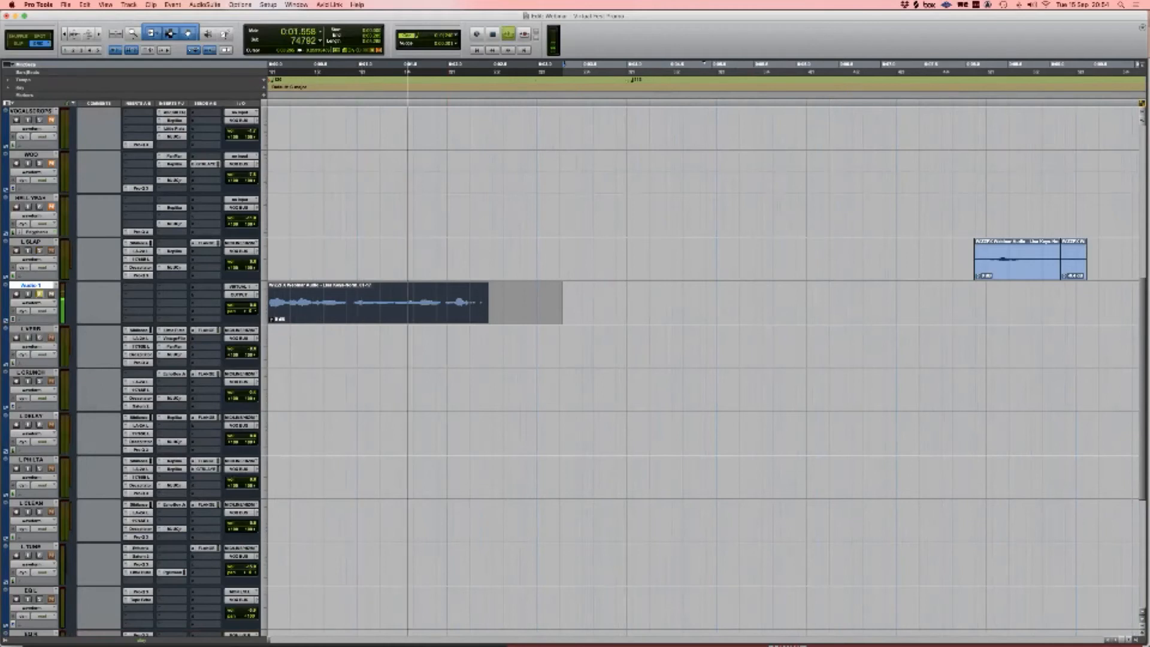
pyautogui.press('space')
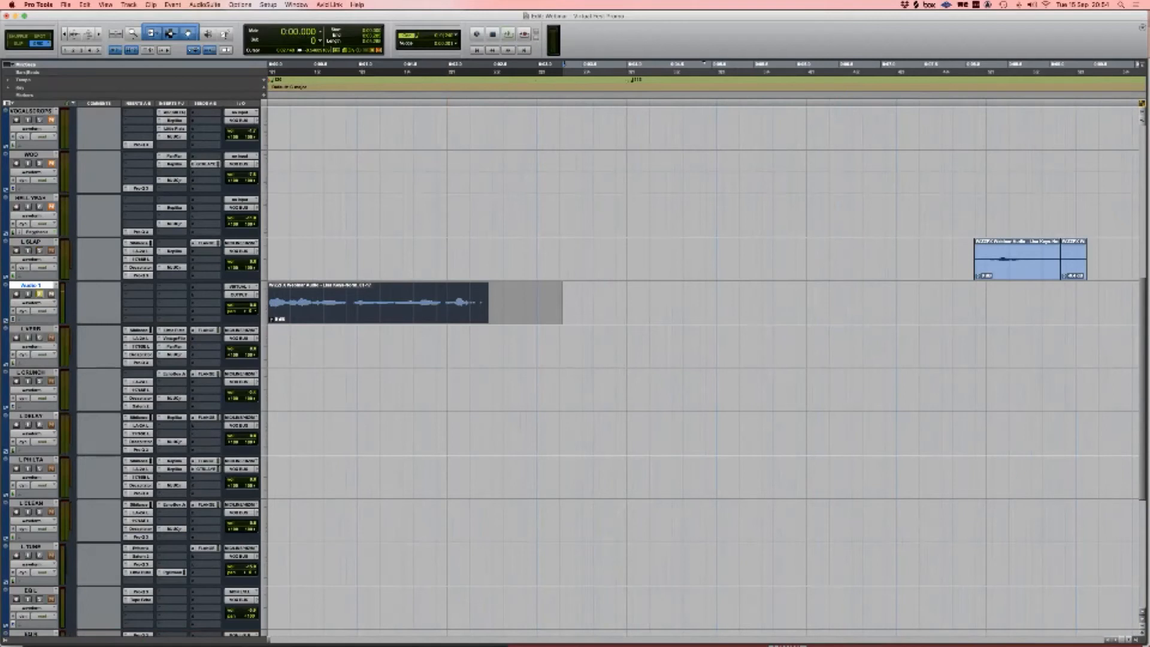
pyautogui.click(139, 286)
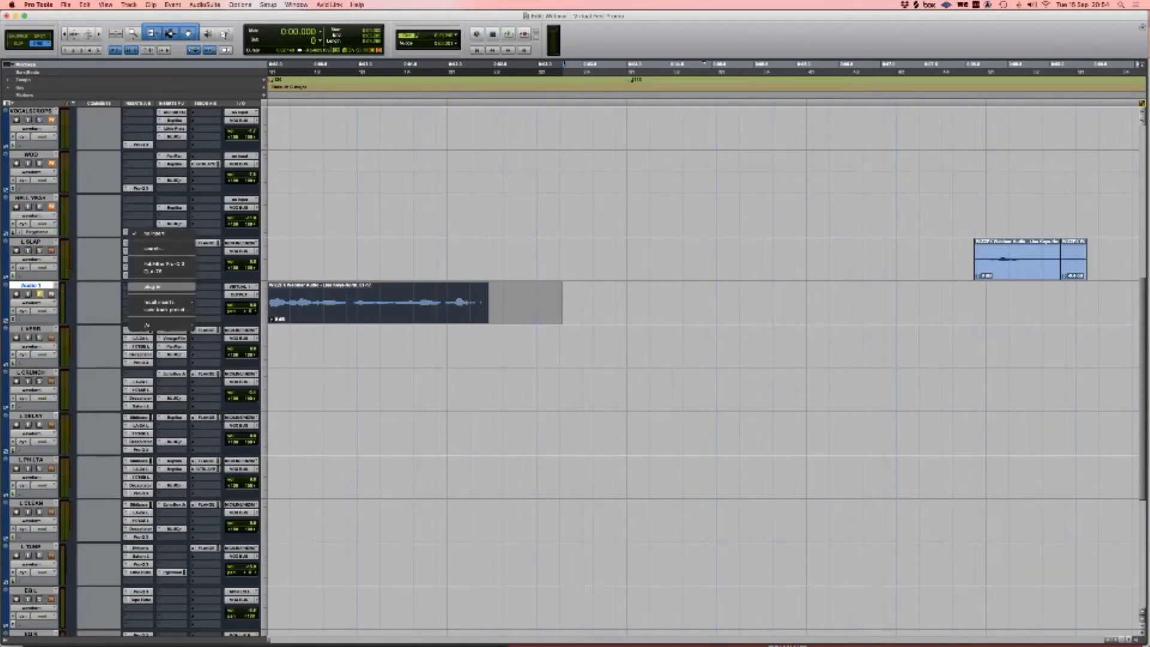
# Step: Insert Scheps Omni Channel on Audio 1 from the plug-in search
pyautogui.click(153, 248)
pyautogui.write('decap')
pyautogui.press('Return')
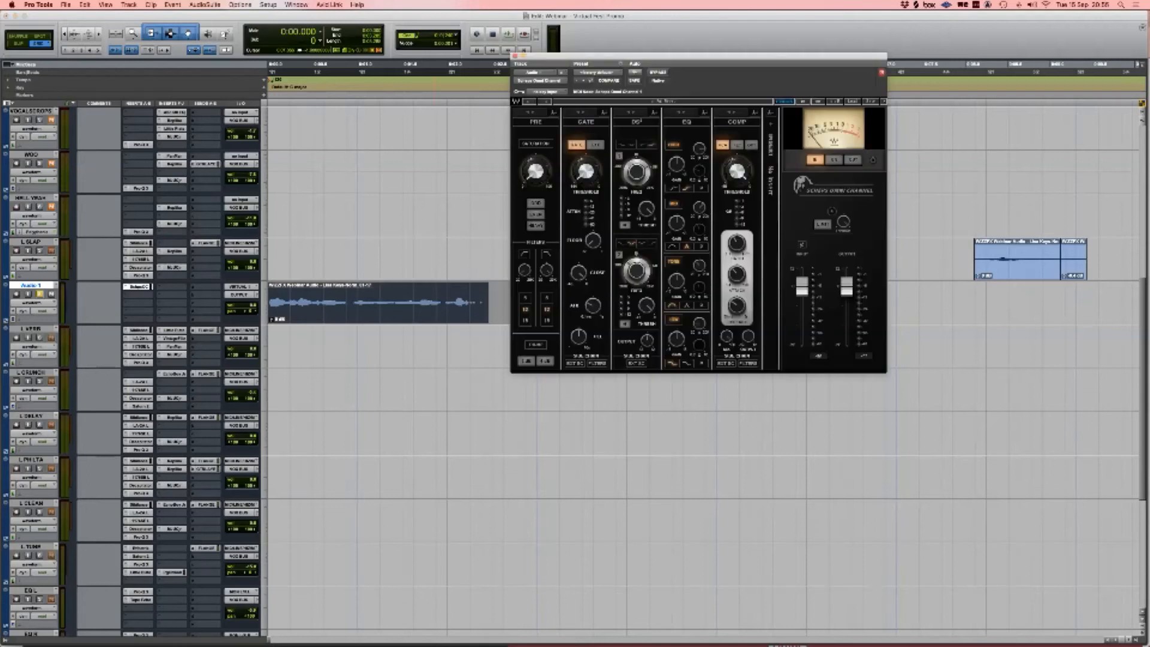
# Step: Enable odd saturation at 73.9, audition it, then move the compressor second in FET mode
pyautogui.click(537, 144)
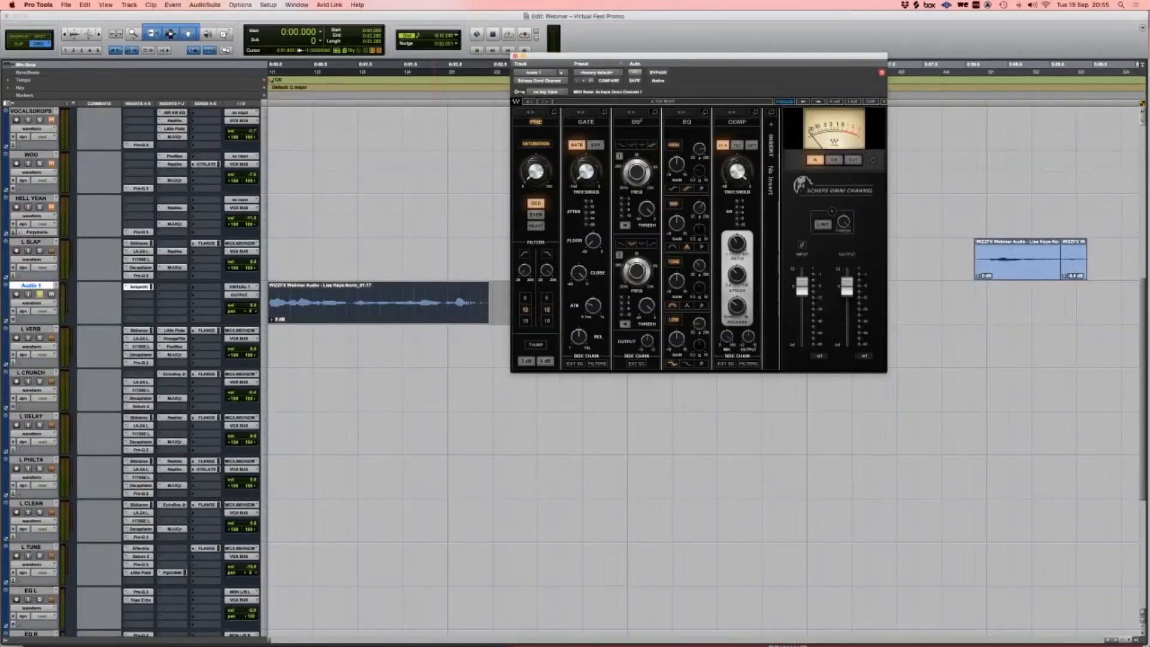
pyautogui.moveTo(537, 155)
pyautogui.mouseDown()
pyautogui.moveTo(555, 148)
pyautogui.moveTo(537, 141)
pyautogui.mouseUp()
pyautogui.press('space')
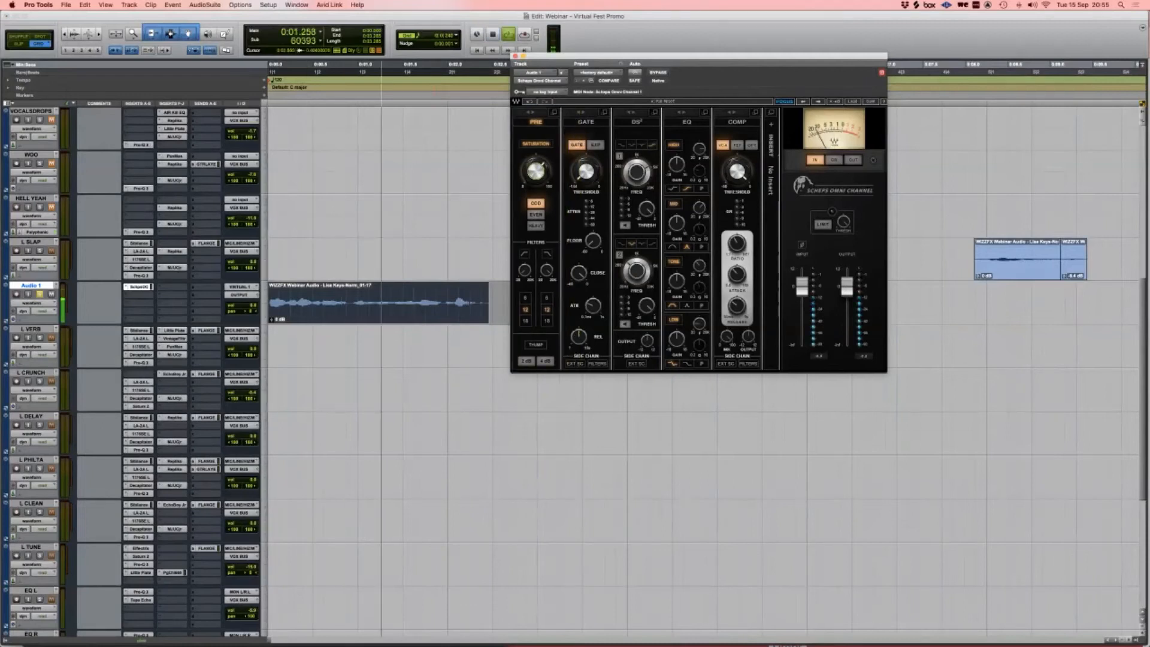
pyautogui.press('space')
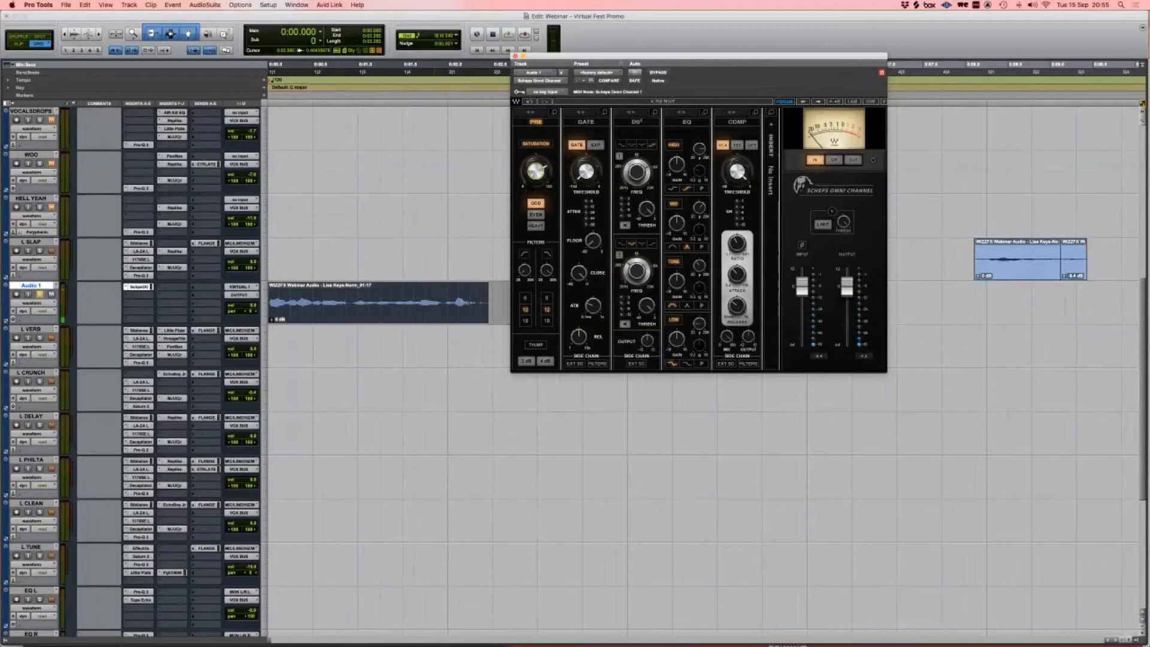
pyautogui.moveTo(733, 114); pyautogui.dragTo(582, 114)
pyautogui.click(586, 145)
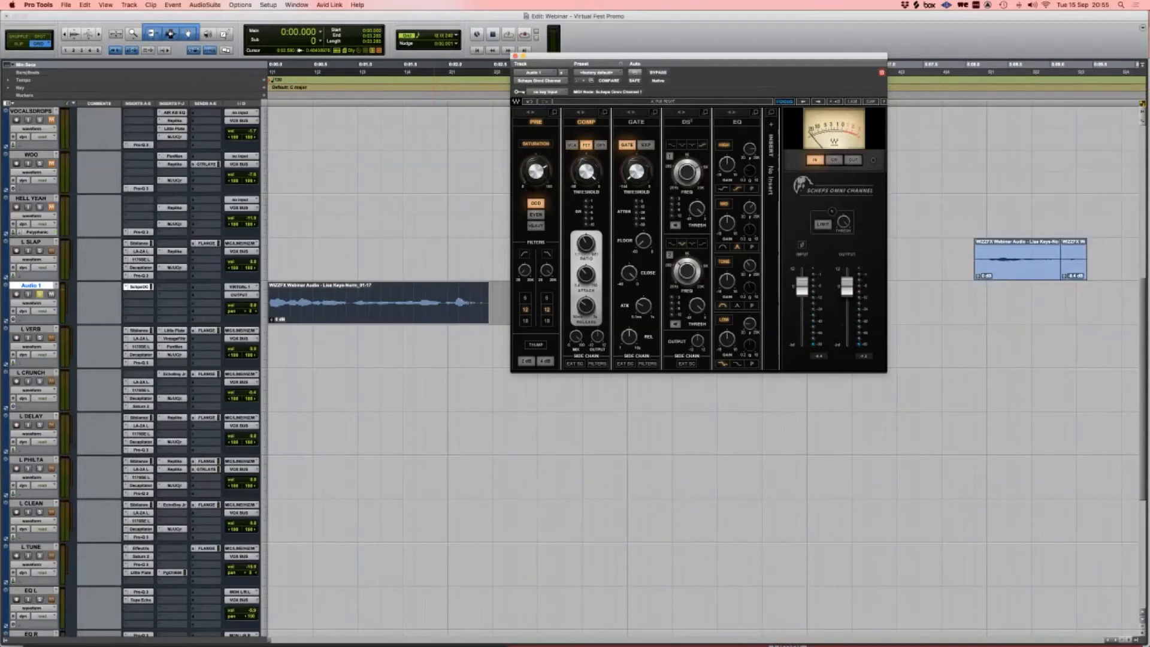
# Step: Lower the compressor threshold to about -18 and audition the compression
pyautogui.moveTo(586, 171); pyautogui.dragTo(586, 190)
pyautogui.moveTo(586, 172)
pyautogui.press('space')
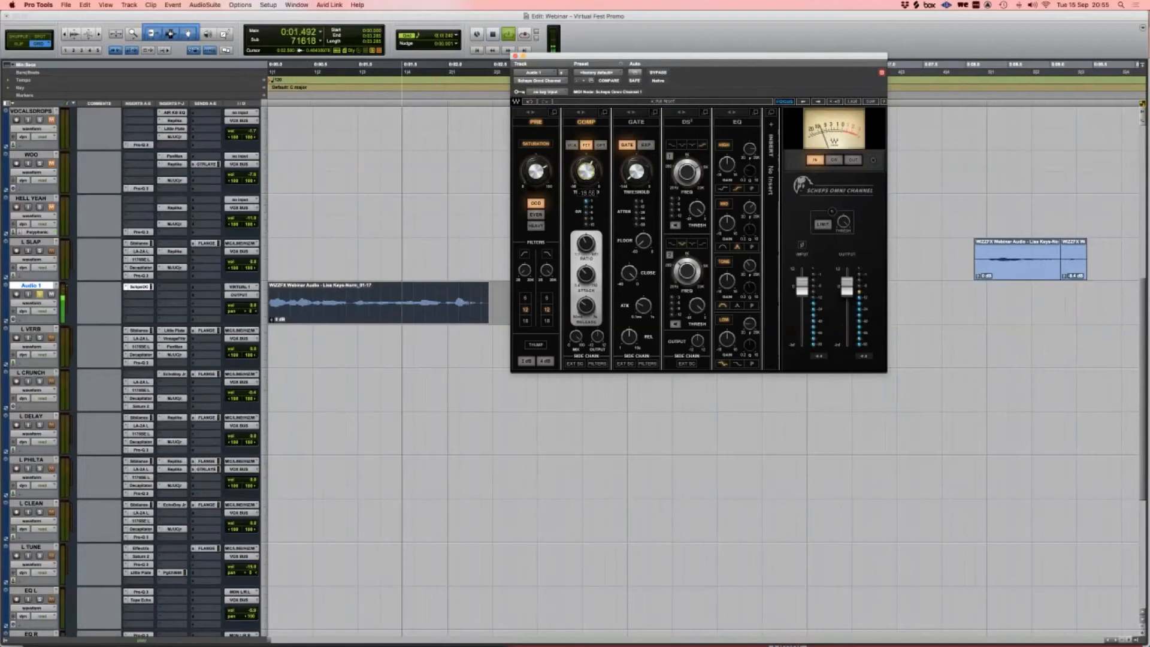
pyautogui.press('space')
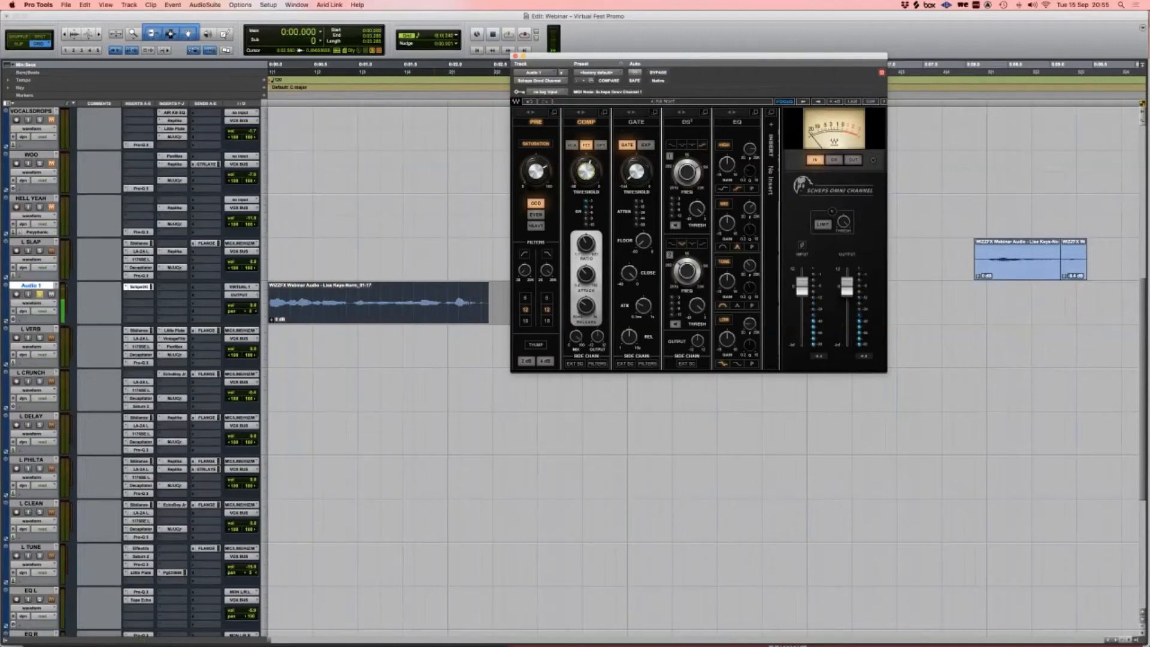
# Step: Set the high-pass filter to 107 and audition the result
pyautogui.moveTo(524, 271); pyautogui.dragTo(525, 261)
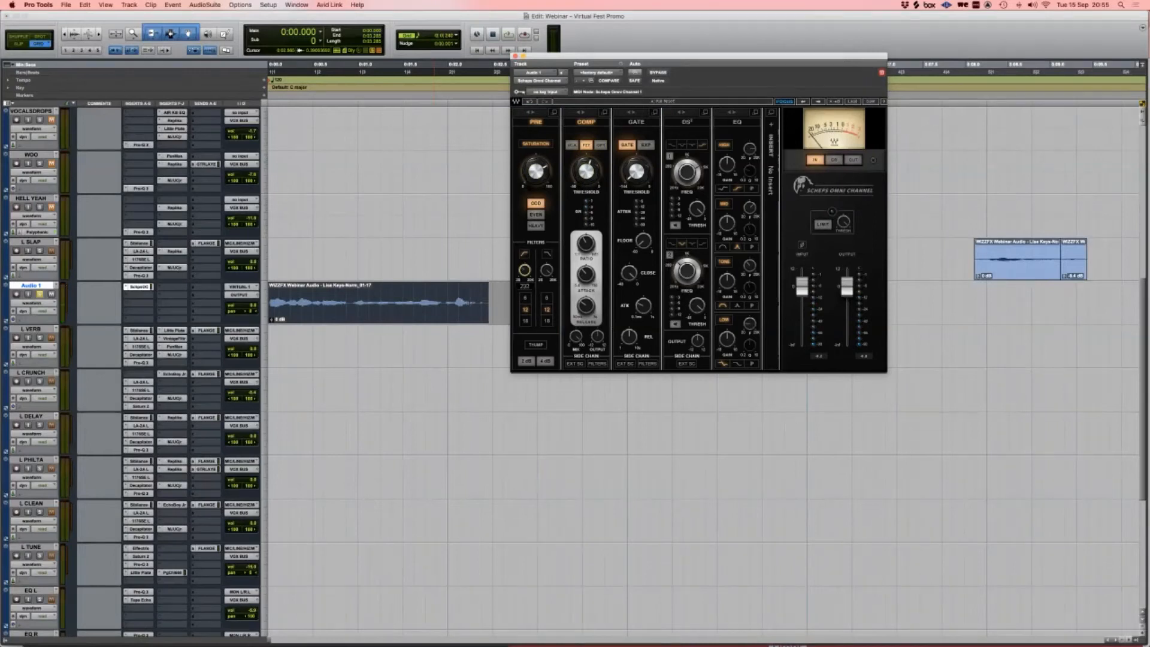
pyautogui.press('space')
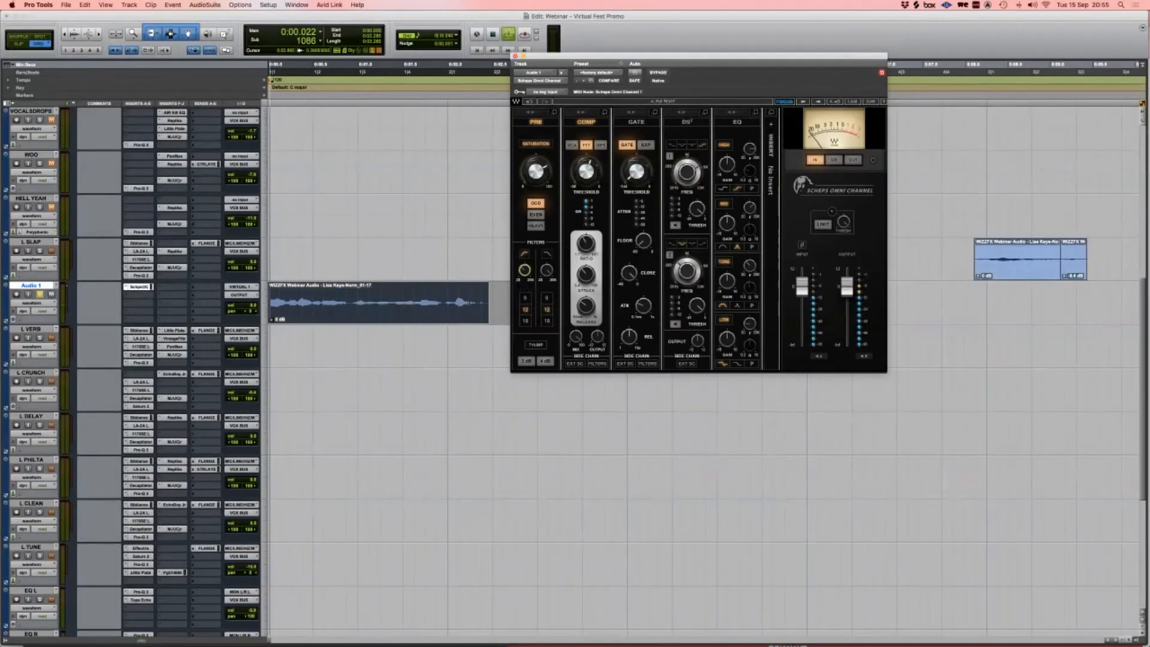
pyautogui.press('space')
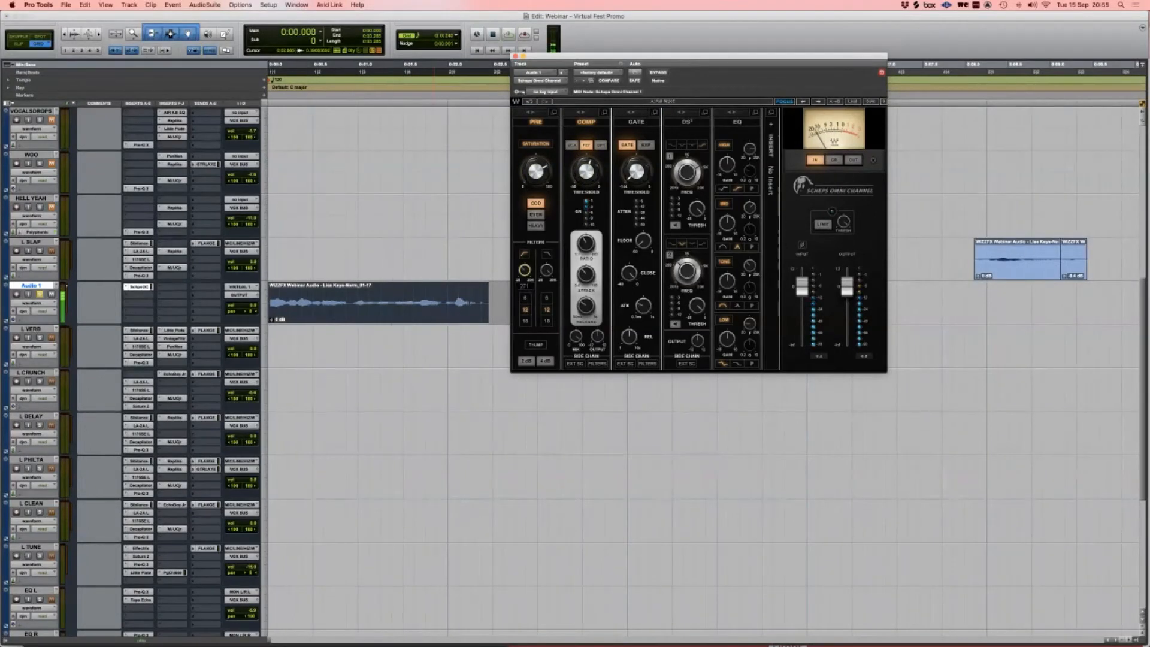
pyautogui.press('space')
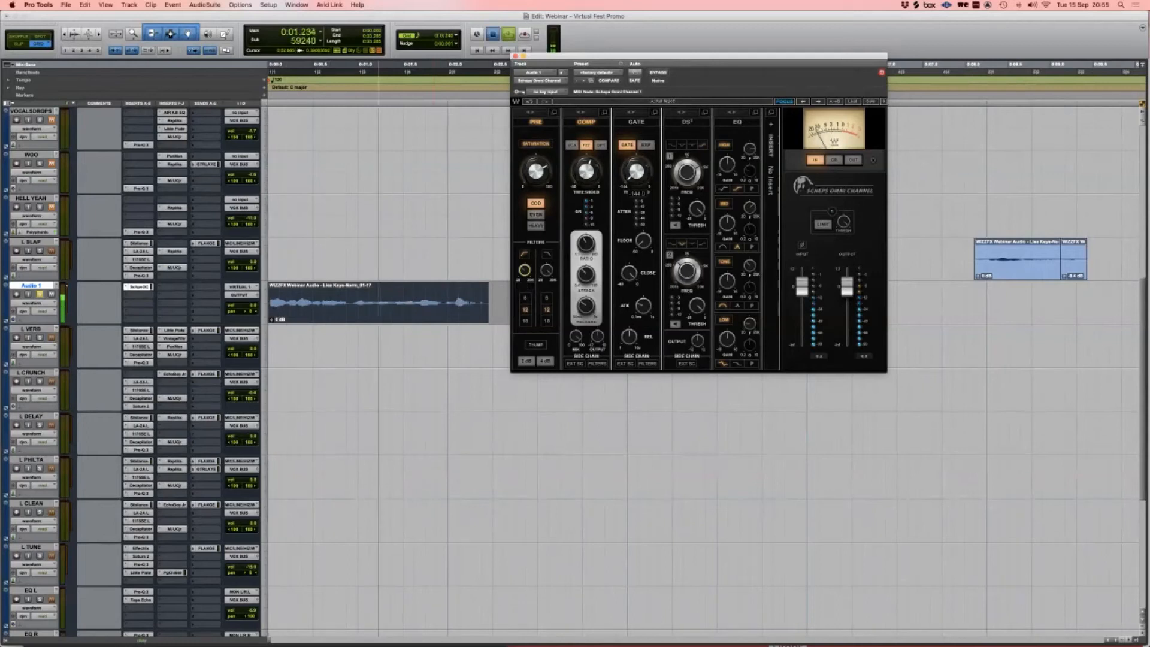
pyautogui.press('space')
# Step: Move the de-esser after the EQ and change the high EQ band's filter shape during playback
pyautogui.moveTo(687, 121); pyautogui.dragTo(738, 122)
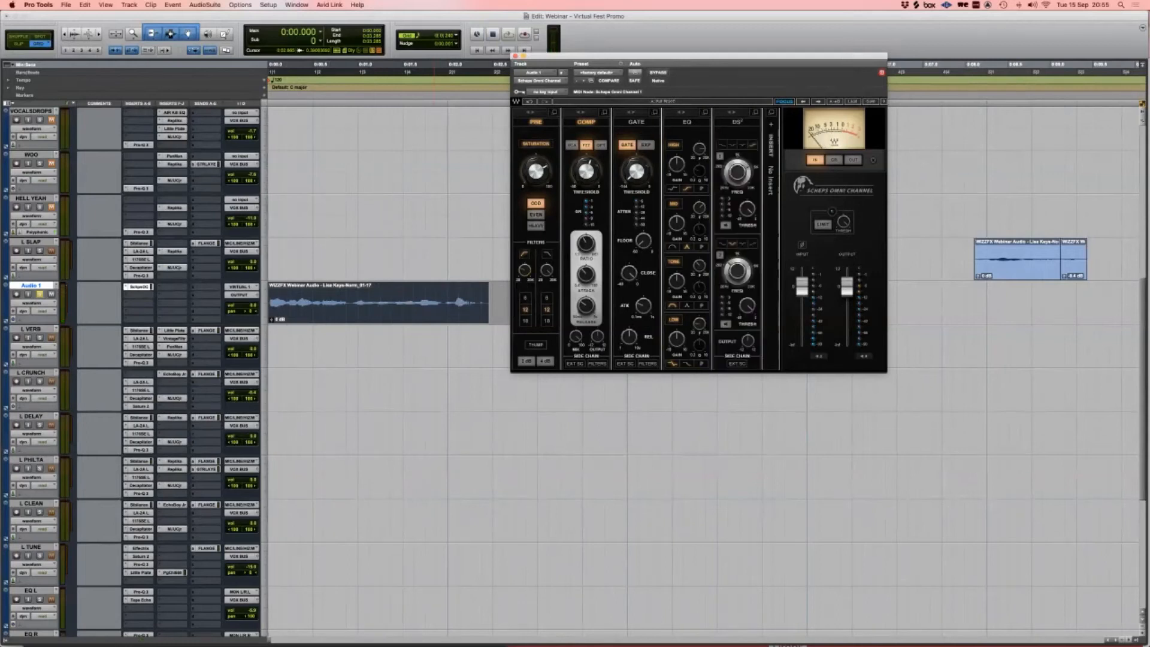
pyautogui.press('space')
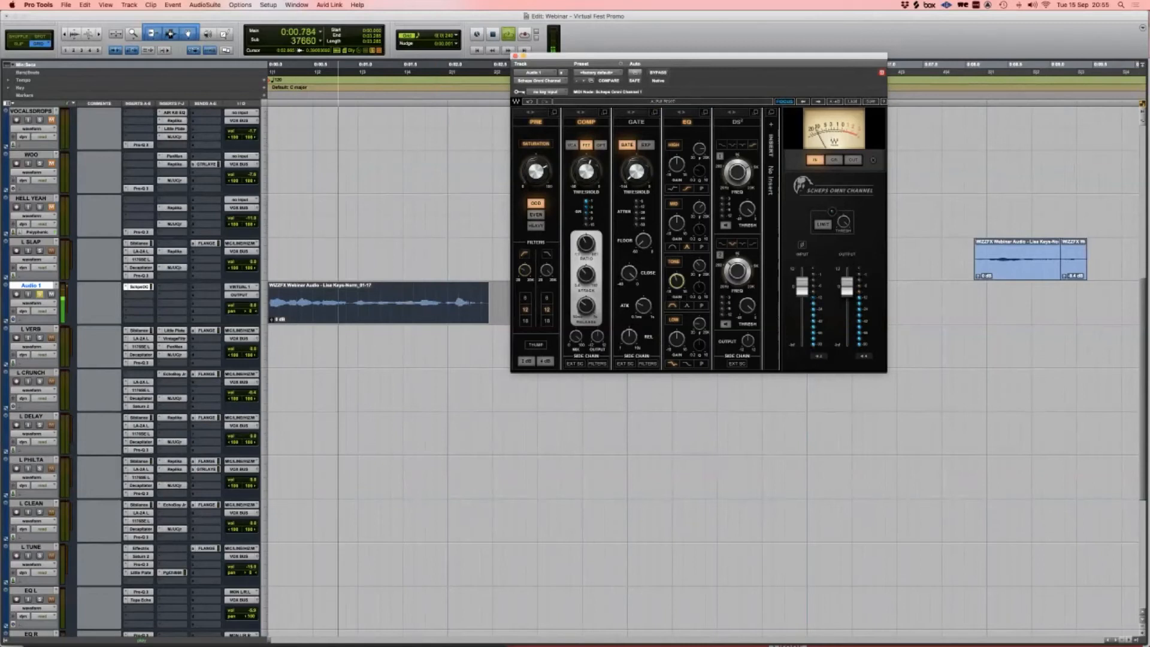
pyautogui.click(673, 188)
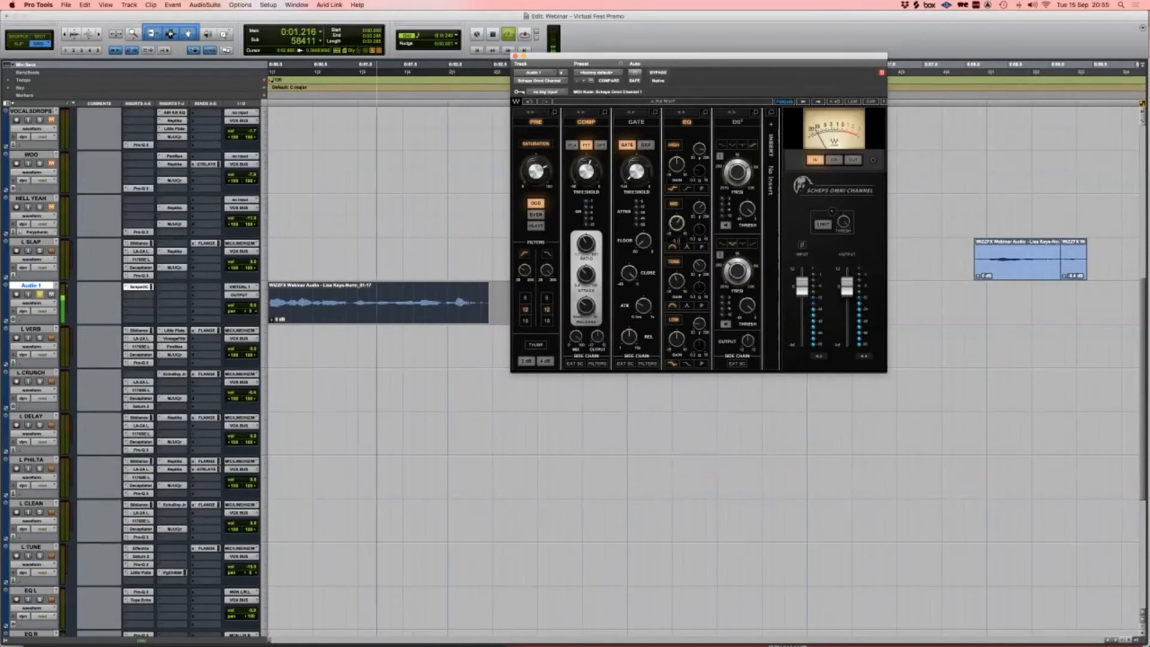
pyautogui.press('space')
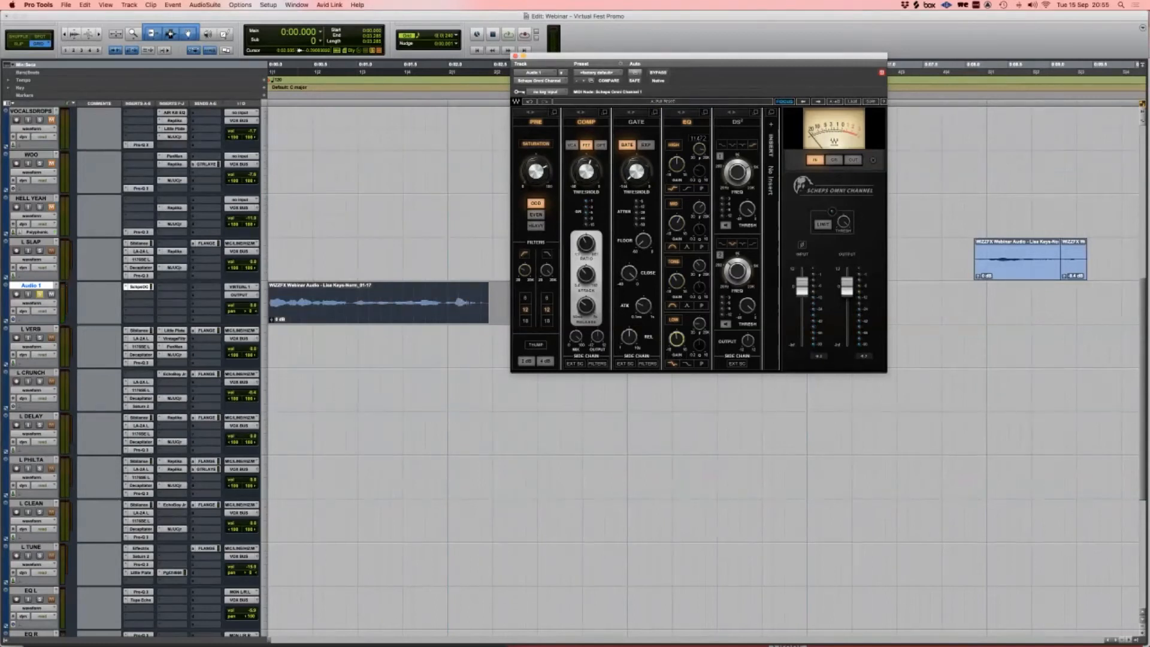
# Step: Add the PAZ Frequency analyser to another insert on Audio 1
pyautogui.click(165, 295)
pyautogui.write('paz')
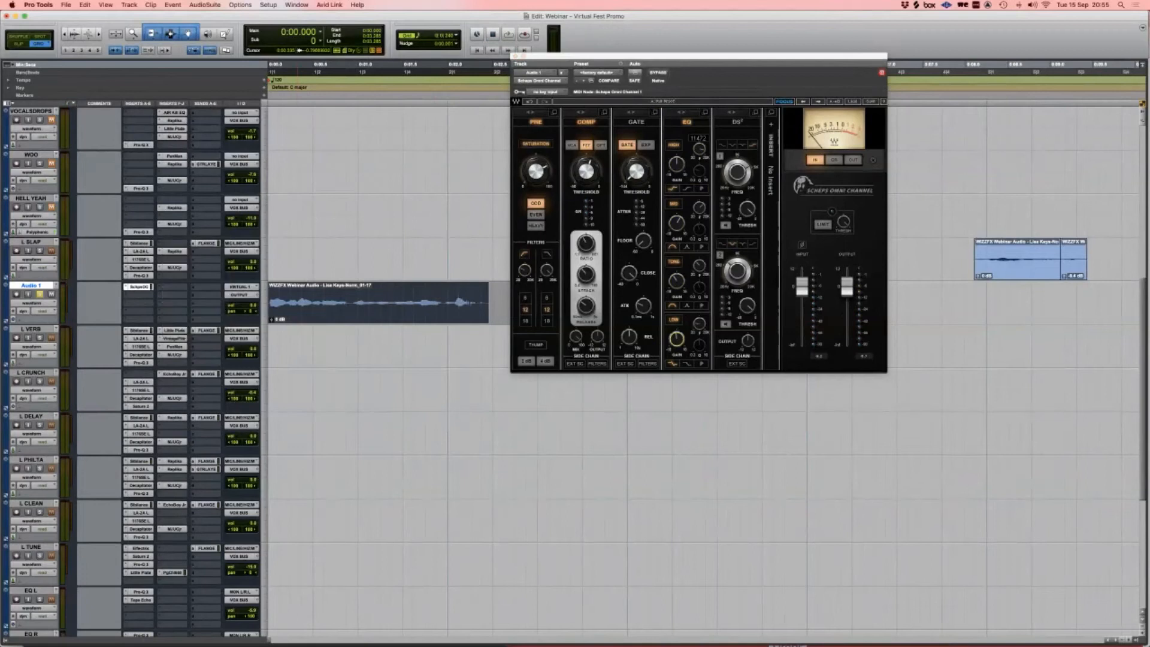
pyautogui.press('Return')
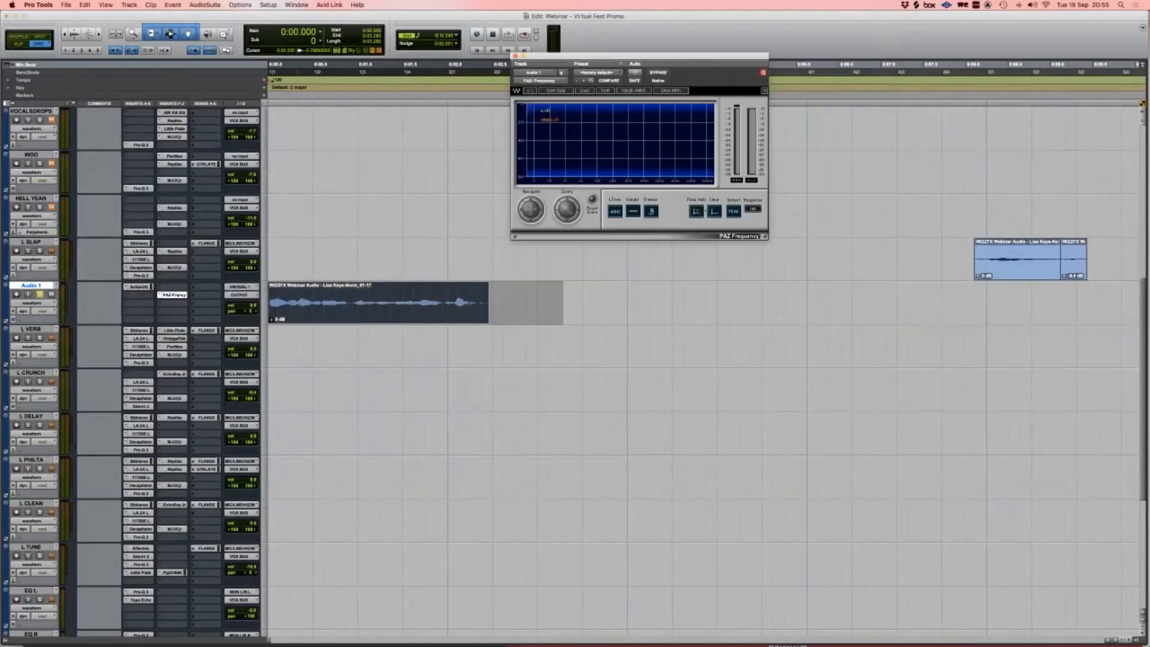
# Step: Reopen Scheps Omni Channel, arrange it beside the PAZ analyser, and play to watch the spectrum
pyautogui.keyDown('shift'); pyautogui.click(140, 287); pyautogui.keyUp('shift')
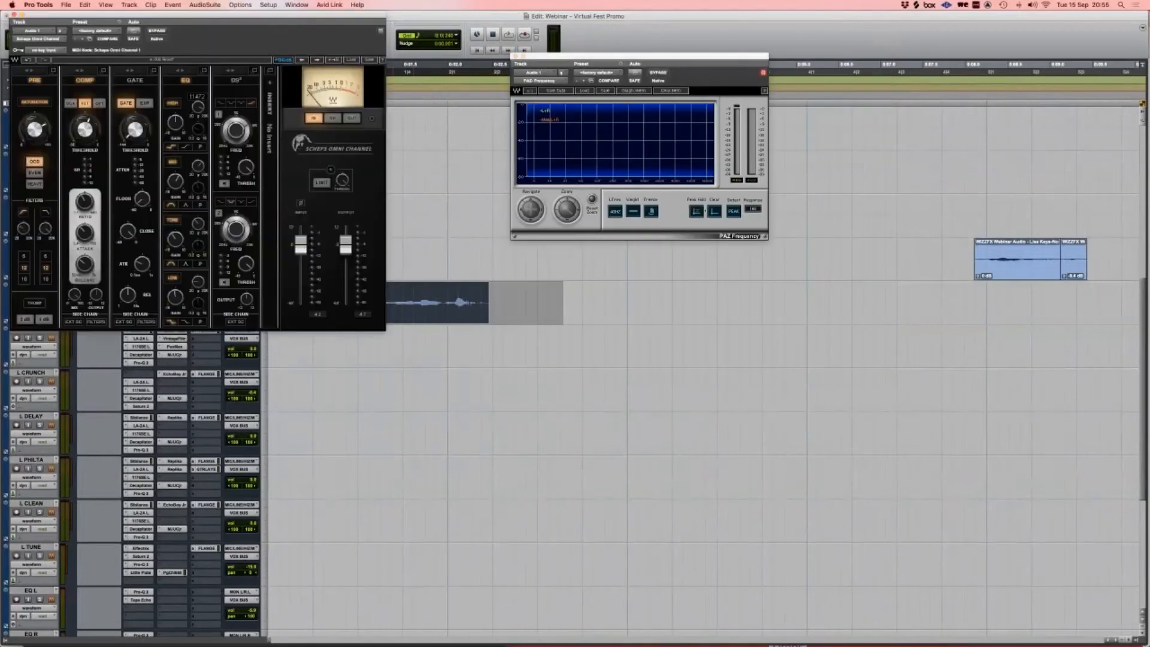
pyautogui.moveTo(282, 15); pyautogui.dragTo(385, 189)
pyautogui.moveTo(640, 56); pyautogui.dragTo(685, 150)
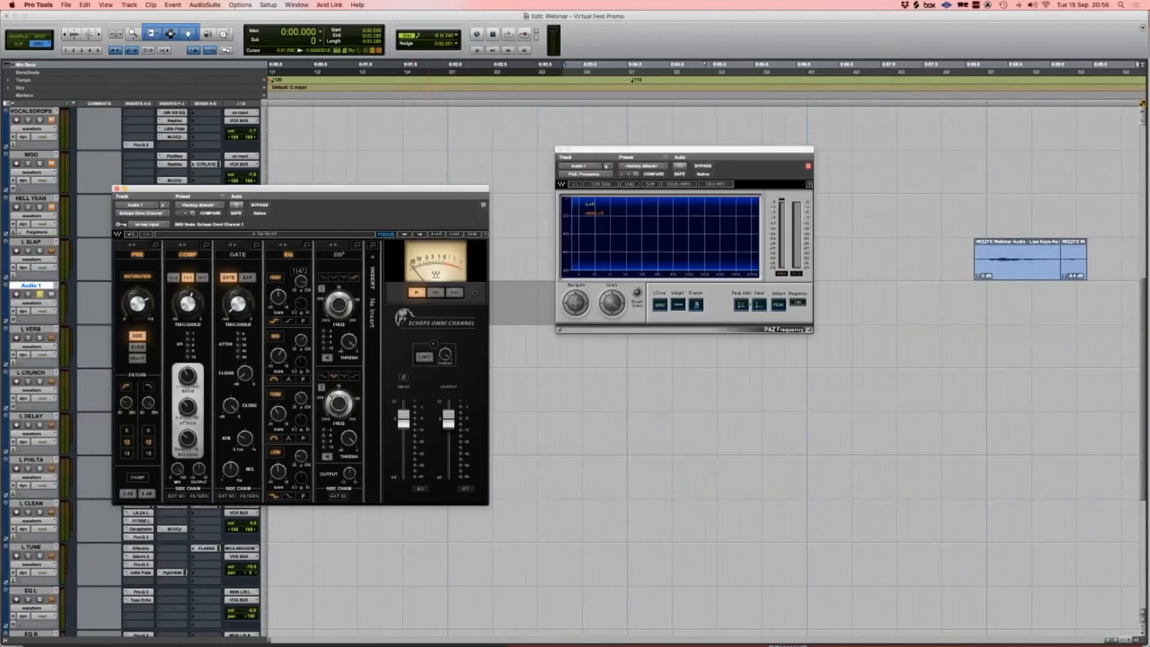
pyautogui.press('space')
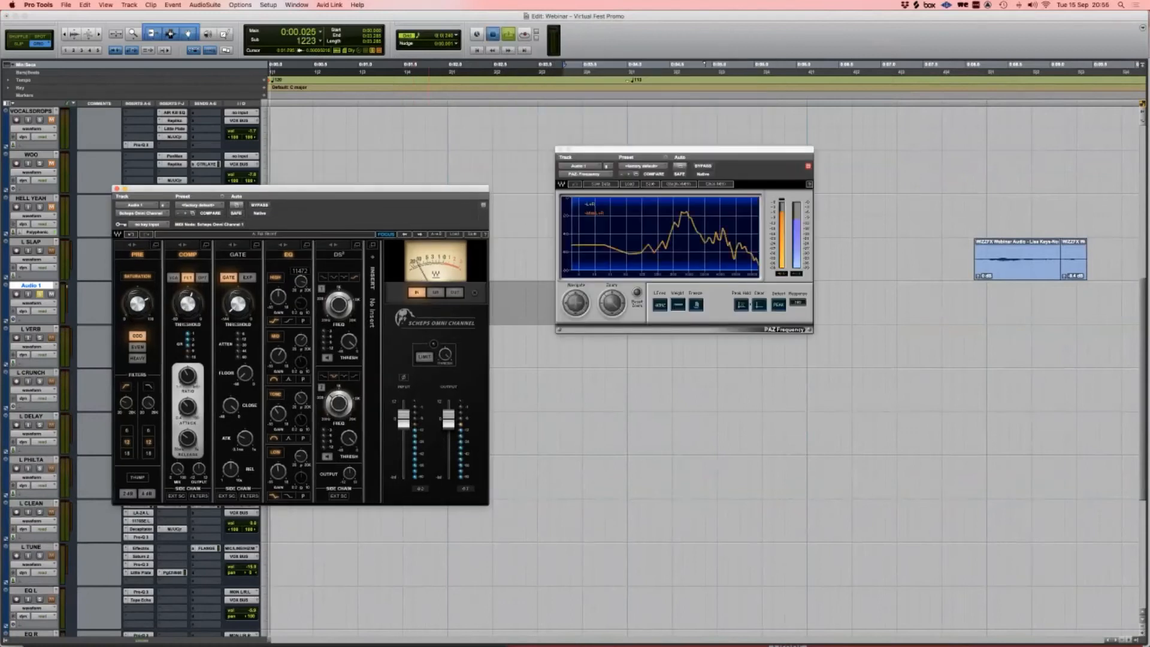
pyautogui.click(742, 208)
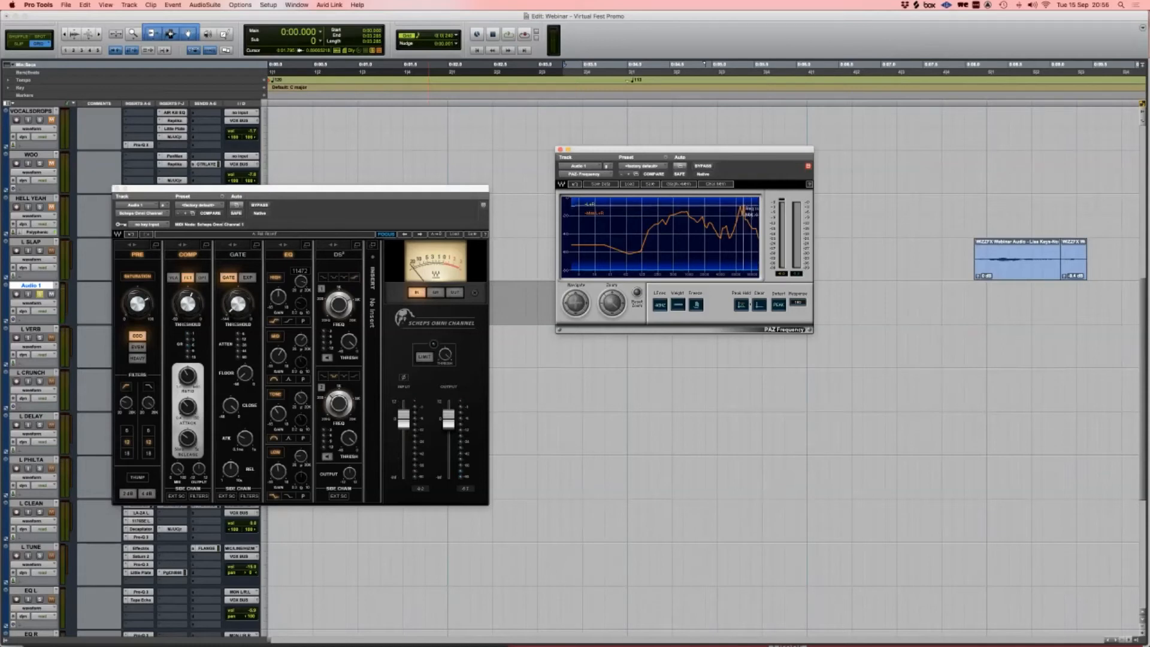
# Step: Set both de-esser band frequencies to 10000 Hz
pyautogui.click(343, 277)
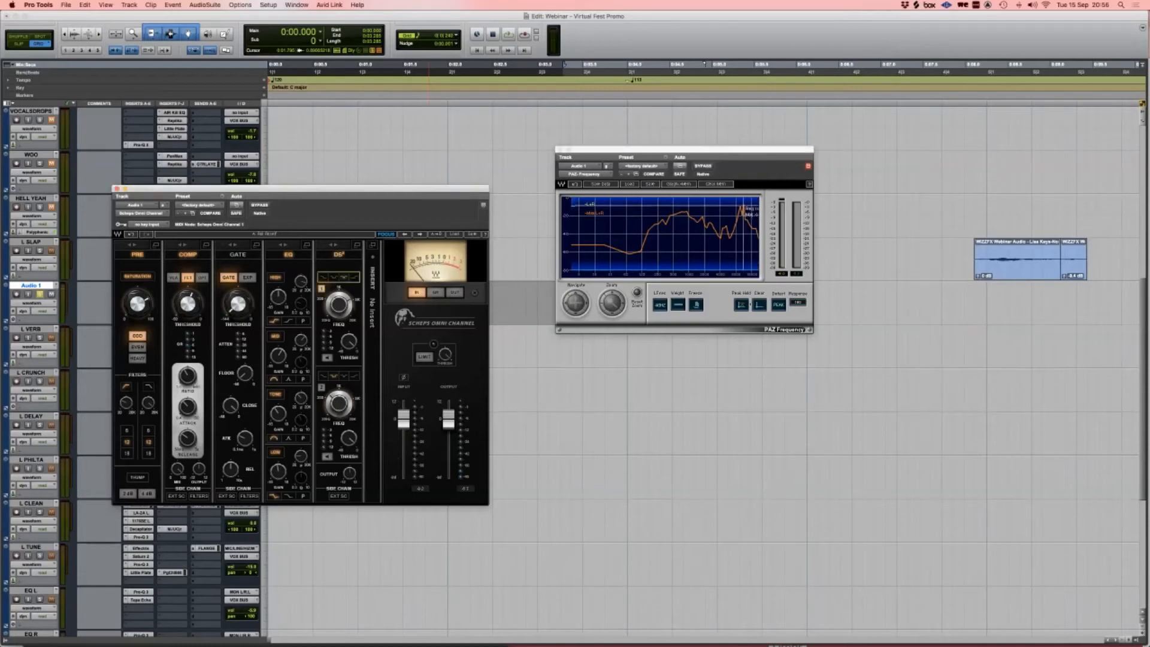
pyautogui.doubleClick(340, 324)
pyautogui.write('10000')
pyautogui.press('Return')
pyautogui.doubleClick(339, 423)
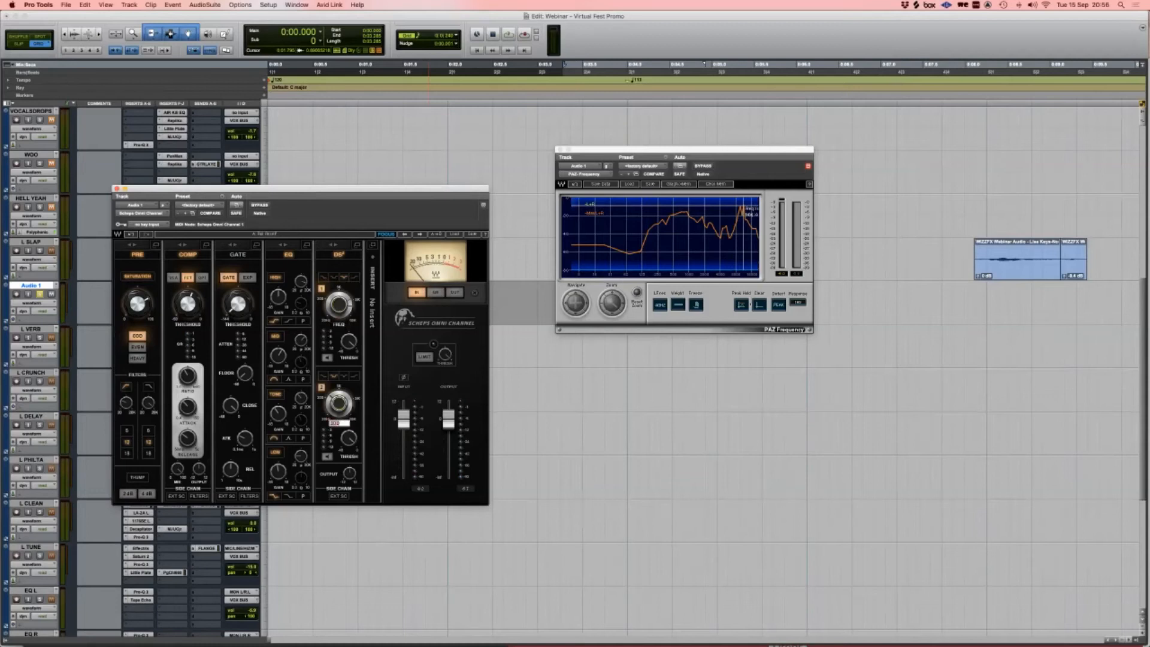
pyautogui.write('10000')
pyautogui.press('Return')
# Step: Link both de-esser thresholds, set them to -18.7, and audition the de-essing
pyautogui.click(344, 376)
pyautogui.click(348, 341)
pyautogui.keyDown('shift'); pyautogui.click(349, 438); pyautogui.keyUp('shift')
pyautogui.moveTo(348, 438); pyautogui.dragTo(349, 461)
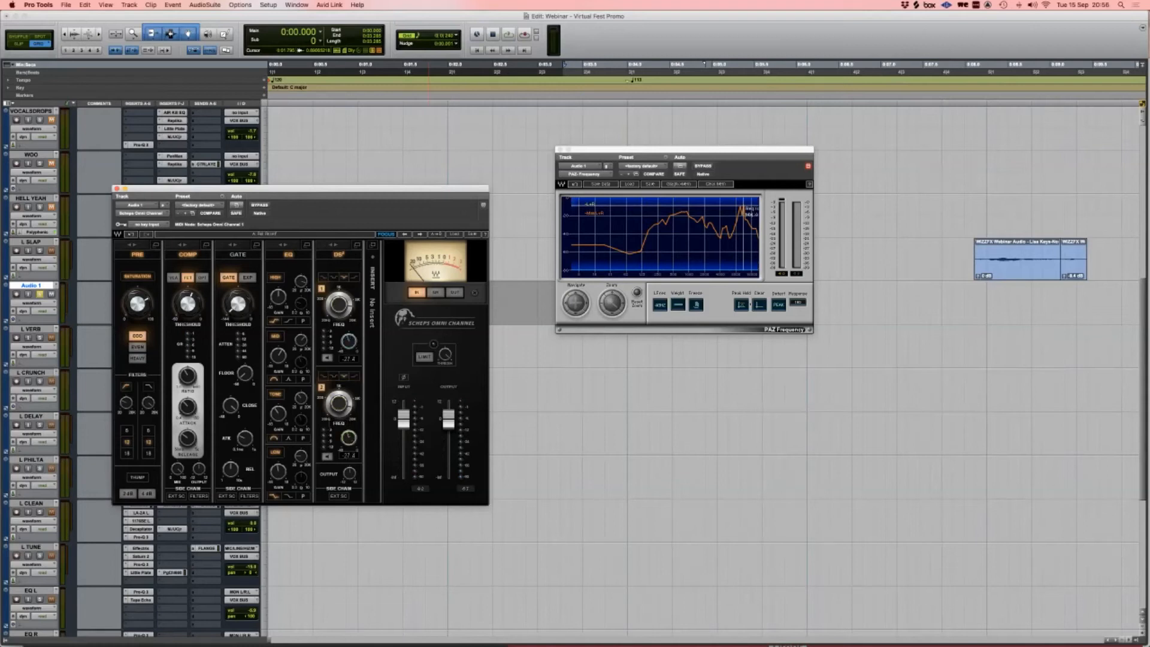
pyautogui.press('space')
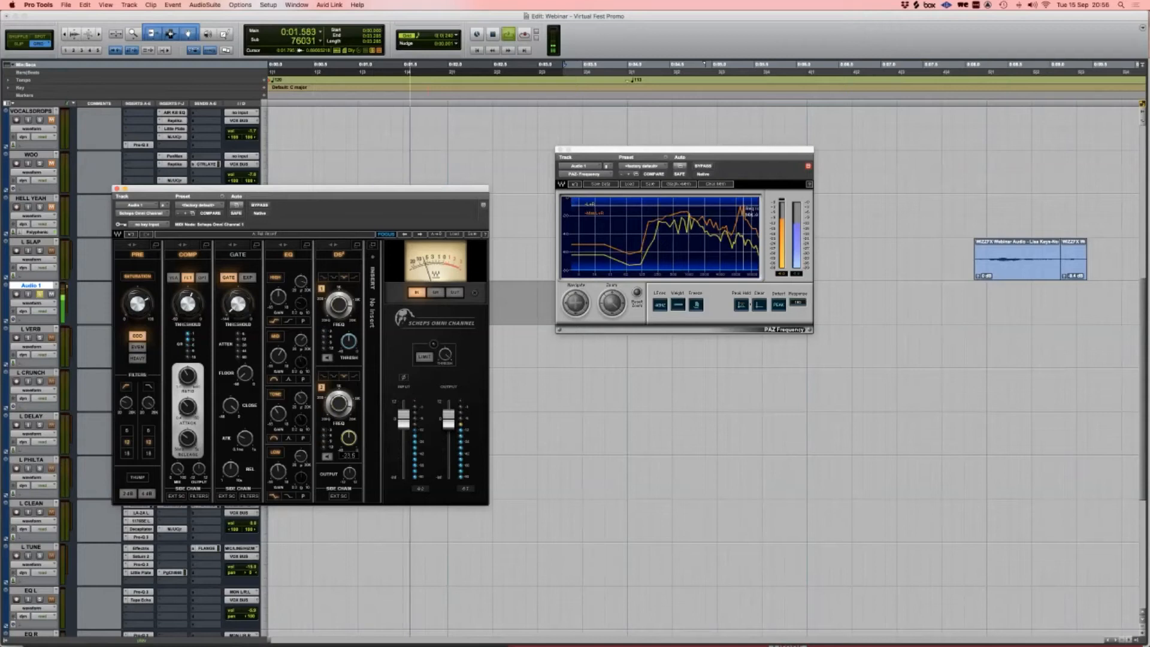
pyautogui.press('space')
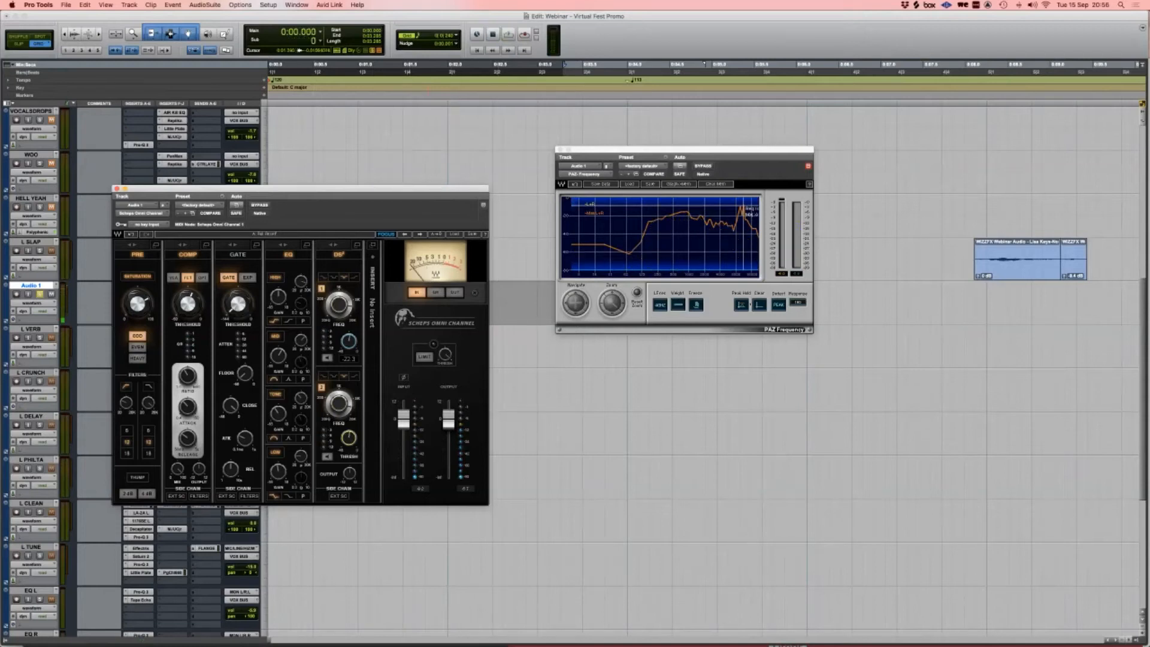
pyautogui.click(373, 257)
# Step: Add the SuperTap 2-Taps delay to Audio 1
pyautogui.moveTo(398, 262)
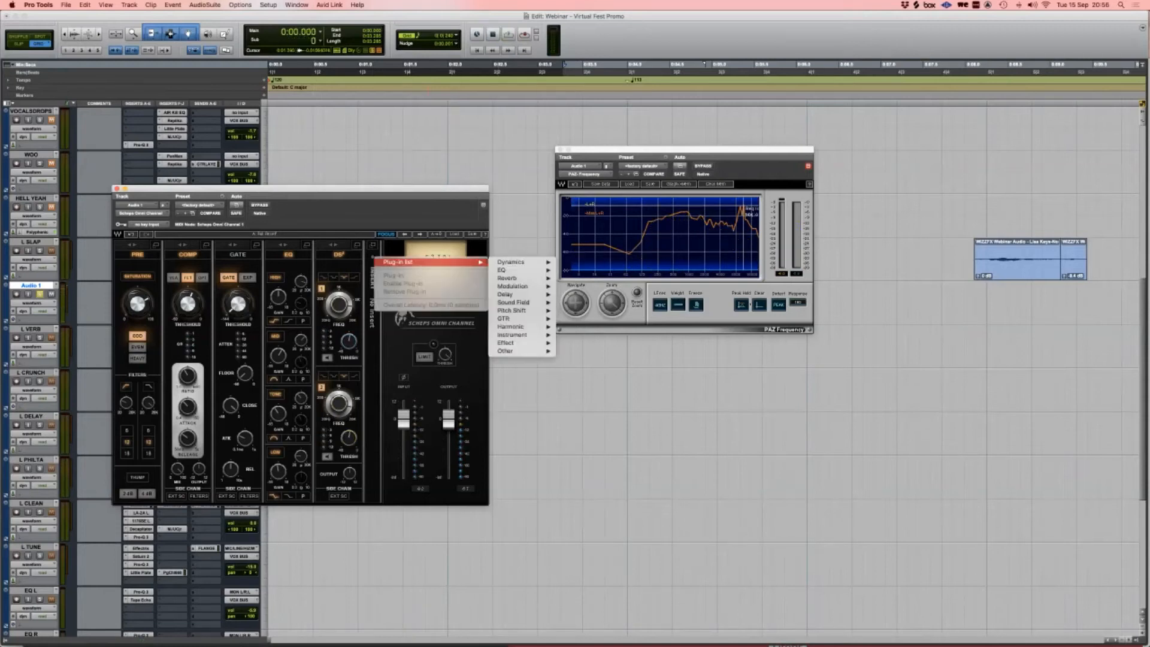
pyautogui.moveTo(507, 294)
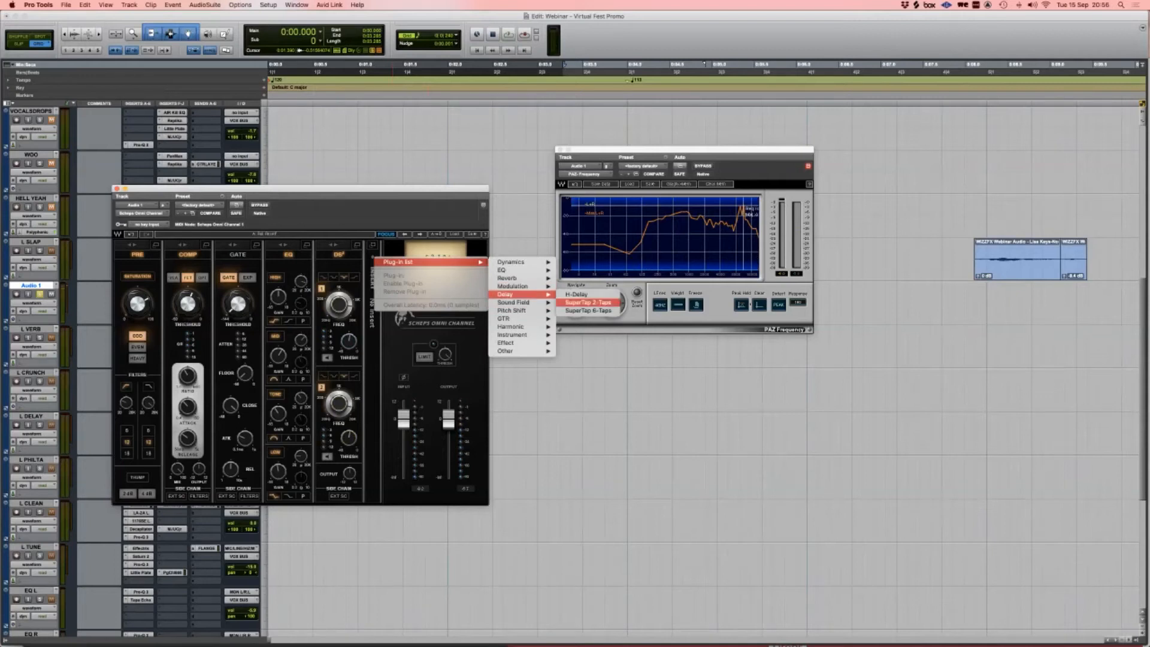
pyautogui.click(589, 302)
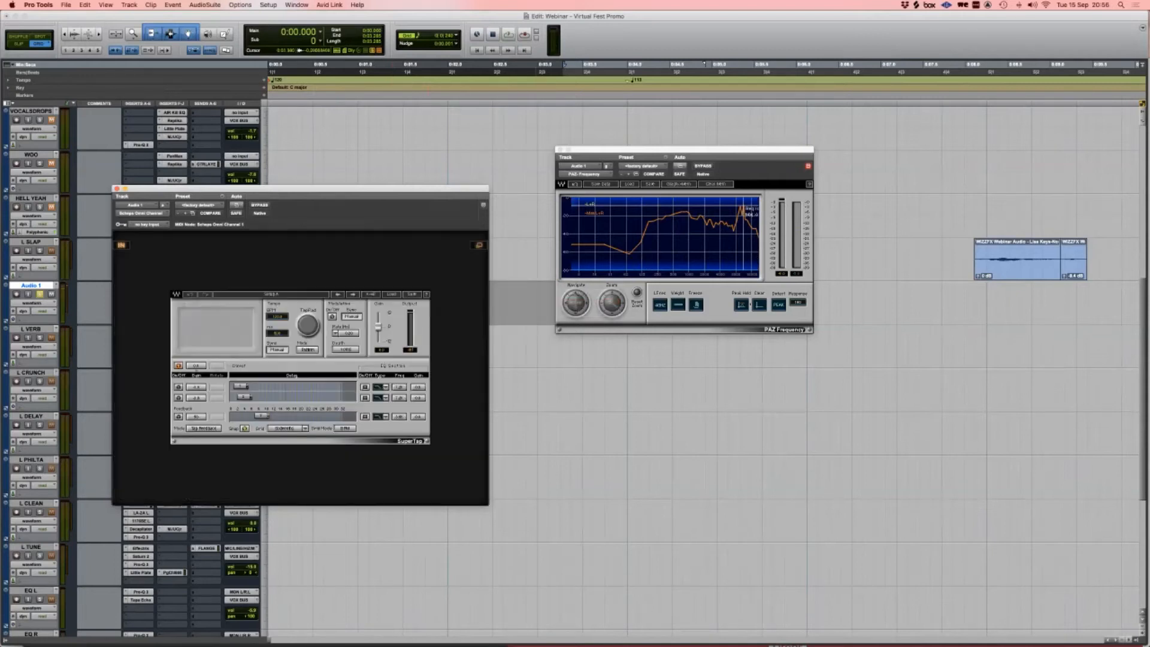
# Step: Shift both delay taps earlier, sync to session tempo, audition, and clear the analyser's peak hold
pyautogui.moveTo(241, 386); pyautogui.dragTo(238, 397)
pyautogui.click(245, 429)
pyautogui.click(285, 428)
pyautogui.click(241, 398)
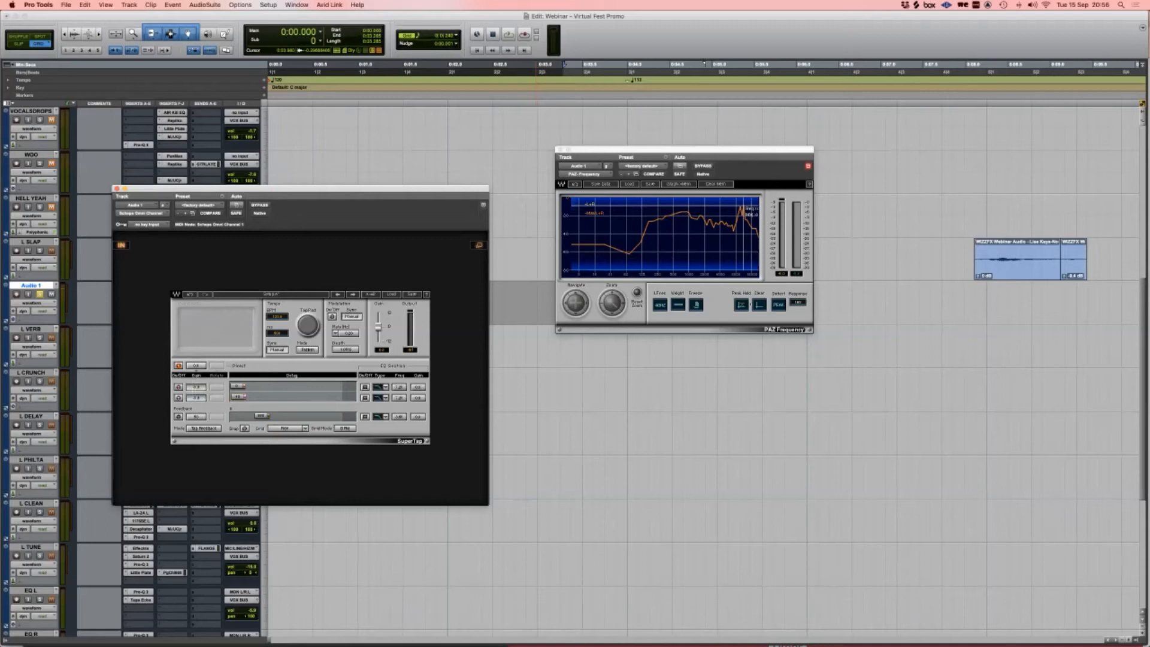
pyautogui.click(278, 350)
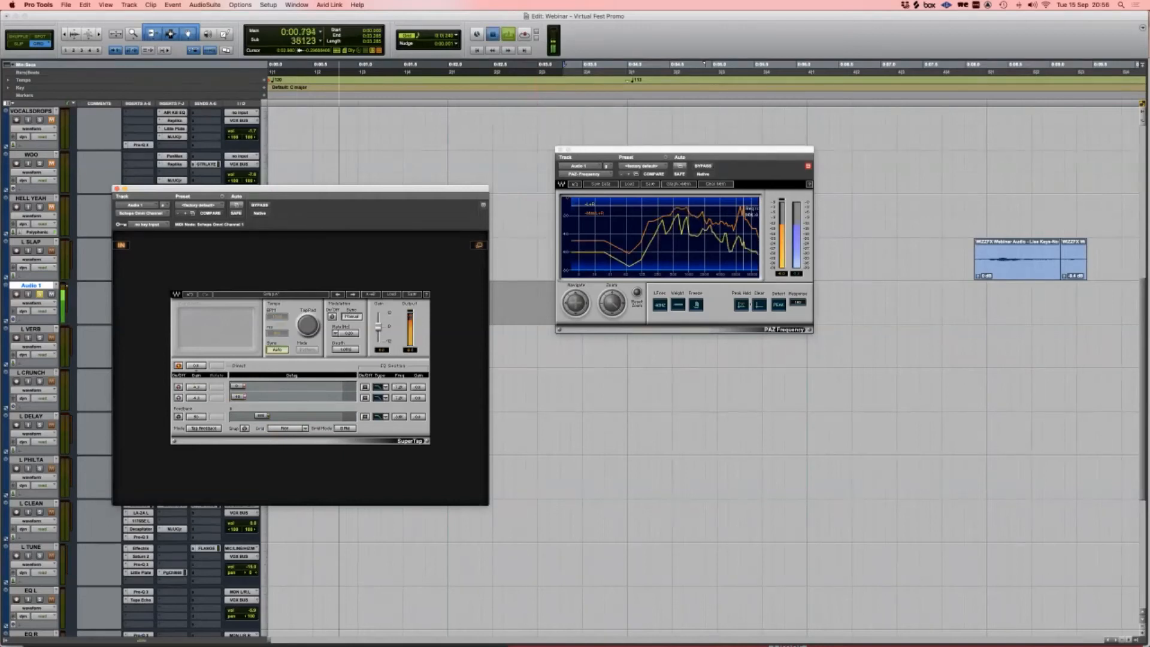
pyautogui.press('space')
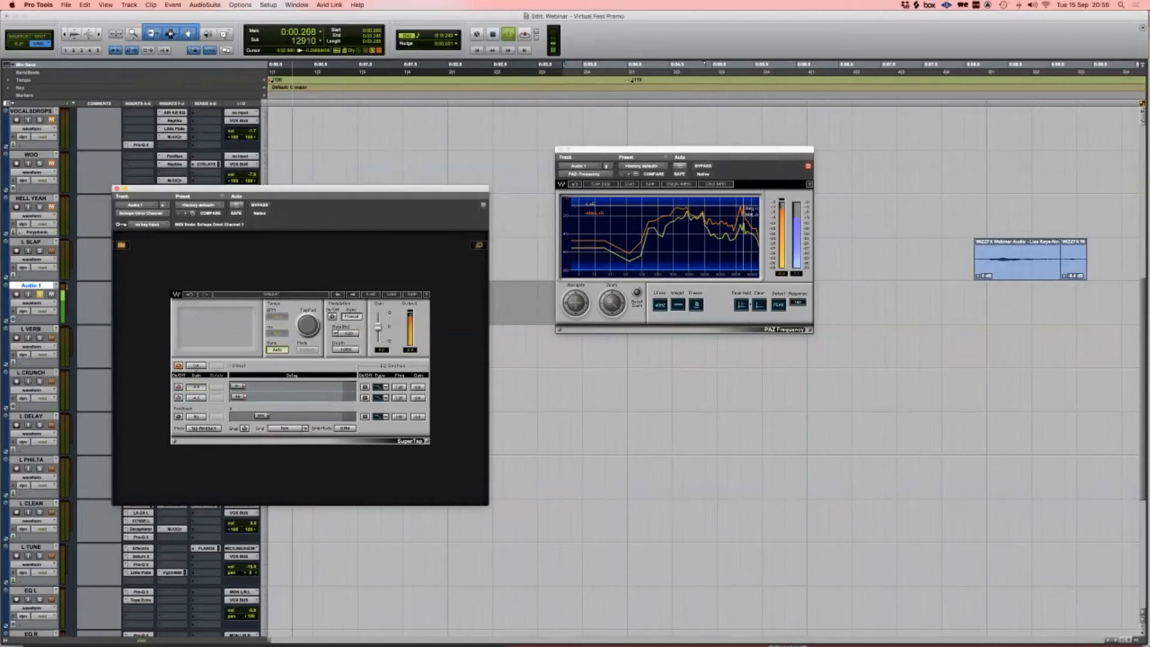
pyautogui.press('space')
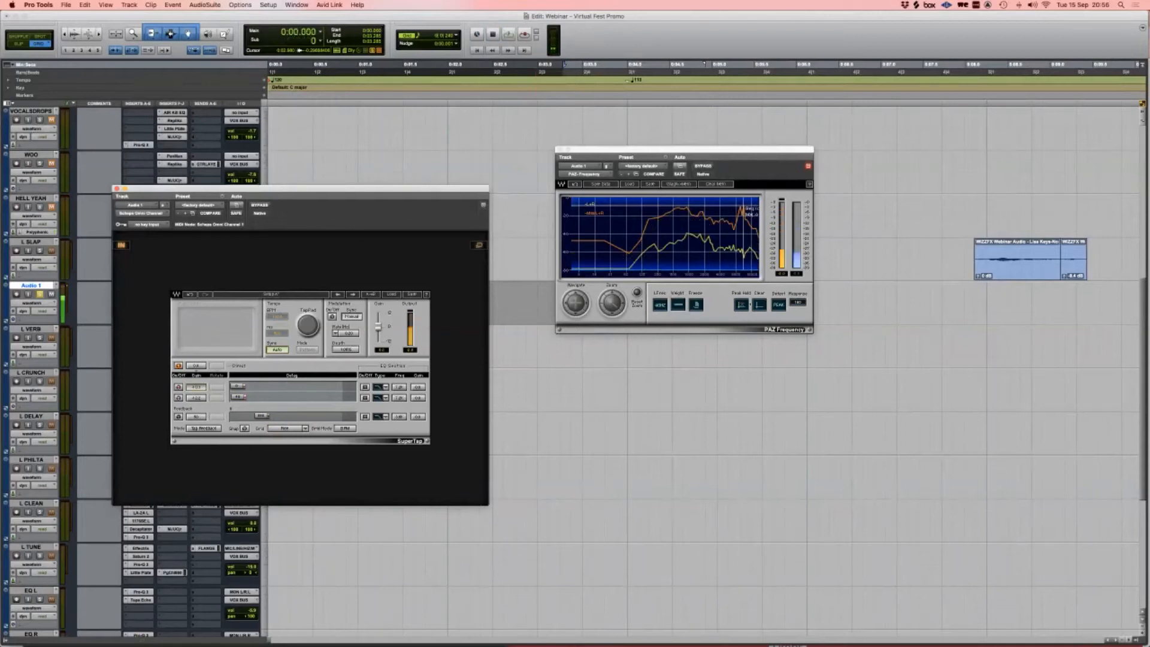
pyautogui.click(760, 305)
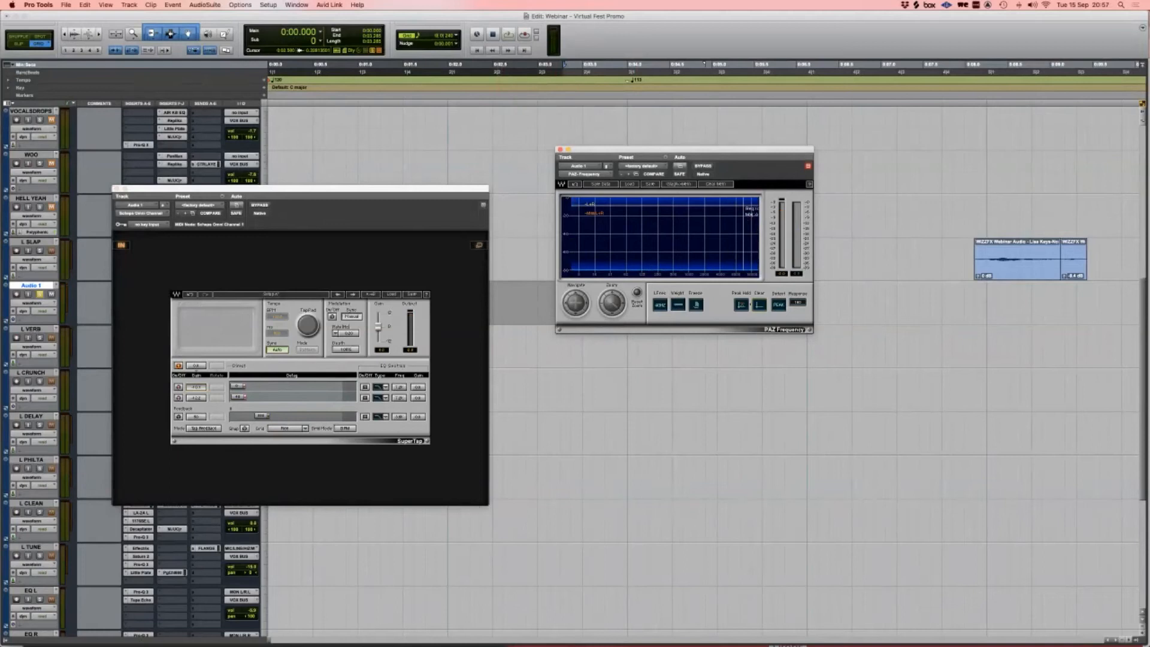
# Step: Close the Scheps window, zoom out, and delete the Audio 1 track from the session
pyautogui.click(117, 189)
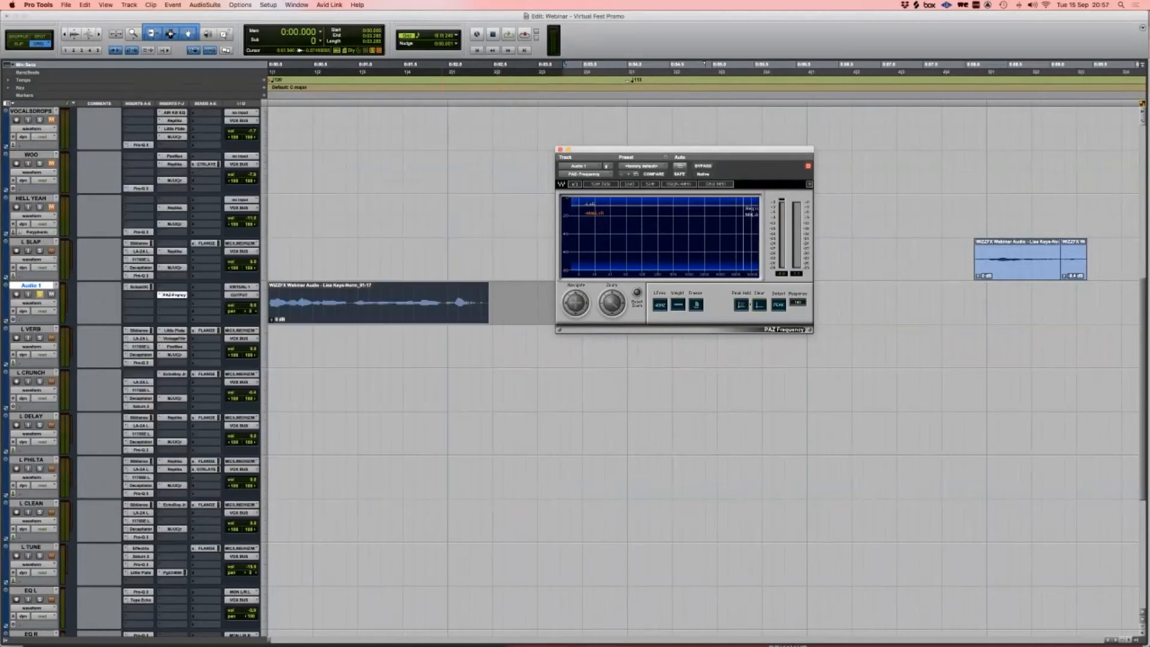
pyautogui.press('r')
pyautogui.press('r')
pyautogui.press('r')
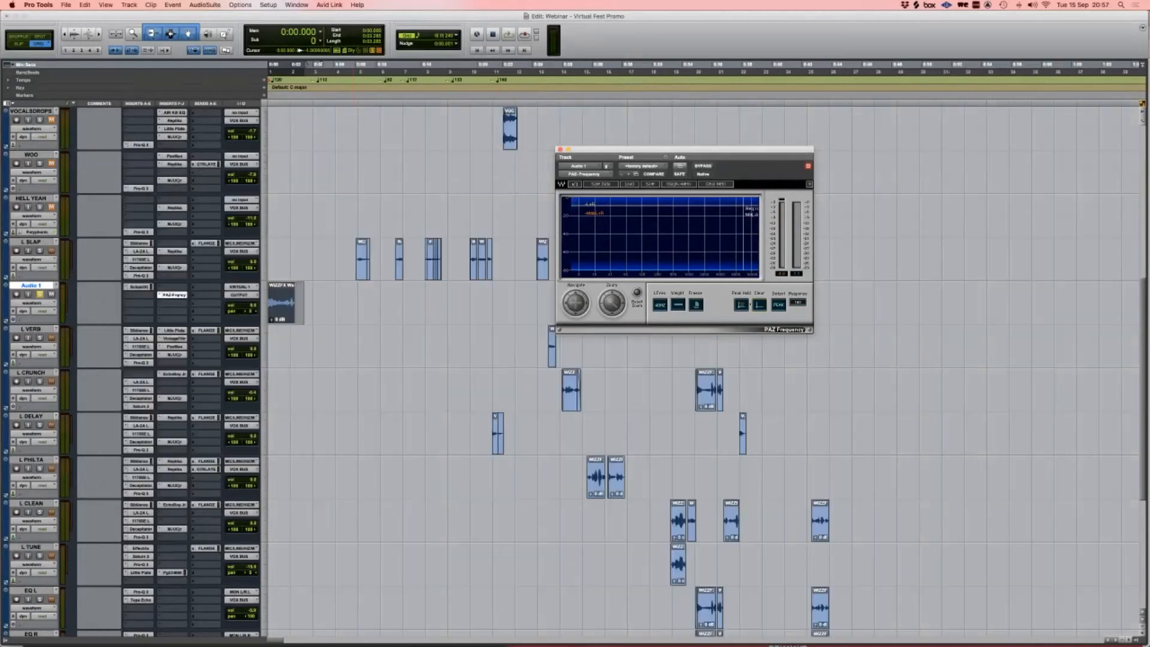
pyautogui.rightClick(28, 286)
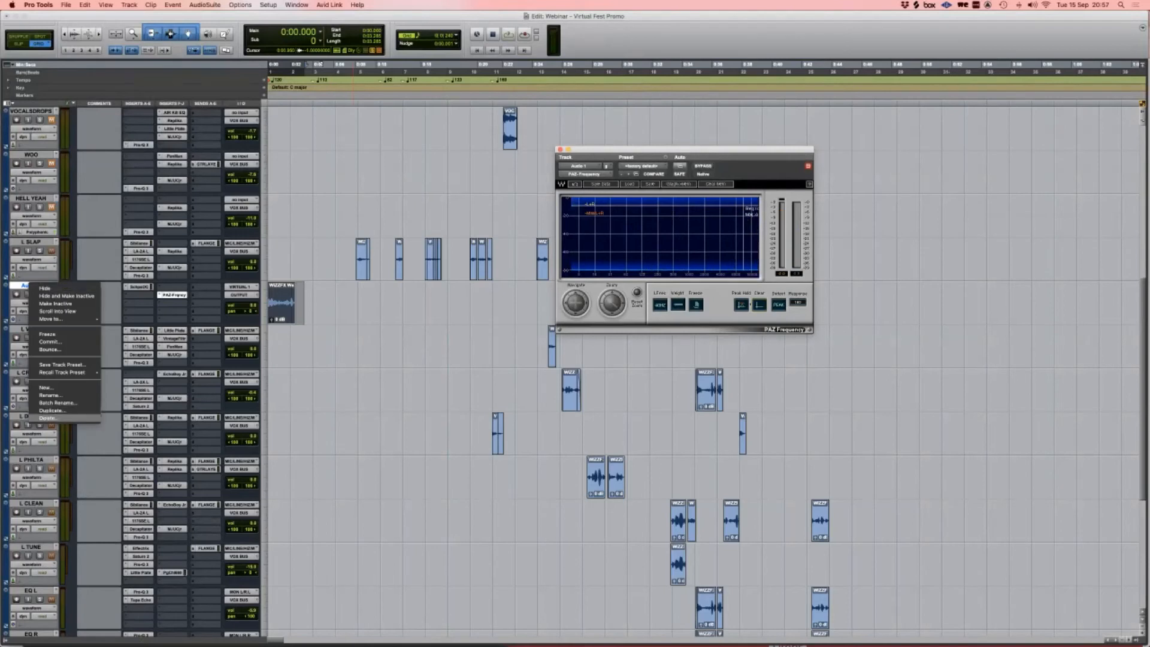
pyautogui.click(48, 419)
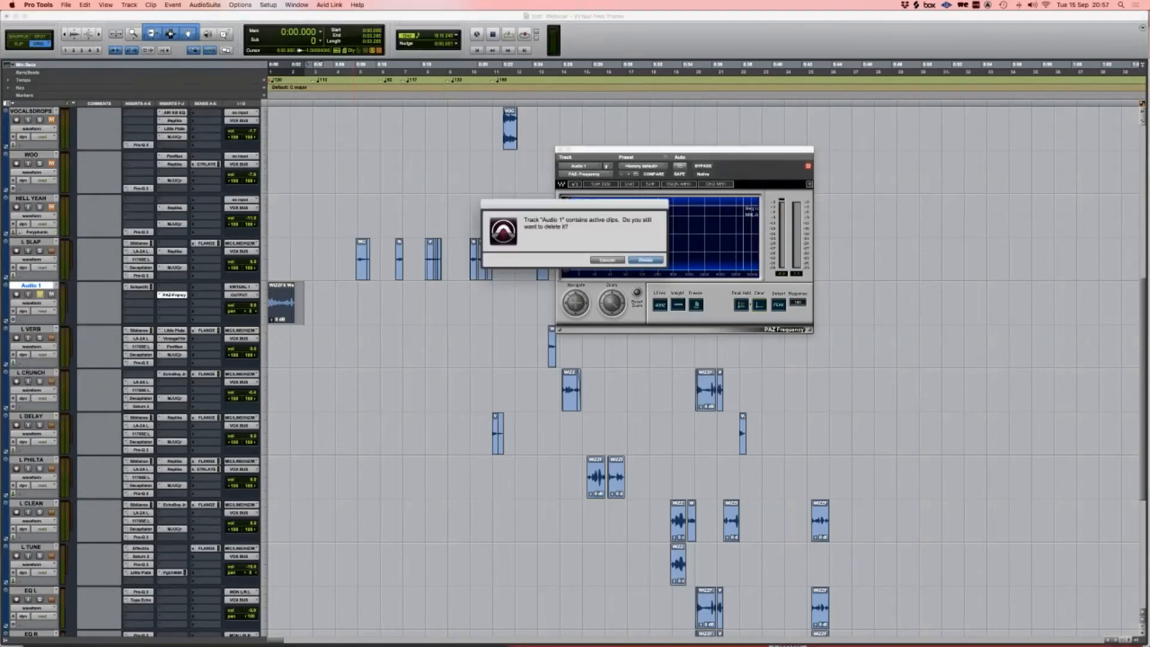
pyautogui.press('Return')
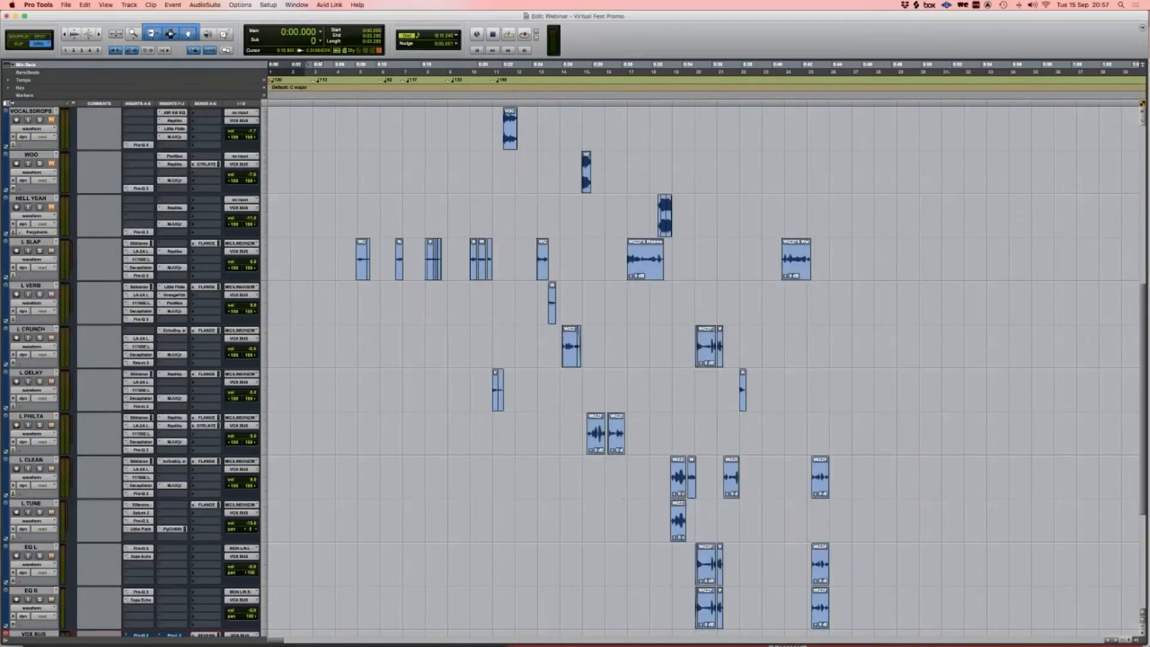
pyautogui.hscroll(5, 704, 369)
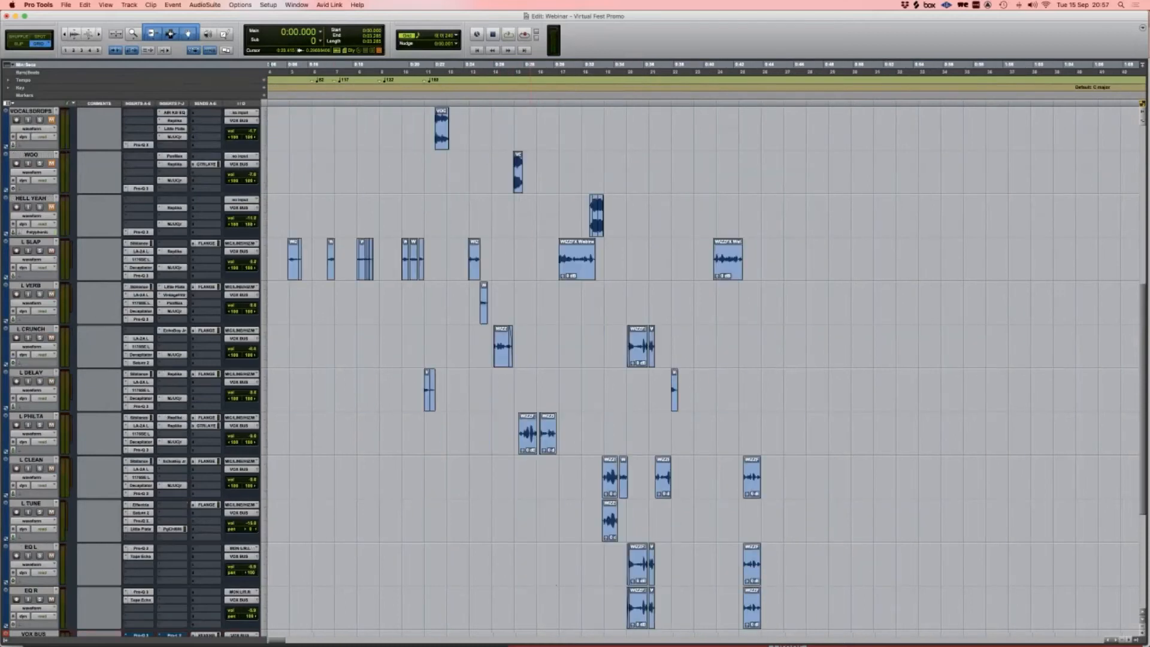
pyautogui.scroll(-3, 703, 369)
pyautogui.scroll(-2, 530, 300)
pyautogui.scroll(3, 530, 299)
# Step: Place the insertion point near 0:25 and play back from 0:25.179
pyautogui.click(466, 216)
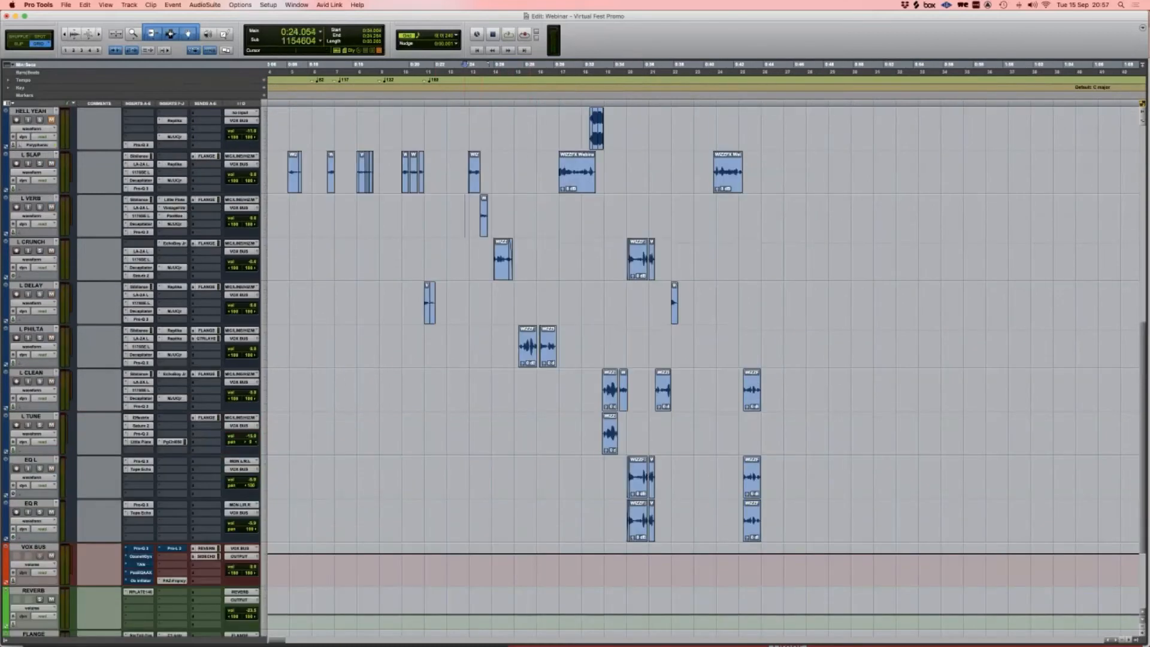
pyautogui.press('Tab')
pyautogui.press('t')
pyautogui.press('t')
pyautogui.scroll(10, 704, 368)
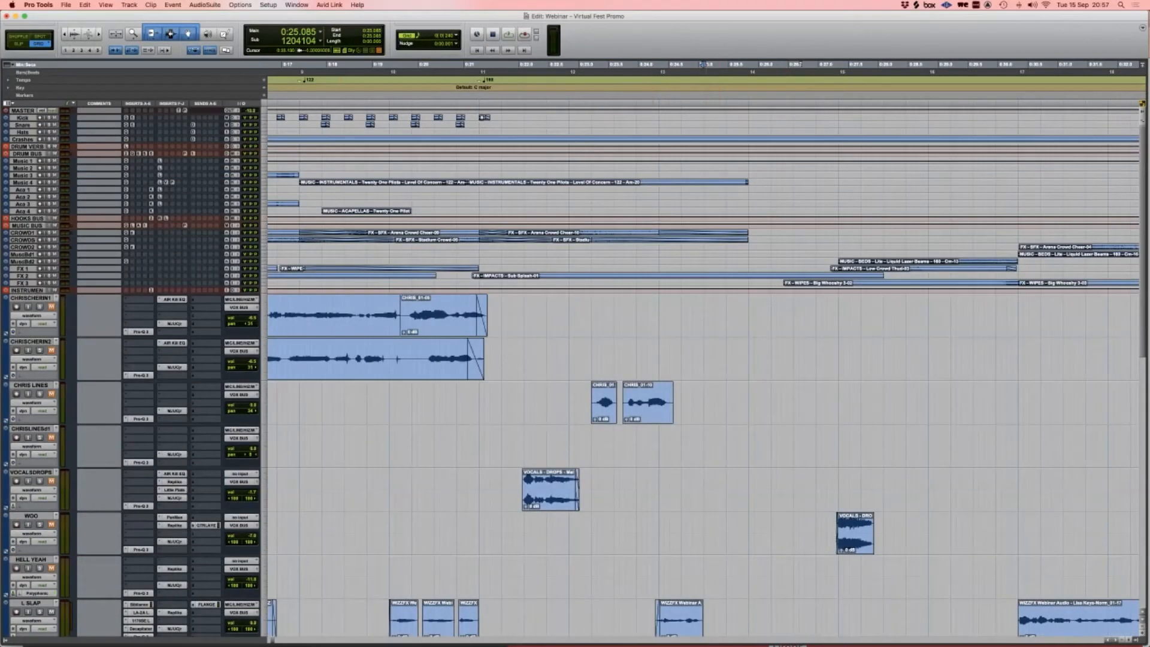
pyautogui.press('r')
pyautogui.scroll(-15, 706, 369)
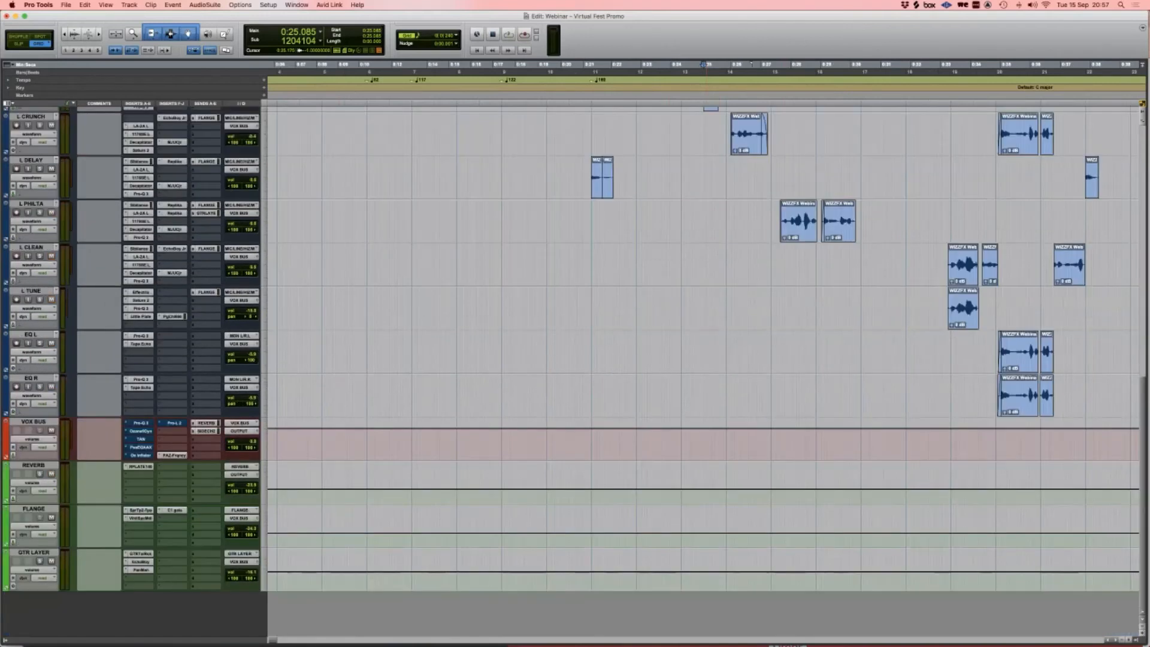
pyautogui.scroll(6, 703, 369)
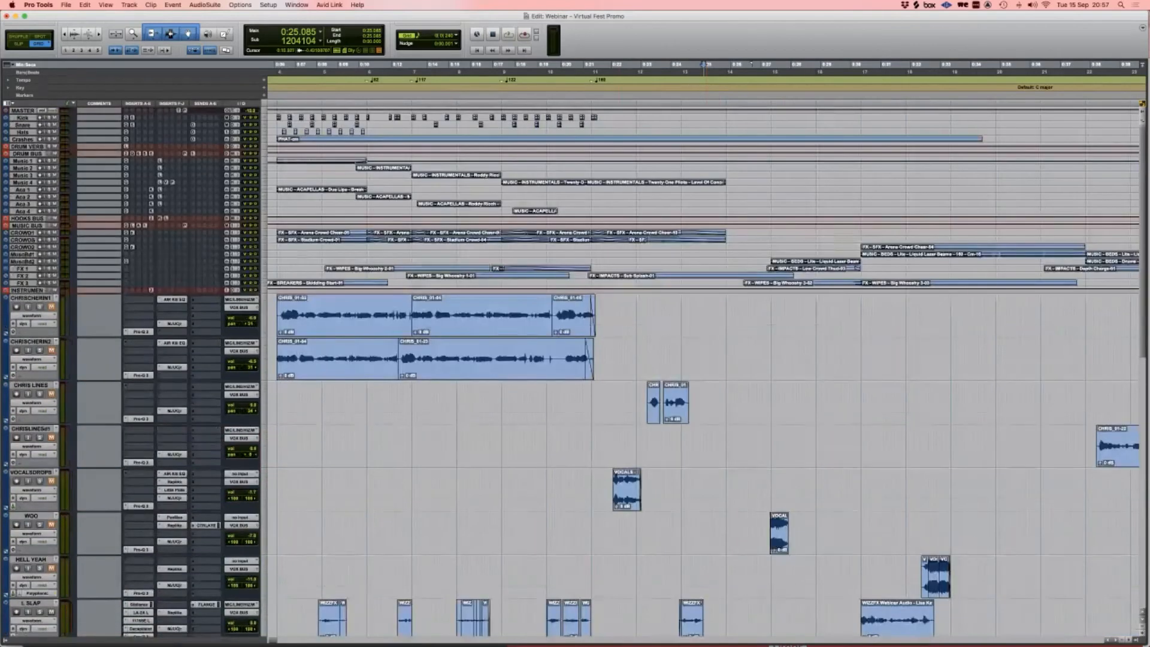
pyautogui.scroll(-10, 372, 372)
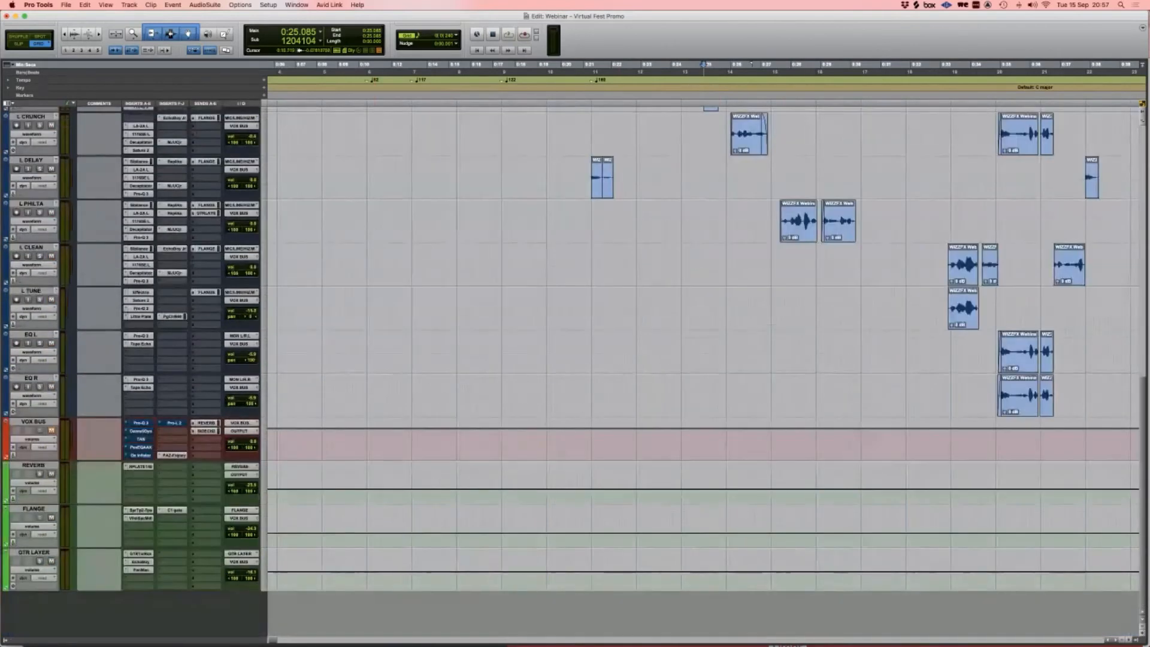
pyautogui.scroll(2, 375, 371)
pyautogui.scroll(8, 701, 365)
pyautogui.click(707, 71)
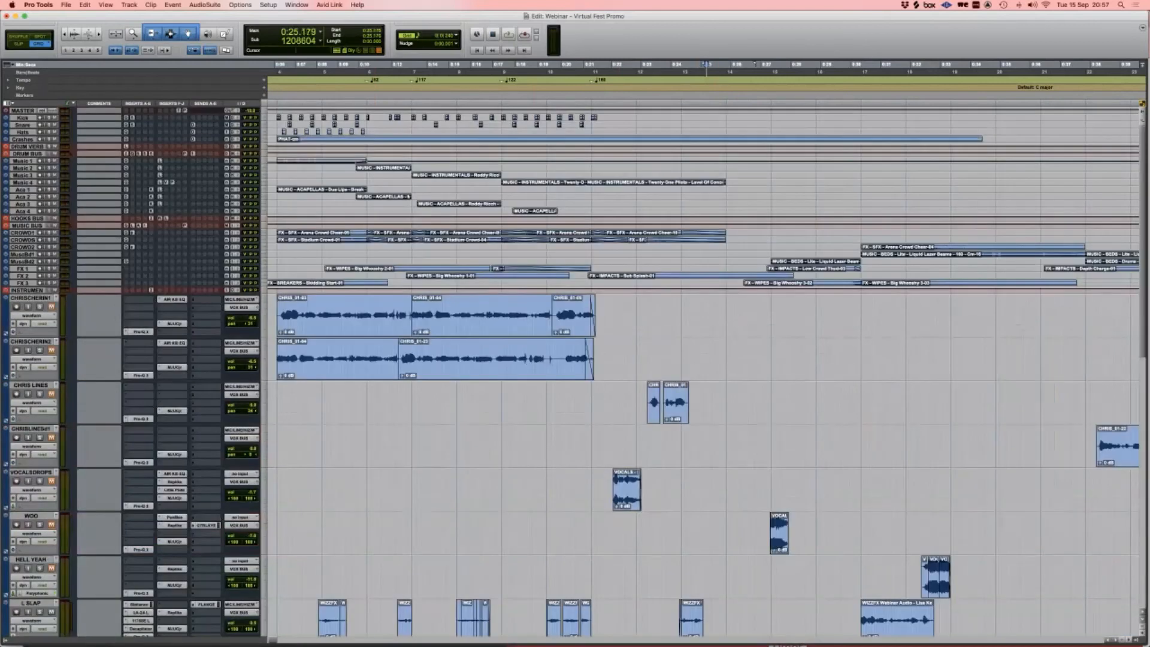
pyautogui.press('space')
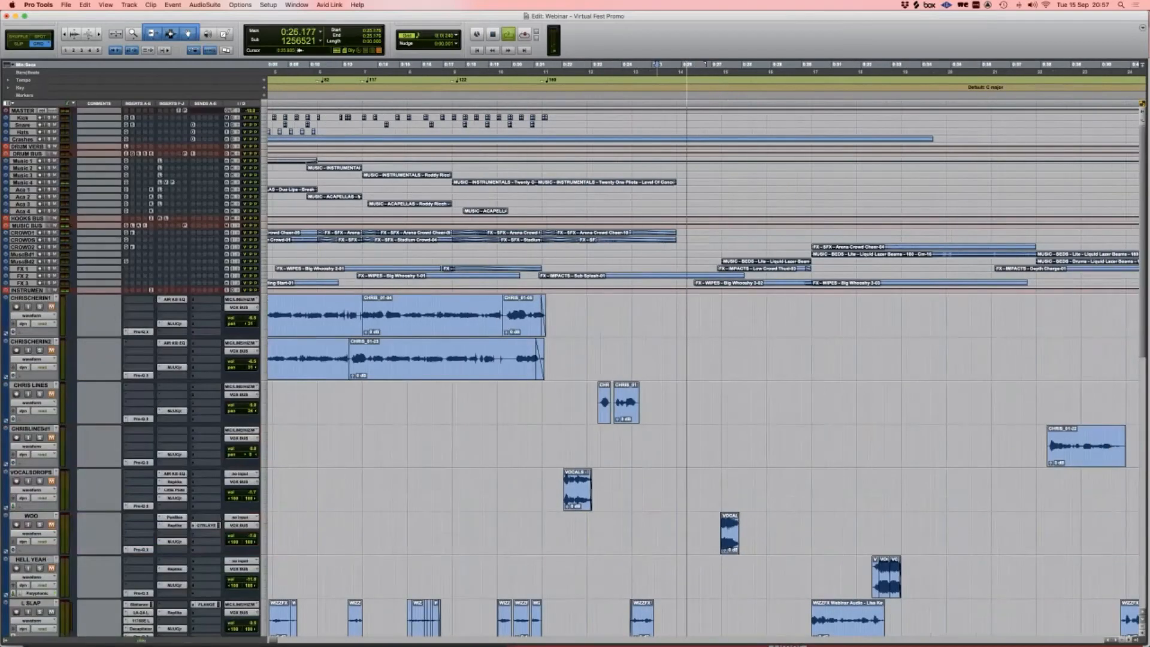
pyautogui.press('space')
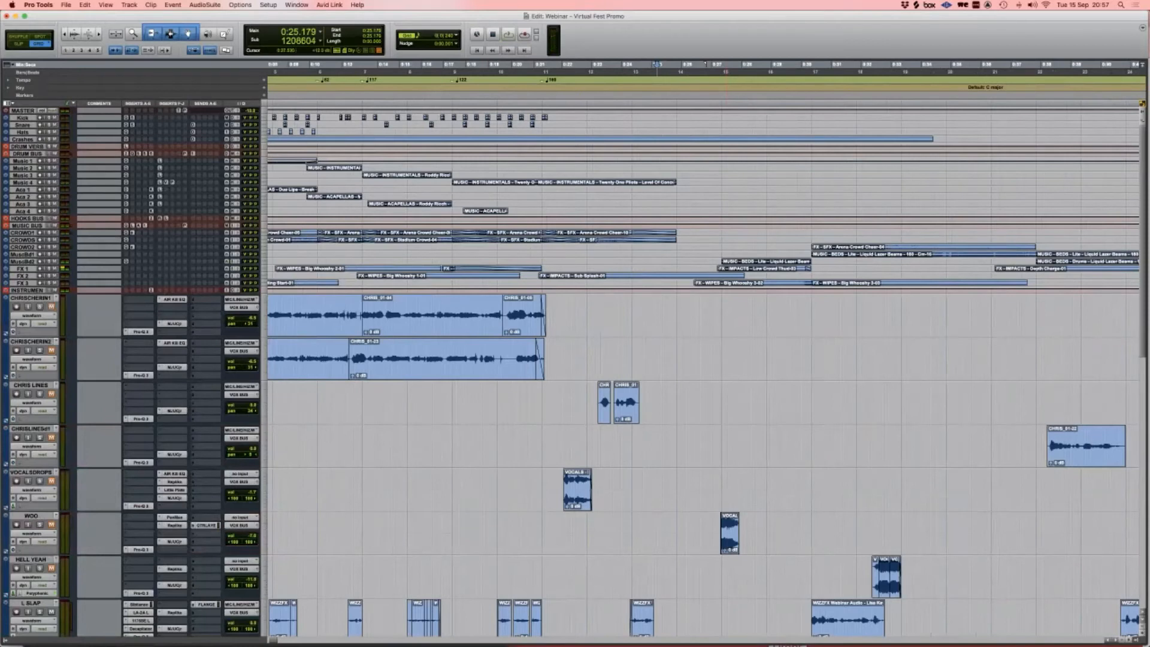
# Step: Play from the next L SLAP clip start, then select a short region on L VERB
pyautogui.scroll(-5, 608, 467)
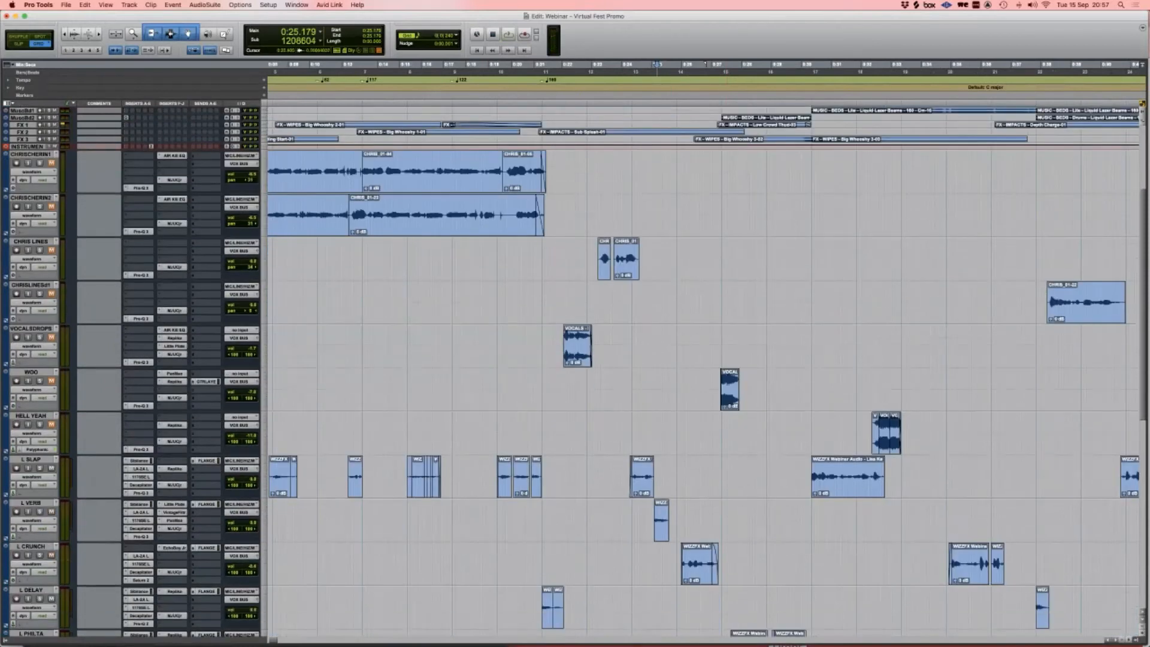
pyautogui.click(603, 477)
pyautogui.press('Tab')
pyautogui.scroll(-15, 615, 467)
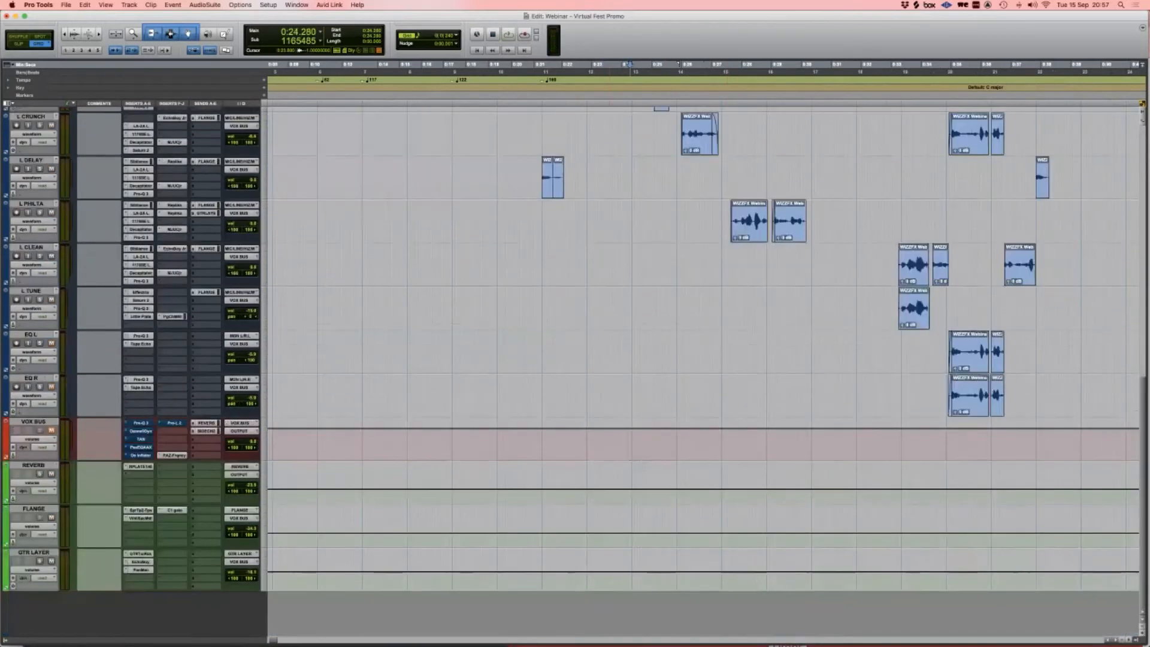
pyautogui.scroll(9, 704, 359)
pyautogui.press('space')
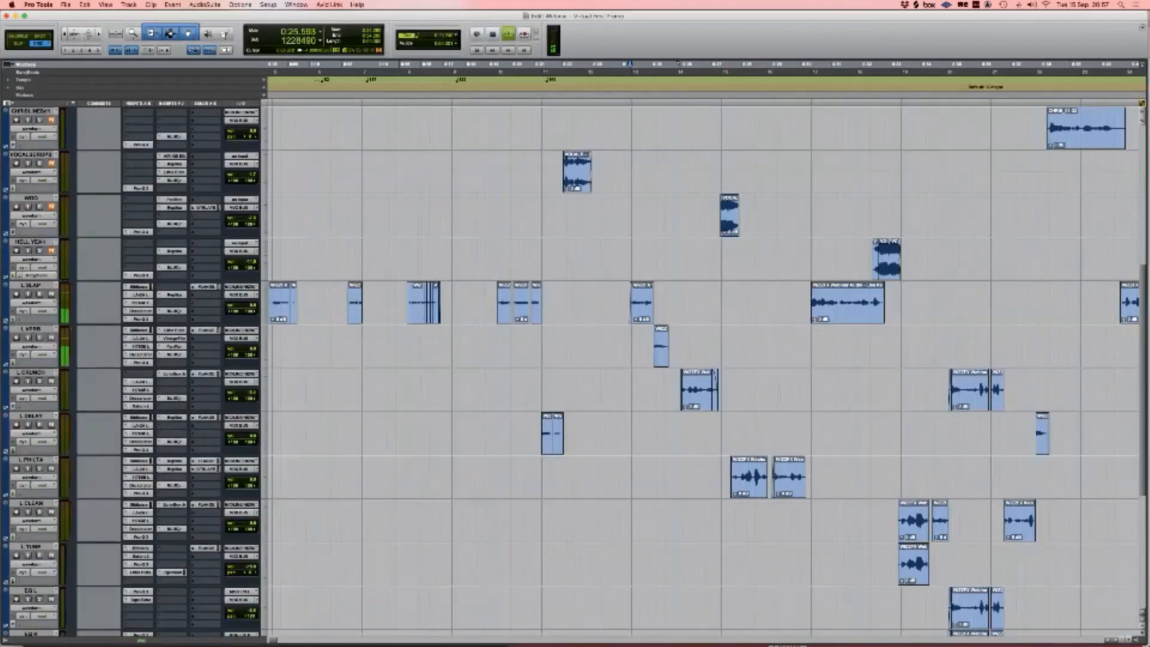
pyautogui.press('space')
pyautogui.press('space')
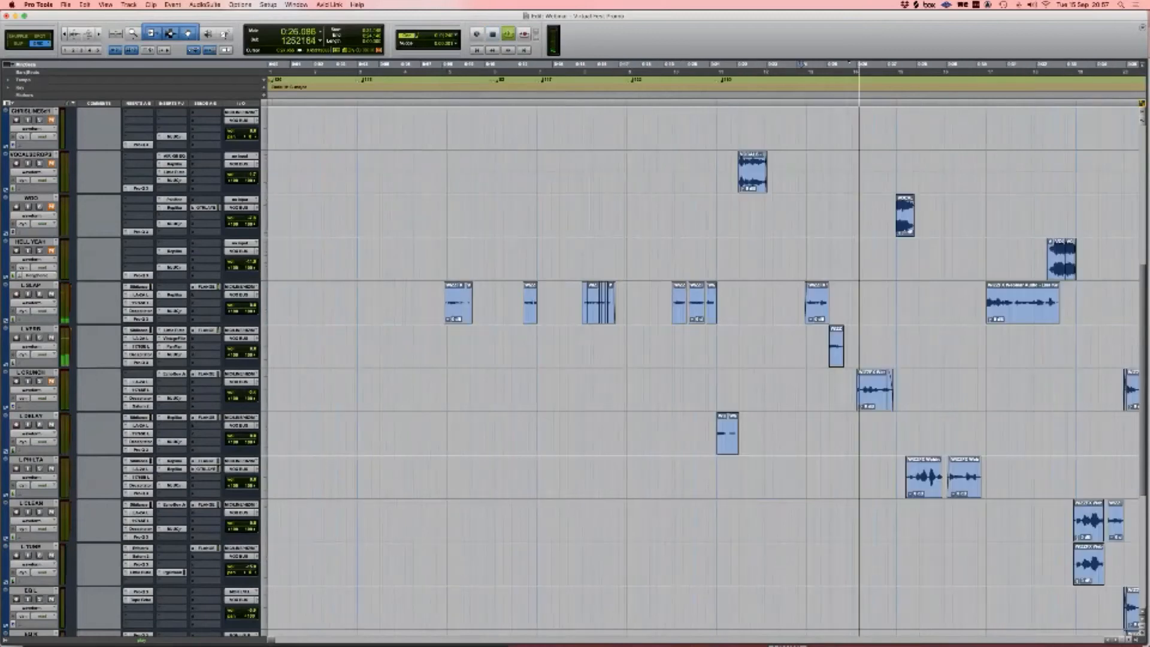
pyautogui.press('space')
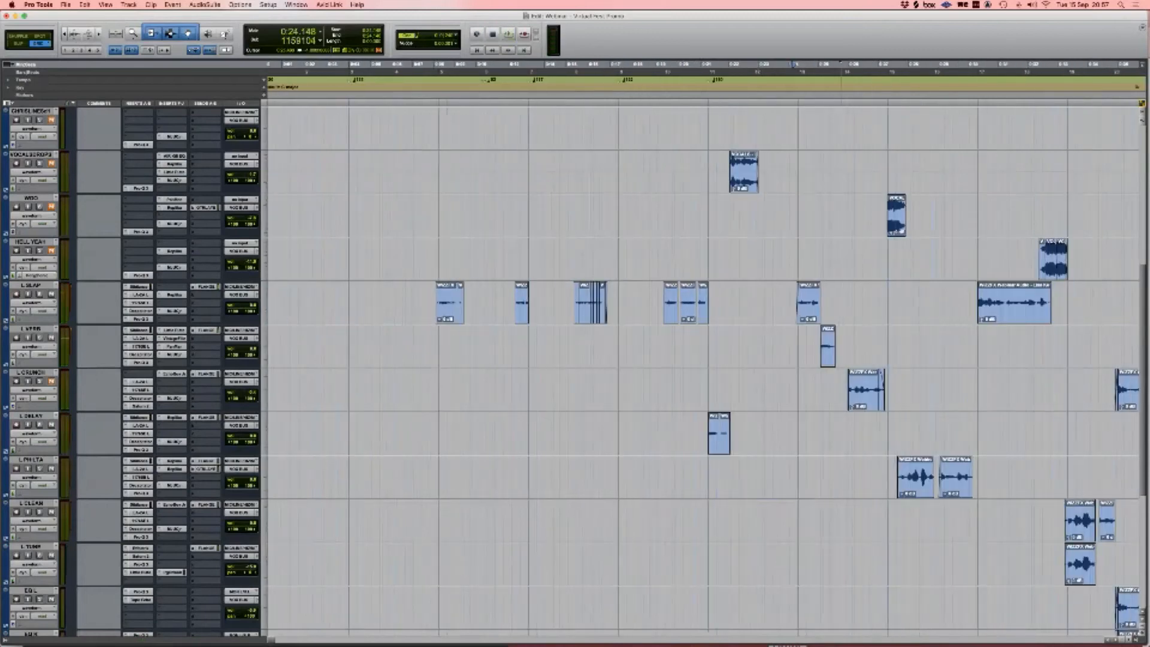
pyautogui.moveTo(816, 346); pyautogui.dragTo(729, 346)
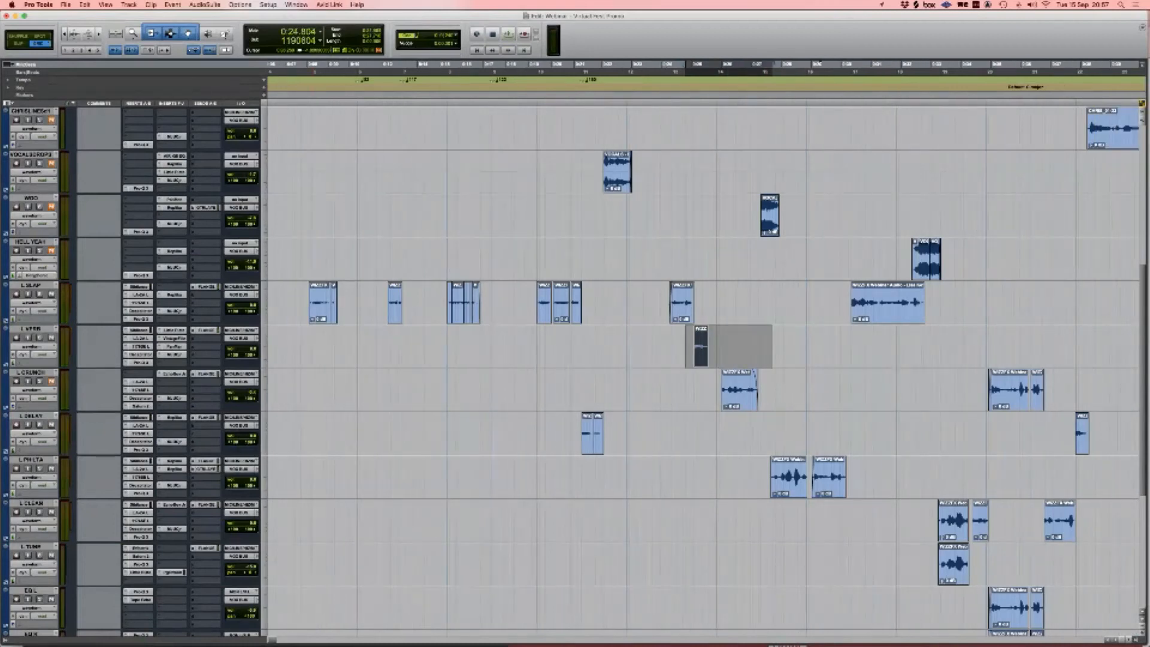
pyautogui.scroll(2, 704, 369)
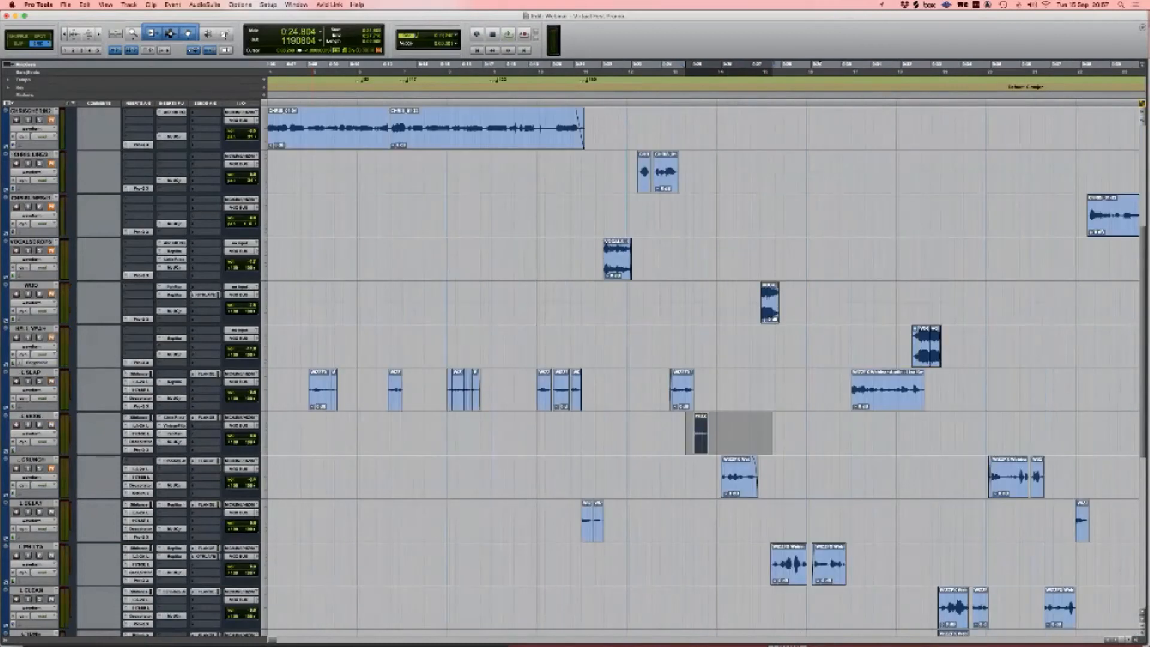
# Step: Inspect L VERB's Little Plate, Vintage Filter and PanMan plug-ins, then close their windows
pyautogui.click(172, 417)
pyautogui.click(172, 426)
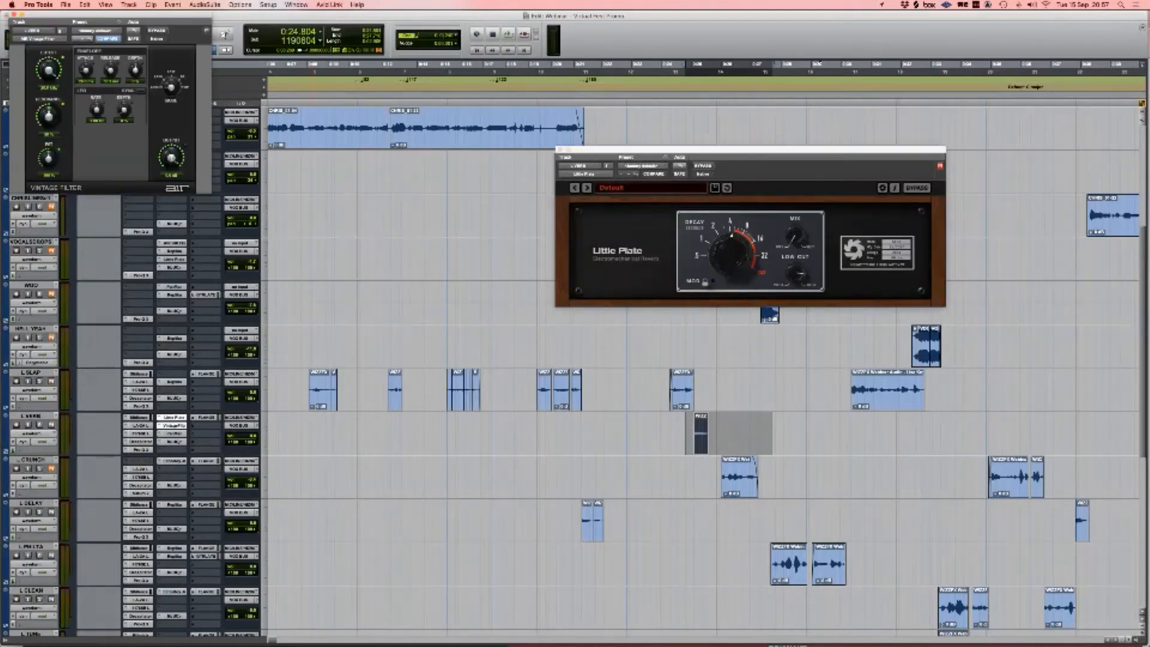
pyautogui.click(172, 434)
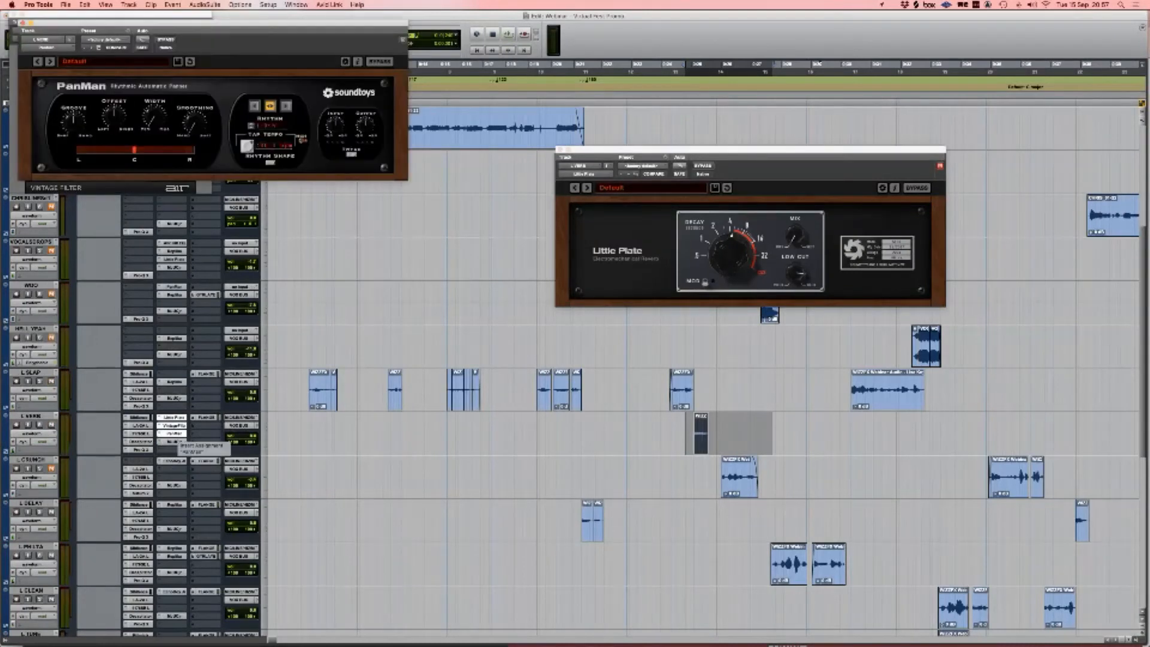
pyautogui.scroll(1, 177, 442)
pyautogui.click(172, 434)
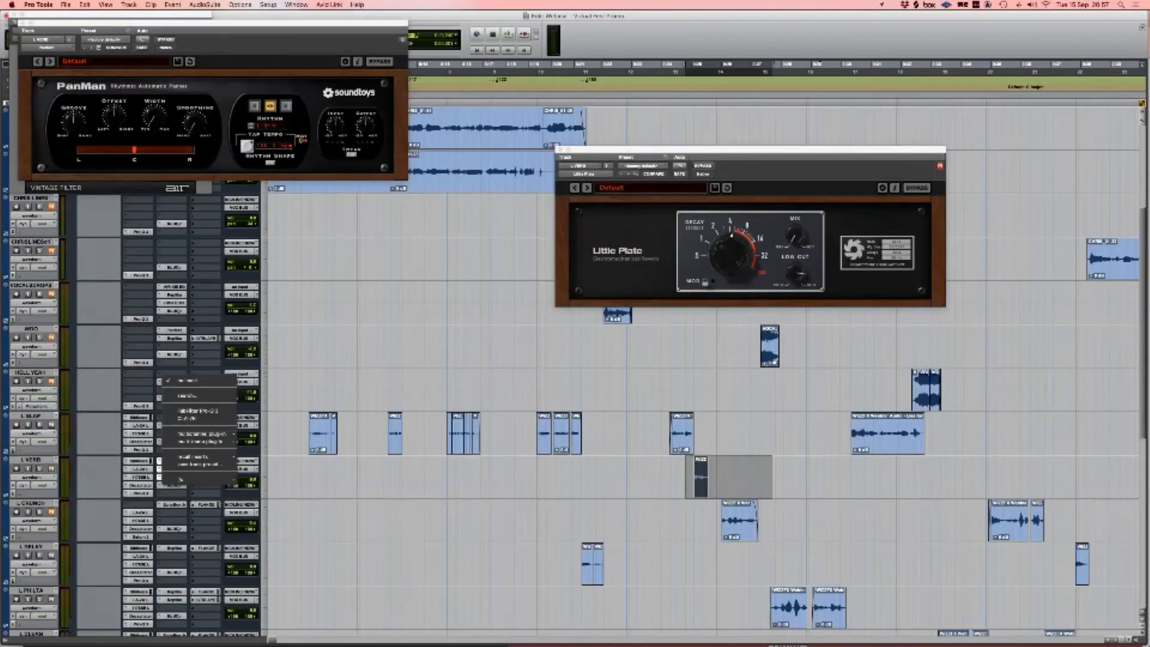
pyautogui.press('Escape')
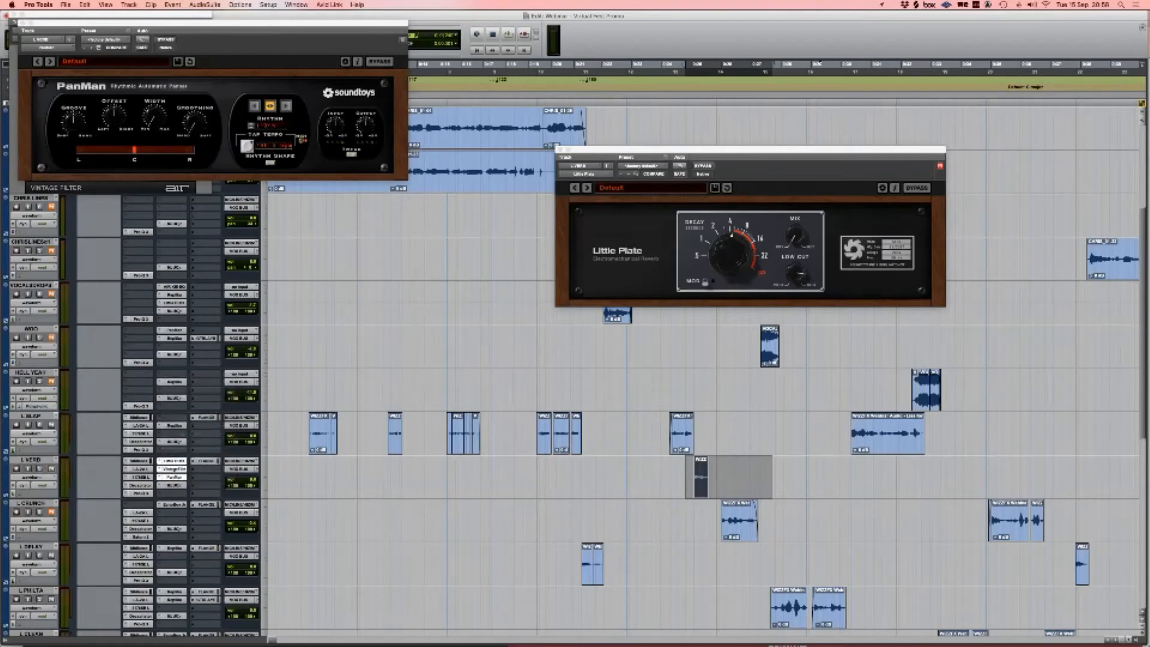
pyautogui.click(175, 477)
pyautogui.click(174, 469)
pyautogui.click(174, 462)
# Step: Scroll down to the L CRUNCH track and select its first clip
pyautogui.hscroll(1, 336, 412)
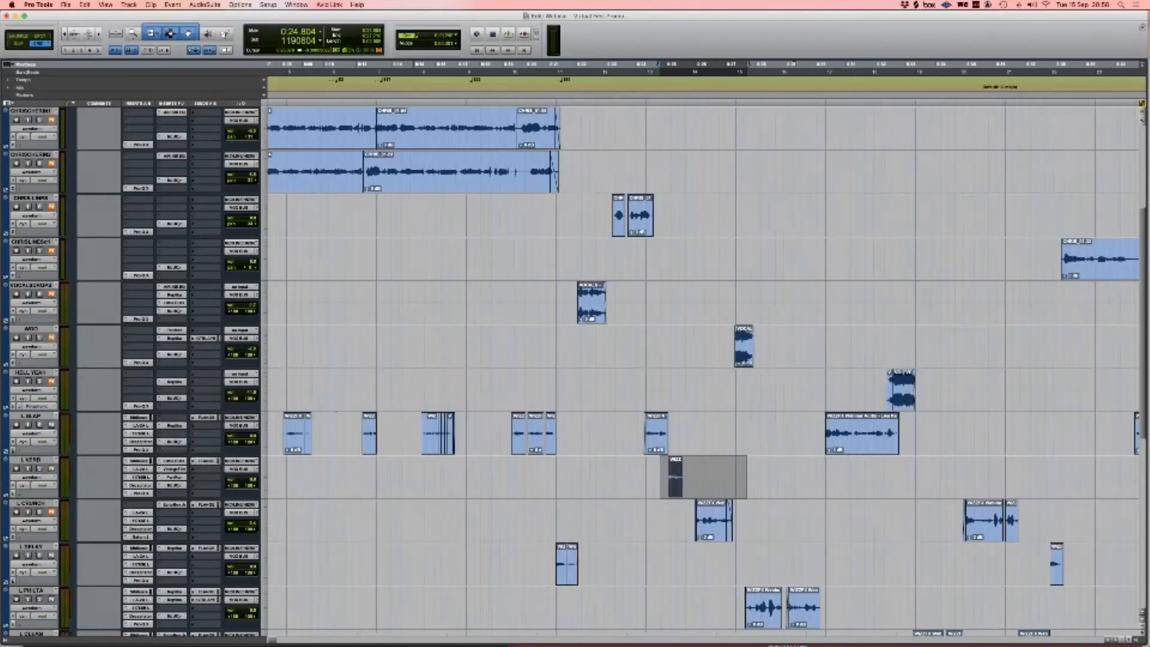
pyautogui.hscroll(2, 336, 412)
pyautogui.scroll(-4, 704, 365)
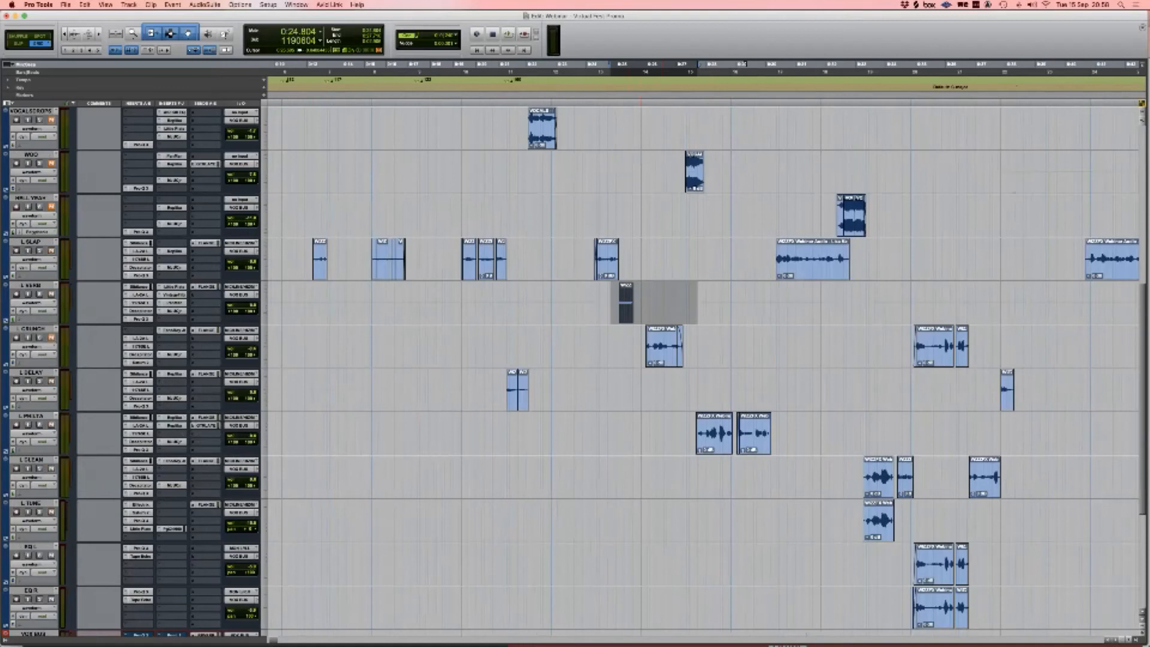
pyautogui.moveTo(642, 336); pyautogui.dragTo(686, 335)
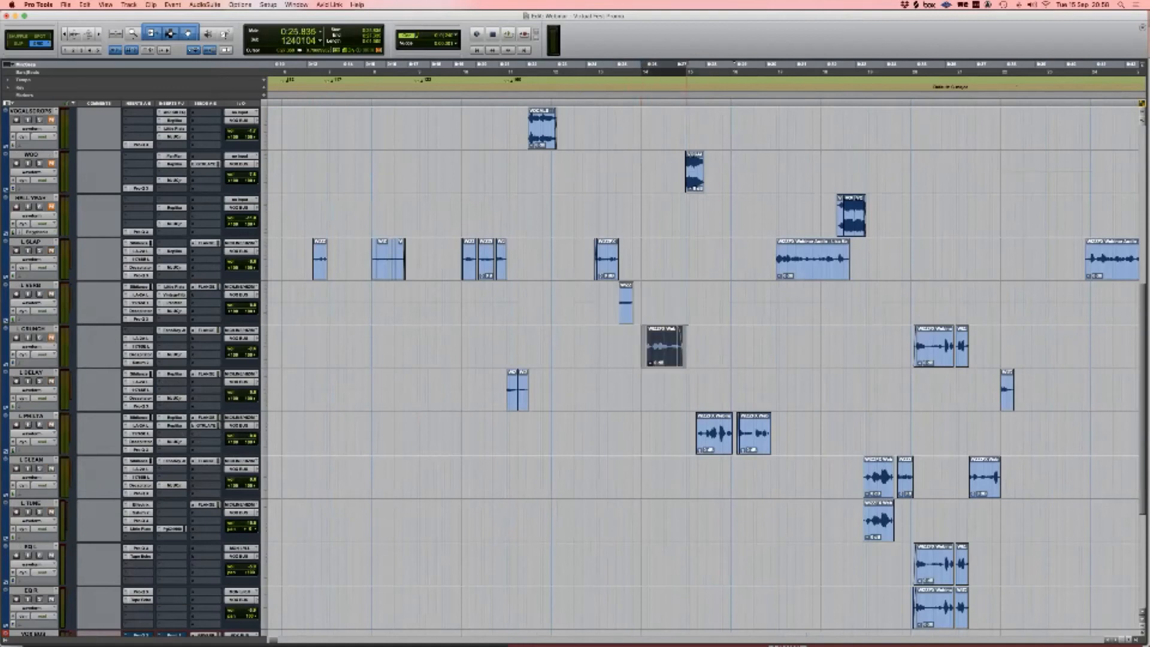
pyautogui.hscroll(-1, 704, 366)
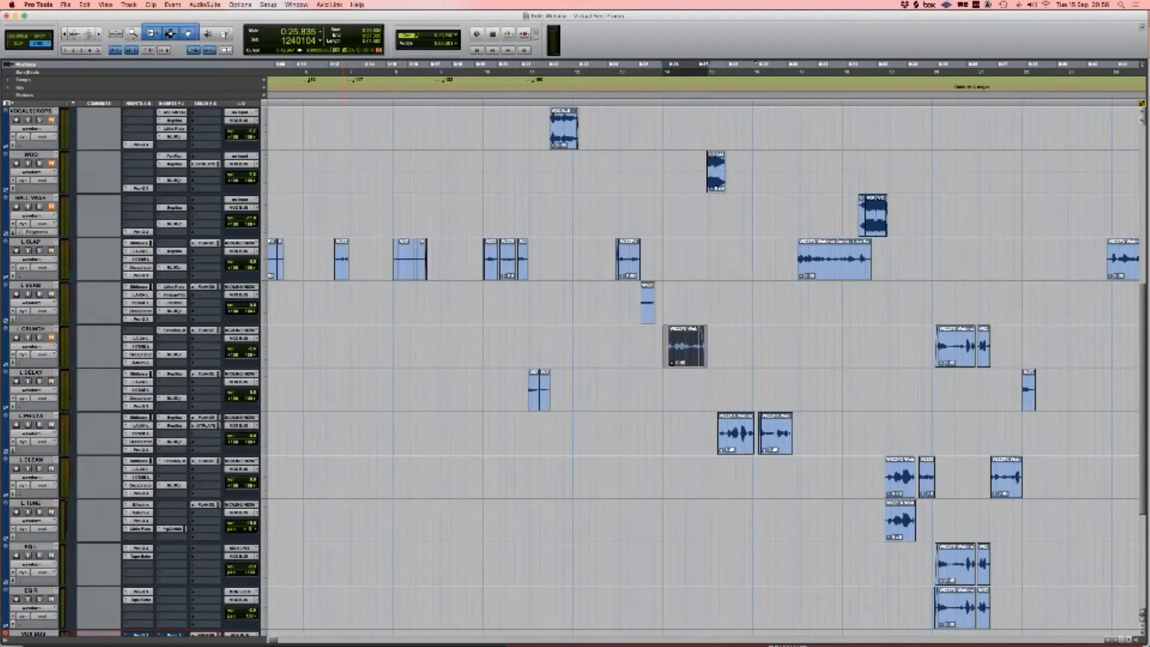
pyautogui.hscroll(-1, 143, 342)
# Step: Look through L CRUNCH's LA-2A, 1176 and Decapitator plug-ins
pyautogui.click(139, 339)
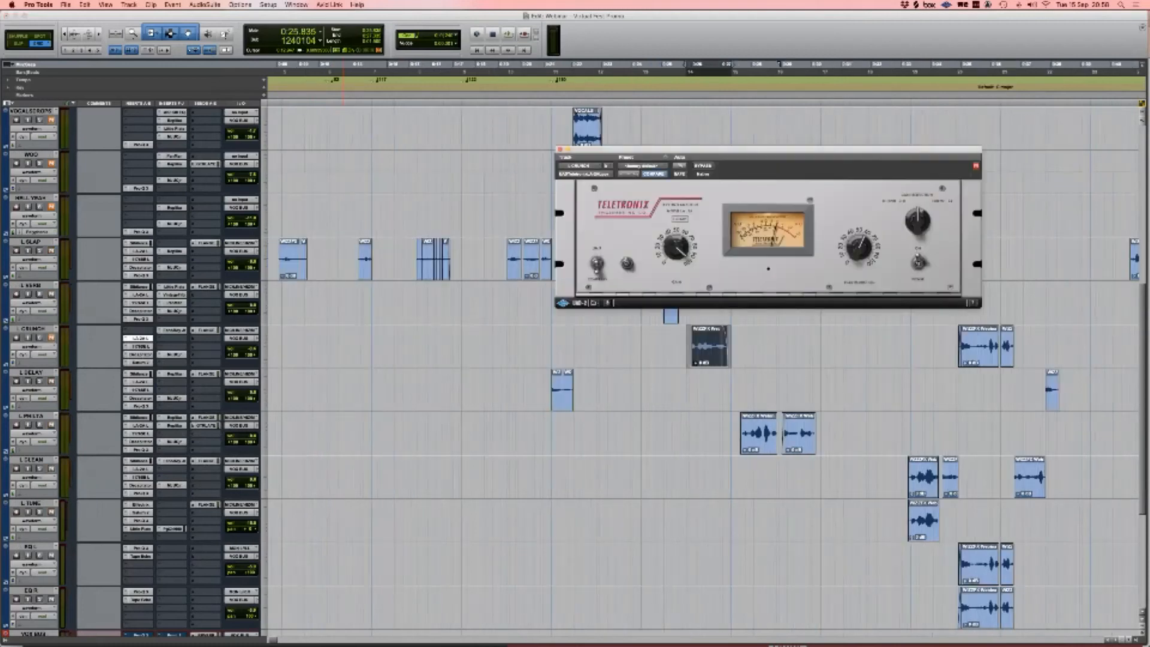
pyautogui.click(140, 346)
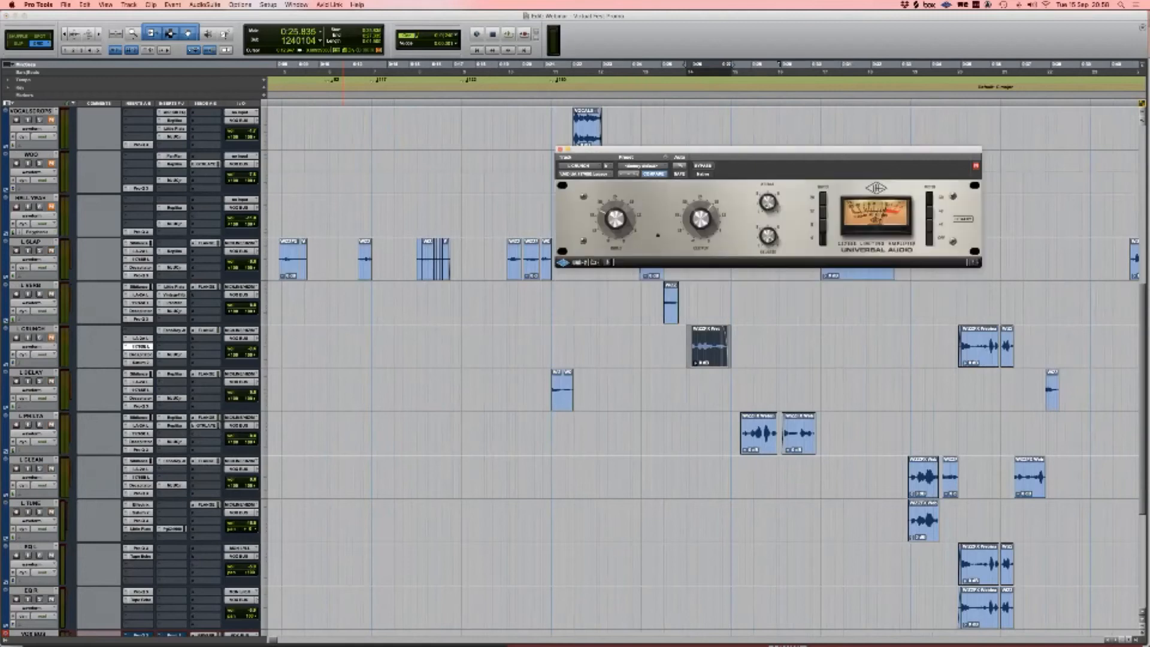
pyautogui.click(141, 355)
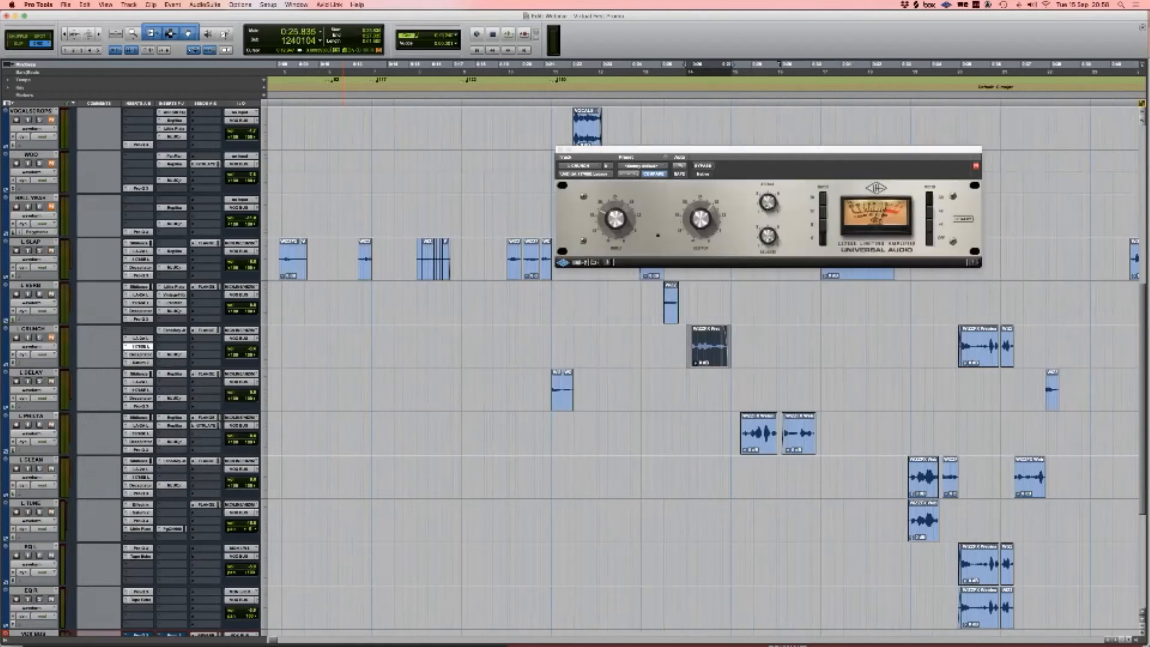
pyautogui.click(140, 354)
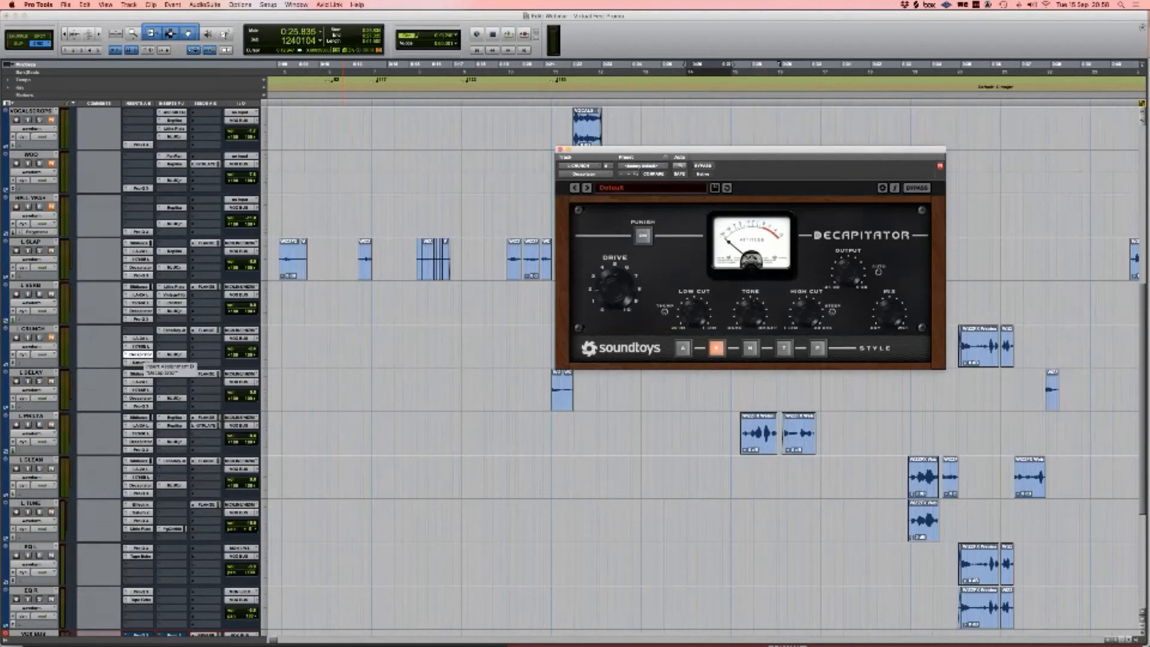
pyautogui.click(140, 355)
# Step: Lower Saturn 2 bands 2 and 3 and raise band 4 while auditioning, then close Saturn 2
pyautogui.click(141, 363)
pyautogui.hscroll(1, 140, 362)
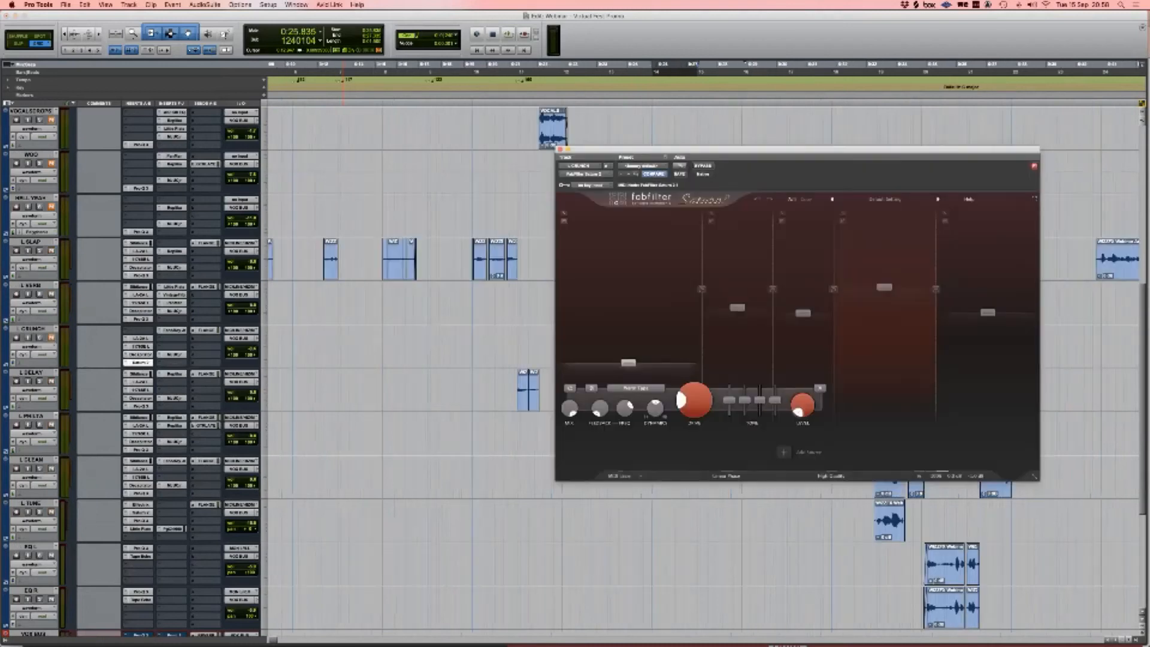
pyautogui.moveTo(623, 149); pyautogui.dragTo(167, 69)
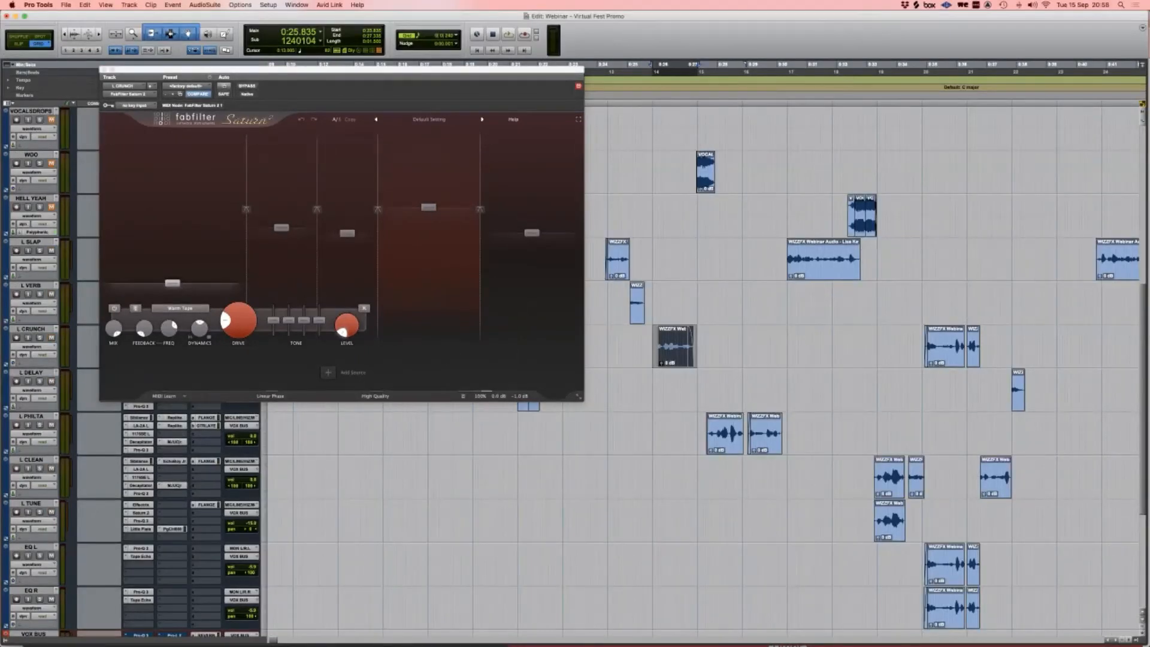
pyautogui.press('space')
pyautogui.press('space')
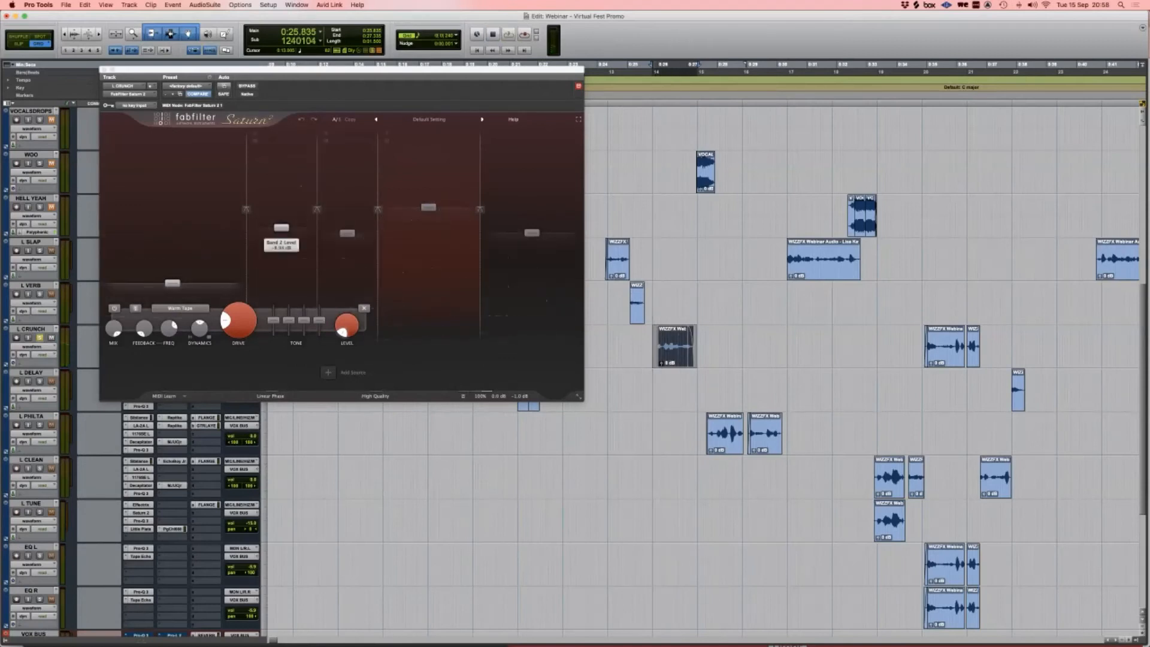
pyautogui.moveTo(281, 228); pyautogui.dragTo(347, 238)
pyautogui.press('space')
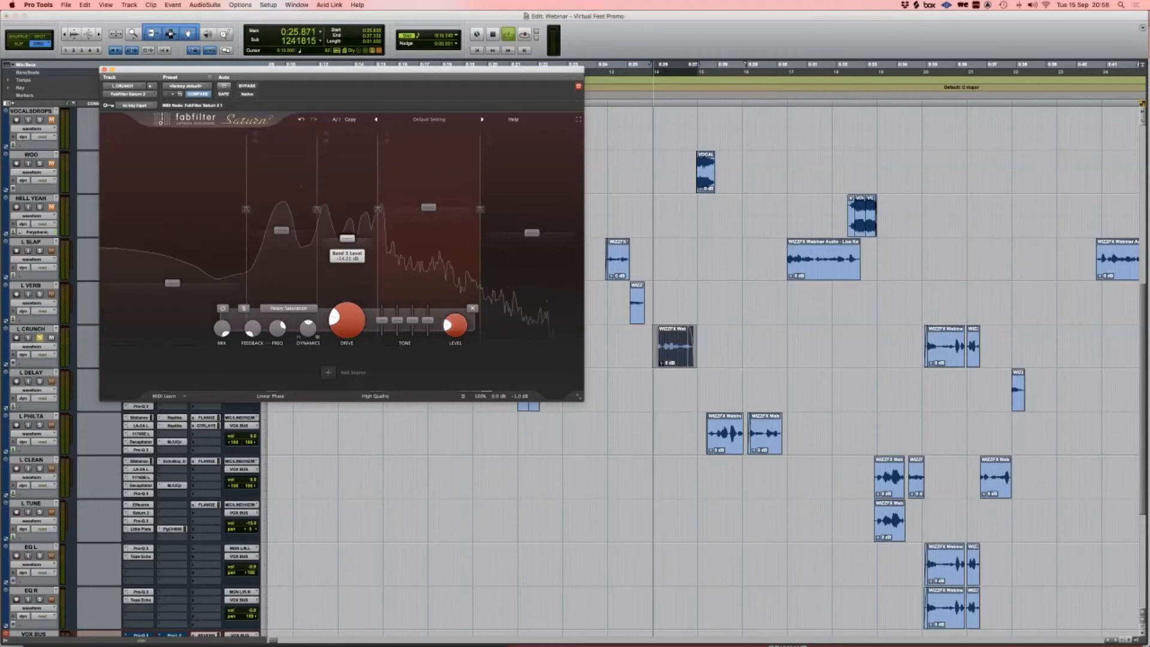
pyautogui.moveTo(428, 207); pyautogui.dragTo(428, 205)
pyautogui.press('space')
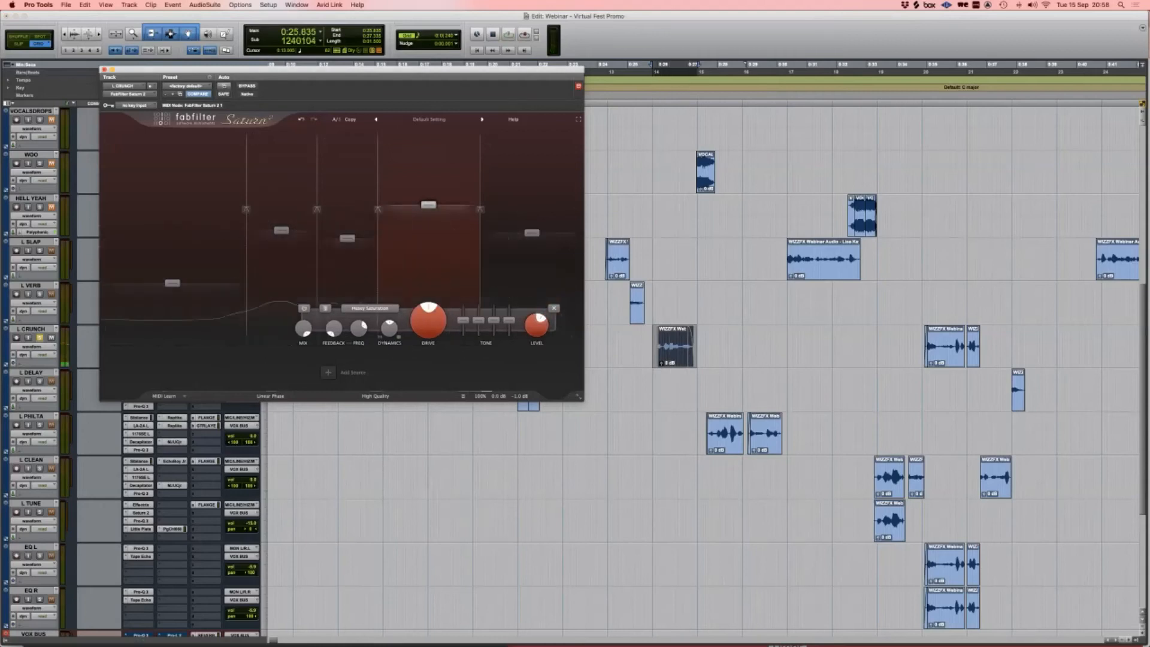
pyautogui.click(104, 69)
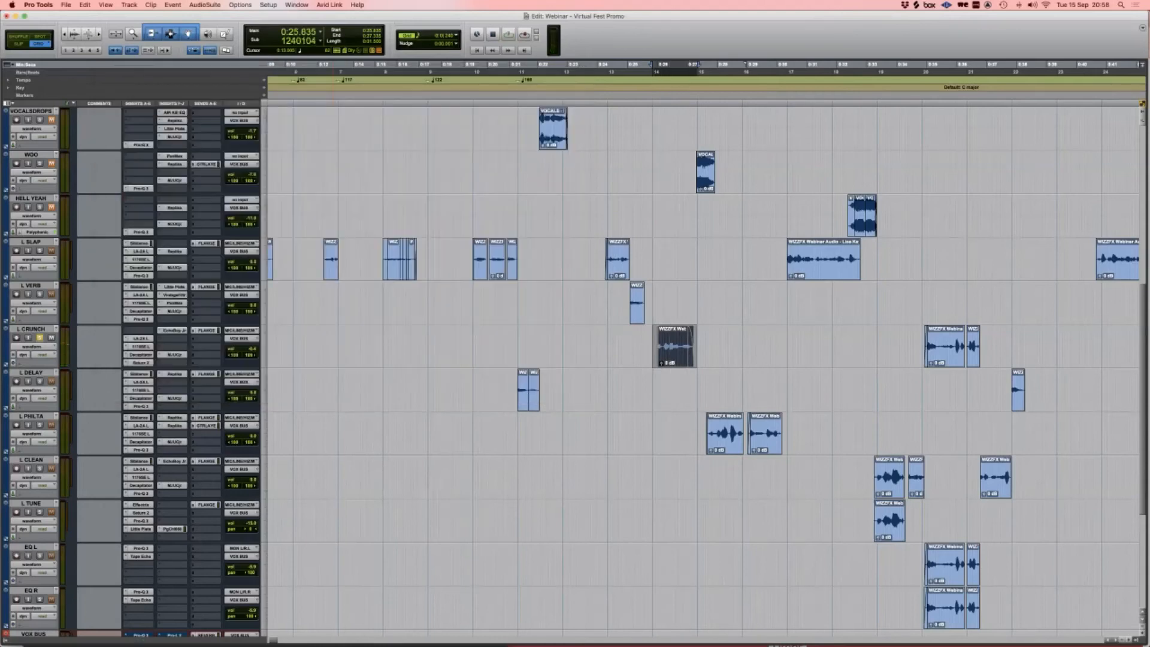
# Step: Check the EchoBoy Jr and MJUCjr plug-ins, close them, and play the crunch clip
pyautogui.click(172, 330)
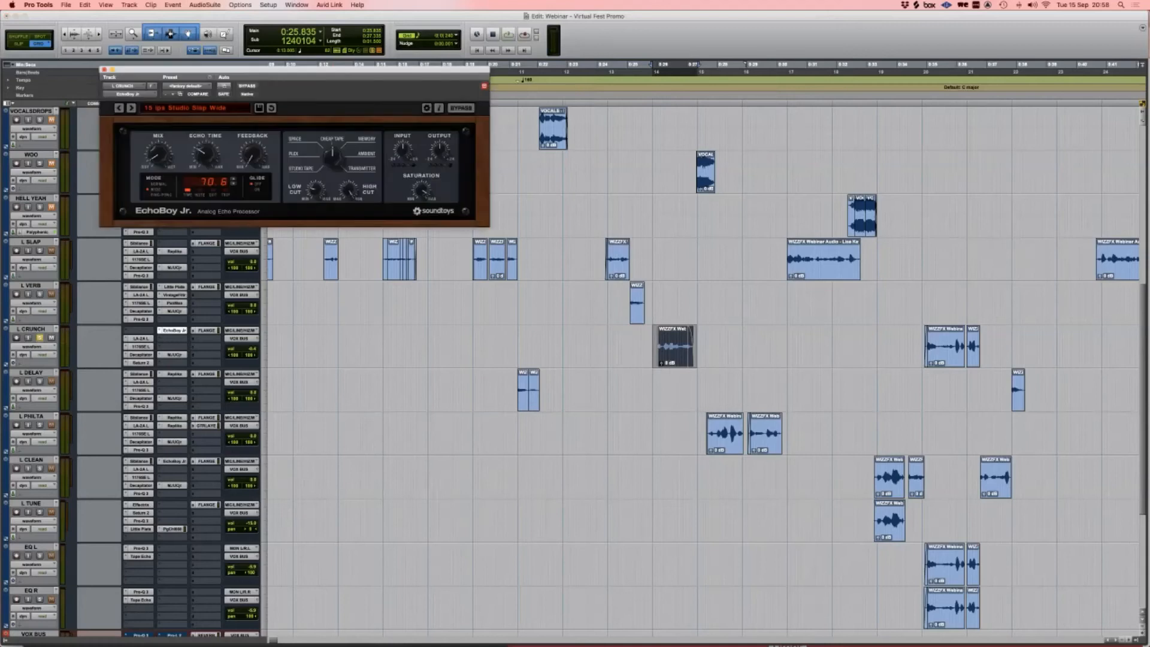
pyautogui.click(104, 70)
pyautogui.click(172, 354)
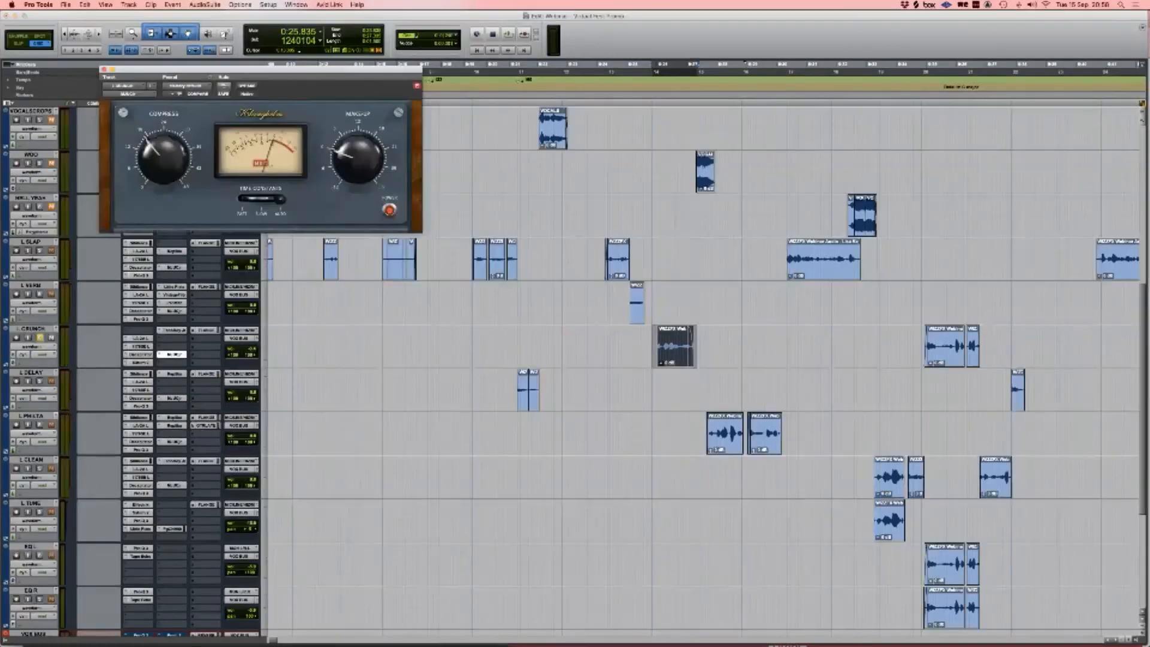
pyautogui.click(104, 70)
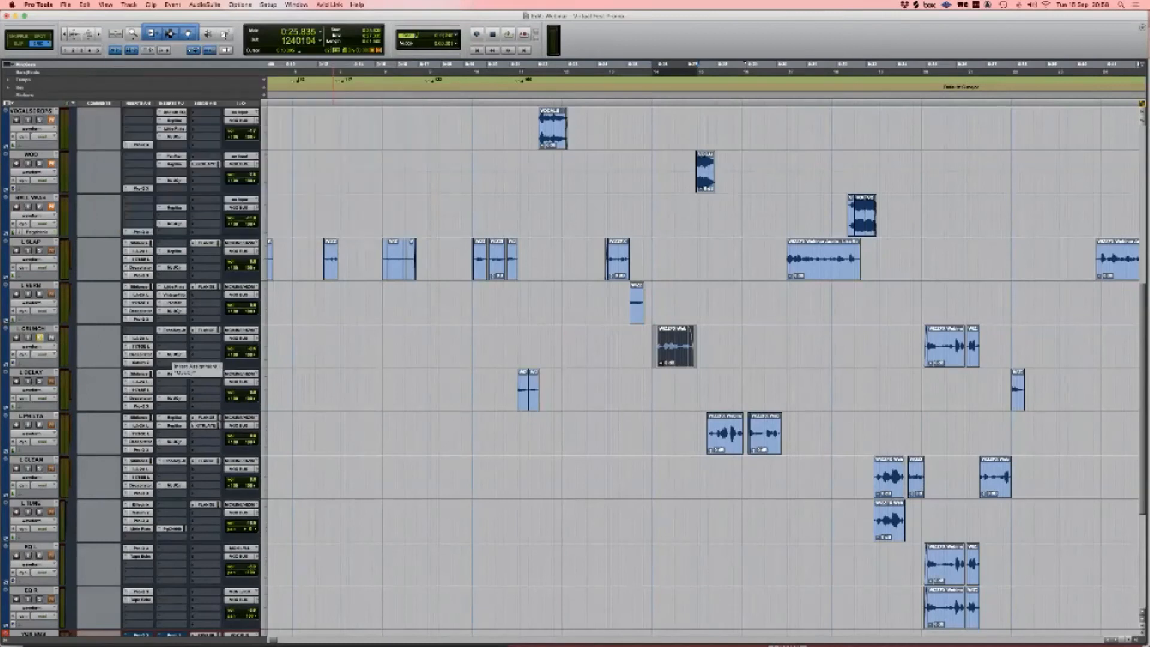
pyautogui.press('space')
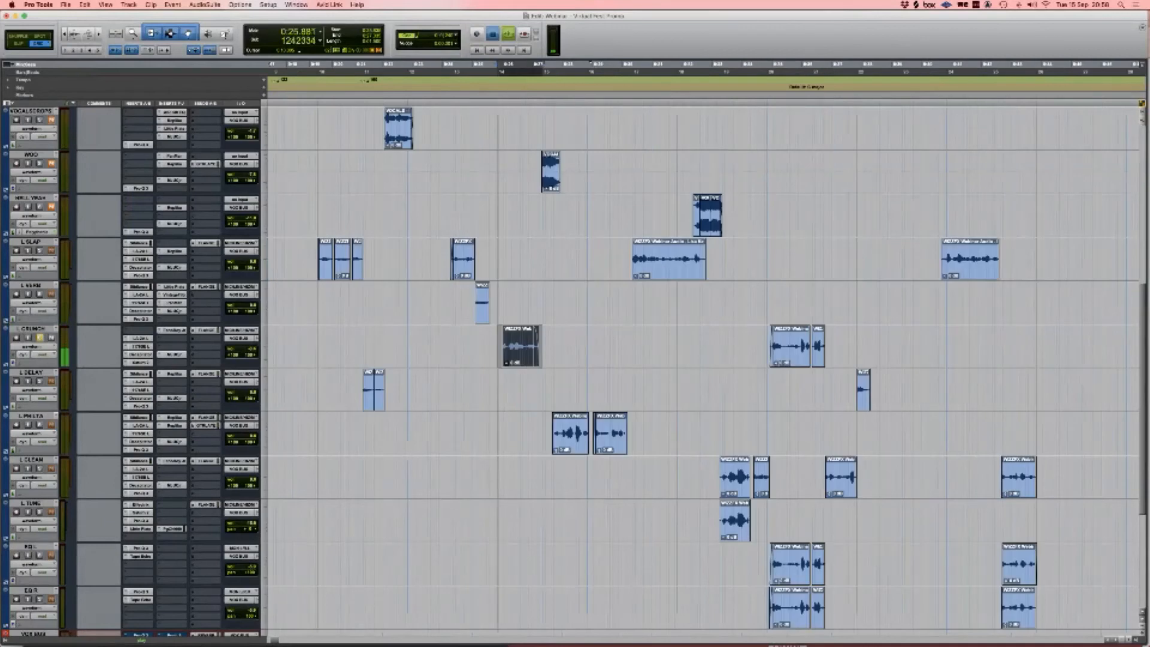
# Step: Stop playback, select the L TUNE clip, and zoom in around it
pyautogui.press('space')
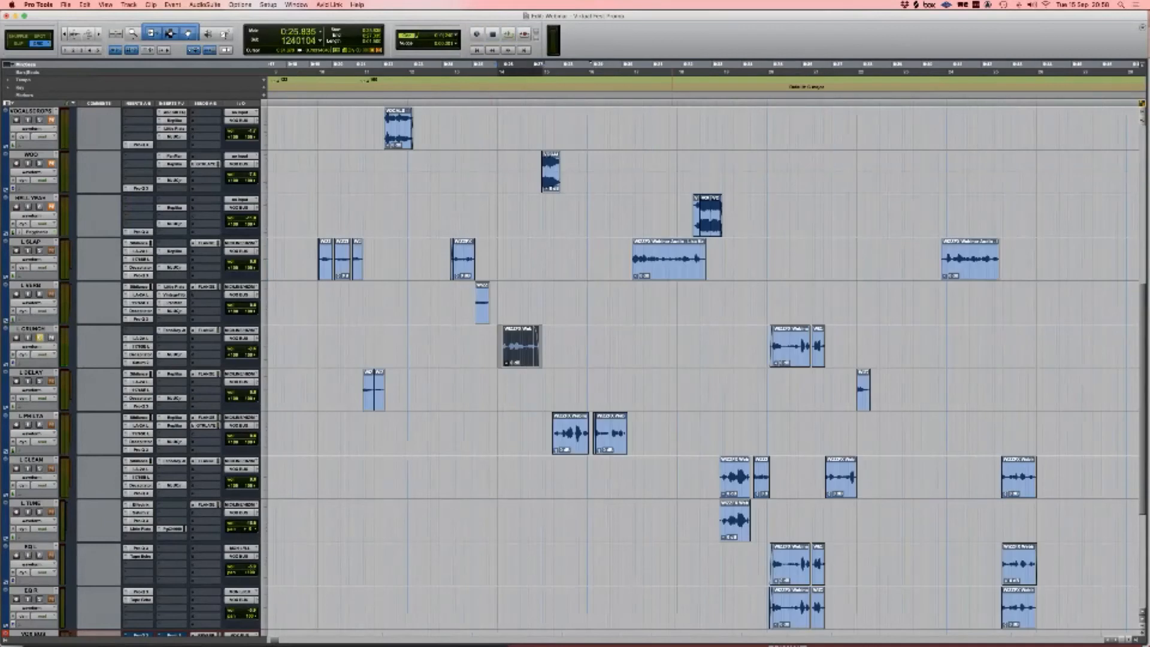
pyautogui.scroll(-2, 701, 366)
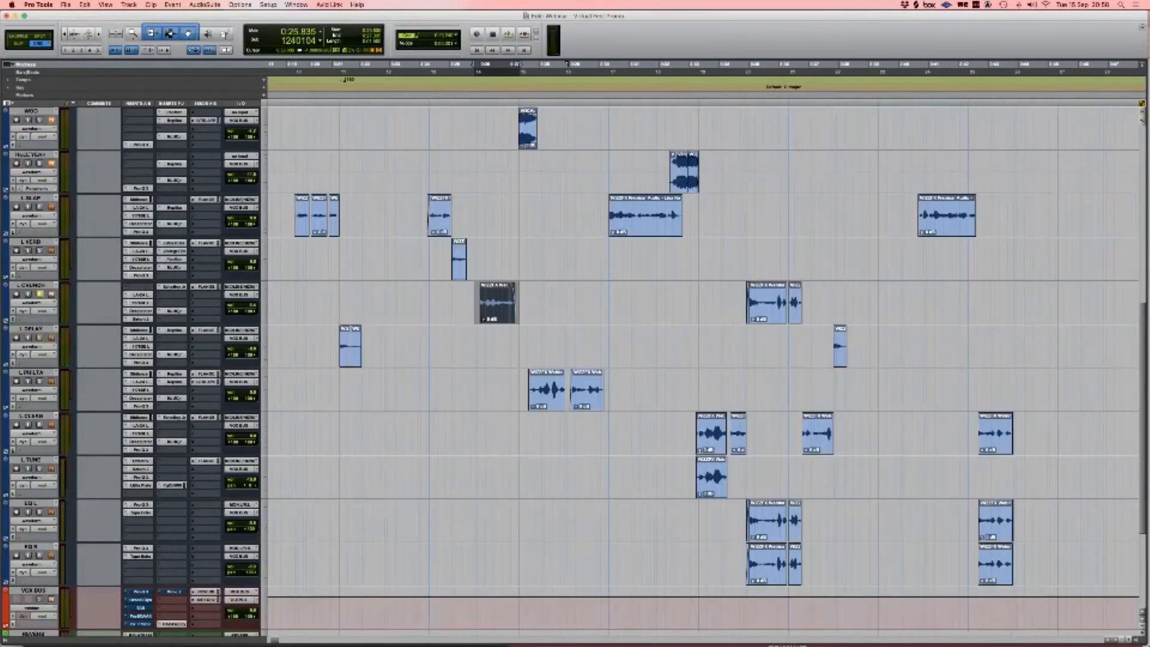
pyautogui.moveTo(688, 476); pyautogui.dragTo(764, 477)
pyautogui.click(697, 477)
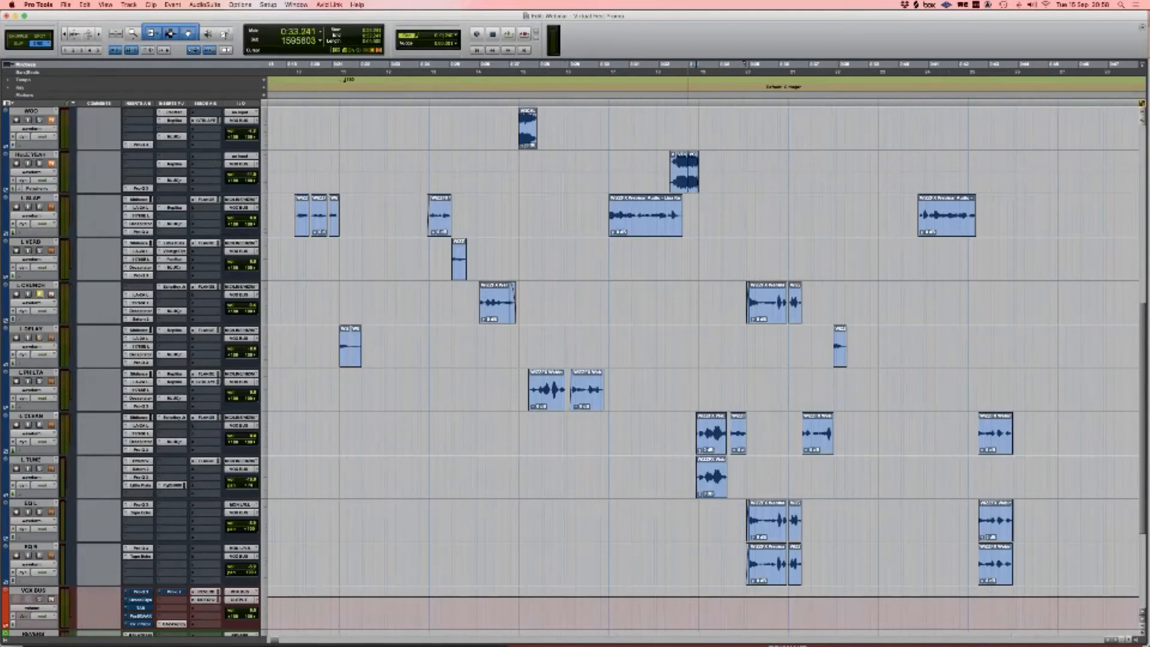
pyautogui.press('t')
pyautogui.press('t')
pyautogui.press('r')
pyautogui.hscroll(-1, 697, 477)
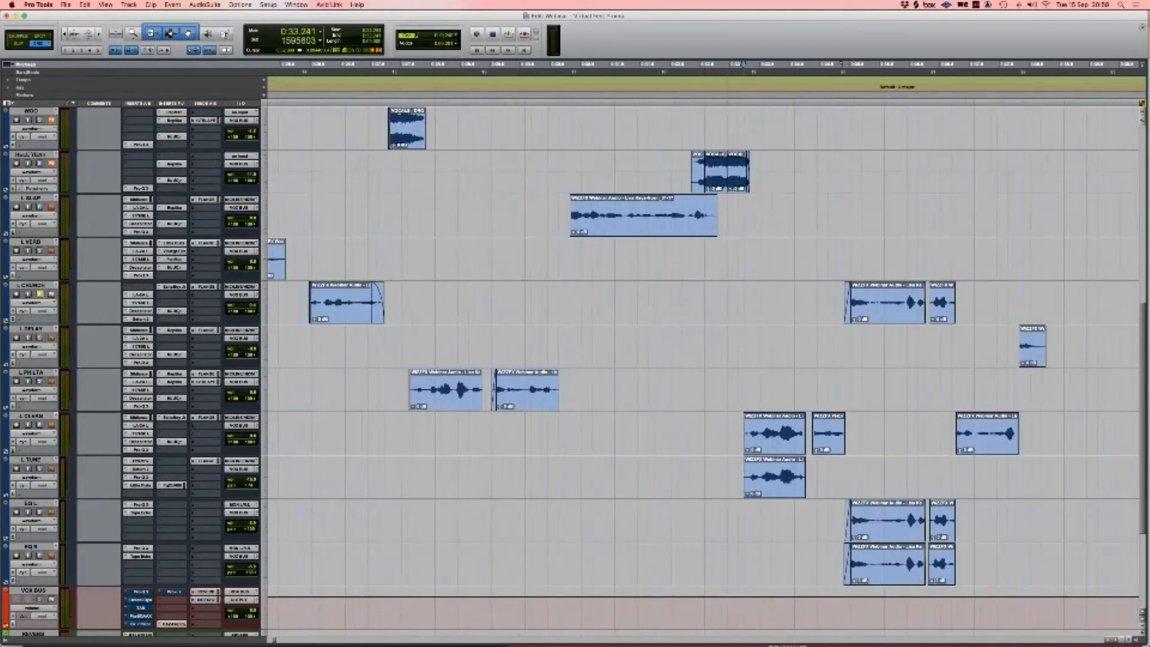
pyautogui.moveTo(728, 469); pyautogui.dragTo(840, 469)
pyautogui.hscroll(2, 840, 469)
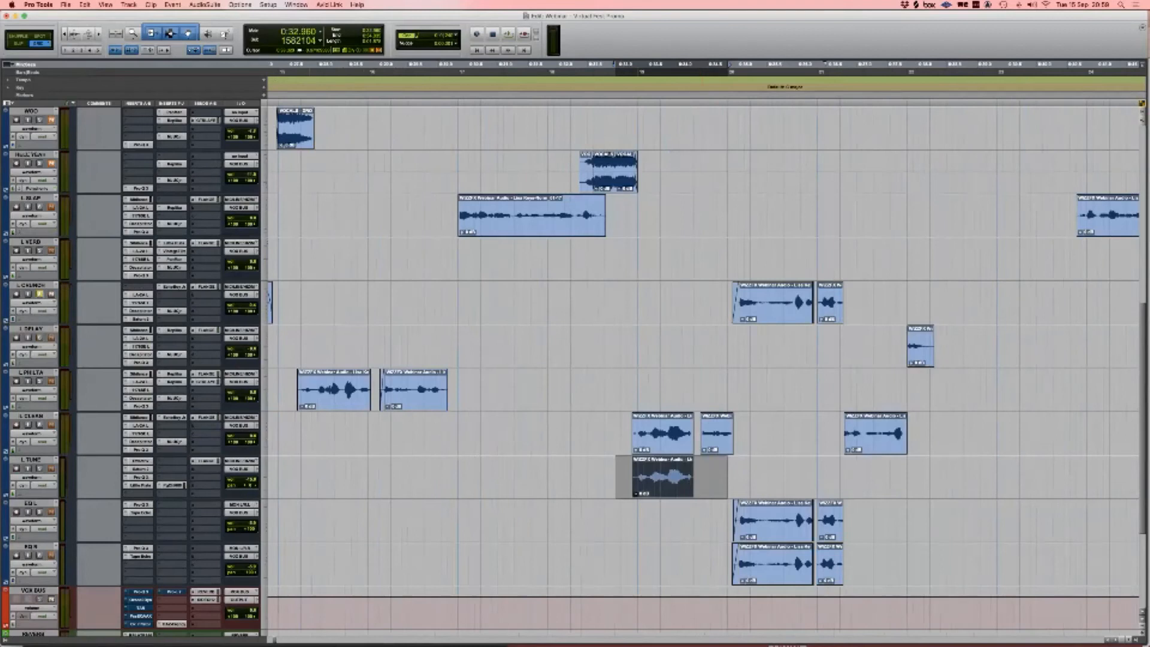
# Step: Play back from 0:33.148, just before the L CLEAN clip
pyautogui.click(627, 428)
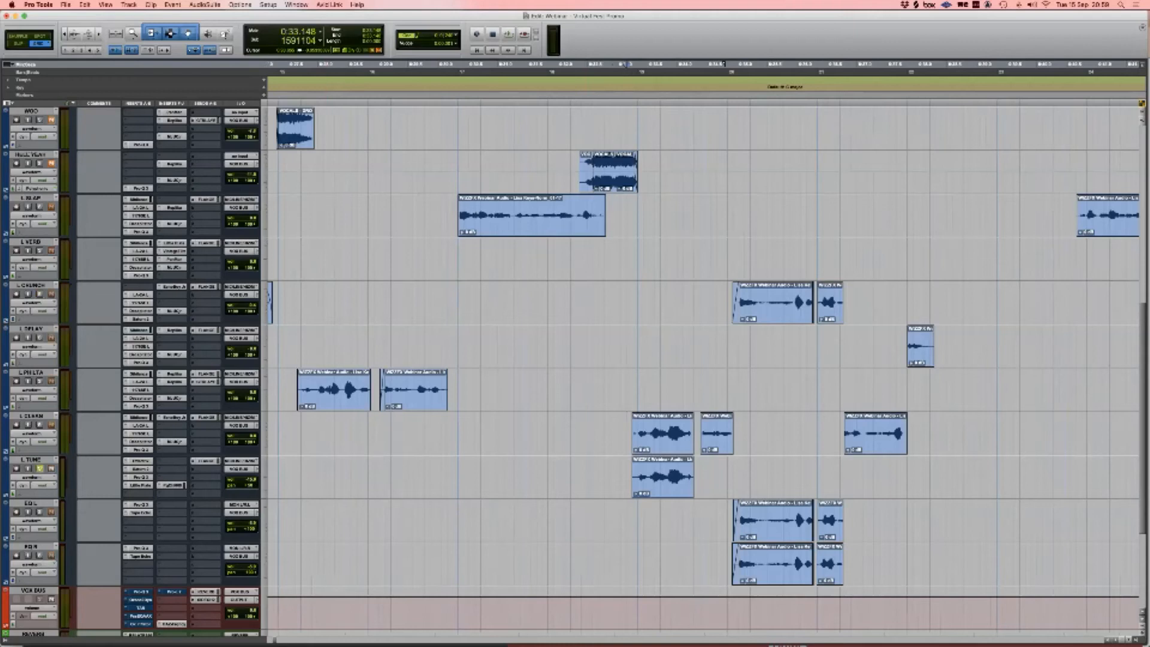
pyautogui.press('space')
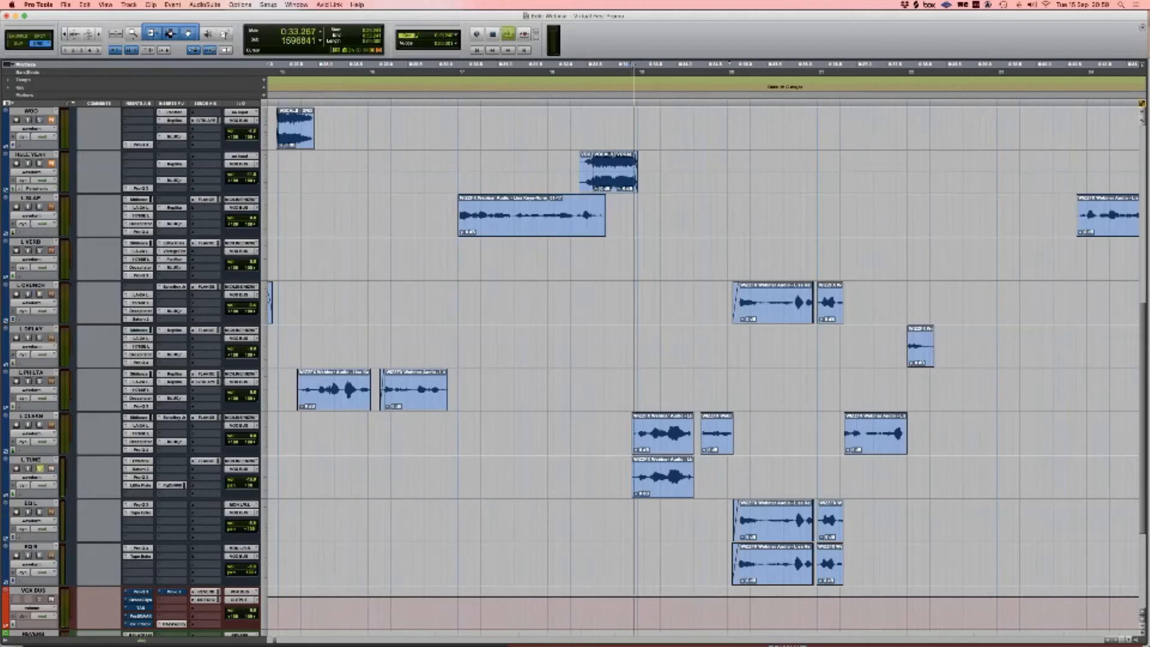
pyautogui.press('space')
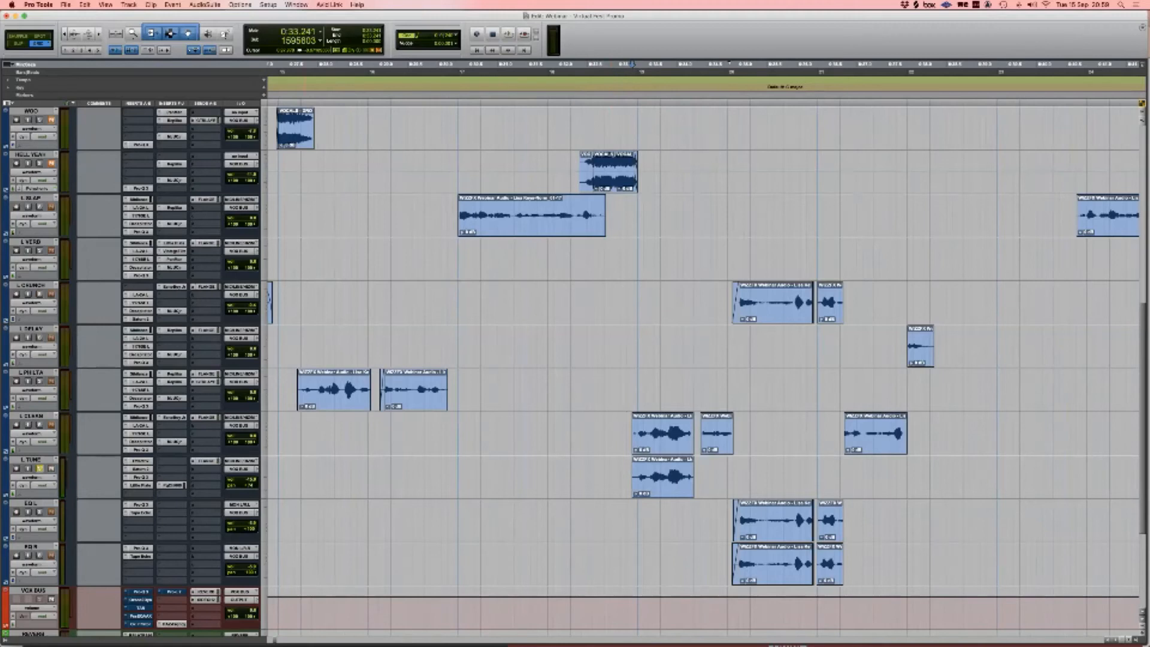
# Step: Switch L TUNE's Effectrix plug-in to the TONAL DELAY effect
pyautogui.click(138, 461)
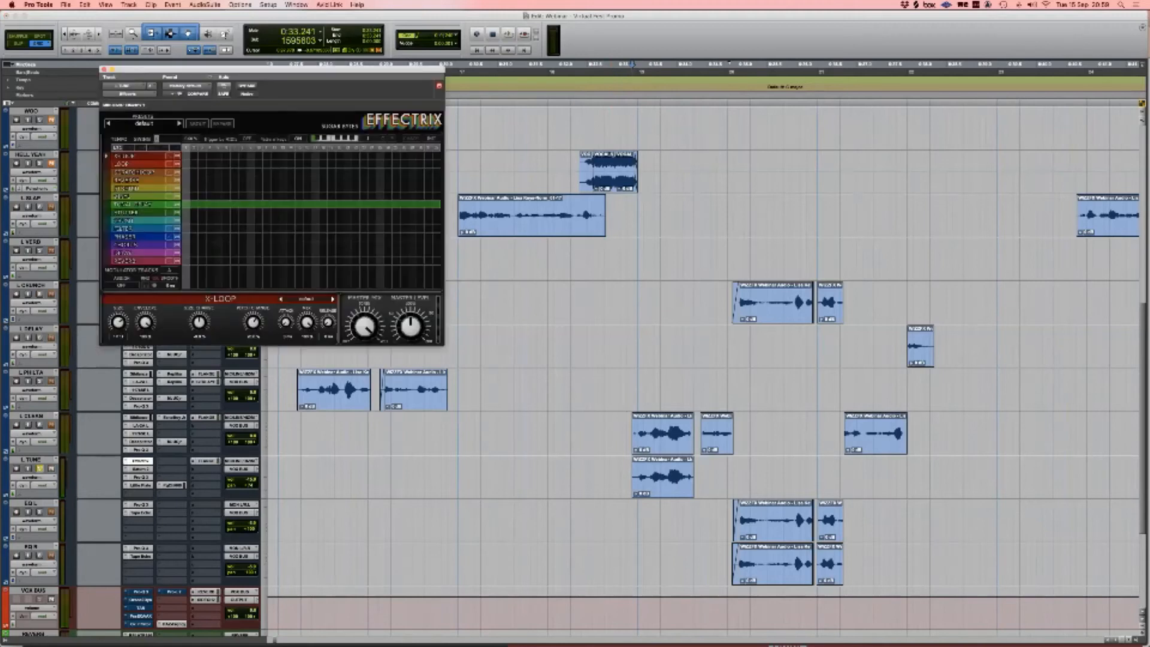
pyautogui.scroll(10, 707, 371)
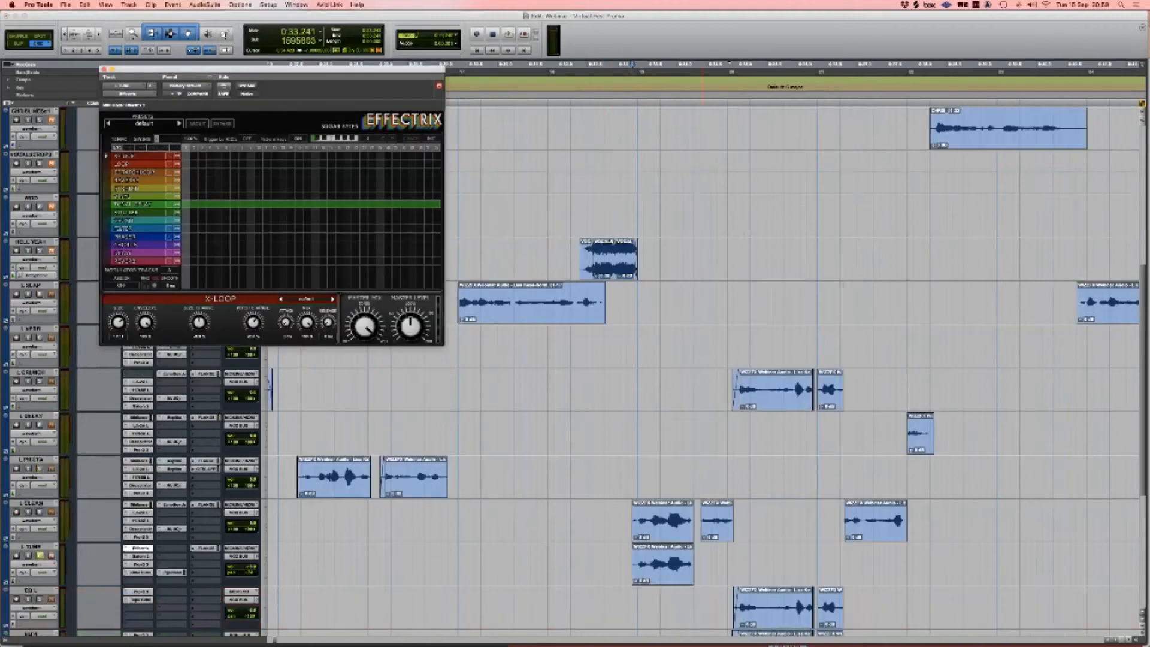
pyautogui.scroll(-10, 712, 384)
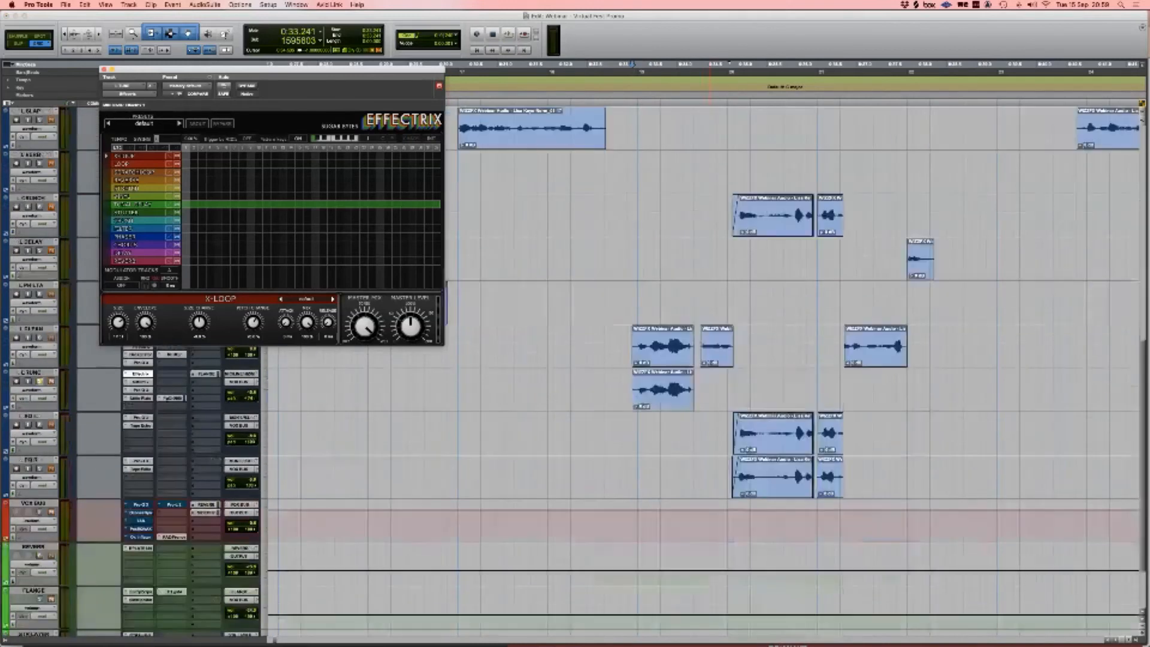
pyautogui.click(666, 399)
pyautogui.click(133, 205)
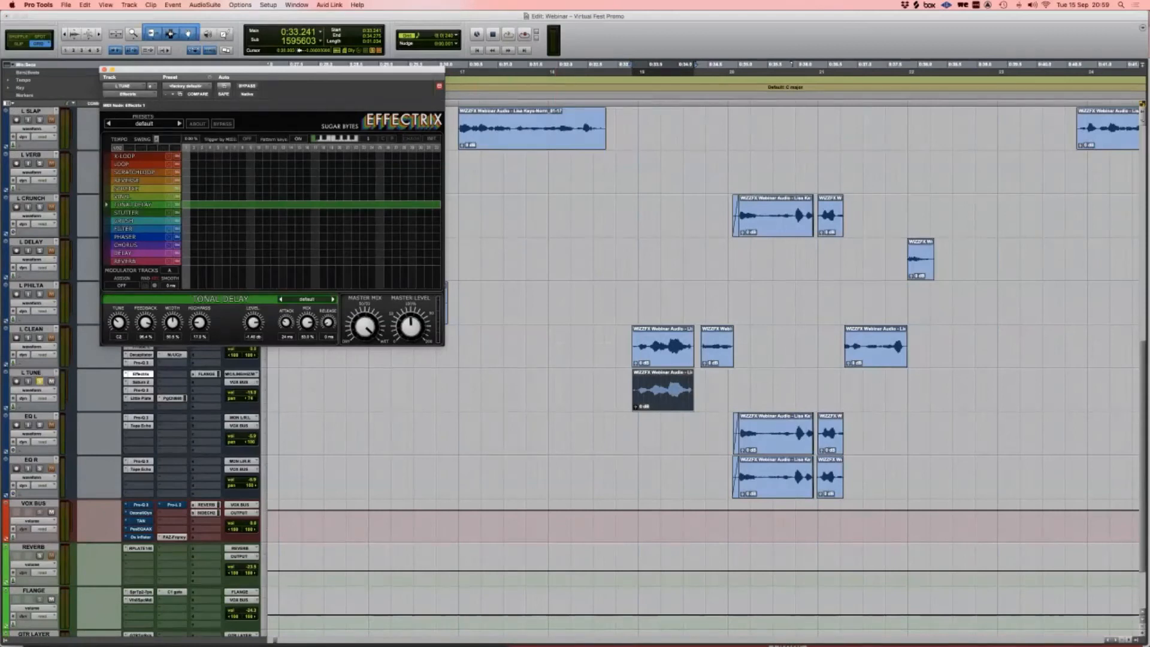
# Step: Check L TUNE's Saturn 2, then audition its Pro-Q 3 EQ with a short playback
pyautogui.click(141, 382)
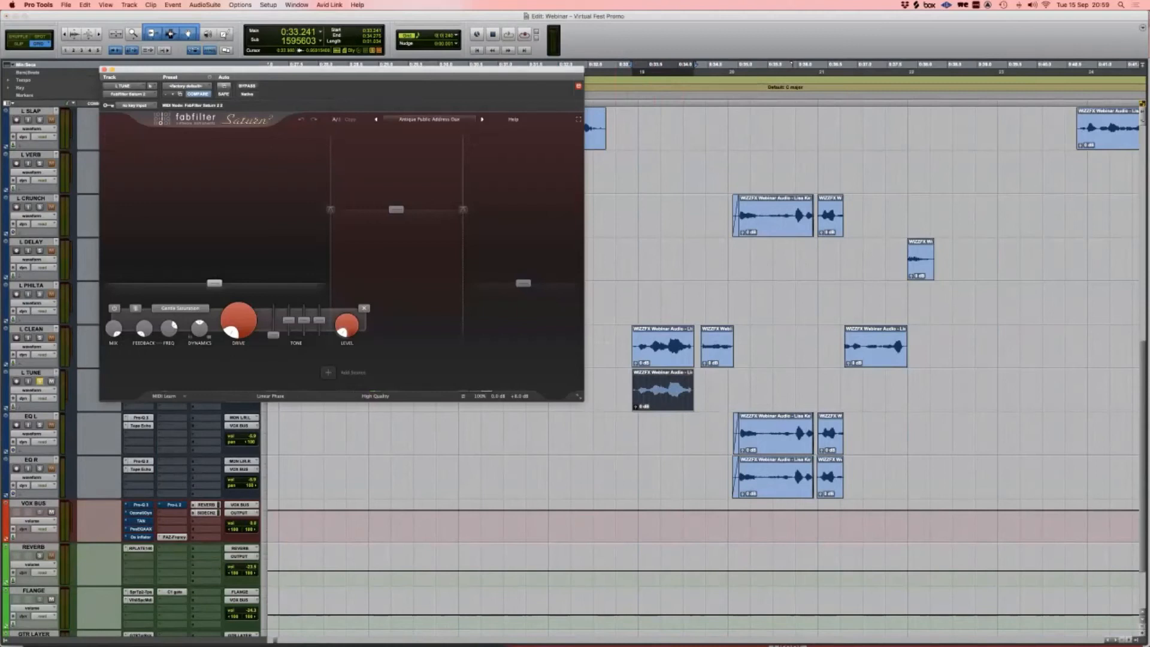
pyautogui.press('super+w')
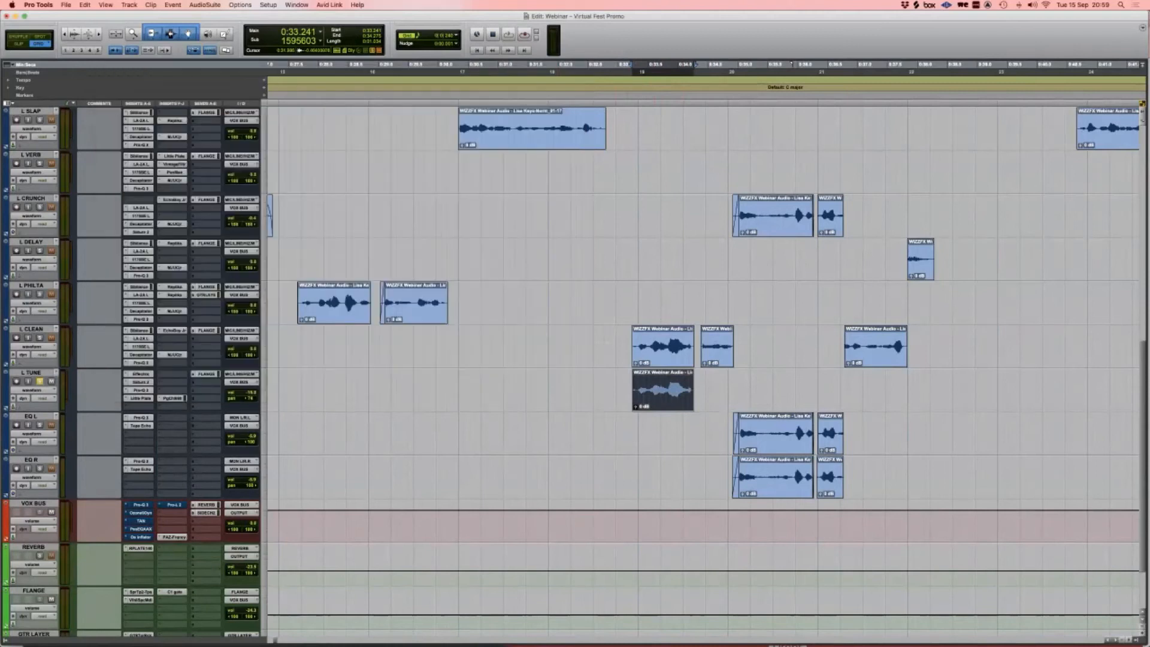
pyautogui.click(140, 390)
pyautogui.press('space')
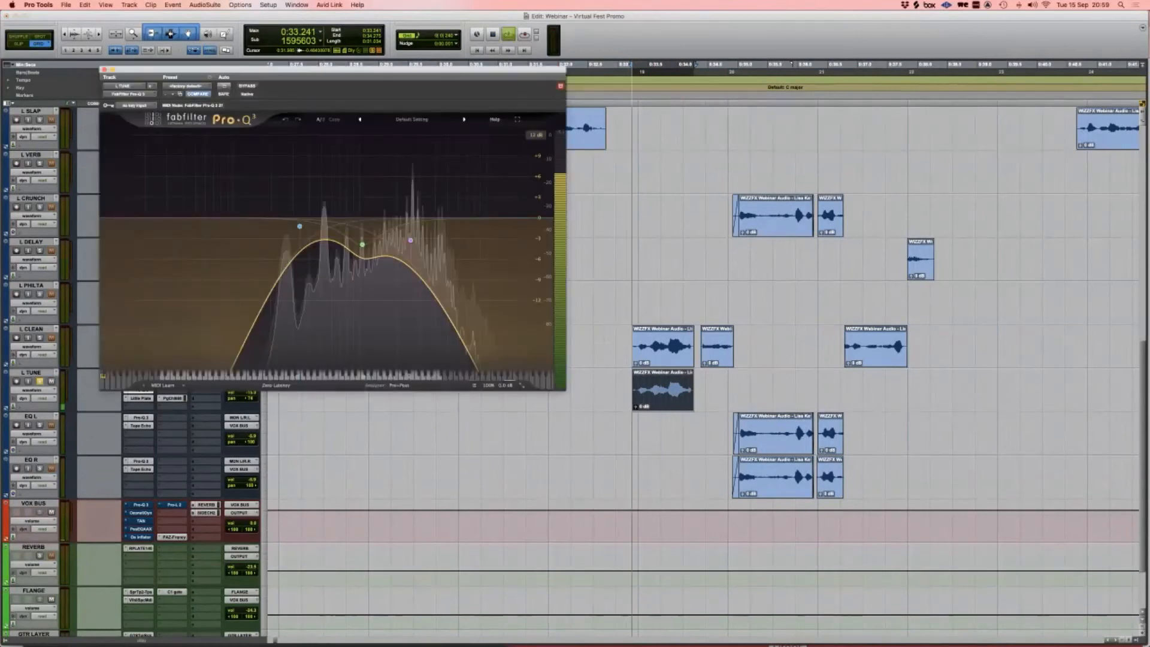
pyautogui.press('space')
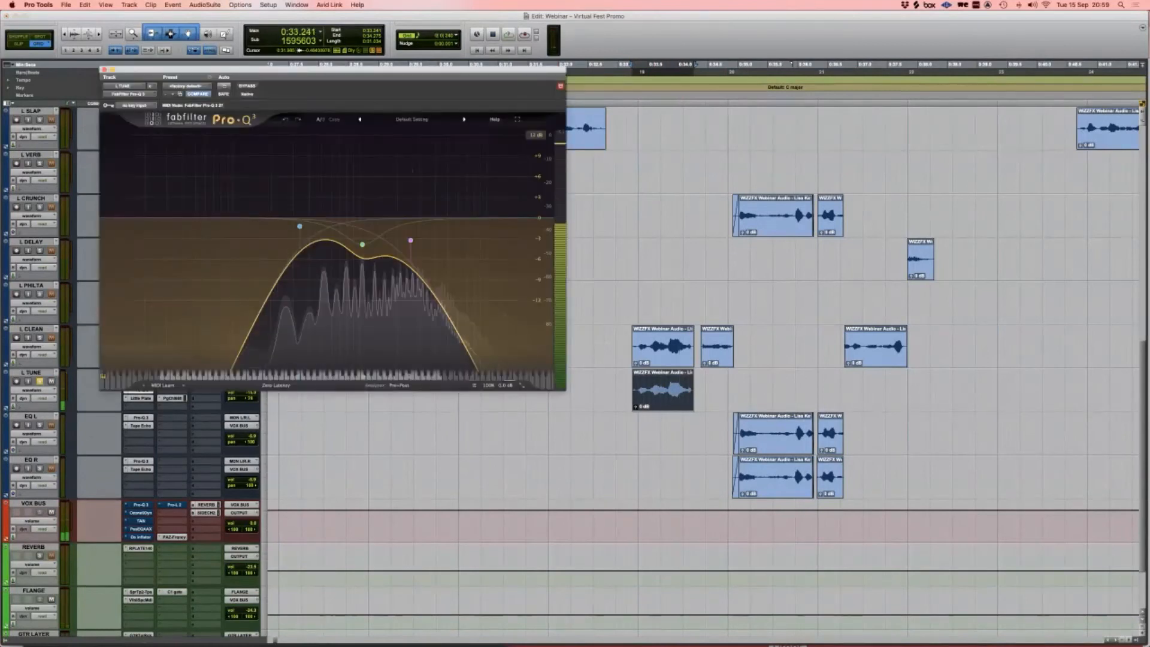
# Step: Check the Little Plate reverb, bring up the PuigChild compressor, and play the L TUNE clip
pyautogui.click(140, 397)
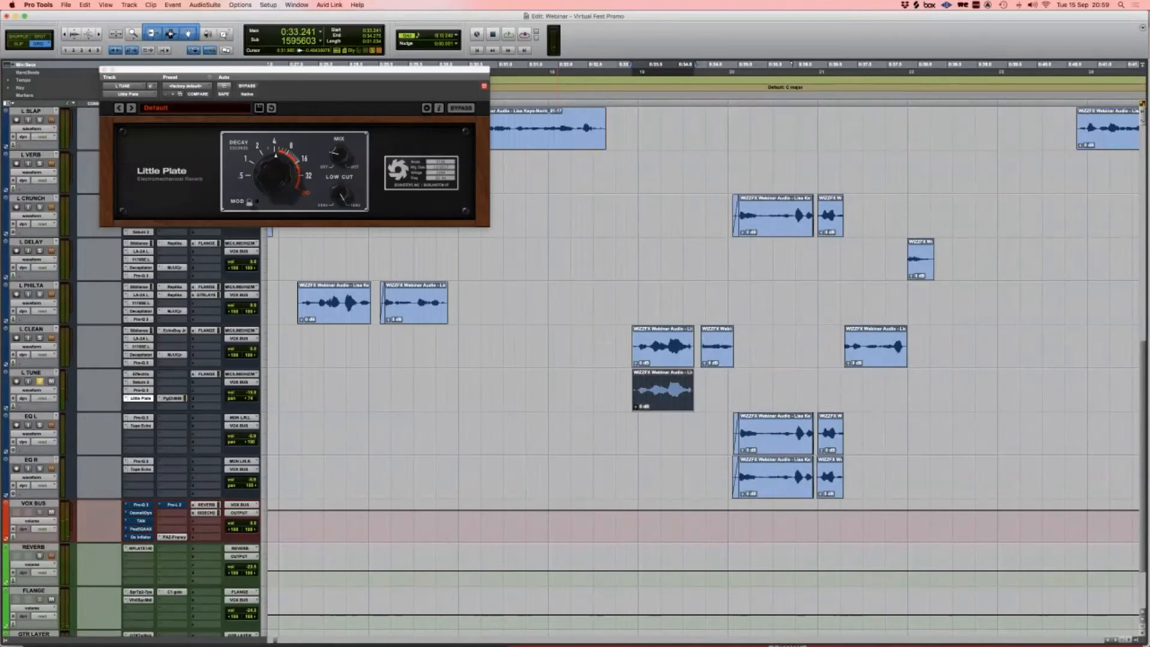
pyautogui.click(140, 398)
pyautogui.click(172, 398)
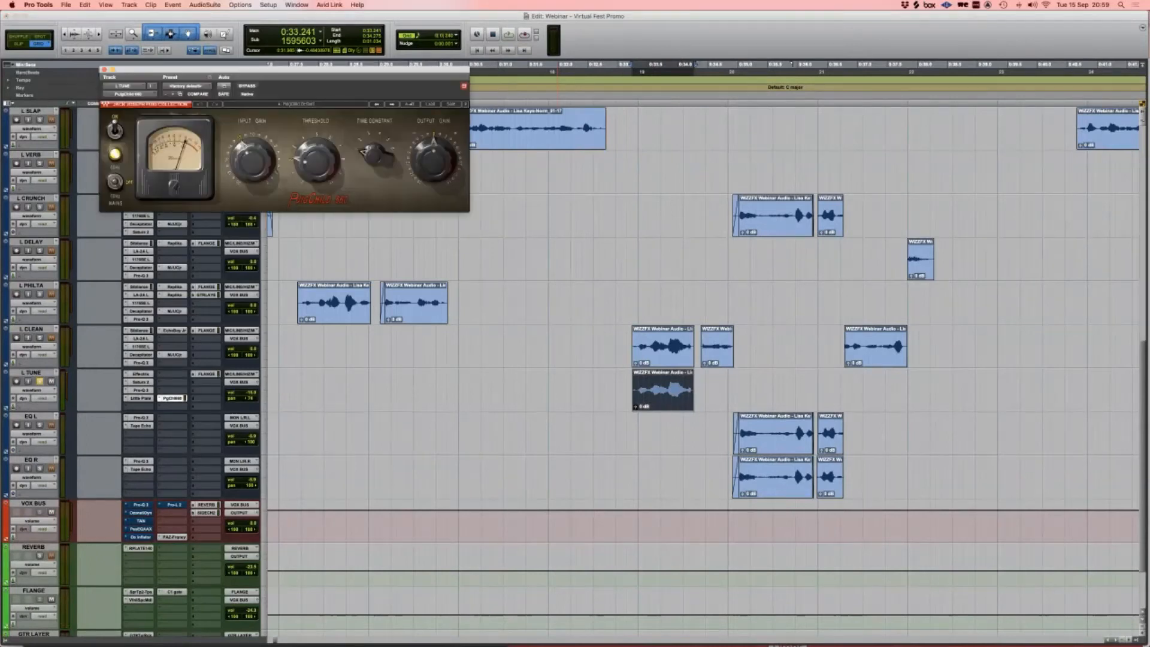
pyautogui.click(630, 394)
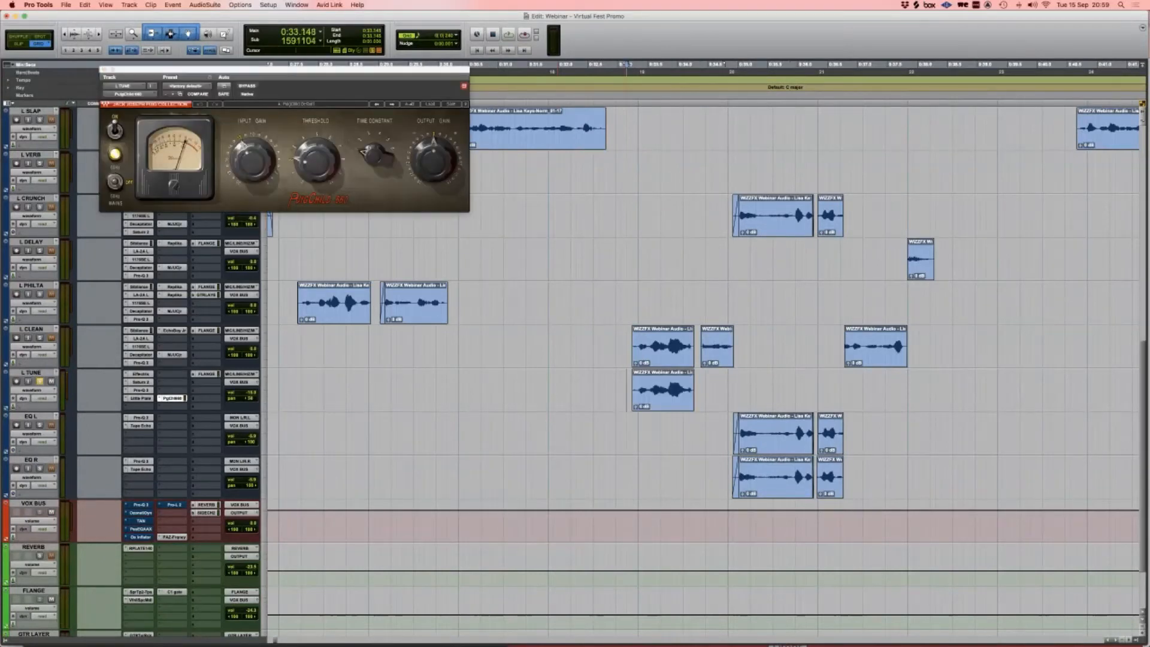
pyautogui.hscroll(2, 623, 395)
pyautogui.click(623, 398)
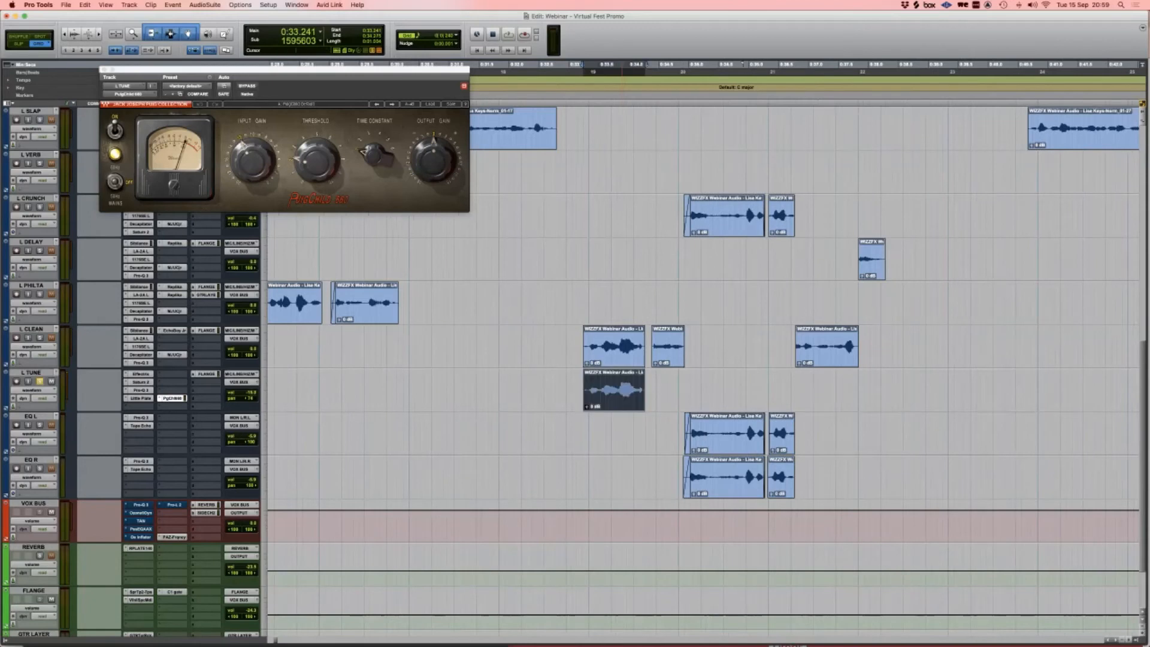
pyautogui.press('space')
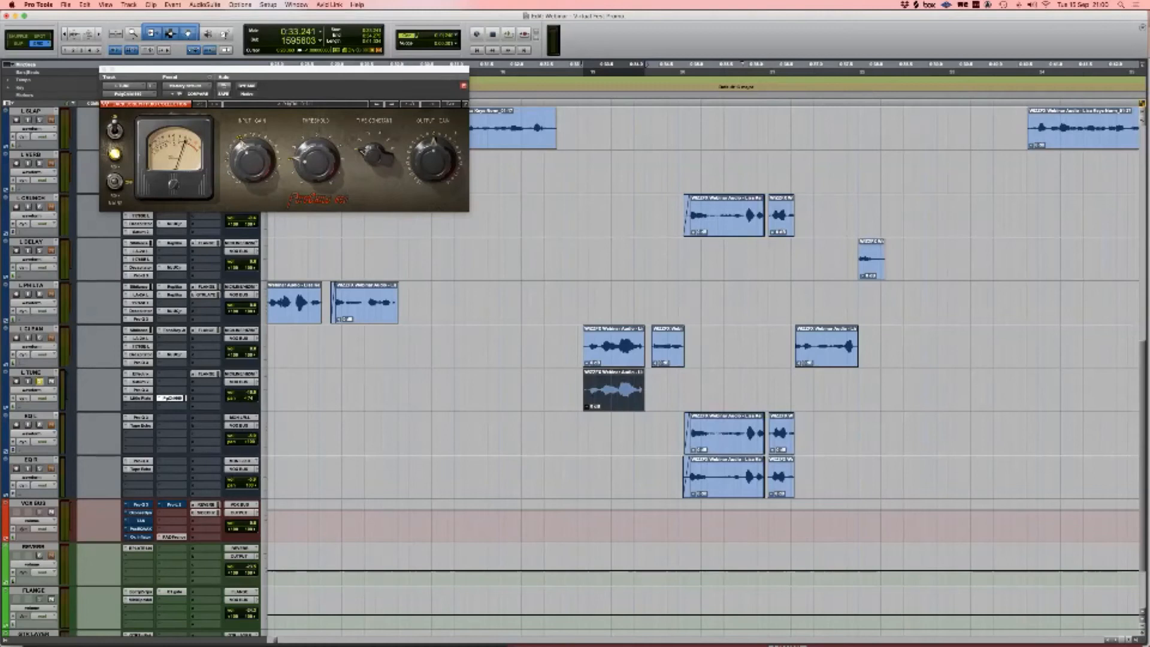
# Step: Insert the SSL EQ from the 'de' plug-in search and toggle its ANALOG mode off and back
pyautogui.write('de')
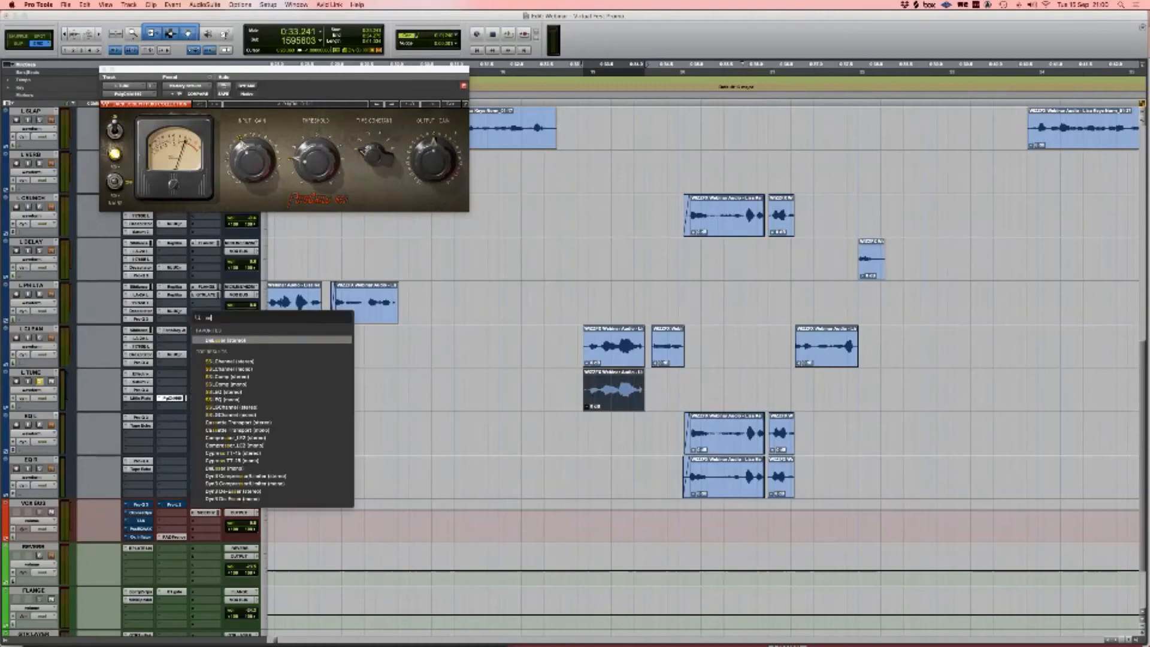
pyautogui.press('Down')
pyautogui.press('Down')
pyautogui.press('Down')
pyautogui.press('Down')
pyautogui.press('Return')
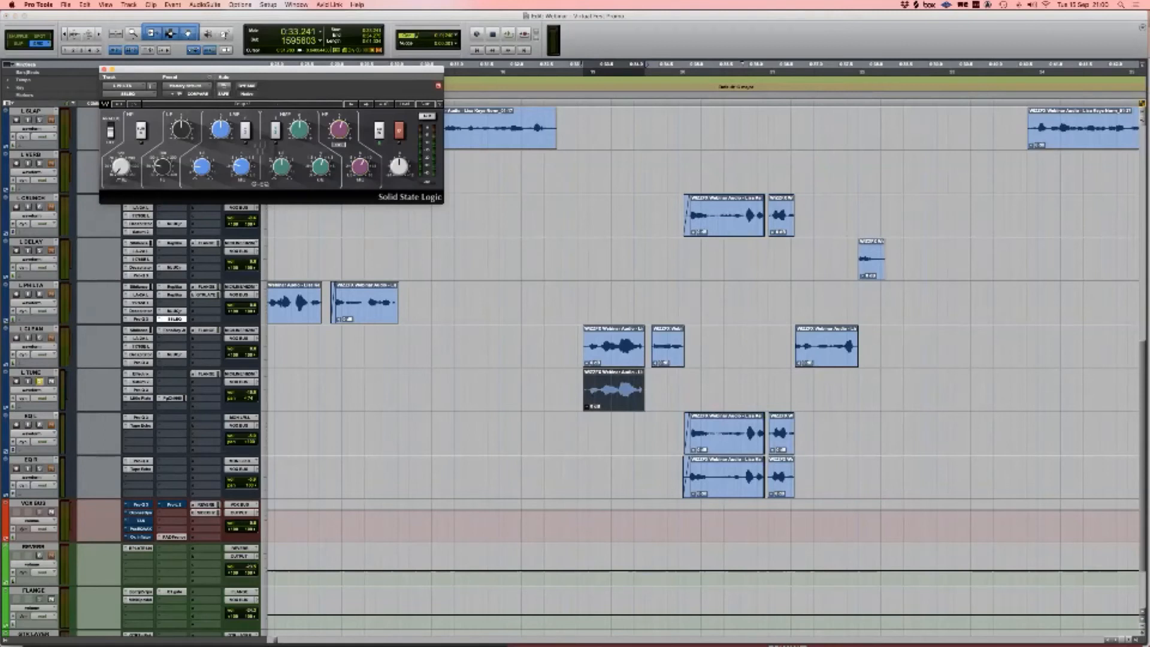
pyautogui.click(111, 130)
pyautogui.click(110, 131)
# Step: Close the SSL EQ and set its L PHILTA slot to no insert
pyautogui.click(103, 69)
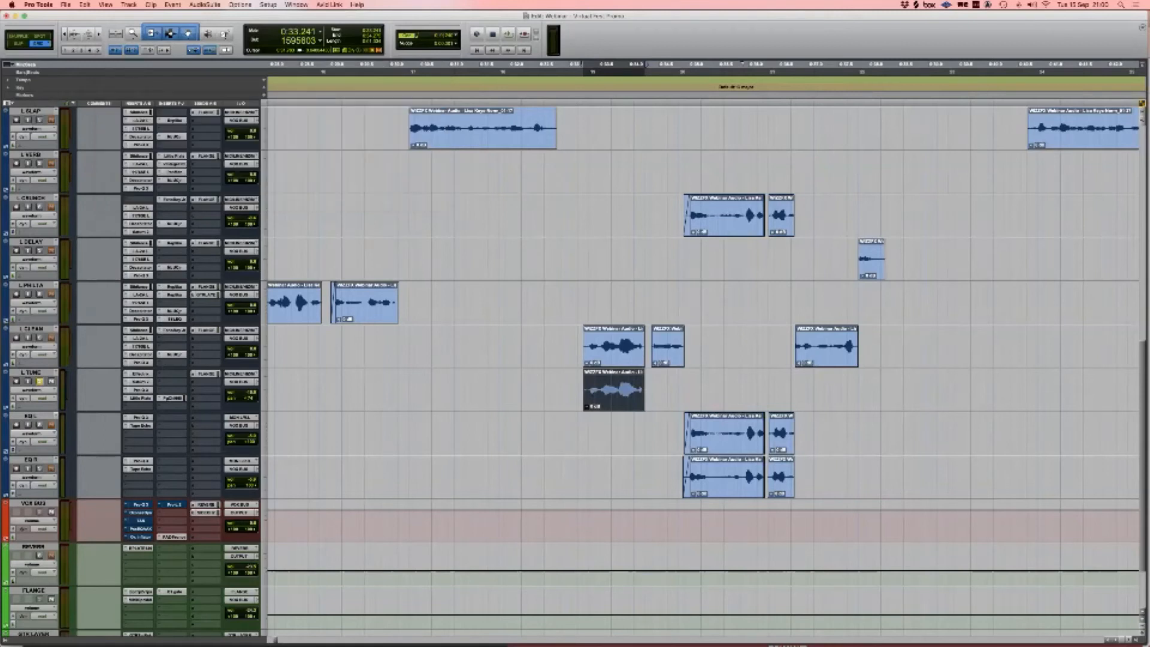
pyautogui.click(160, 320)
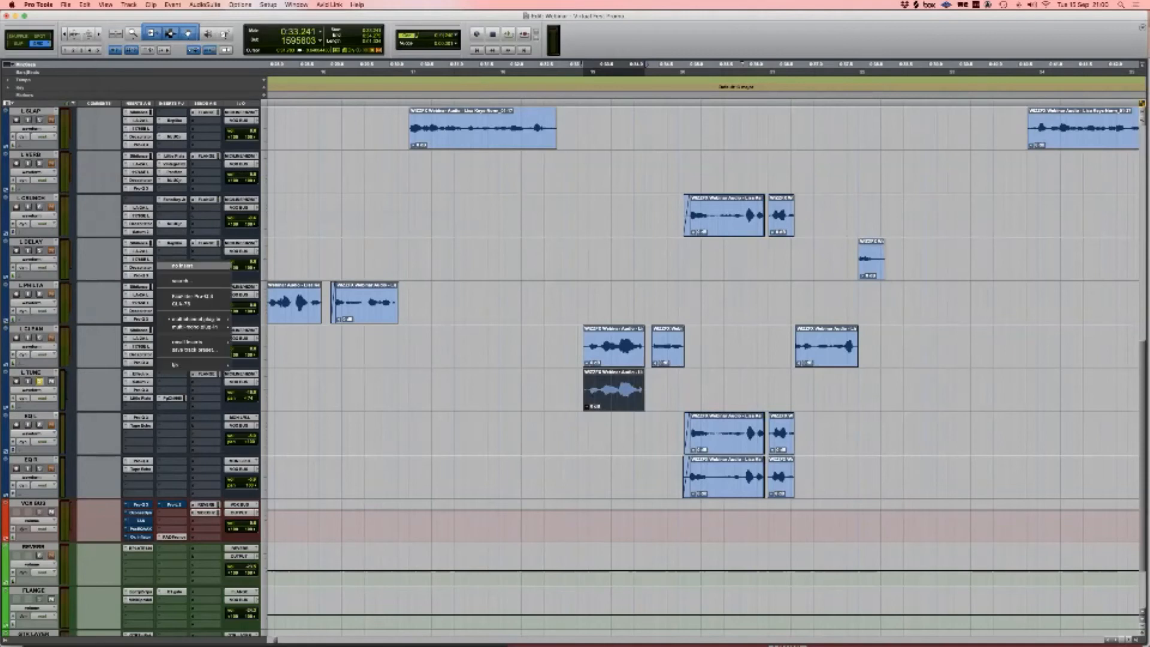
pyautogui.click(174, 265)
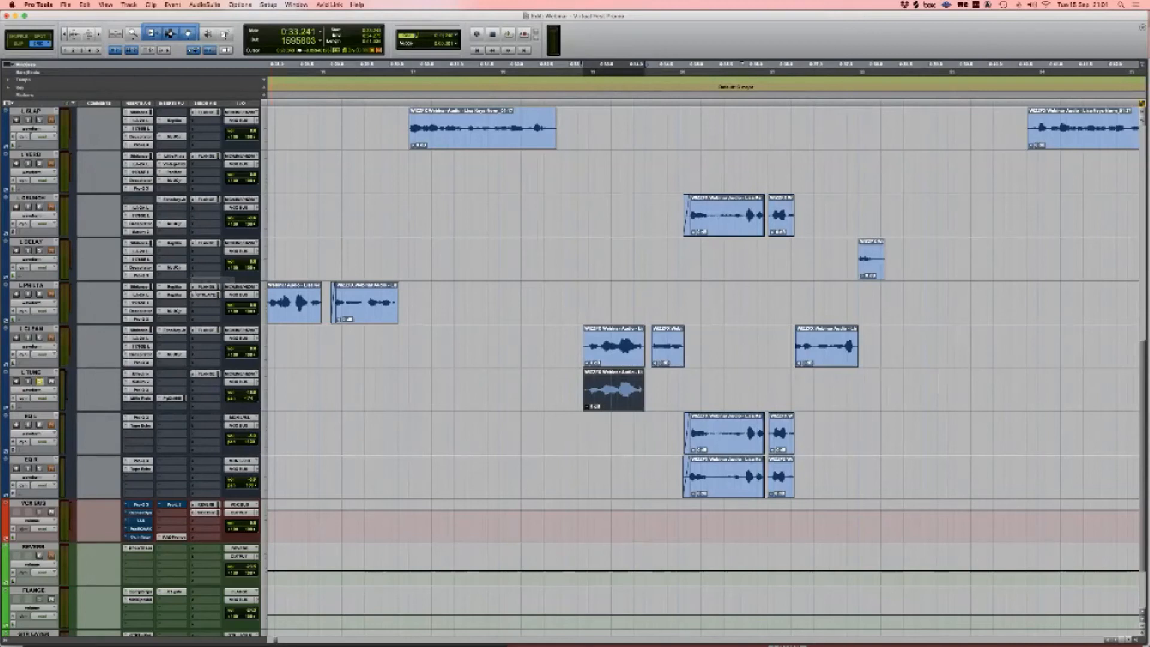
# Step: Jump to the L TUNE clip start and select a time range across the clip
pyautogui.click(556, 390)
pyautogui.press('Tab')
pyautogui.hscroll(2, 561, 390)
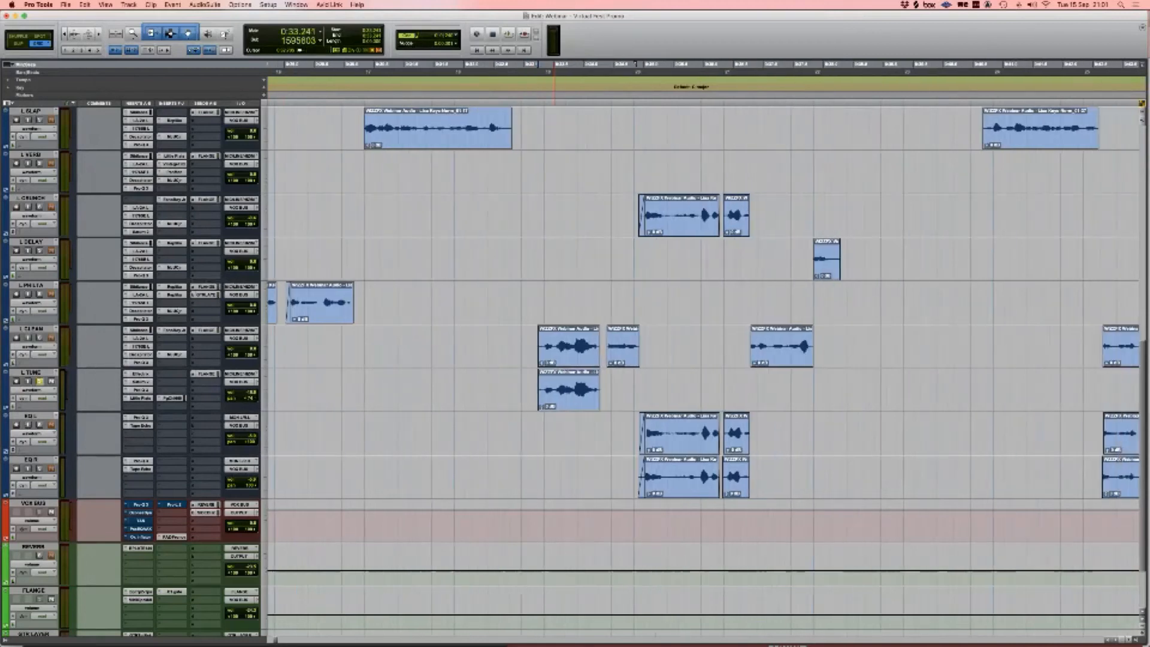
pyautogui.scroll(2, 560, 389)
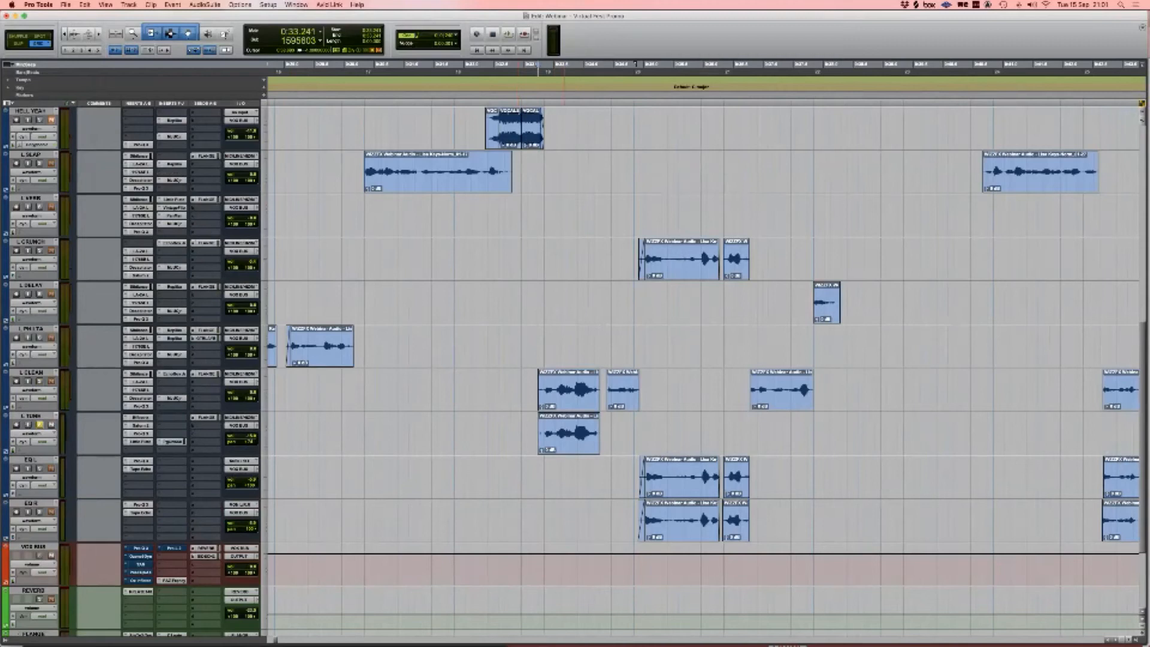
pyautogui.moveTo(499, 433); pyautogui.dragTo(702, 434)
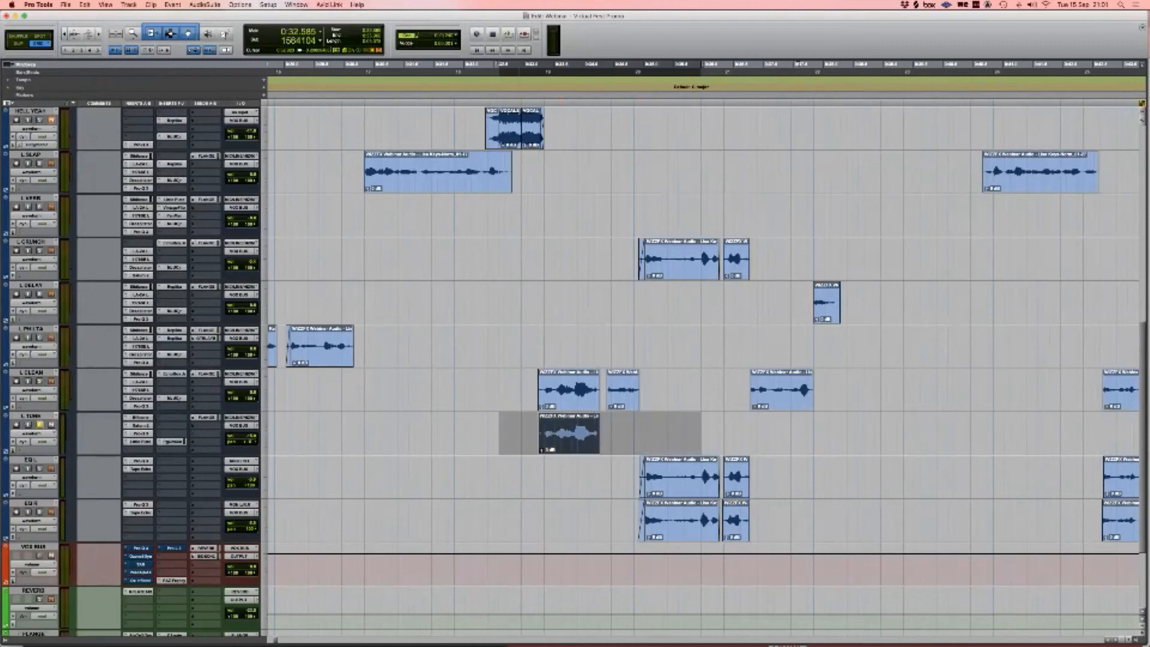
# Step: Play the L CLEAN phrase from 0:33.238, then unsolo L TUNE and select EQ L
pyautogui.click(521, 391)
pyautogui.press('Tab')
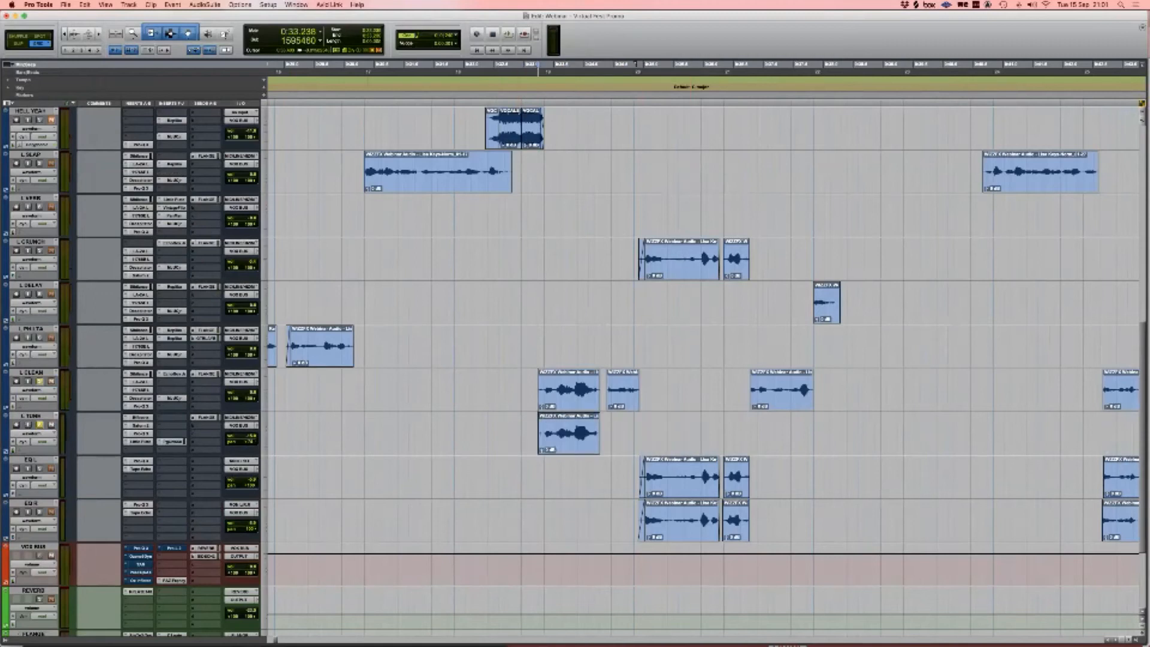
pyautogui.press('space')
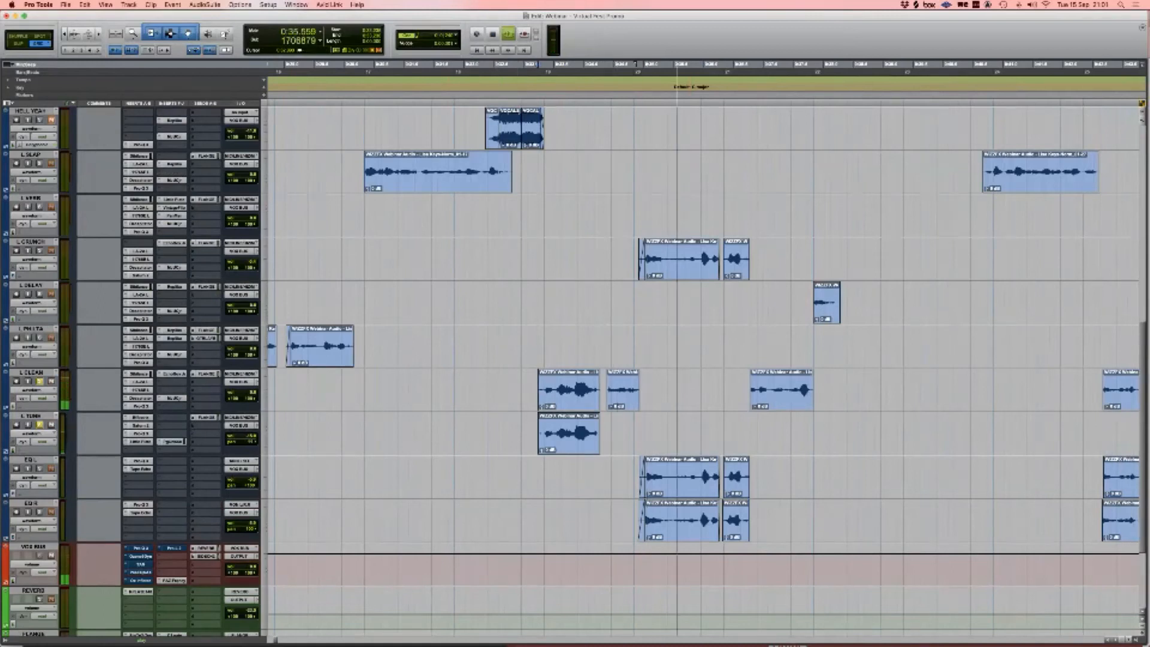
pyautogui.press('space')
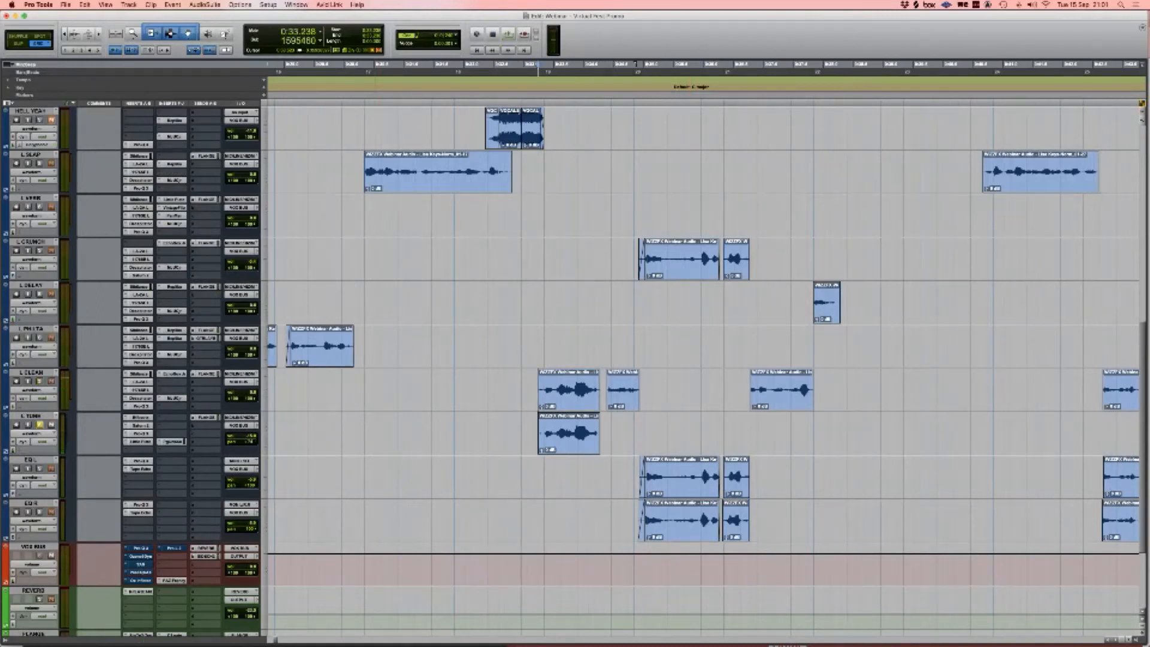
pyautogui.click(40, 425)
pyautogui.click(31, 460)
# Step: Select EQ R alongside EQ L and check EQ L's Pro-Q 3 and Tape Echo
pyautogui.keyDown('shift'); pyautogui.click(31, 503); pyautogui.keyUp('shift')
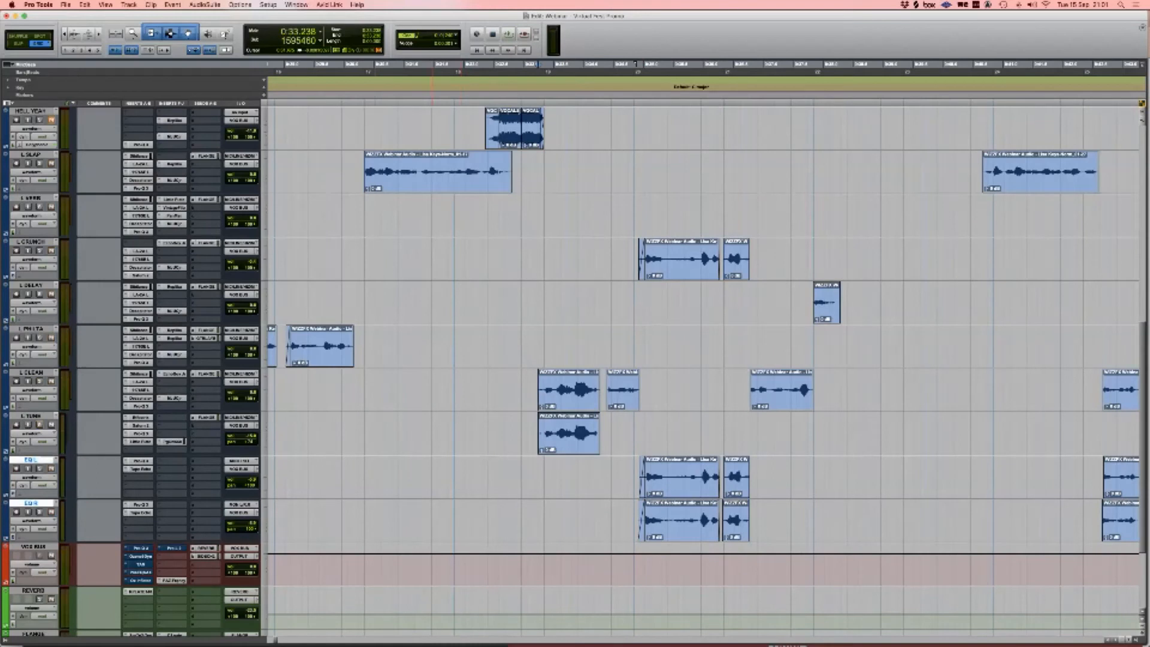
pyautogui.click(139, 460)
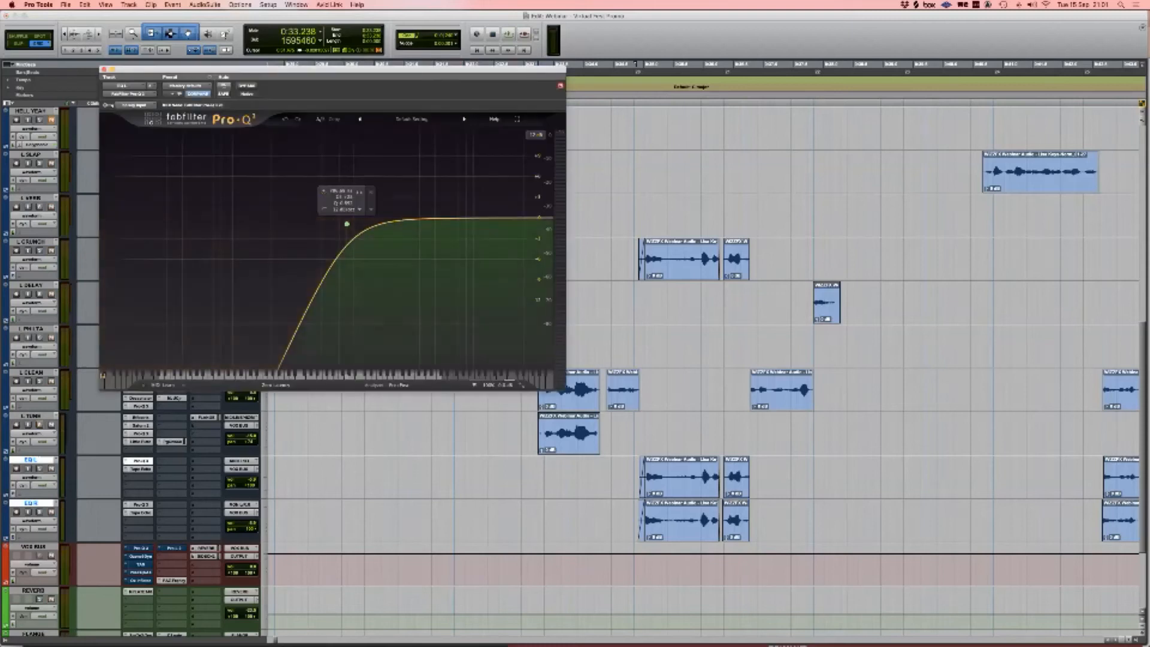
pyautogui.click(140, 469)
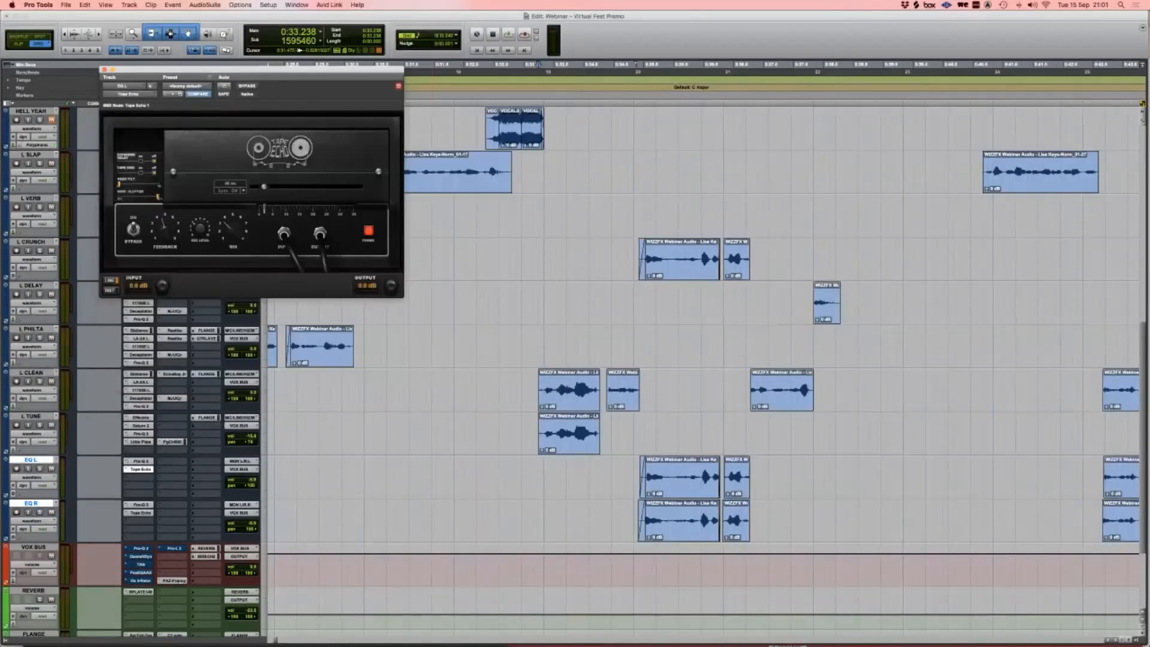
pyautogui.click(140, 469)
# Step: Zoom to the EQ L clip and select the range covering the EQ L and EQ R clips
pyautogui.click(637, 477)
pyautogui.press('Tab')
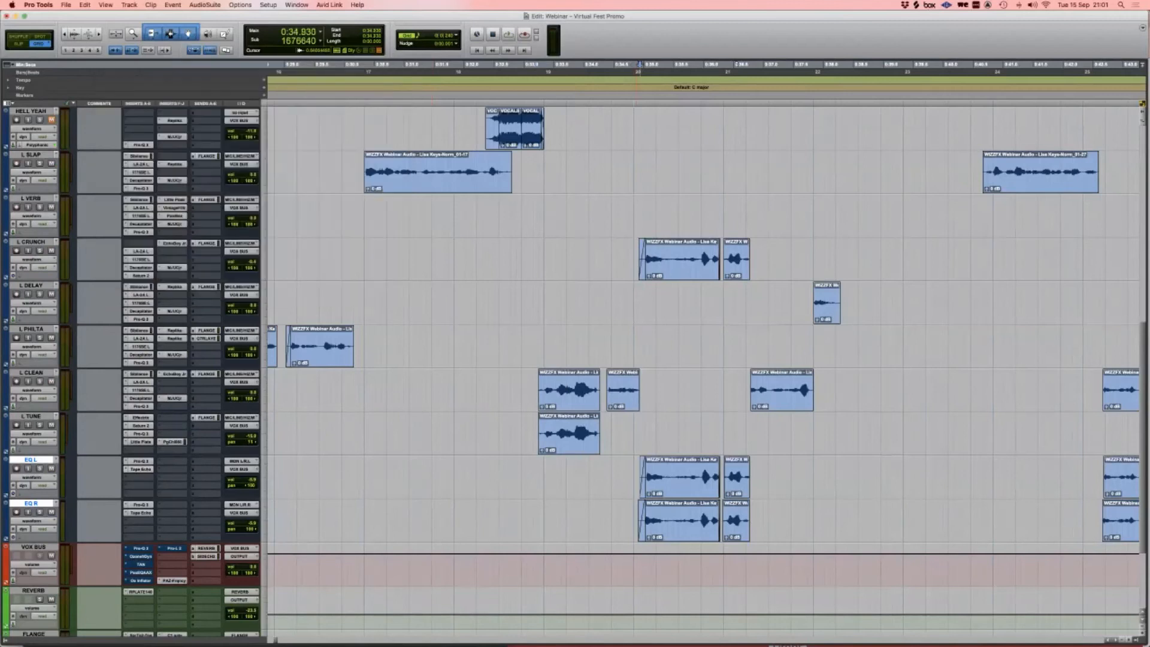
pyautogui.press('t')
pyautogui.press('t')
pyautogui.press('t')
pyautogui.hscroll(4, 637, 477)
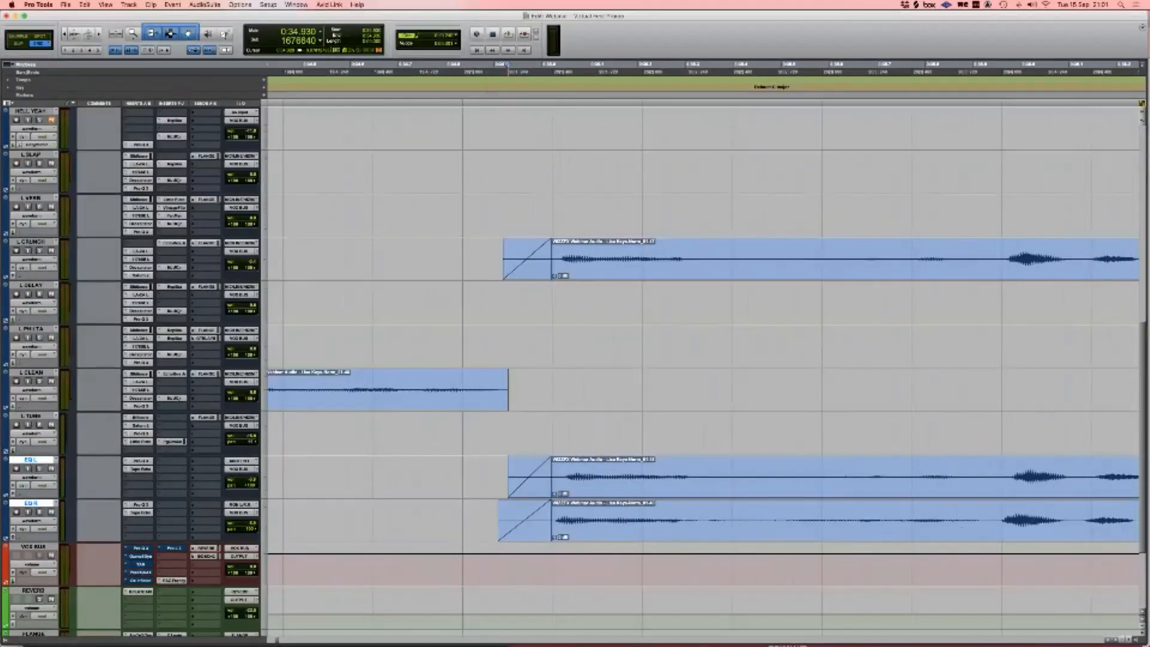
pyautogui.press('r')
pyautogui.press('r')
pyautogui.press('r')
pyautogui.moveTo(674, 476); pyautogui.dragTo(802, 514)
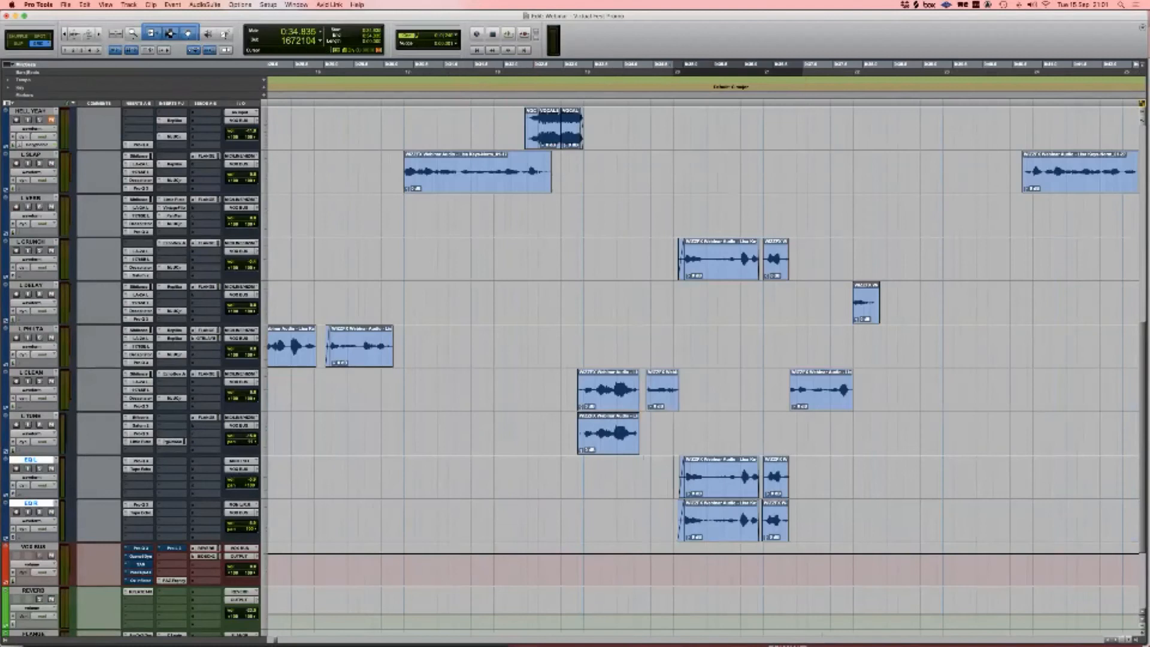
# Step: Solo L CRUNCH, EQ L and EQ R and play the selected range
pyautogui.click(40, 250)
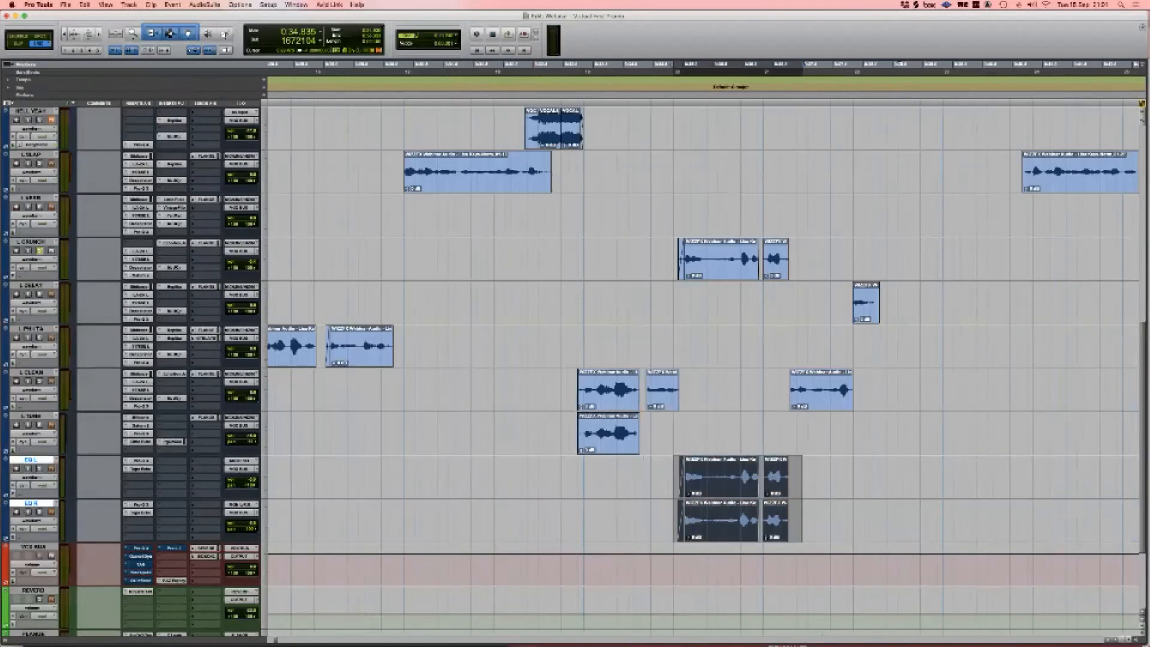
pyautogui.click(39, 468)
pyautogui.click(40, 512)
pyautogui.press('r')
pyautogui.press('space')
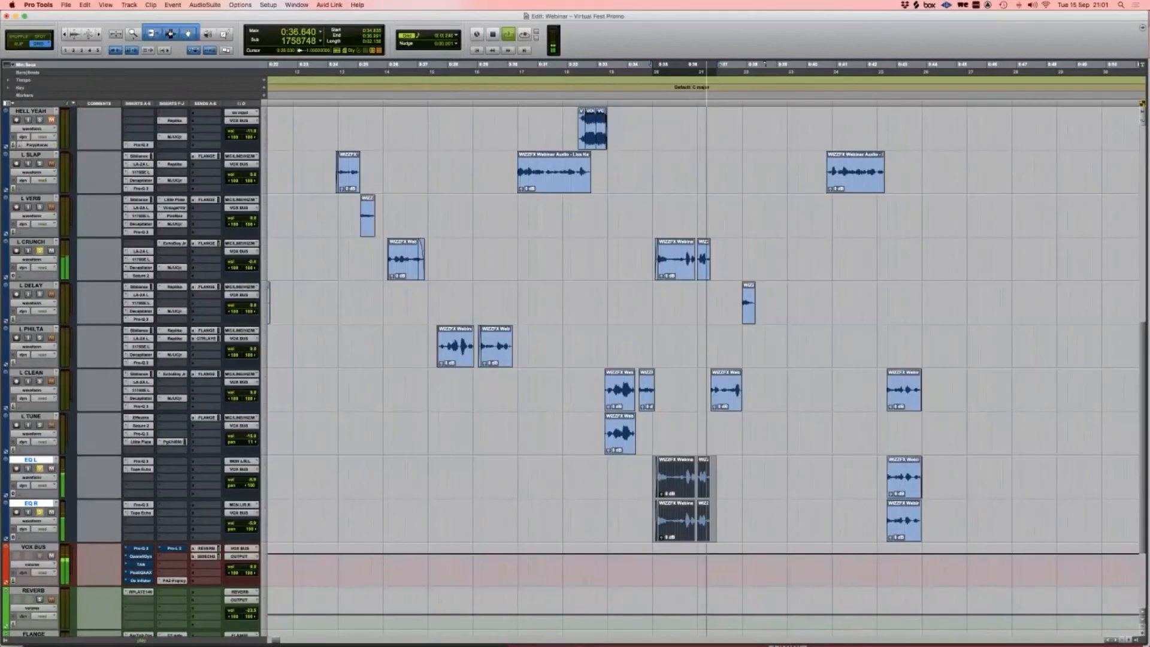
pyautogui.press('space')
# Step: Solo L CLEAN and play its phrase from the clip
pyautogui.press('t')
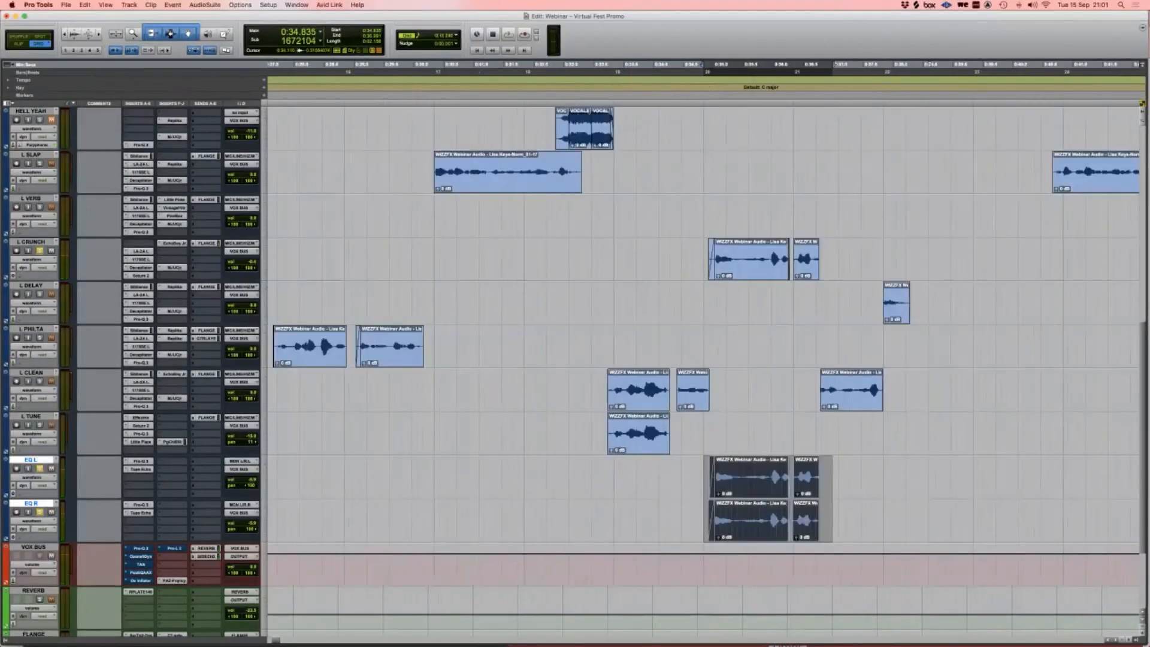
pyautogui.press('r')
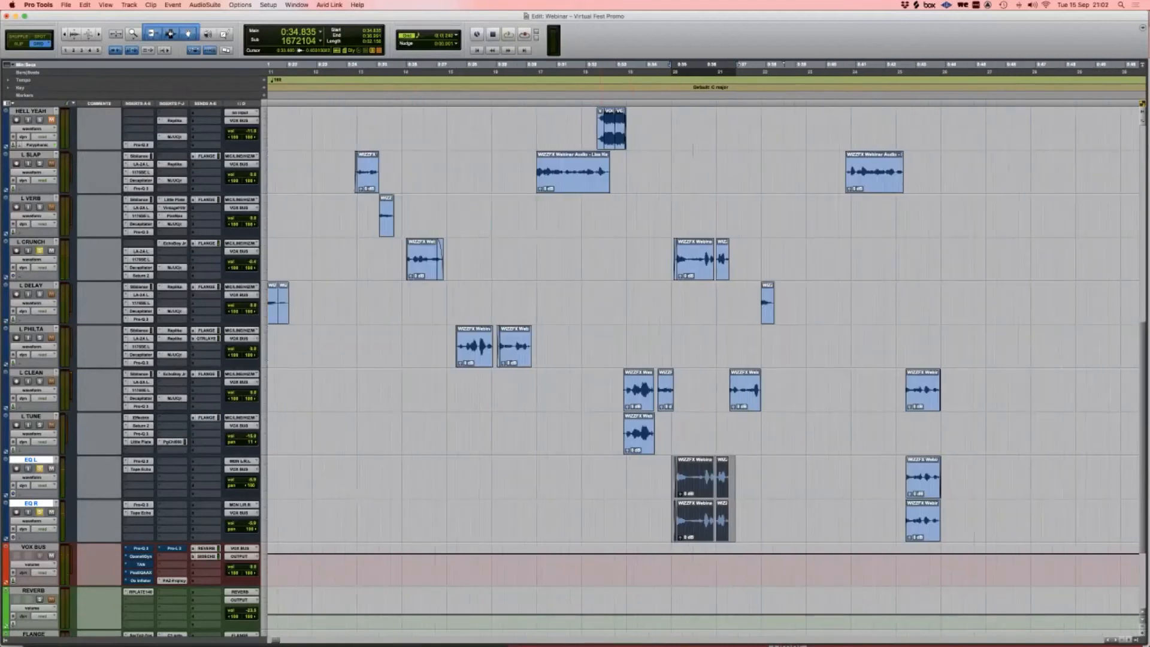
pyautogui.click(907, 384)
pyautogui.click(40, 382)
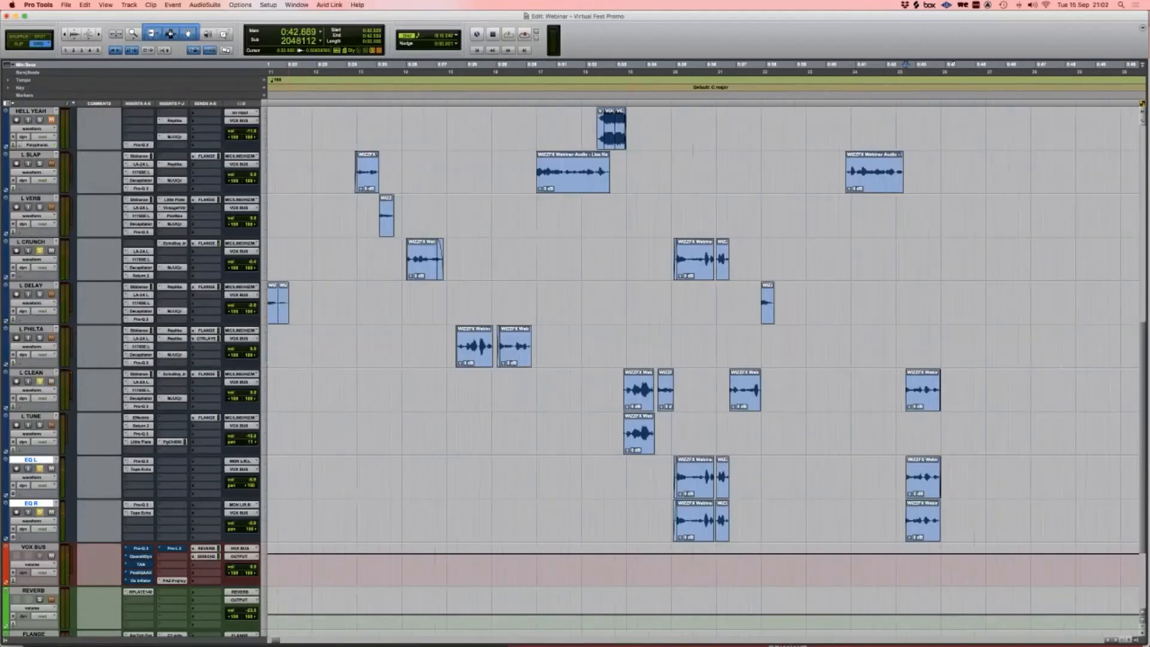
pyautogui.press('space')
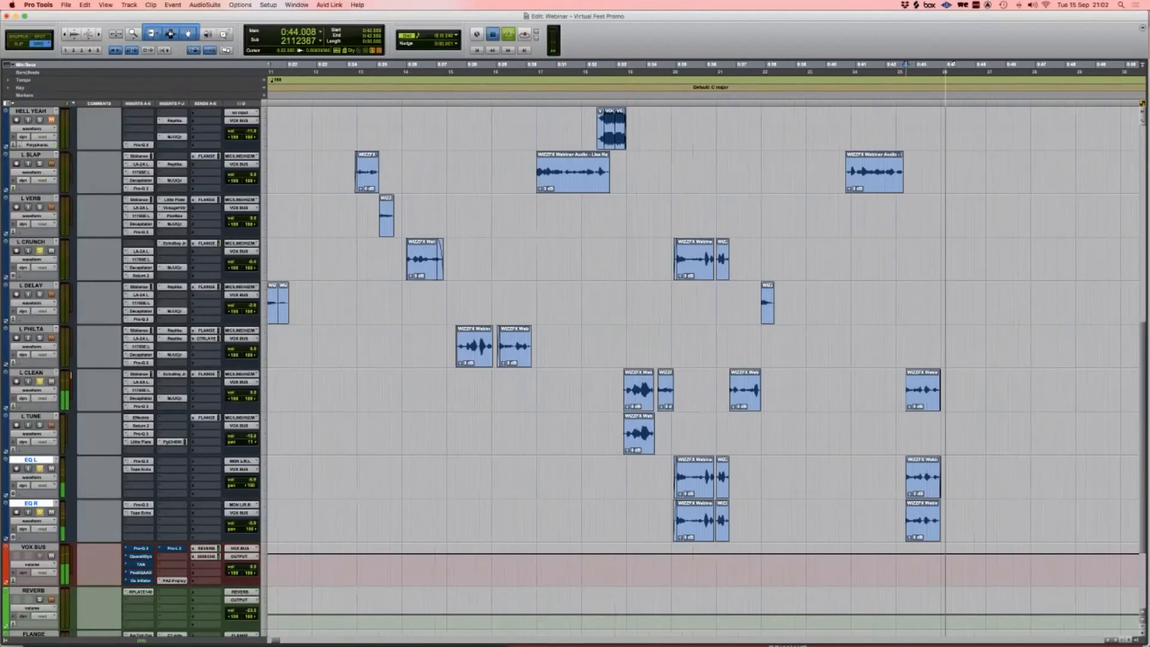
pyautogui.press('space')
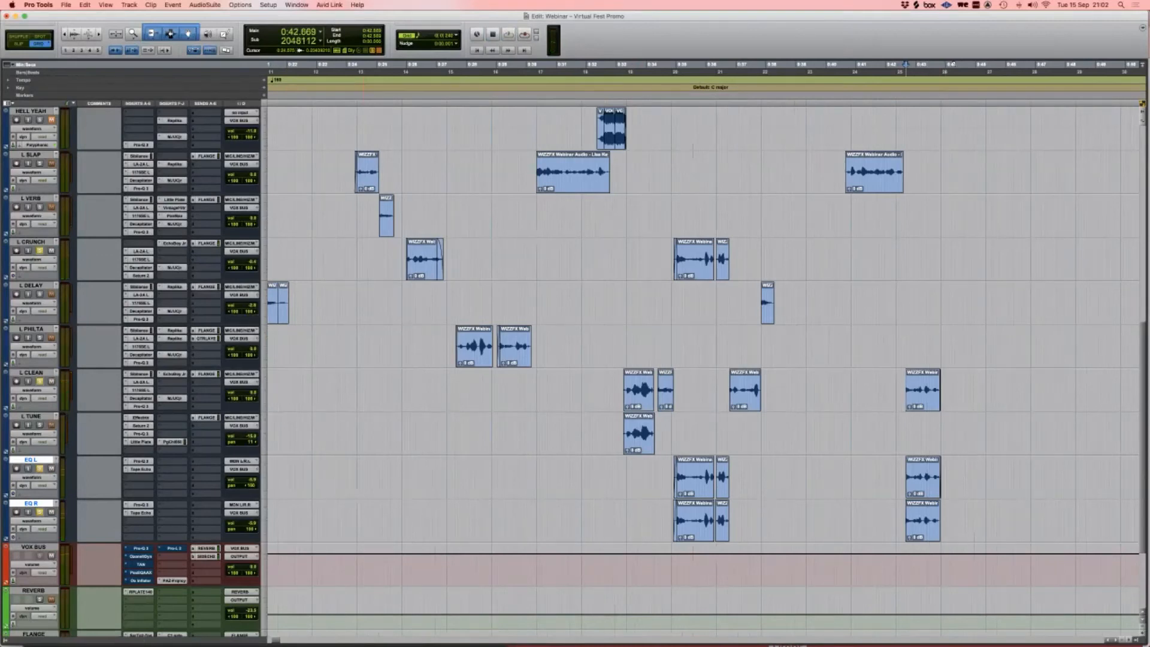
# Step: Clear the soloed vocal tracks and set the play position in the L DELAY clip at 0:21.089
pyautogui.hscroll(1, 704, 336)
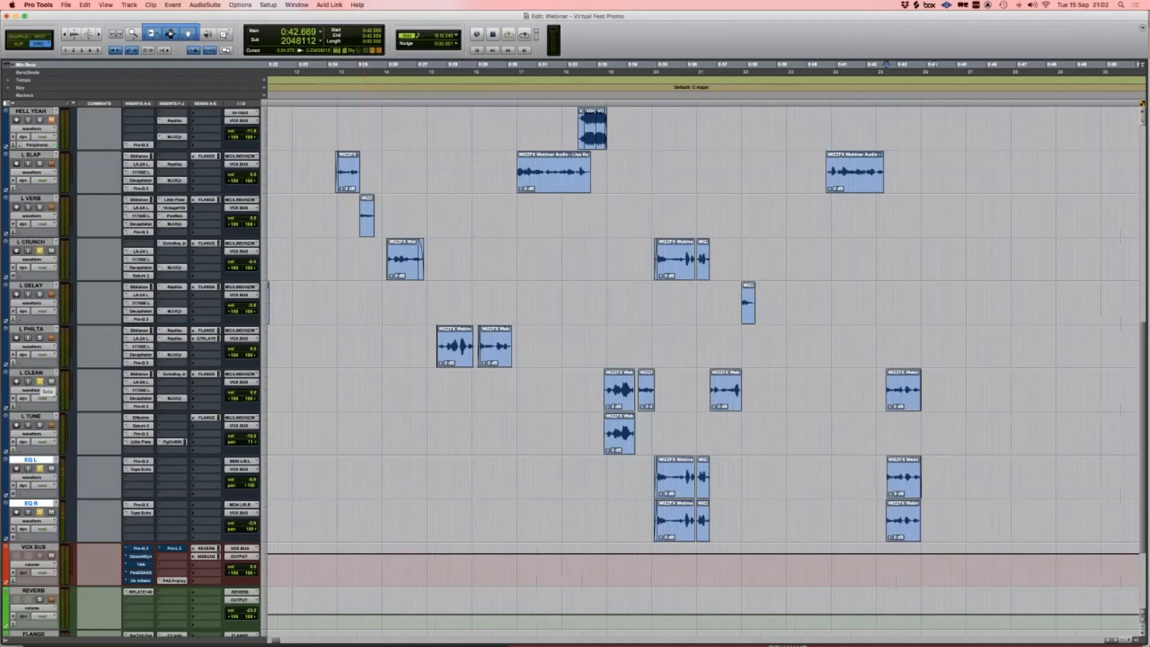
pyautogui.scroll(-3, 40, 382)
pyautogui.scroll(4, 703, 336)
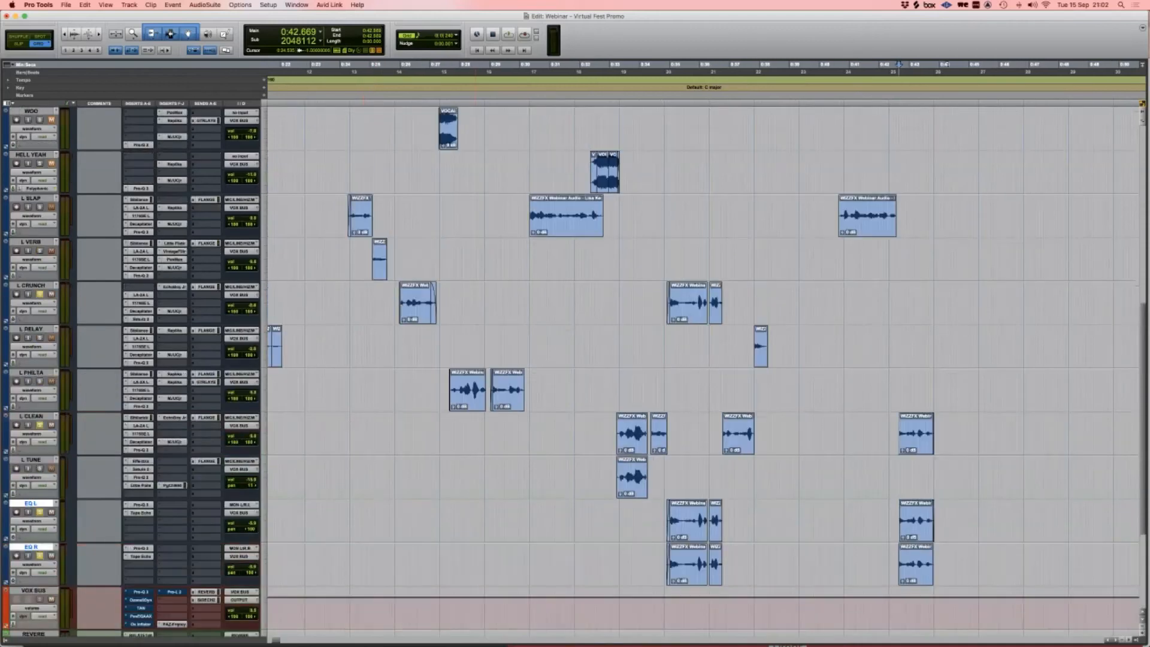
pyautogui.hscroll(-1, 703, 335)
pyautogui.keyDown('alt'); pyautogui.click(39, 424); pyautogui.keyUp('alt')
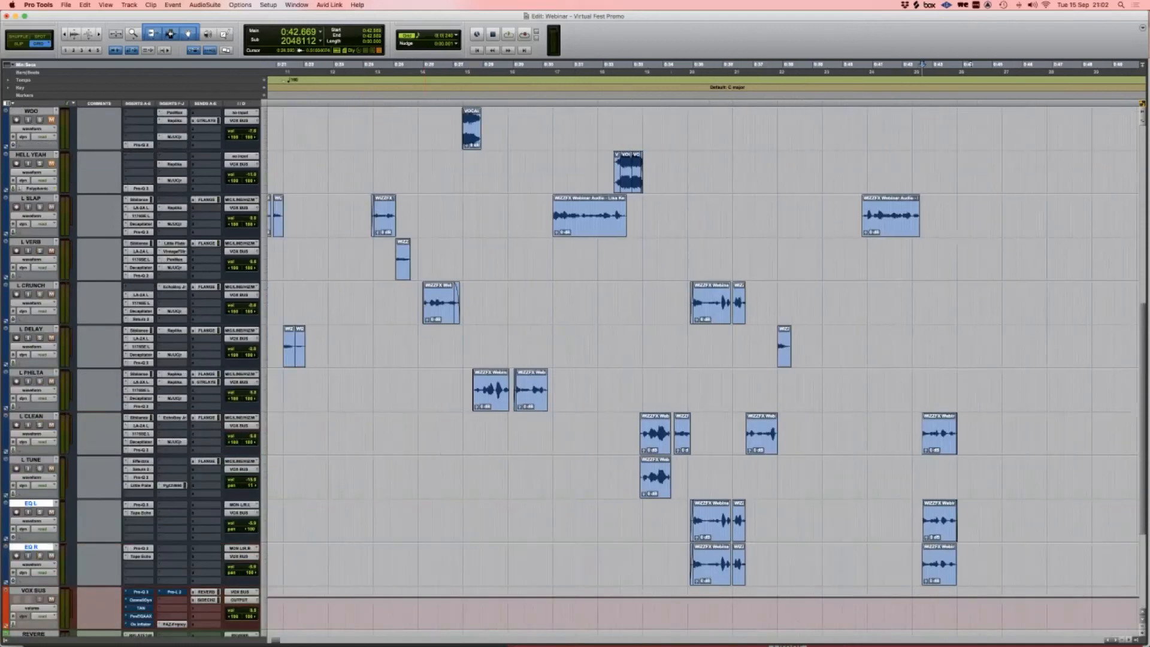
pyautogui.click(278, 346)
# Step: Play from the L DELAY clip while reviewing its Replika delay, then close it
pyautogui.press('space')
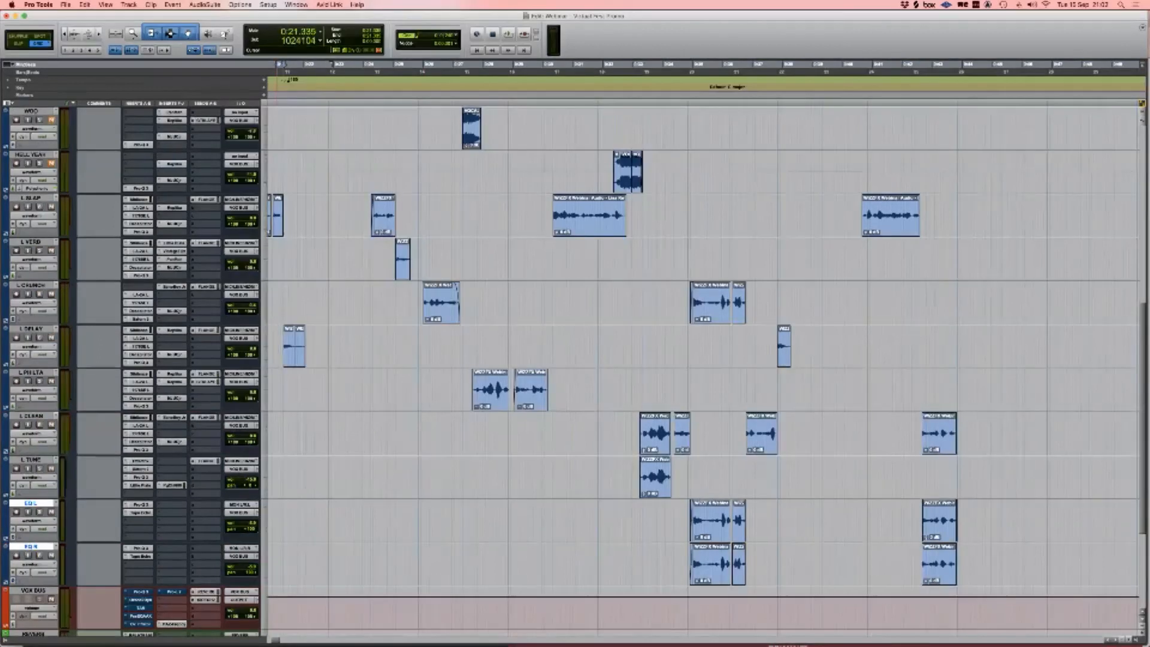
pyautogui.click(172, 330)
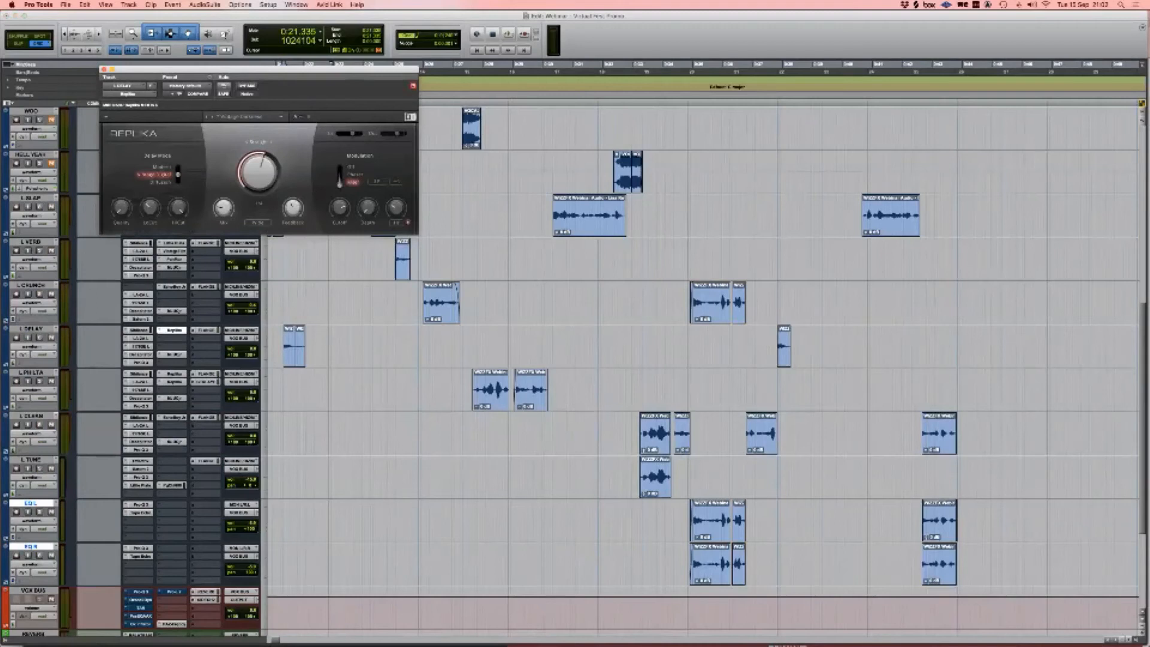
pyautogui.press('space')
pyautogui.click(104, 69)
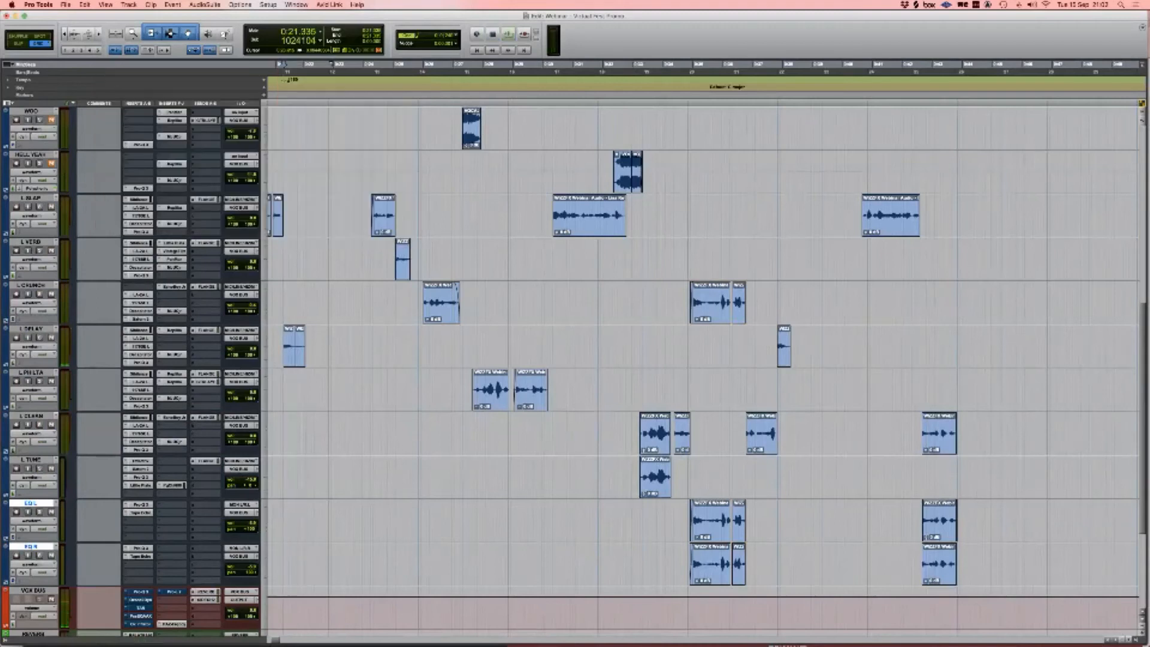
# Step: Select both L PHILTA clips (bars 15-17), open its Replika, solo it and play them
pyautogui.click(452, 390)
pyautogui.moveTo(464, 389); pyautogui.dragTo(552, 389)
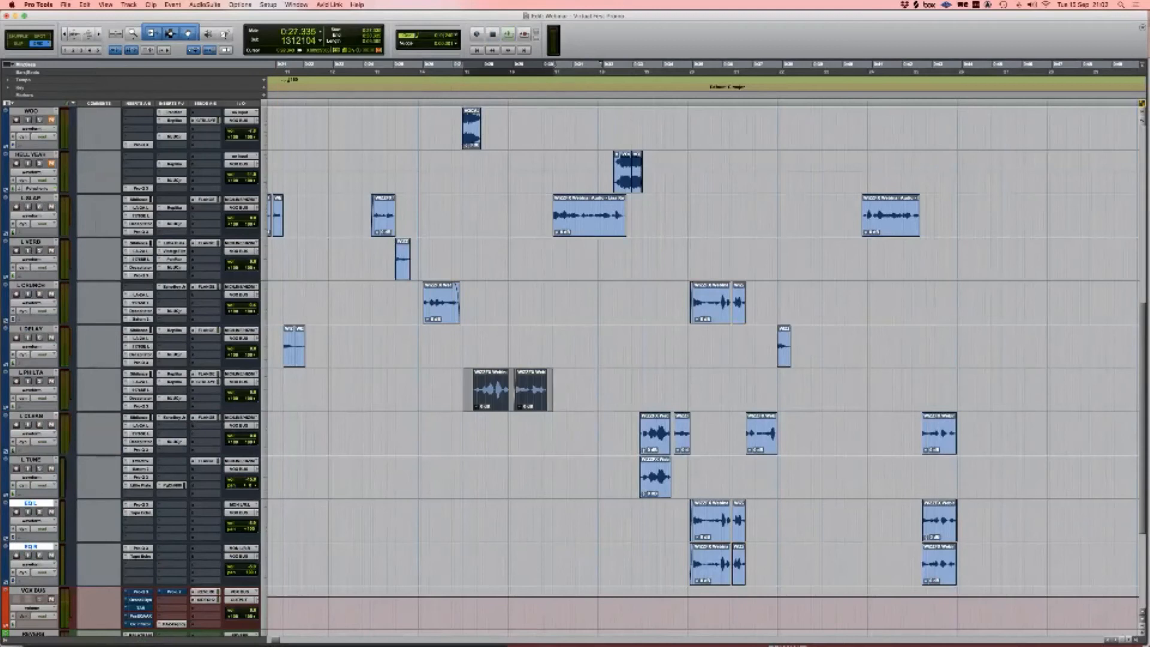
pyautogui.click(173, 374)
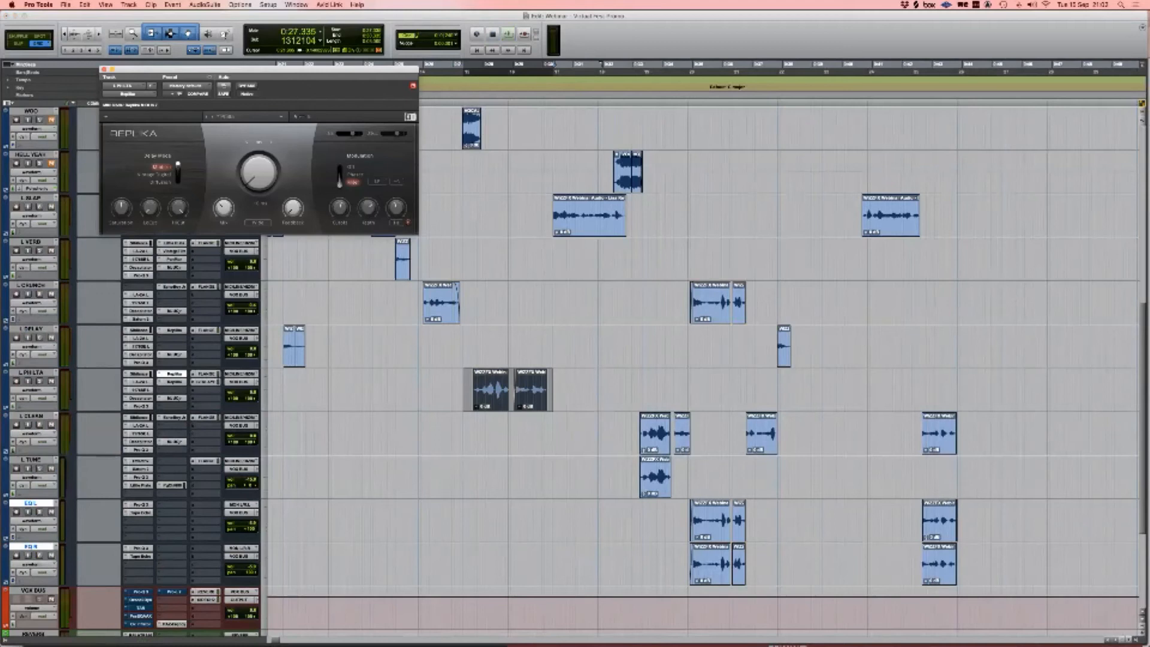
pyautogui.click(40, 381)
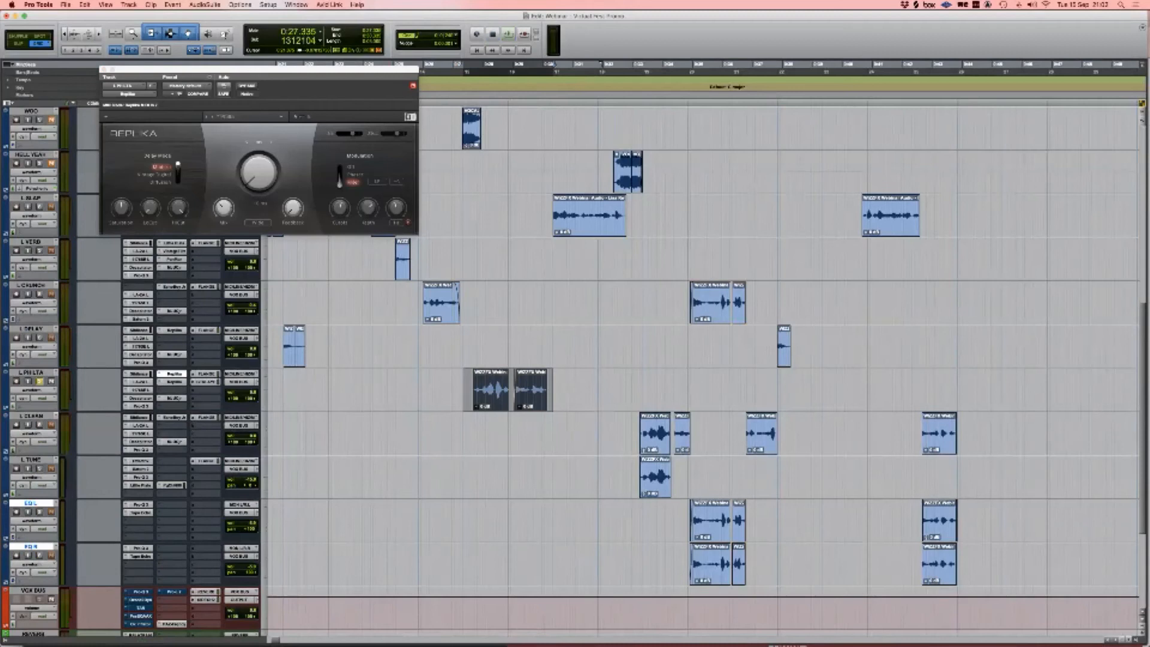
pyautogui.press('space')
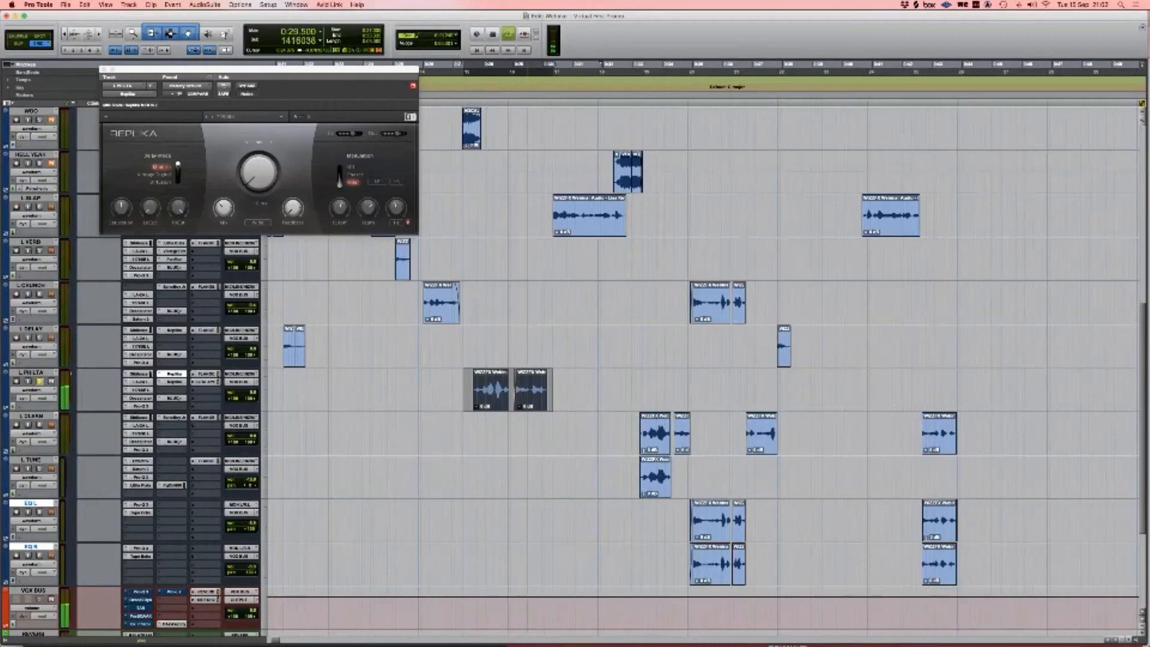
pyautogui.press('space')
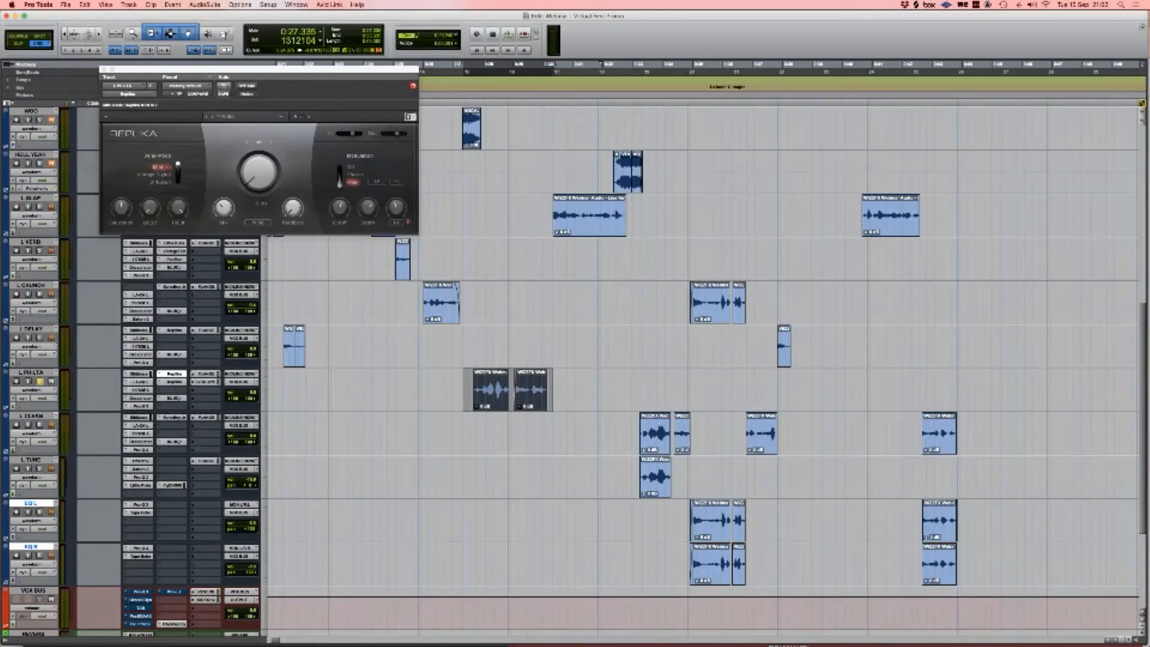
# Step: Review the L PHILTA send's pan and level during playback, then open GTR LAYER's GTR rack
pyautogui.click(204, 381)
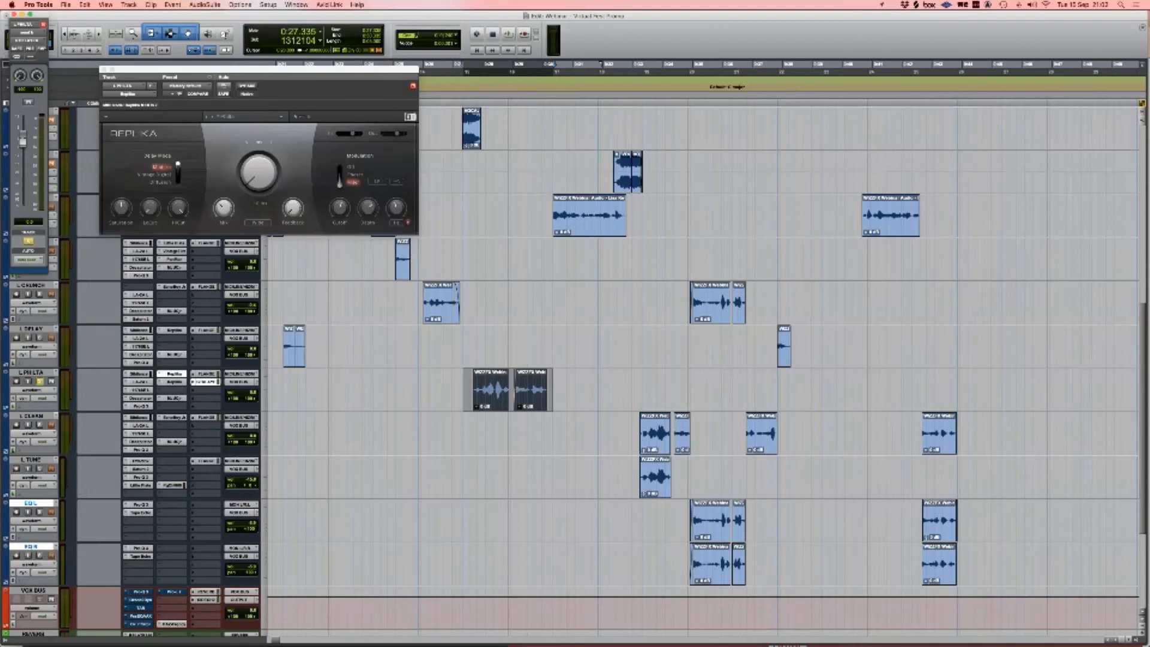
pyautogui.scroll(-5, 701, 348)
pyautogui.hscroll(2, 701, 348)
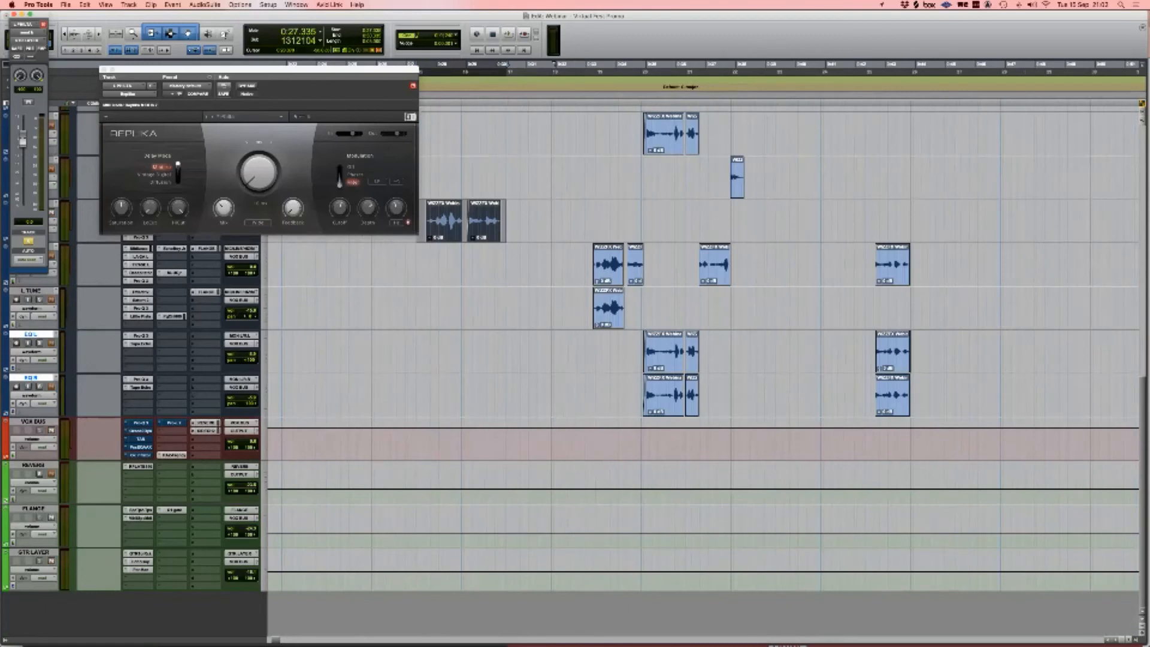
pyautogui.scroll(5, 496, 347)
pyautogui.press('space')
pyautogui.scroll(-5, 496, 347)
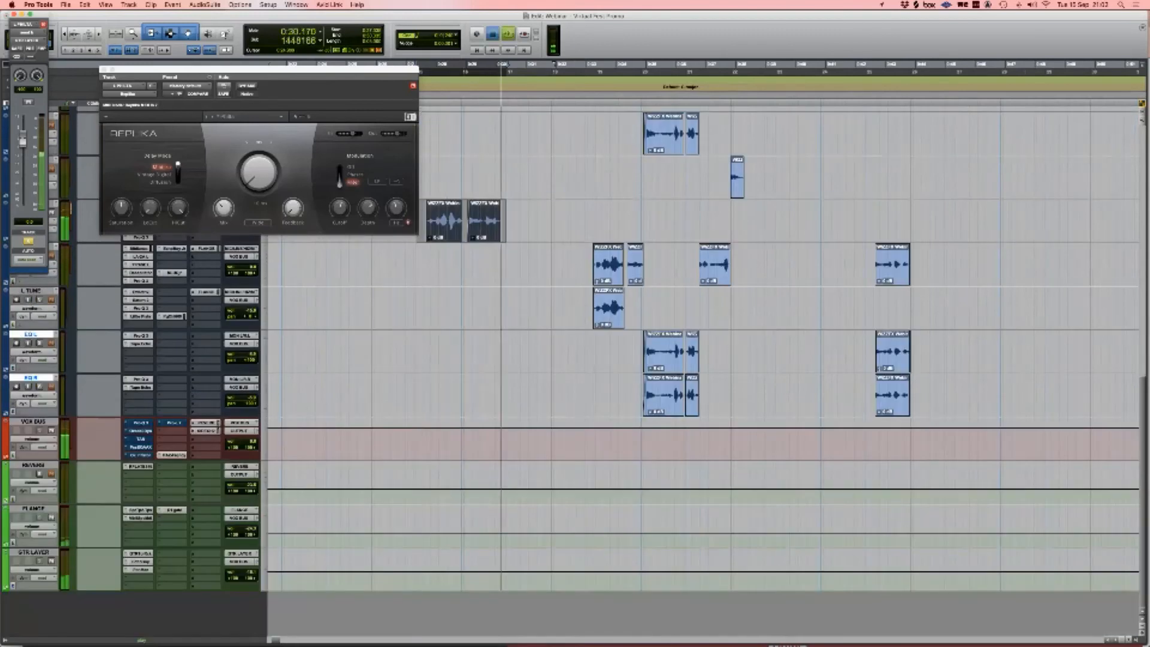
pyautogui.press('space')
pyautogui.click(139, 553)
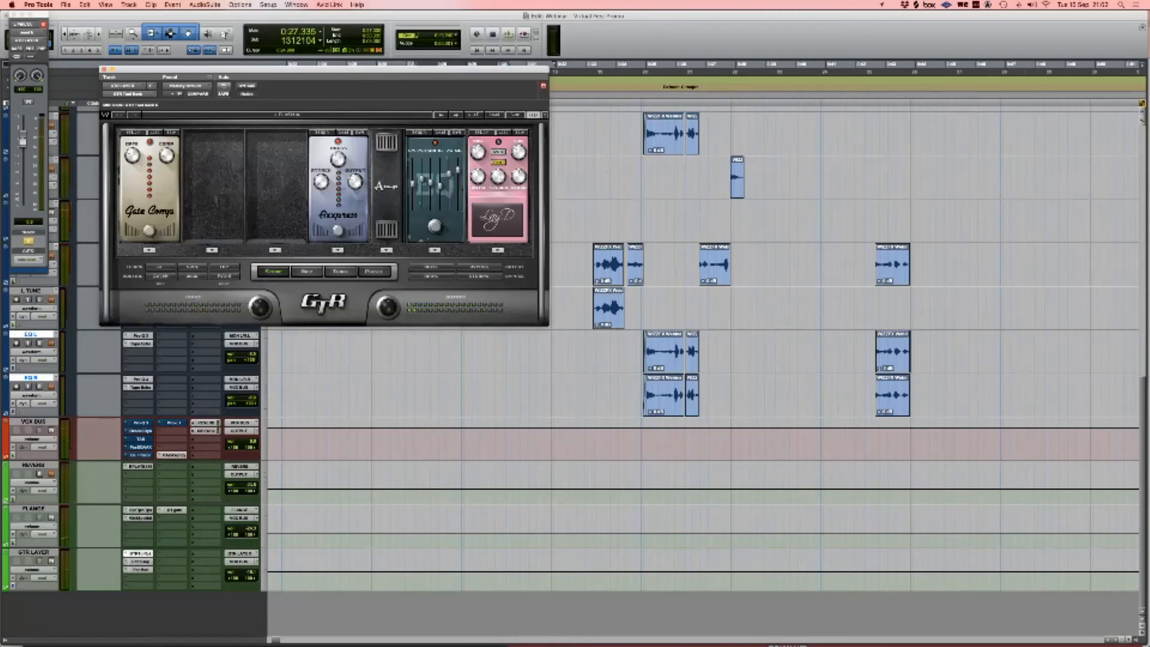
# Step: Close GTR, then view and close GTR LAYER's EchoBoy echo and PanMan panner windows
pyautogui.click(140, 554)
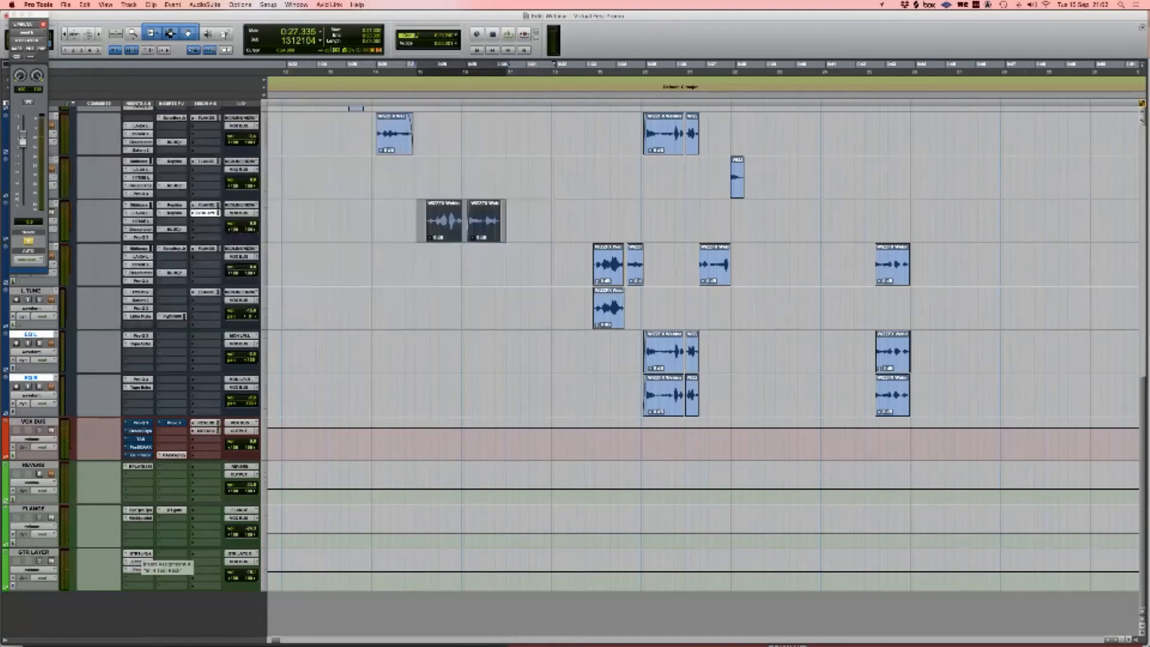
pyautogui.click(138, 562)
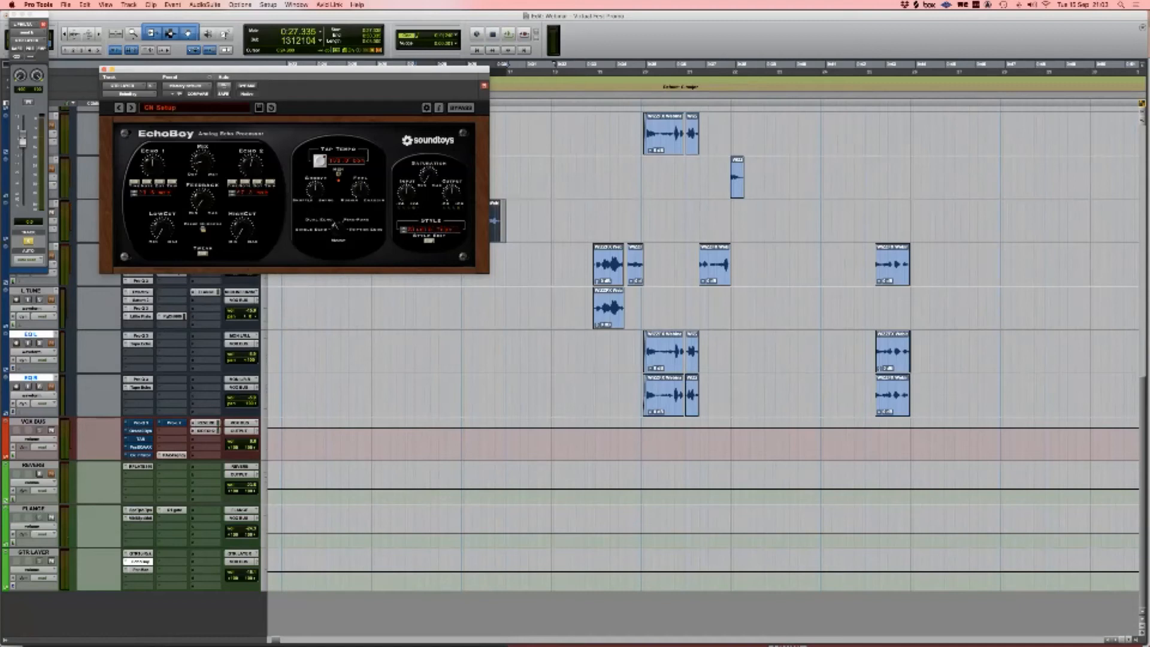
pyautogui.click(139, 562)
pyautogui.click(139, 570)
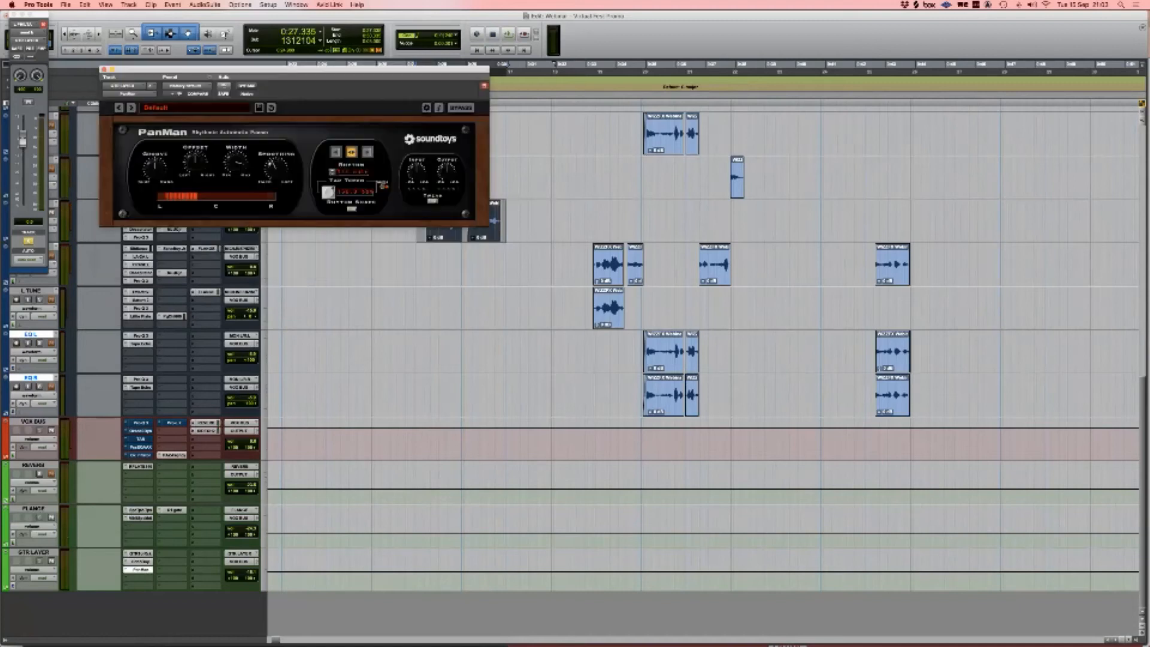
pyautogui.click(139, 570)
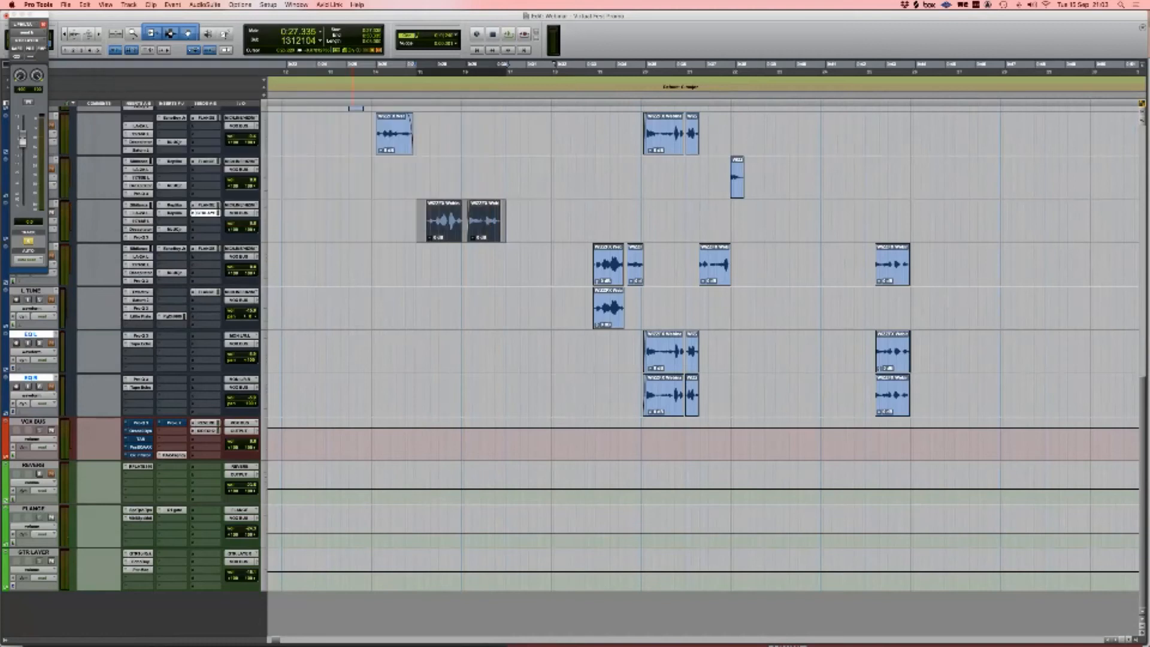
# Step: Play the L PHILTA clips once more
pyautogui.scroll(4, 359, 359)
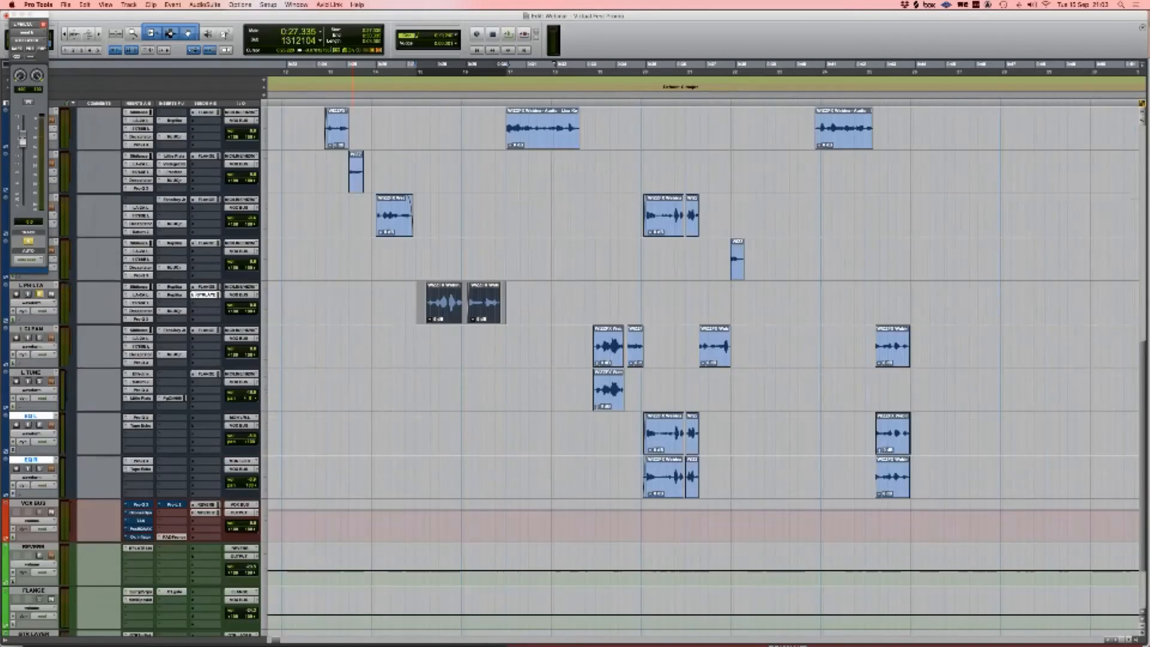
pyautogui.scroll(-4, 359, 360)
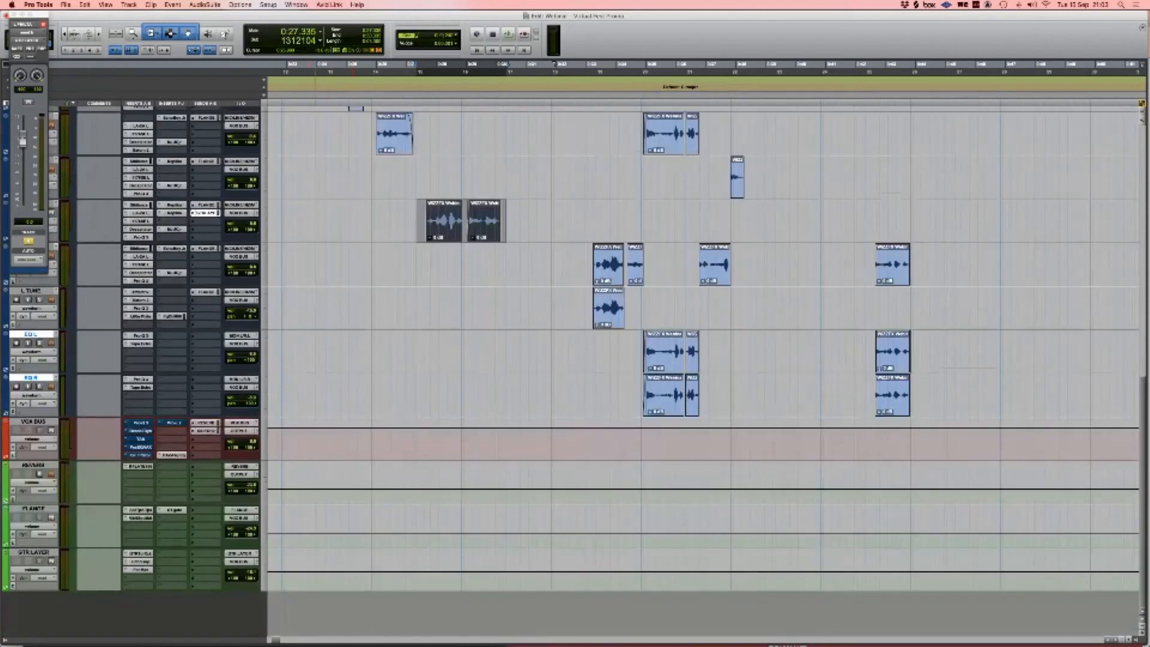
pyautogui.scroll(5, 701, 359)
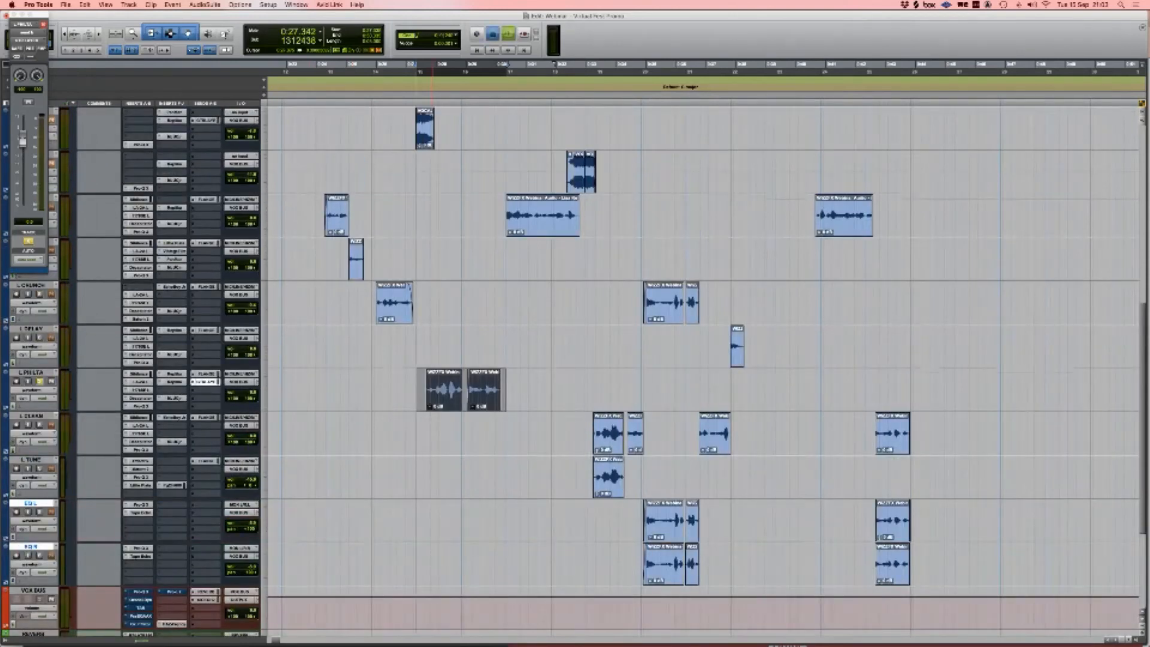
pyautogui.press('space')
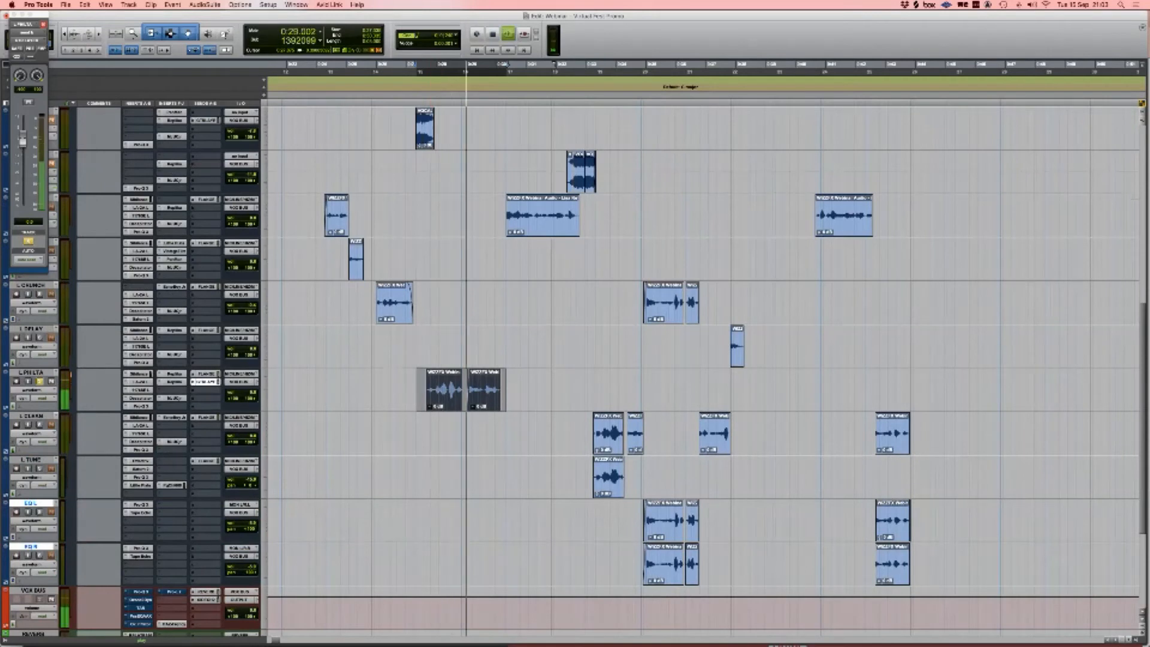
pyautogui.press('space')
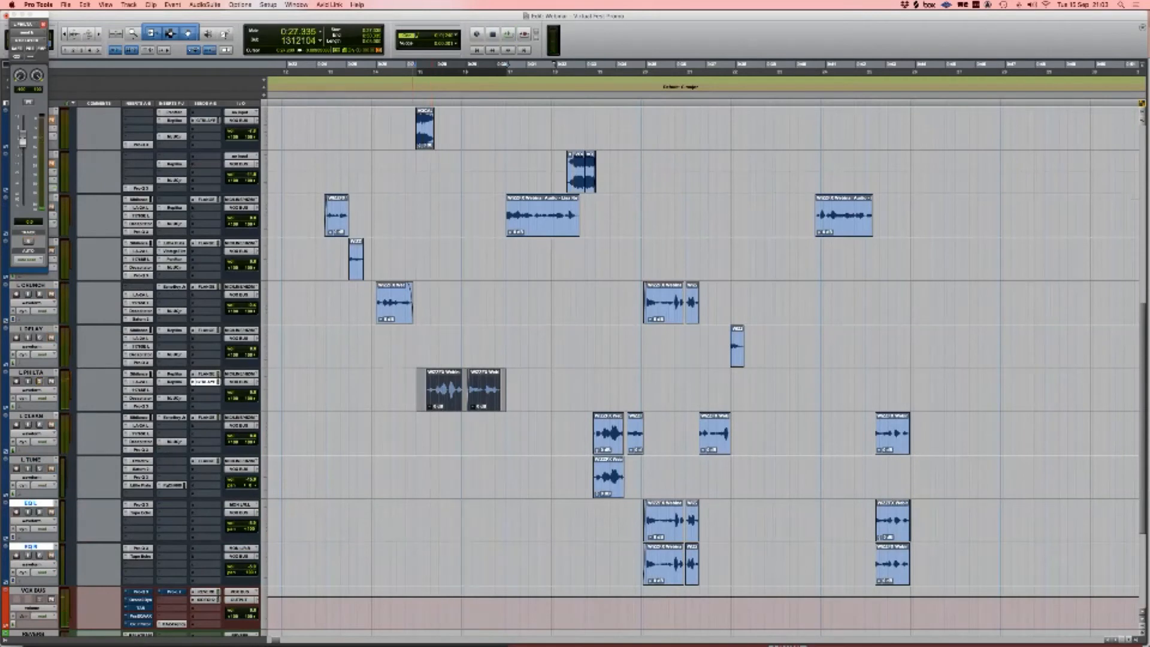
# Step: Select the block of vocal clips and move the playback start to the first clip at 0:08.106
pyautogui.hscroll(-5, 518, 347)
pyautogui.press('r')
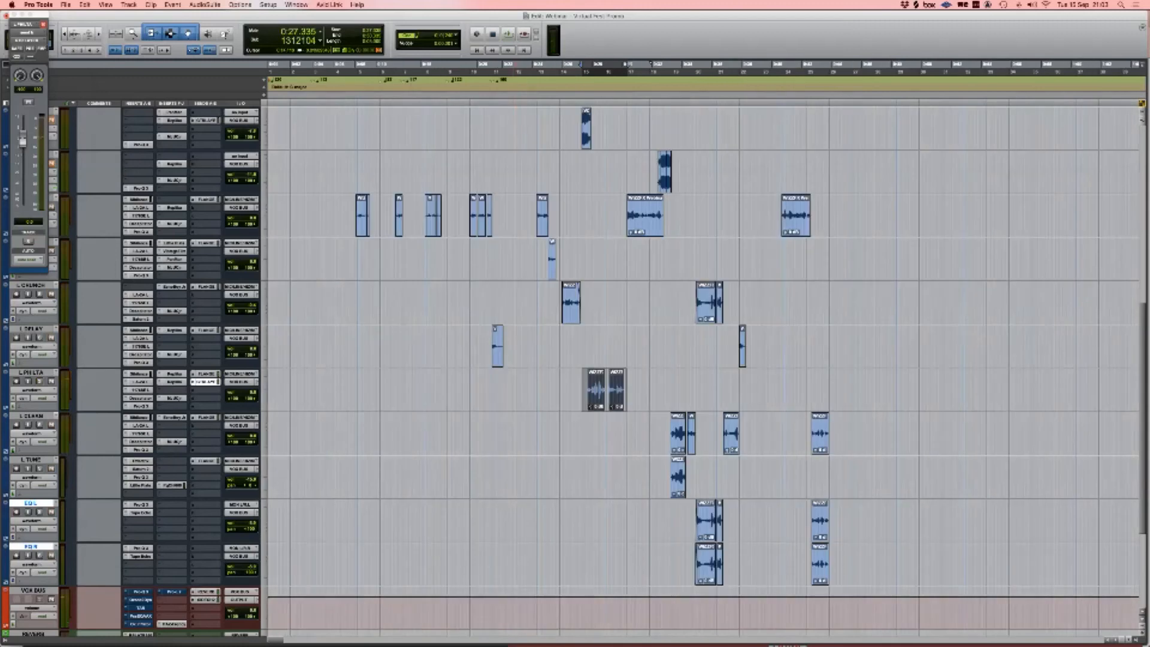
pyautogui.moveTo(336, 192); pyautogui.dragTo(855, 586)
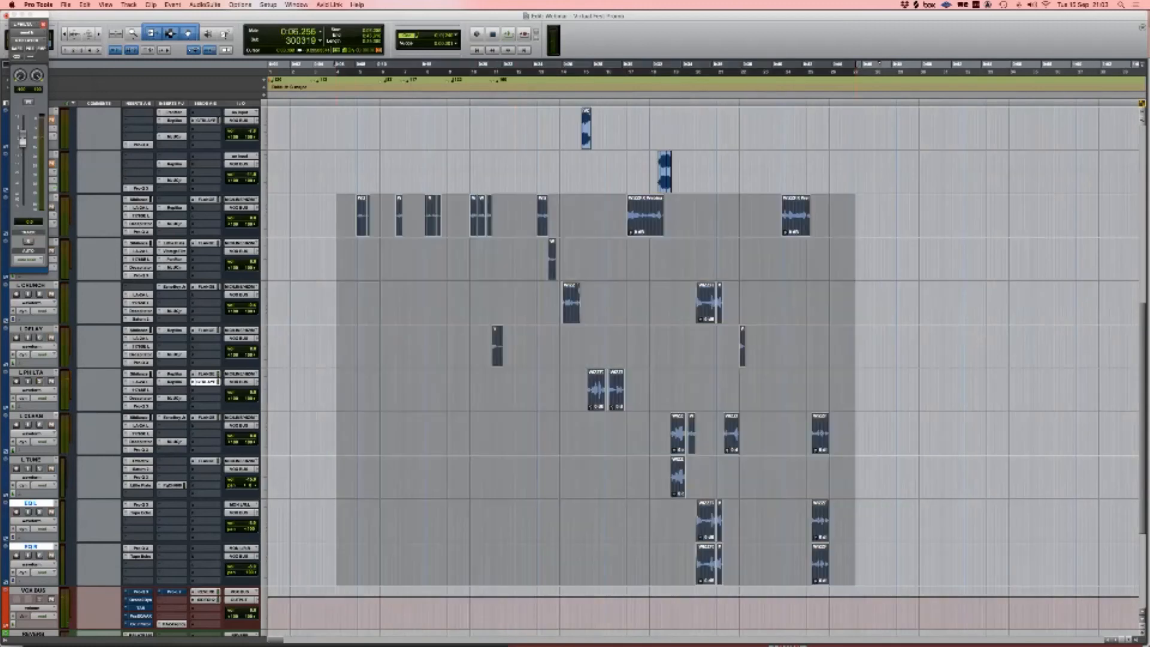
pyautogui.press('Tab')
pyautogui.press('t')
pyautogui.press('t')
pyautogui.press('r')
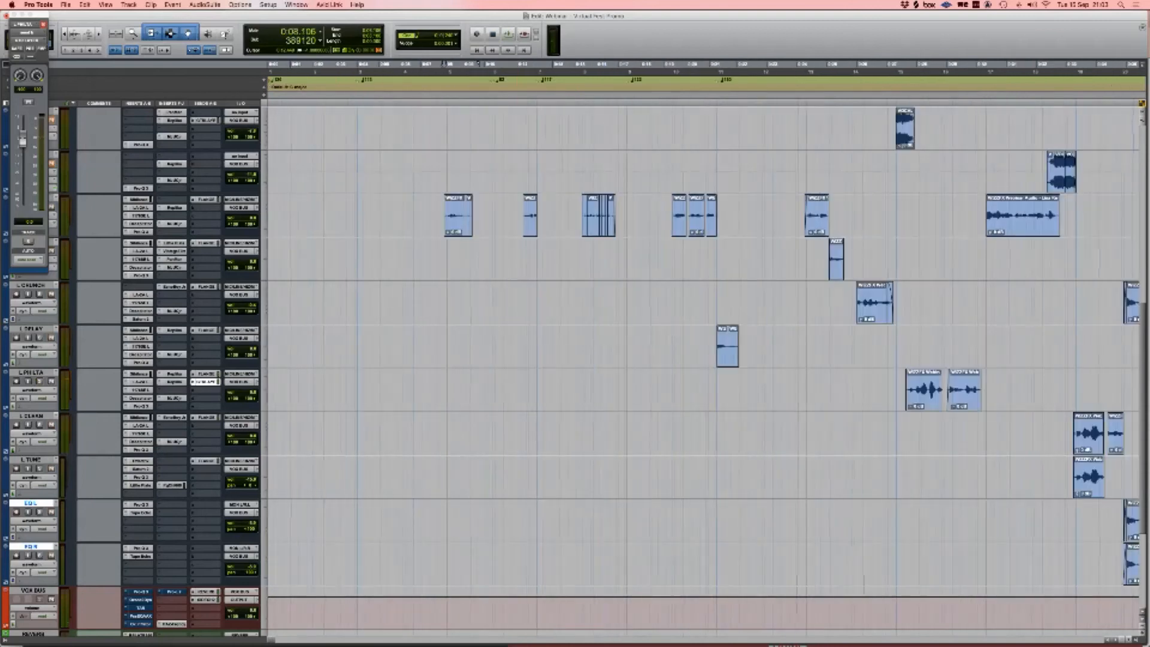
pyautogui.hscroll(3, 704, 350)
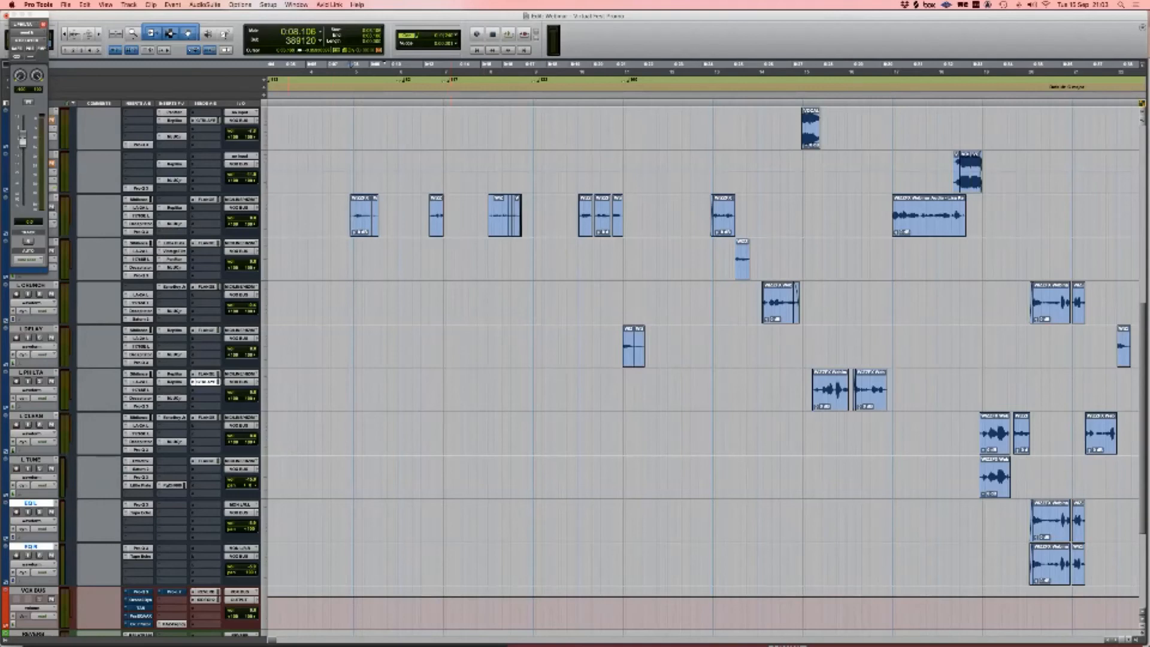
# Step: Close the send fader window and set tracks L SLAP through L TUNE to Small height
pyautogui.click(12, 14)
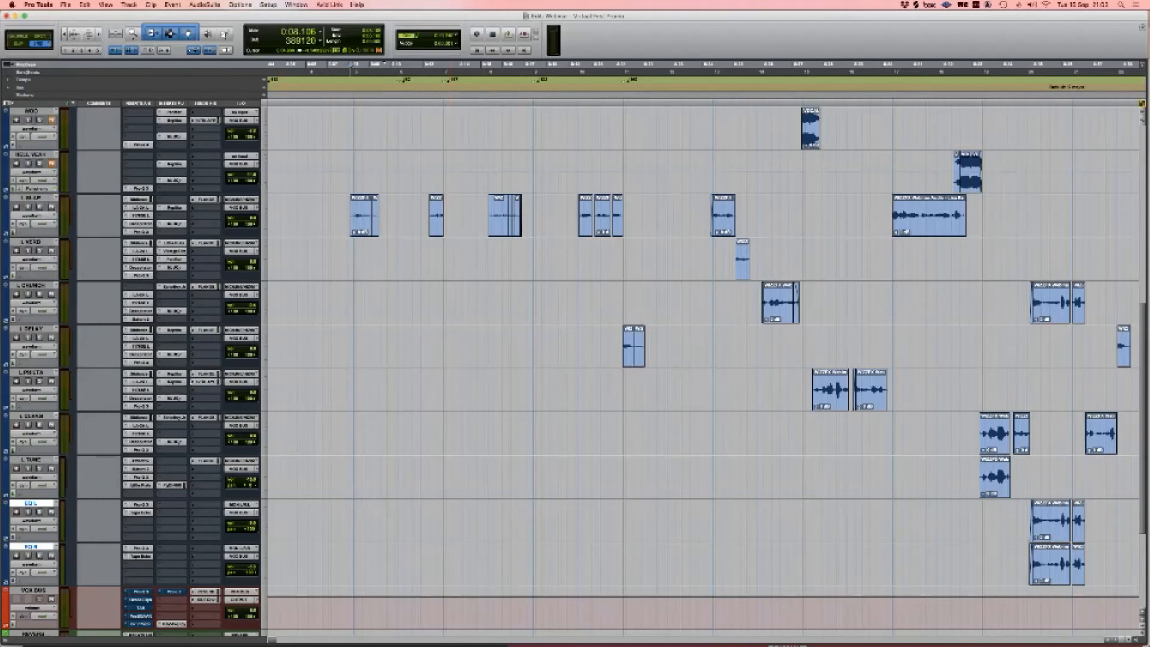
pyautogui.keyDown('shift'); pyautogui.click(30, 198); pyautogui.keyUp('shift')
pyautogui.click(264, 212)
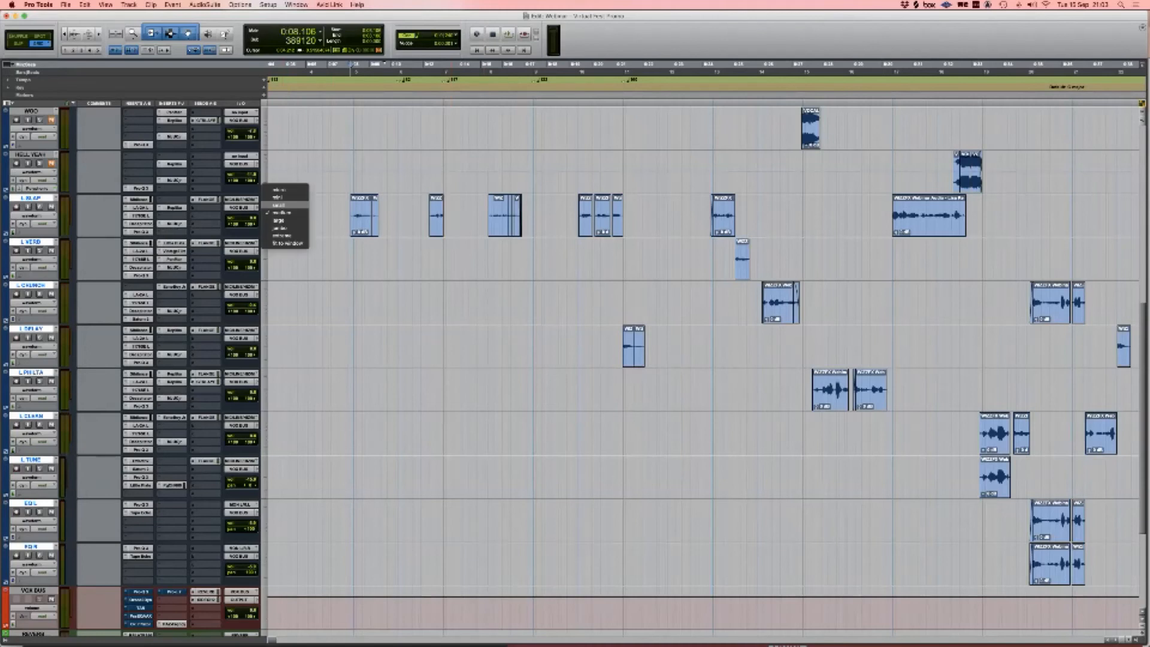
pyautogui.keyDown('alt'); pyautogui.keyDown('shift'); pyautogui.click(279, 204); pyautogui.keyUp('shift'); pyautogui.keyUp('alt')
# Step: Bring the CHRISCHERIN clips into view, with the edit point at their start and a comfortable zoom
pyautogui.scroll(4, 420, 335)
pyautogui.scroll(6, 420, 335)
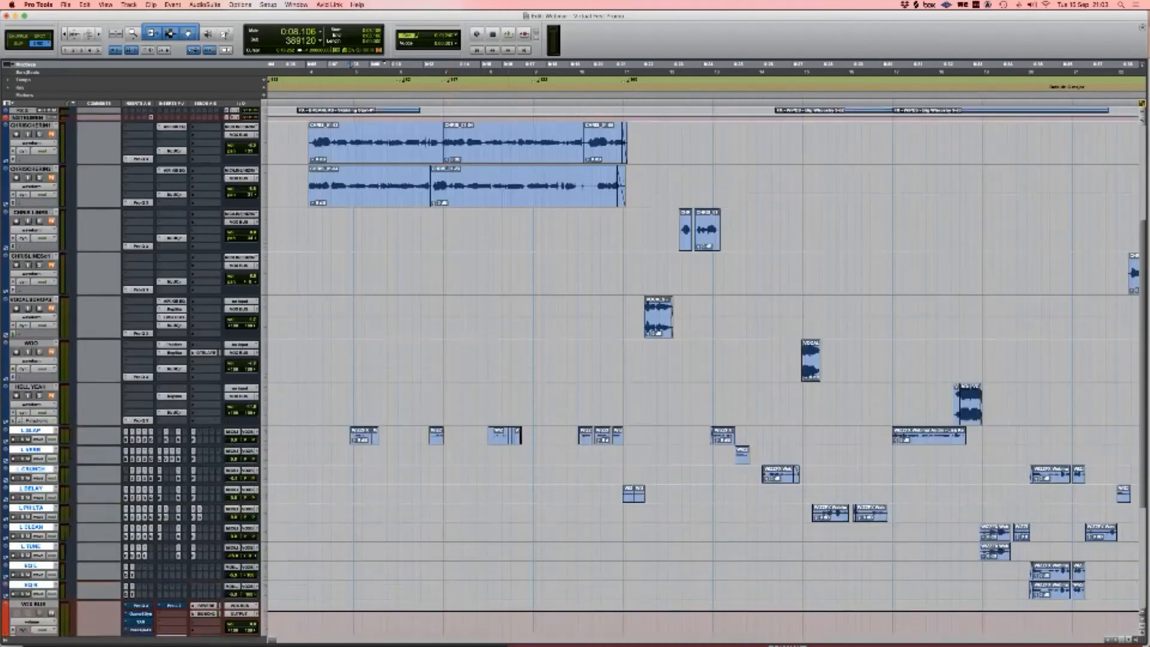
pyautogui.hscroll(3, 419, 335)
pyautogui.hscroll(-5, 419, 336)
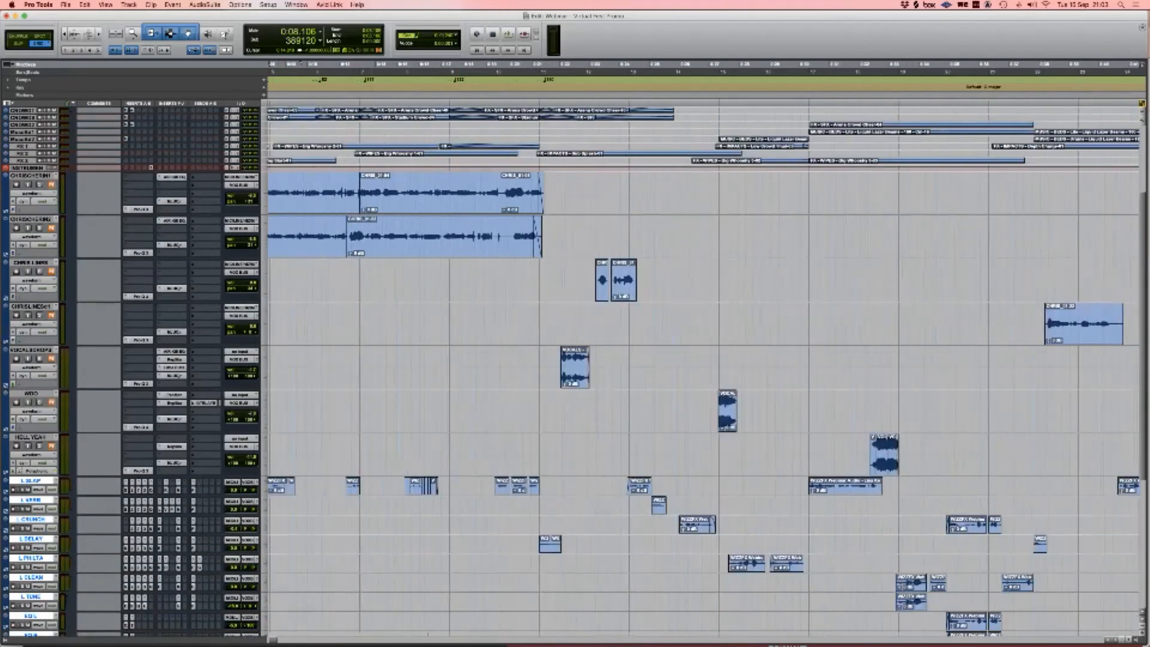
pyautogui.moveTo(348, 191); pyautogui.dragTo(714, 233)
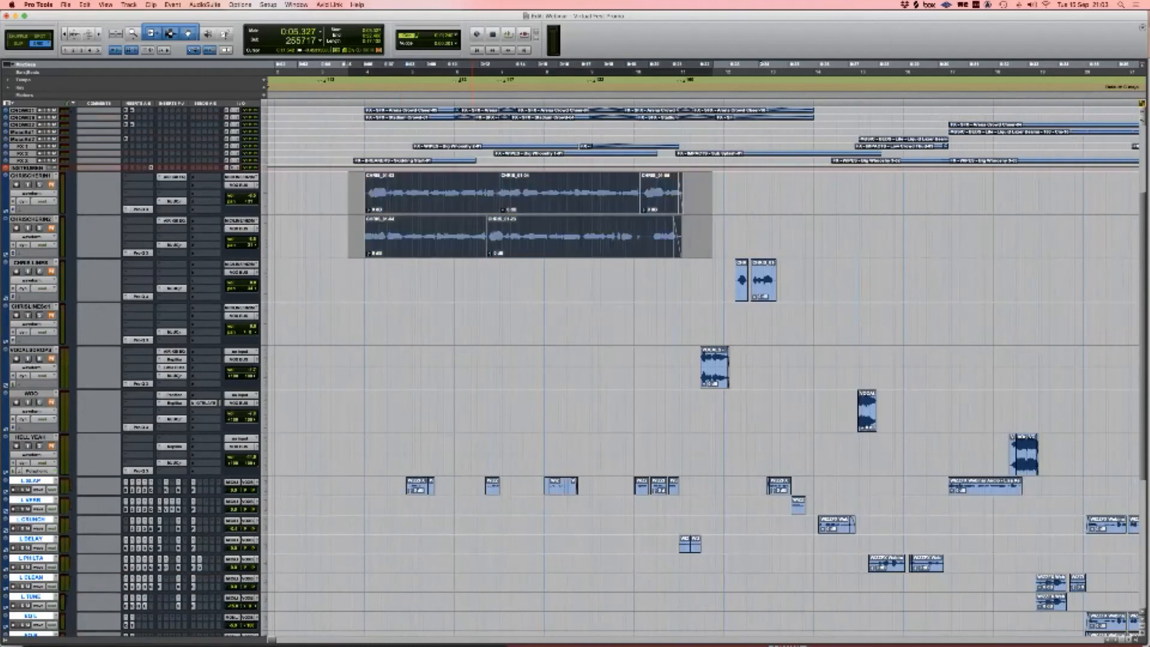
pyautogui.click(331, 193)
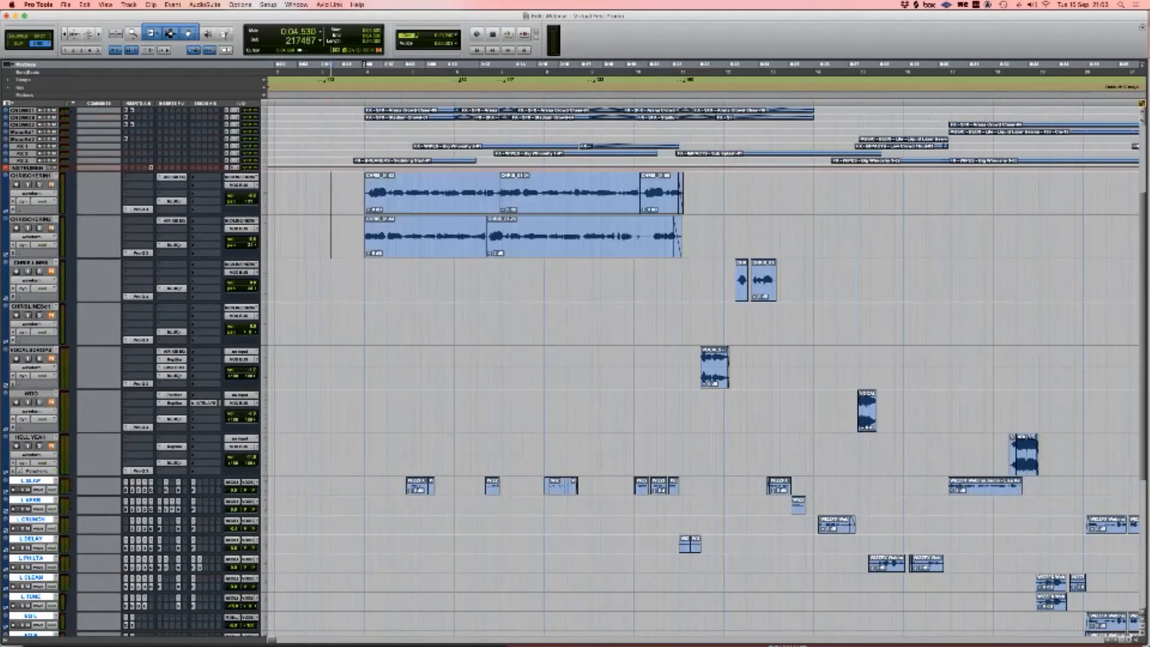
pyautogui.press('Tab')
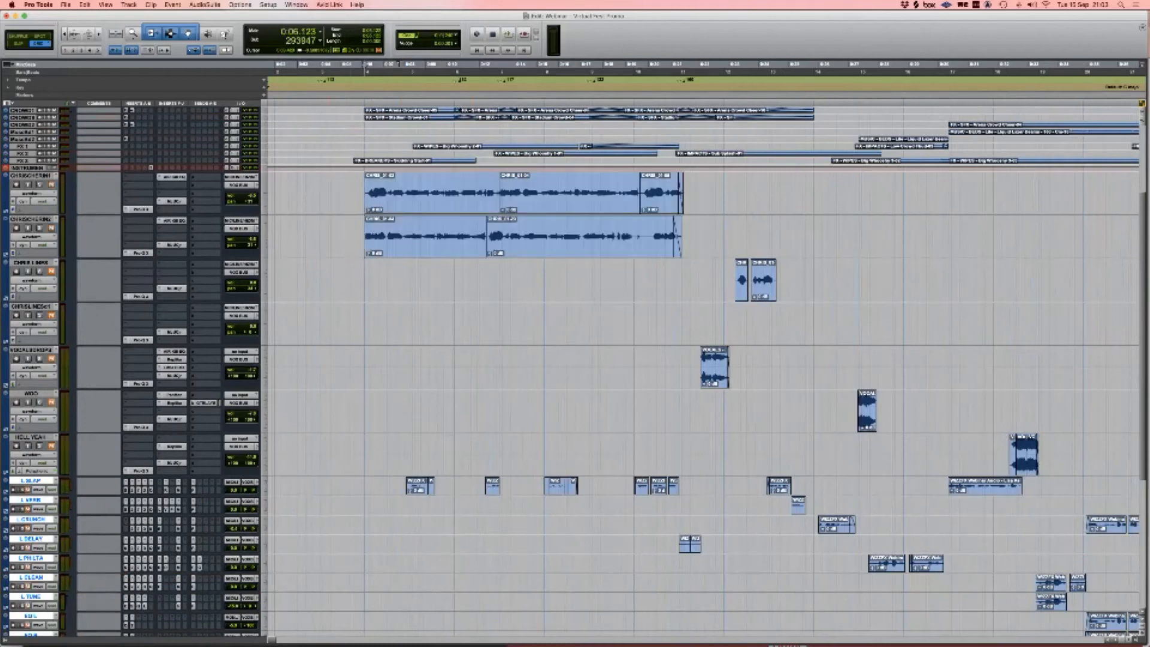
pyautogui.press('super+bracketright')
pyautogui.press('super+bracketleft')
pyautogui.hscroll(3, 703, 369)
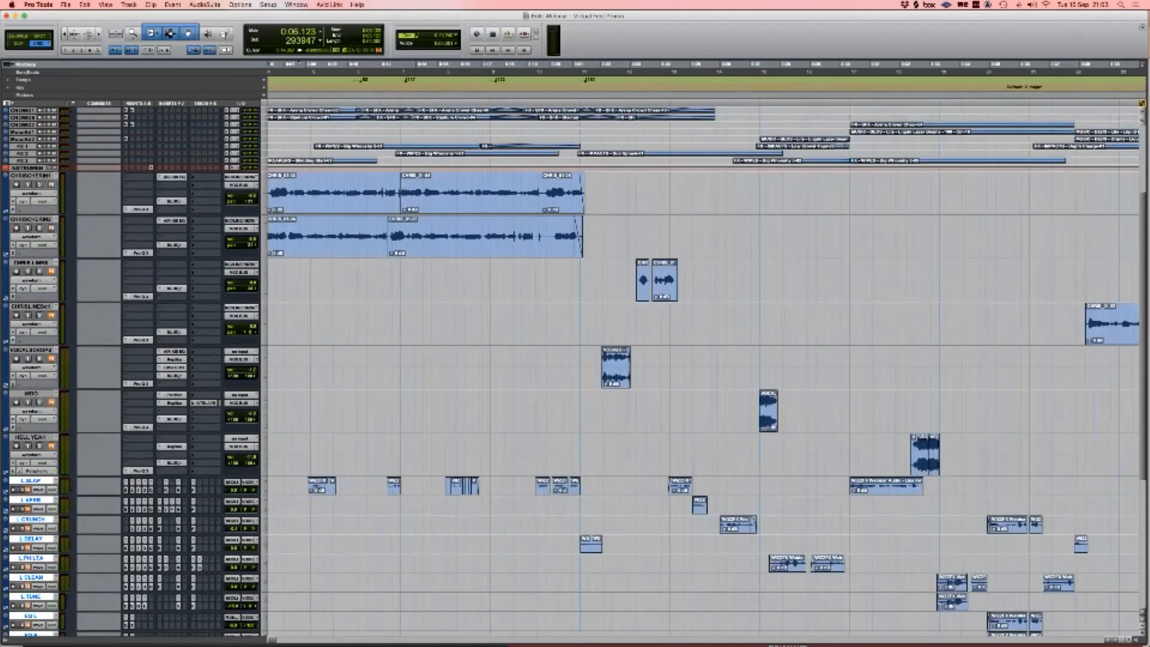
pyautogui.hscroll(-1, 703, 369)
pyautogui.press('super+bracketright')
pyautogui.press('super+bracketleft')
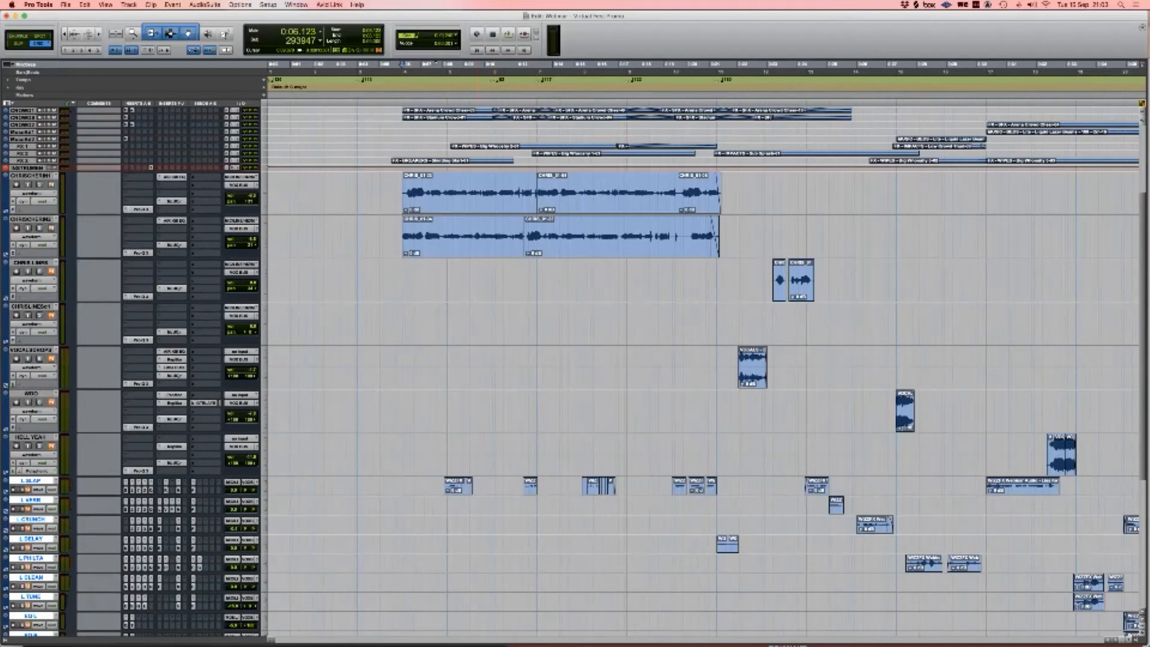
# Step: Audition the CHRISCHERIN1 Pro-Q, AIR Kill EQ and Klanghelm compressor during playback from 0:06.123
pyautogui.click(140, 384)
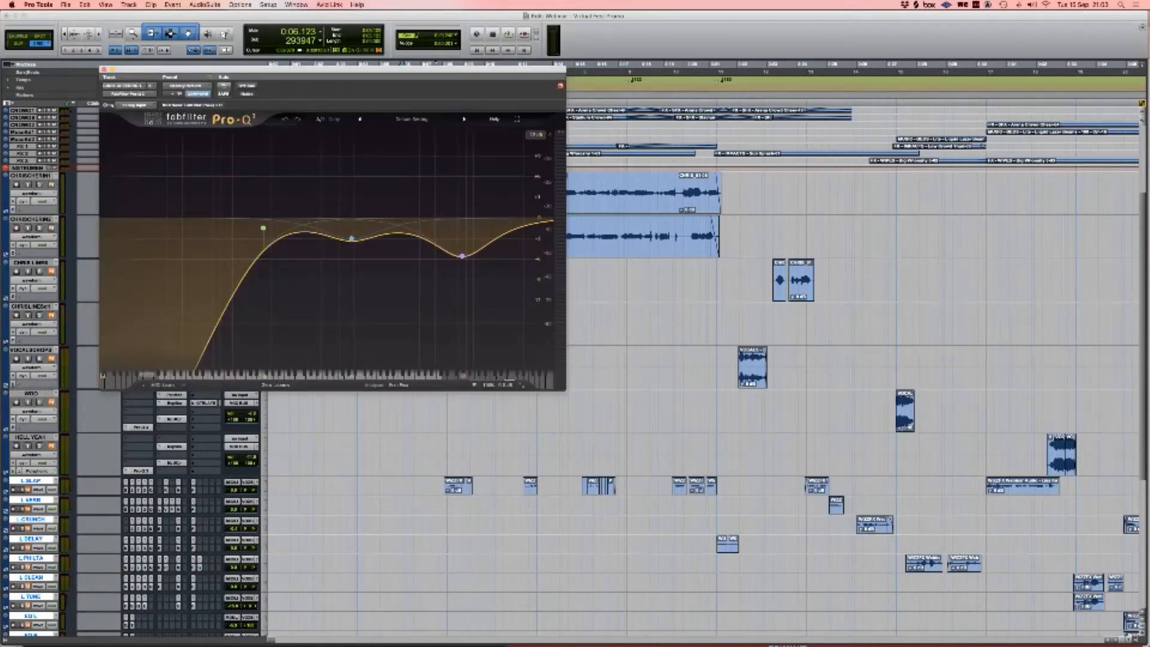
pyautogui.press('super+w')
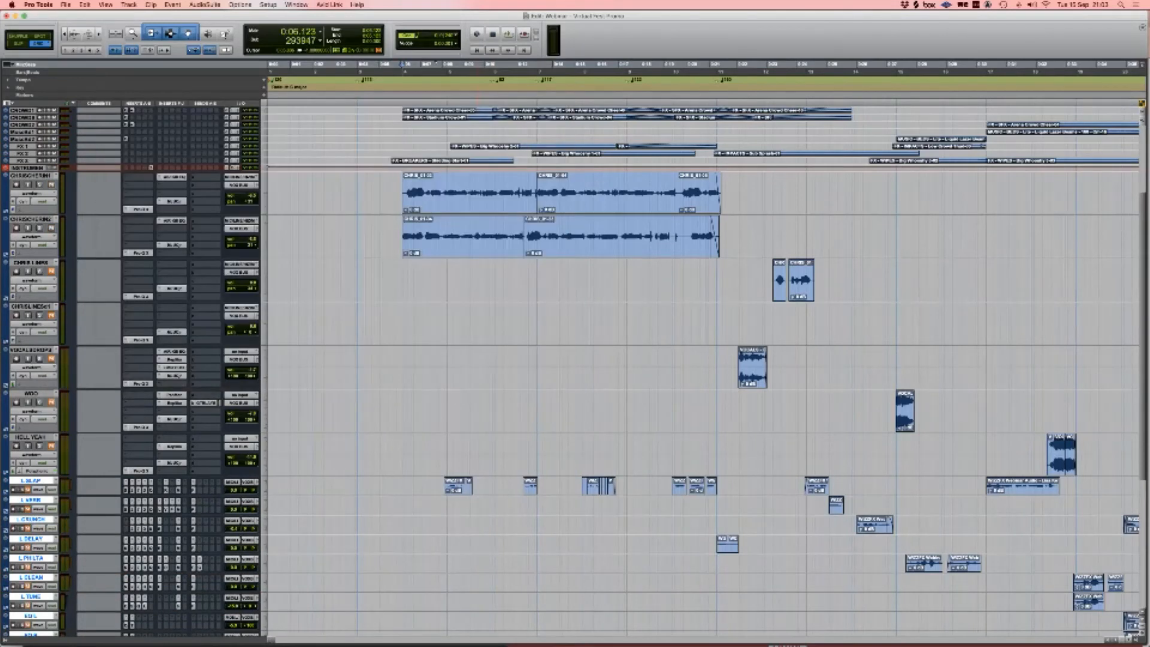
pyautogui.press('space')
pyautogui.press('space')
pyautogui.press('space')
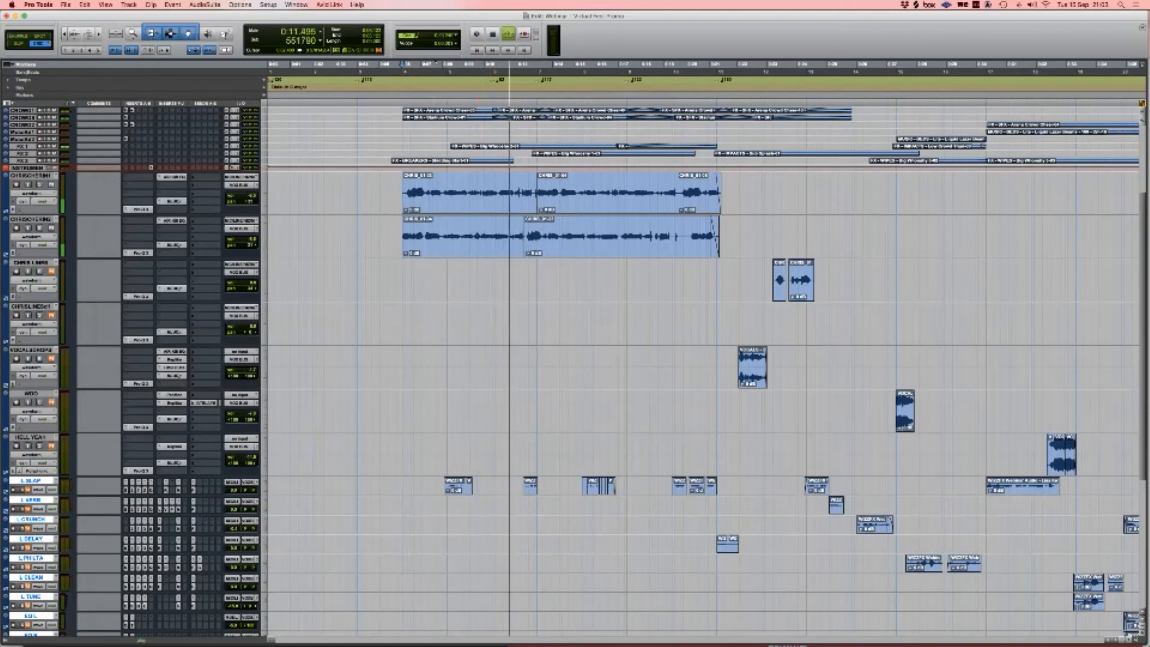
pyautogui.press('space')
pyautogui.click(173, 178)
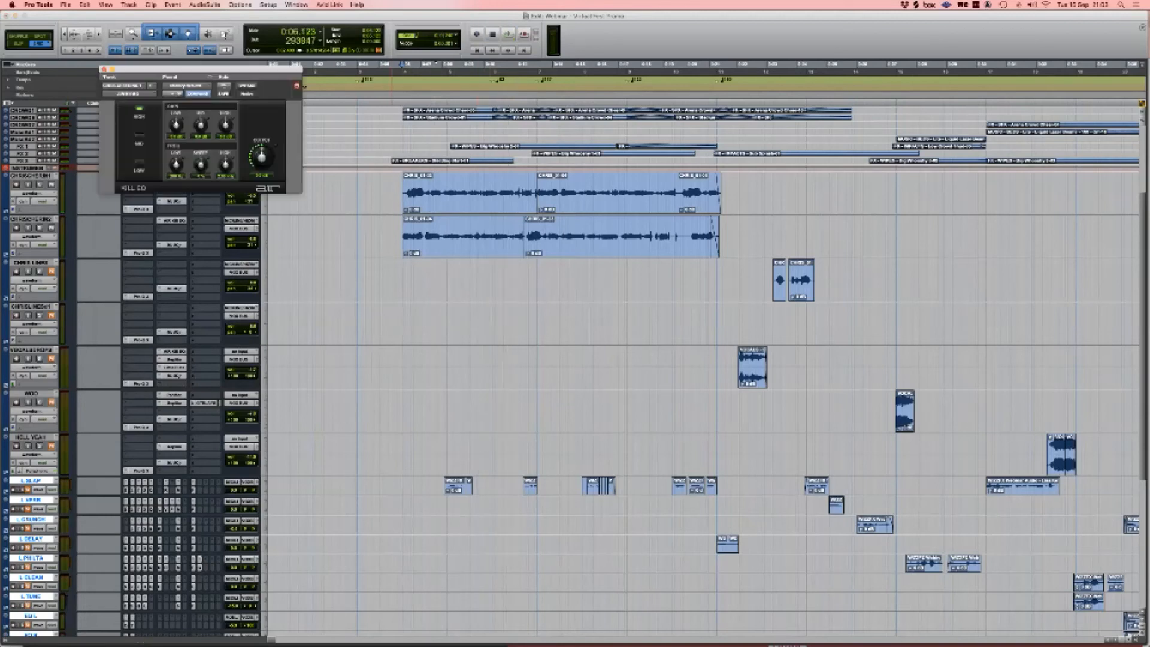
pyautogui.click(173, 201)
pyautogui.press('space')
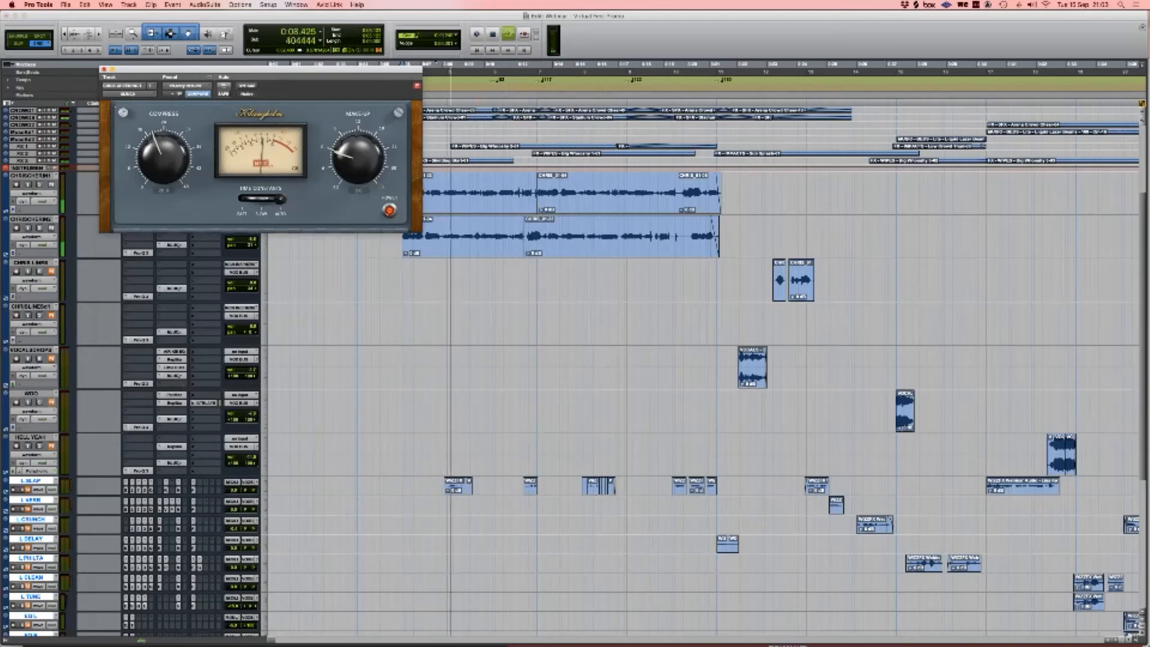
pyautogui.press('space')
pyautogui.press('super+w')
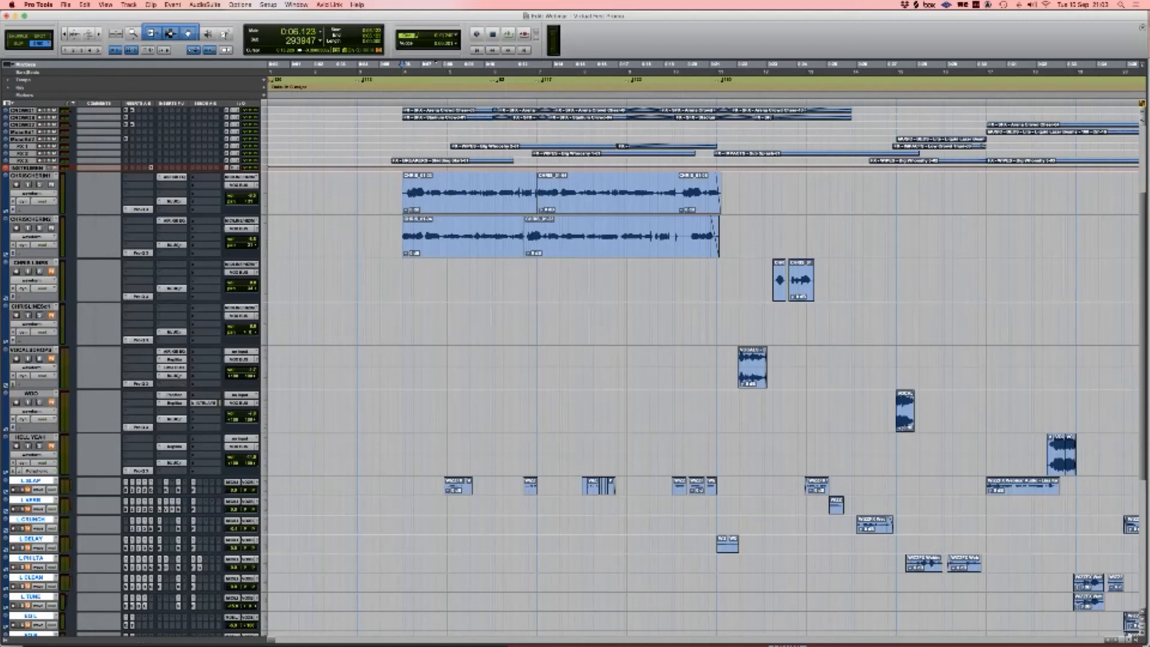
# Step: Select the CHRIS LINES clips, check their Pro-Q 3, and play from 0:23.210
pyautogui.hscroll(2, 701, 348)
pyautogui.hscroll(3, 701, 348)
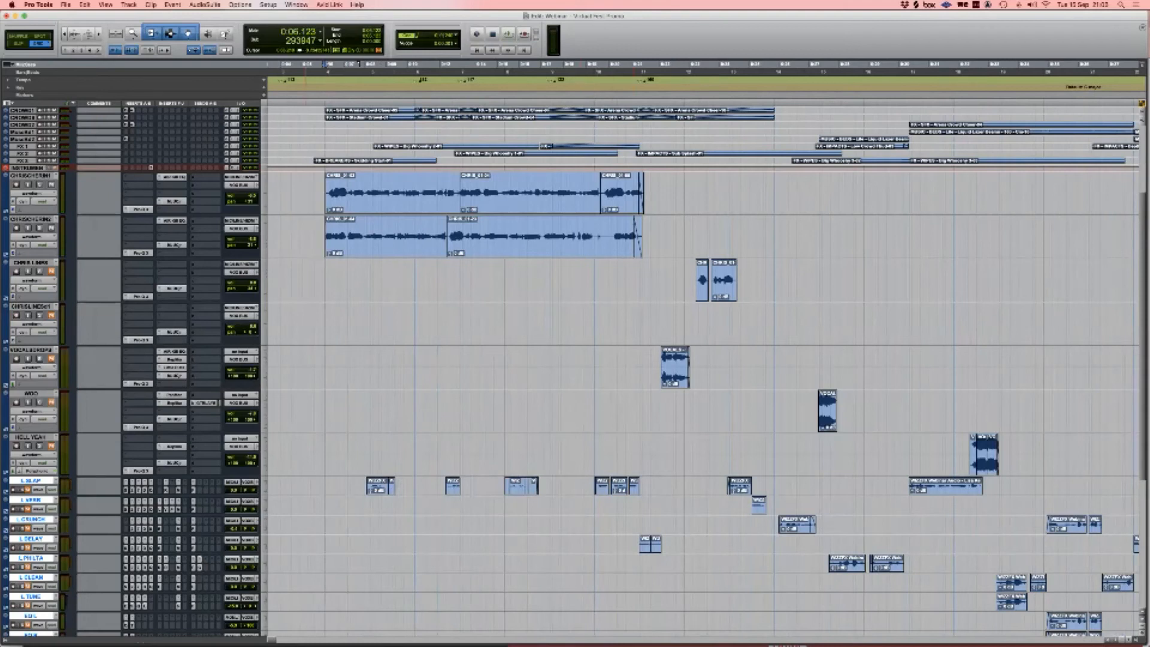
pyautogui.moveTo(306, 193)
pyautogui.mouseDown()
pyautogui.moveTo(676, 193)
pyautogui.moveTo(303, 191)
pyautogui.mouseUp()
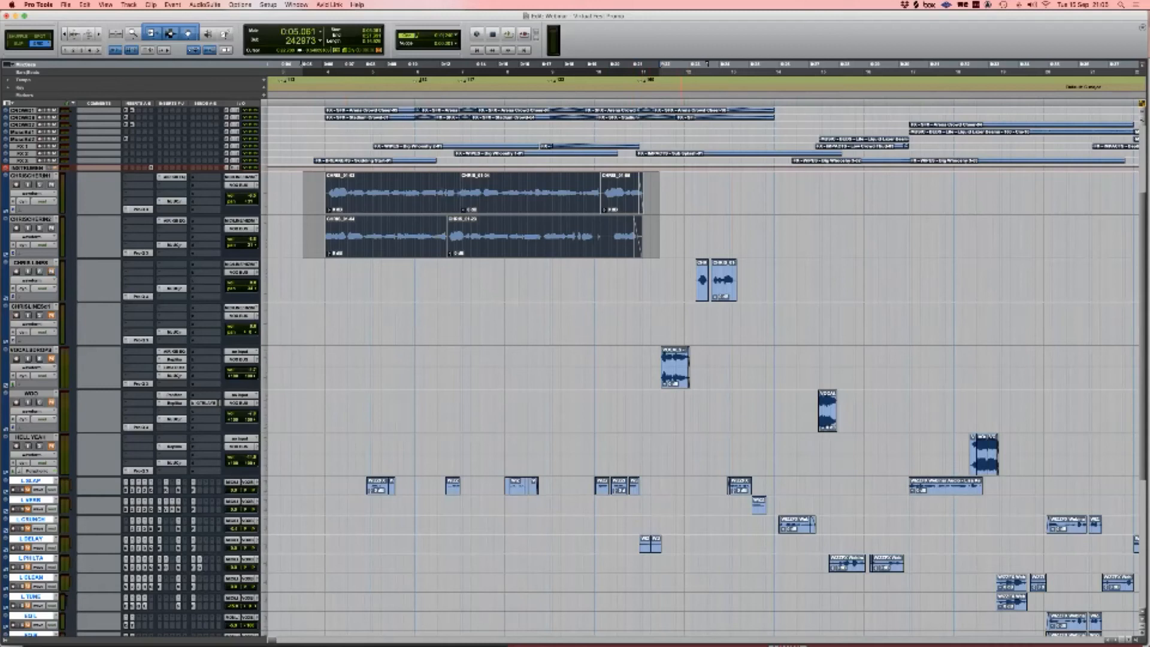
pyautogui.moveTo(685, 272); pyautogui.dragTo(757, 272)
pyautogui.hscroll(1, 719, 276)
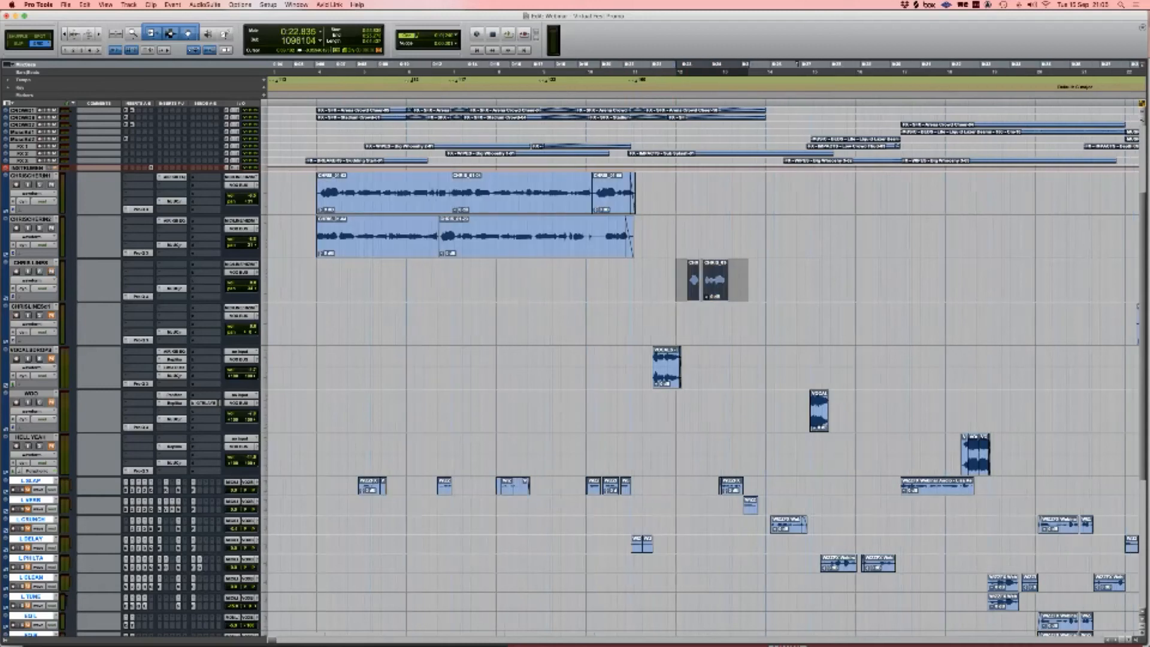
pyautogui.click(138, 296)
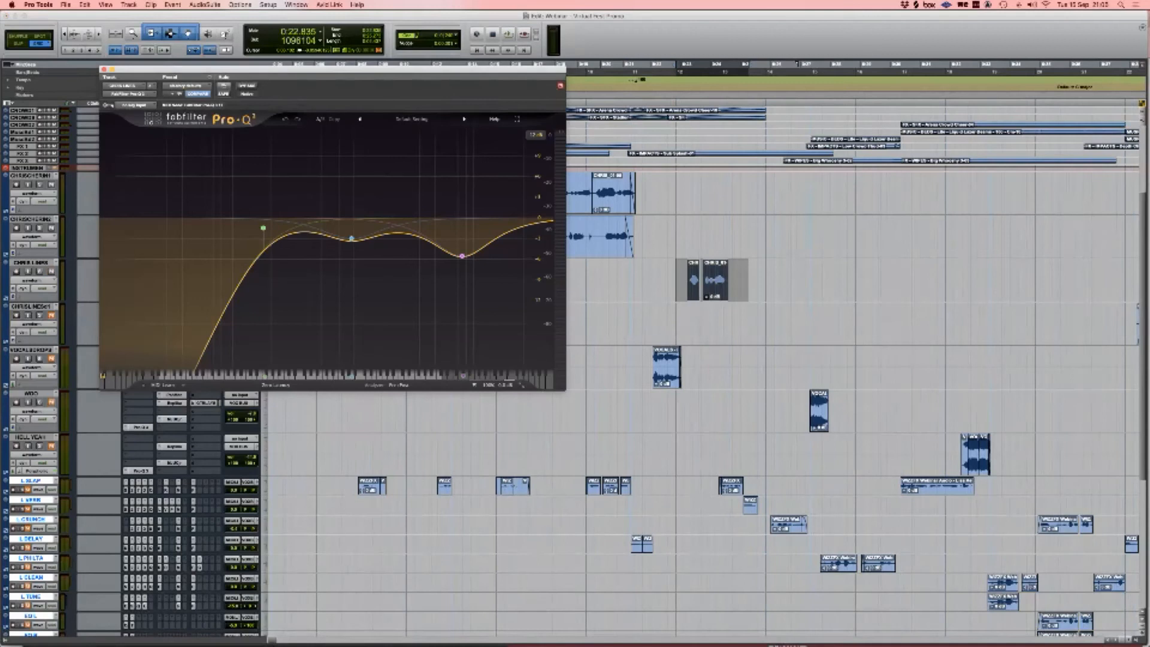
pyautogui.click(103, 70)
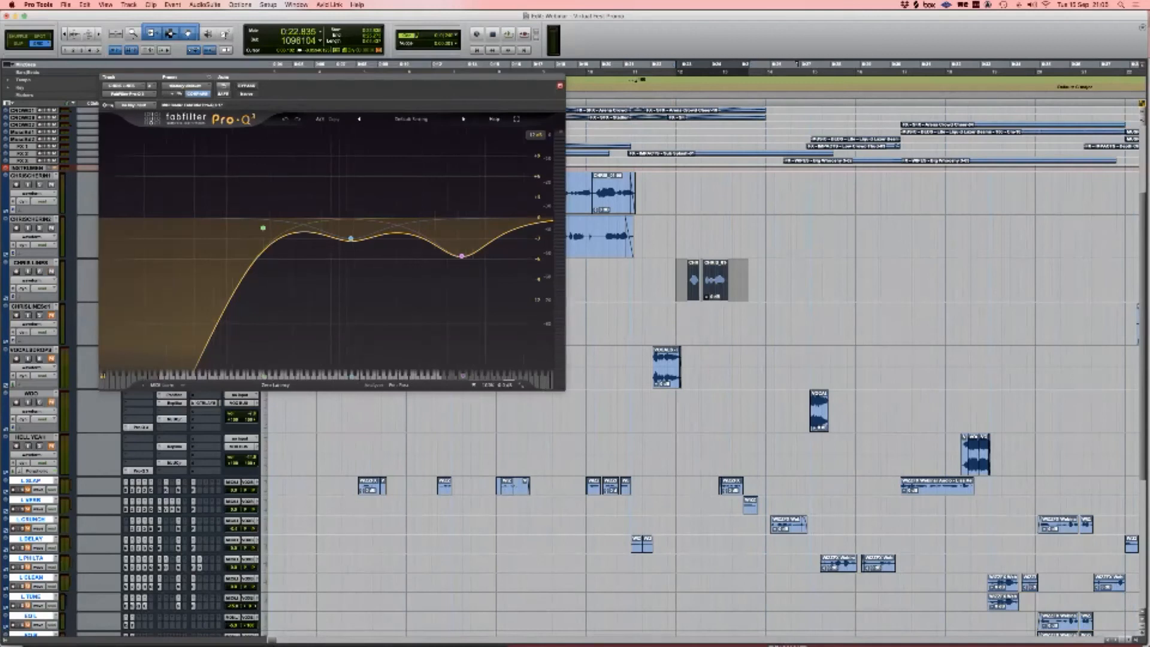
pyautogui.click(680, 280)
pyautogui.press('Tab')
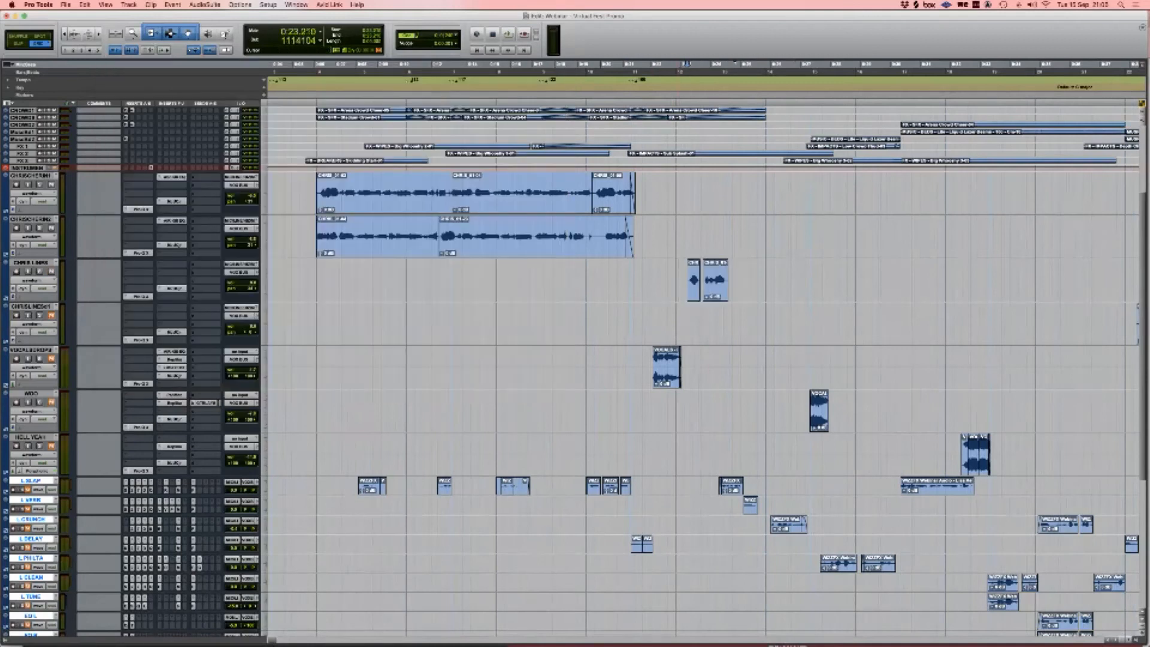
pyautogui.press('space')
pyautogui.press('space')
# Step: Check the Pro-Q EQ and play briefly from 0:37.648 on CHRISLINES
pyautogui.hscroll(1, 680, 280)
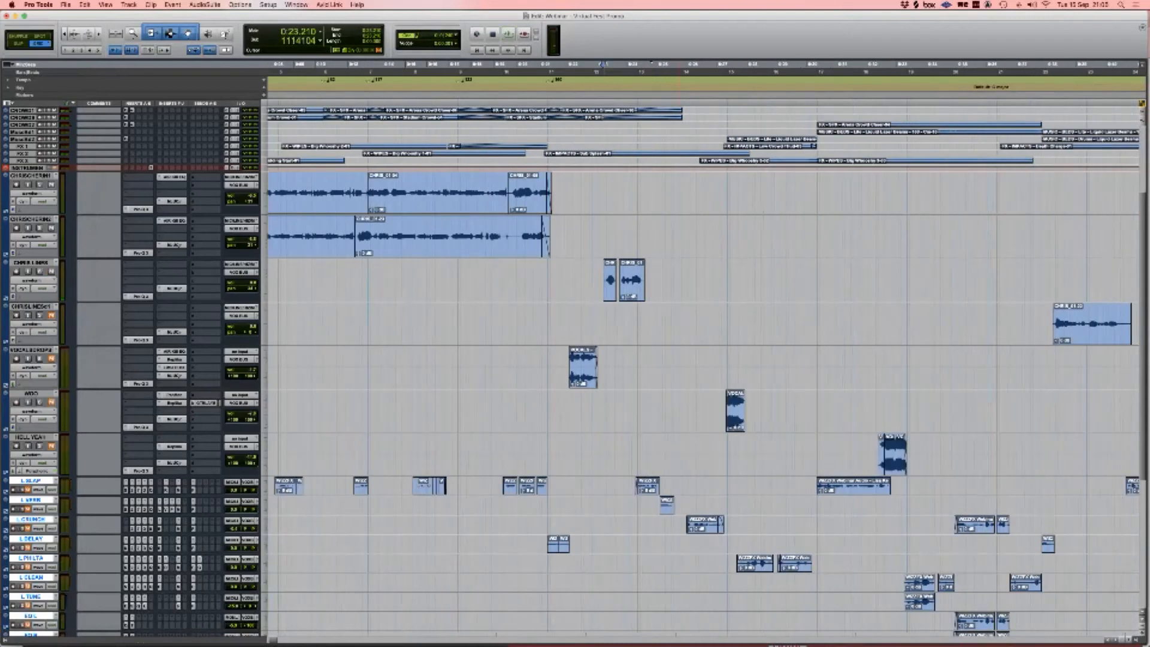
pyautogui.hscroll(5, 680, 279)
pyautogui.hscroll(-1, 679, 280)
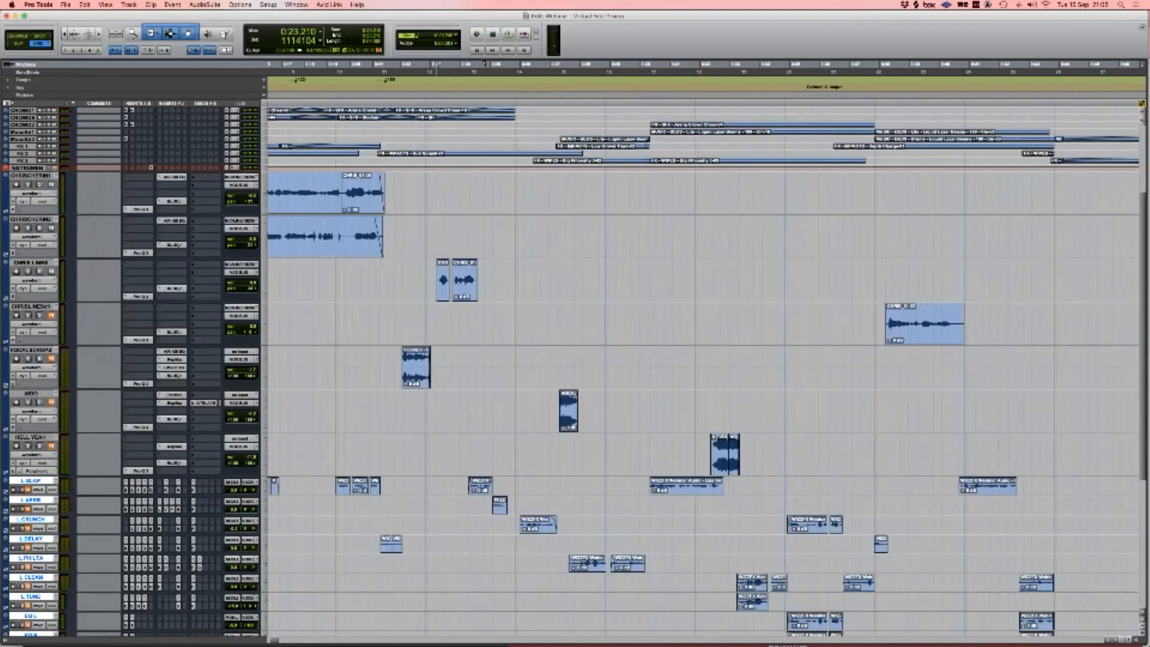
pyautogui.click(869, 324)
pyautogui.hscroll(1, 704, 371)
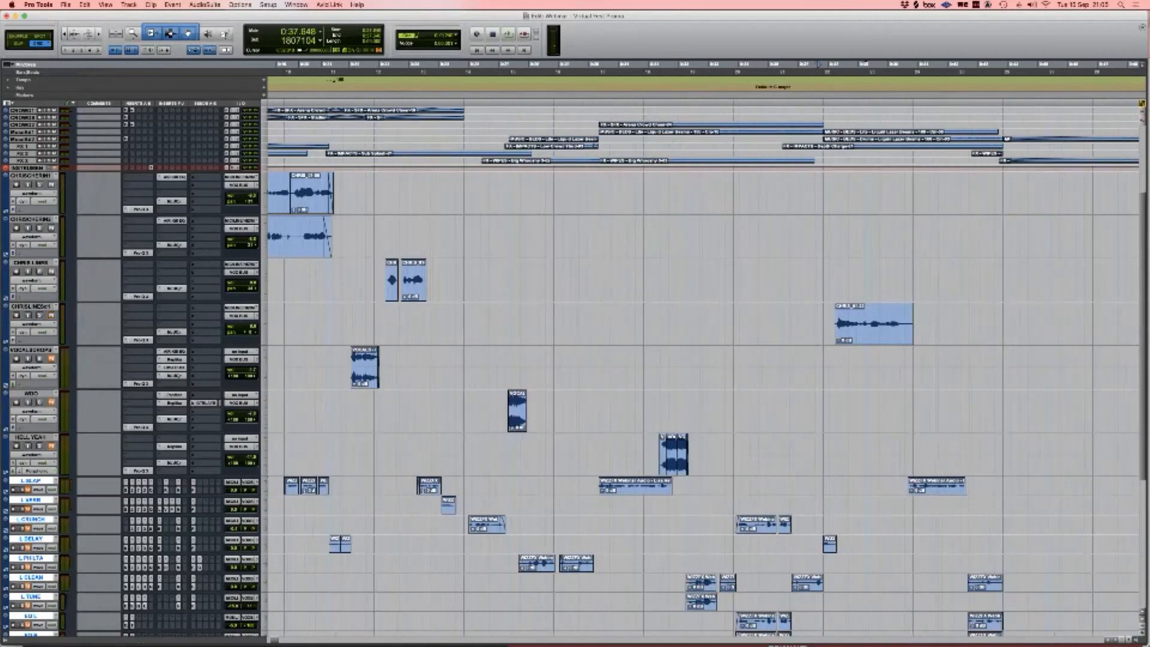
pyautogui.click(138, 341)
pyautogui.click(103, 79)
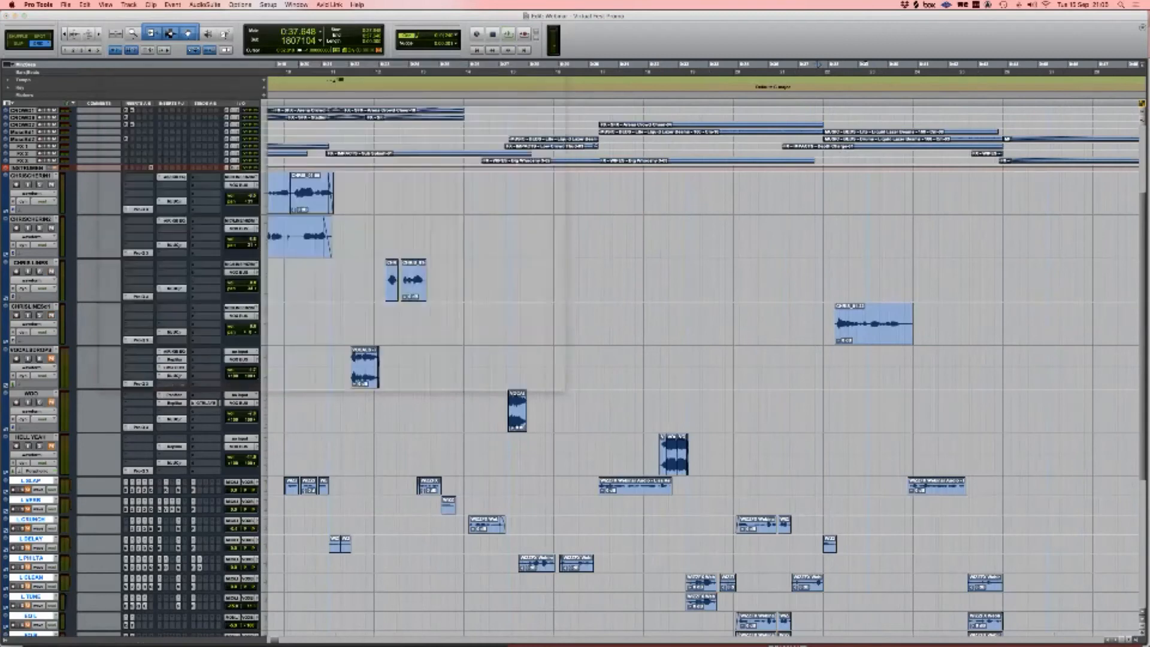
pyautogui.press('space')
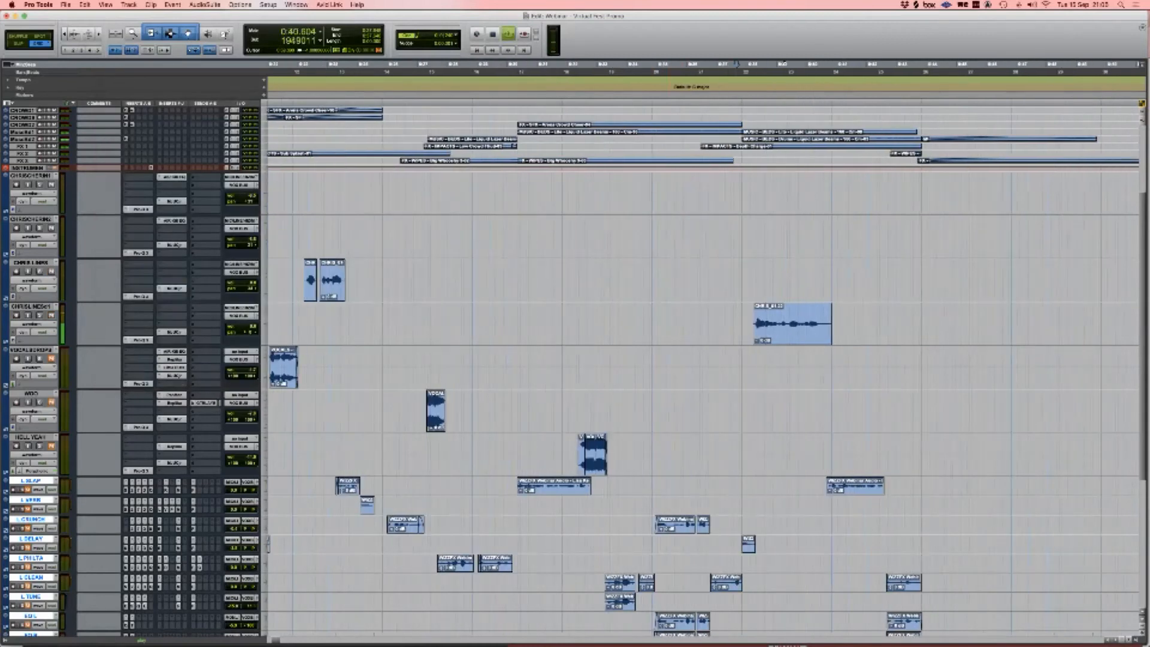
pyautogui.press('space')
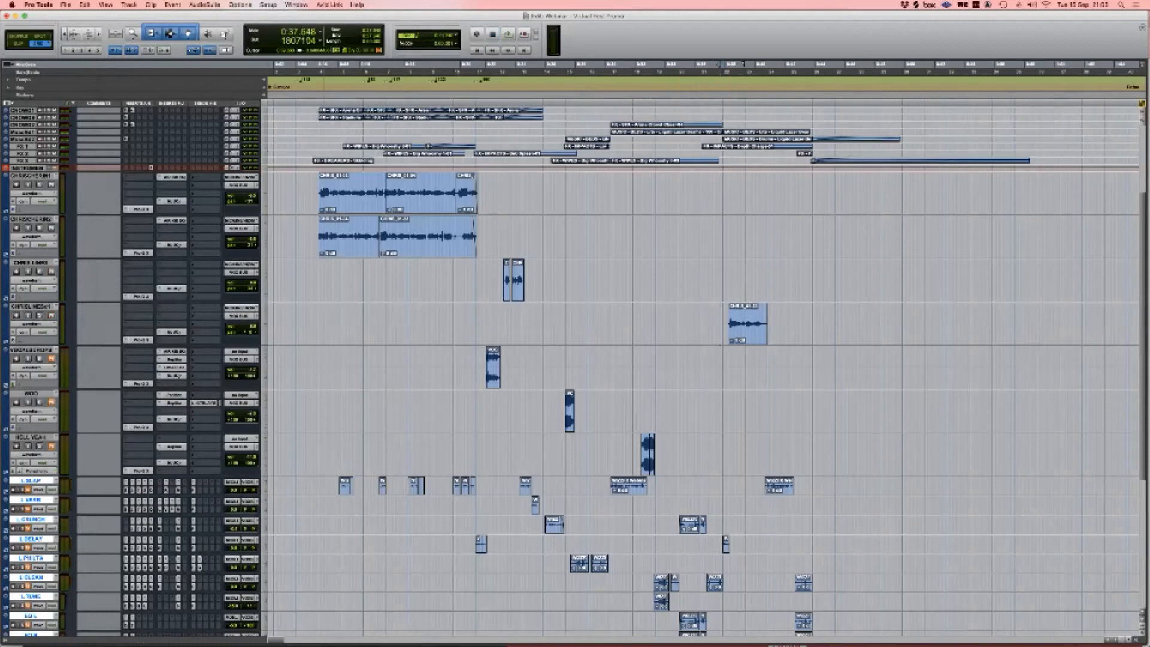
# Step: Select time ranges across the Chris, vocal and lower effect tracks to look over the clips
pyautogui.moveTo(299, 174); pyautogui.dragTo(806, 344)
pyautogui.hscroll(-1, 721, 323)
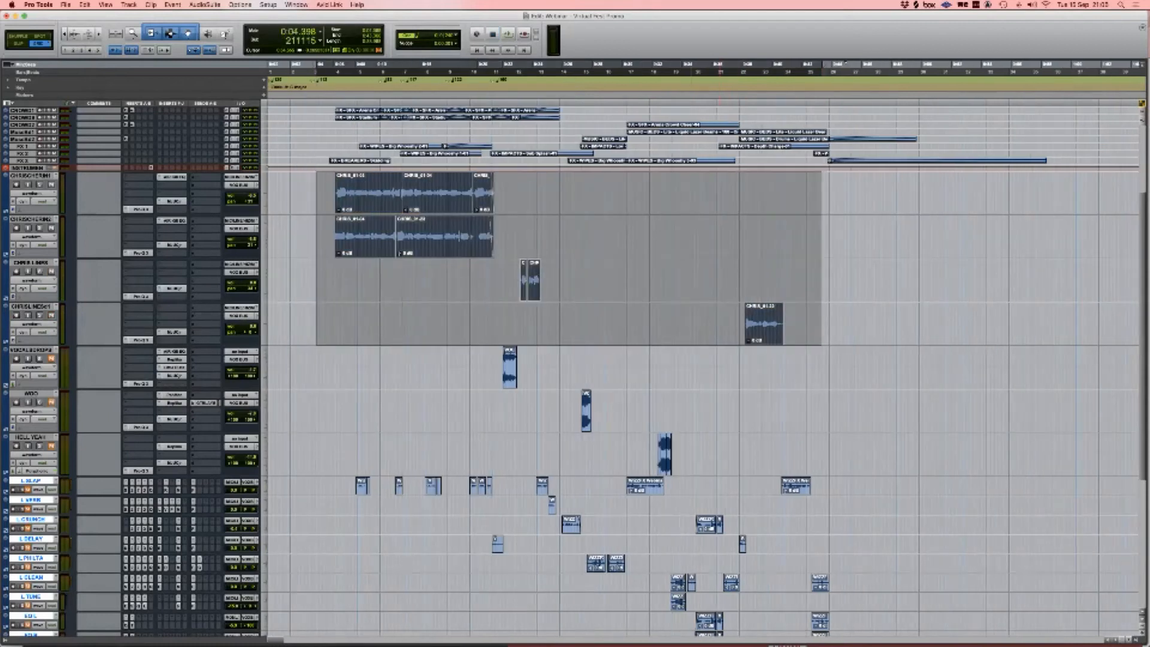
pyautogui.hscroll(4, 701, 347)
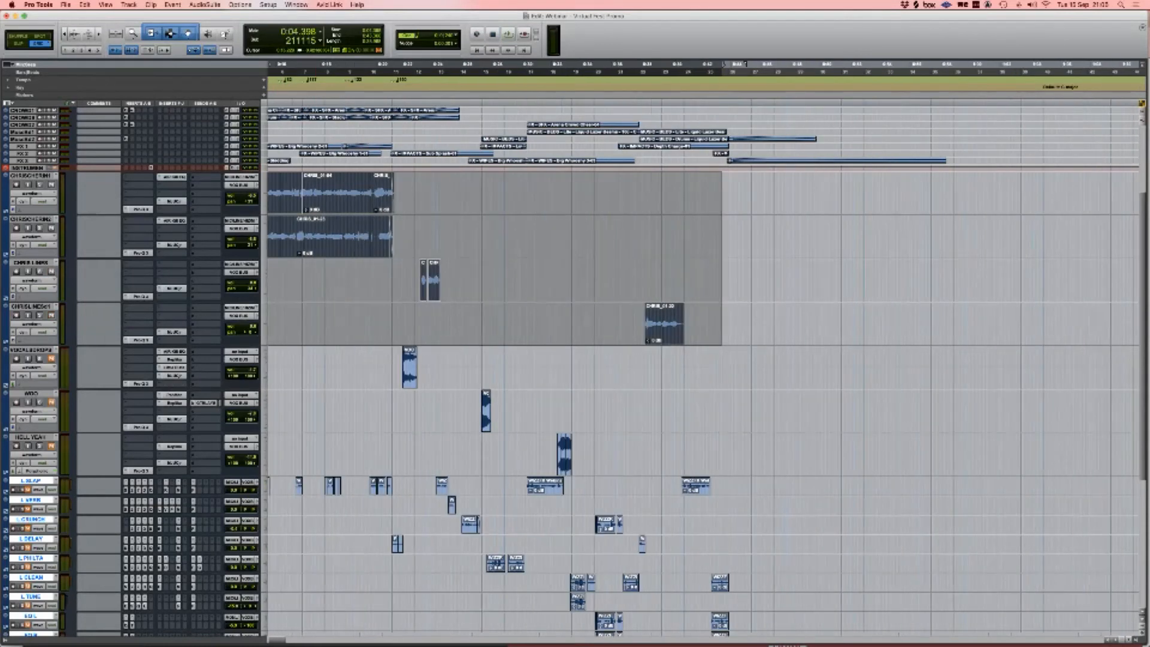
pyautogui.hscroll(-4, 701, 347)
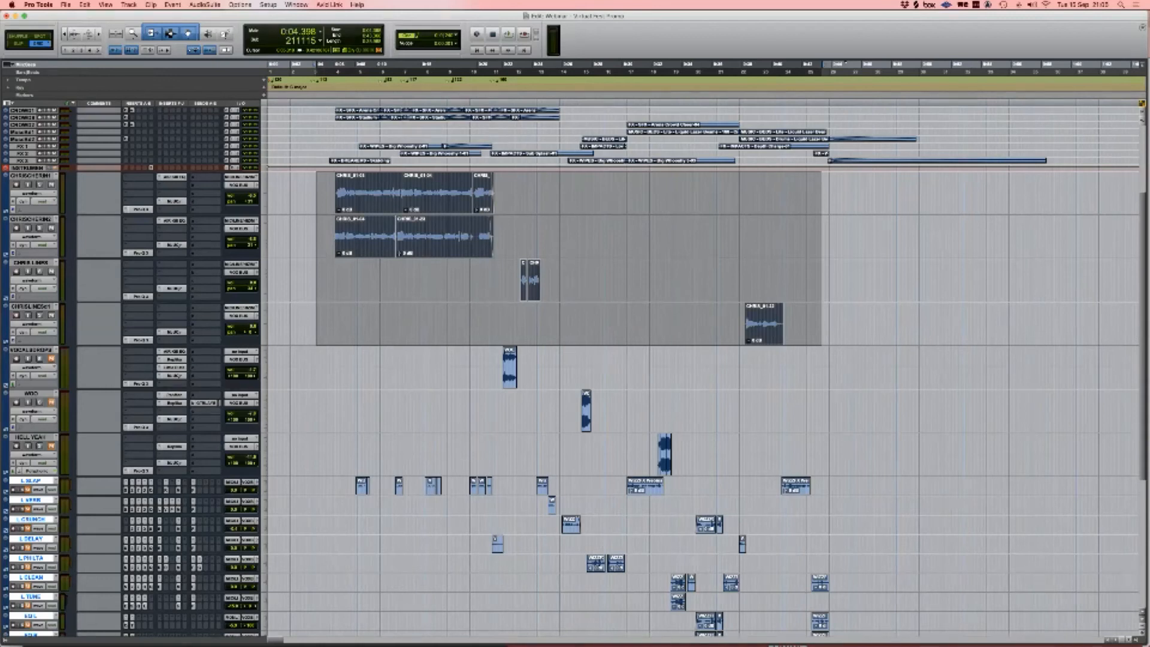
pyautogui.moveTo(318, 193); pyautogui.dragTo(804, 324)
pyautogui.moveTo(452, 359)
pyautogui.mouseDown()
pyautogui.moveTo(578, 371)
pyautogui.moveTo(715, 461)
pyautogui.moveTo(469, 369)
pyautogui.mouseUp()
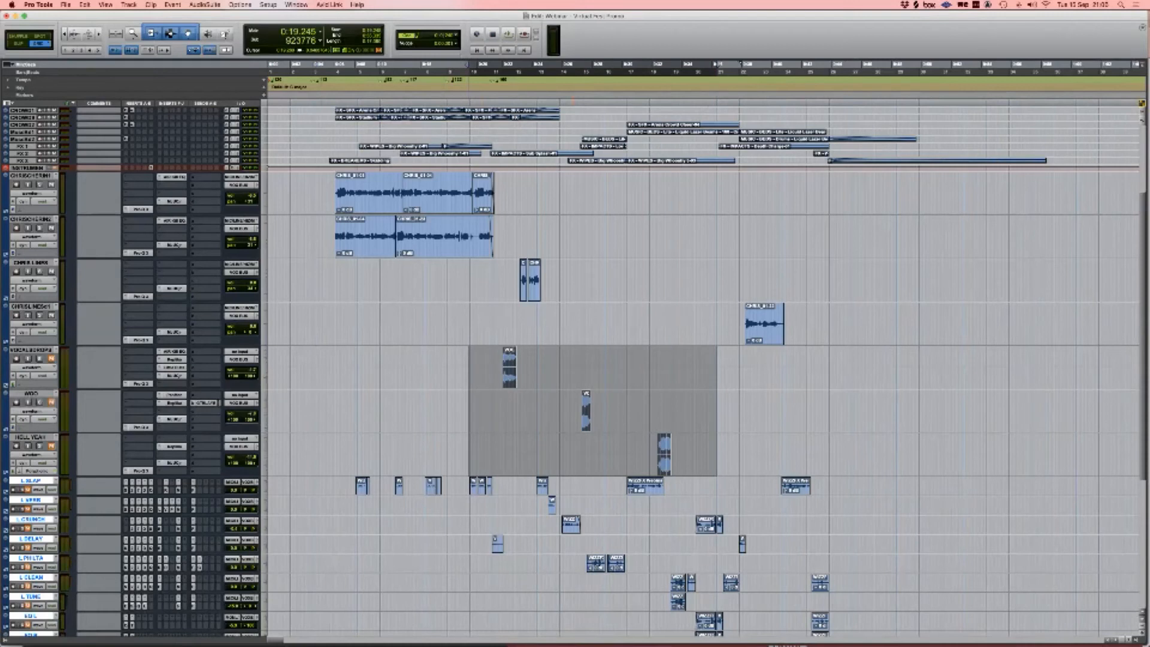
pyautogui.scroll(-2, 704, 372)
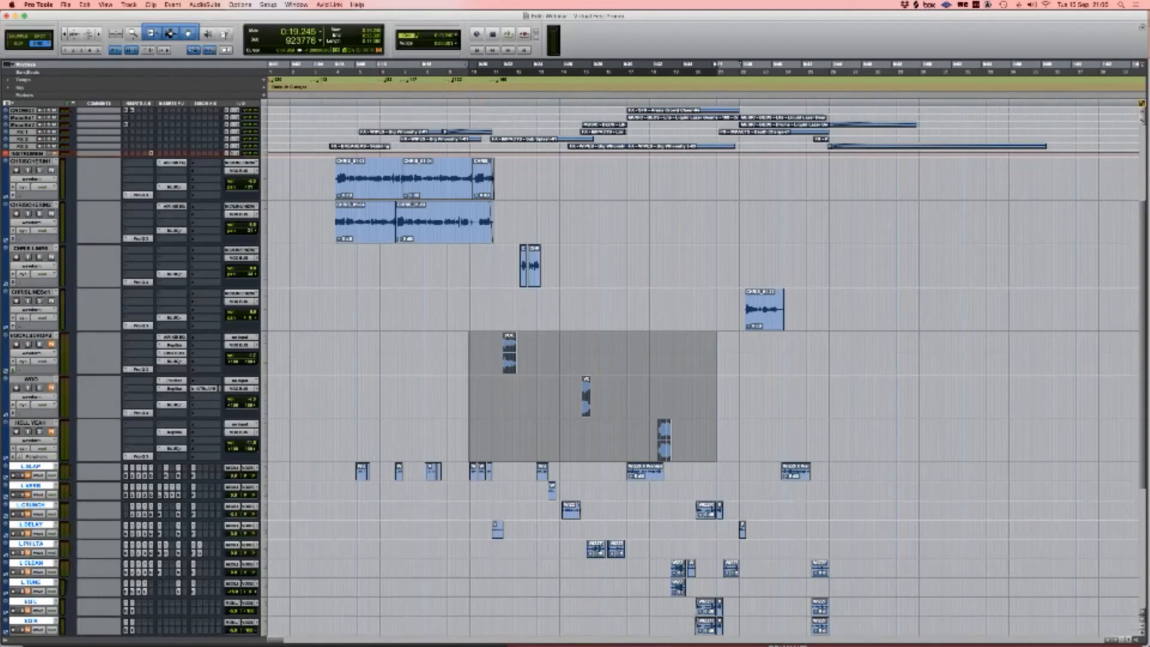
pyautogui.moveTo(352, 443); pyautogui.dragTo(852, 613)
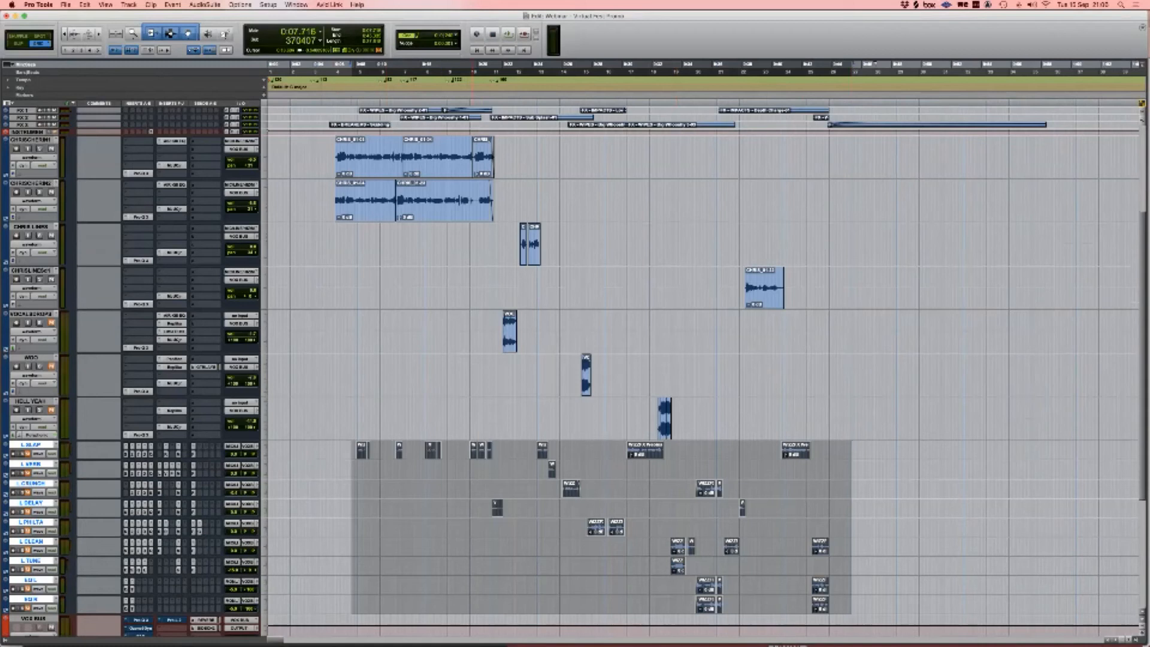
pyautogui.moveTo(494, 327); pyautogui.dragTo(716, 383)
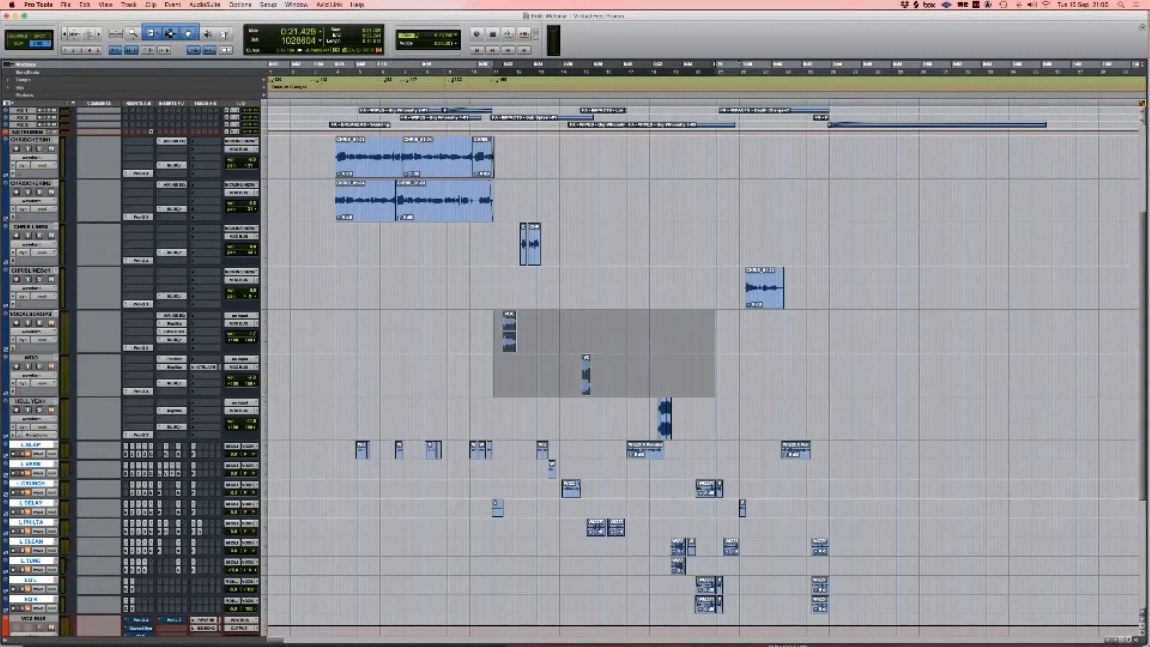
# Step: Zoom on the VOCALSDROPS clip start, then open the VOCALSDROPS Pro-Q 3 EQ
pyautogui.click(504, 326)
pyautogui.press('t')
pyautogui.press('t')
pyautogui.press('t')
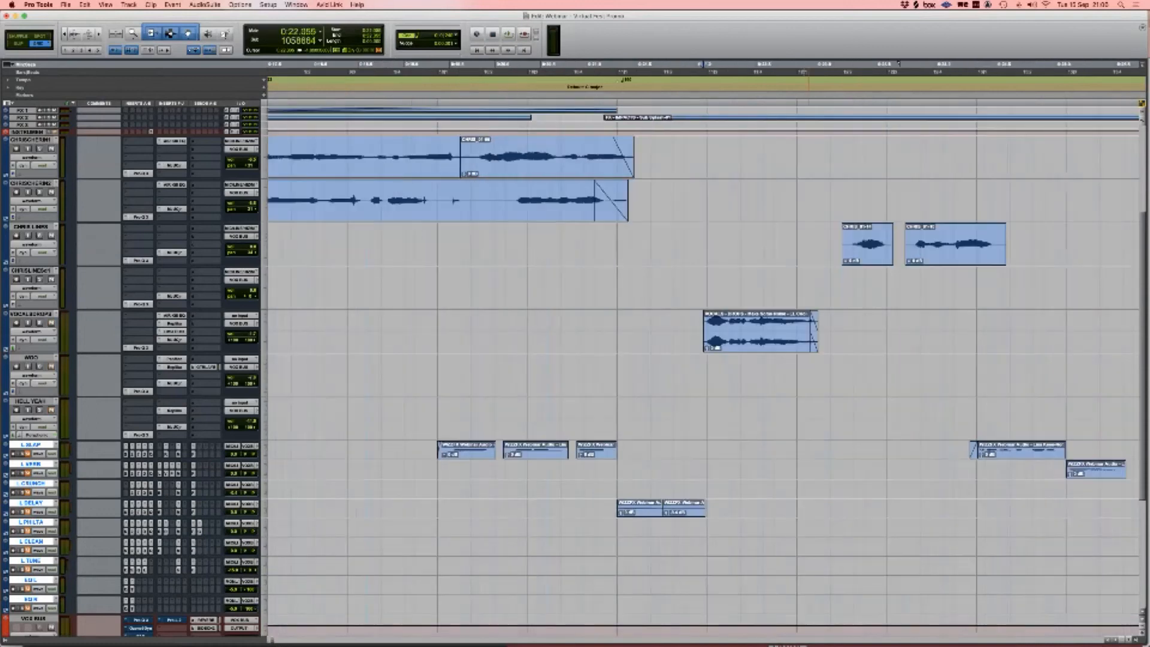
pyautogui.press('r')
pyautogui.press('r')
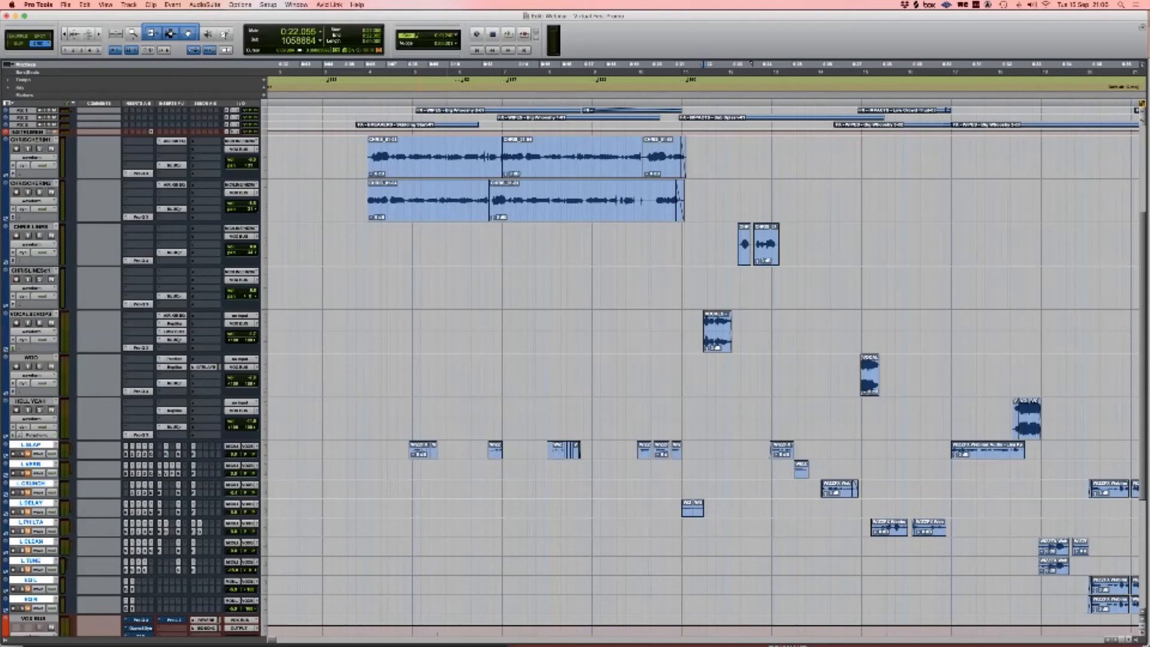
pyautogui.moveTo(721, 238); pyautogui.dragTo(814, 239)
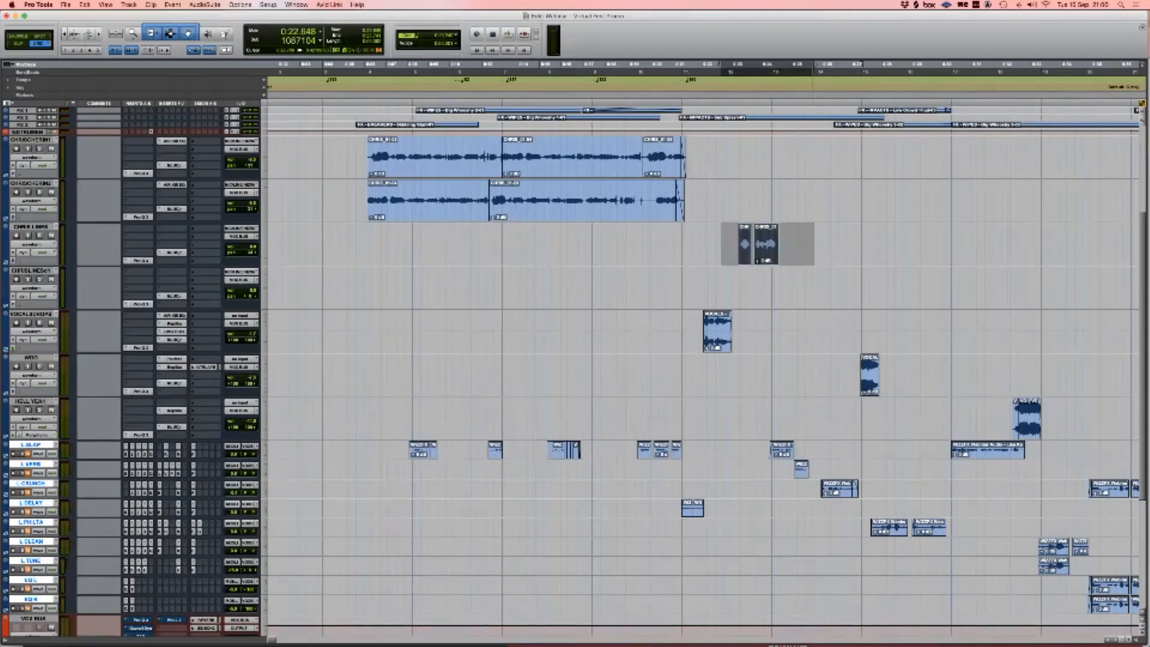
pyautogui.hscroll(-3, 813, 242)
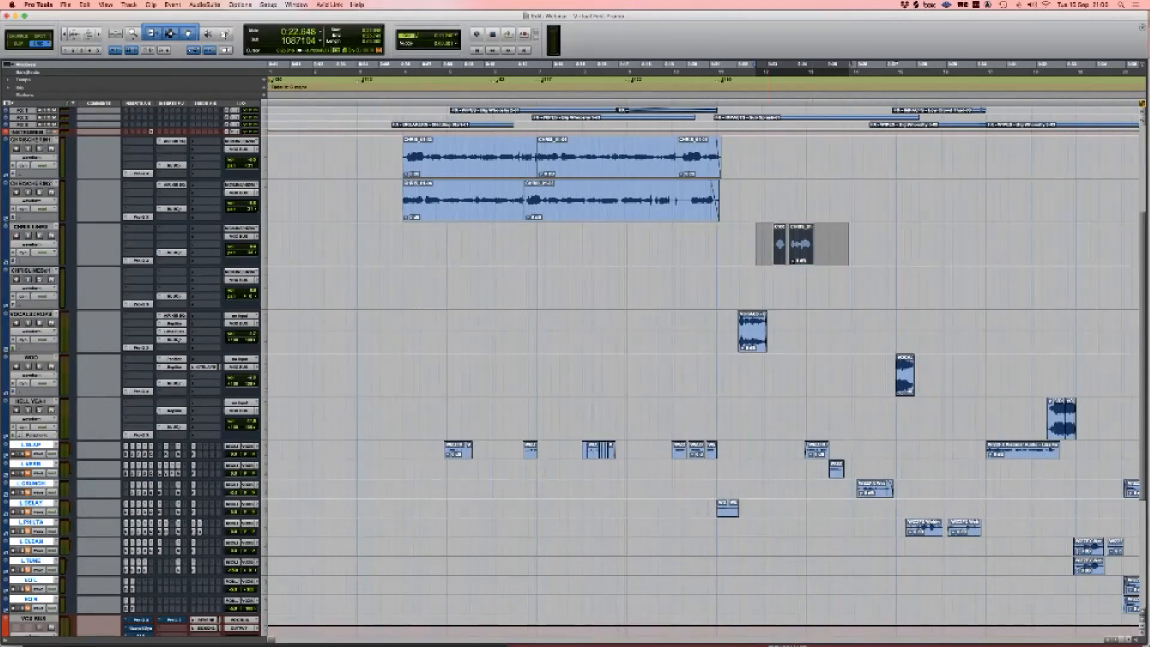
pyautogui.click(739, 245)
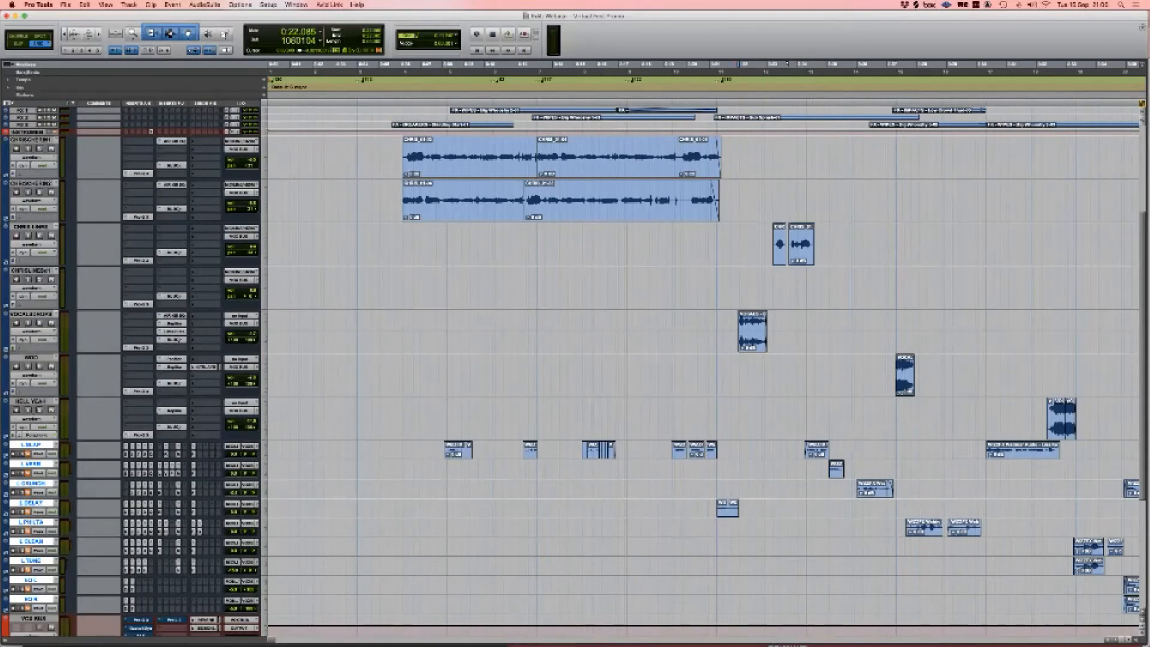
pyautogui.click(139, 347)
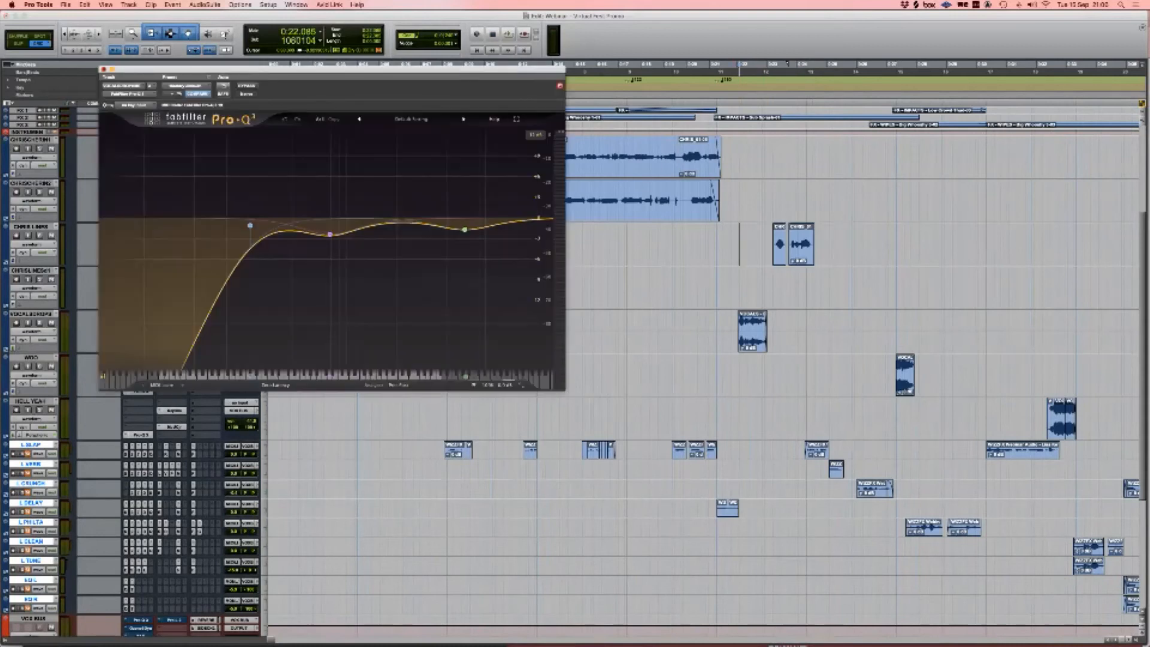
# Step: Step through VOCALSDROPS' Pro-Q 3, Kill EQ, Replika and Little Plate, leaving its compressor open
pyautogui.click(103, 70)
pyautogui.click(174, 316)
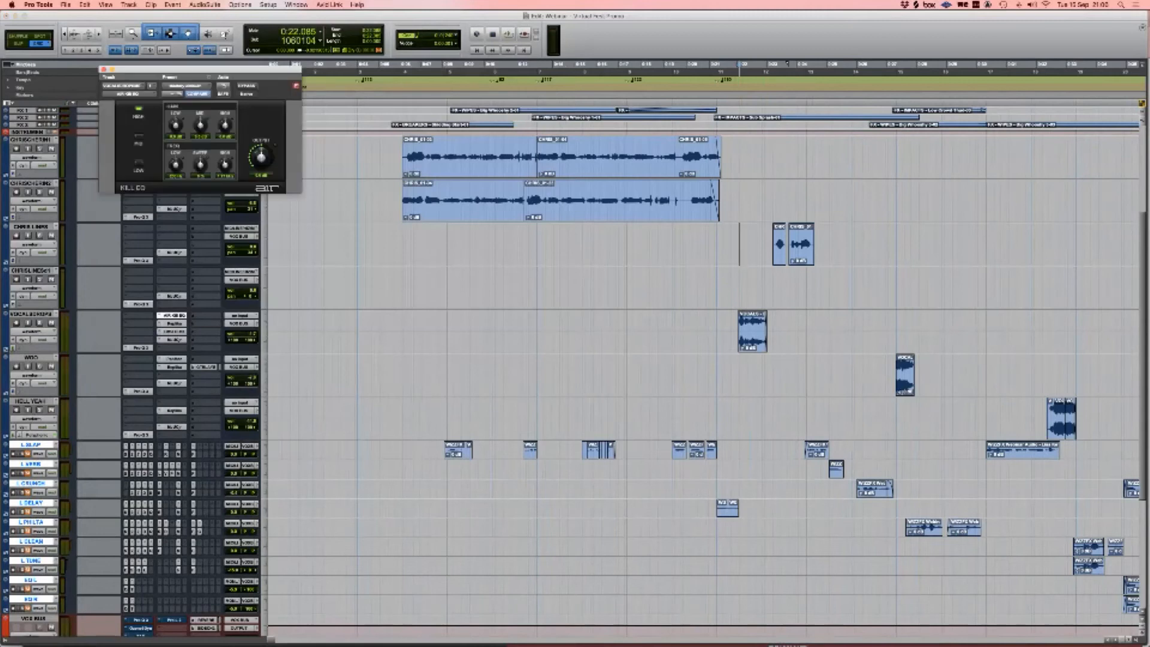
pyautogui.press('super+w')
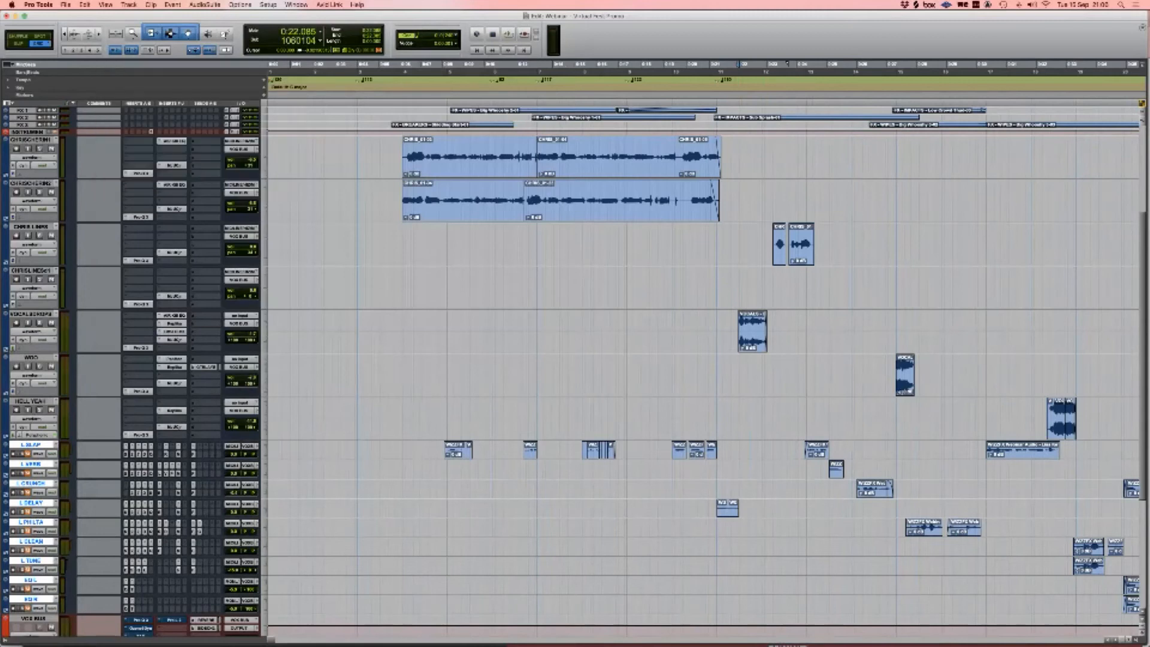
pyautogui.click(173, 323)
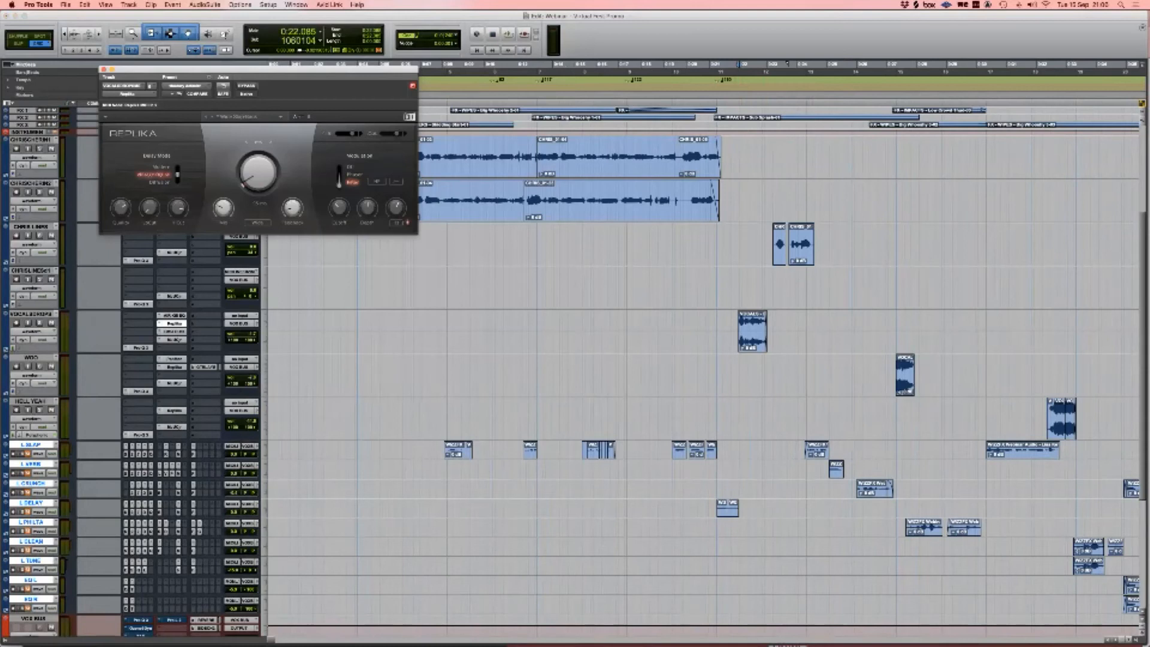
pyautogui.press('super+w')
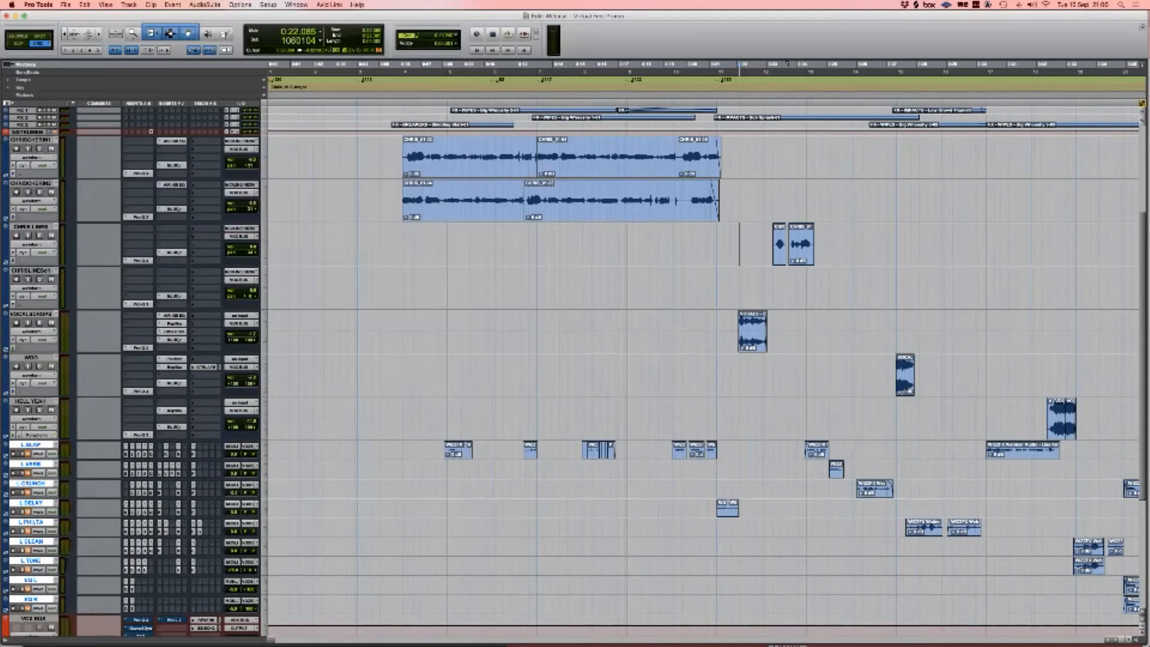
pyautogui.hscroll(1, 174, 332)
pyautogui.click(174, 331)
pyautogui.press('super+w')
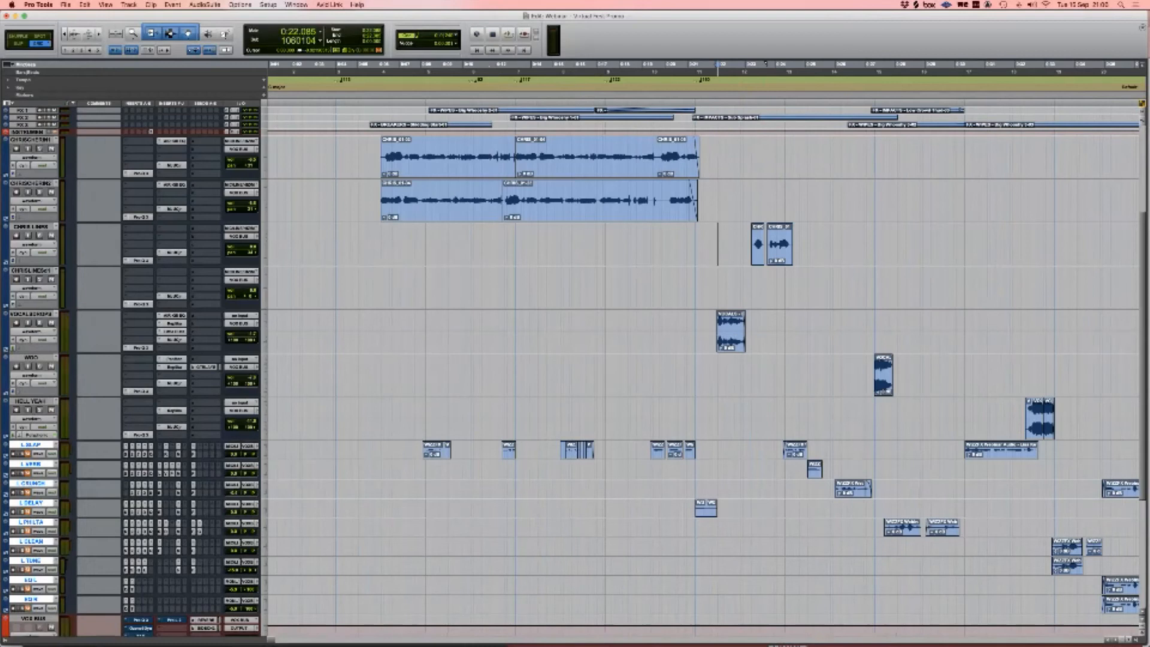
pyautogui.click(173, 340)
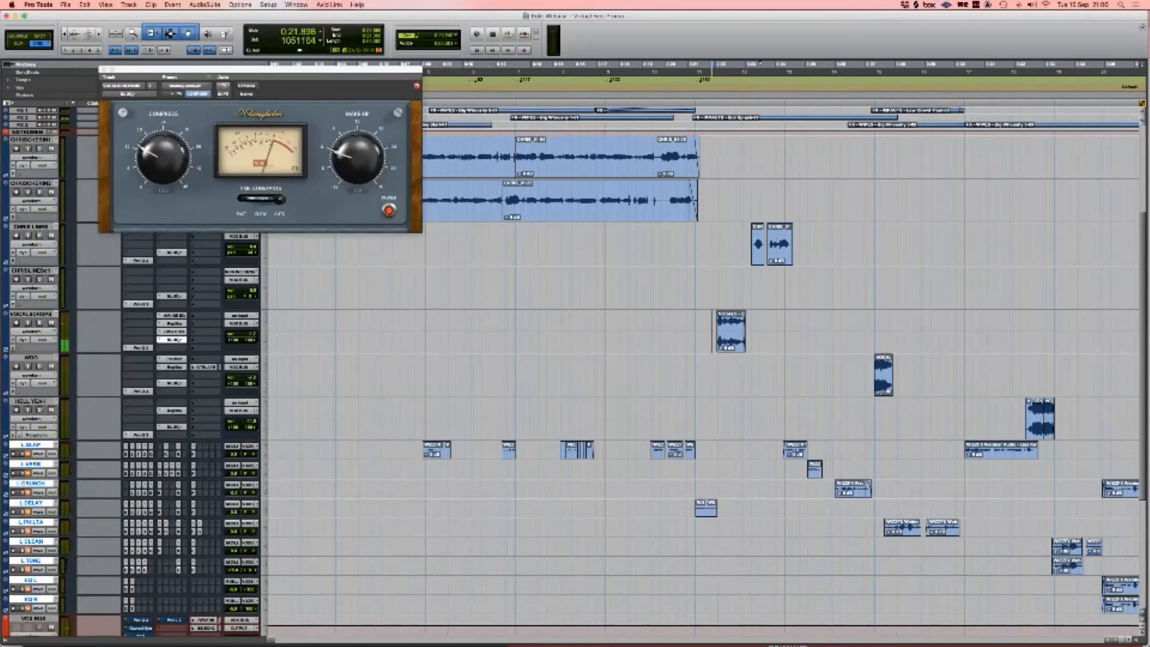
# Step: Move the edit point to the WOO clip start and make WOO the only selected track
pyautogui.click(718, 327)
pyautogui.hscroll(3, 718, 327)
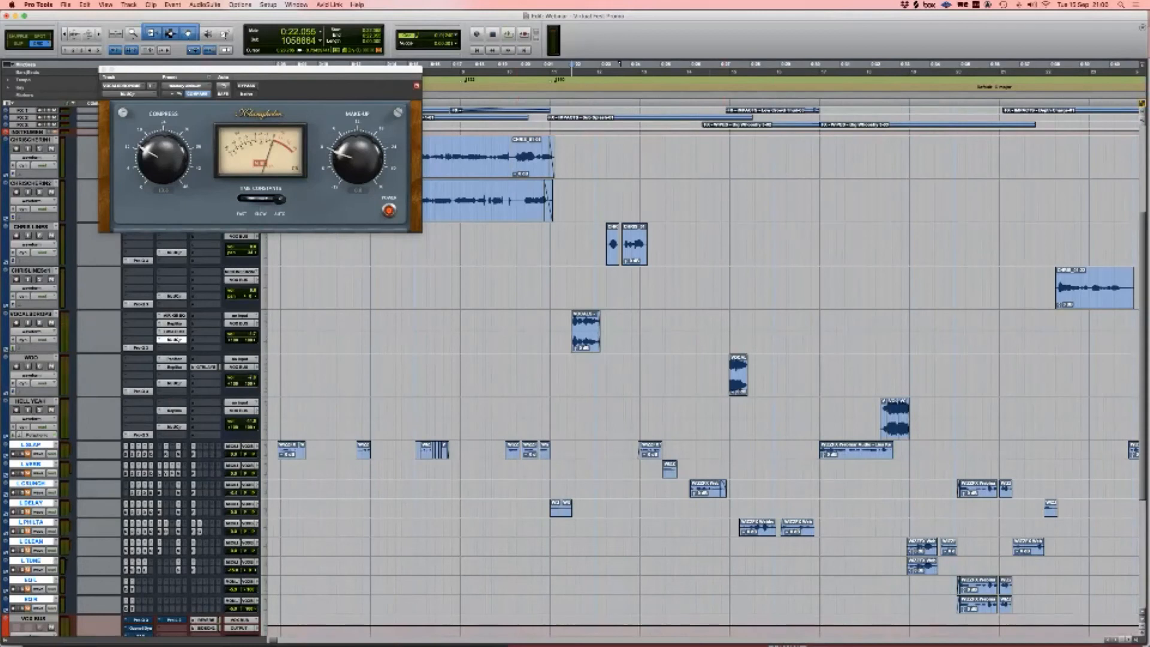
pyautogui.click(713, 375)
pyautogui.click(718, 375)
pyautogui.hscroll(1, 718, 375)
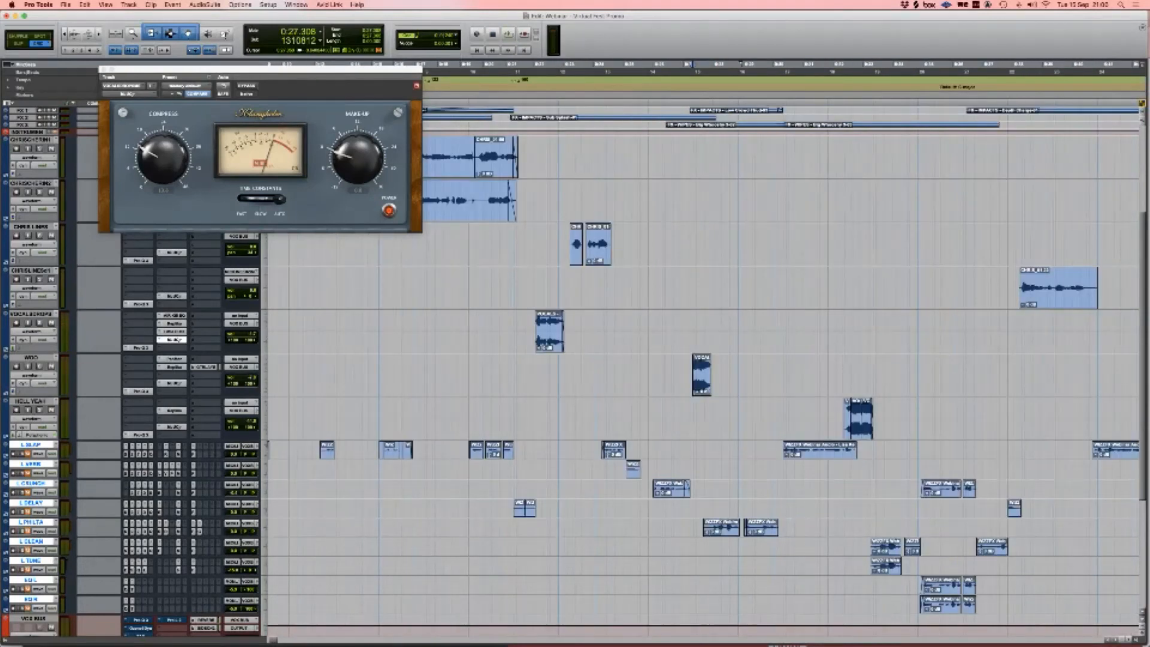
pyautogui.moveTo(686, 375); pyautogui.dragTo(904, 420)
pyautogui.click(674, 375)
pyautogui.press('Tab')
pyautogui.click(31, 357)
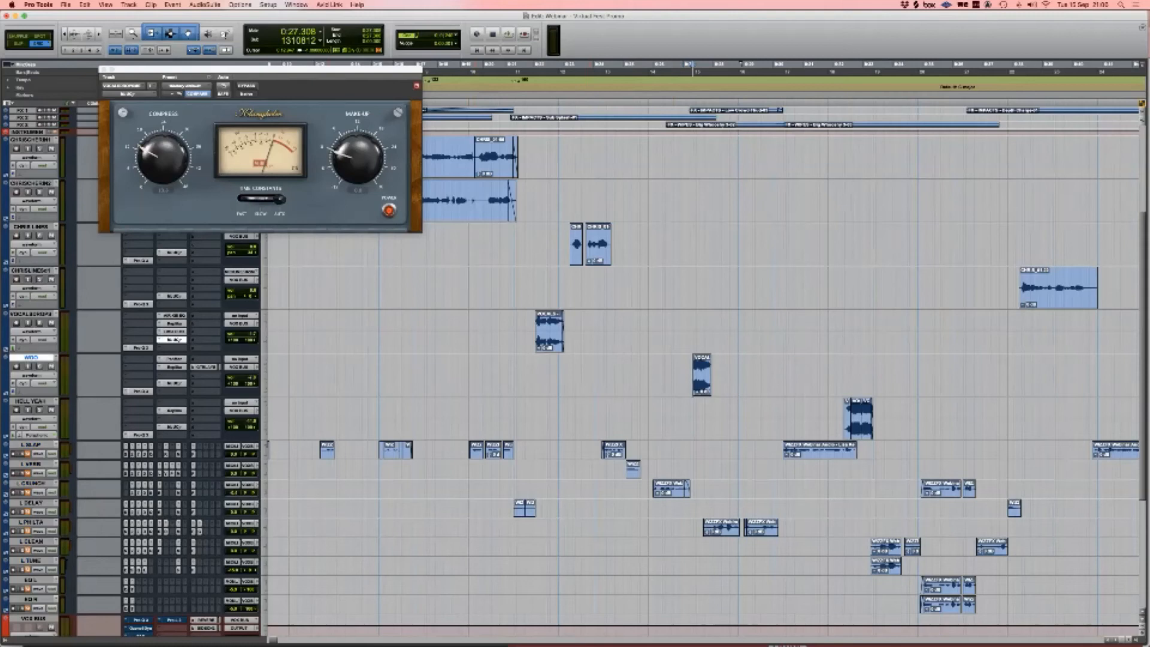
# Step: Check the WOO track's Pro-Q 3 and send levels while playing the WOO section
pyautogui.click(140, 391)
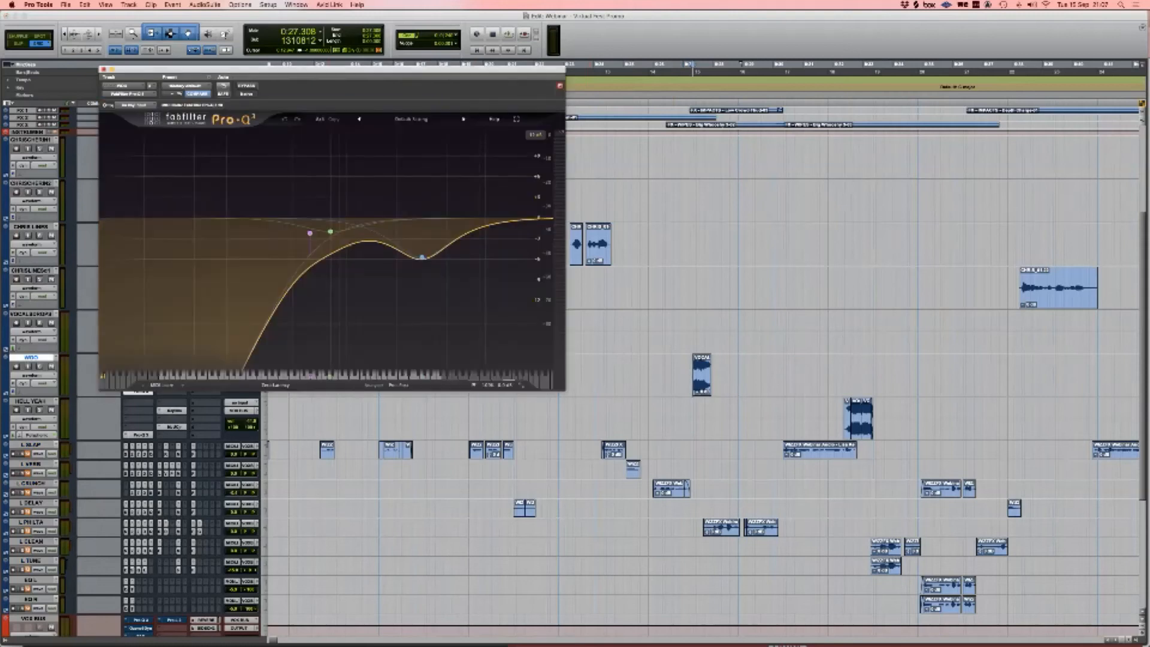
pyautogui.press('super+w')
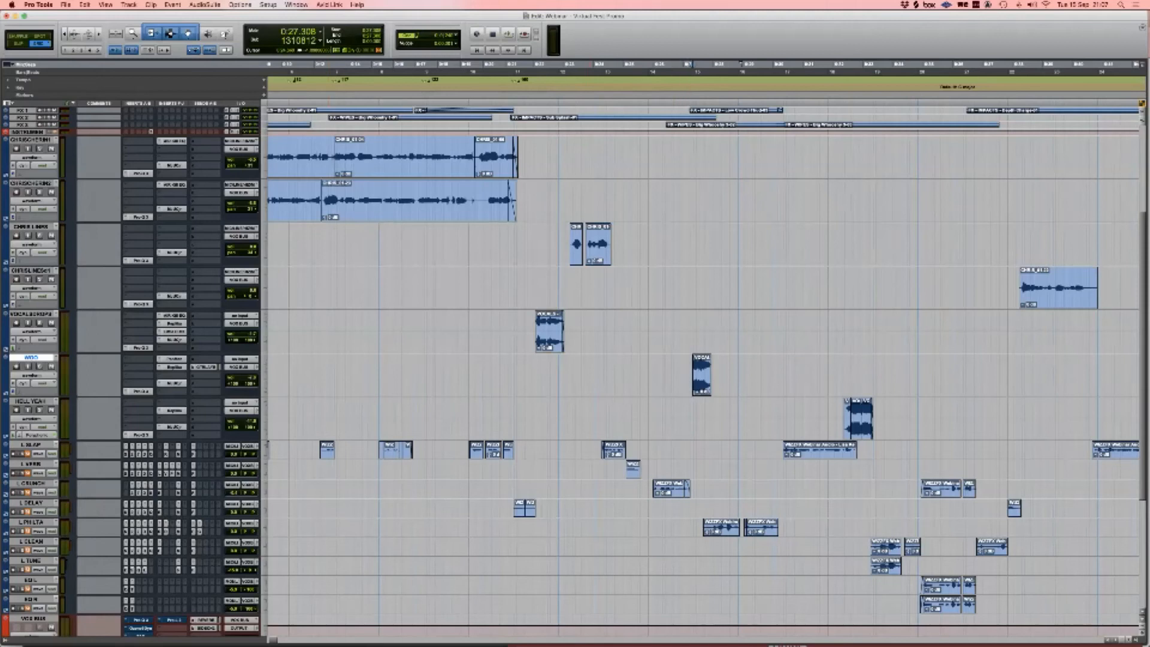
pyautogui.press('space')
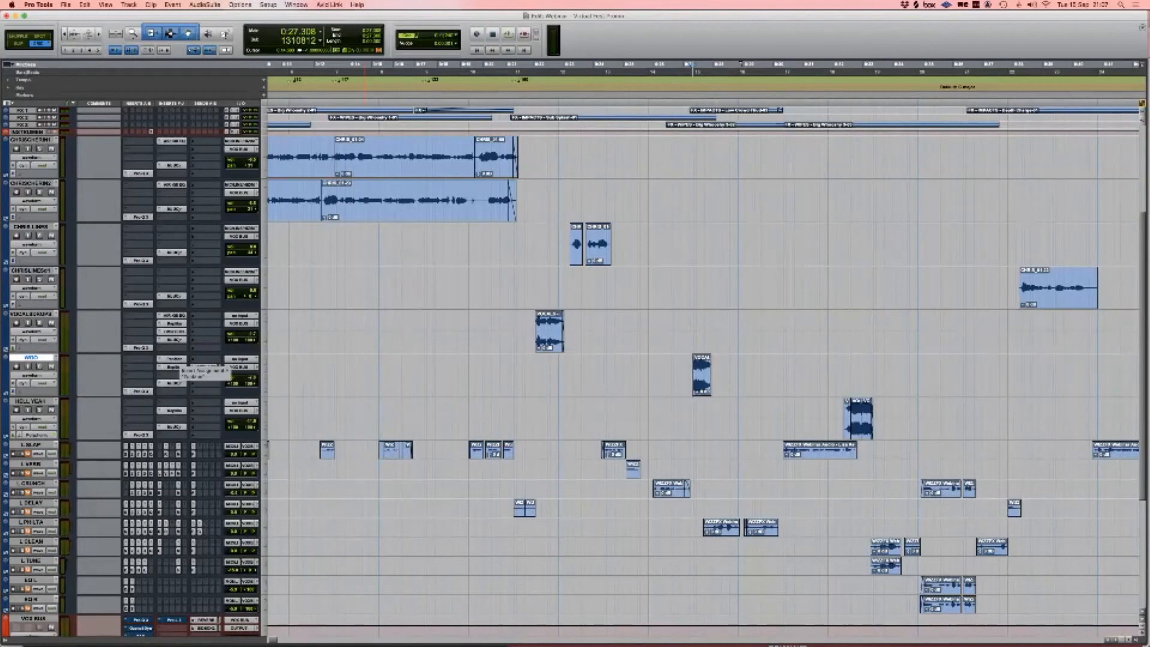
pyautogui.click(204, 367)
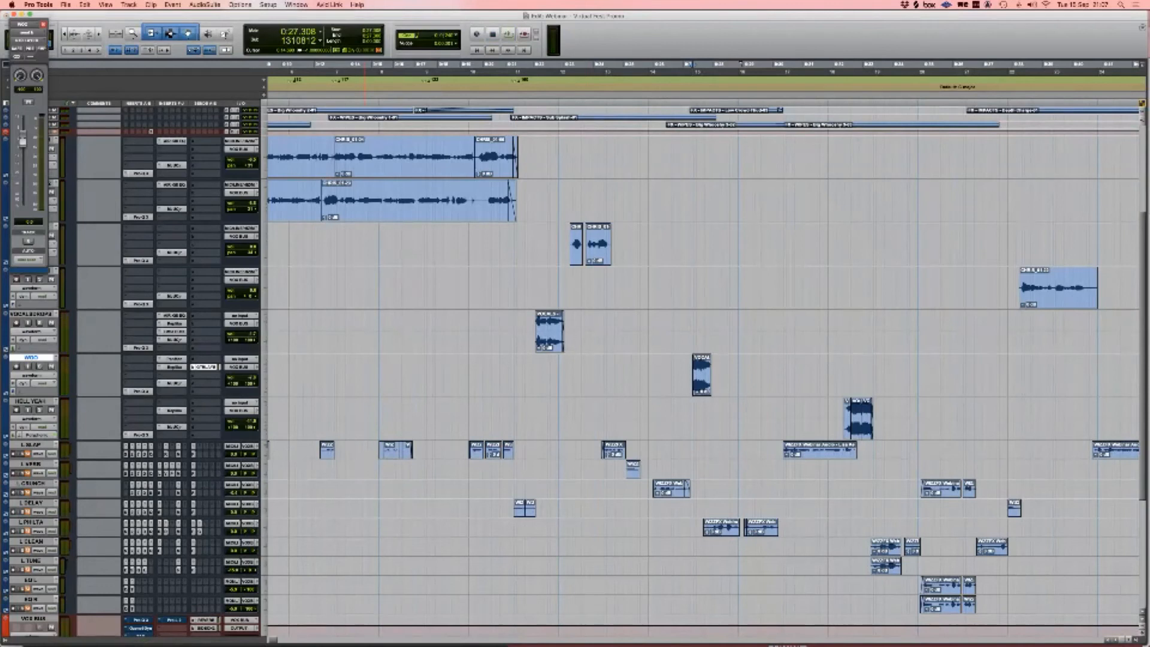
pyautogui.click(43, 24)
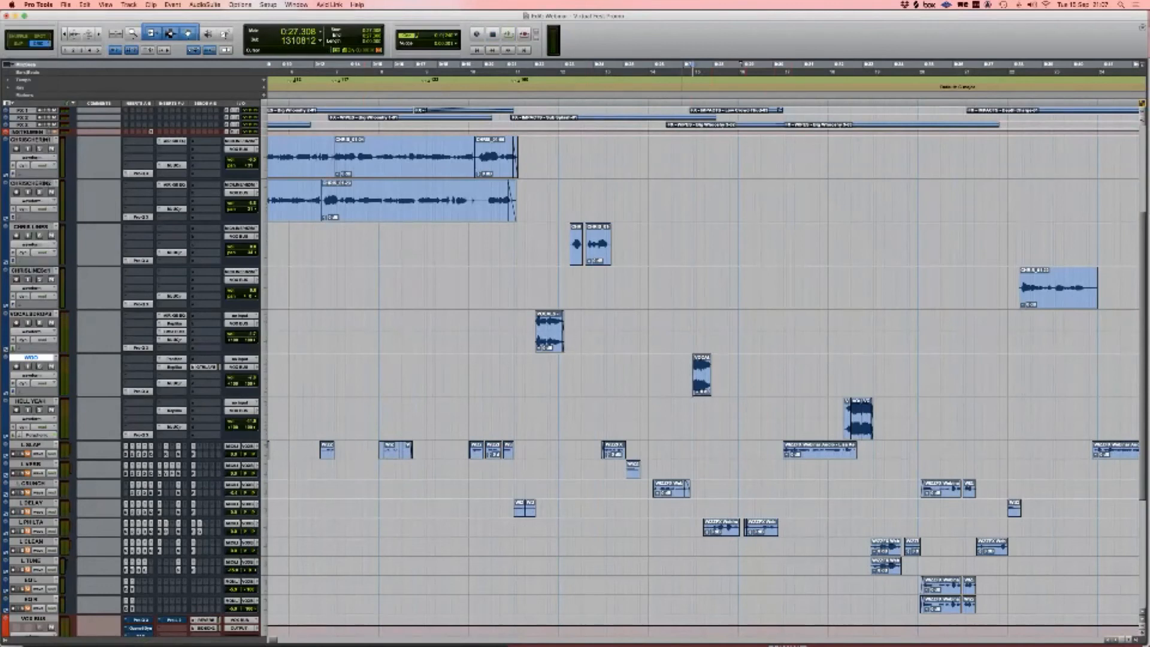
pyautogui.press('space')
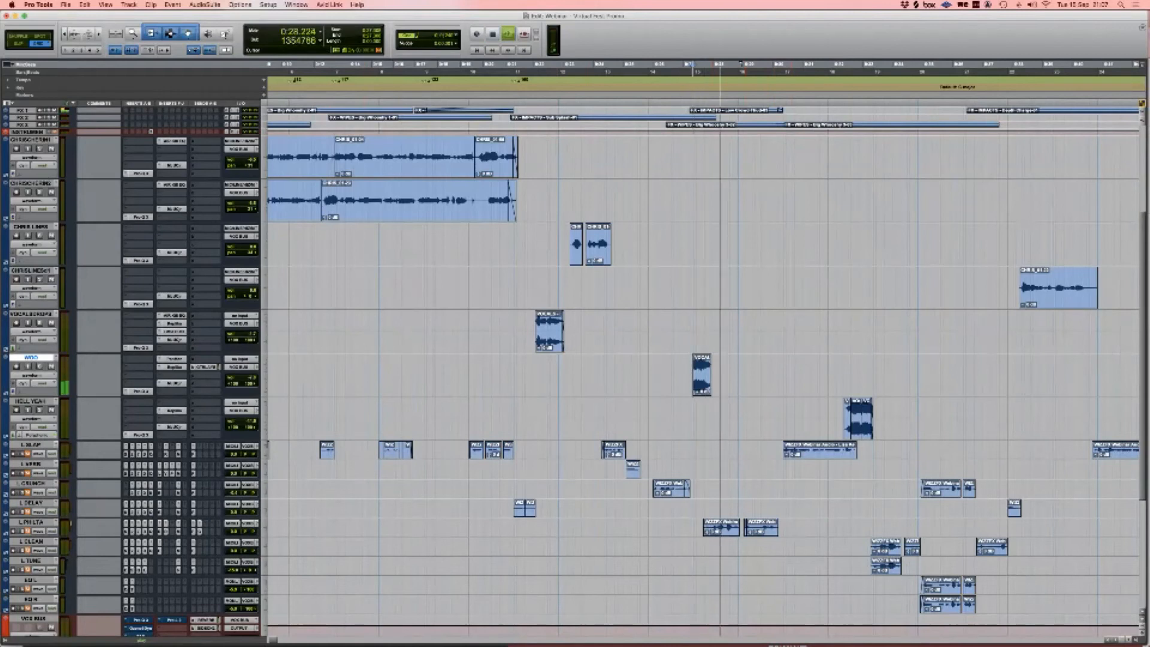
pyautogui.press('space')
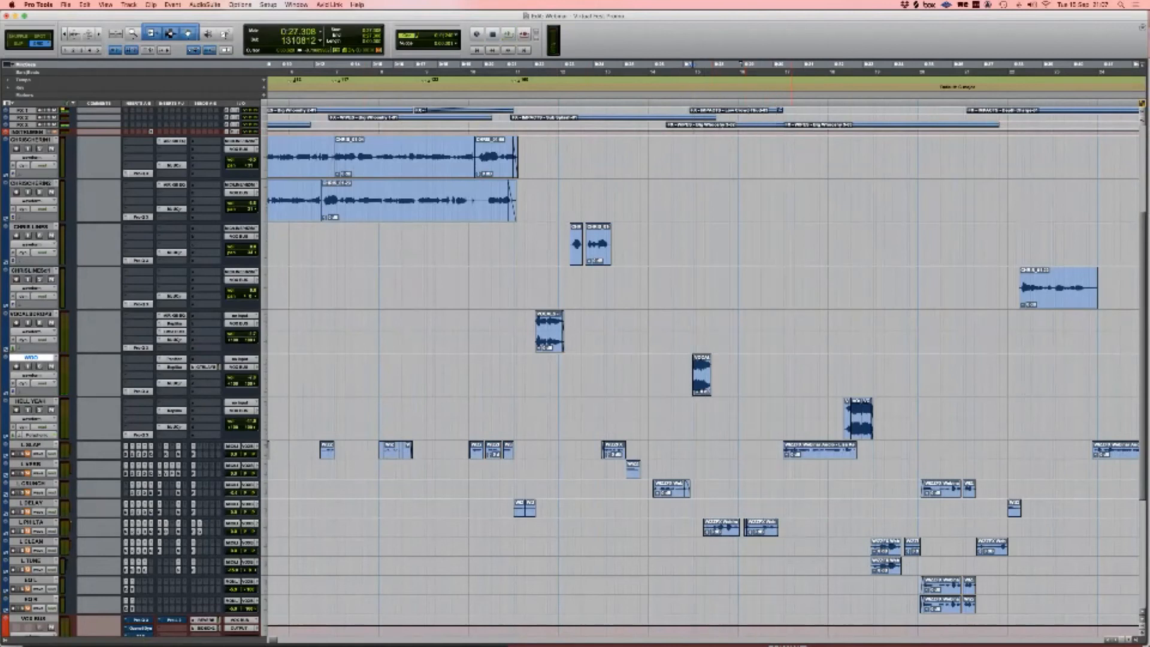
# Step: Play from the HELL YEAH clip, check its Pro-Q 3 and Replika, then open its compressor
pyautogui.click(845, 411)
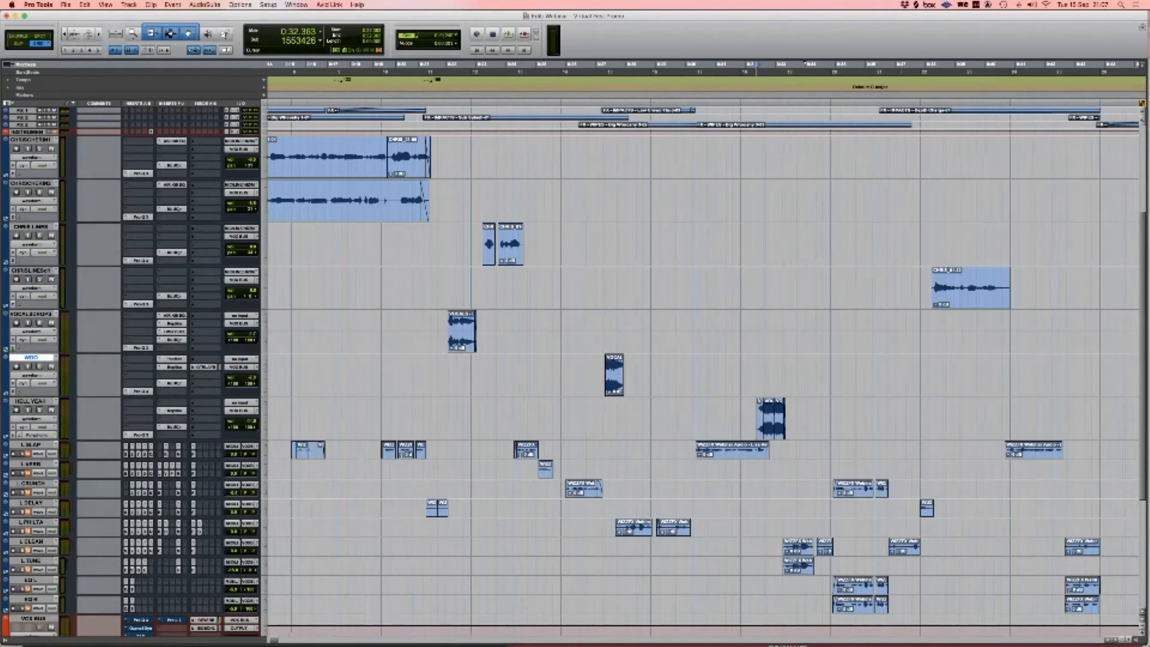
pyautogui.press('space')
pyautogui.press('space')
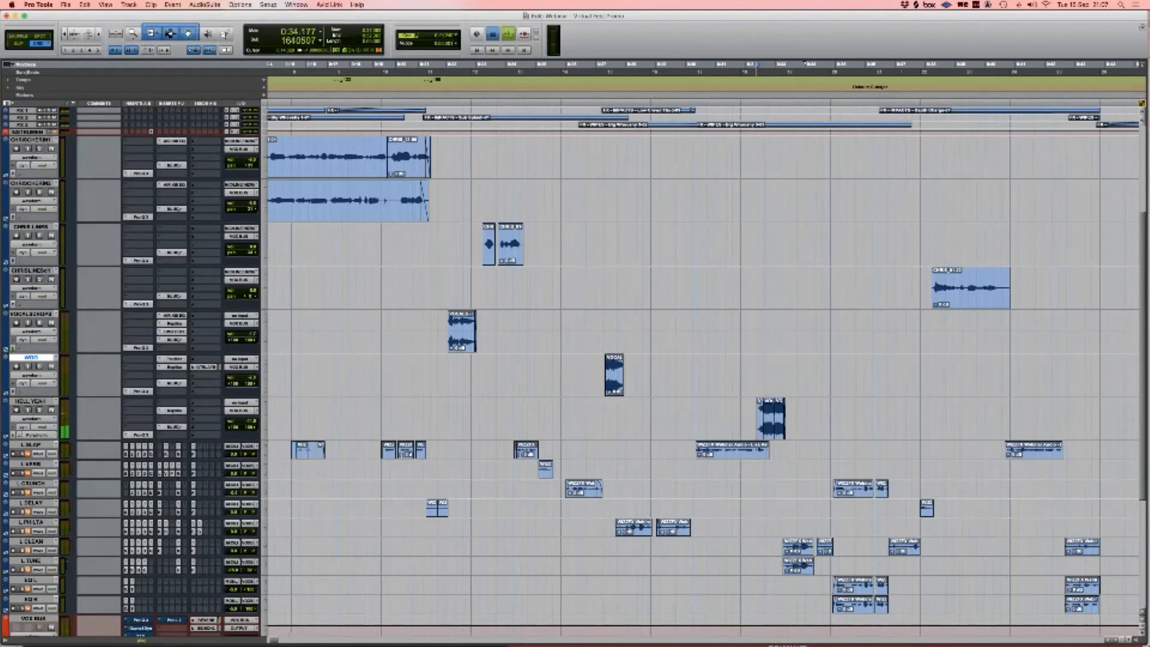
pyautogui.click(139, 435)
pyautogui.press('super+w')
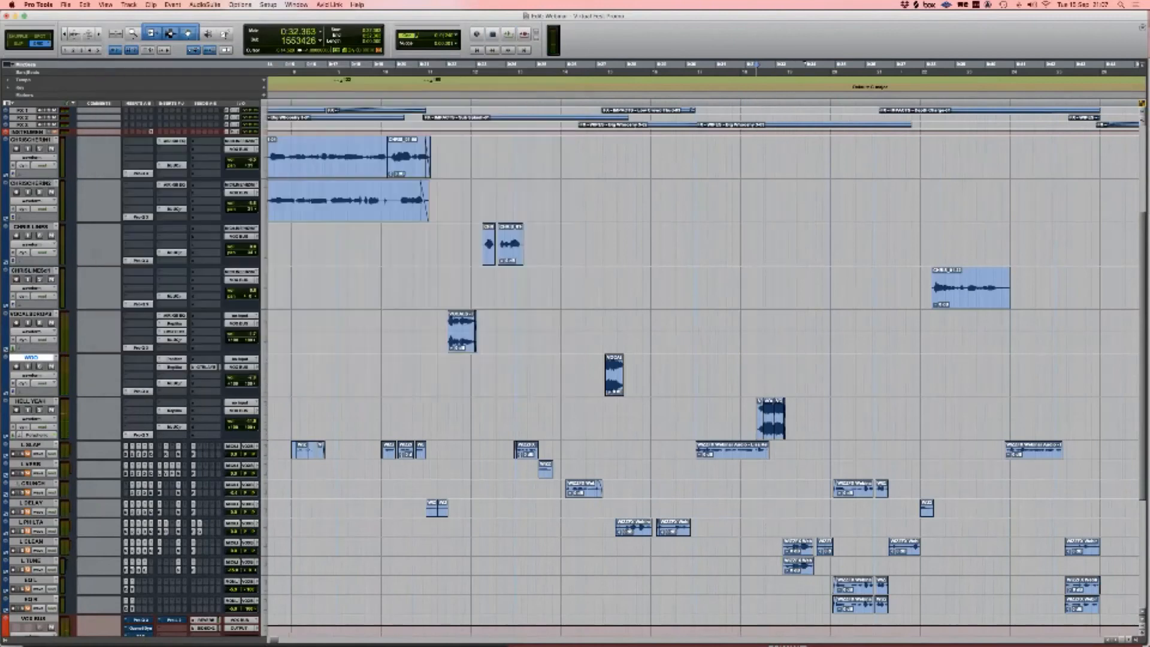
pyautogui.click(172, 411)
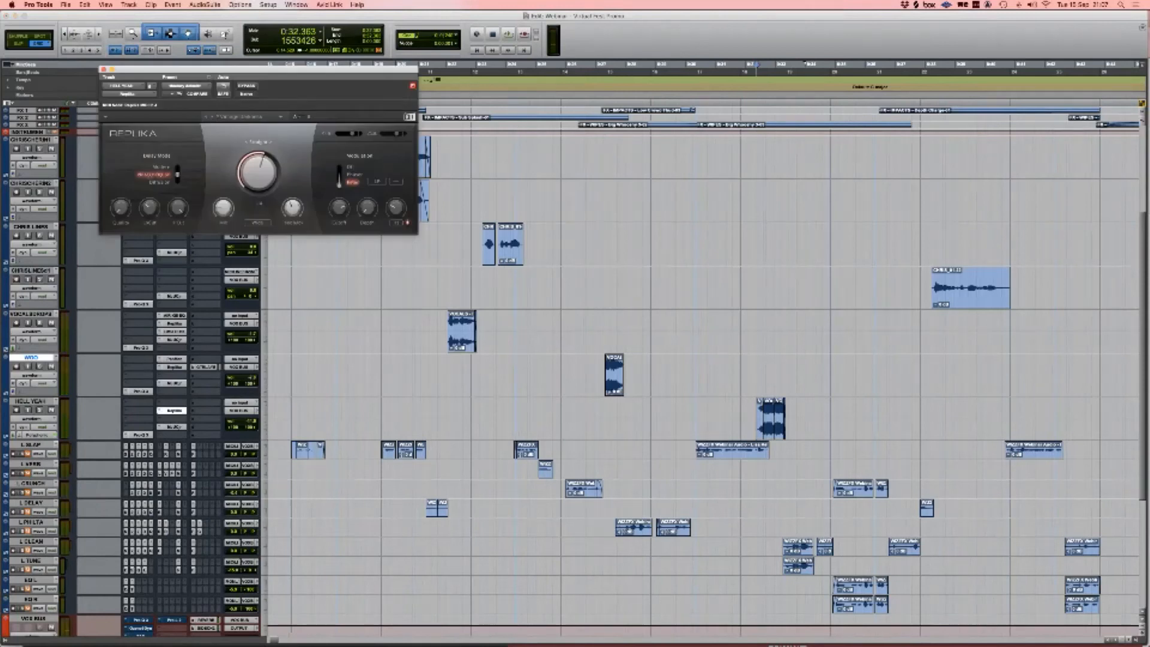
pyautogui.press('super+w')
pyautogui.click(172, 426)
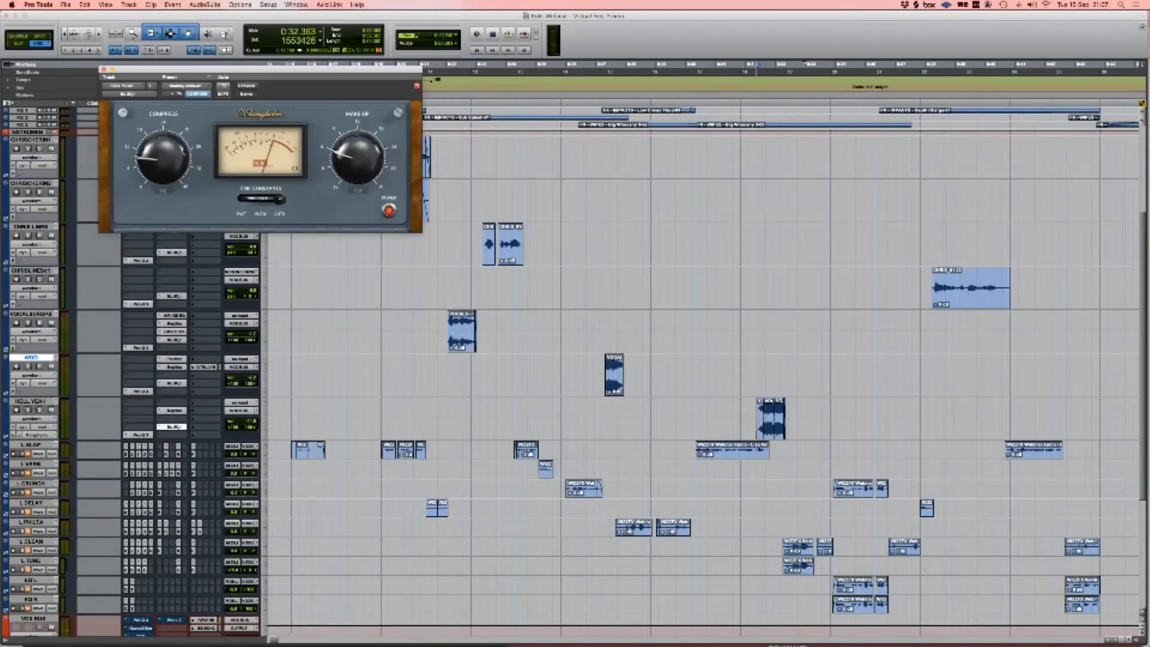
pyautogui.hscroll(2, 172, 427)
pyautogui.scroll(-1, 172, 427)
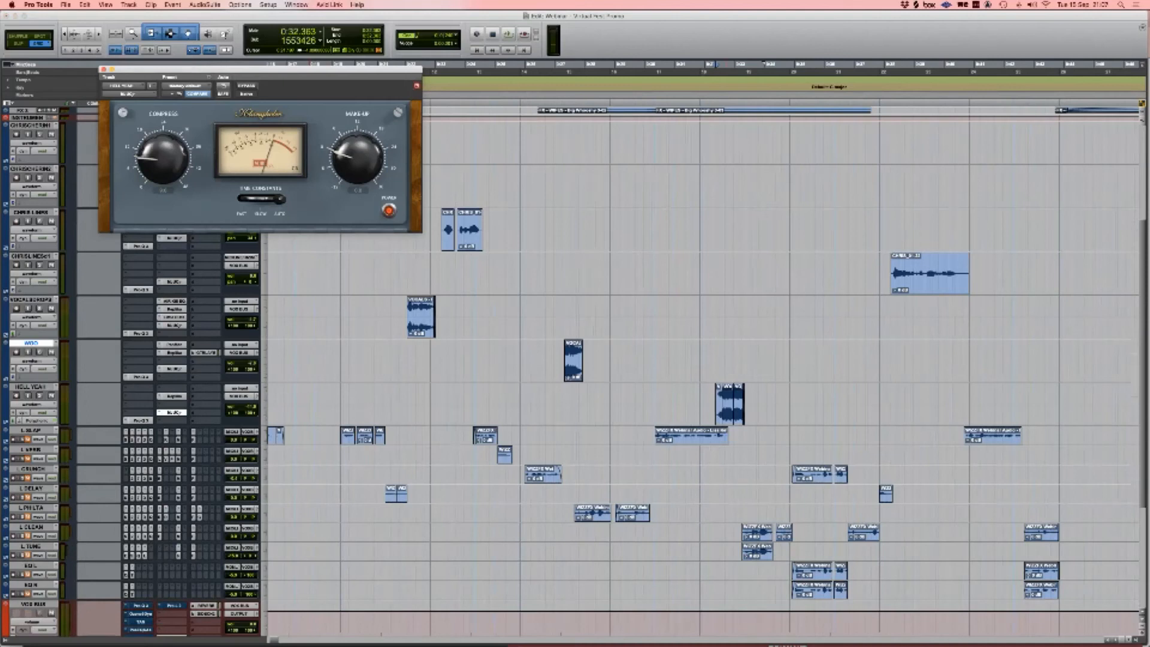
# Step: Close the compressor, zoom out, and set CHRISCHERIN1 through HELL YEAH to Small height
pyautogui.click(103, 70)
pyautogui.scroll(2, 475, 360)
pyautogui.press('r')
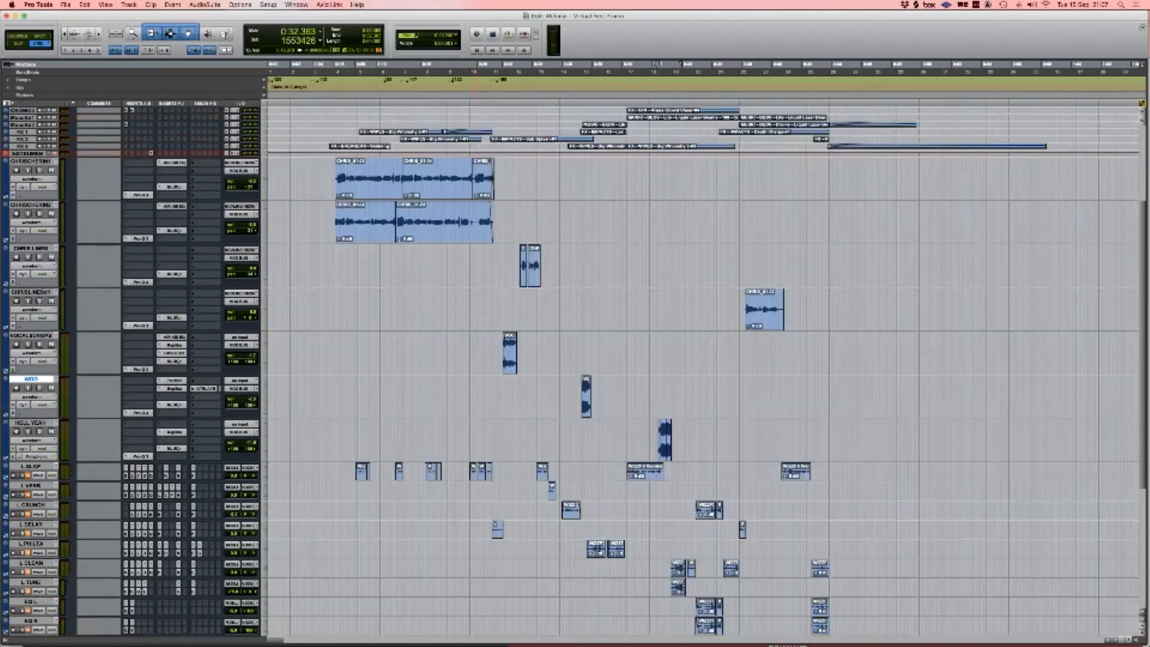
pyautogui.click(30, 162)
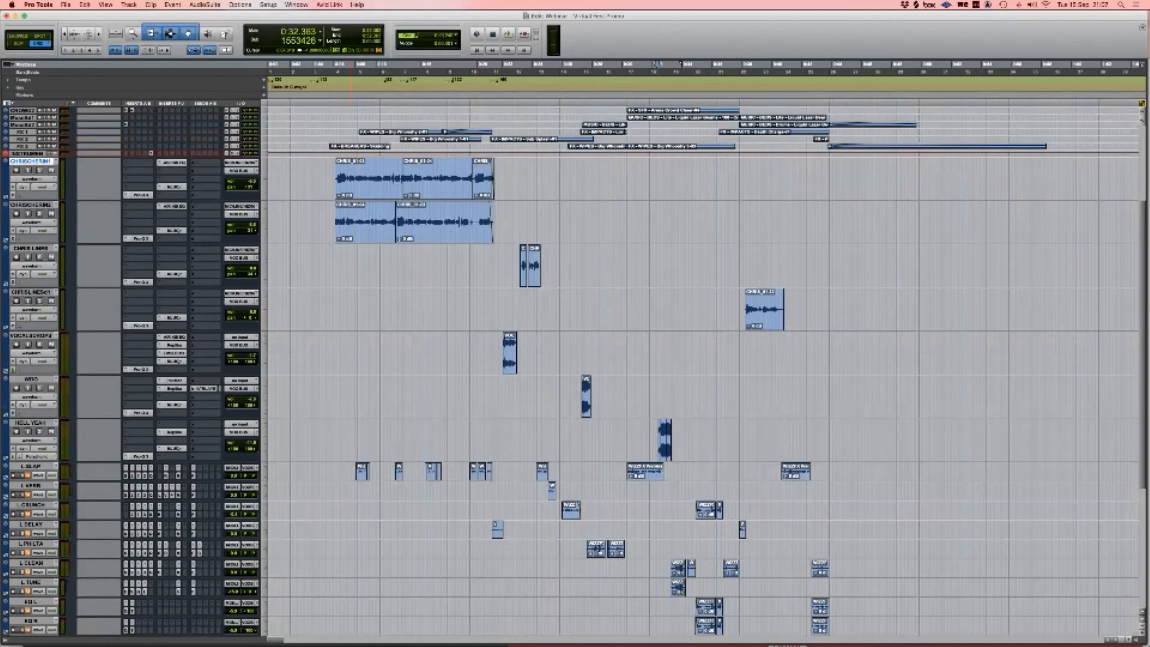
pyautogui.keyDown('shift'); pyautogui.click(31, 423); pyautogui.keyUp('shift')
pyautogui.click(264, 175)
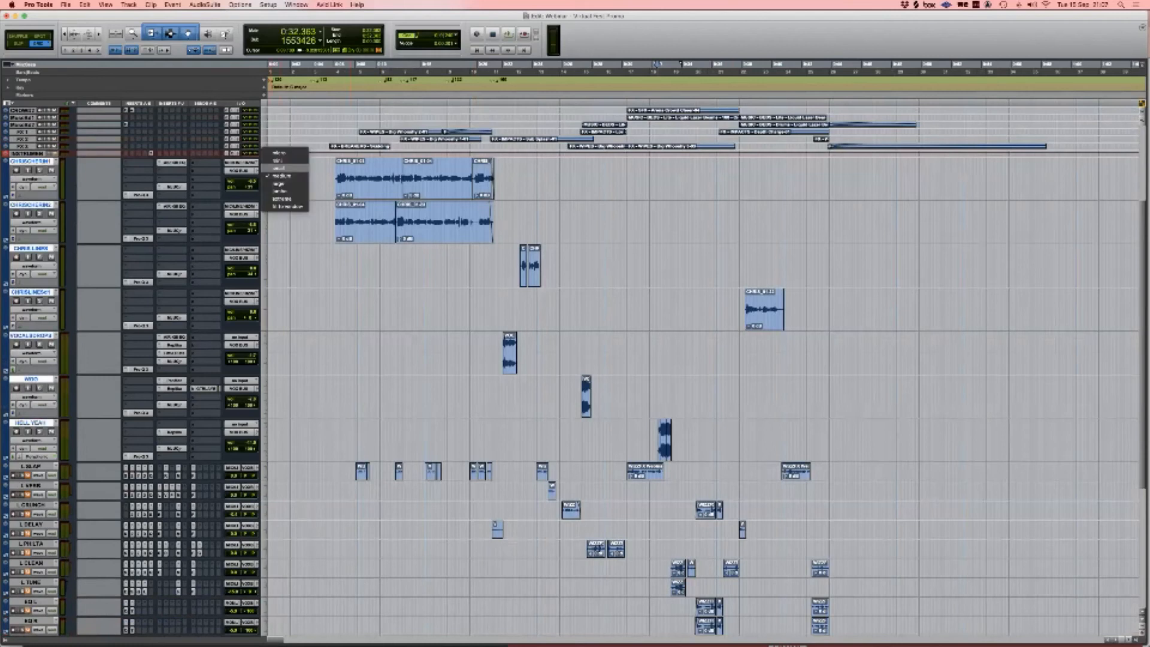
pyautogui.click(280, 168)
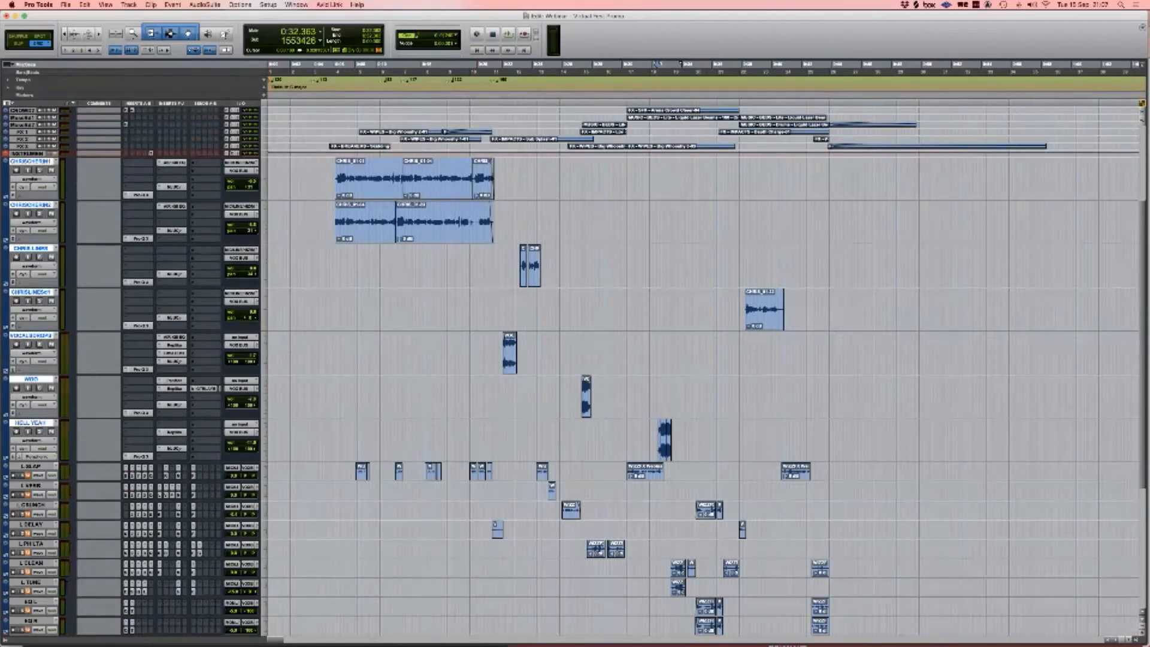
pyautogui.click(174, 187)
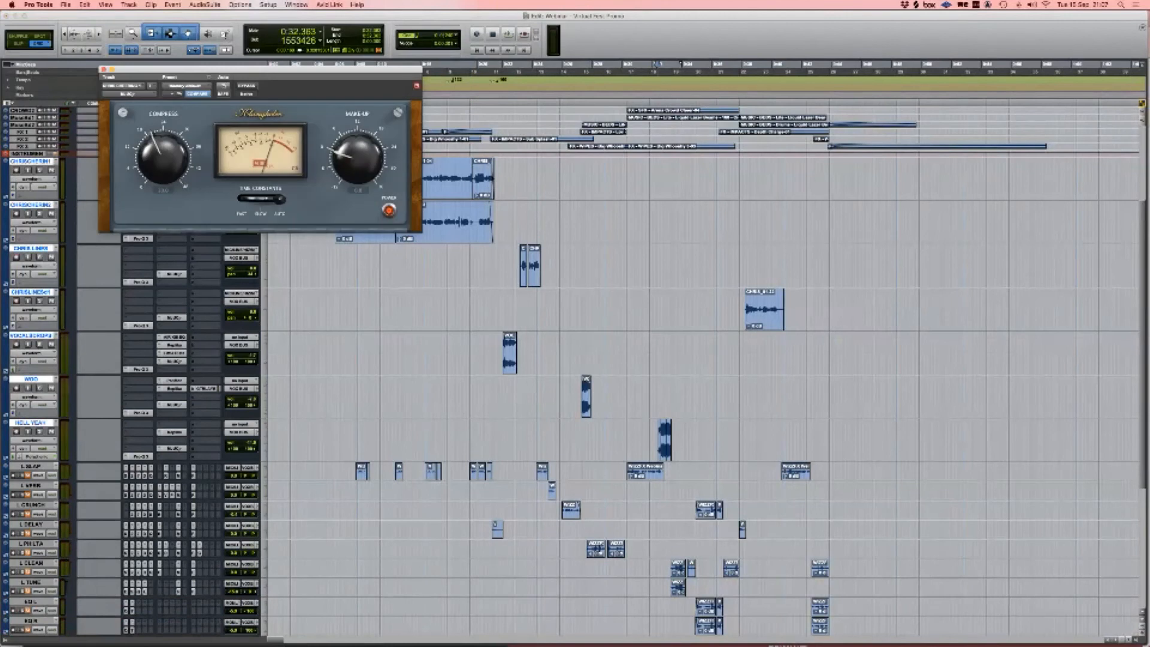
pyautogui.click(103, 69)
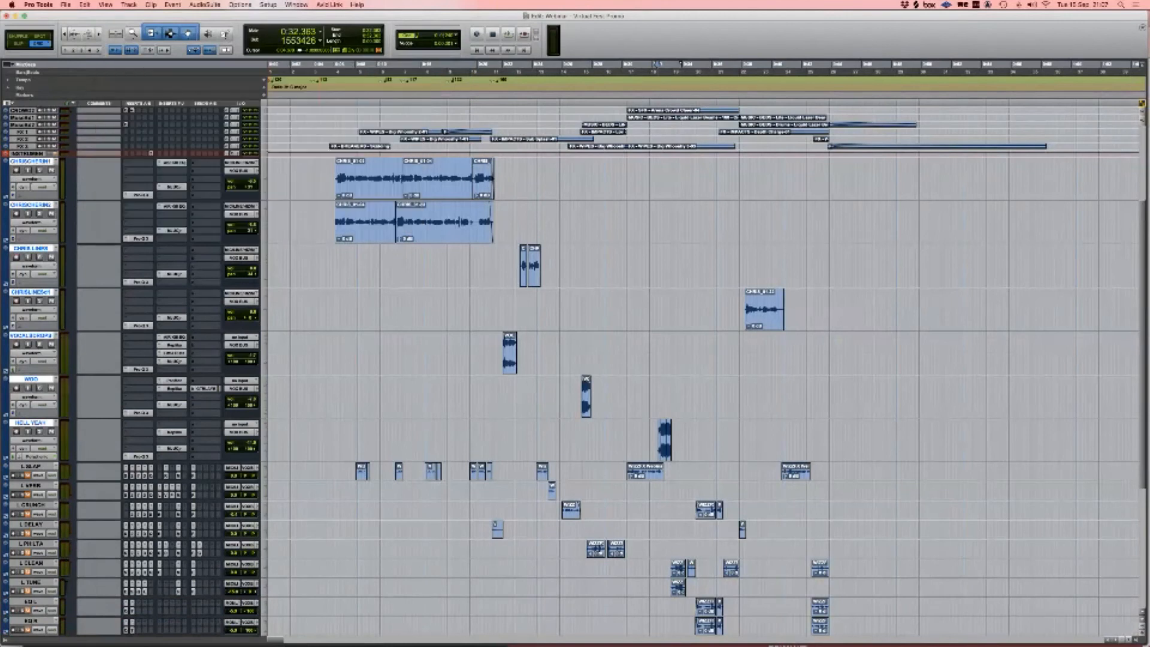
pyautogui.keyDown('alt'); pyautogui.keyDown('shift'); pyautogui.click(264, 180); pyautogui.keyUp('shift'); pyautogui.keyUp('alt')
pyautogui.keyDown('alt'); pyautogui.keyDown('shift'); pyautogui.click(281, 171); pyautogui.keyUp('shift'); pyautogui.keyUp('alt')
# Step: Select time from 0:06.123 across tracks L SLAP through EQ R
pyautogui.click(336, 203)
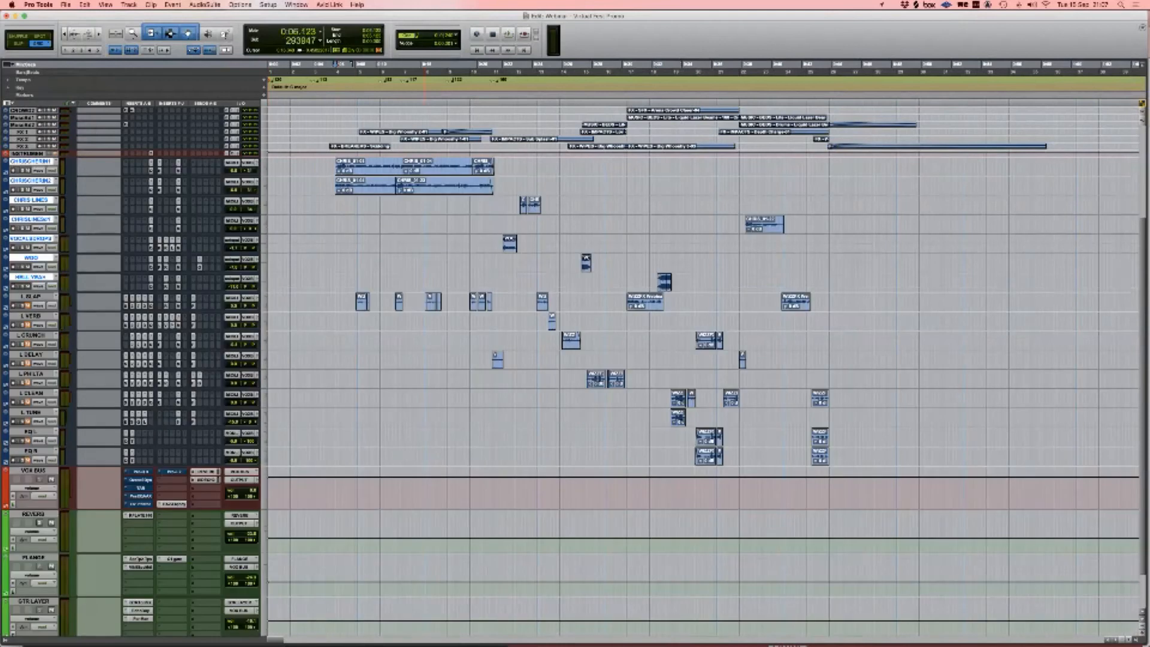
pyautogui.click(31, 296)
pyautogui.keyDown('shift'); pyautogui.click(31, 451); pyautogui.keyUp('shift')
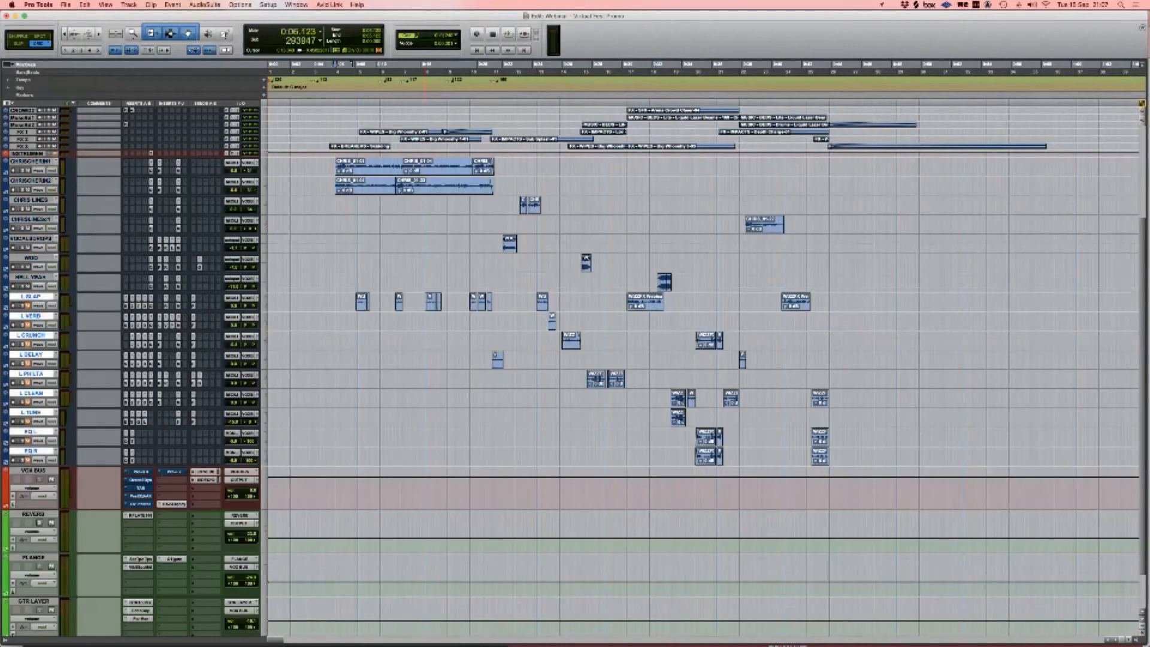
pyautogui.click(329, 303)
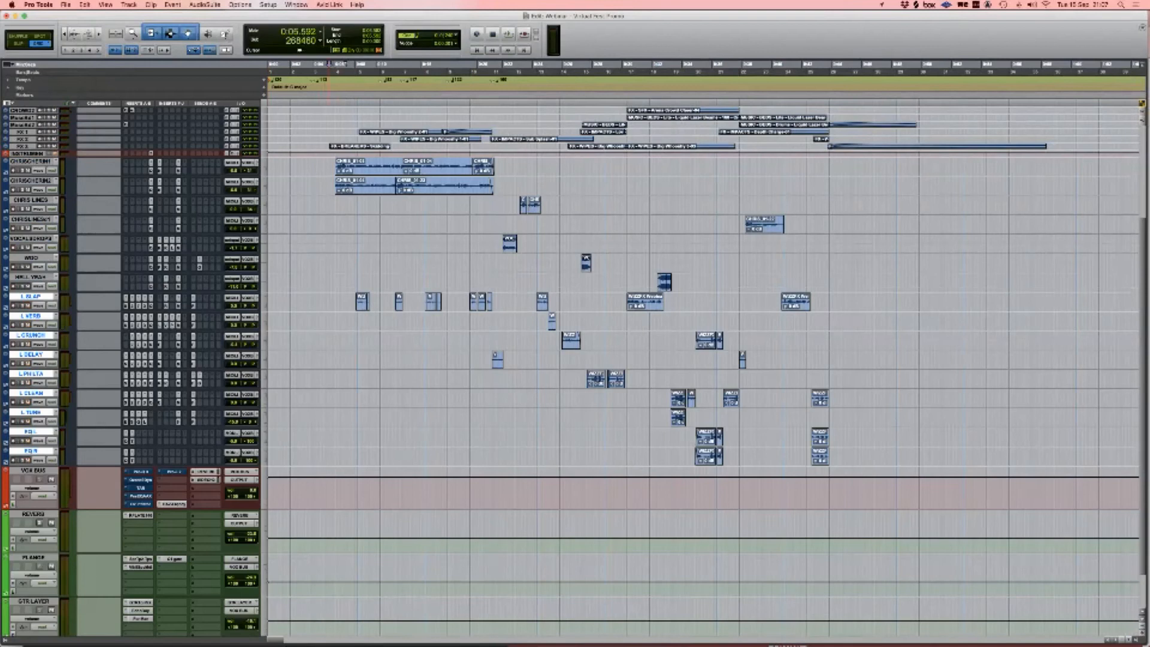
pyautogui.click(337, 177)
pyautogui.moveTo(337, 176); pyautogui.dragTo(867, 461)
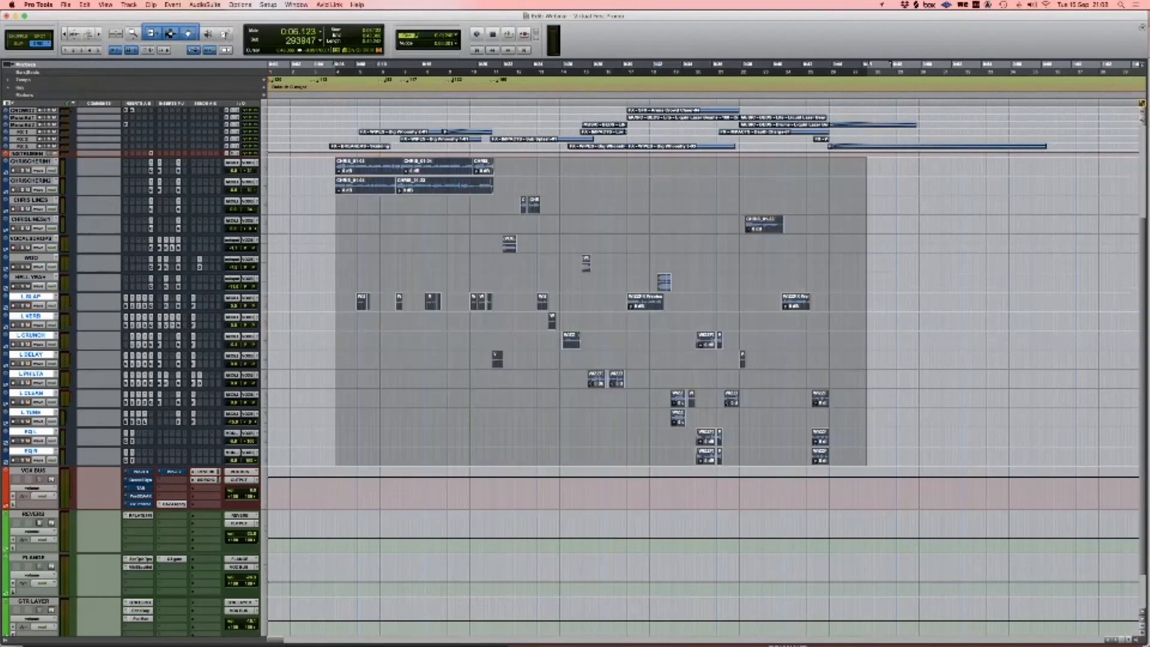
# Step: Switch to the Mix window (Cmd+=) to show every strip through VOX BUS, REVERB and GTR LAYER
pyautogui.press('super+equal')
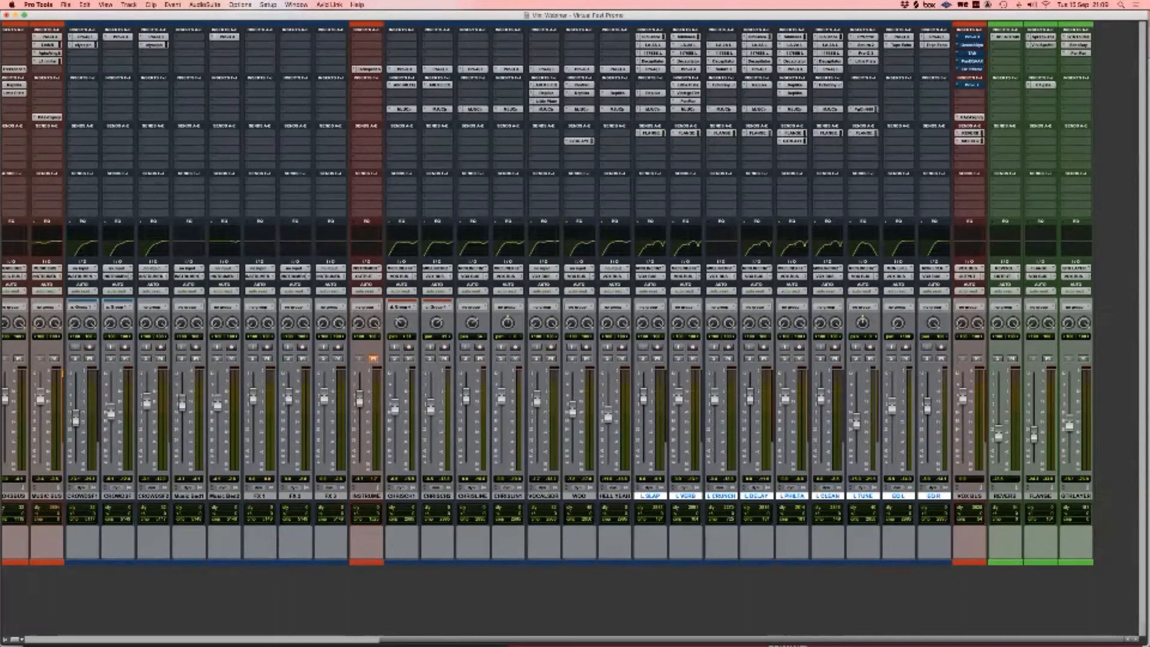
# Step: Re-enable the VOX BUS Pro-Q 3 insert and open its EQ window
pyautogui.keyDown('super'); pyautogui.click(969, 37); pyautogui.keyUp('super')
pyautogui.hscroll(-1, 970, 37)
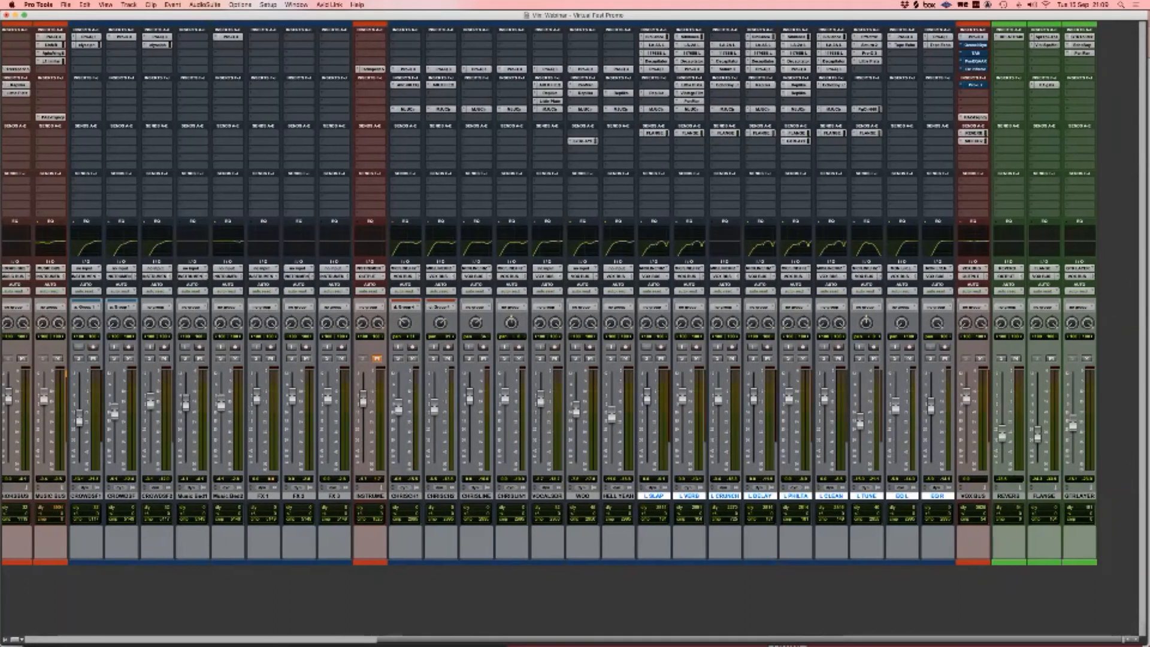
pyautogui.click(974, 37)
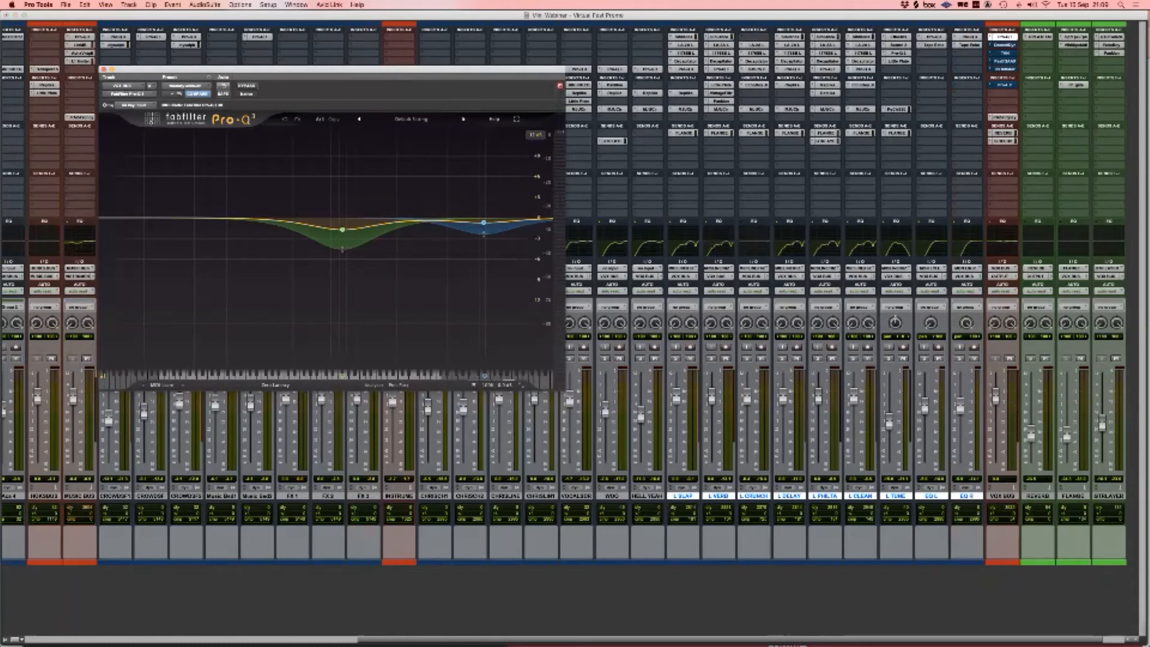
# Step: Open Ozone Dynamics on VOX BUS, glance at PAZ, close Pro-Q 3 and start playback
pyautogui.moveTo(342, 230)
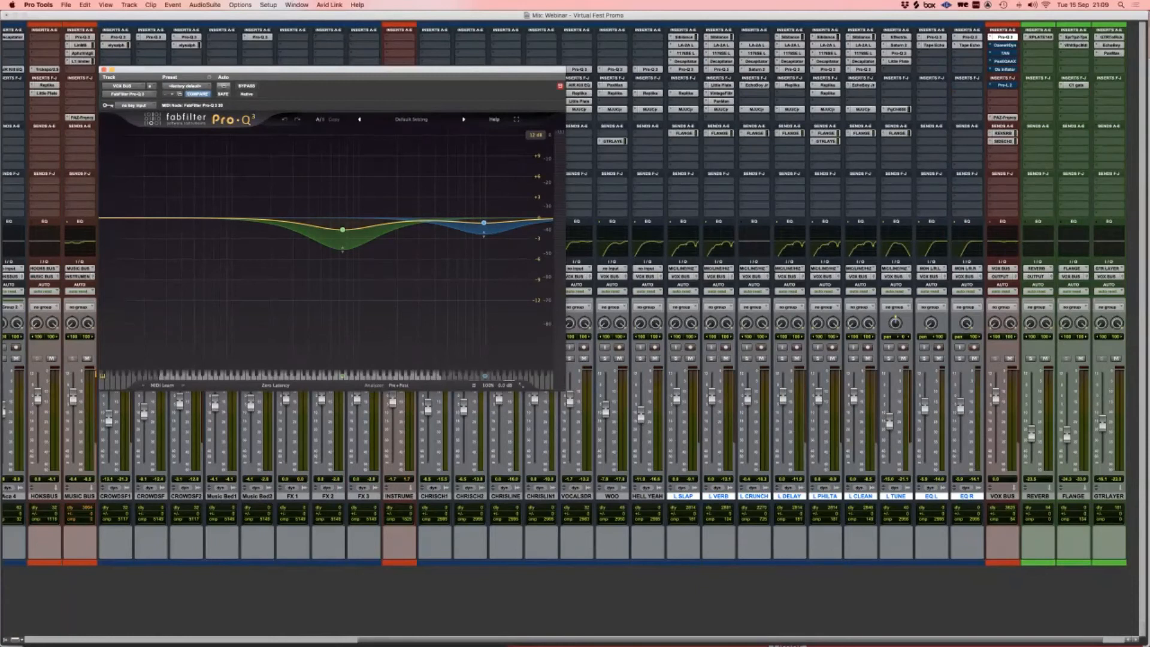
pyautogui.click(1005, 45)
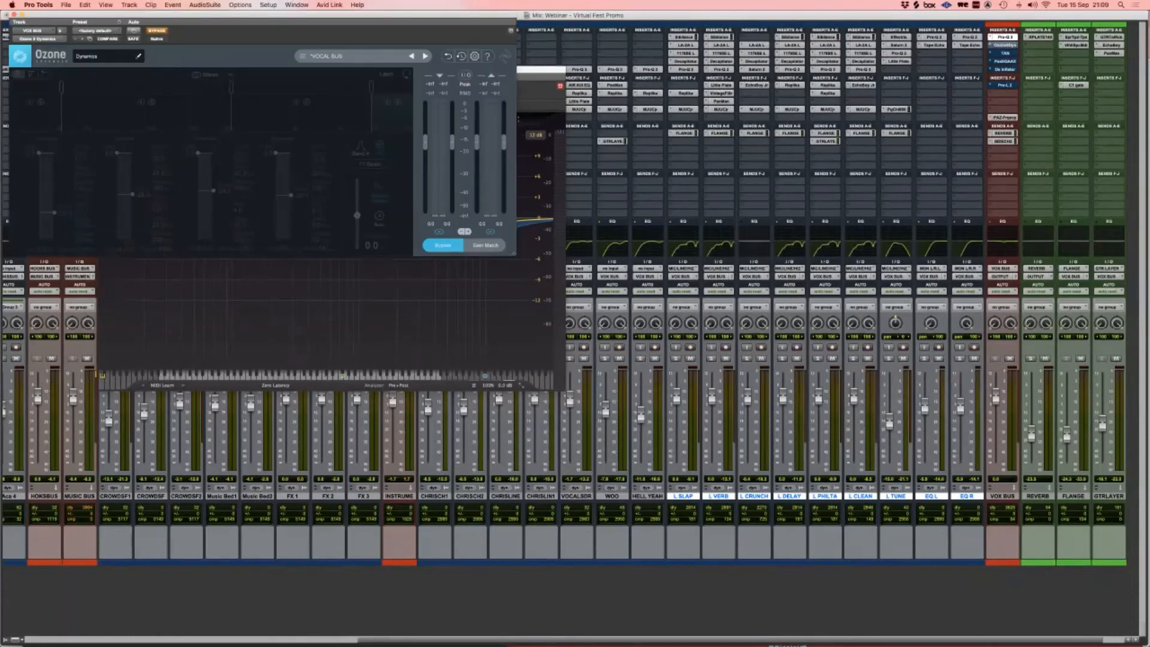
pyautogui.moveTo(300, 14); pyautogui.dragTo(685, 211)
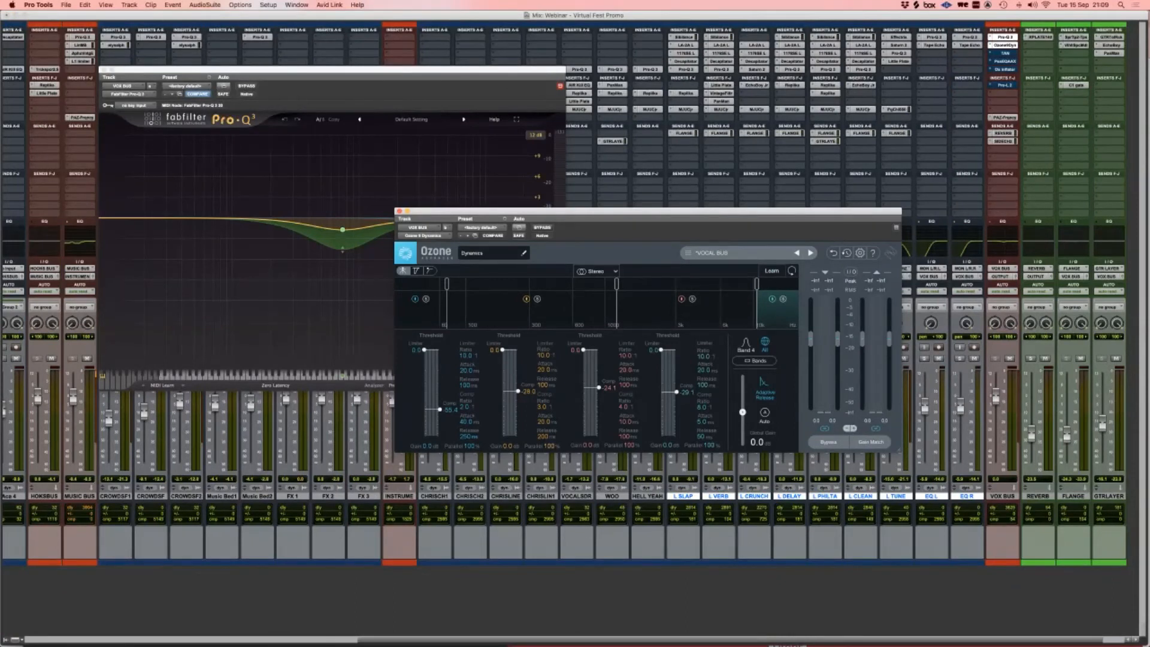
pyautogui.click(1005, 118)
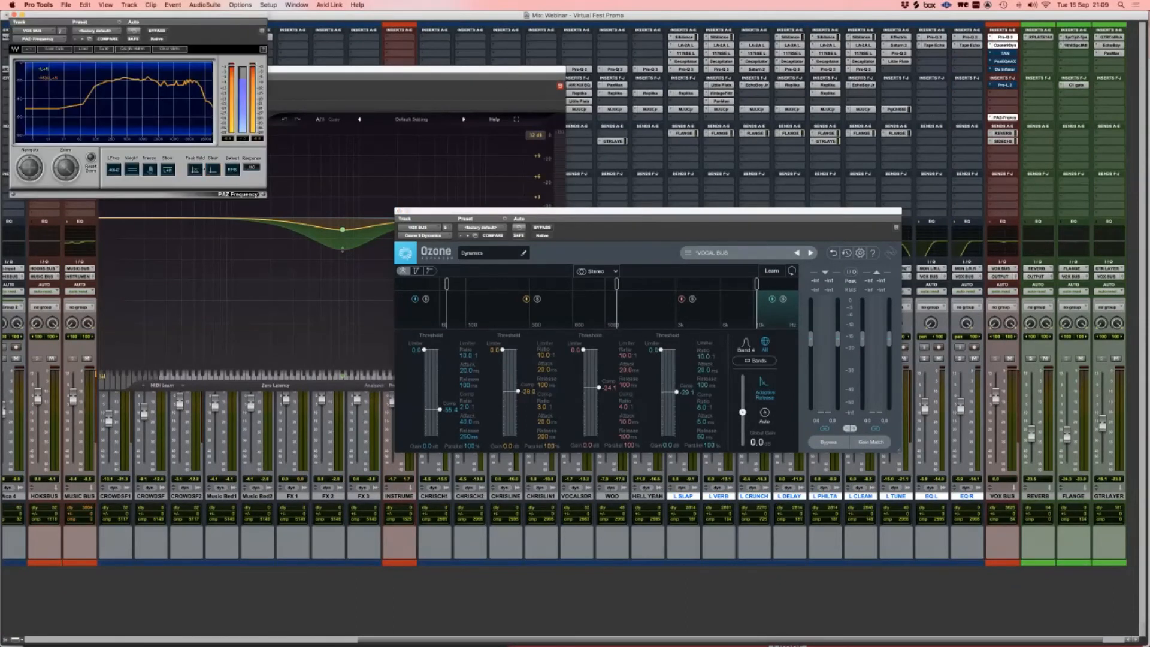
pyautogui.click(1004, 118)
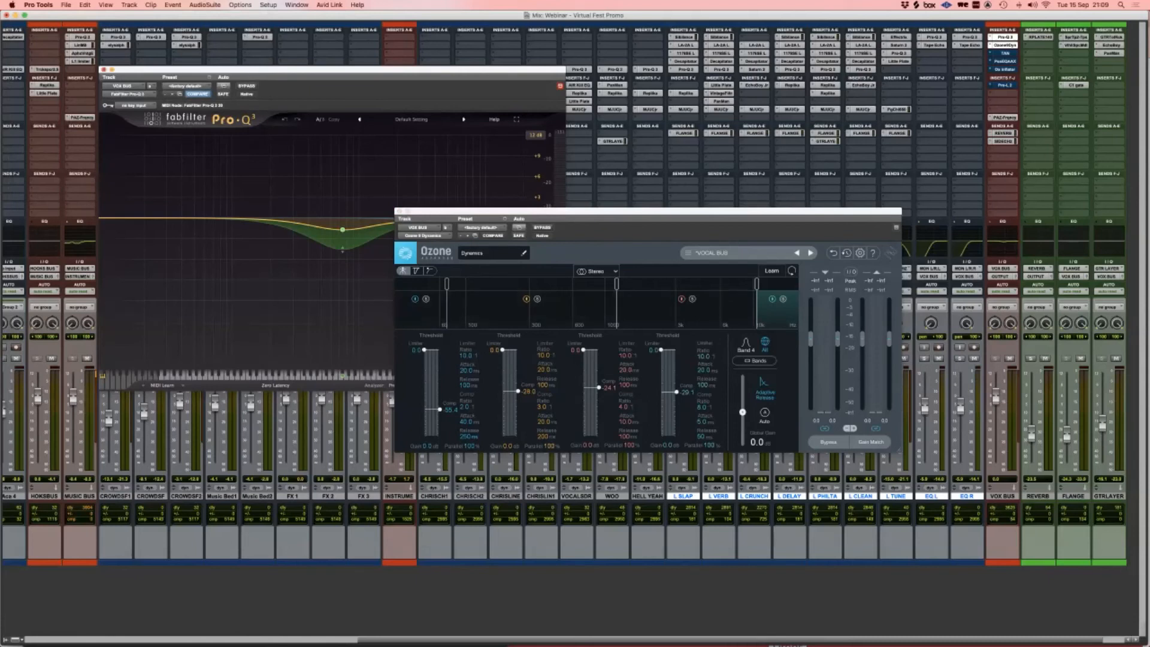
pyautogui.click(104, 70)
pyautogui.click(104, 69)
pyautogui.moveTo(575, 211); pyautogui.dragTo(309, 63)
pyautogui.press('space')
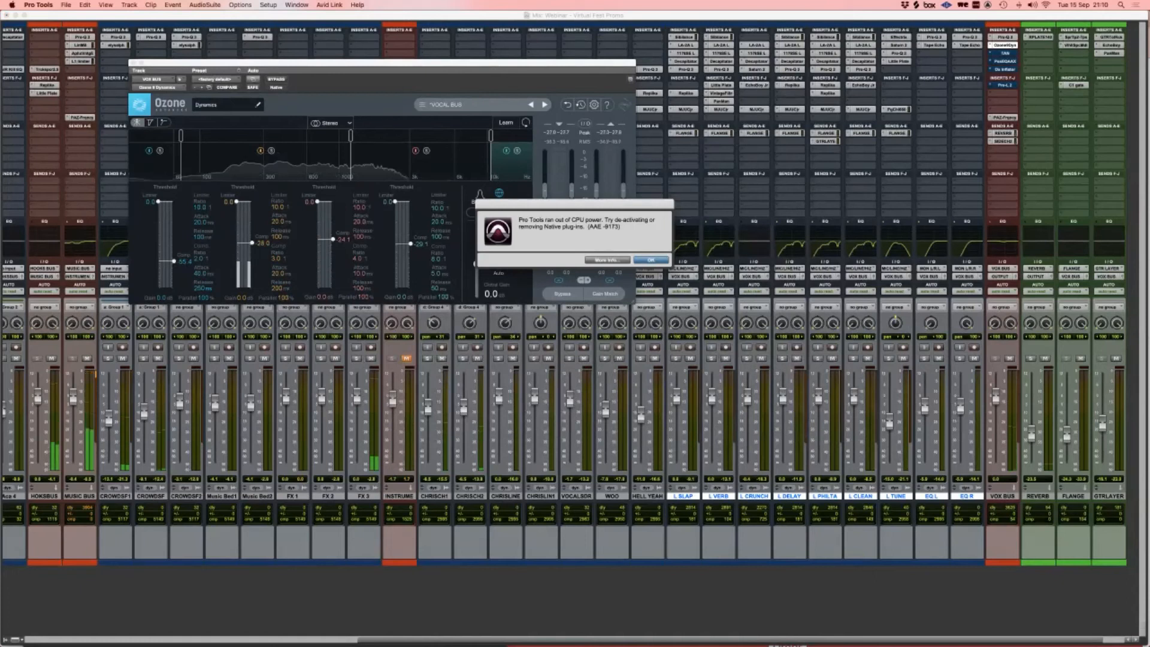
# Step: Dismiss the CPU alert, play from 0:30.054 in the Edit window, close Ozone, and return to the Mix window
pyautogui.press('Return')
pyautogui.press('super+equal')
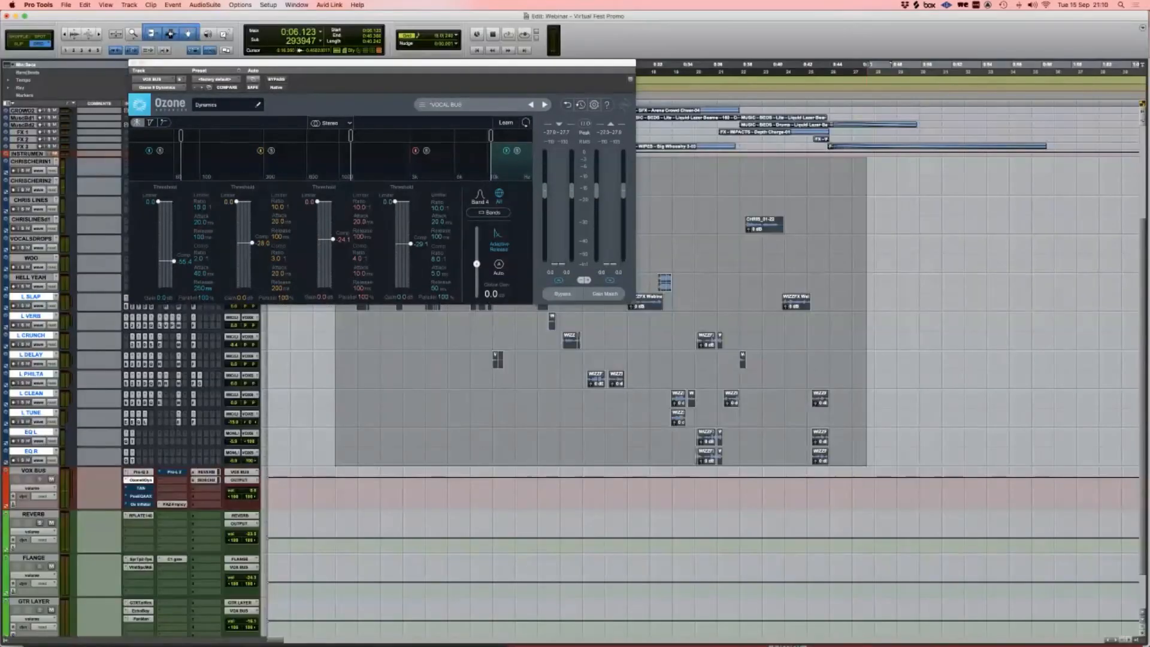
pyautogui.click(623, 322)
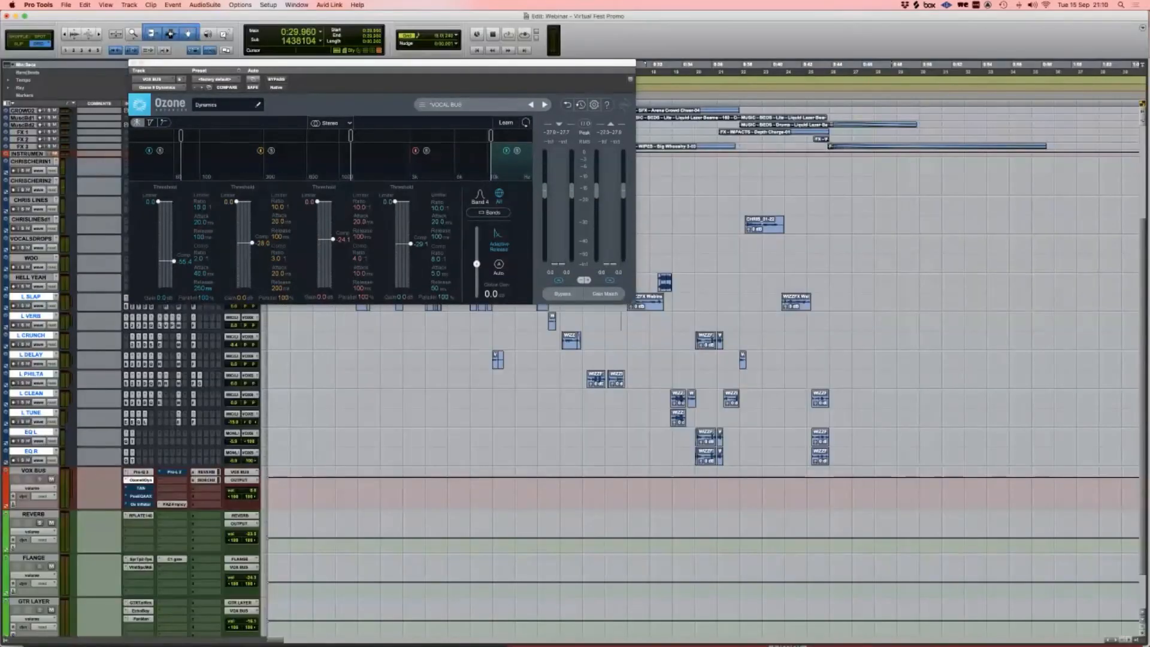
pyautogui.press('space')
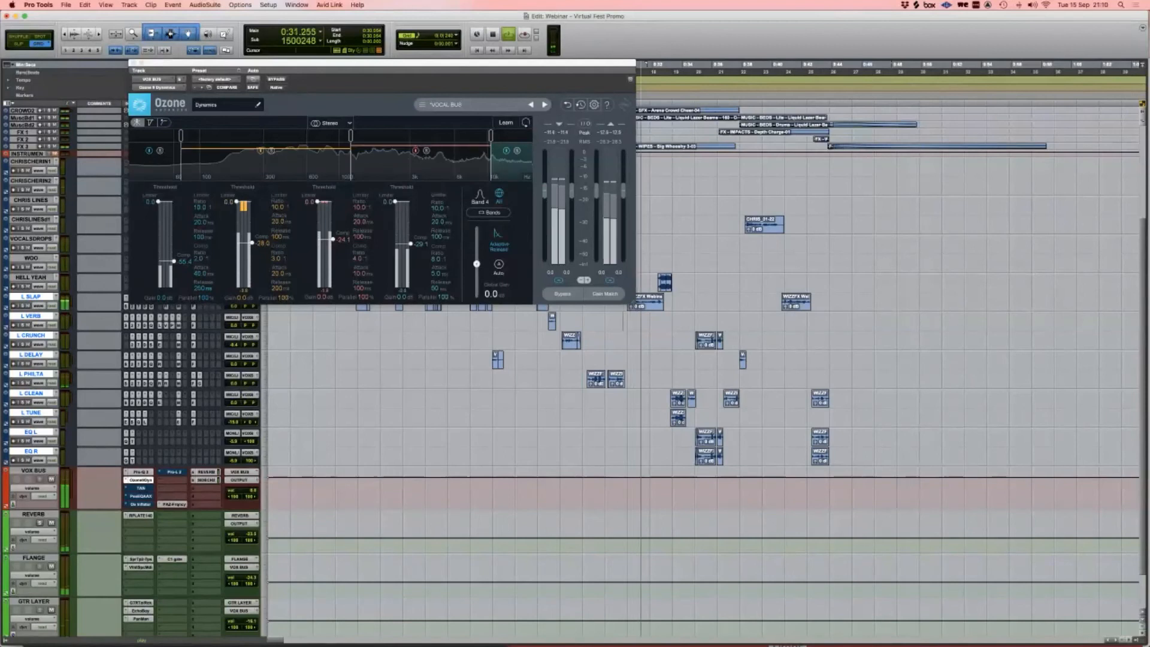
pyautogui.press('Return')
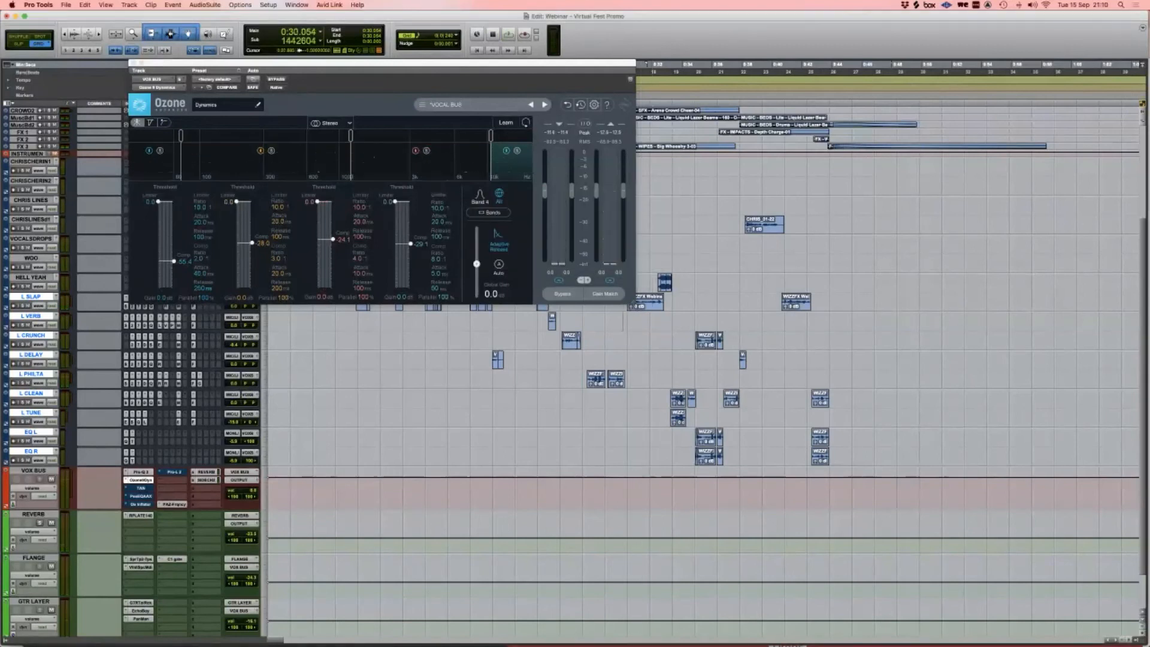
pyautogui.press('super+w')
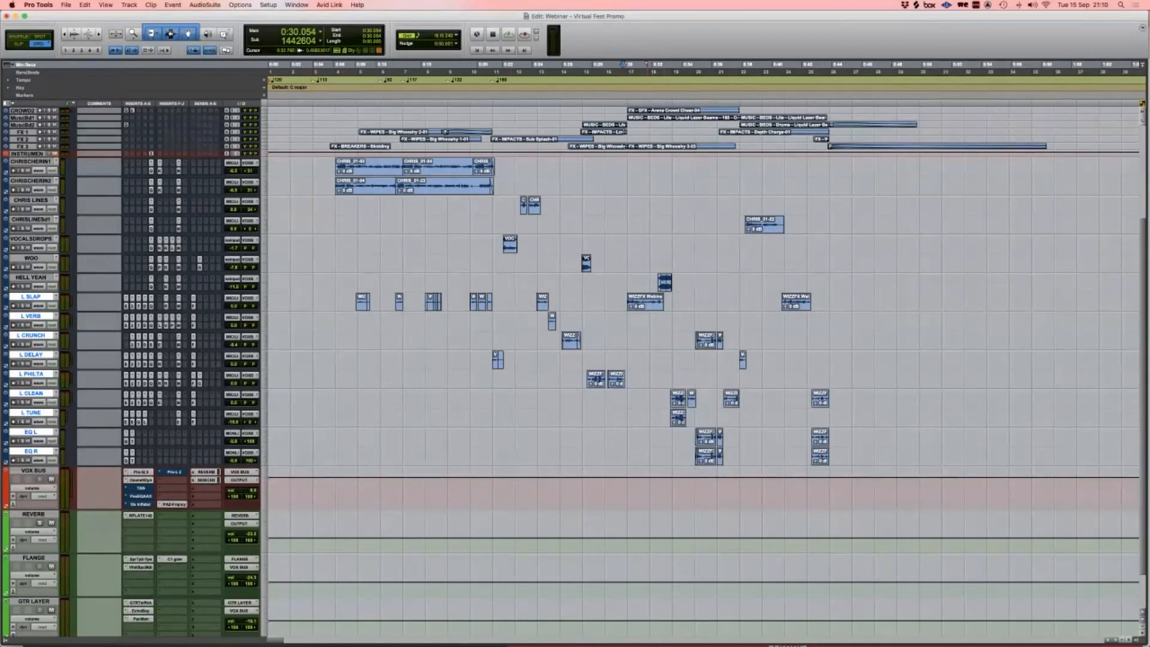
pyautogui.press('super+equal')
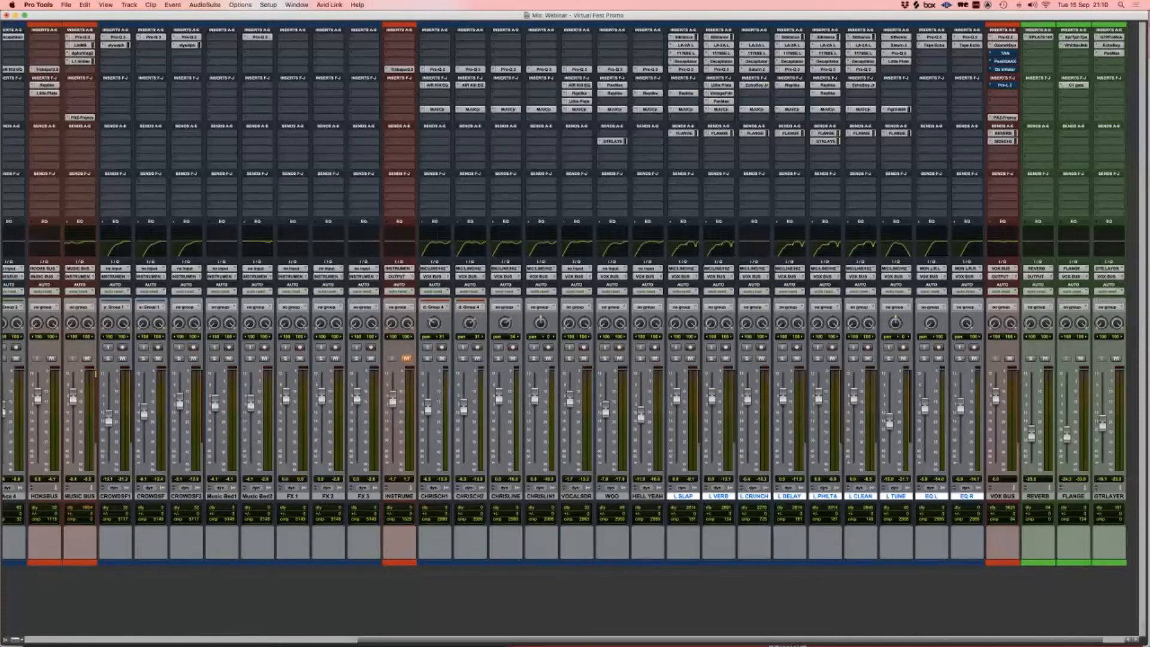
# Step: Open the VOX BUS TAN compressor, listen to it during playback, then close it
pyautogui.click(1005, 53)
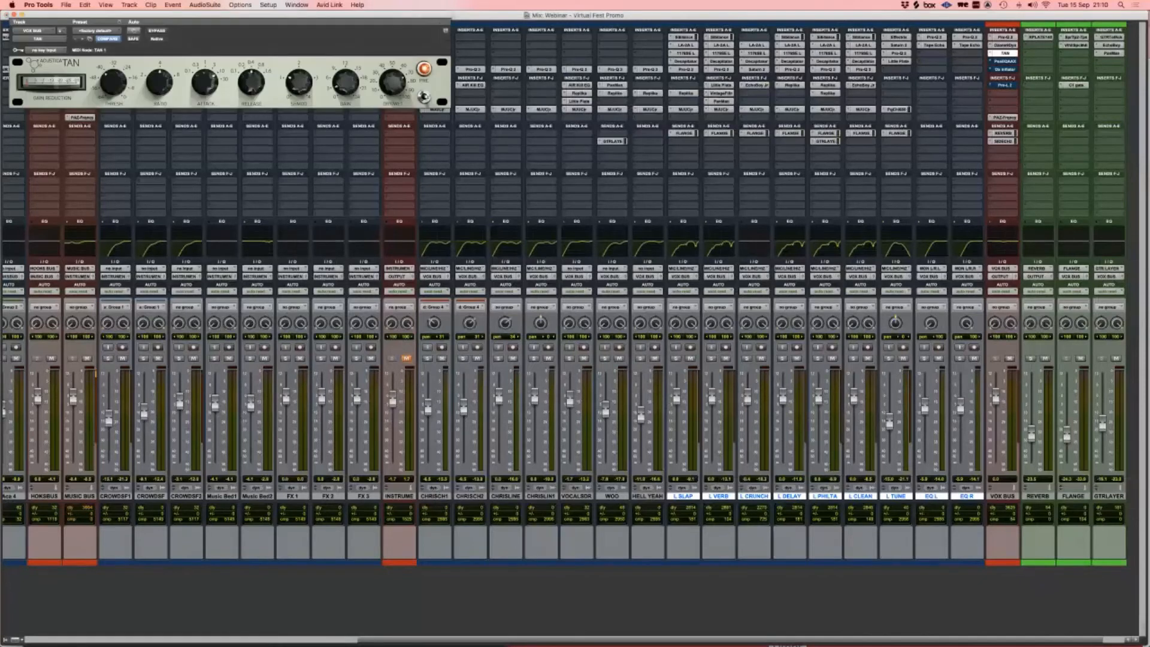
pyautogui.moveTo(230, 14); pyautogui.dragTo(494, 179)
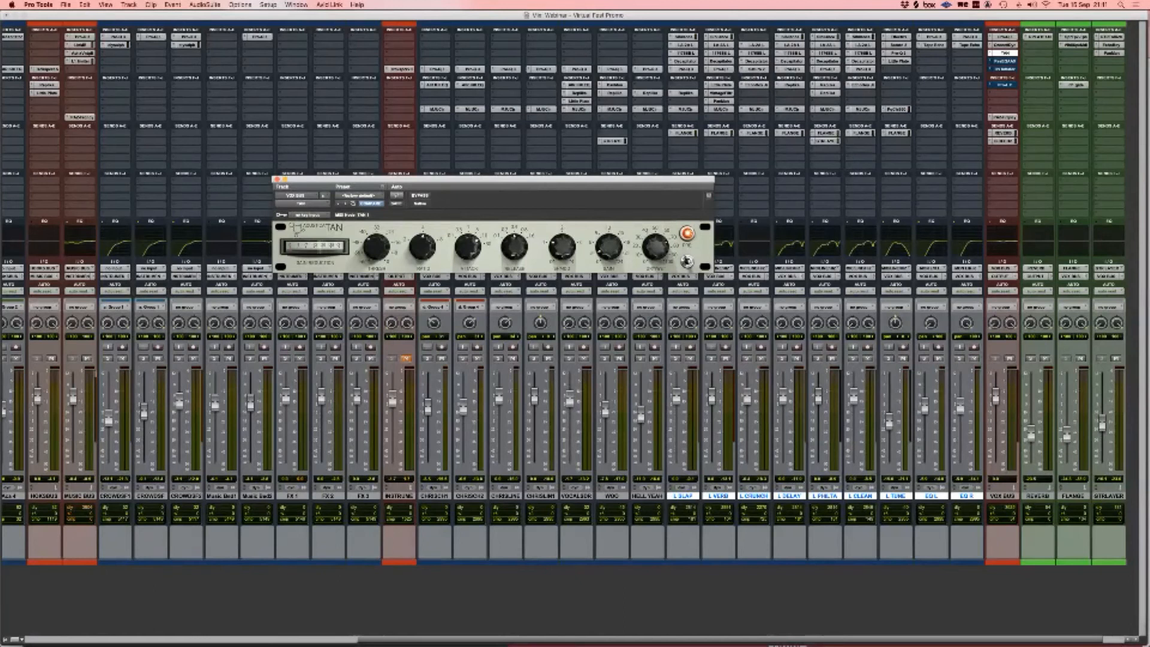
pyautogui.press('space')
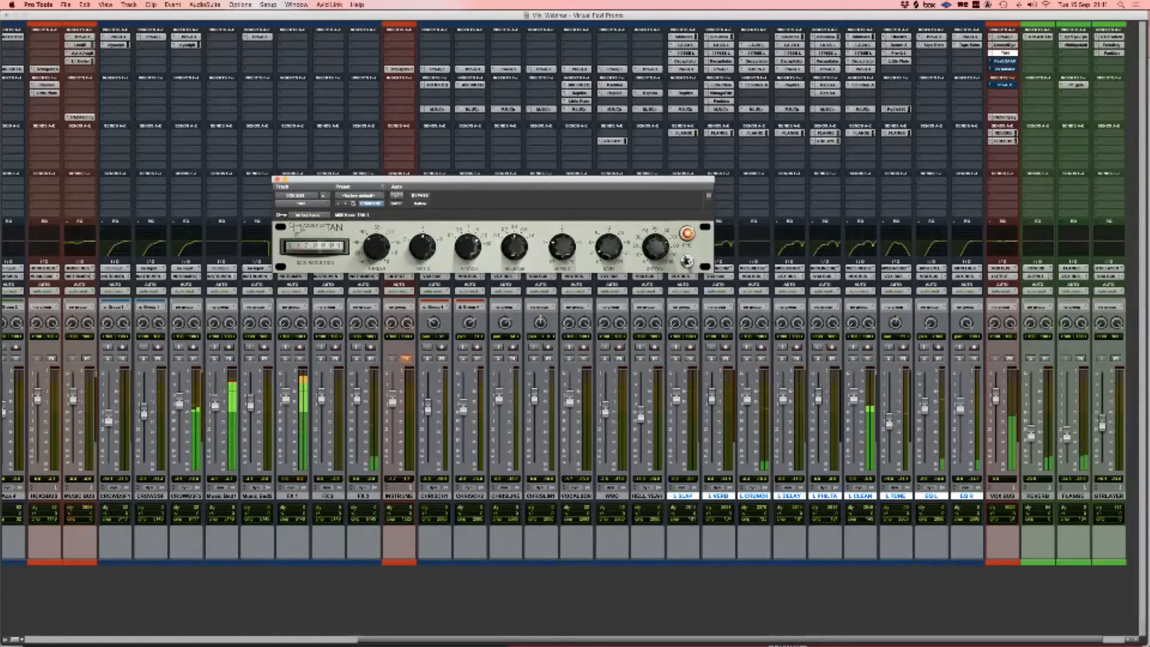
pyautogui.press('space')
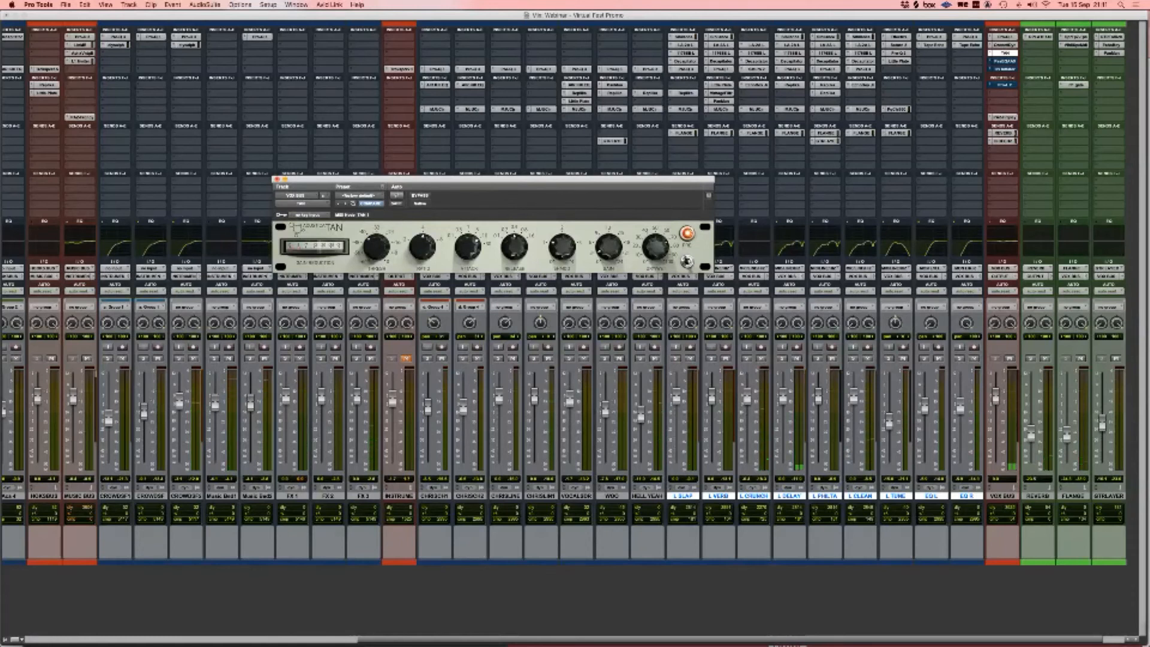
pyautogui.press('super+w')
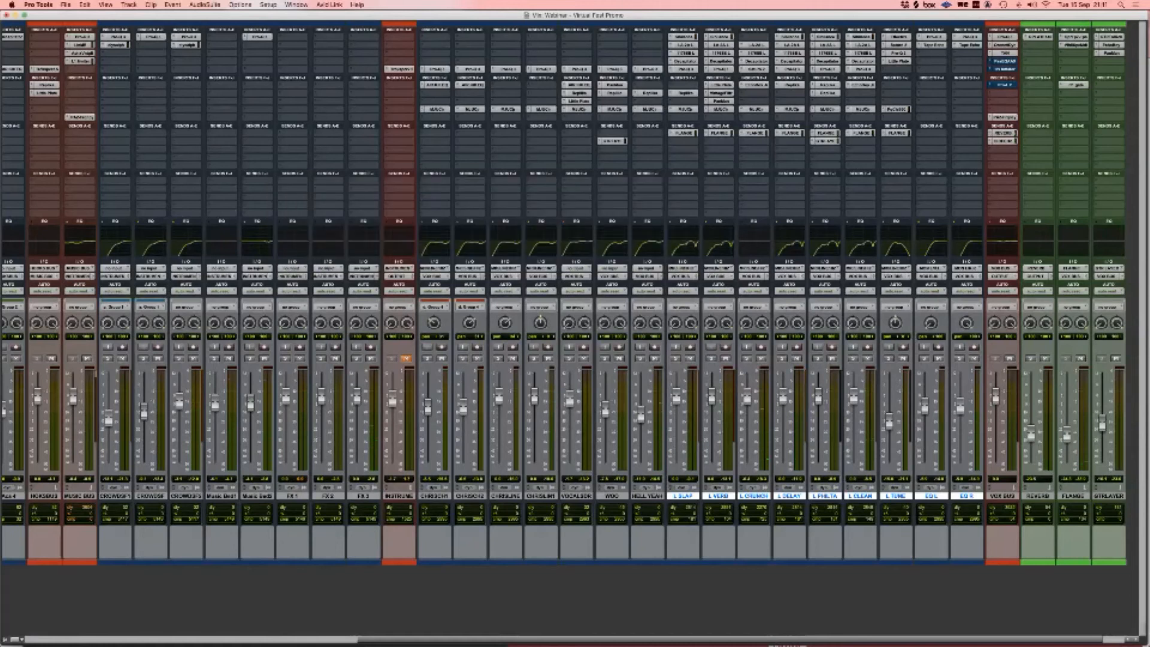
pyautogui.click(1004, 61)
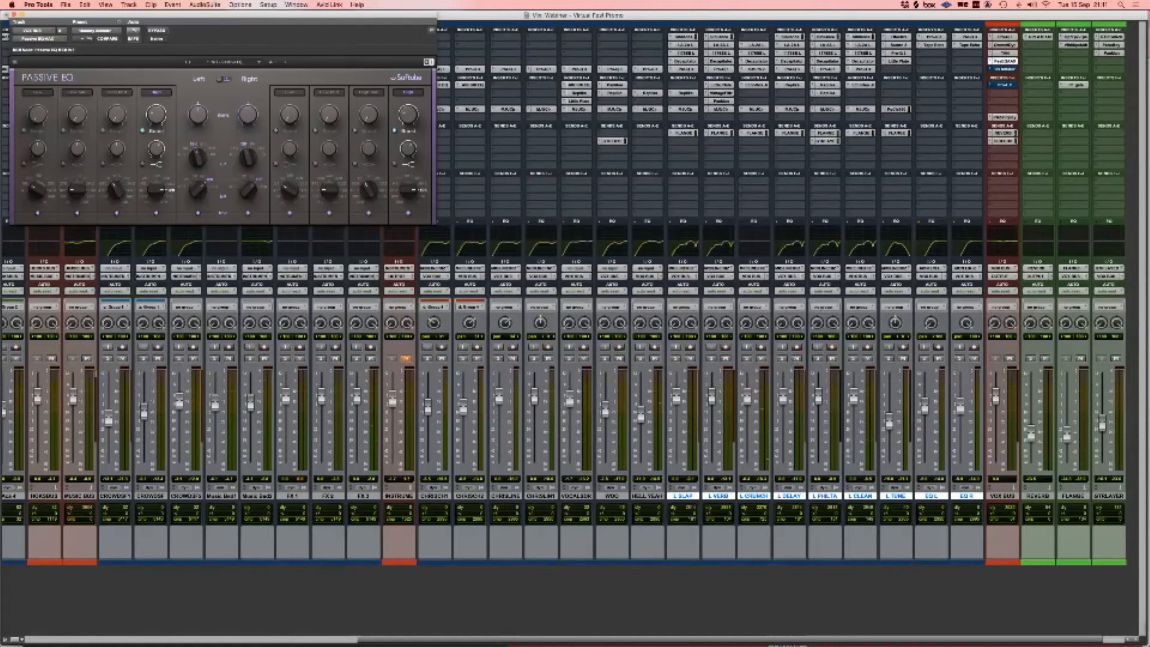
pyautogui.moveTo(216, 14); pyautogui.dragTo(482, 174)
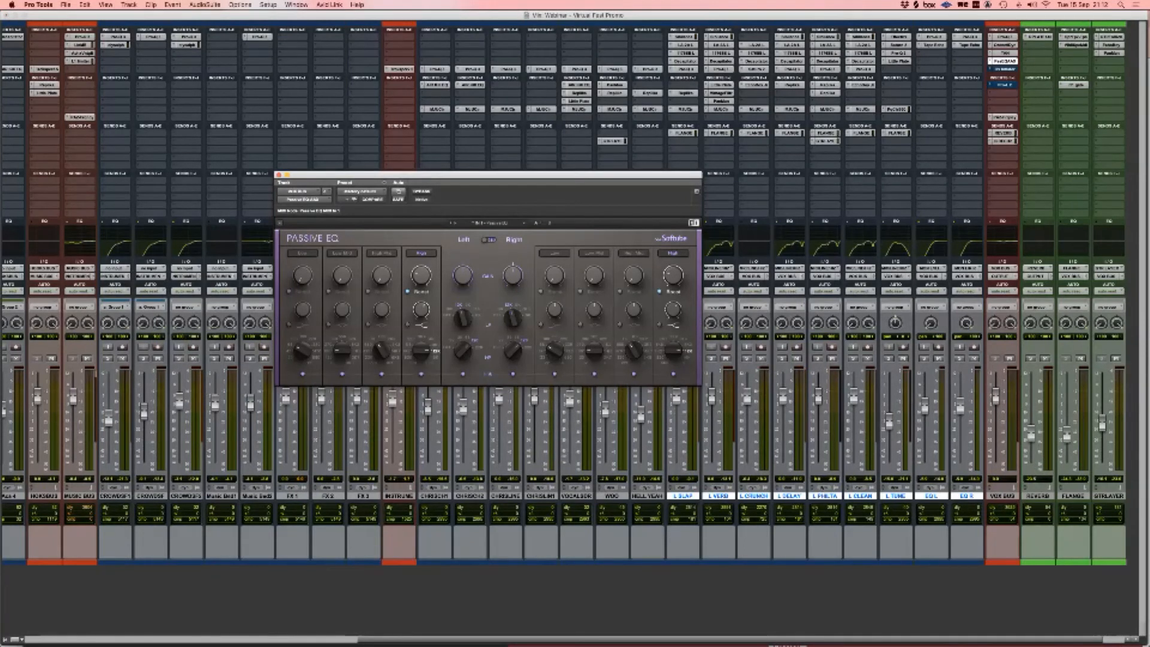
pyautogui.press('super+w')
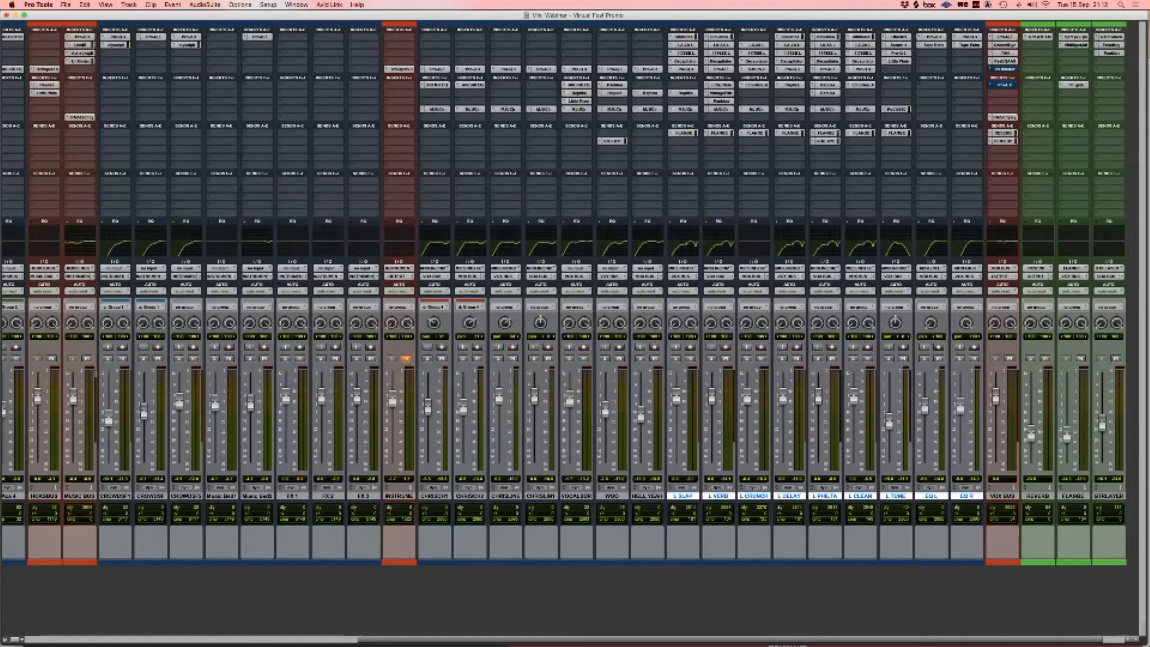
# Step: Insert Lo-Fi on VOX BUS, raise its Distortion slightly and audition it during playback
pyautogui.click(991, 37)
pyautogui.press('Escape')
pyautogui.write('lo')
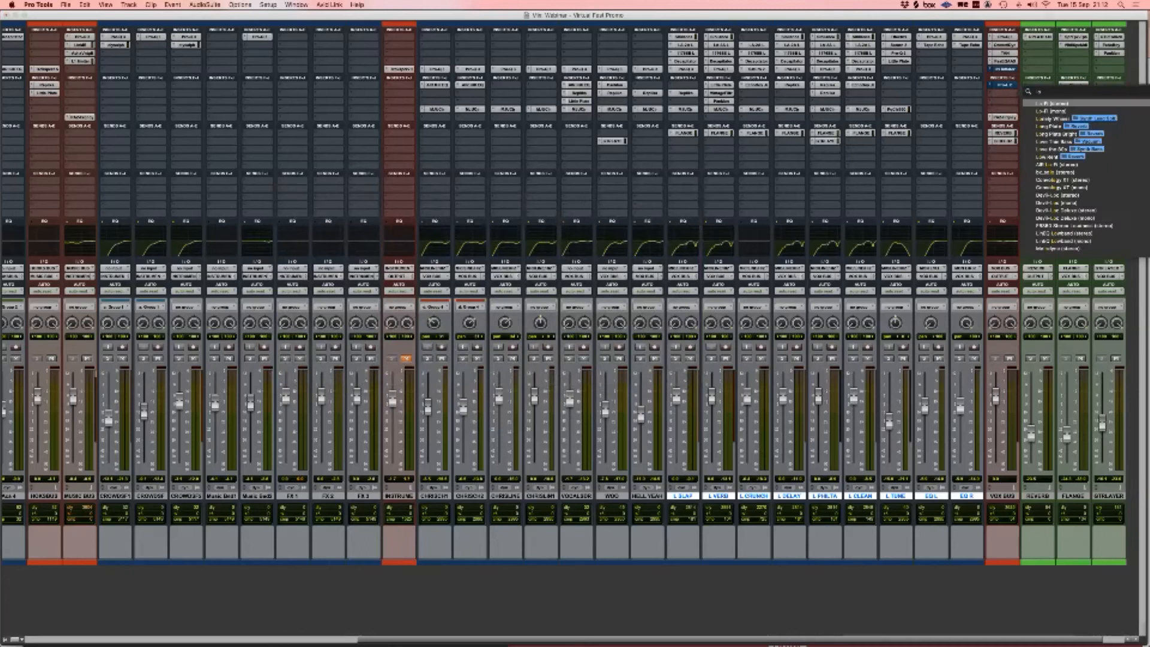
pyautogui.press('Return')
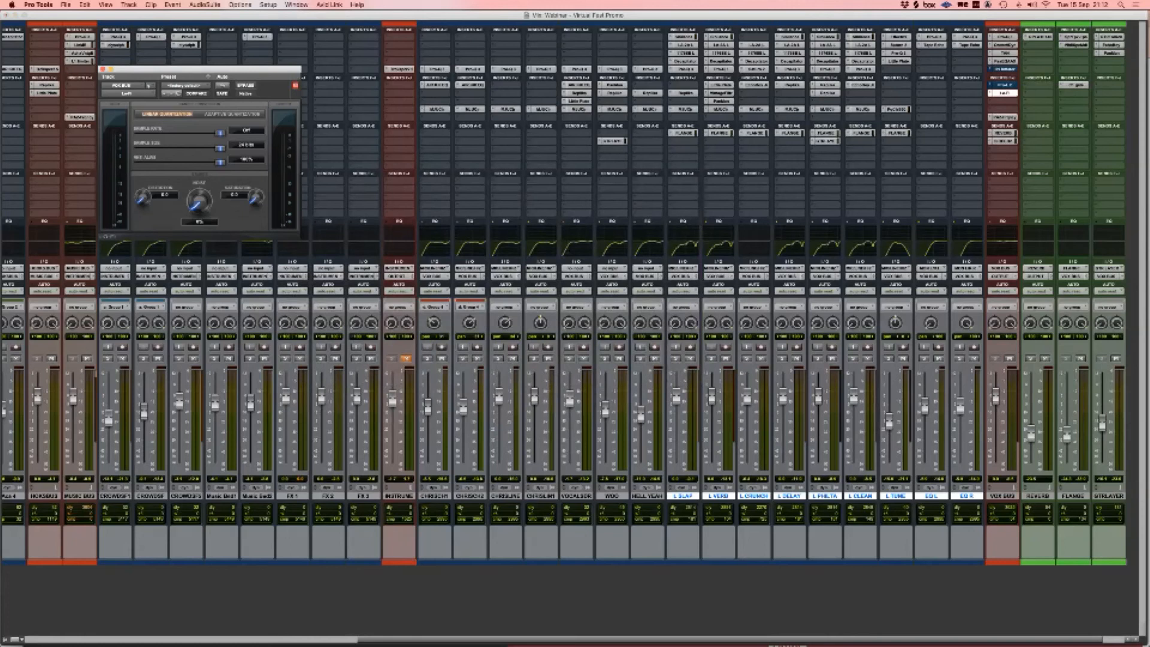
pyautogui.moveTo(143, 198); pyautogui.dragTo(143, 194)
pyautogui.press('space')
# Step: Make the Lo-Fi plug-in inactive and bring up the Oxford Inflator on VOX BUS
pyautogui.keyDown('ctrl'); pyautogui.keyDown('super'); pyautogui.click(1005, 93); pyautogui.keyUp('super'); pyautogui.keyUp('ctrl')
pyautogui.keyDown('super'); pyautogui.click(1005, 69); pyautogui.keyUp('super')
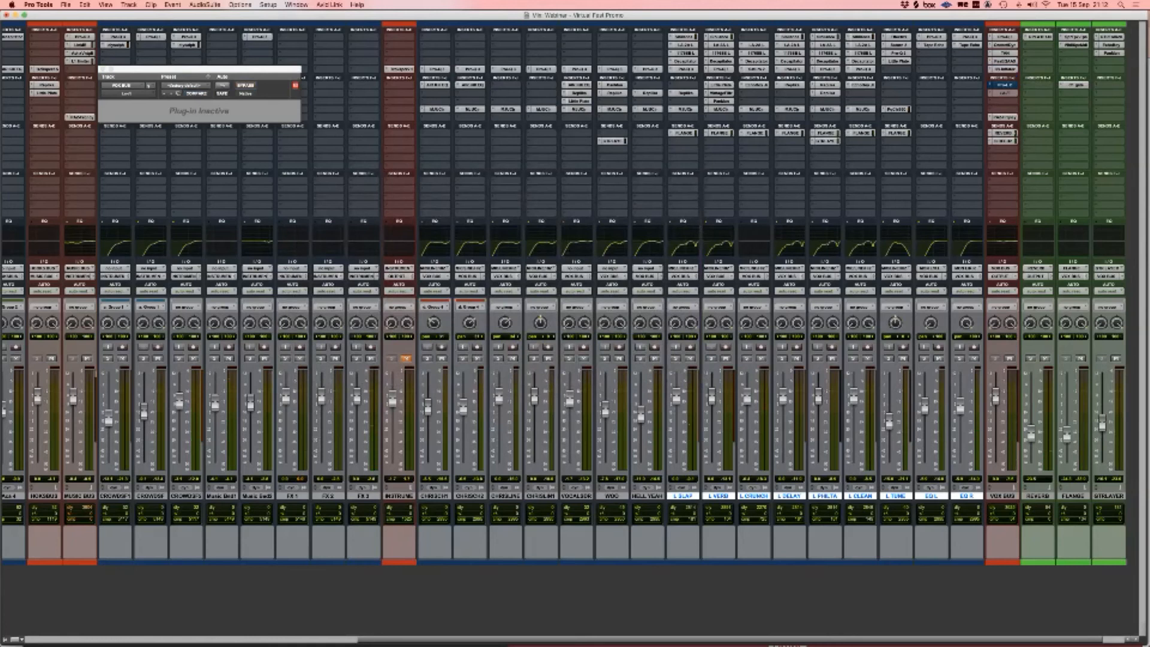
pyautogui.click(1005, 69)
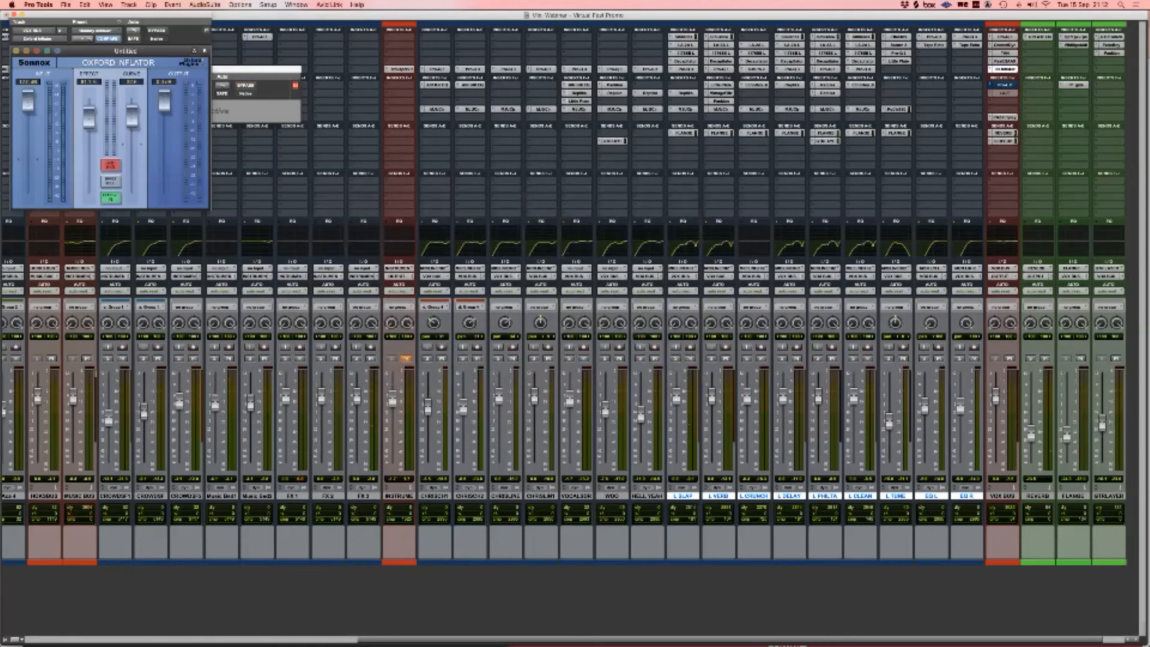
# Step: Centre the Oxford Inflator window, lower its Effect to about 80% during playback, then close it
pyautogui.moveTo(114, 14); pyautogui.dragTo(585, 144)
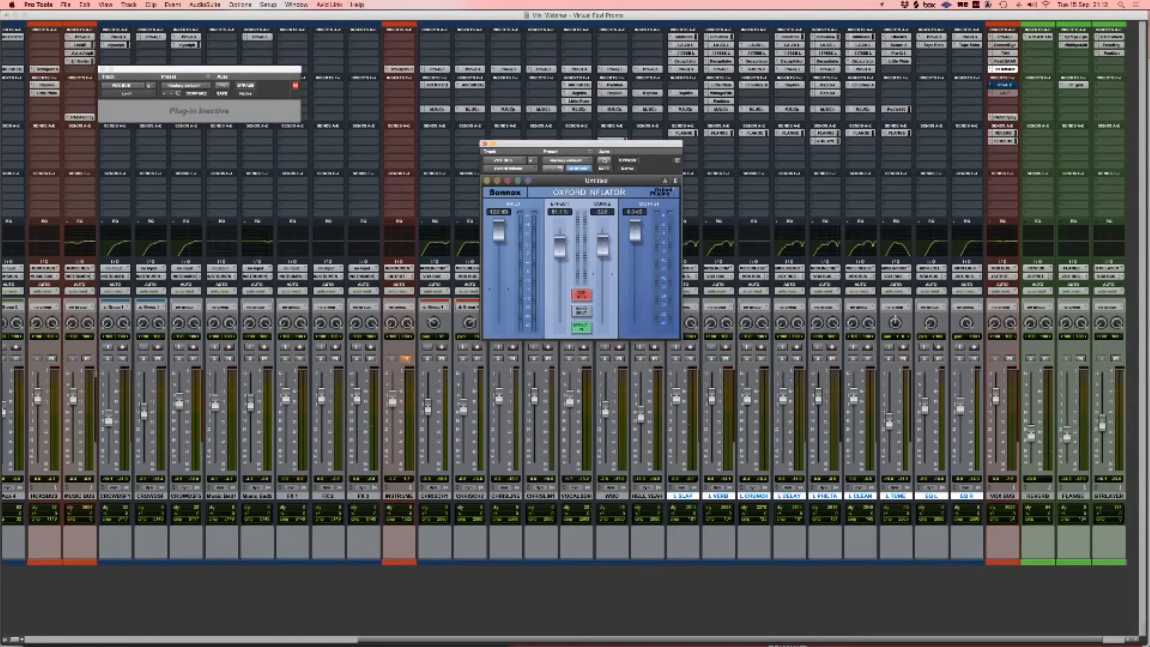
pyautogui.moveTo(585, 144); pyautogui.dragTo(544, 152)
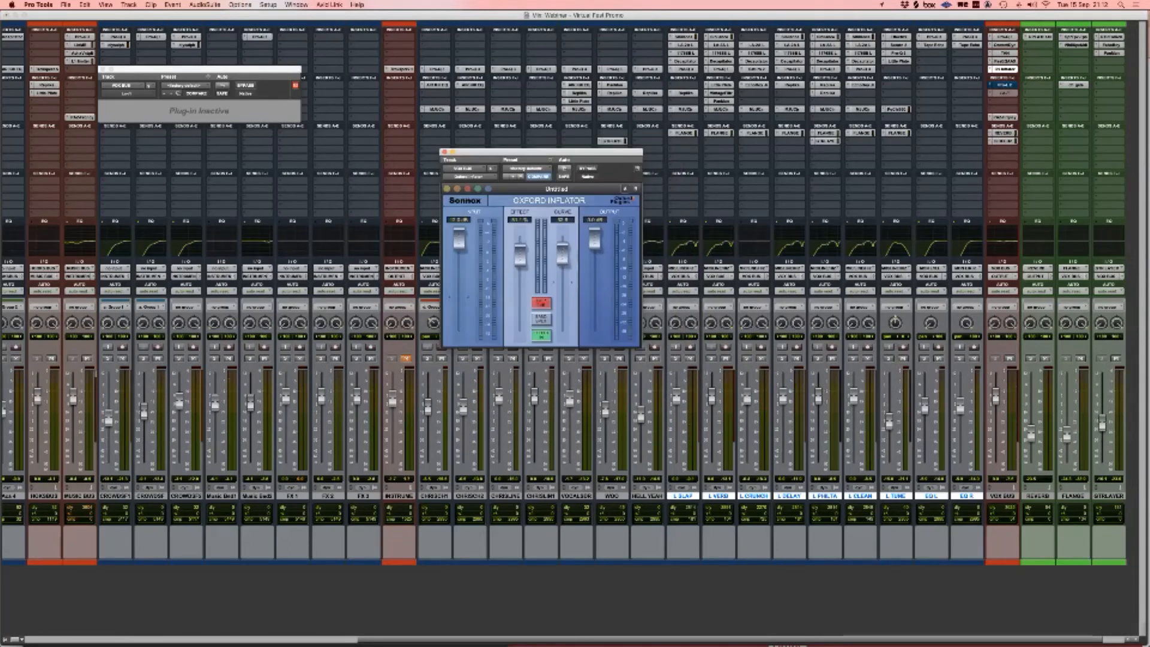
pyautogui.press('space')
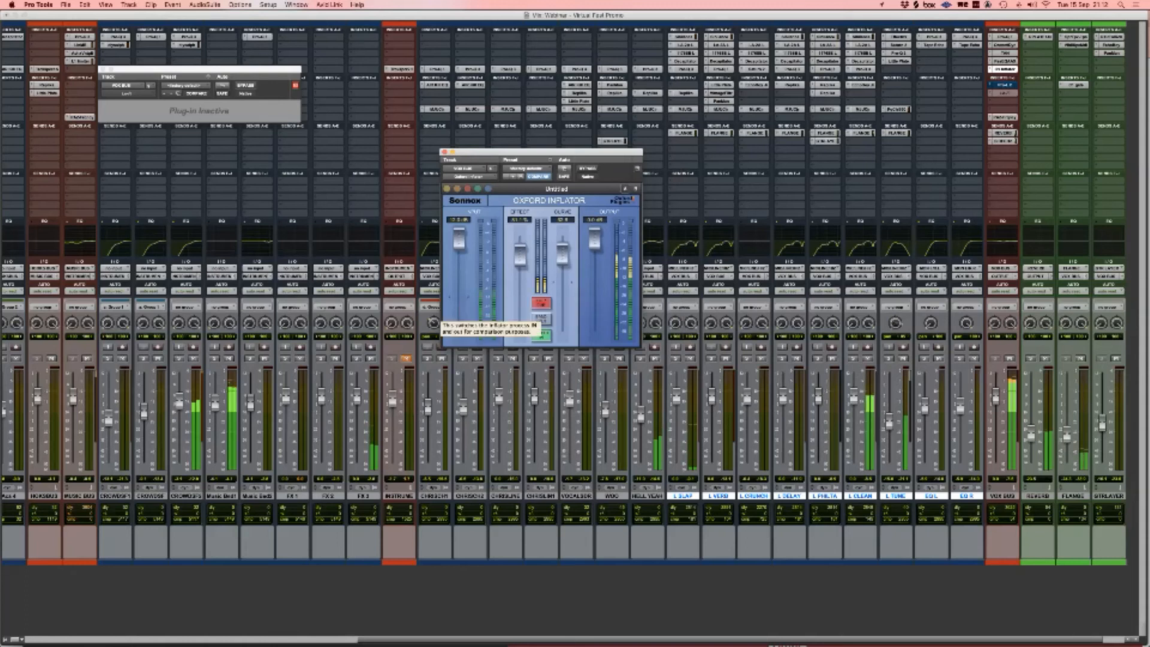
pyautogui.hscroll(-1, 565, 383)
pyautogui.hscroll(3, 569, 383)
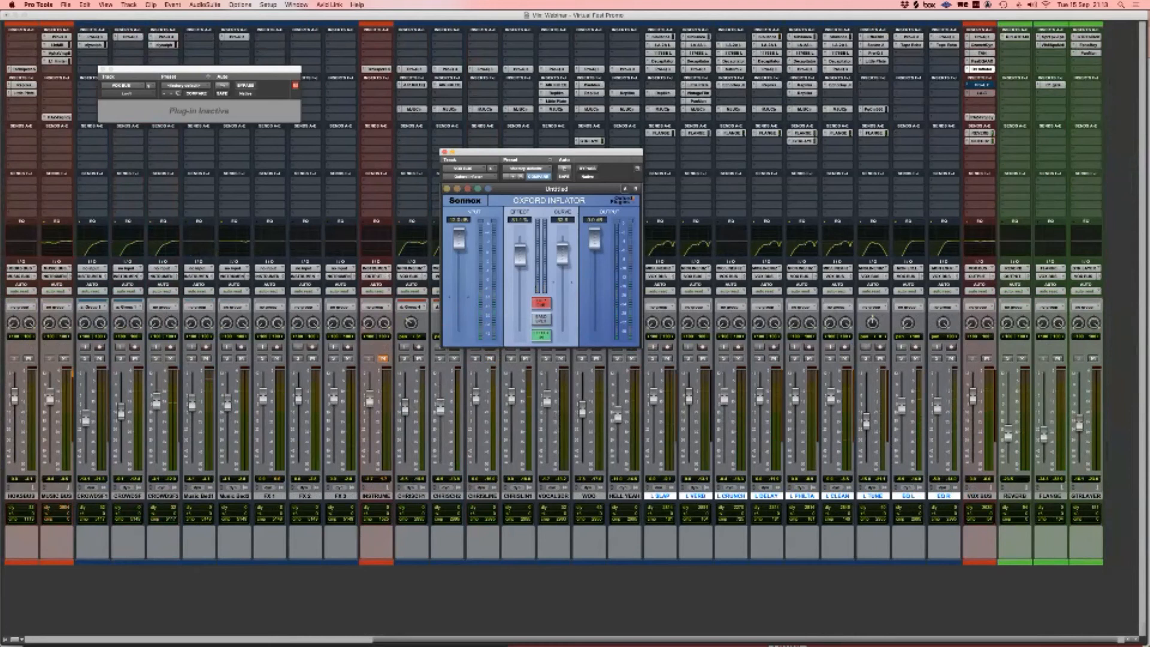
pyautogui.moveTo(520, 255); pyautogui.dragTo(520, 256)
pyautogui.press('super+w')
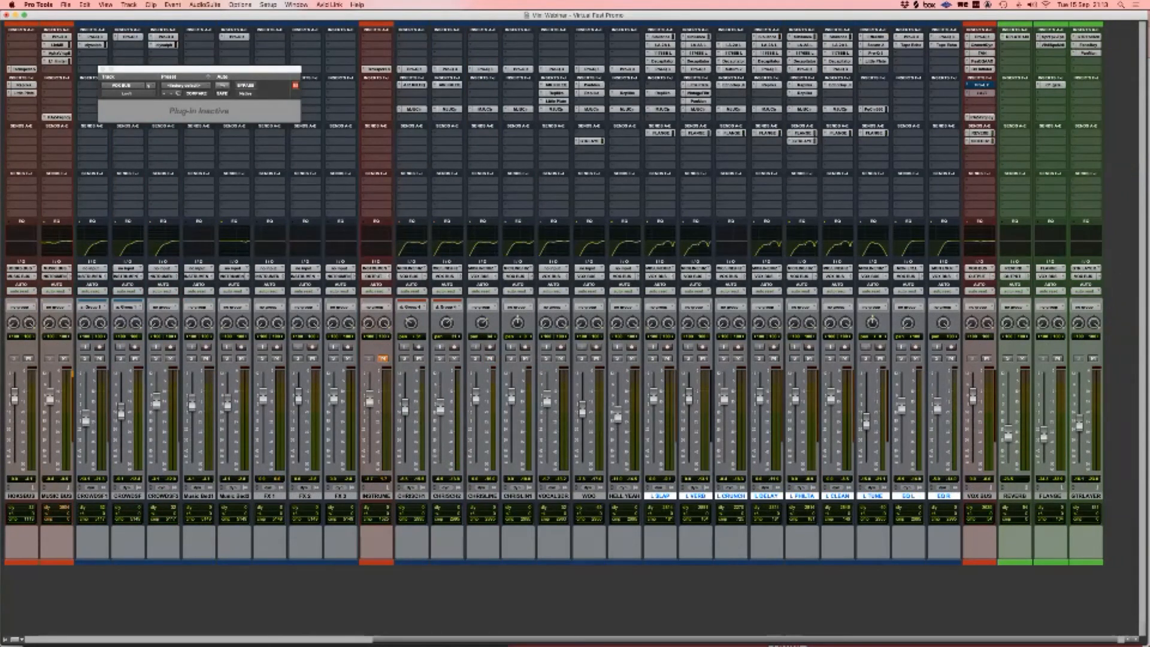
# Step: Re-enable the bypassed Pro-L 2 insert on VOX BUS, dismiss the CPU error and close Pro-L 2
pyautogui.keyDown('super'); pyautogui.click(979, 85); pyautogui.keyUp('super')
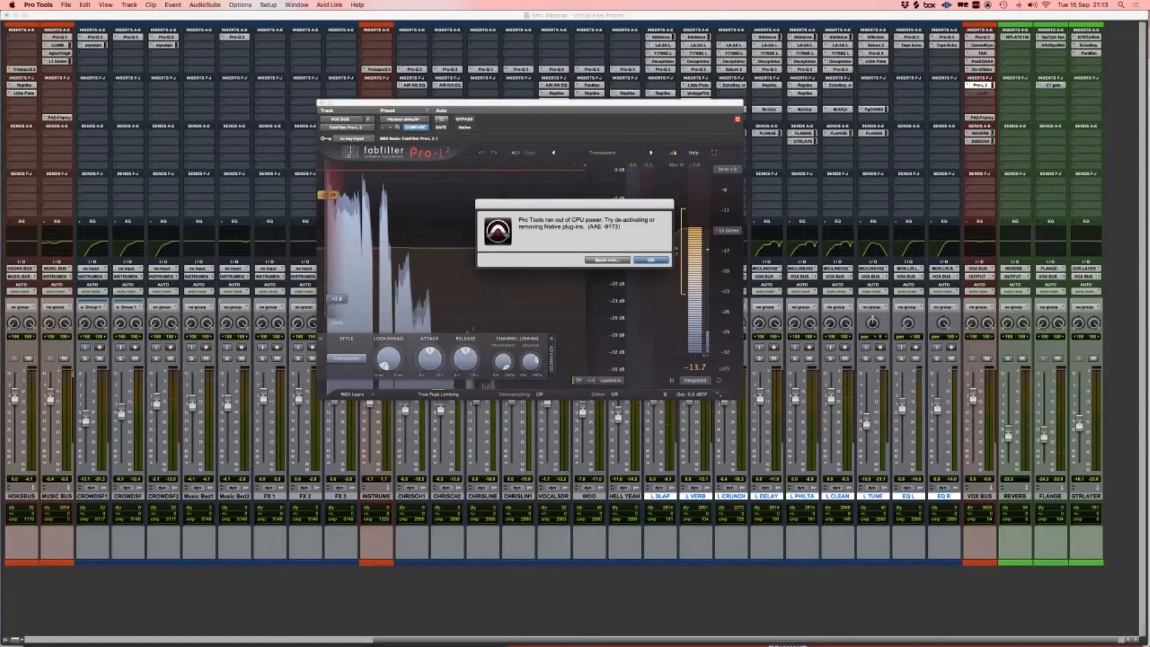
pyautogui.press('Return')
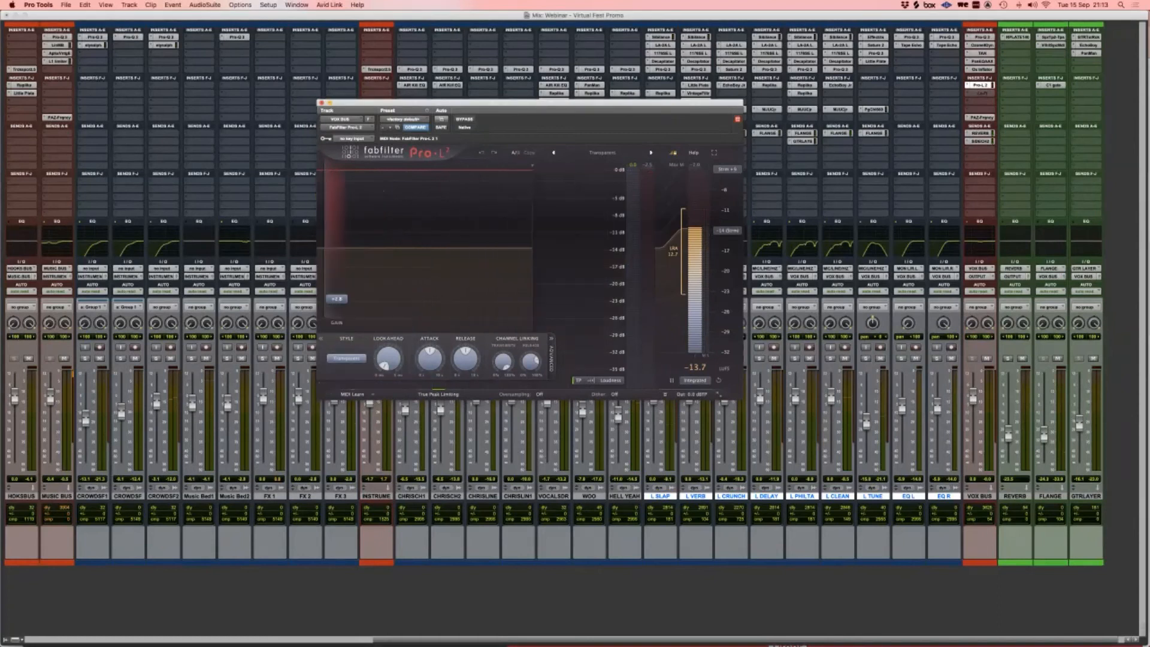
pyautogui.press('super+w')
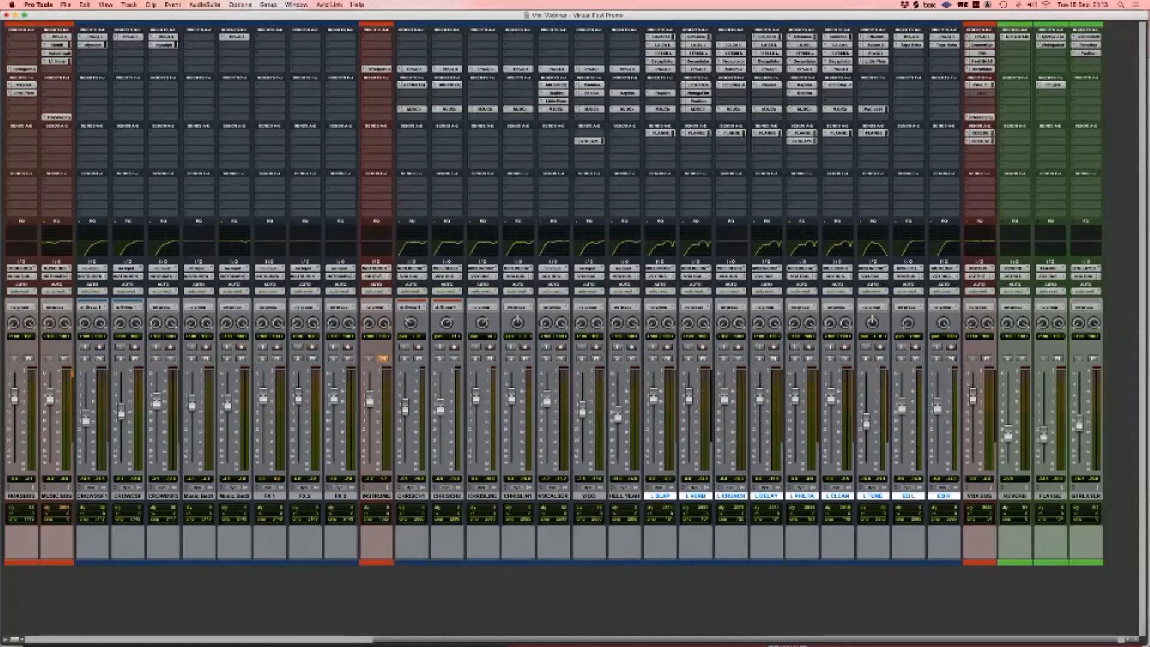
pyautogui.hscroll(-1, 558, 294)
# Step: Play the session and briefly check the TAN compressor on VOX BUS
pyautogui.press('space')
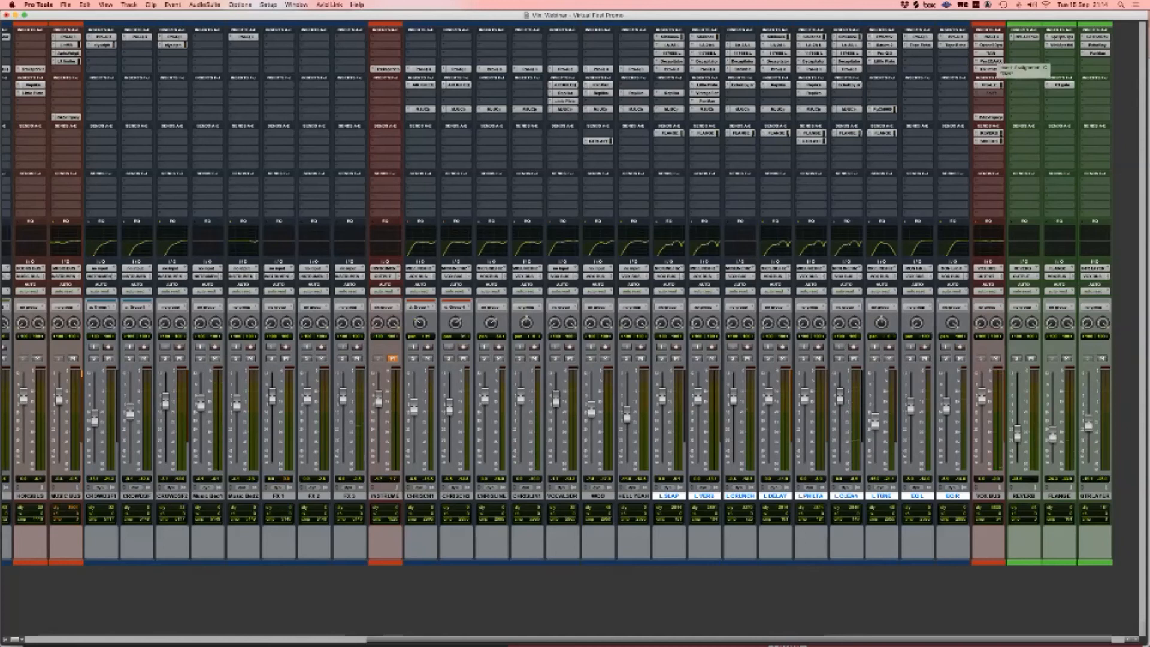
pyautogui.click(991, 52)
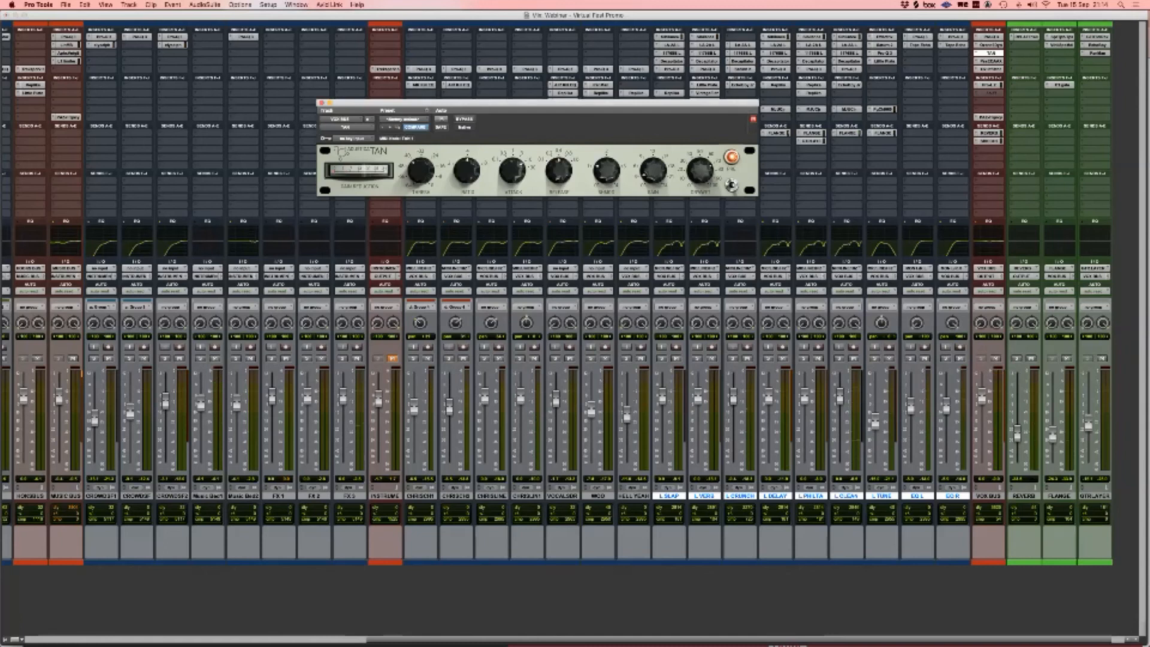
pyautogui.press('super+w')
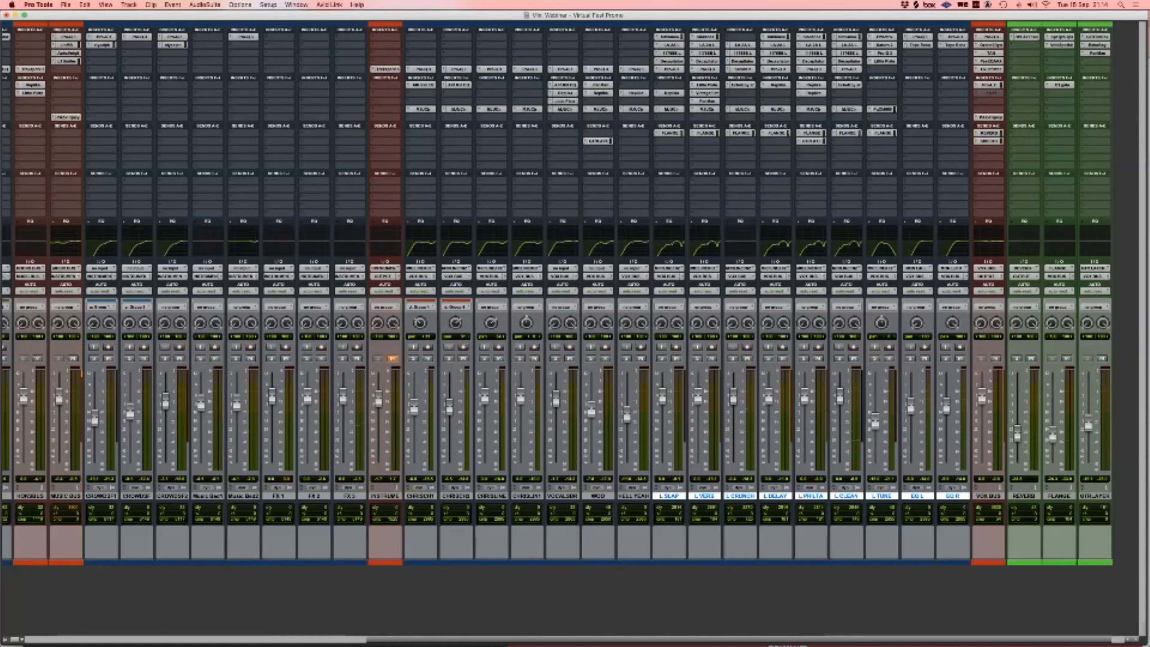
pyautogui.hscroll(-1, 561, 294)
# Step: Set the inactive VOX BUS insert to no insert, then select REVERB and open its Rev Plate-140
pyautogui.click(983, 93)
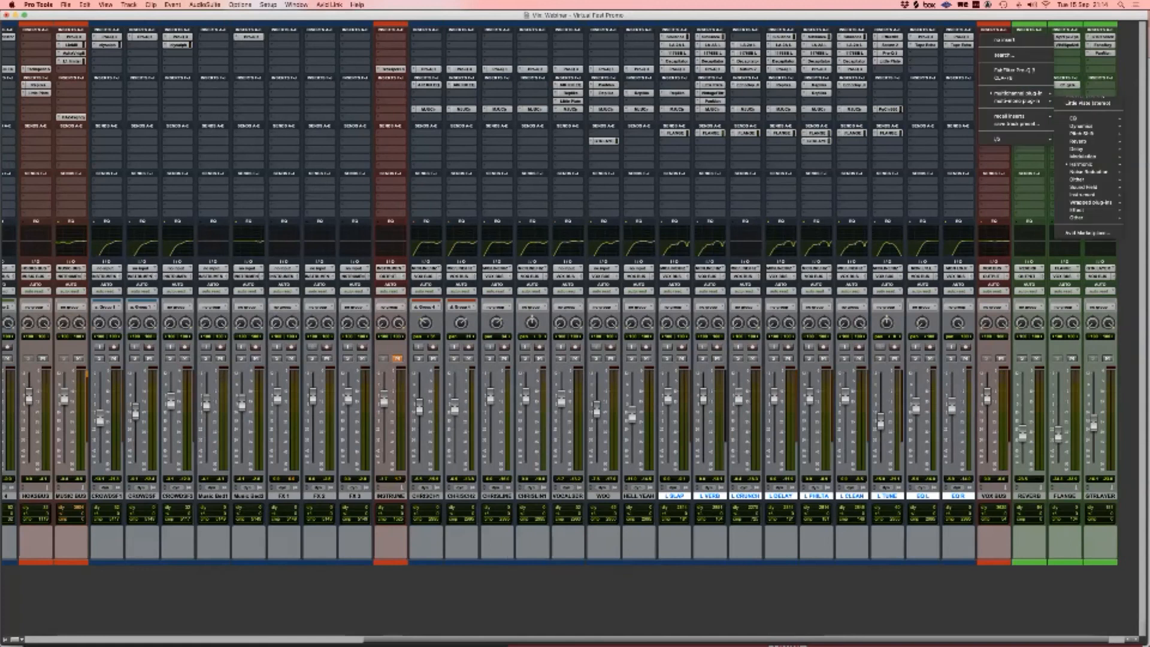
pyautogui.click(997, 39)
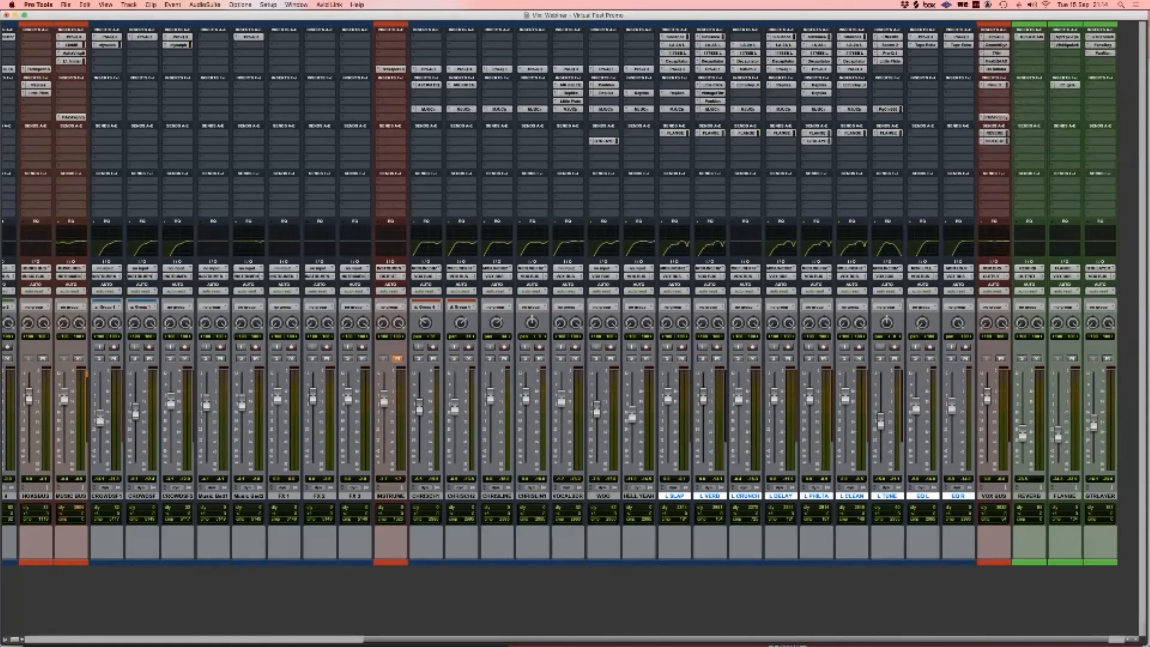
pyautogui.click(1029, 496)
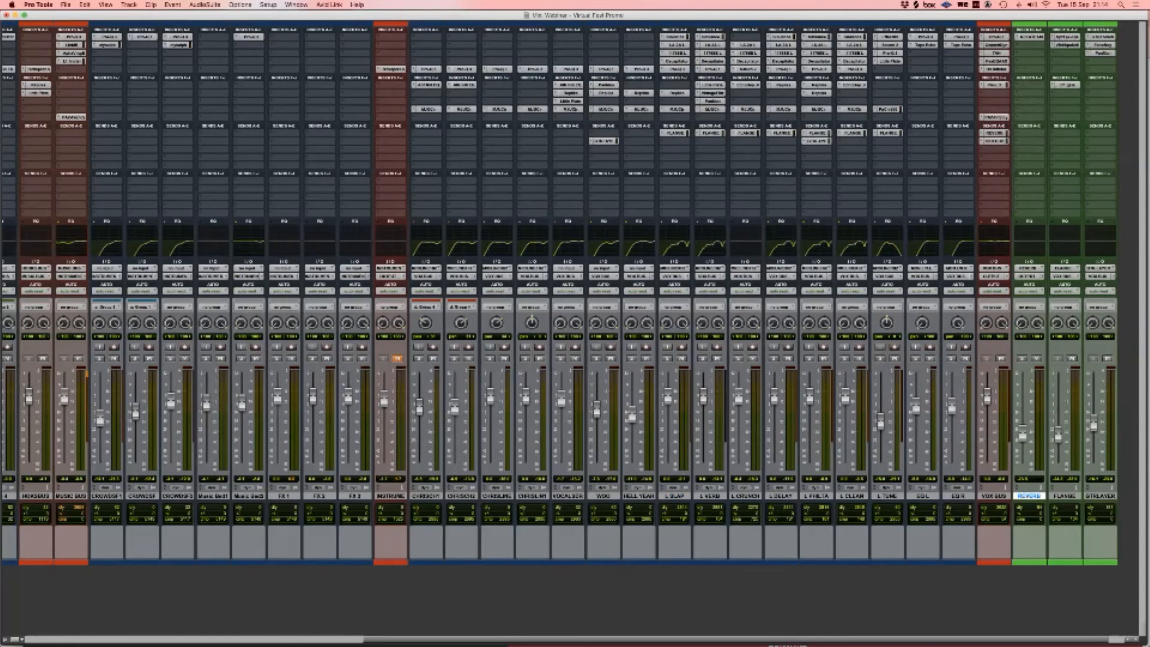
pyautogui.click(1030, 36)
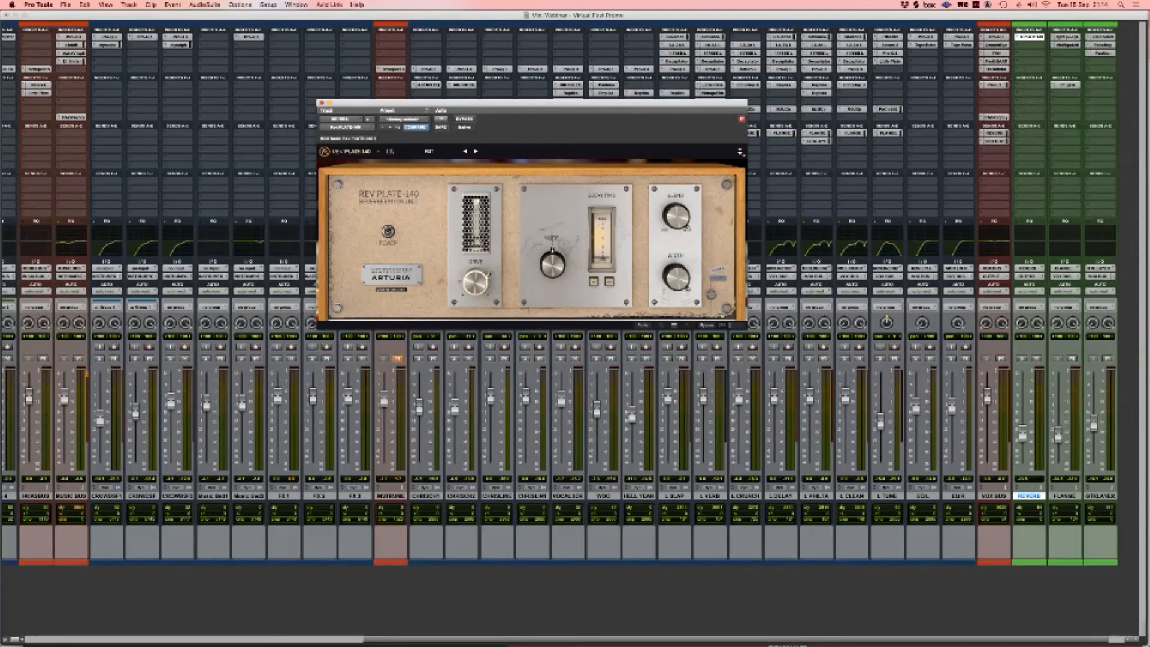
pyautogui.press('super+w')
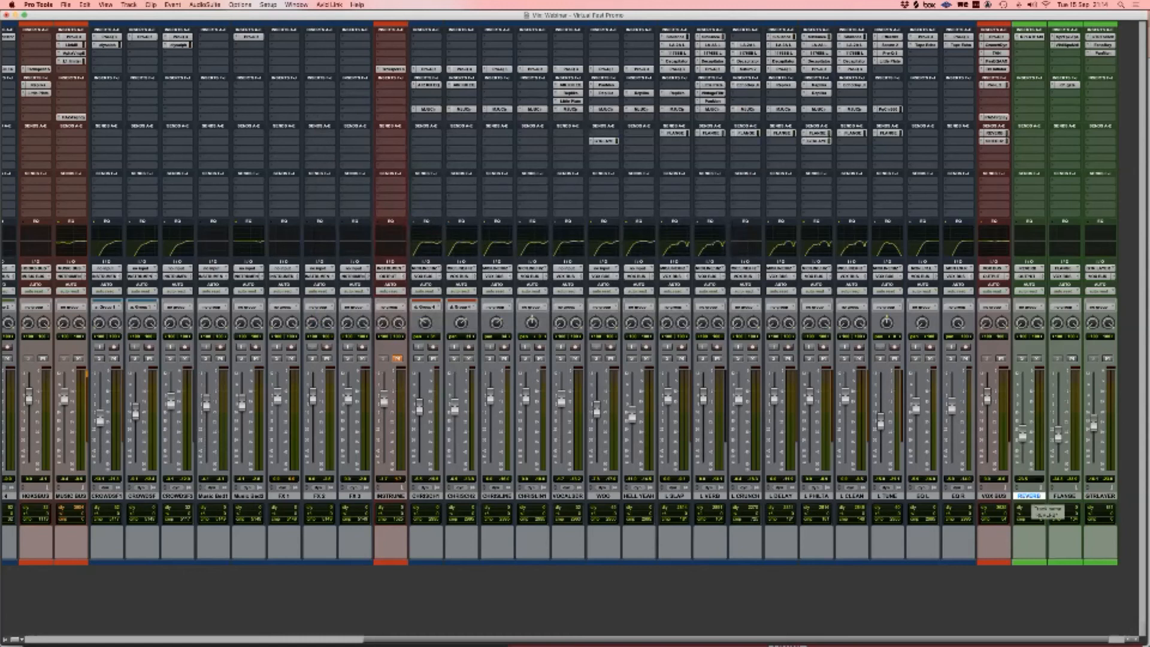
pyautogui.keyDown('alt'); pyautogui.click(1023, 434); pyautogui.keyUp('alt')
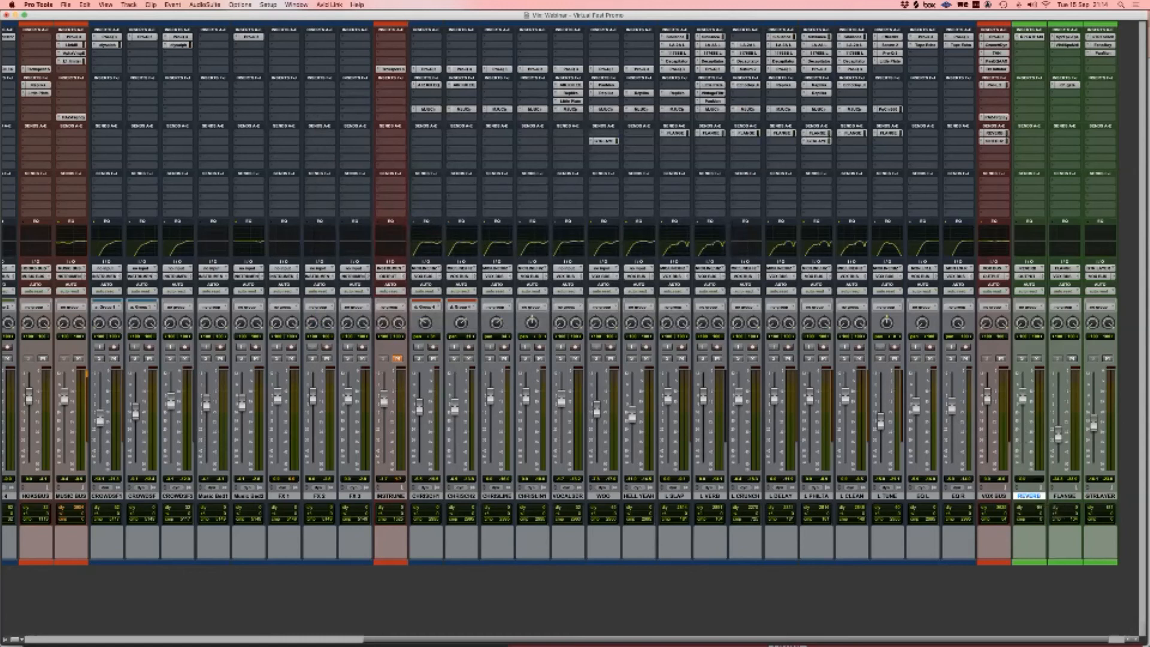
pyautogui.press('space')
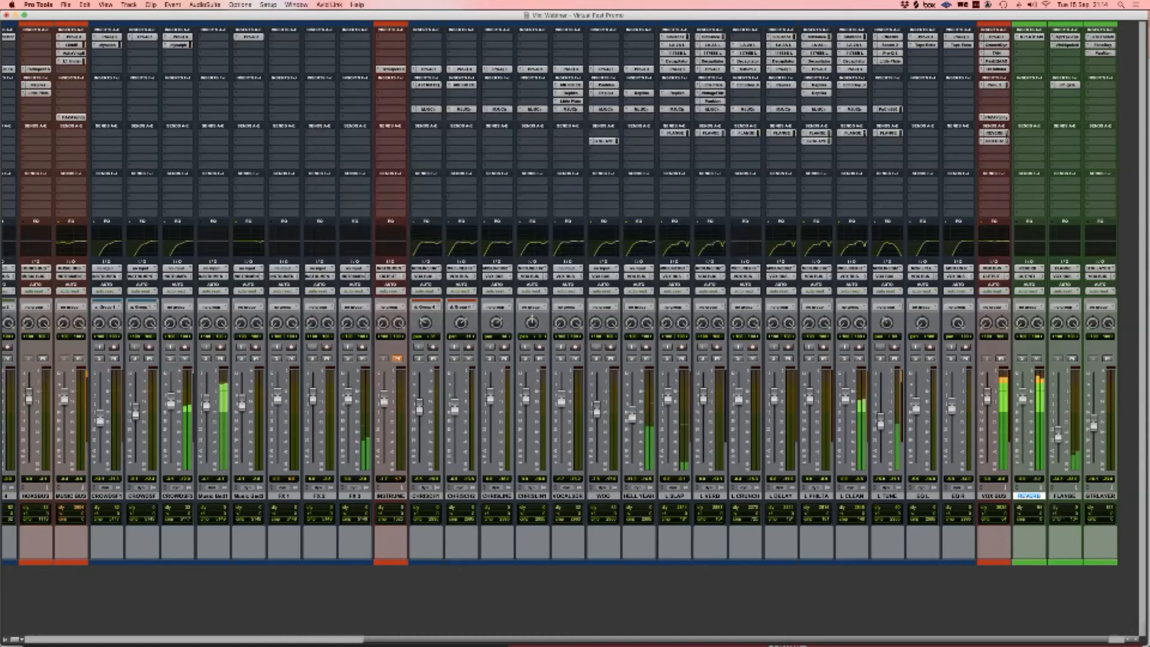
pyautogui.press('space')
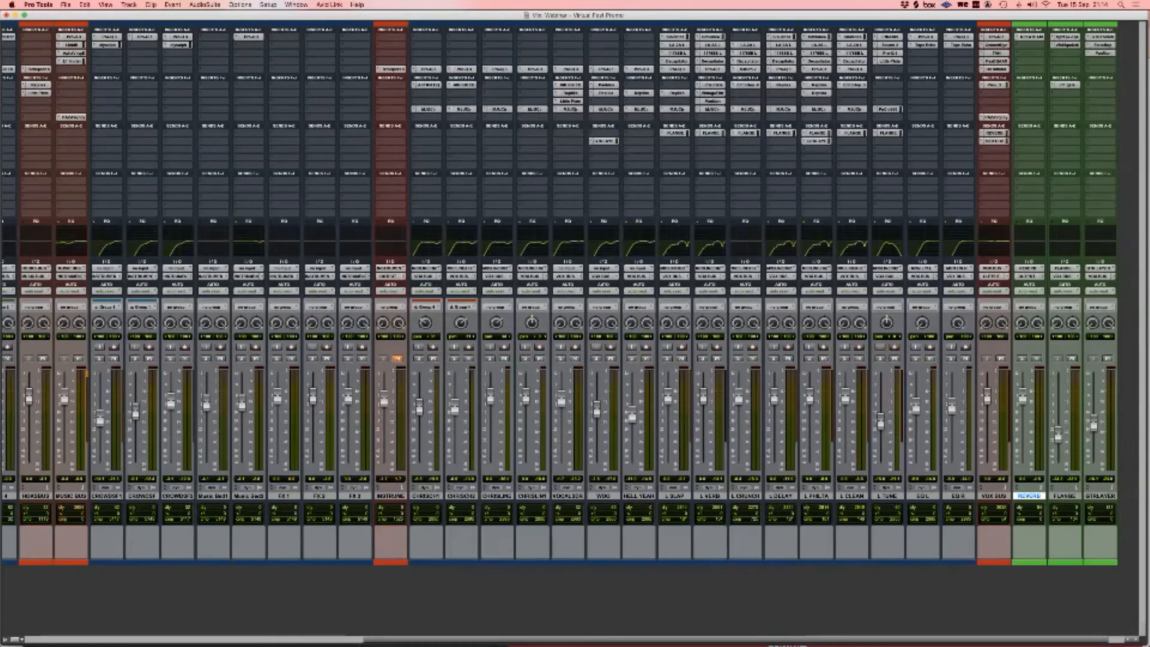
pyautogui.press('space')
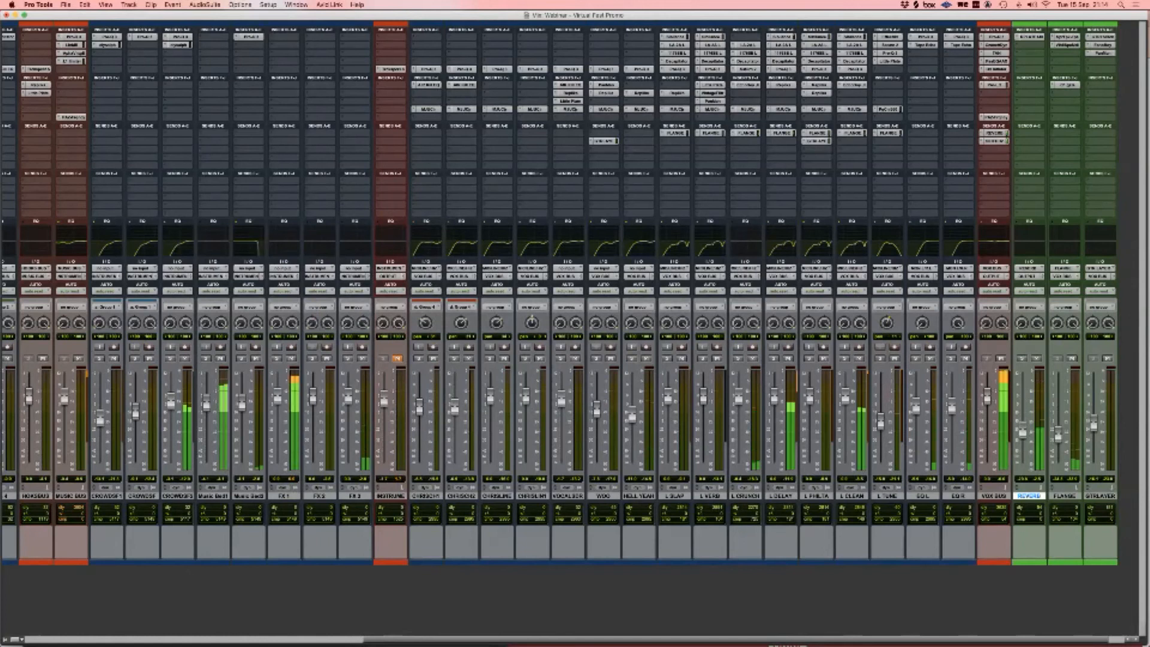
pyautogui.press('space')
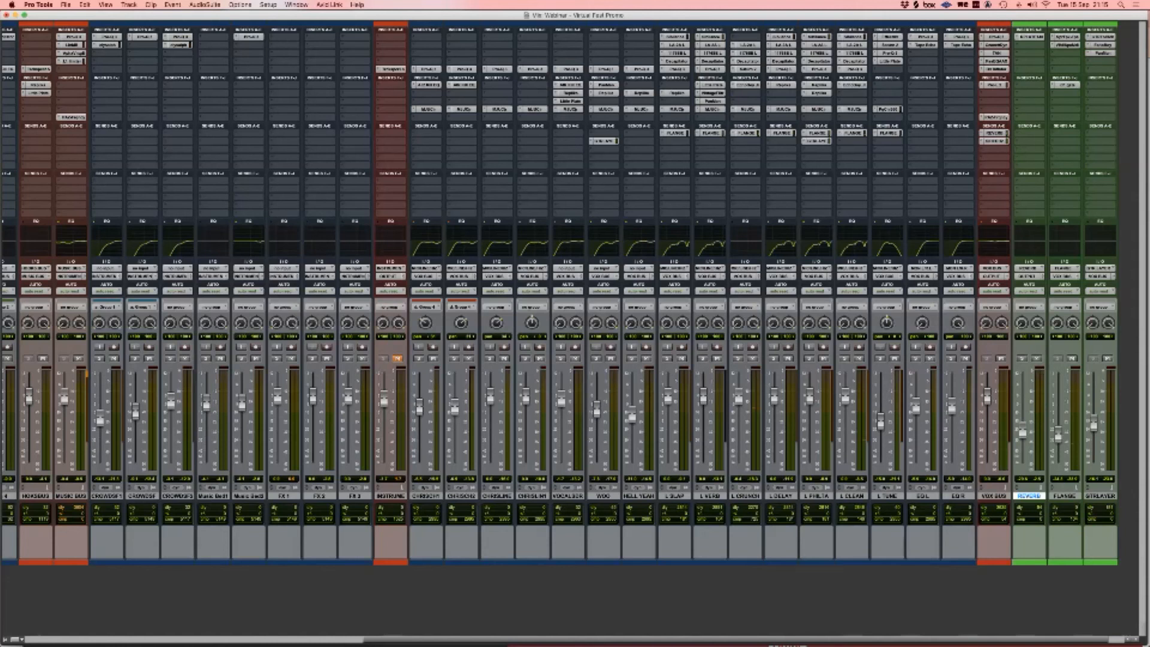
# Step: Inspect the Rev Plate-140 plate reverb on REVERB, close it, and switch to the Edit window
pyautogui.hscroll(-1, 566, 294)
pyautogui.hscroll(2, 566, 294)
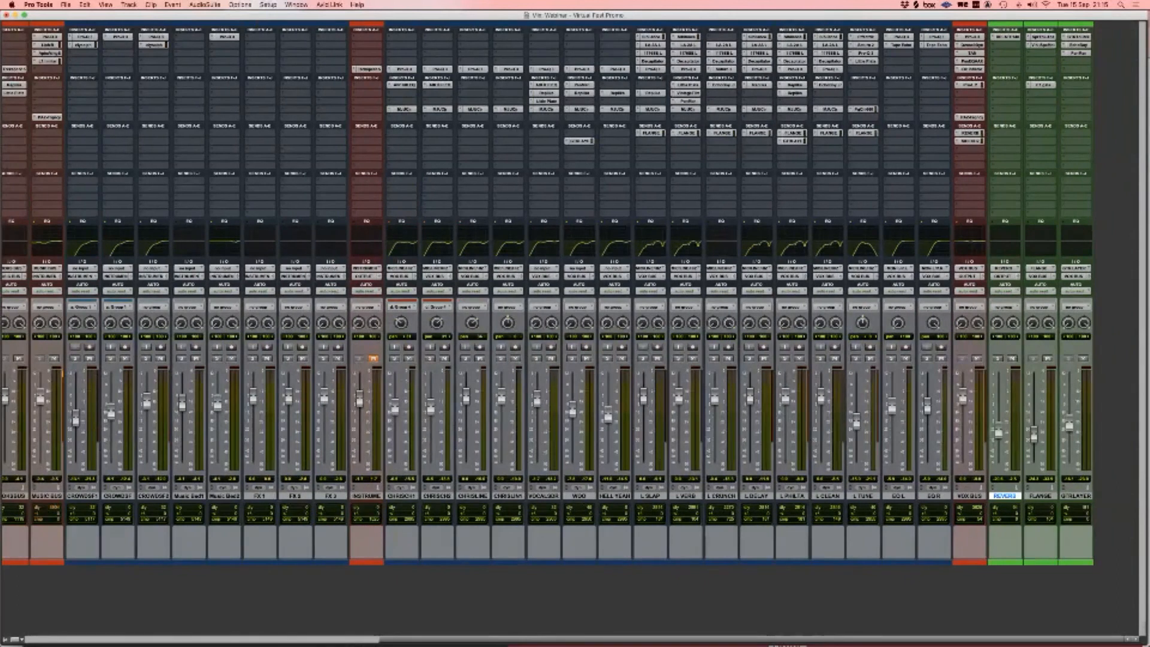
pyautogui.hscroll(-1, 566, 294)
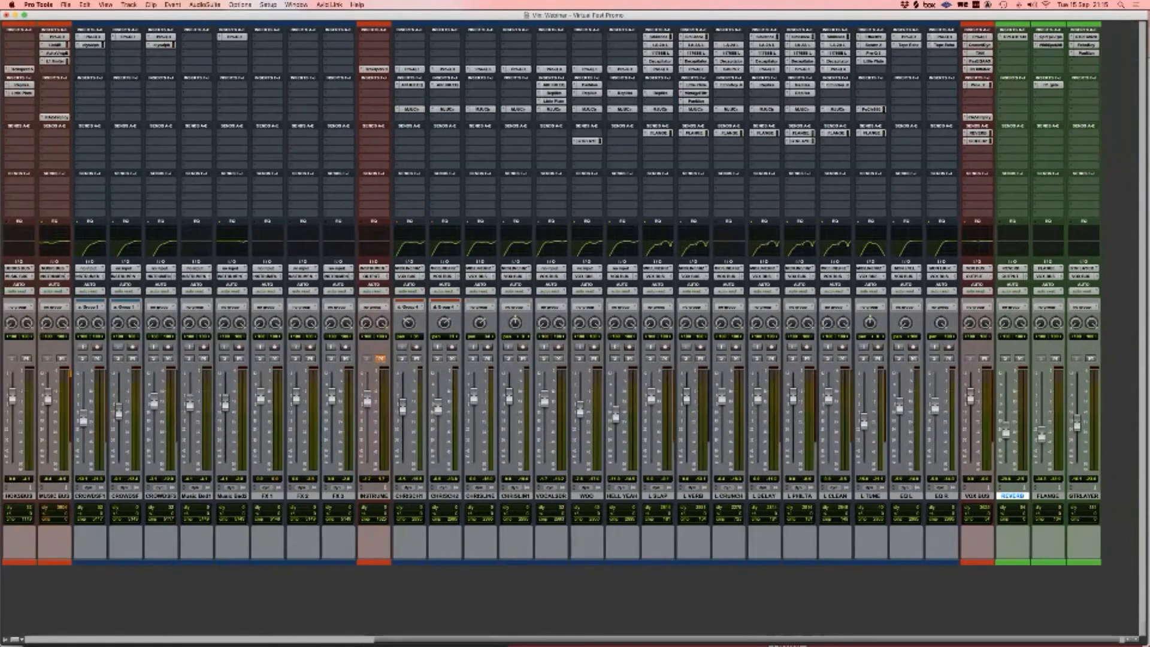
pyautogui.hscroll(1, 565, 294)
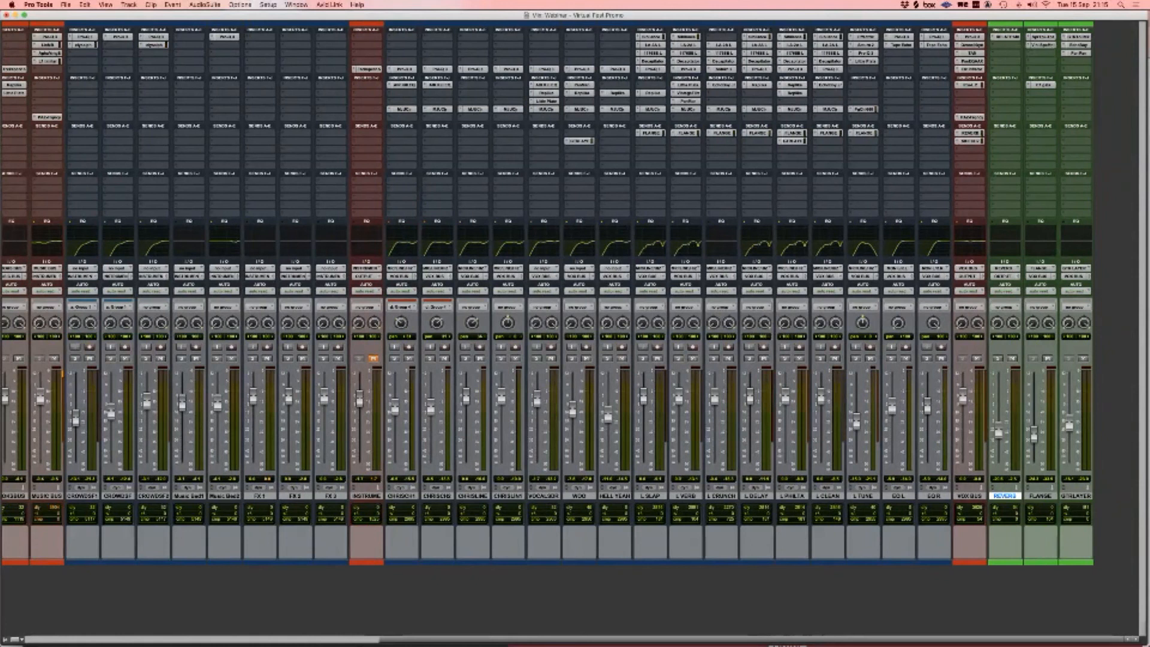
pyautogui.click(1005, 36)
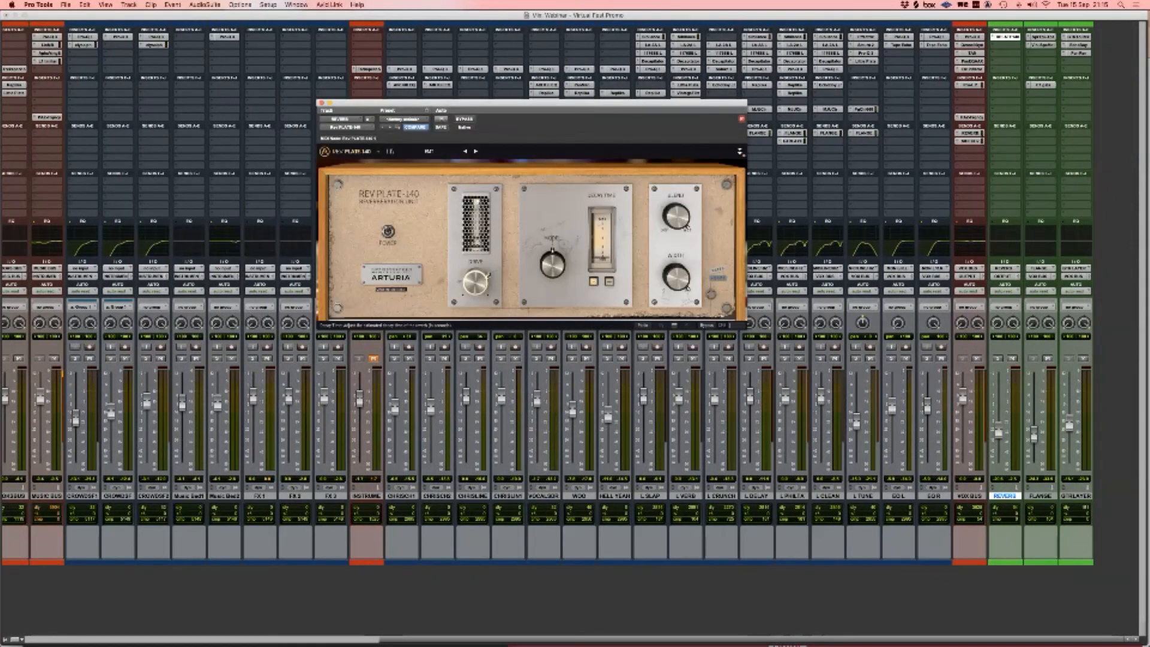
pyautogui.press('super+w')
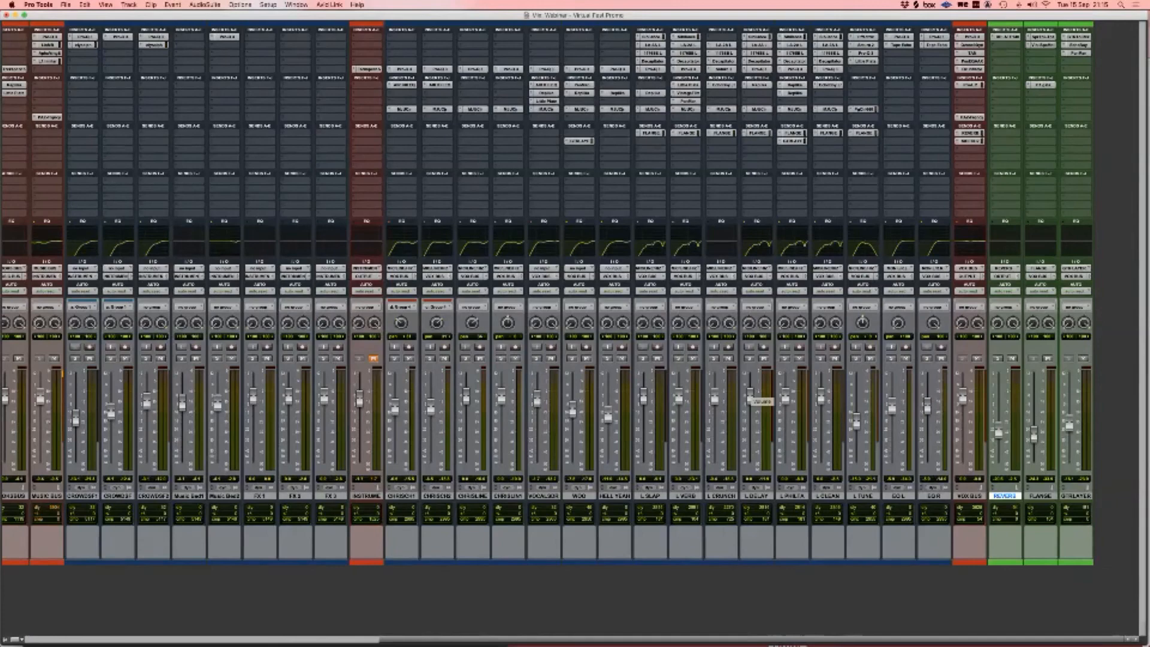
pyautogui.press('super+equal')
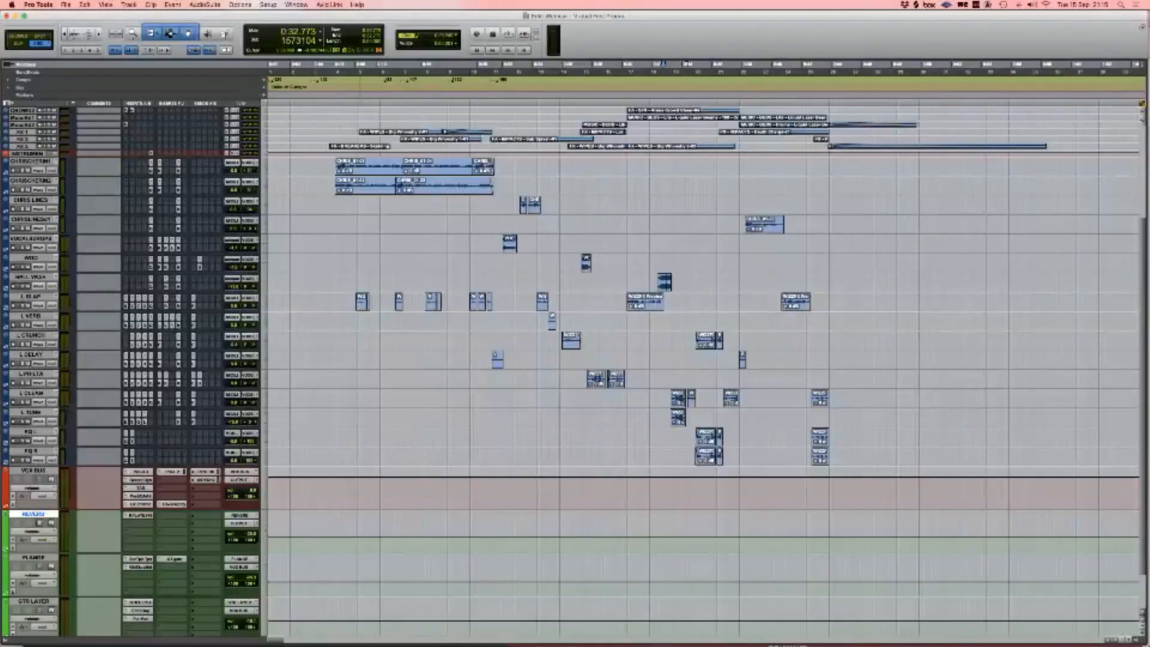
# Step: Select from the start of the CHRISCHERIN clips across both tracks and return to the Mix window
pyautogui.click(324, 168)
pyautogui.press('Tab')
pyautogui.keyDown('shift'); pyautogui.click(834, 185); pyautogui.keyUp('shift')
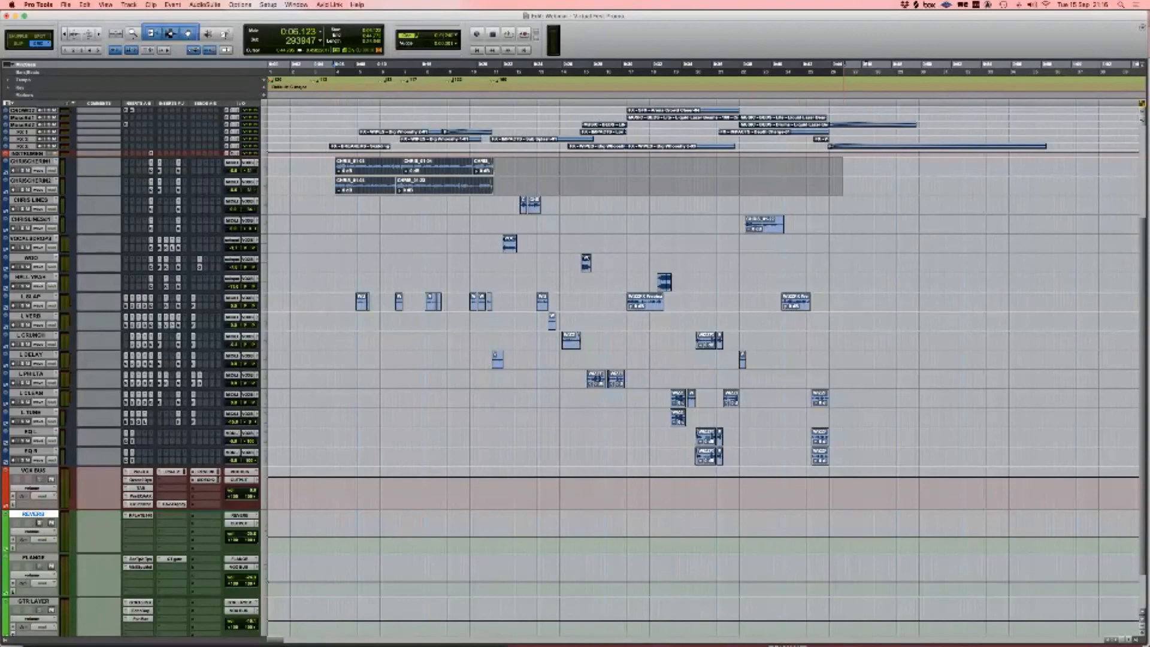
pyautogui.press('super+equal')
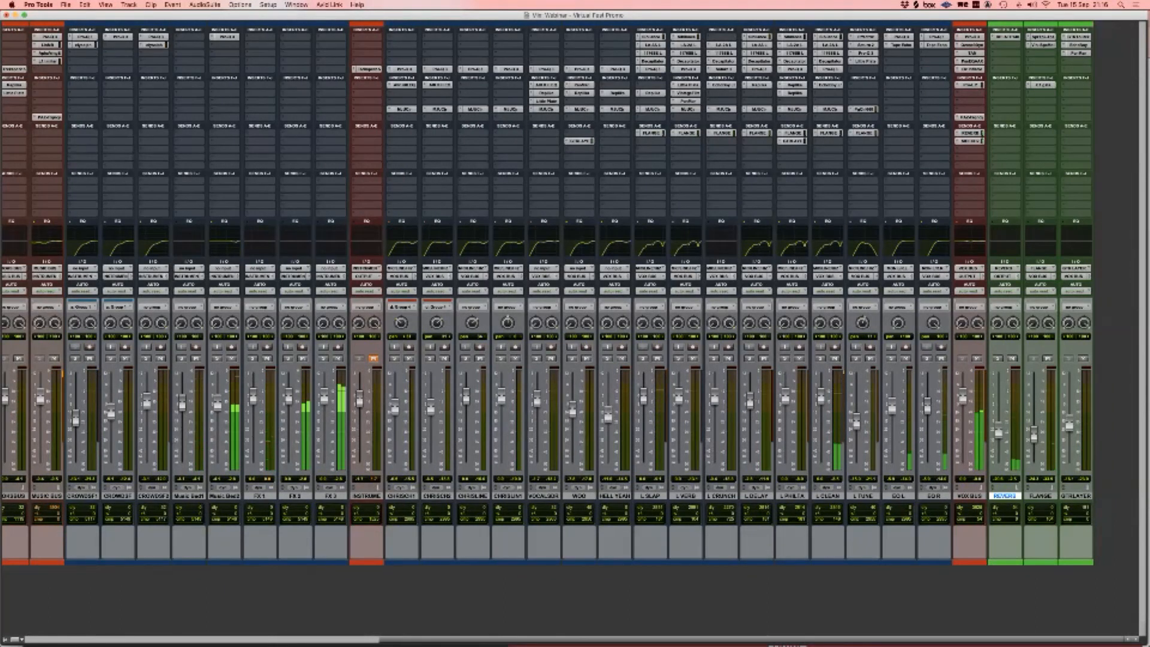
# Step: Stop playback and select the INSTRUMENTAL track in the mixer
pyautogui.press('space')
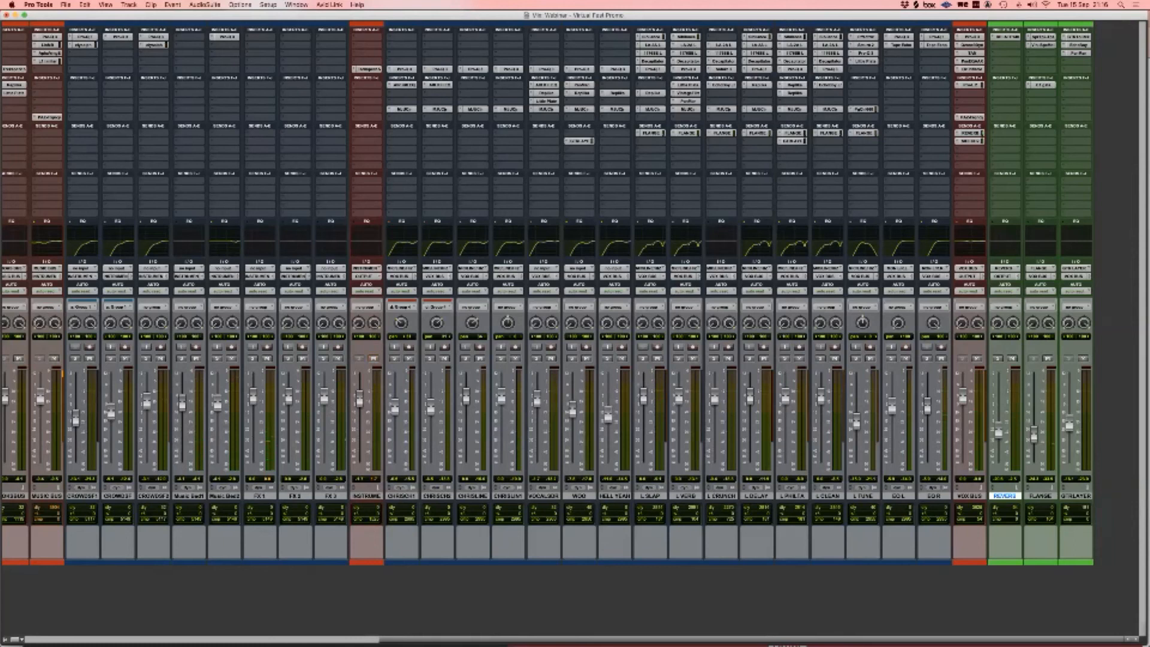
pyautogui.hscroll(-10, 694, 372)
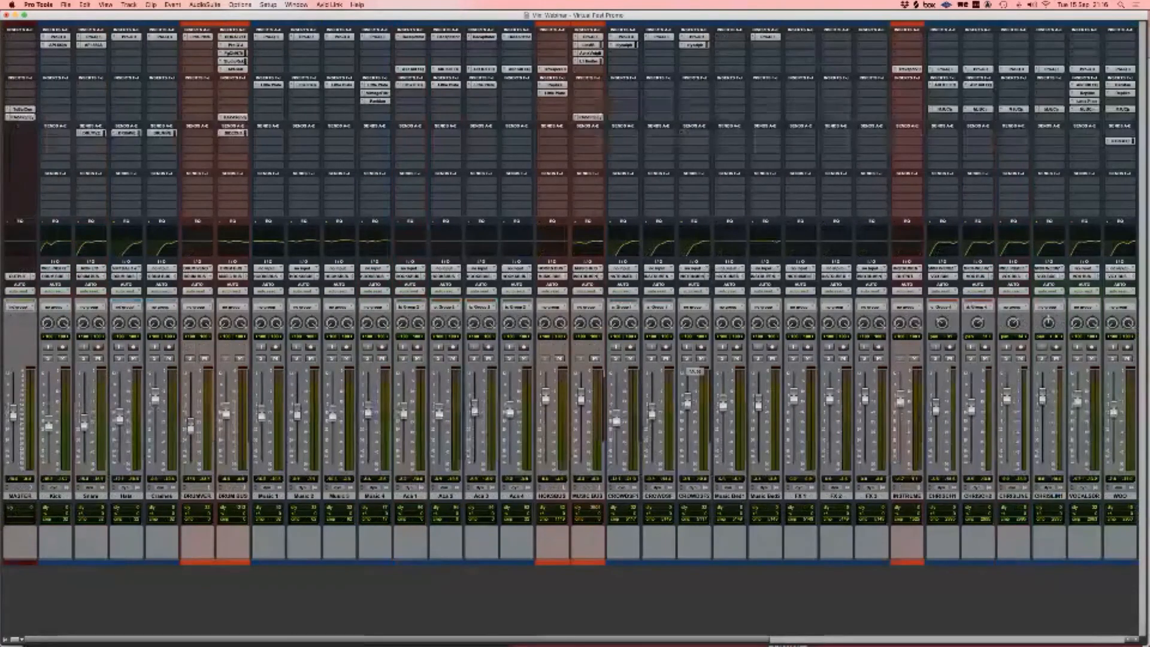
pyautogui.hscroll(10, 569, 371)
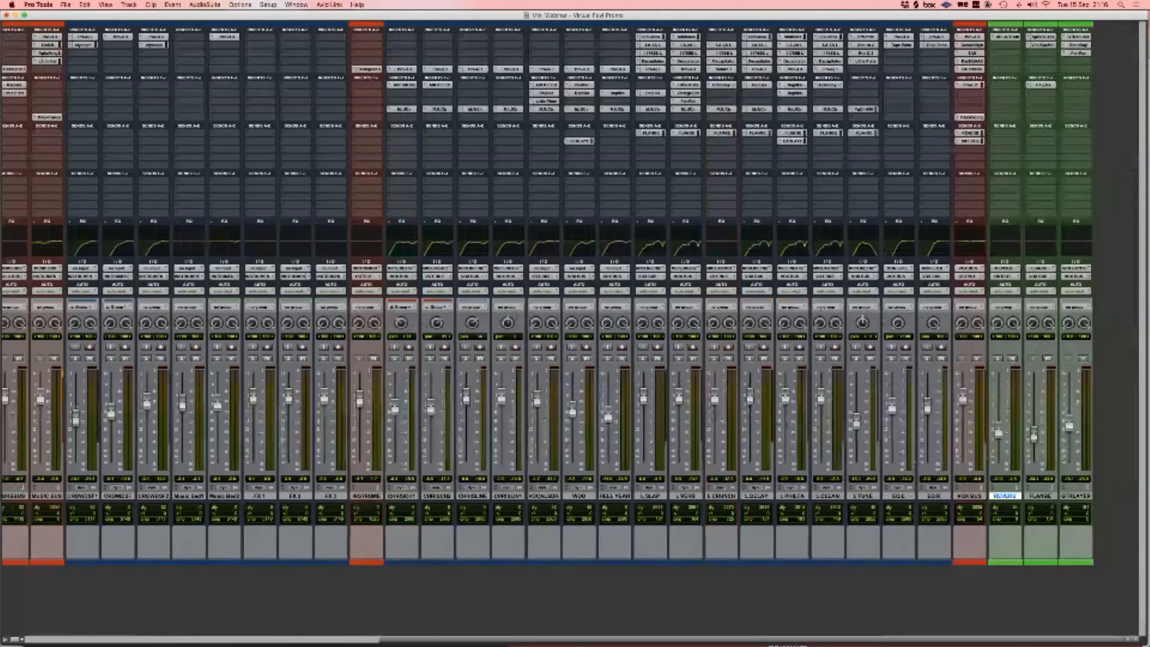
pyautogui.click(367, 496)
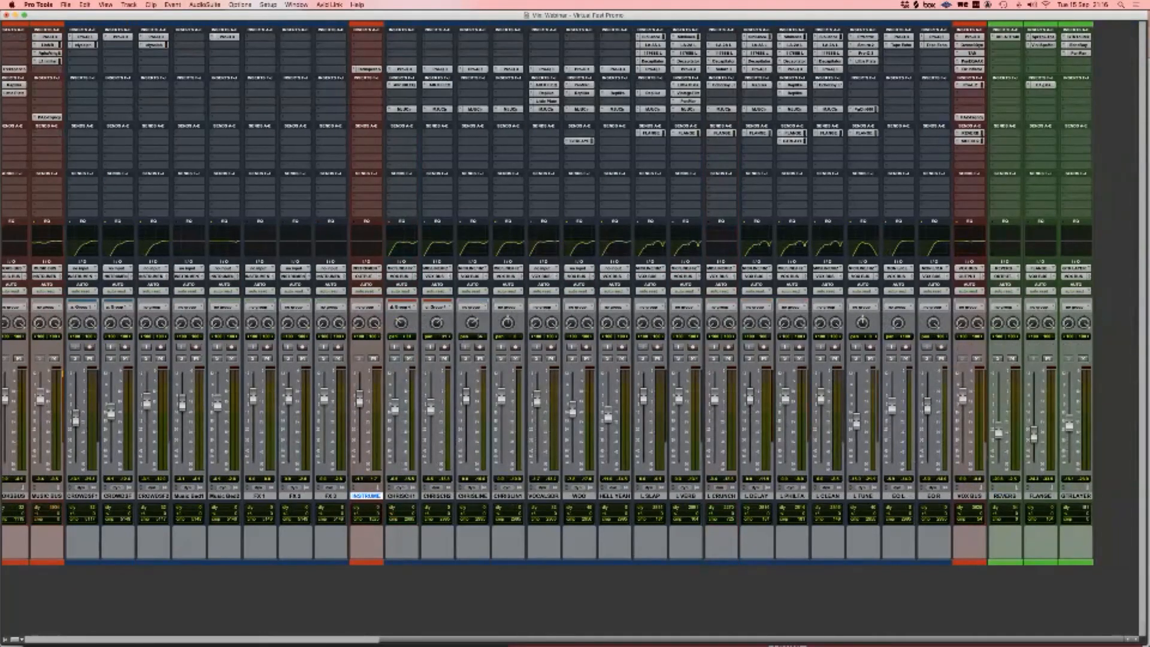
pyautogui.hscroll(-1, 570, 299)
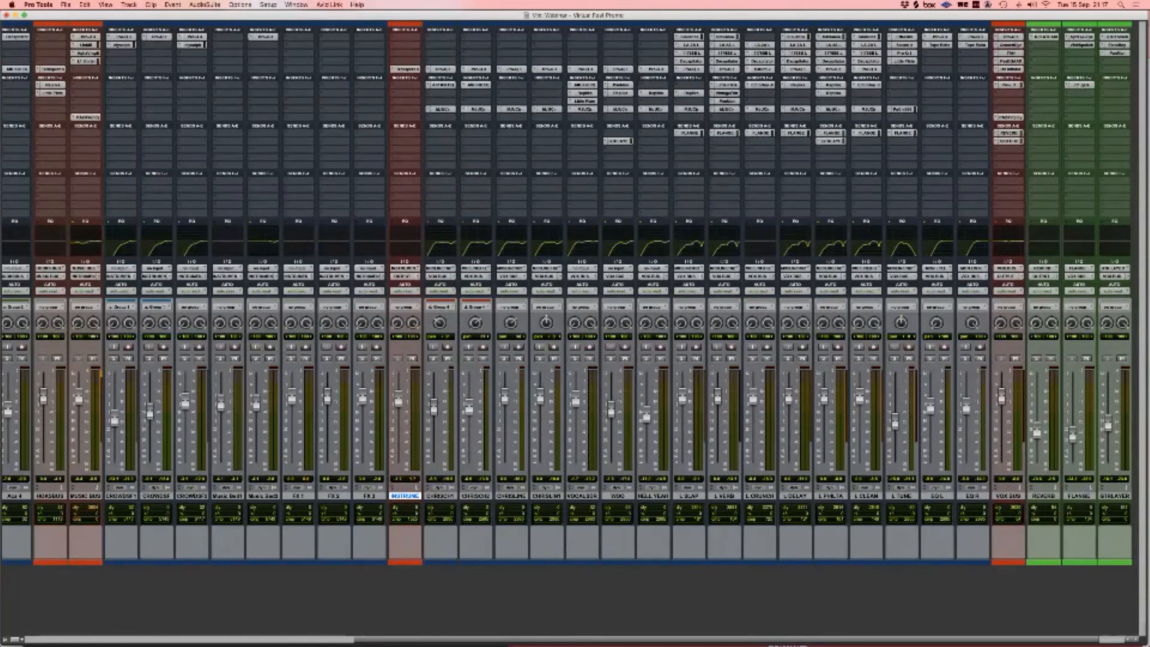
pyautogui.hscroll(-10, 570, 293)
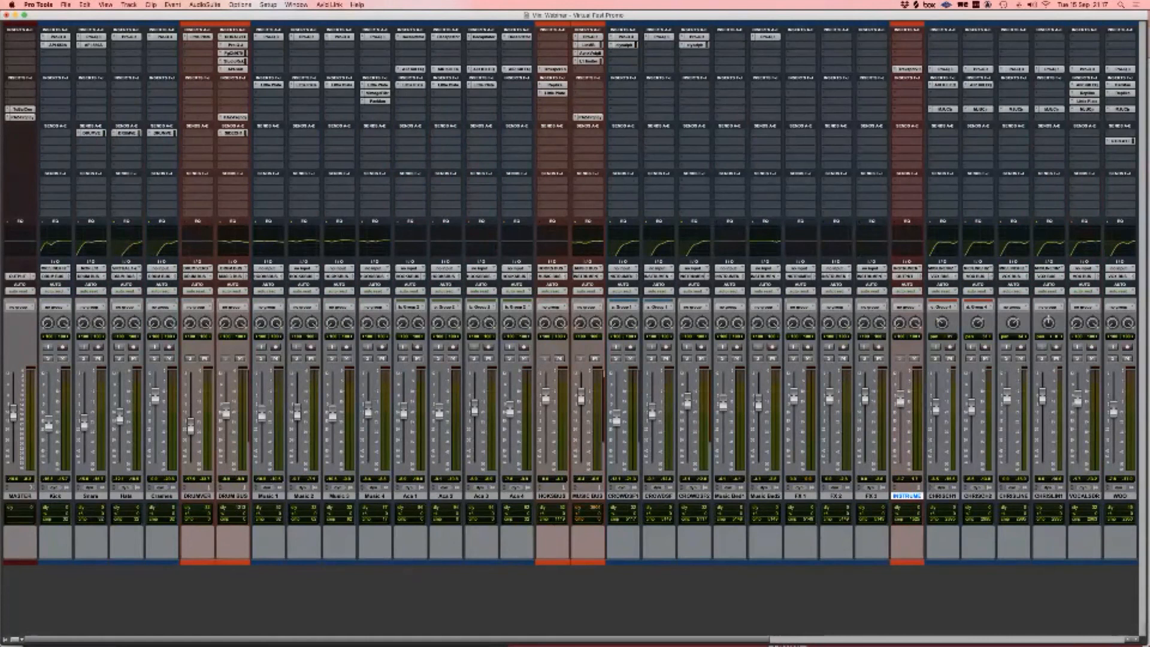
pyautogui.hscroll(10, 570, 294)
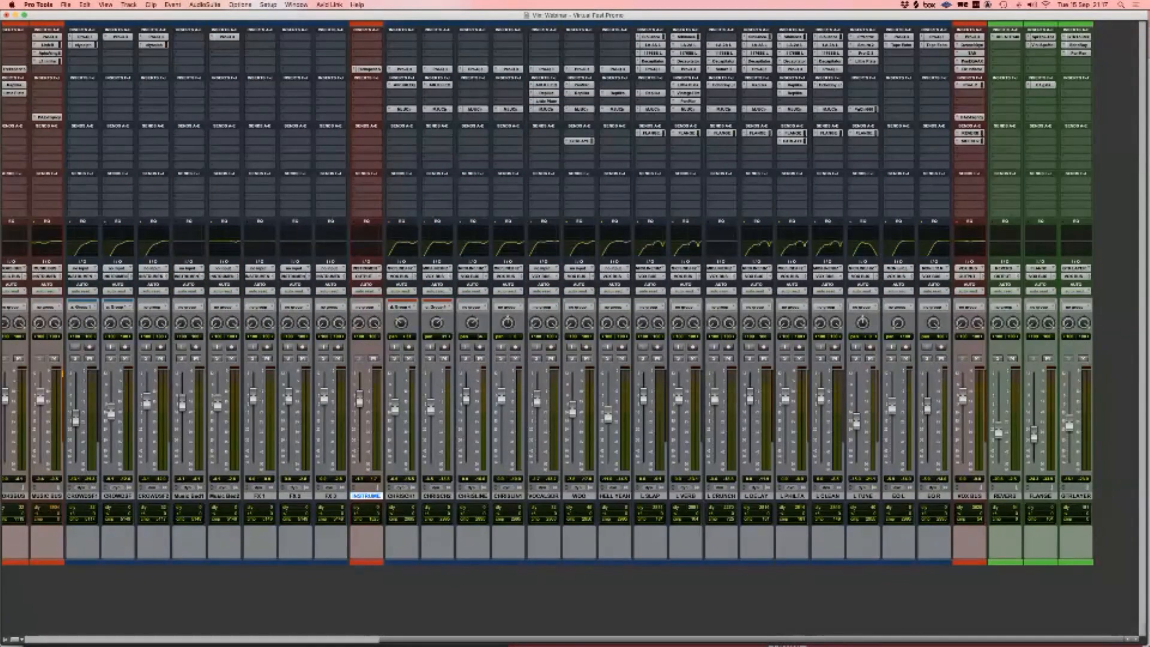
# Step: Restart session playback and scroll across the mixer's channel strips while listening
pyautogui.press('space')
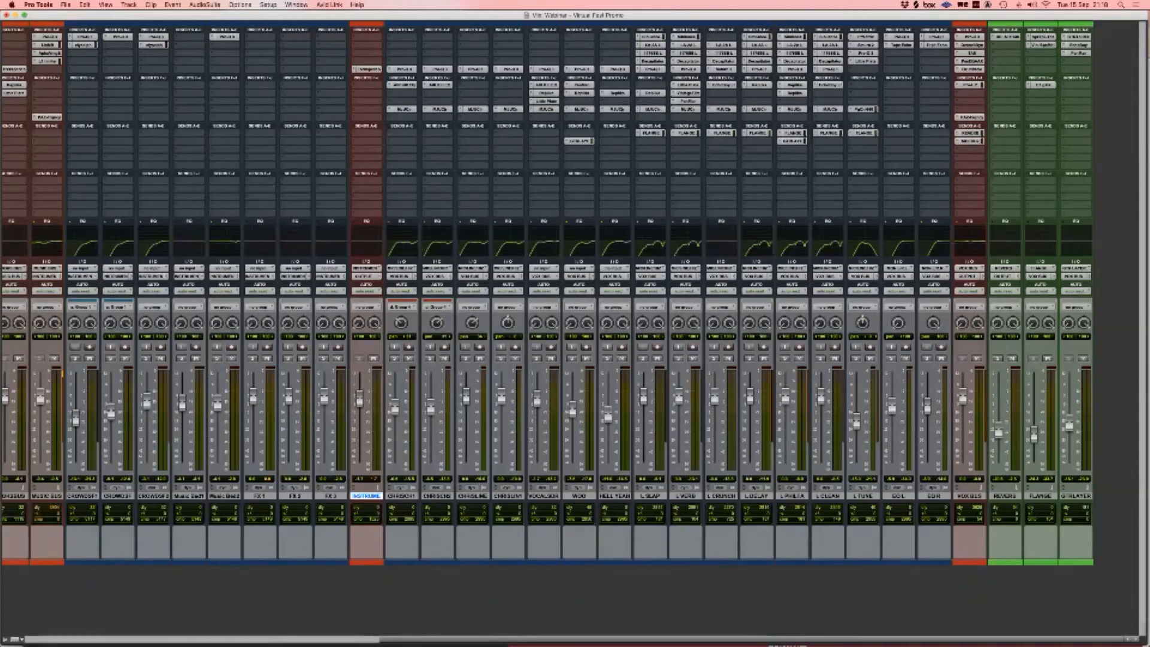
pyautogui.hscroll(-10, 569, 293)
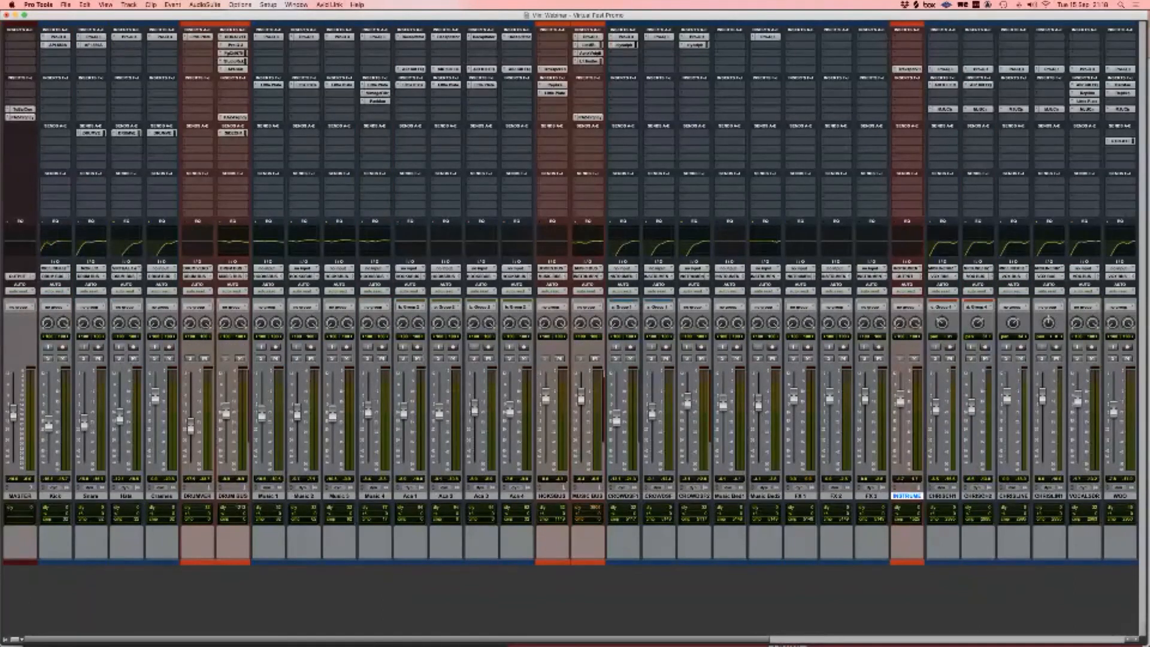
pyautogui.hscroll(10, 569, 293)
pyautogui.hscroll(-10, 569, 293)
pyautogui.hscroll(10, 569, 294)
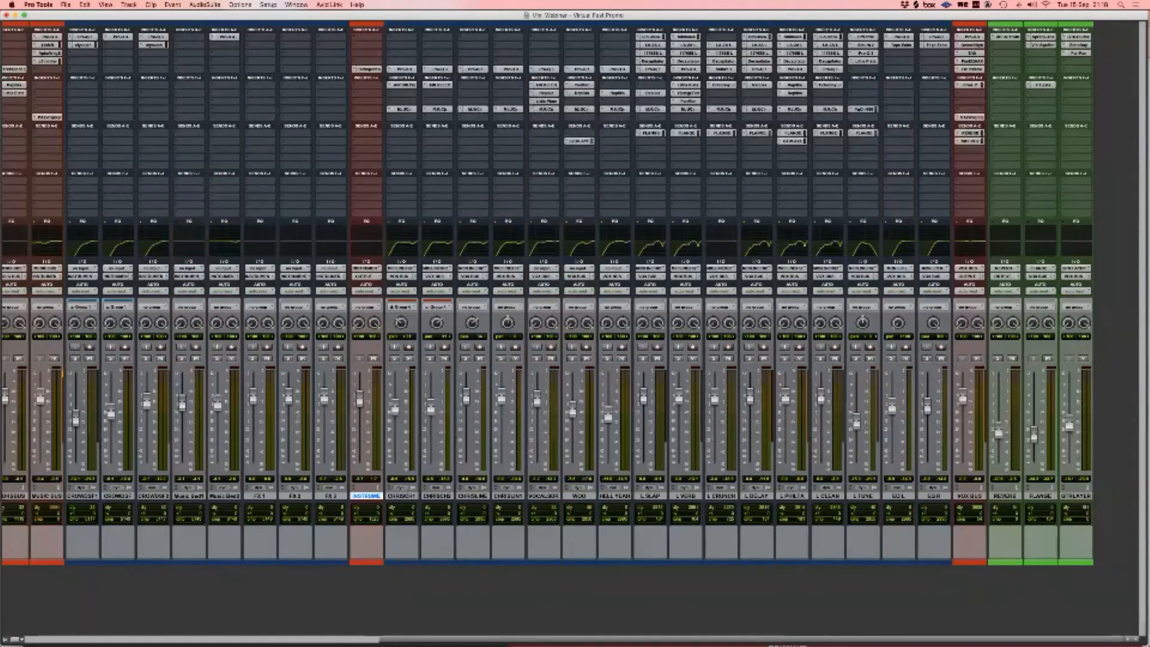
pyautogui.hscroll(-10, 569, 294)
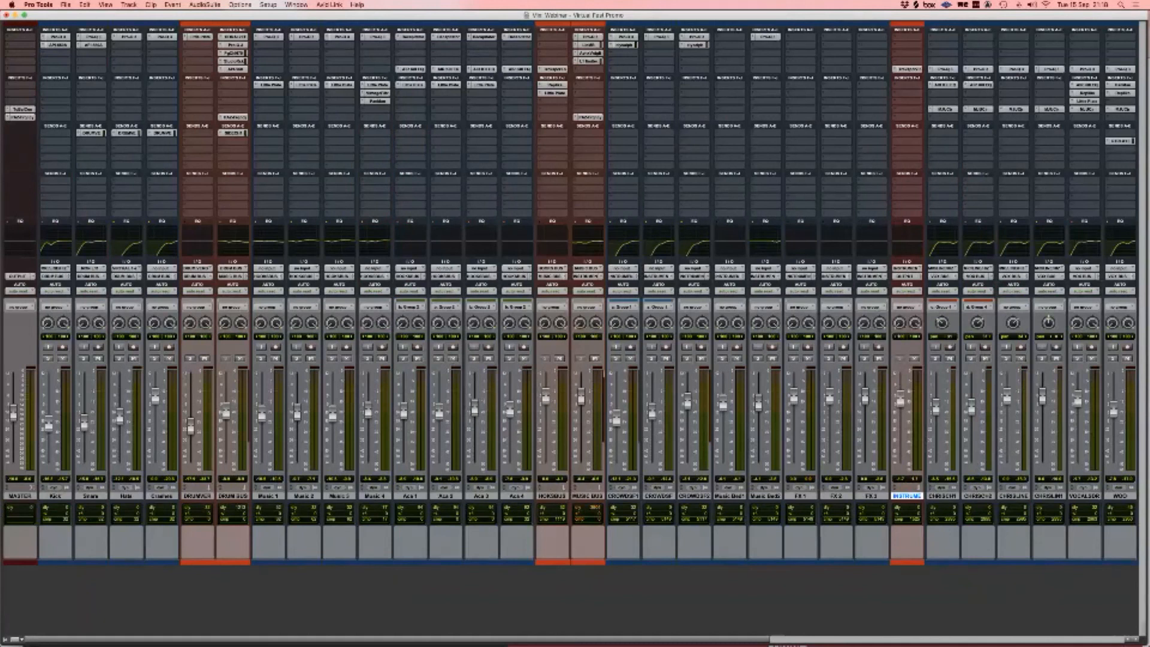
pyautogui.hscroll(10, 569, 294)
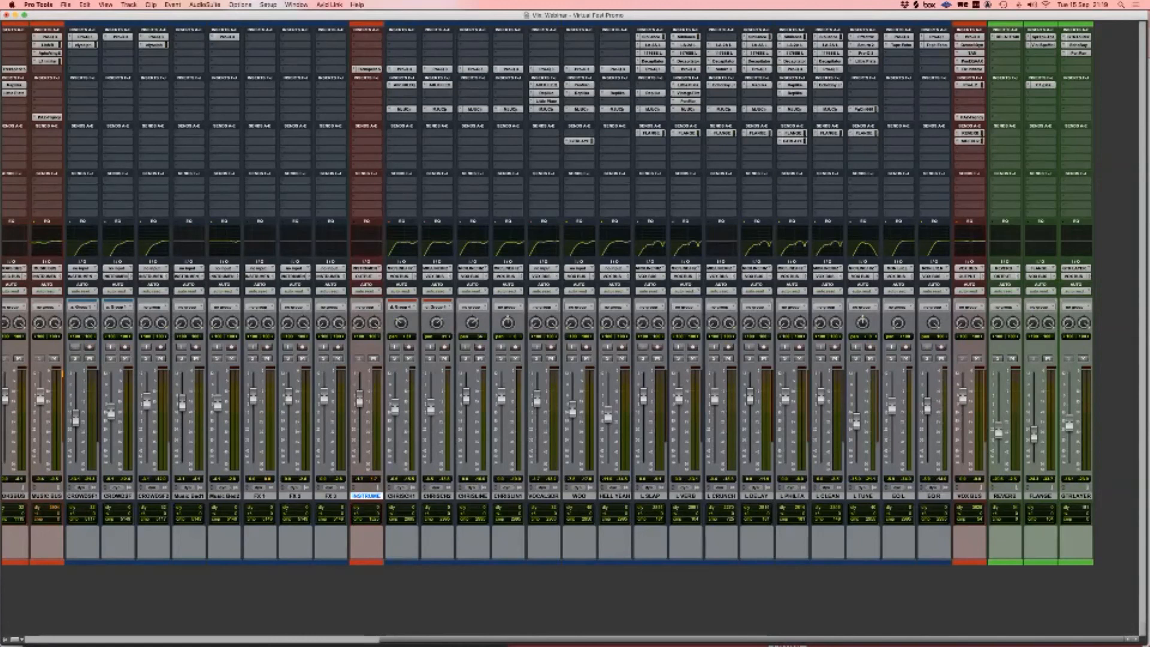
# Step: Check the PAZ Frequency analyser on VOX BUS, close it, and switch to the Edit window
pyautogui.click(971, 117)
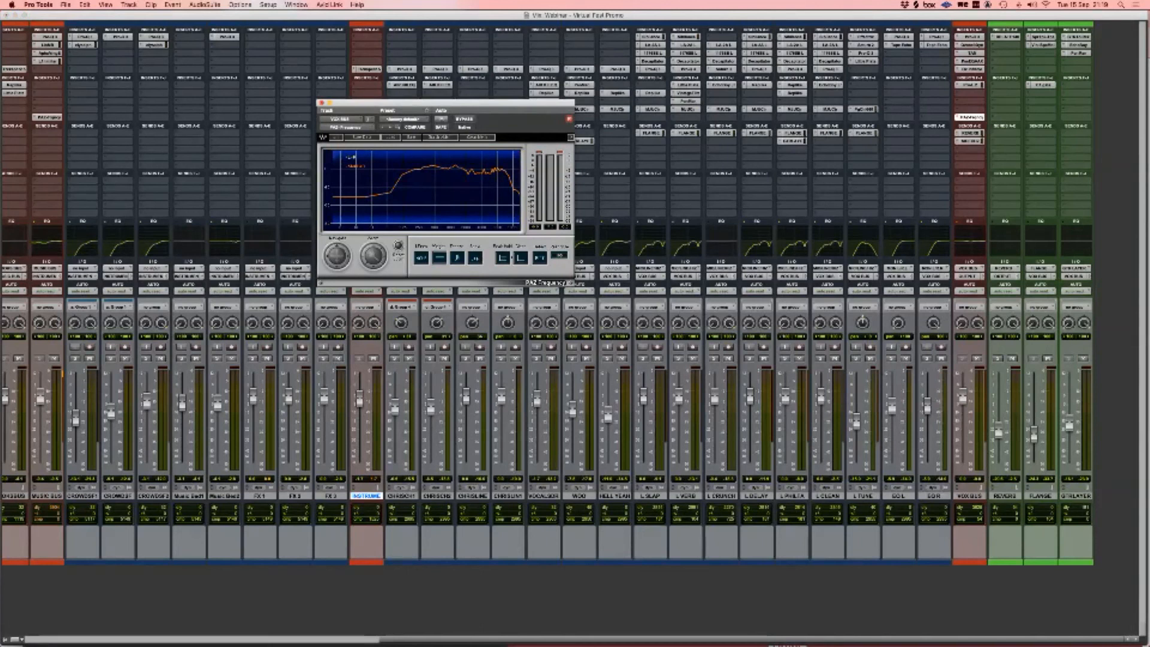
pyautogui.click(321, 103)
pyautogui.hscroll(-10, 569, 300)
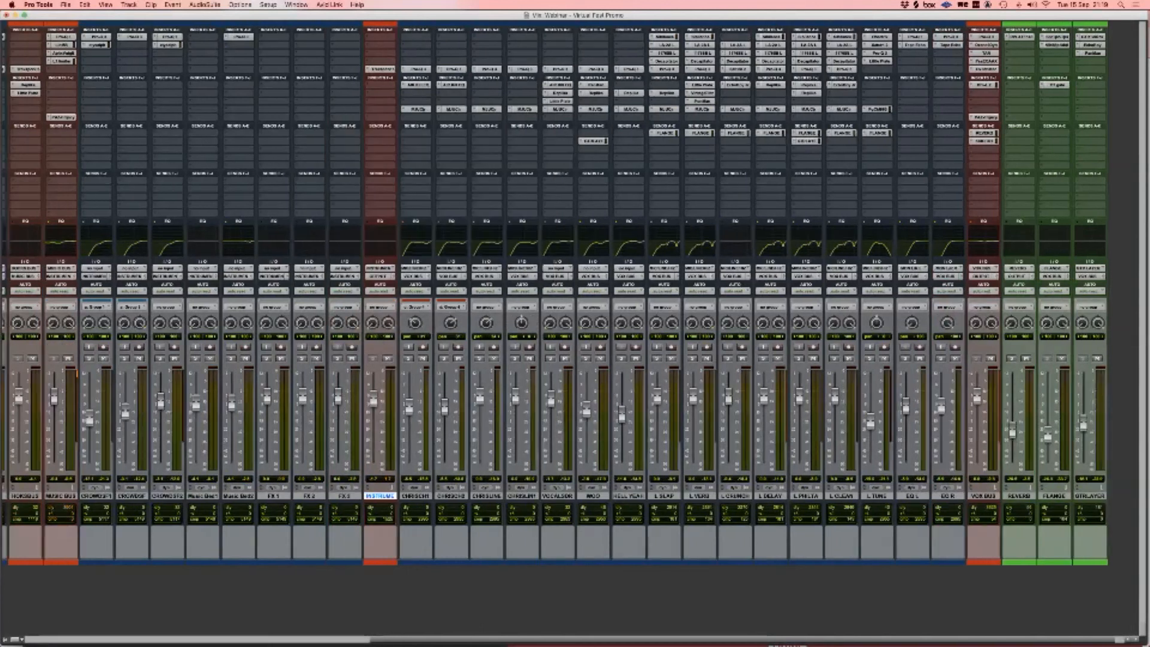
pyautogui.press('super+equal')
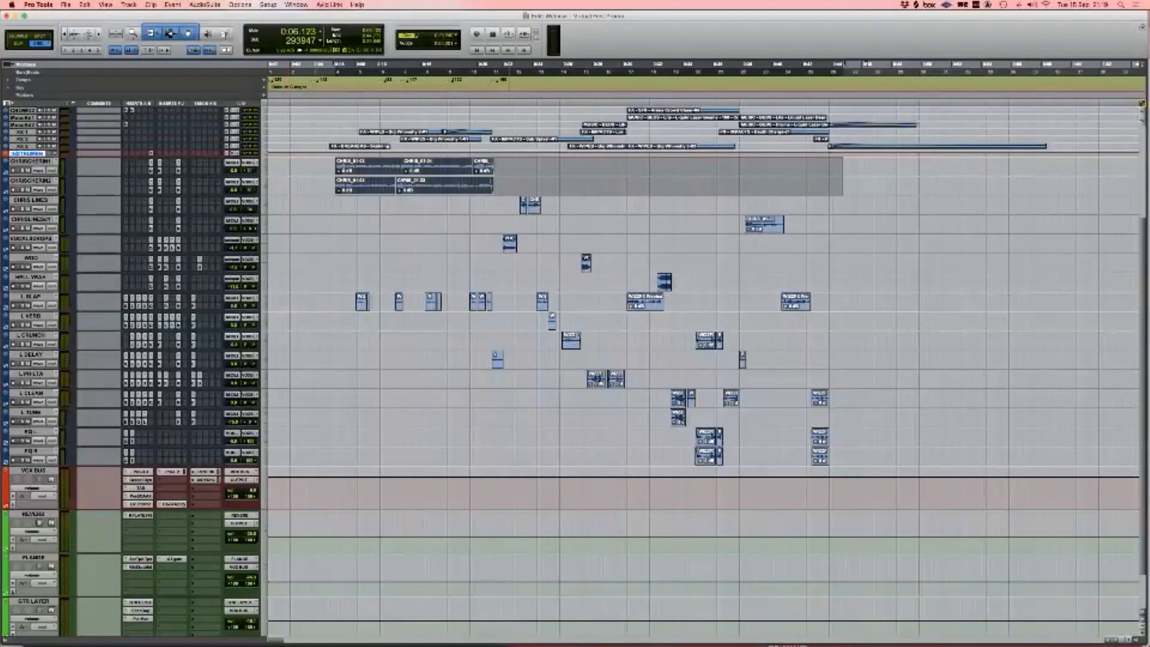
# Step: Enlarge the tiny tracks to small height and move the Aca 2 clip later, near 0:53
pyautogui.scroll(5, 575, 360)
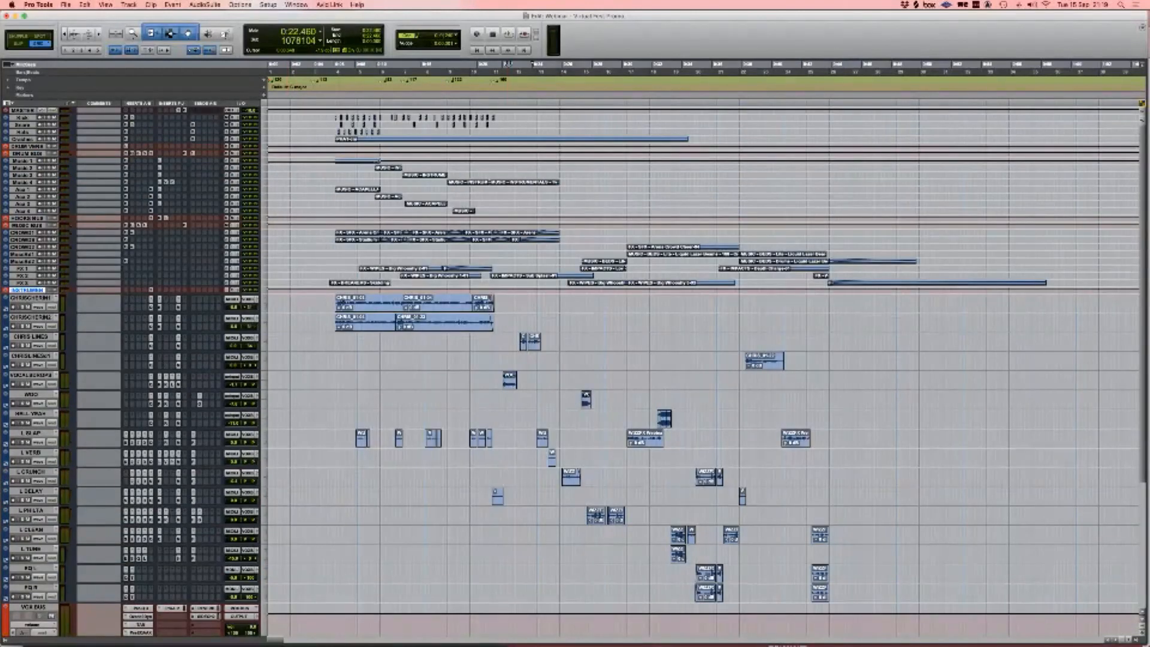
pyautogui.keyDown('alt'); pyautogui.click(264, 202); pyautogui.keyUp('alt')
pyautogui.keyDown('alt'); pyautogui.click(276, 218); pyautogui.keyUp('alt')
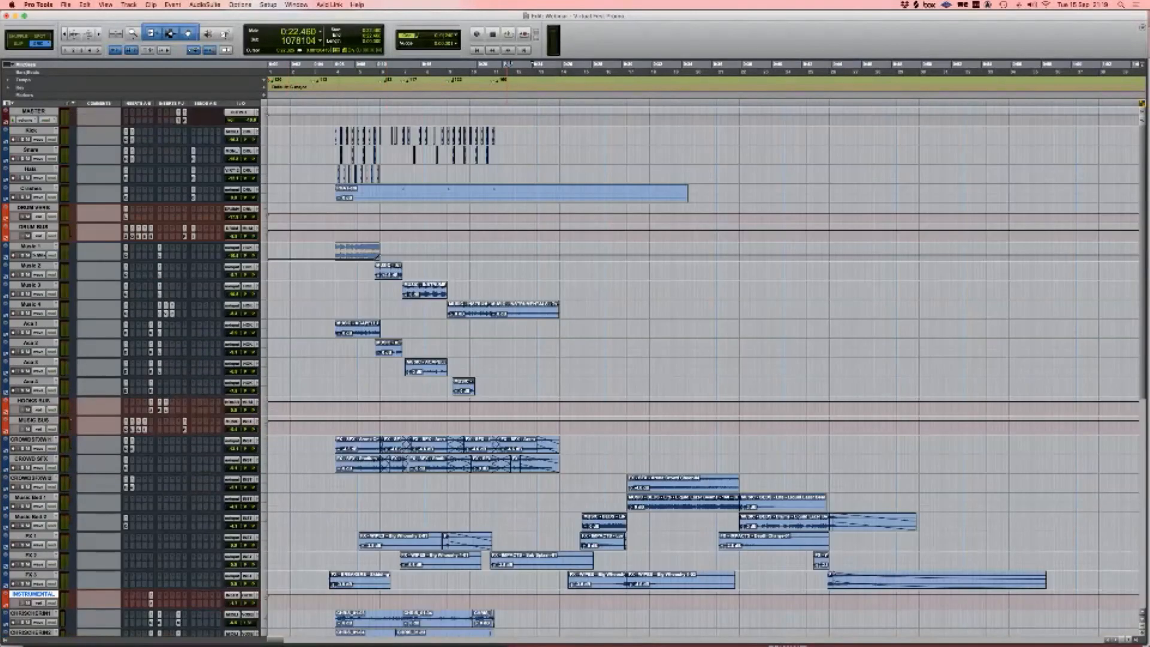
pyautogui.click(427, 370)
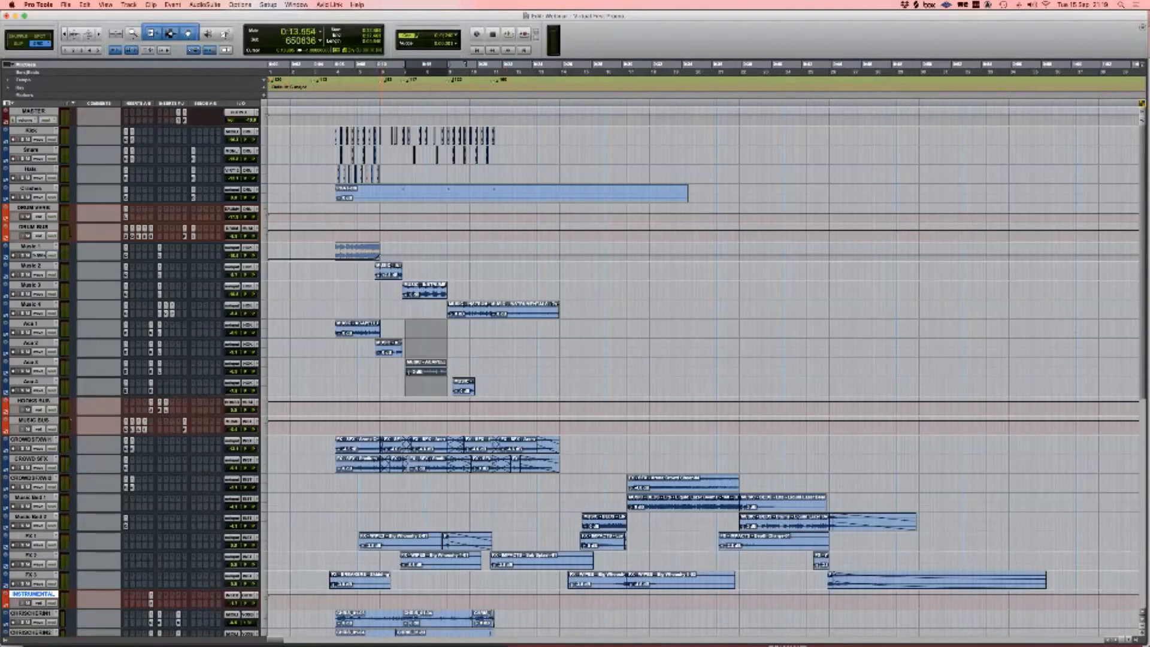
pyautogui.click(390, 351)
pyautogui.press('super+equal')
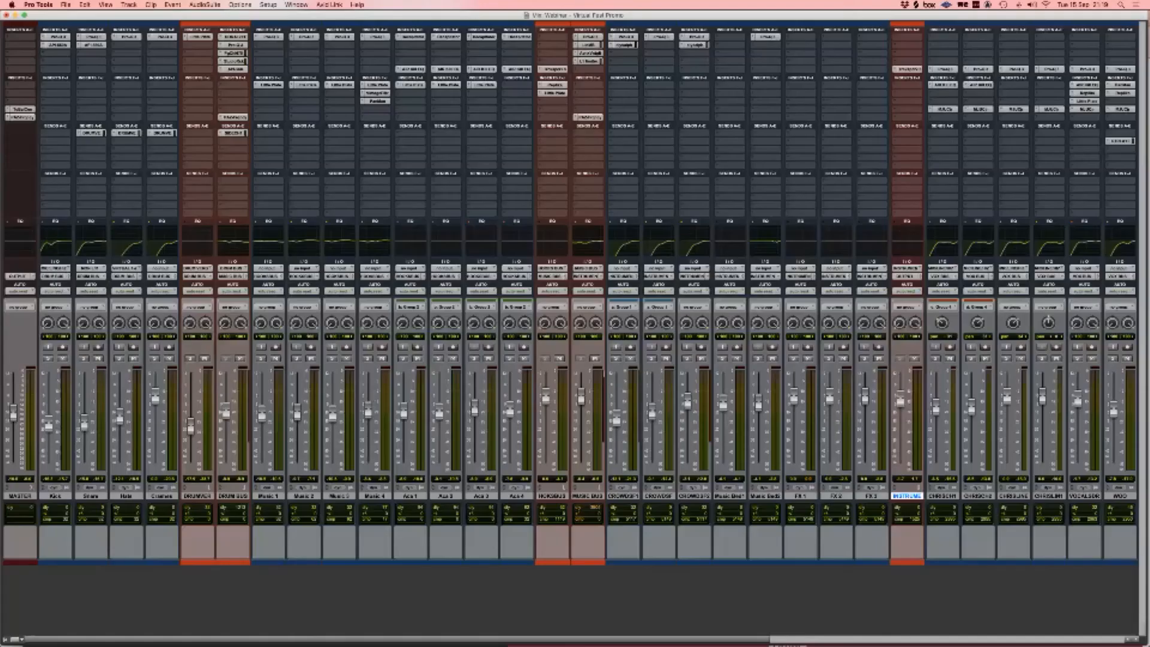
pyautogui.press('super+equal')
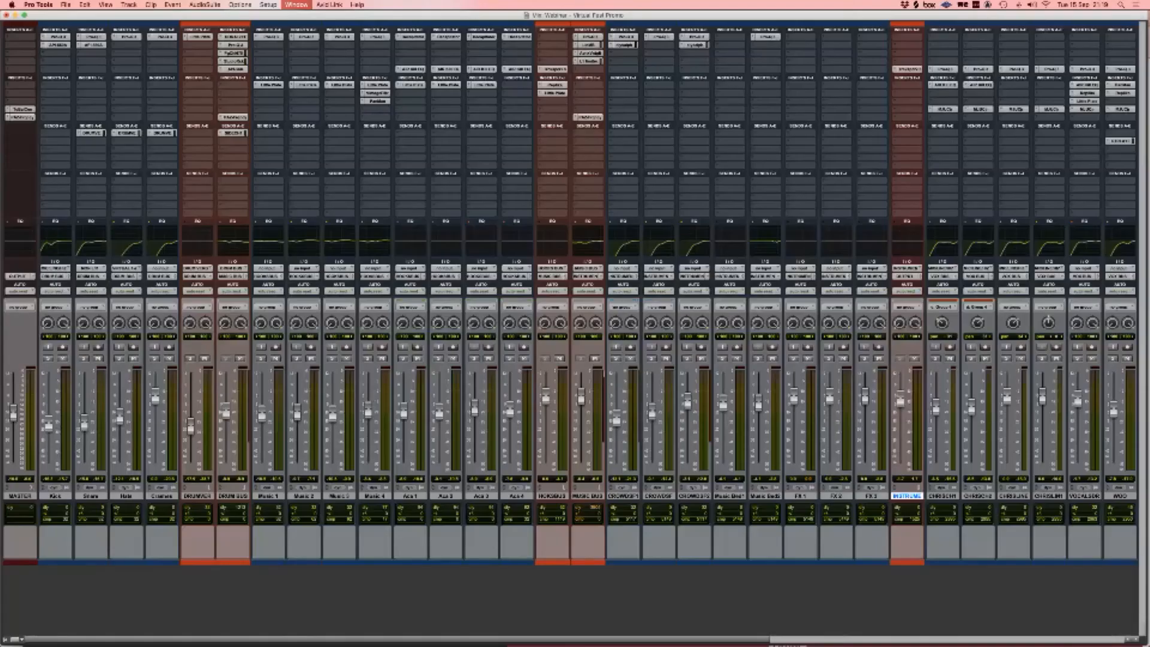
pyautogui.moveTo(389, 347); pyautogui.dragTo(986, 347)
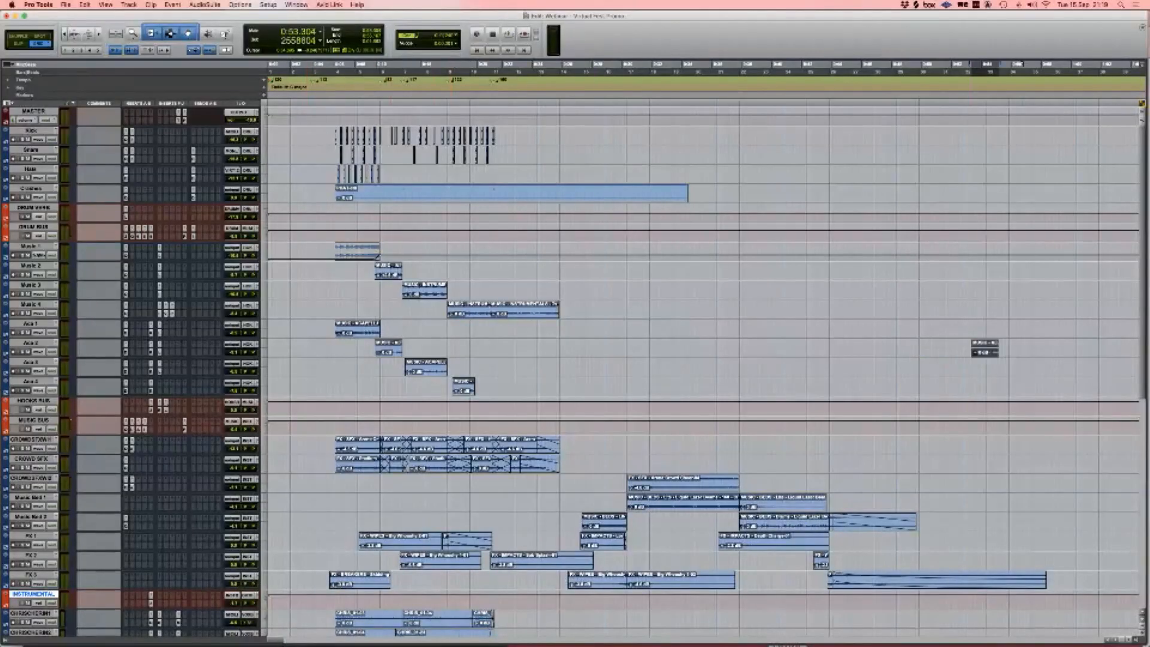
pyautogui.press('super+bracketright')
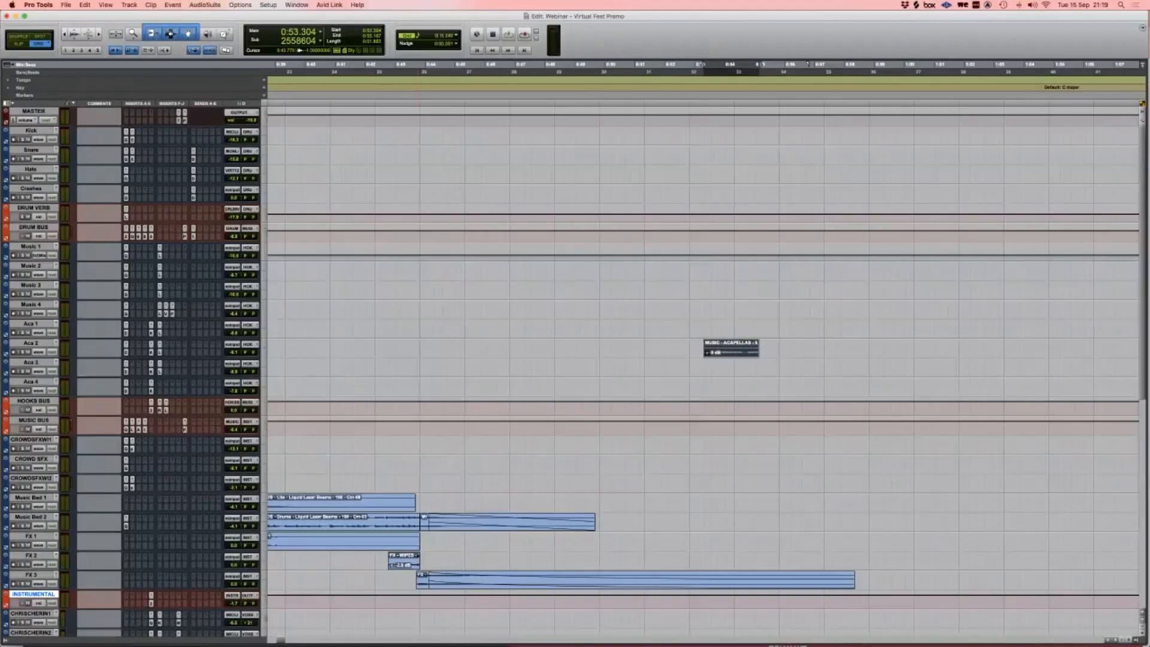
# Step: Bypass inserts K and L on Aca 2 and insert PAZ-Frequency (stereo) from a 'paz' search
pyautogui.keyDown('super'); pyautogui.click(151, 353); pyautogui.keyUp('super')
pyautogui.keyDown('super'); pyautogui.click(160, 353); pyautogui.keyUp('super')
pyautogui.click(167, 345)
pyautogui.write('paz')
pyautogui.press('Down')
pyautogui.press('Return')
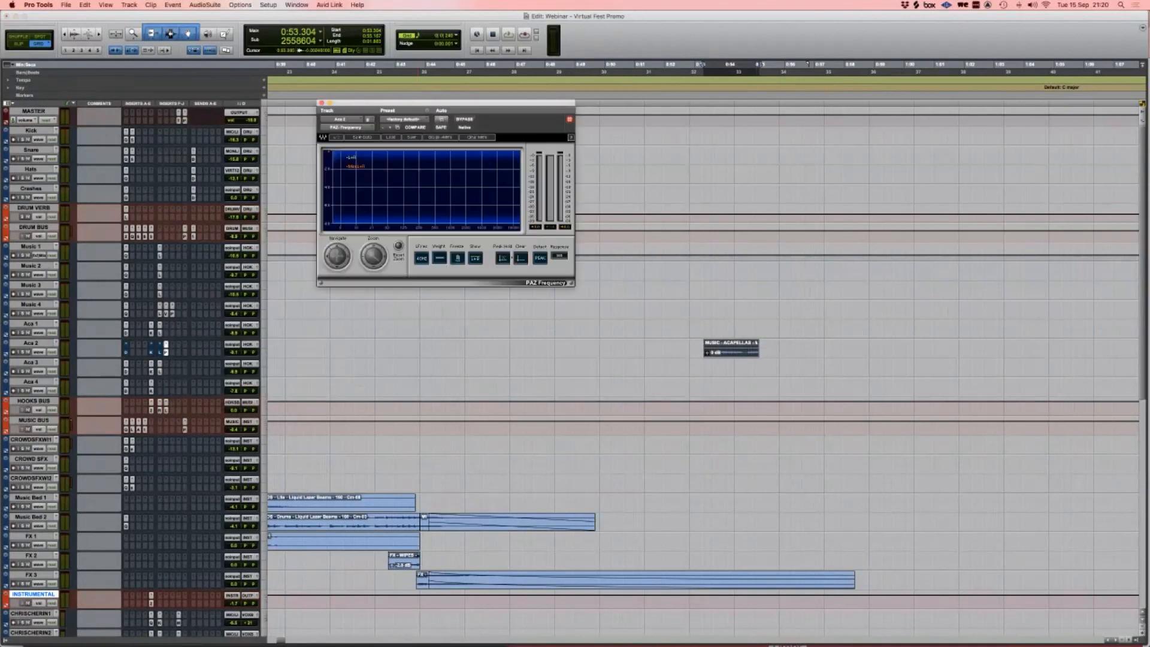
# Step: Zoom in on the acapella clip and briefly audition it
pyautogui.click(713, 368)
pyautogui.press('t')
pyautogui.press('space')
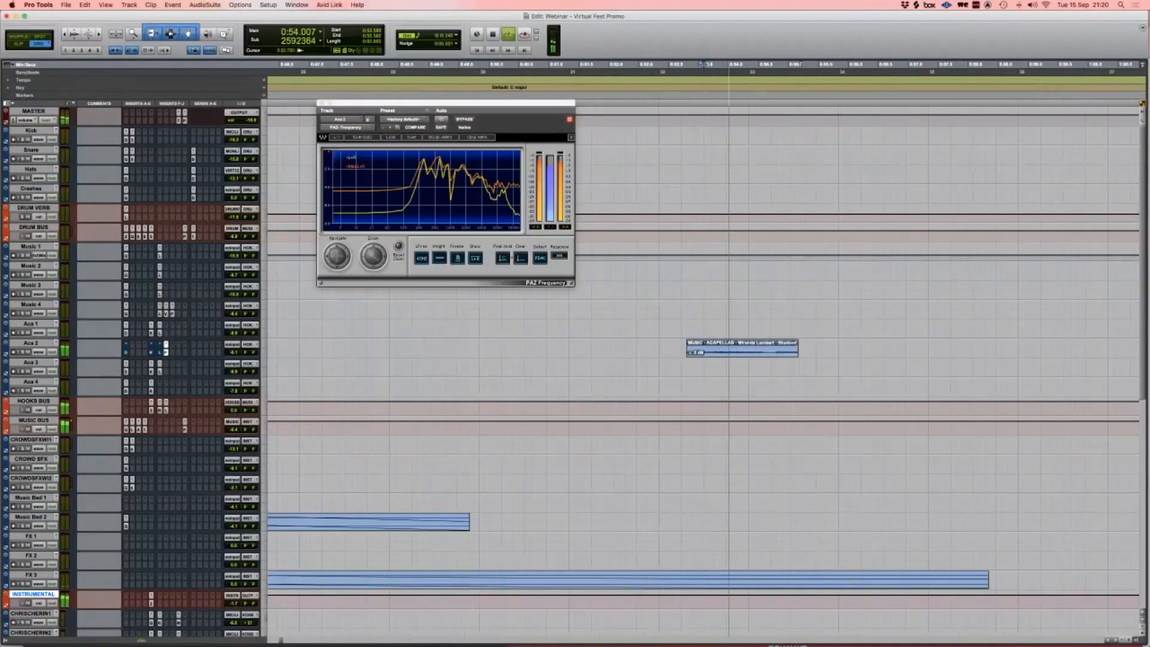
pyautogui.press('space')
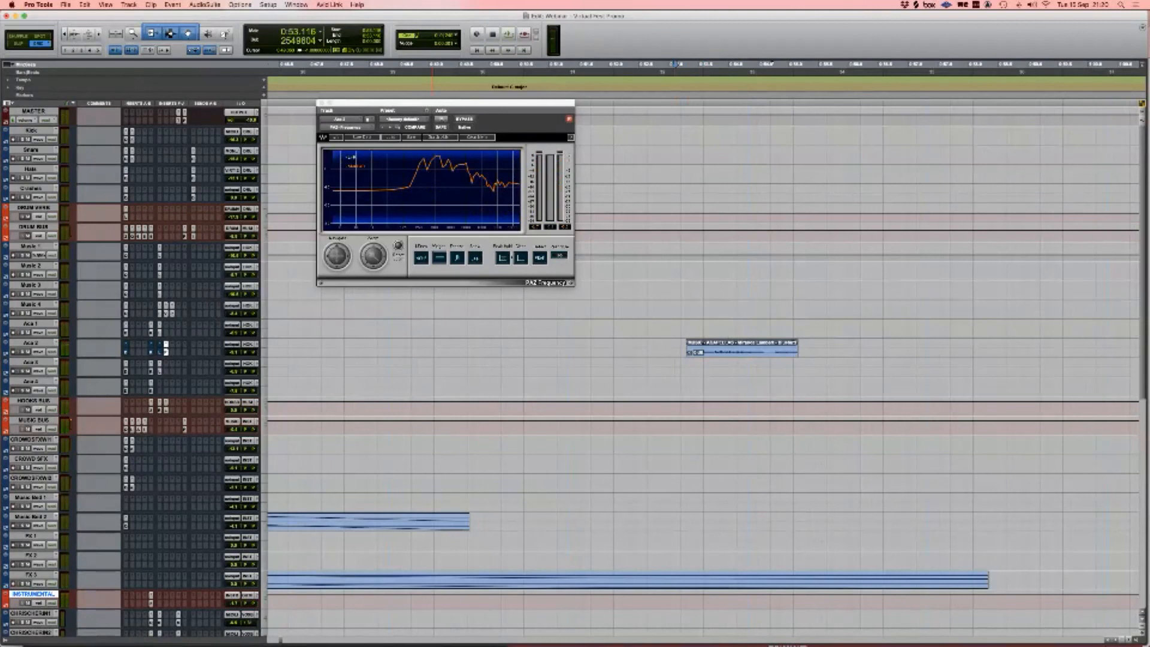
# Step: Swap Aca 2's analyser for FabFilter Pro-Q 3, audition it, and add then remove a high cut band
pyautogui.click(132, 345)
pyautogui.click(150, 322)
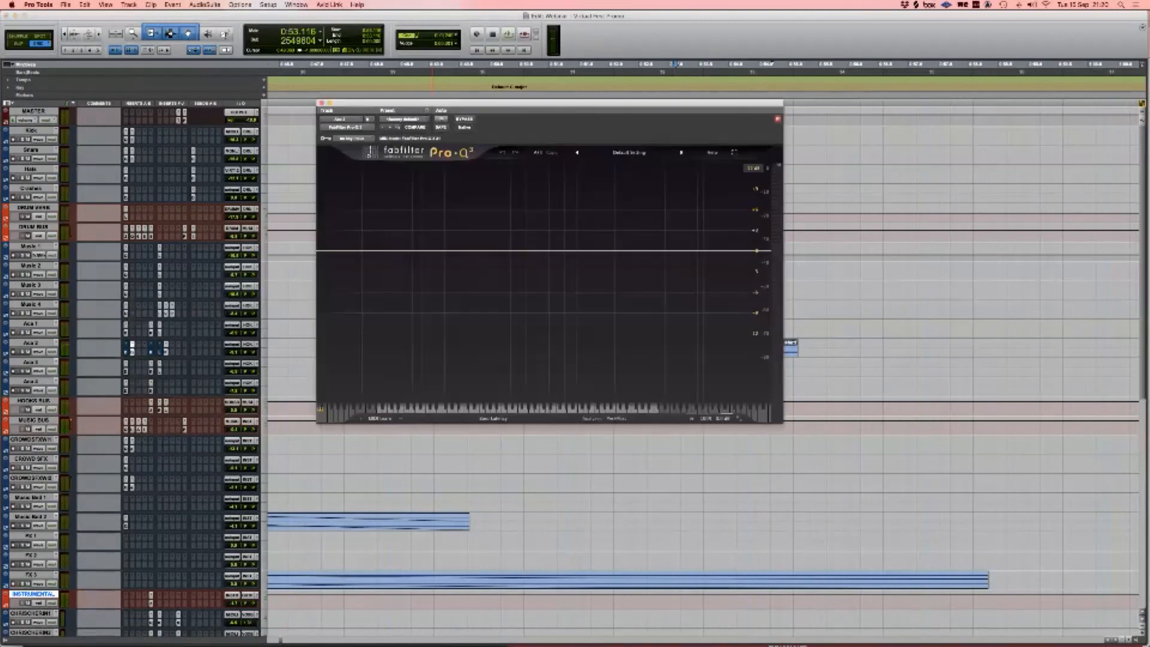
pyautogui.press('space')
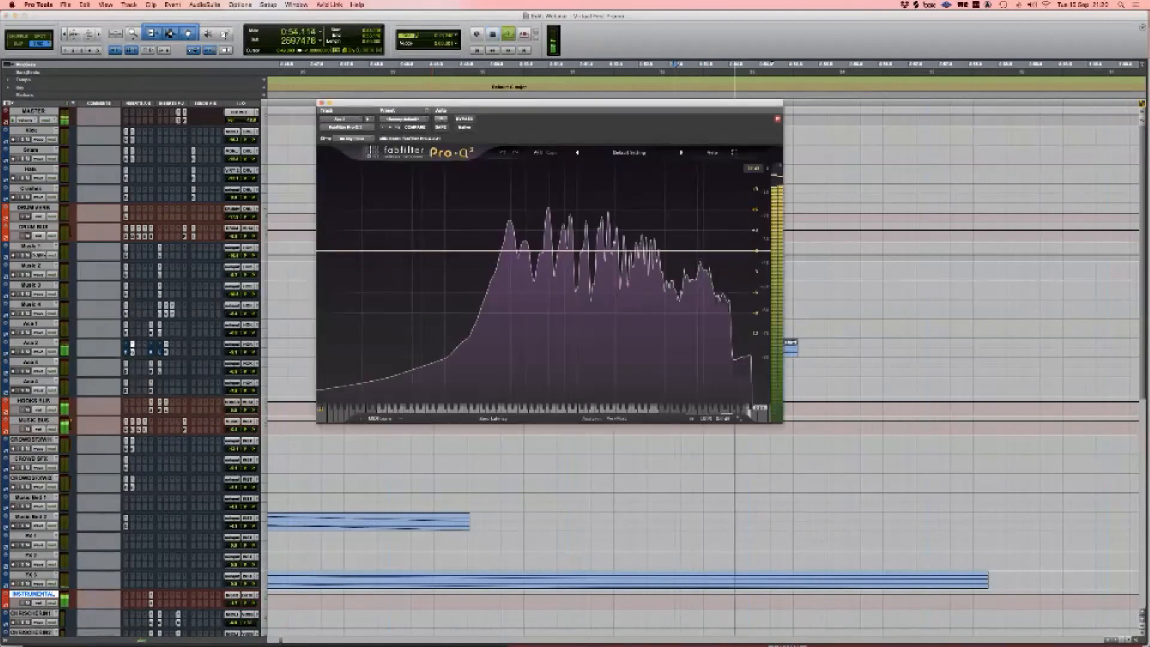
pyautogui.press('space')
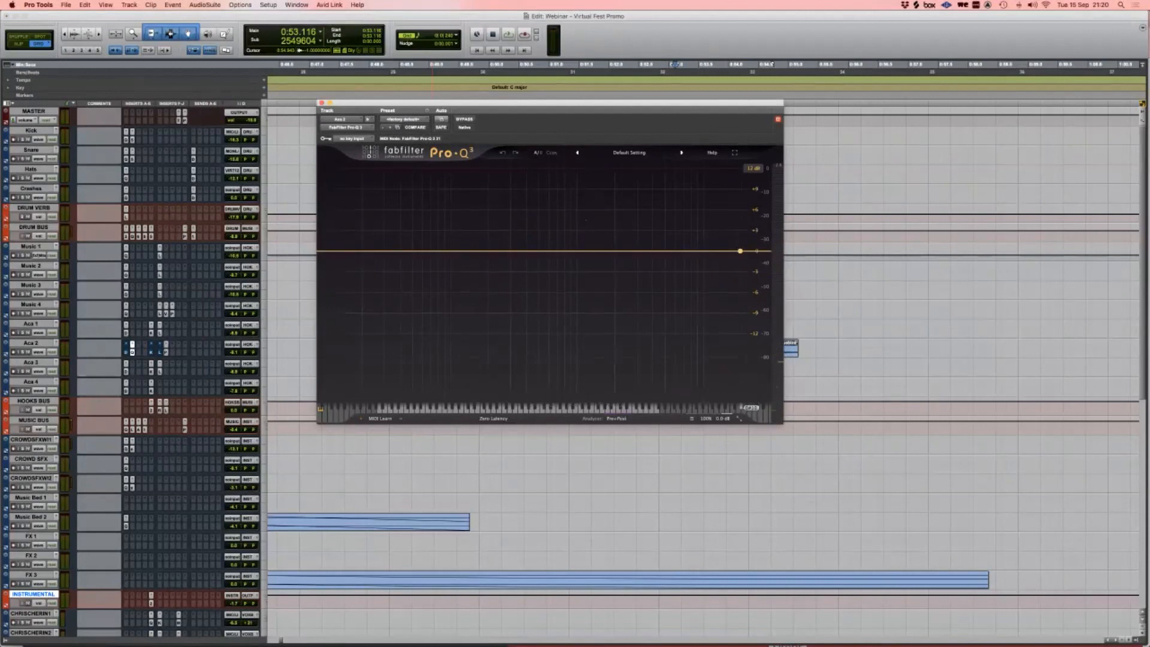
pyautogui.click(740, 251)
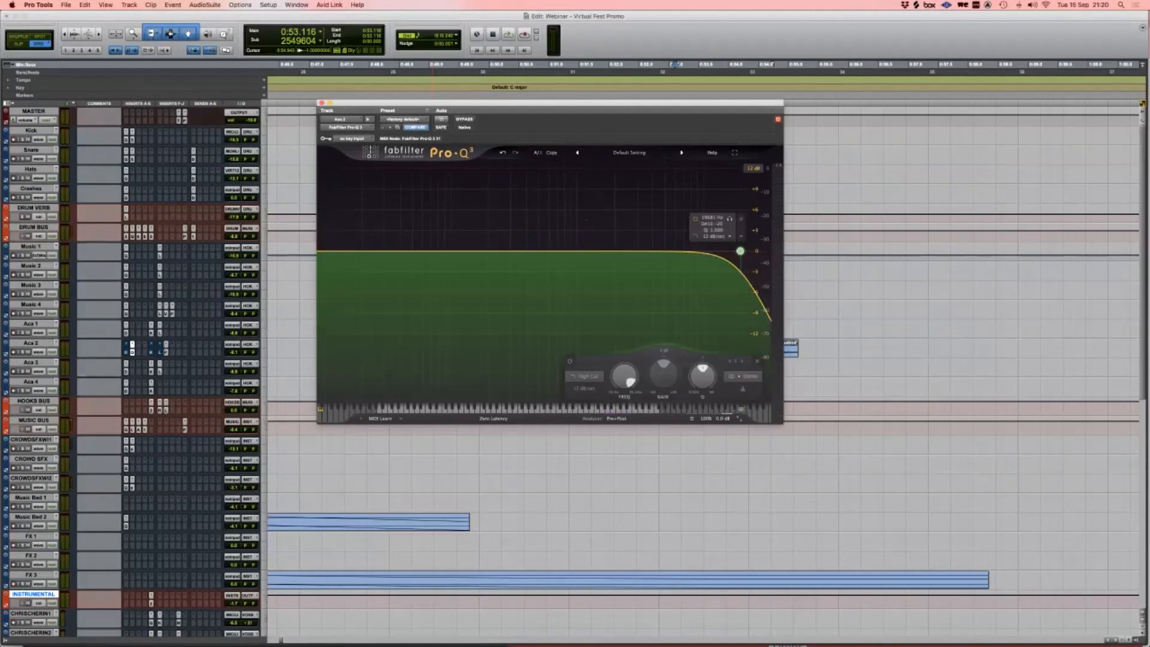
pyautogui.click(758, 362)
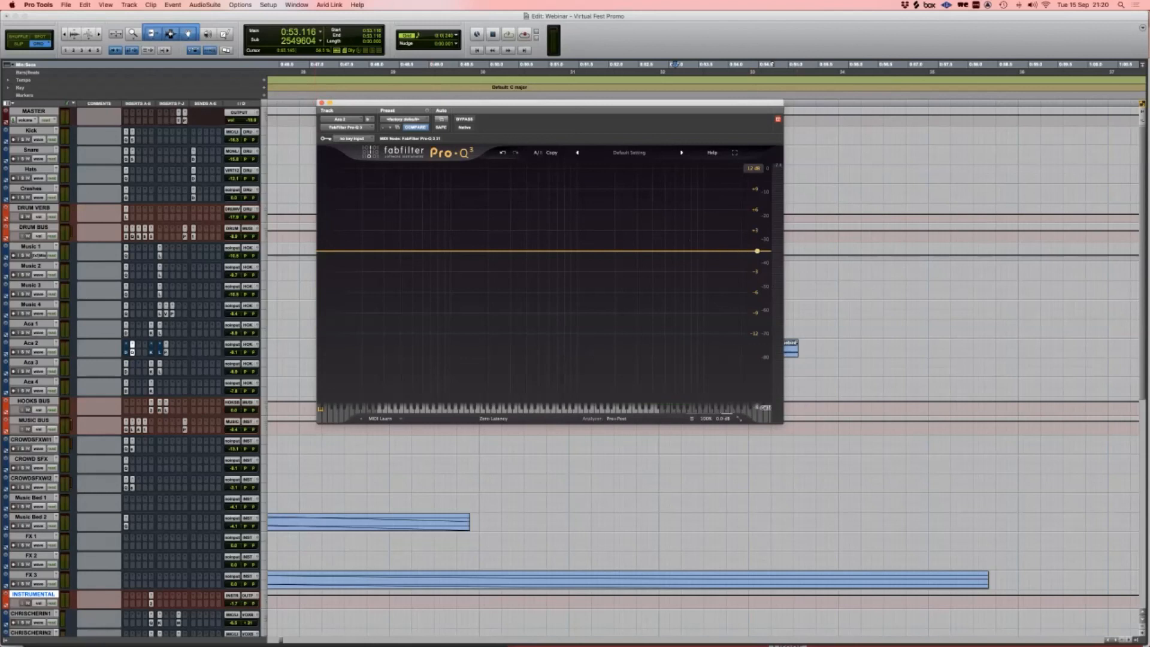
# Step: Close Pro-Q 3, delete the acapella clip on Aca 2, and remove the Pro-Q 3 insert
pyautogui.press('super+w')
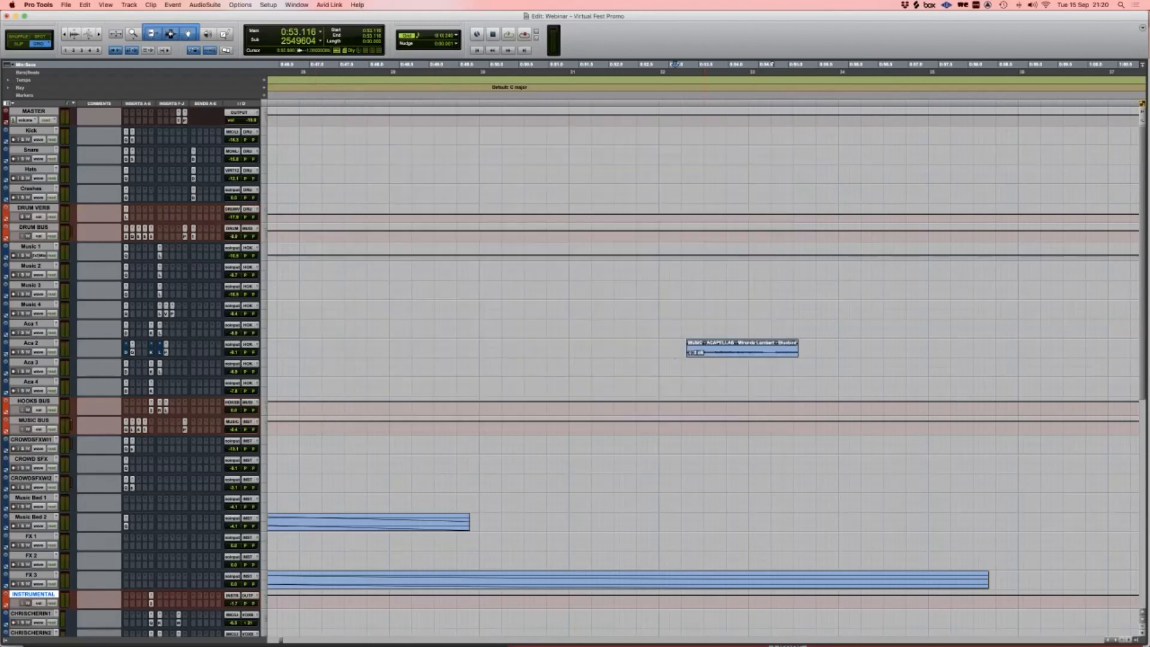
pyautogui.click(743, 352)
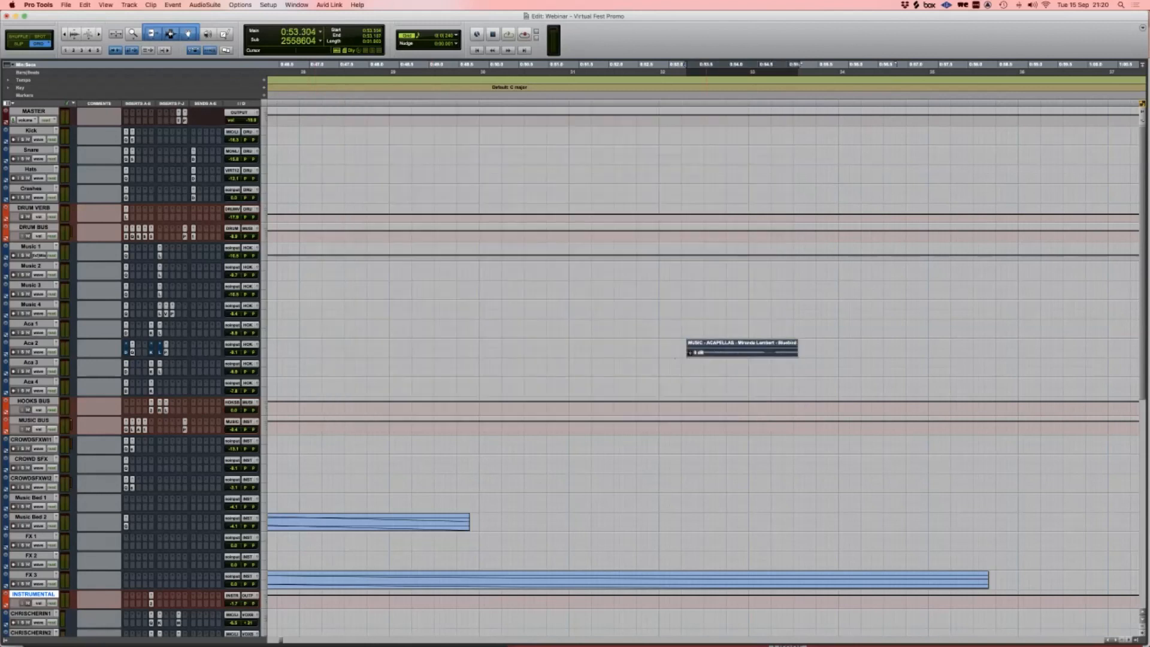
pyautogui.press('Delete')
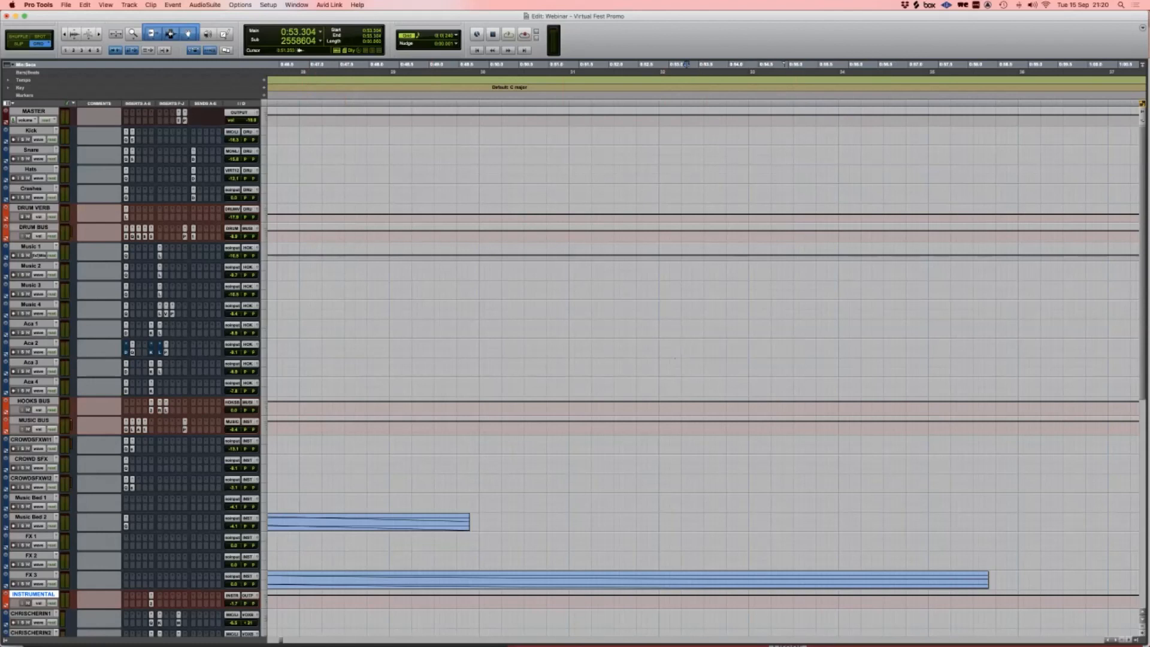
pyautogui.click(132, 344)
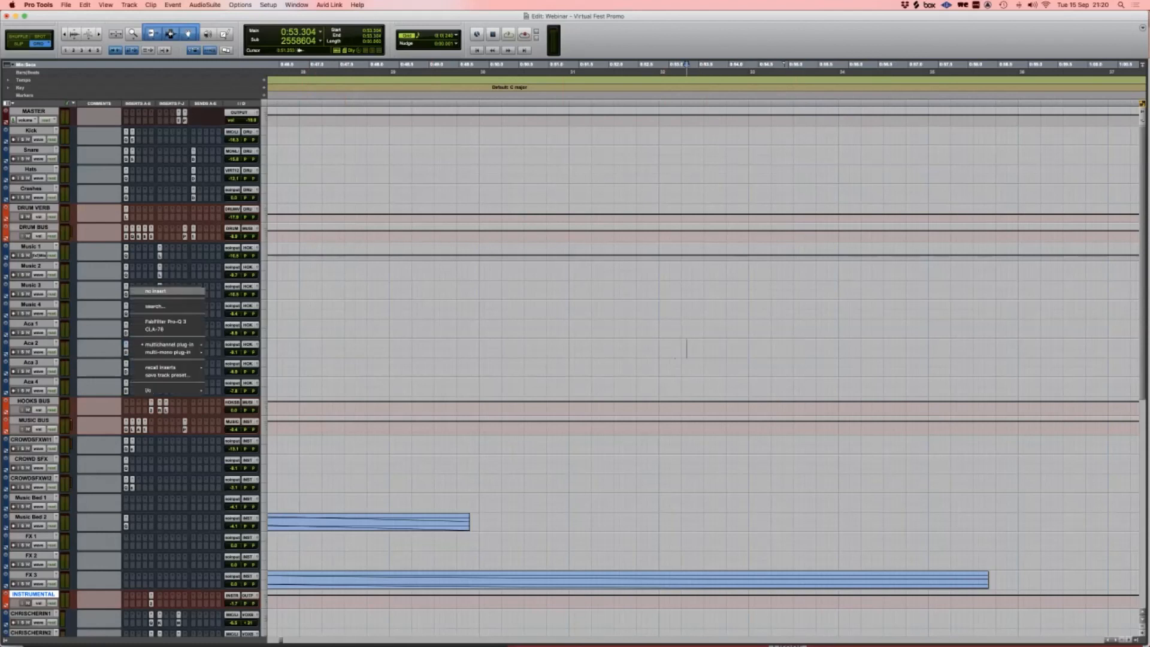
pyautogui.click(147, 290)
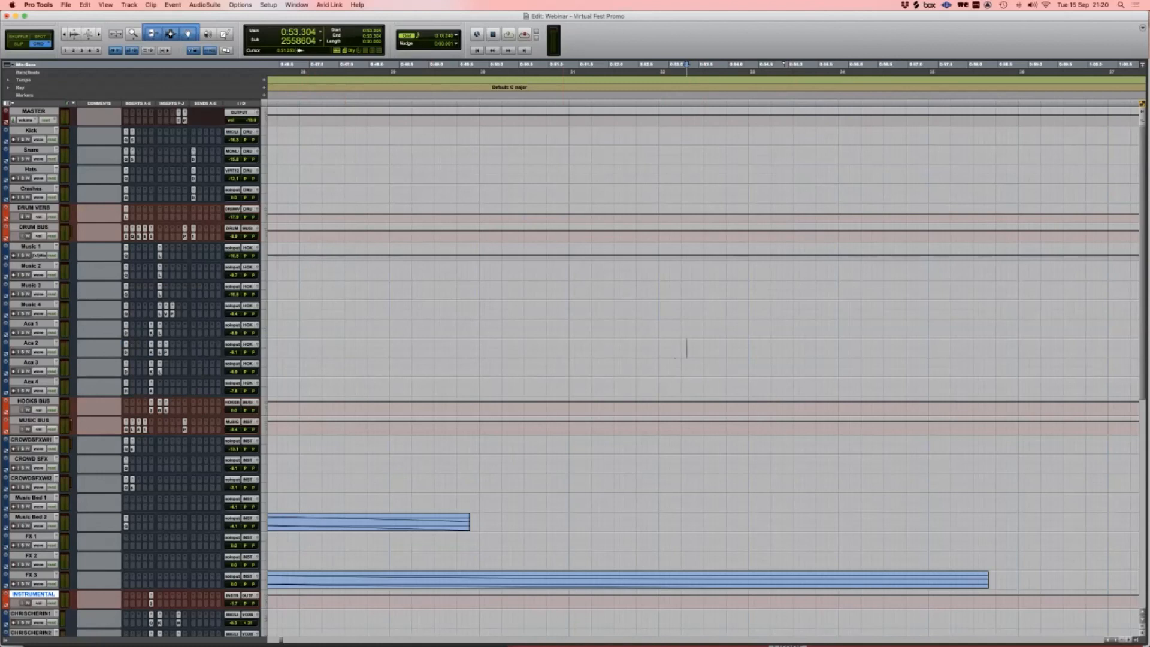
# Step: Insert Softube Passive EQ on Aca 2 and boost its High band to about 4.90
pyautogui.click(161, 345)
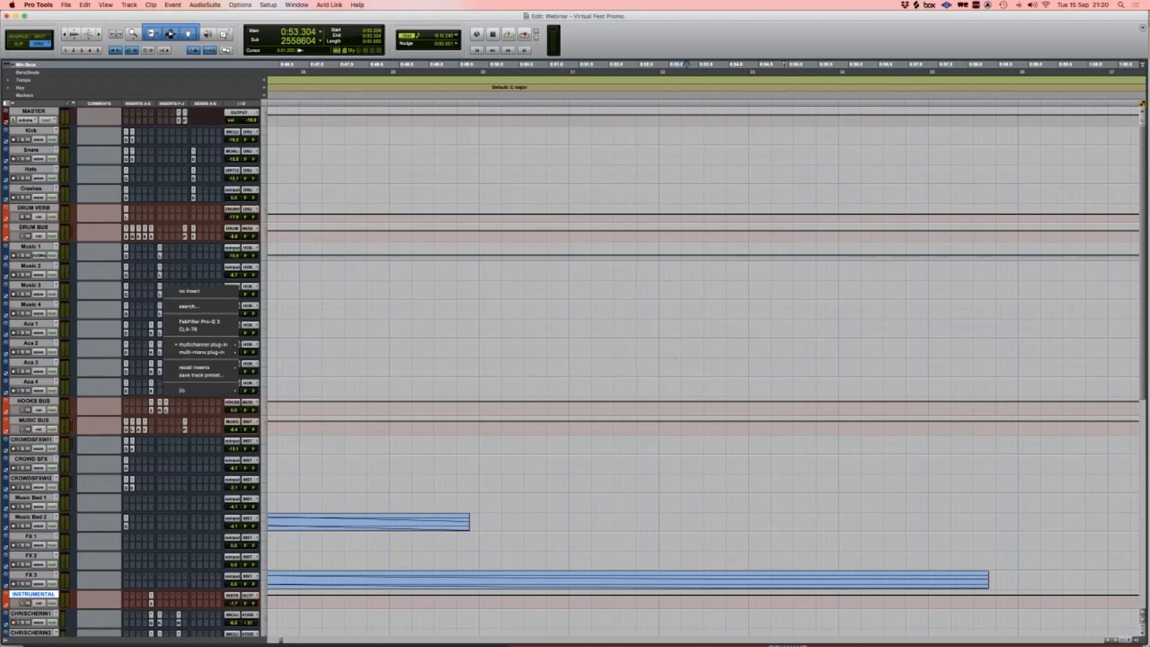
pyautogui.click(687, 347)
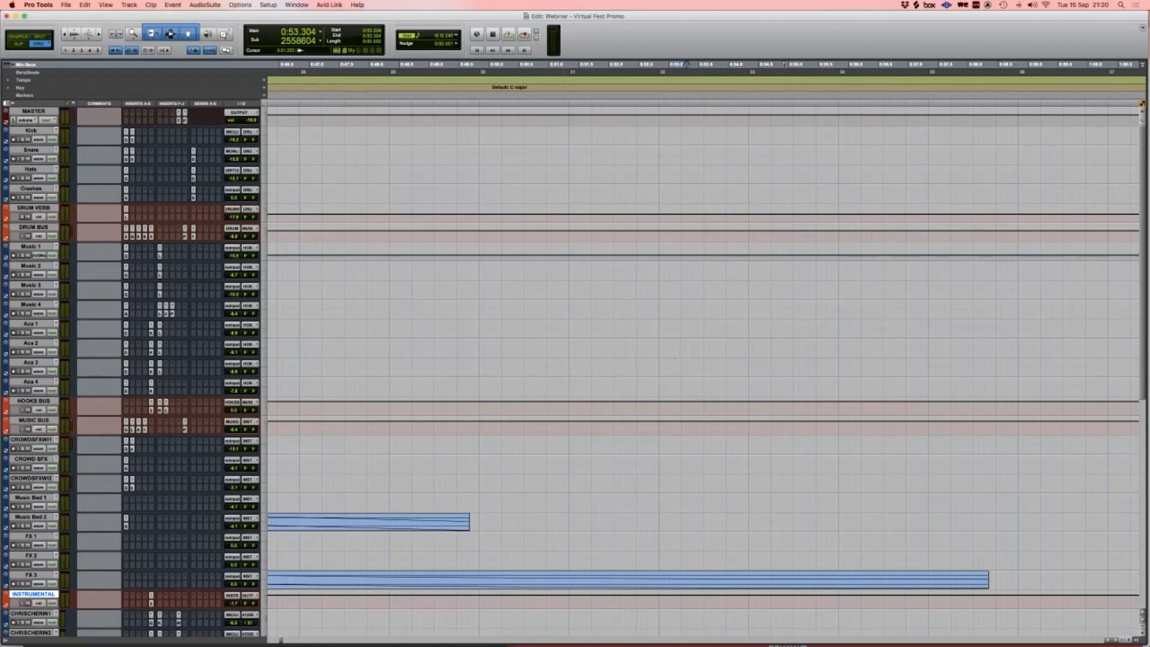
pyautogui.click(160, 345)
pyautogui.click(203, 347)
pyautogui.click(179, 346)
pyautogui.write('passive')
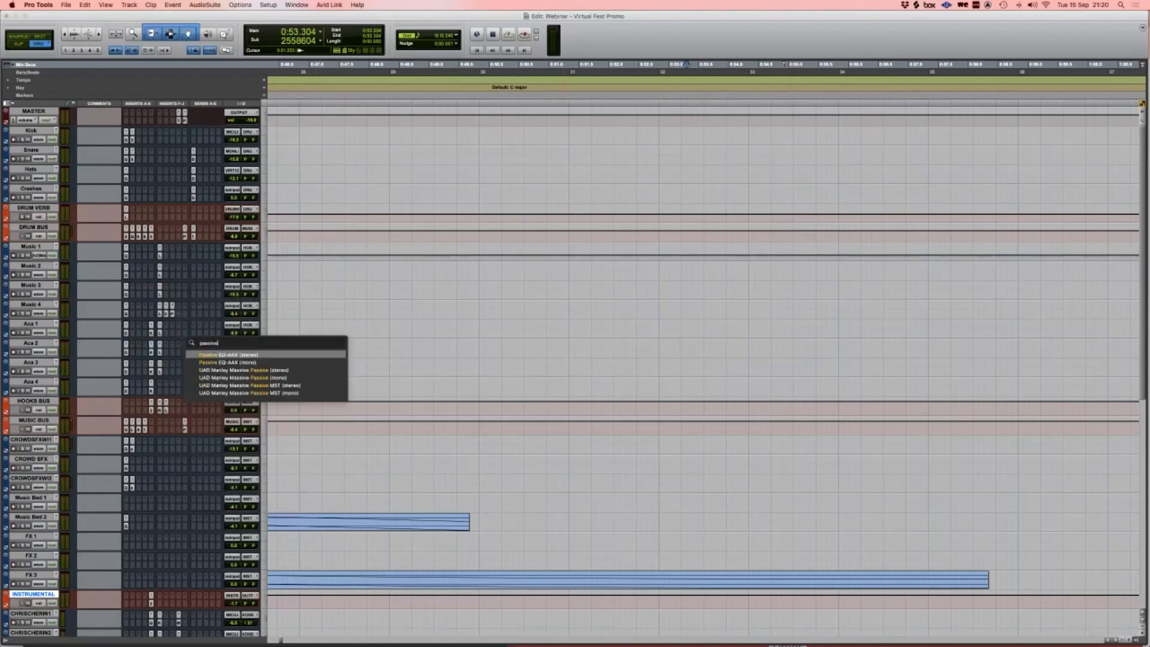
pyautogui.press('Return')
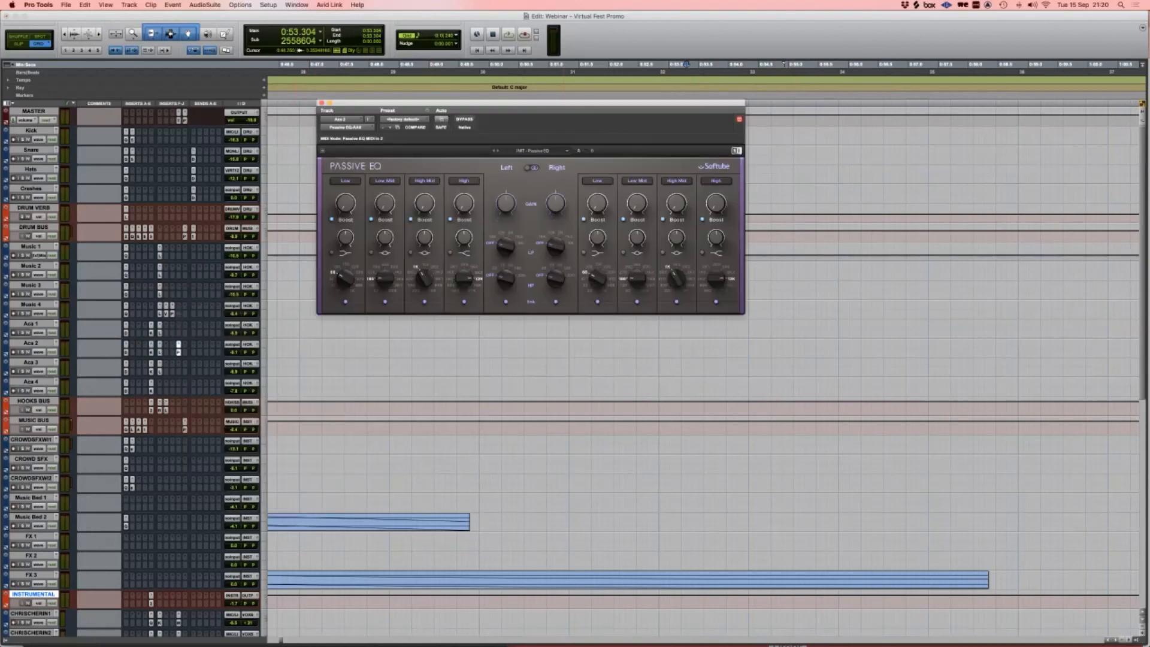
pyautogui.moveTo(465, 204); pyautogui.dragTo(465, 180)
# Step: Replace Passive EQ with Maag EQ4 on Aca 2, then close its window
pyautogui.click(179, 345)
pyautogui.click(204, 291)
pyautogui.write('tube')
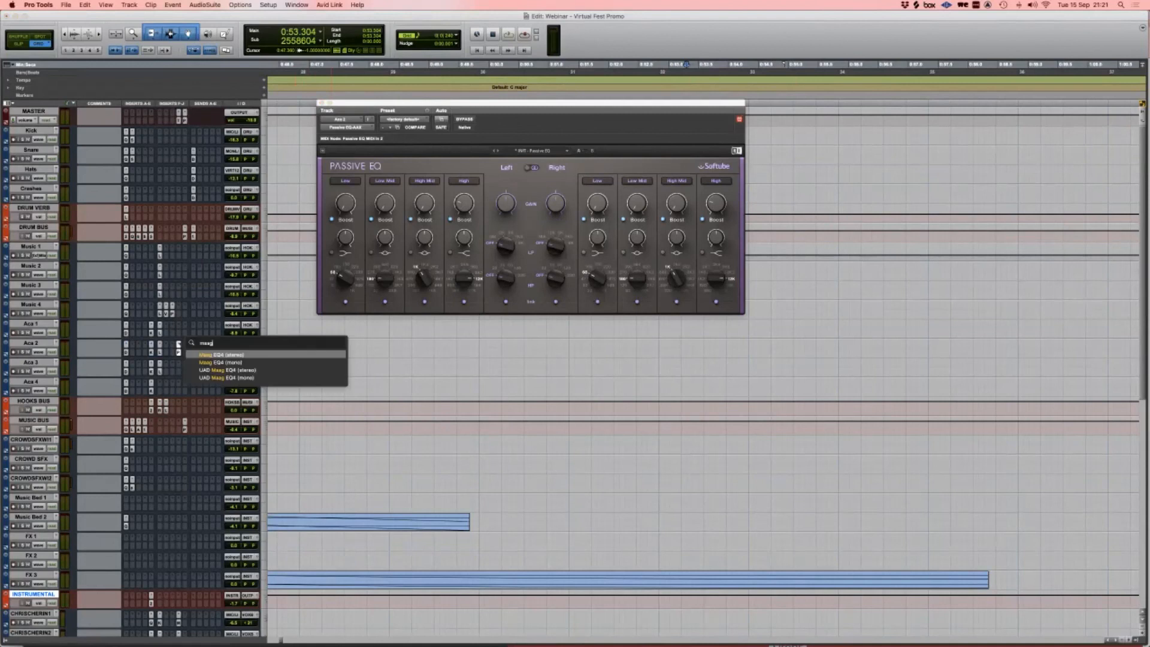
pyautogui.press('Return')
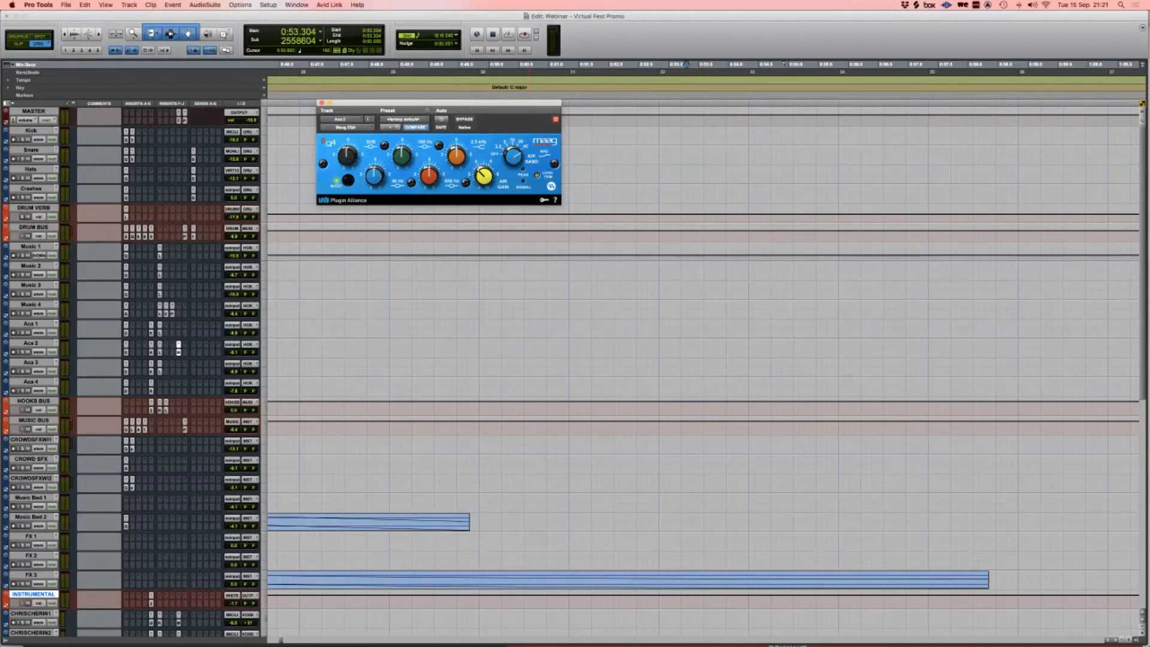
pyautogui.click(322, 103)
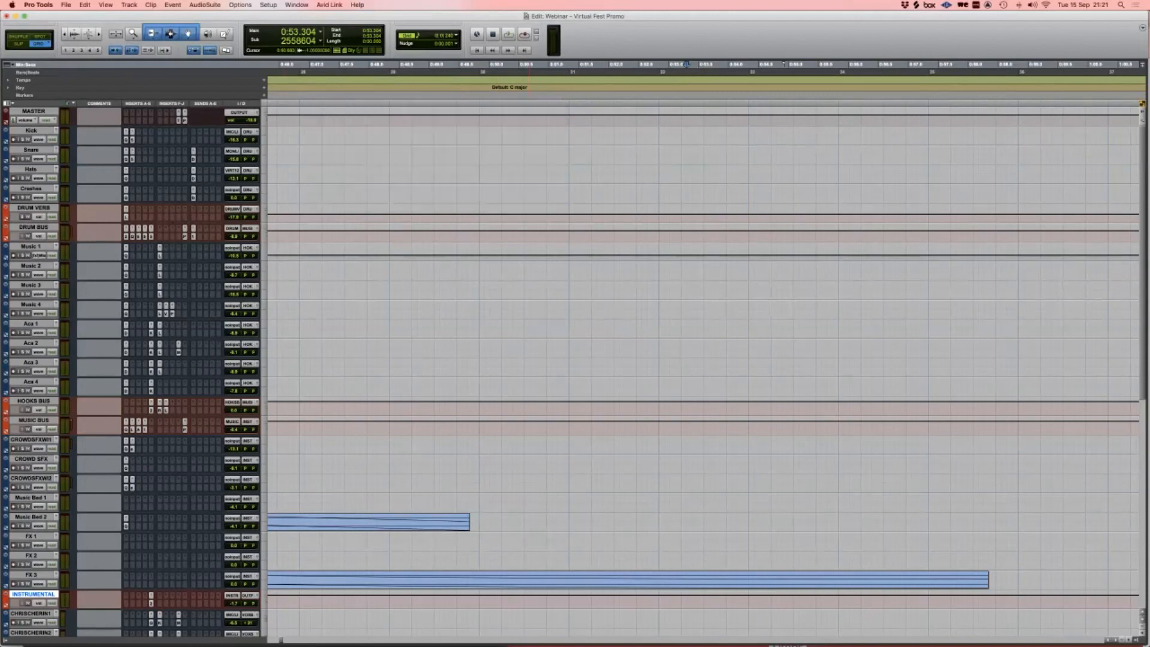
pyautogui.click(178, 344)
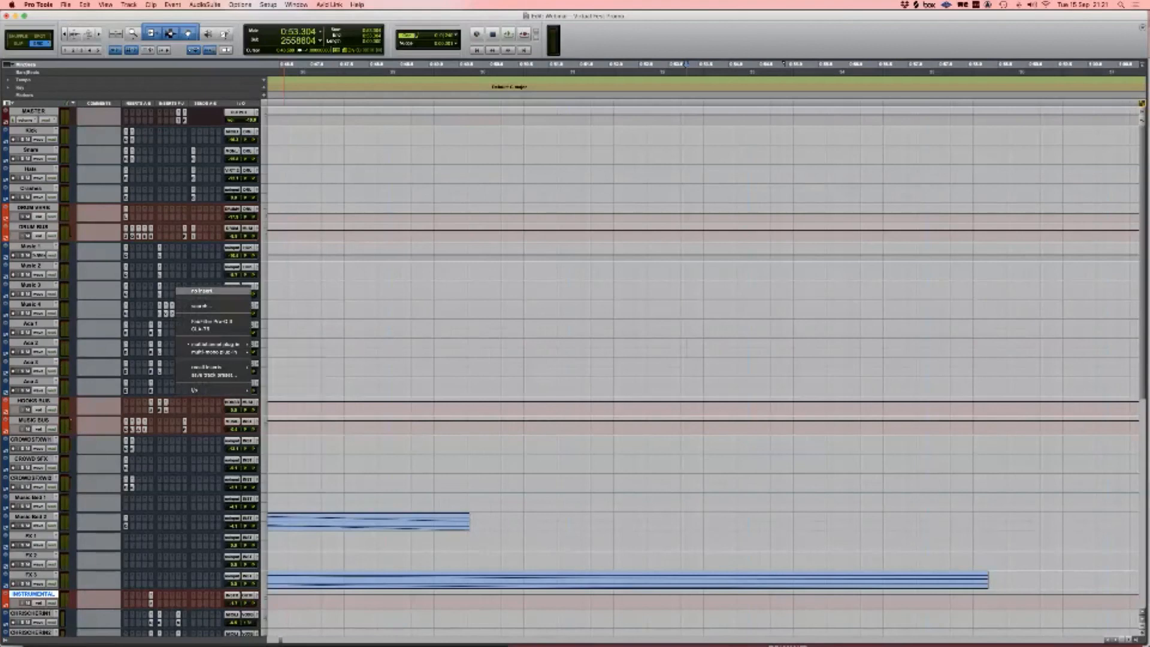
pyautogui.click(201, 290)
pyautogui.press('super+equal')
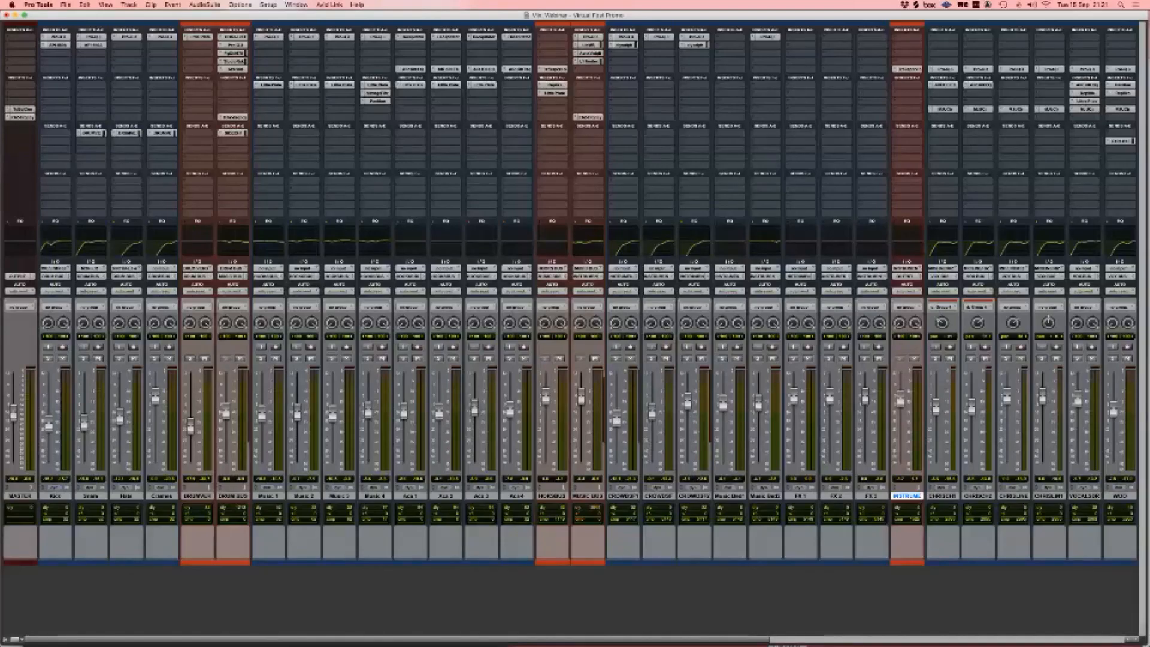
pyautogui.click(589, 53)
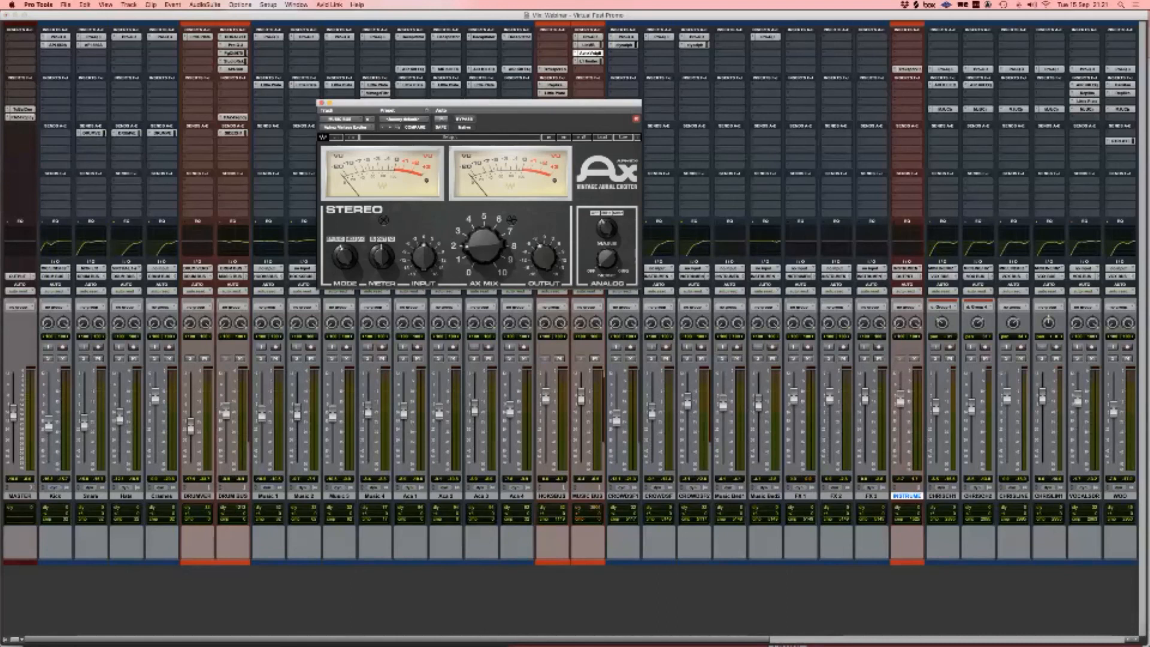
pyautogui.moveTo(485, 244)
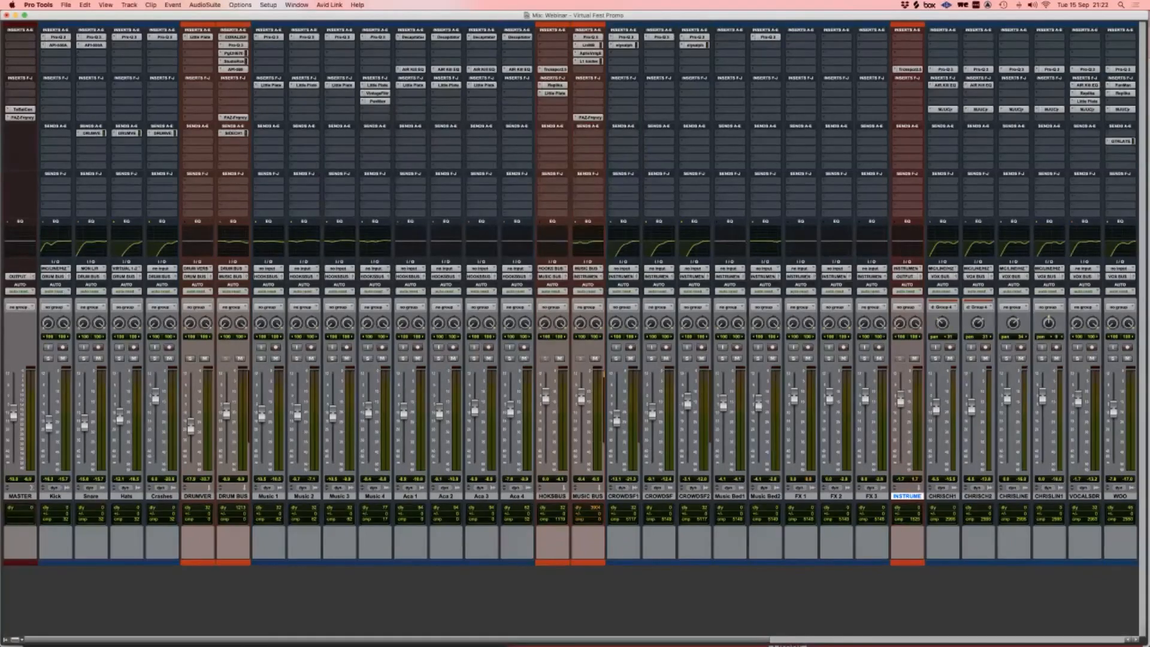
pyautogui.press('super+equal')
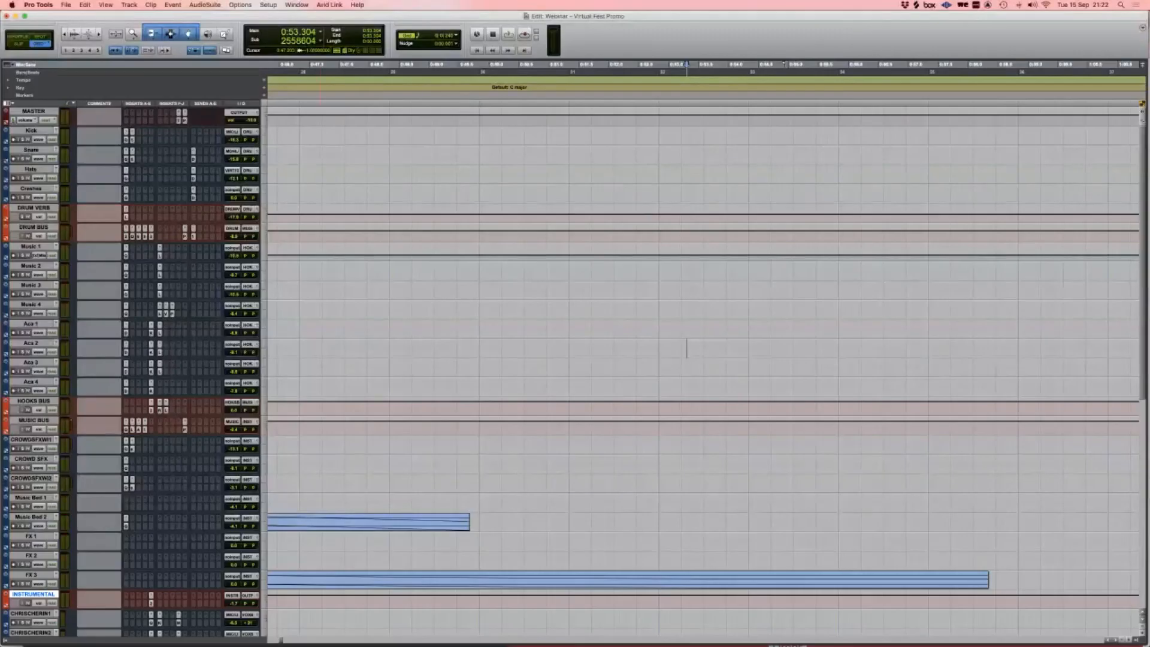
# Step: Zoom out to show the whole session from its start, with all tracks at Micro height
pyautogui.press('r')
pyautogui.press('r')
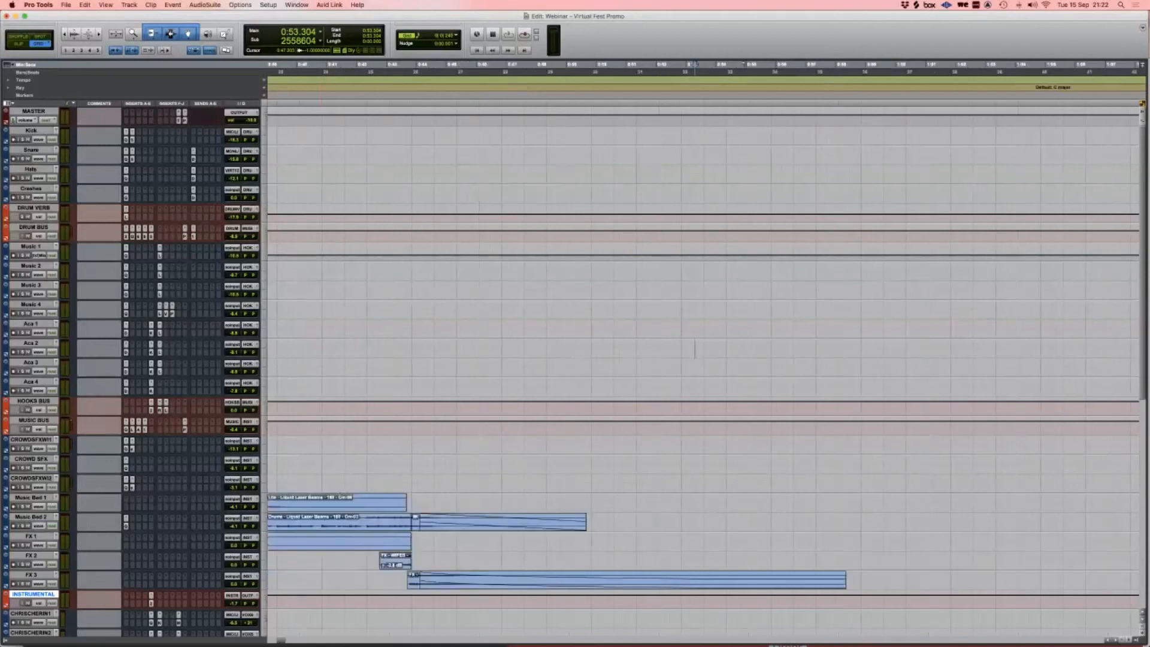
pyautogui.hscroll(-3, 704, 349)
pyautogui.press('r')
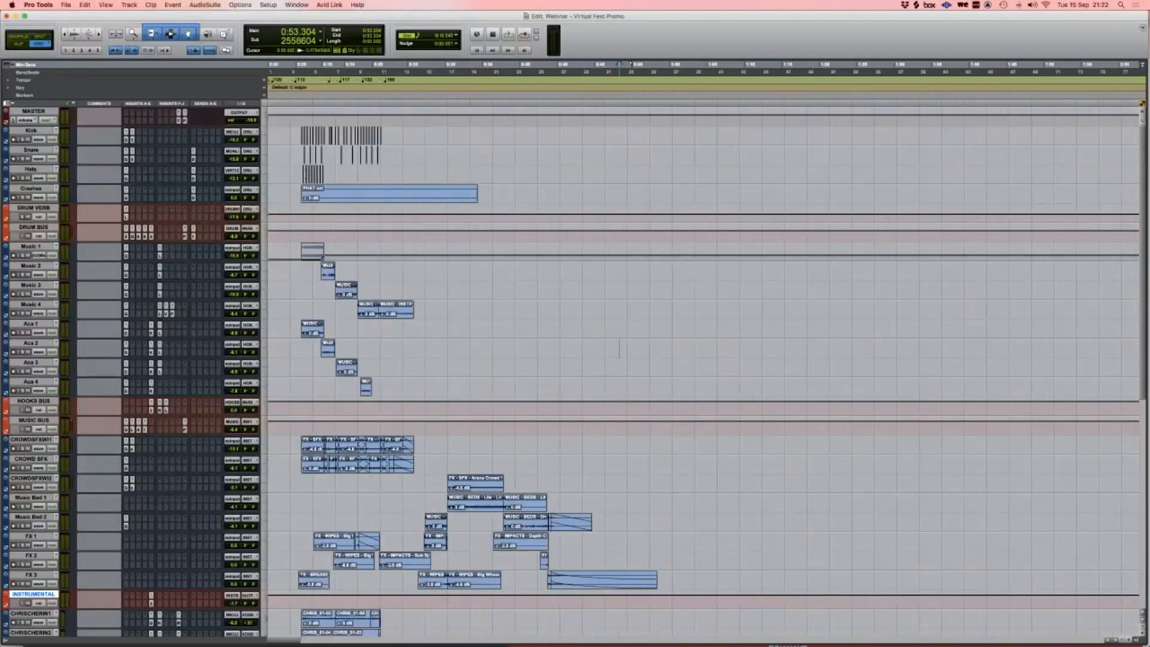
pyautogui.keyDown('alt'); pyautogui.click(264, 115); pyautogui.keyUp('alt')
pyautogui.keyDown('alt'); pyautogui.click(288, 102); pyautogui.keyUp('alt')
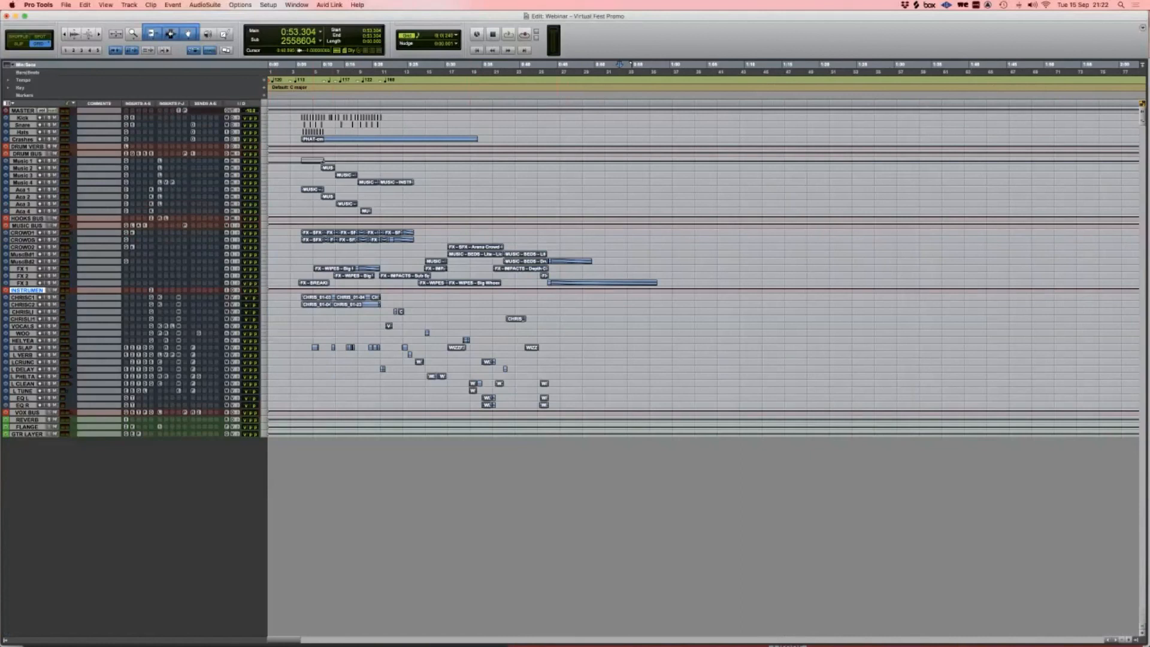
# Step: Switch to Keynote and play the slide "Let's switch back to the DAW" full screen
pyautogui.press('super+Tab')
pyautogui.press('super+Tab')
pyautogui.press('super+Tab')
pyautogui.press('super+shift+Tab')
pyautogui.press('super+shift+Tab')
pyautogui.press('super+shift+Tab')
pyautogui.press('super+Tab')
pyautogui.click(285, 27)
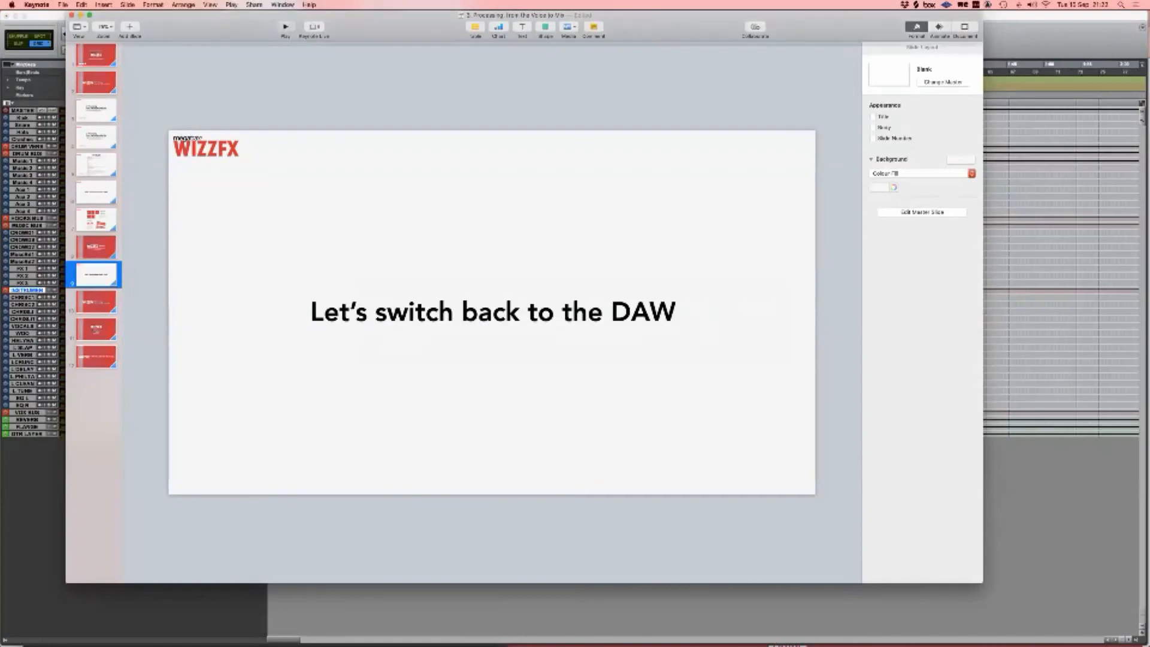